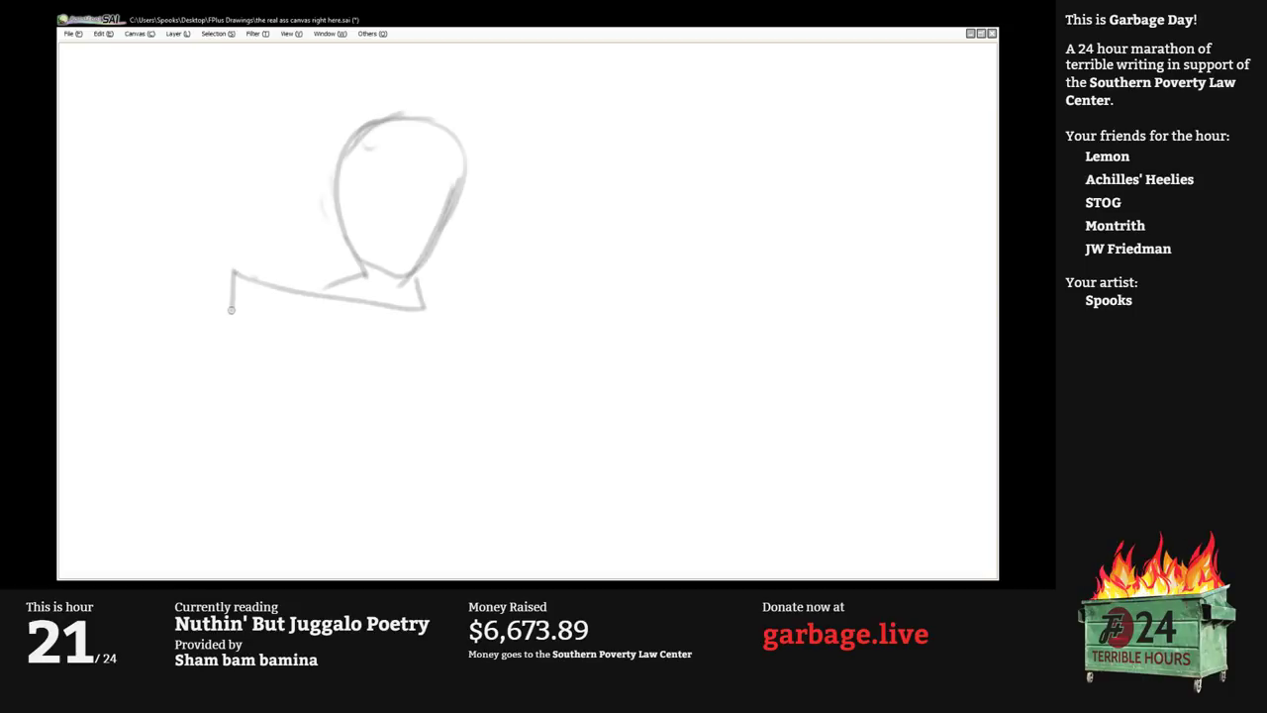
Block in the boxy shoulders and neckline below the head, and add a rounded ear shape on the head's right edge.
{"action": "left_click_drag", "start_coordinate": [364, 272], "coordinate": [237, 280]}
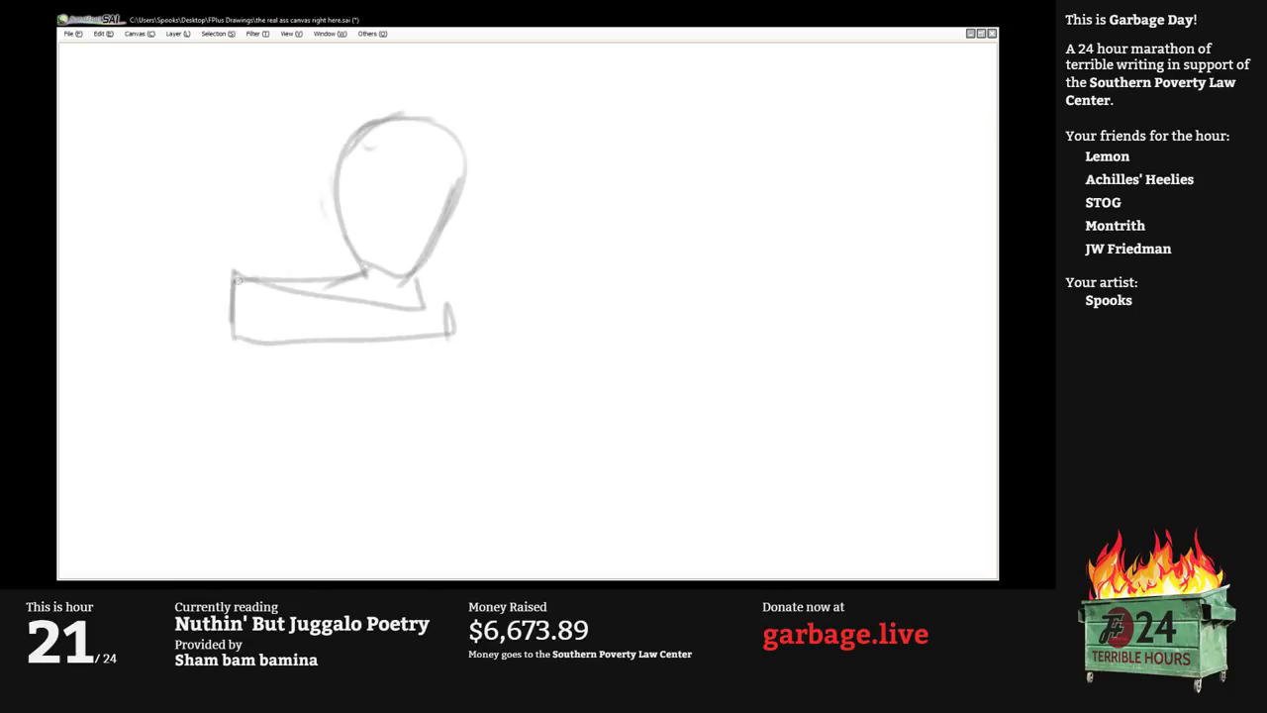
{"action": "left_click_drag", "start_coordinate": [418, 279], "coordinate": [450, 336]}
{"action": "mouse_move", "coordinate": [378, 264]}
{"action": "left_mouse_down"}
{"action": "mouse_move", "coordinate": [424, 275]}
{"action": "mouse_move", "coordinate": [383, 297]}
{"action": "left_mouse_up"}
{"action": "mouse_move", "coordinate": [445, 244]}
{"action": "left_mouse_down"}
{"action": "mouse_move", "coordinate": [431, 290]}
{"action": "mouse_move", "coordinate": [466, 357]}
{"action": "mouse_move", "coordinate": [436, 205]}
{"action": "mouse_move", "coordinate": [448, 201]}
{"action": "left_mouse_up"}
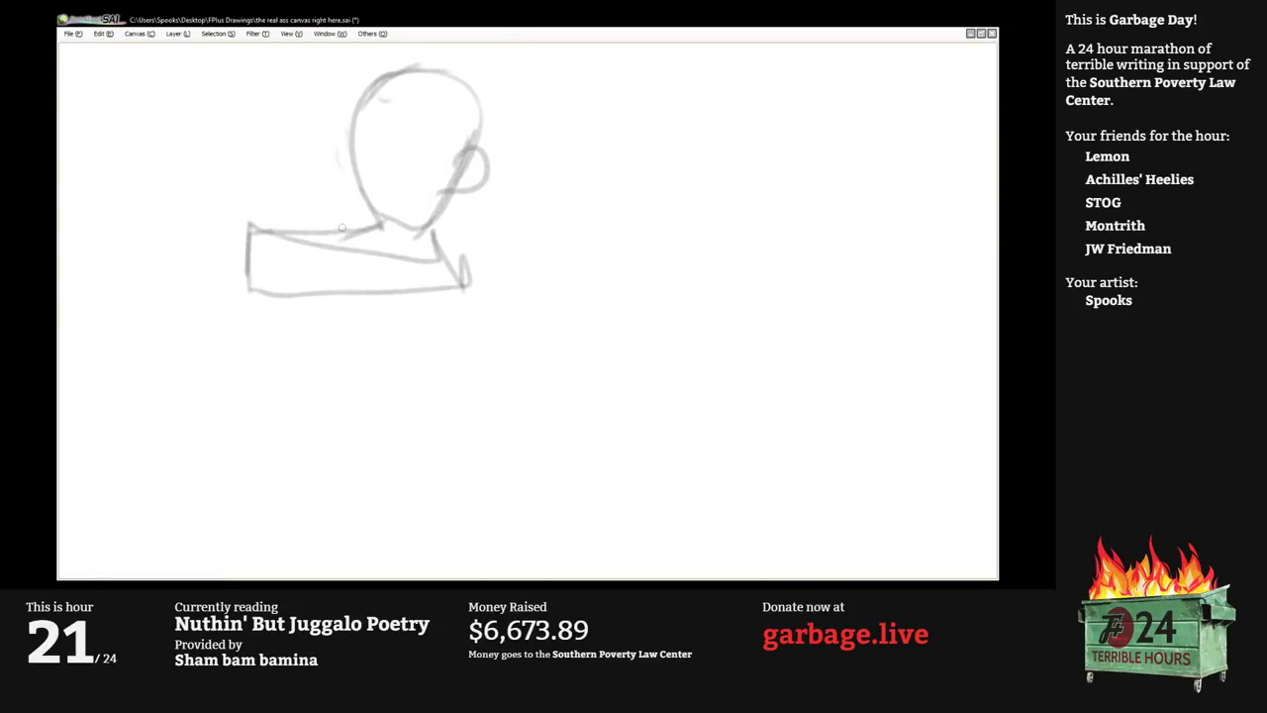
Rough in the lips and chin along the face's left edge and small marks under the ear.
{"action": "mouse_move", "coordinate": [362, 153]}
{"action": "left_mouse_down"}
{"action": "mouse_move", "coordinate": [355, 167]}
{"action": "mouse_move", "coordinate": [387, 238]}
{"action": "left_mouse_up"}
{"action": "left_click_drag", "start_coordinate": [438, 190], "coordinate": [451, 202]}
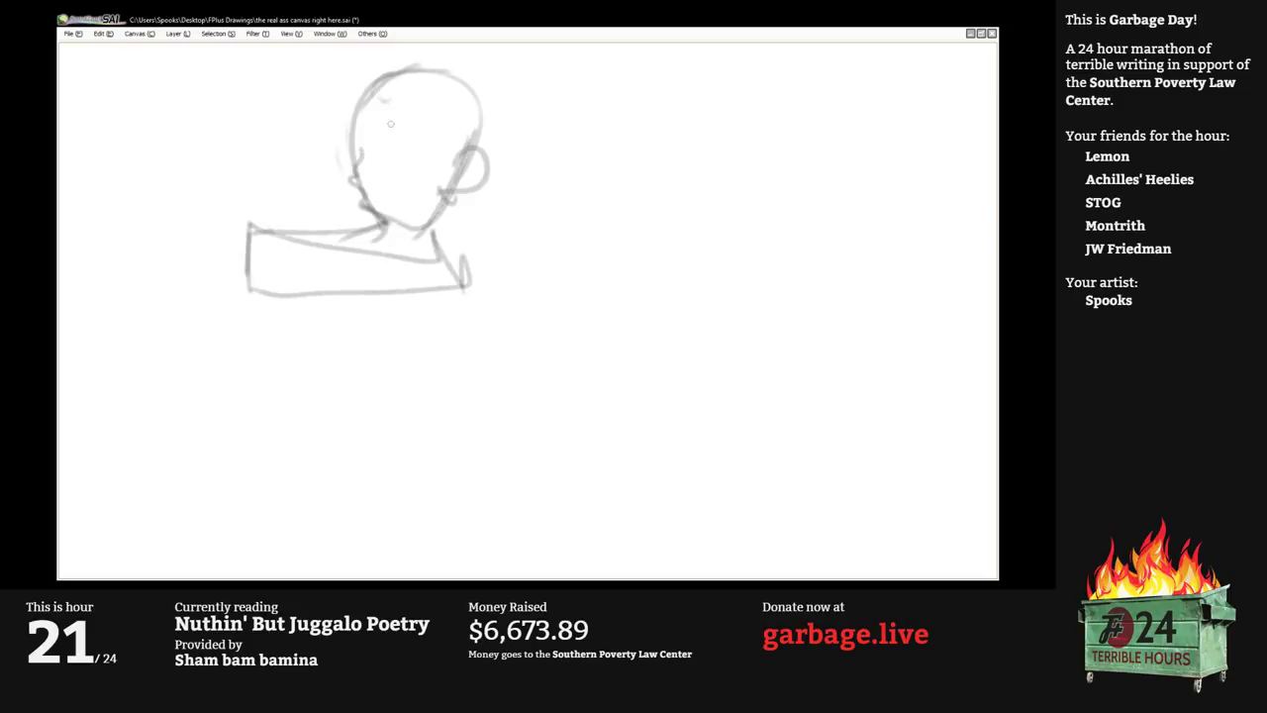
Try an eye with a slanted brow on the face and undo its strokes.
{"action": "mouse_move", "coordinate": [377, 120]}
{"action": "left_mouse_down"}
{"action": "mouse_move", "coordinate": [401, 147]}
{"action": "mouse_move", "coordinate": [380, 93]}
{"action": "left_mouse_up"}
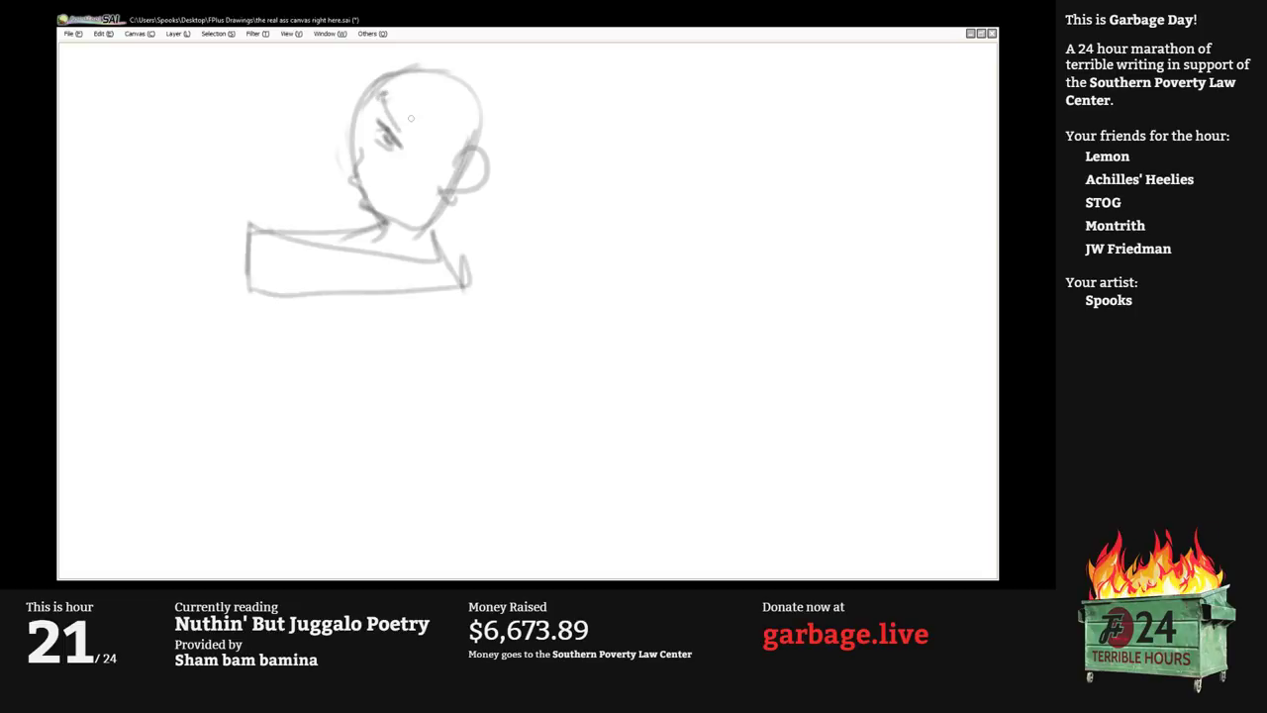
{"action": "key", "text": "ctrl+z"}
{"action": "key", "text": "ctrl+z"}
{"action": "key", "text": "ctrl+z"}
{"action": "key", "text": "ctrl+z"}
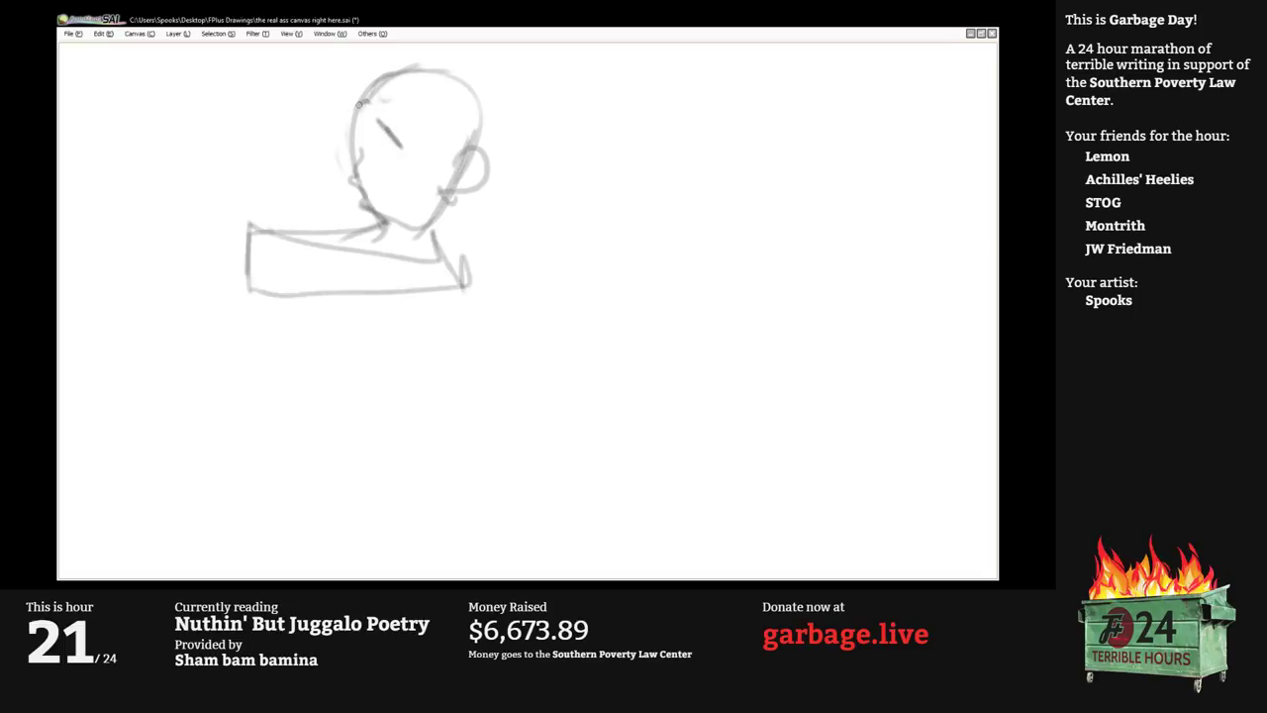
Draw a pointed nose on the left of the face, rework the profile down to the chin, and erase the leftover slanted brow line.
{"action": "mouse_move", "coordinate": [359, 102]}
{"action": "left_mouse_down"}
{"action": "mouse_move", "coordinate": [329, 123]}
{"action": "mouse_move", "coordinate": [359, 155]}
{"action": "mouse_move", "coordinate": [381, 226]}
{"action": "left_mouse_up"}
{"action": "mouse_move", "coordinate": [420, 100]}
{"action": "left_mouse_down"}
{"action": "mouse_move", "coordinate": [443, 158]}
{"action": "mouse_move", "coordinate": [420, 200]}
{"action": "left_mouse_up"}
{"action": "key", "text": "e"}
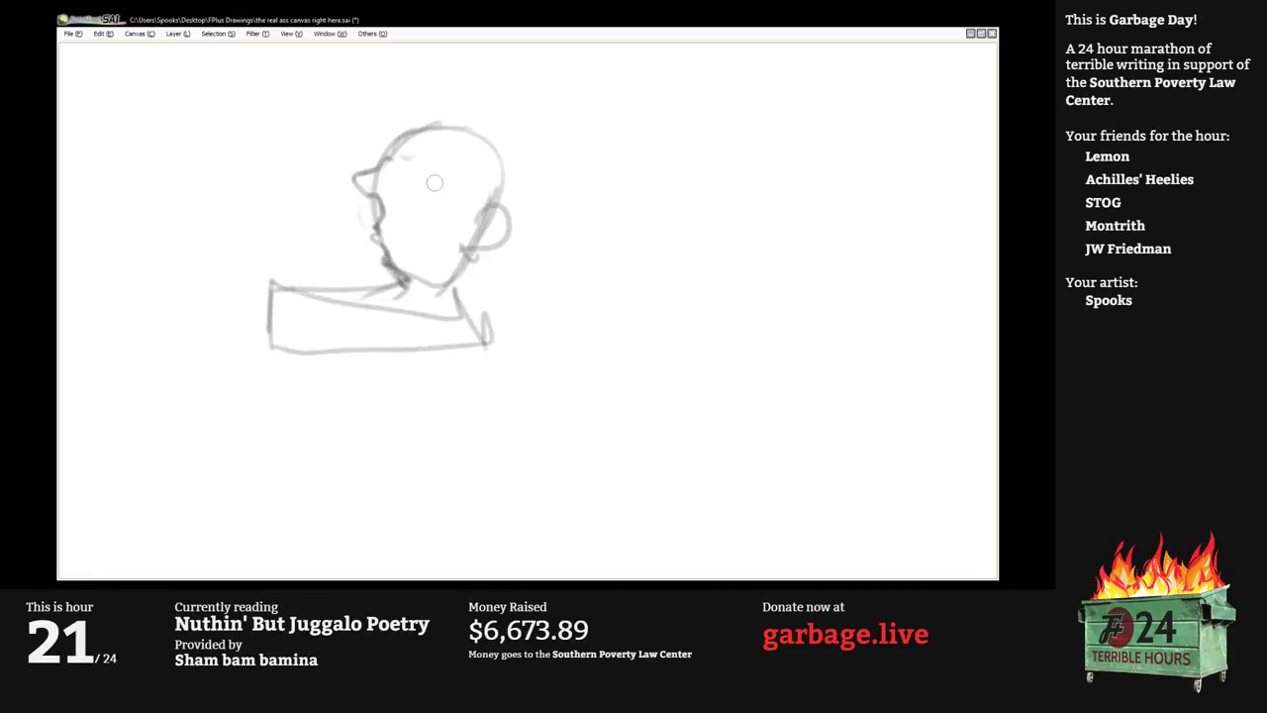
Sketch a short raised brow and a curved closed eye near the upper left of the face.
{"action": "key", "text": "n"}
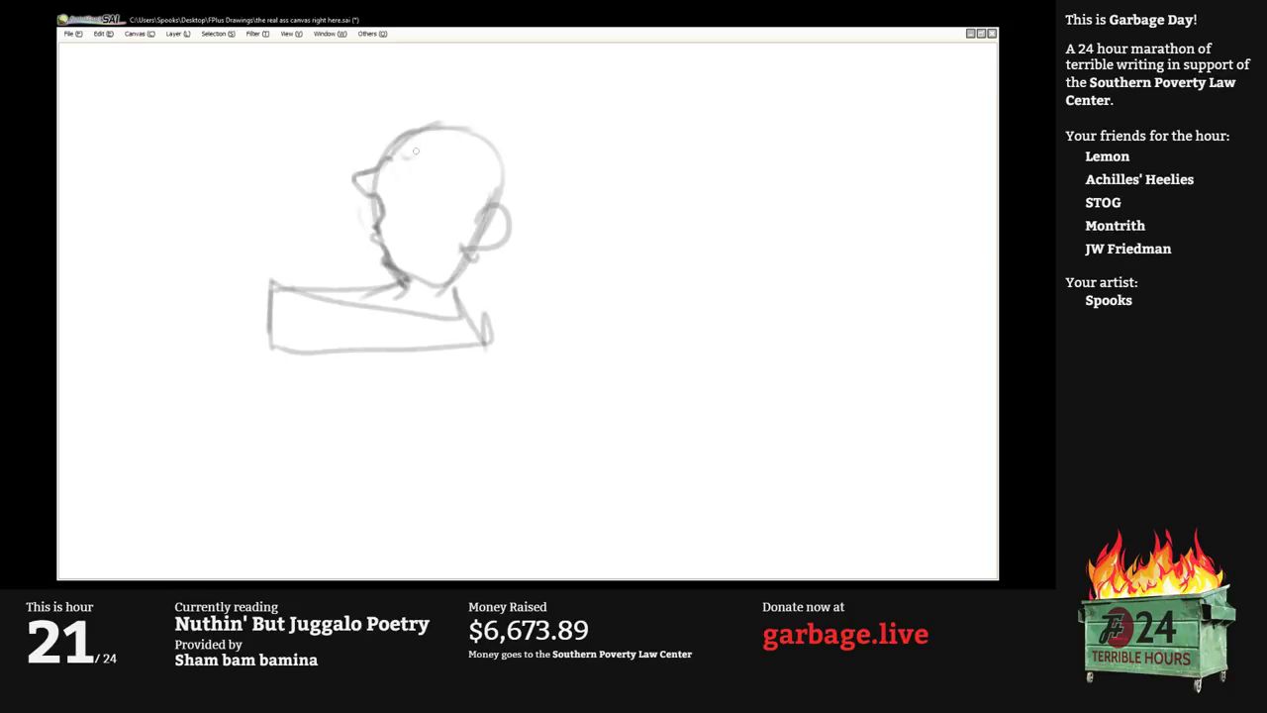
{"action": "left_click_drag", "start_coordinate": [429, 147], "coordinate": [422, 133]}
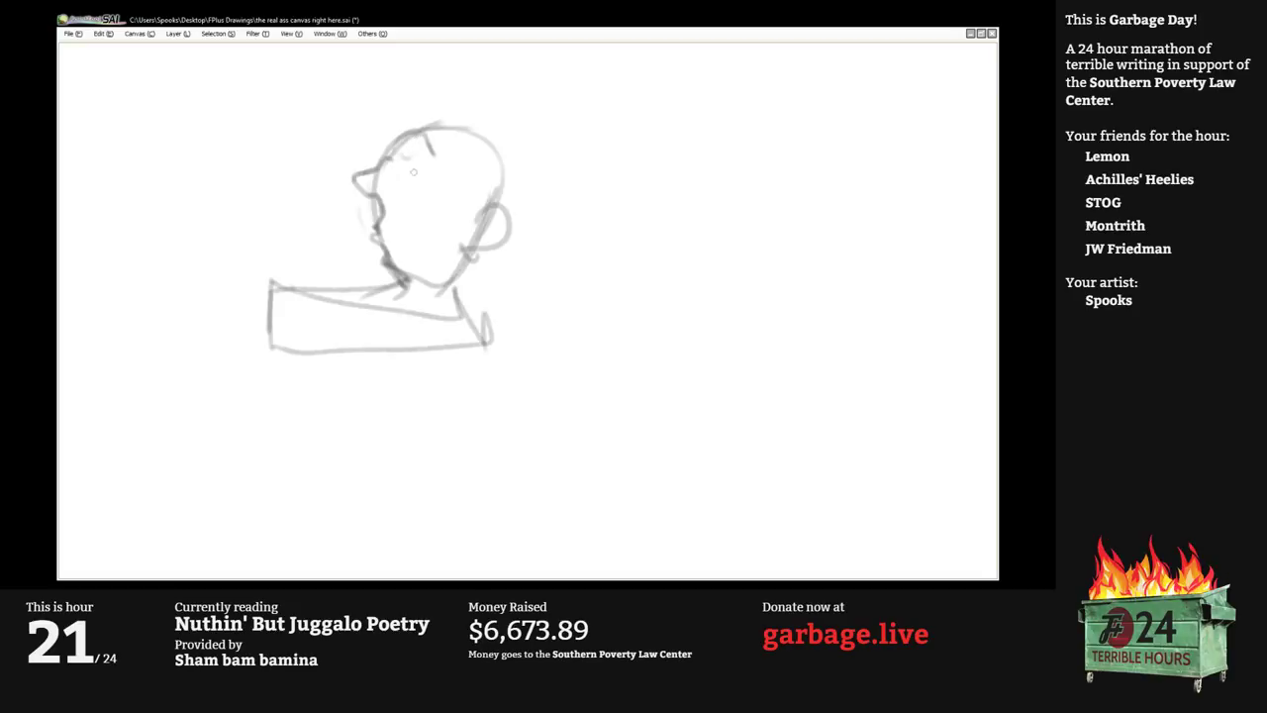
{"action": "left_click_drag", "start_coordinate": [402, 154], "coordinate": [416, 169]}
Refine the lips and replace the round outer ear with a detailed ear inside the head outline.
{"action": "left_click_drag", "start_coordinate": [383, 209], "coordinate": [373, 224]}
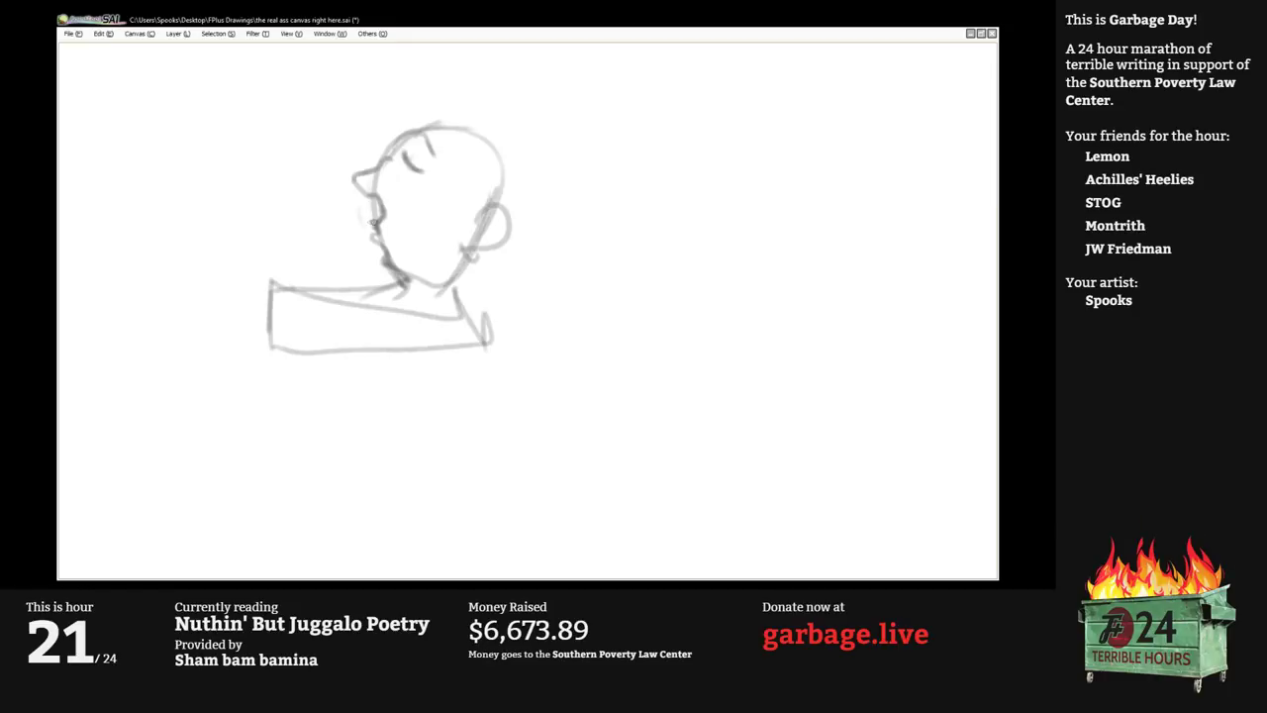
{"action": "left_click_drag", "start_coordinate": [428, 144], "coordinate": [414, 207]}
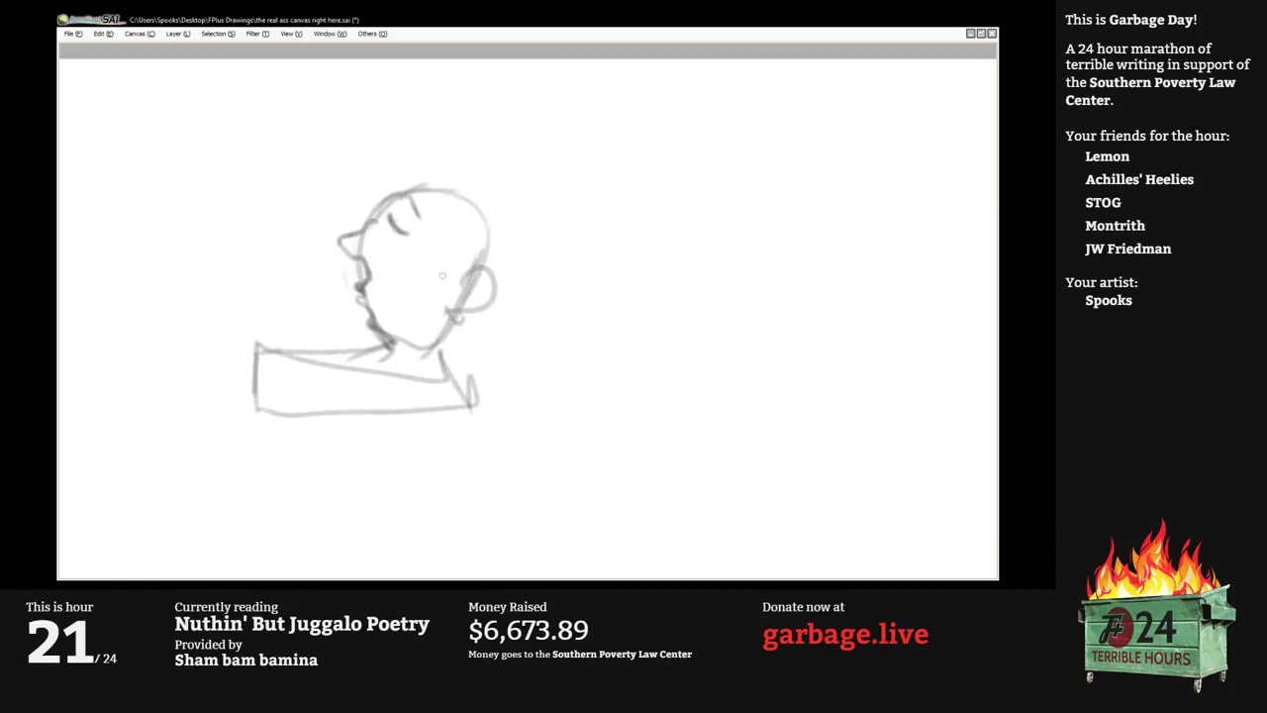
{"action": "mouse_move", "coordinate": [432, 263]}
{"action": "left_mouse_down"}
{"action": "mouse_move", "coordinate": [458, 247]}
{"action": "mouse_move", "coordinate": [460, 288]}
{"action": "mouse_move", "coordinate": [442, 312]}
{"action": "mouse_move", "coordinate": [443, 273]}
{"action": "mouse_move", "coordinate": [465, 281]}
{"action": "mouse_move", "coordinate": [463, 293]}
{"action": "mouse_move", "coordinate": [433, 267]}
{"action": "mouse_move", "coordinate": [438, 296]}
{"action": "mouse_move", "coordinate": [442, 275]}
{"action": "mouse_move", "coordinate": [461, 282]}
{"action": "mouse_move", "coordinate": [469, 270]}
{"action": "mouse_move", "coordinate": [526, 281]}
{"action": "mouse_move", "coordinate": [494, 281]}
{"action": "mouse_move", "coordinate": [487, 303]}
{"action": "mouse_move", "coordinate": [484, 267]}
{"action": "mouse_move", "coordinate": [471, 306]}
{"action": "left_mouse_up"}
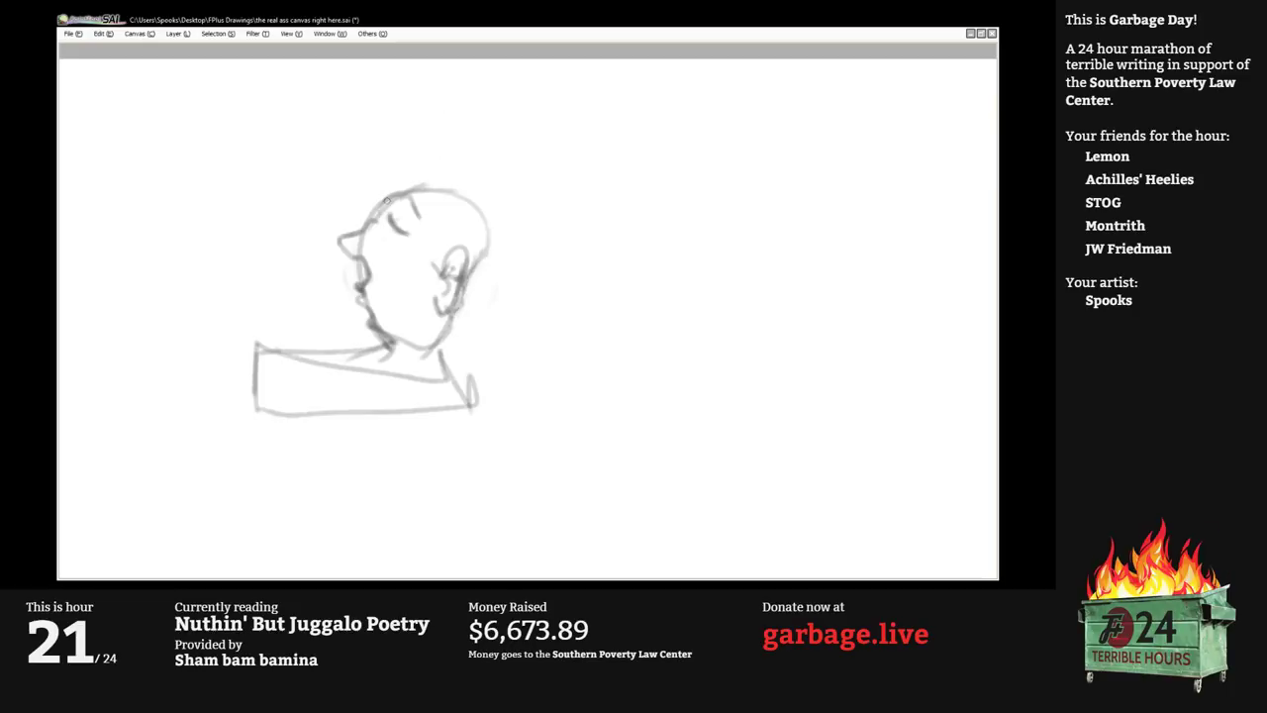
Sketch a backwards cap on the tilted head, with a peaked crown and a long brim pointing down behind the ear.
{"action": "left_click_drag", "start_coordinate": [374, 211], "coordinate": [396, 176]}
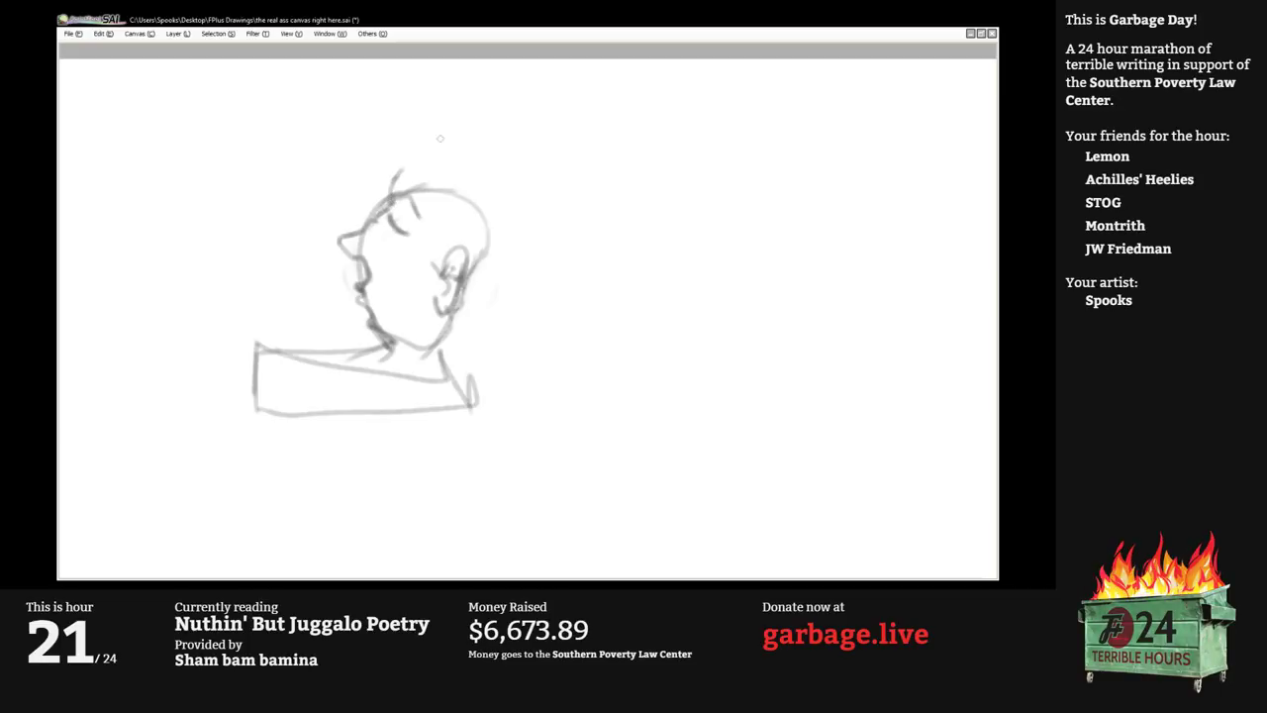
{"action": "mouse_move", "coordinate": [416, 137]}
{"action": "left_mouse_down"}
{"action": "mouse_move", "coordinate": [511, 238]}
{"action": "mouse_move", "coordinate": [458, 131]}
{"action": "mouse_move", "coordinate": [401, 122]}
{"action": "left_mouse_up"}
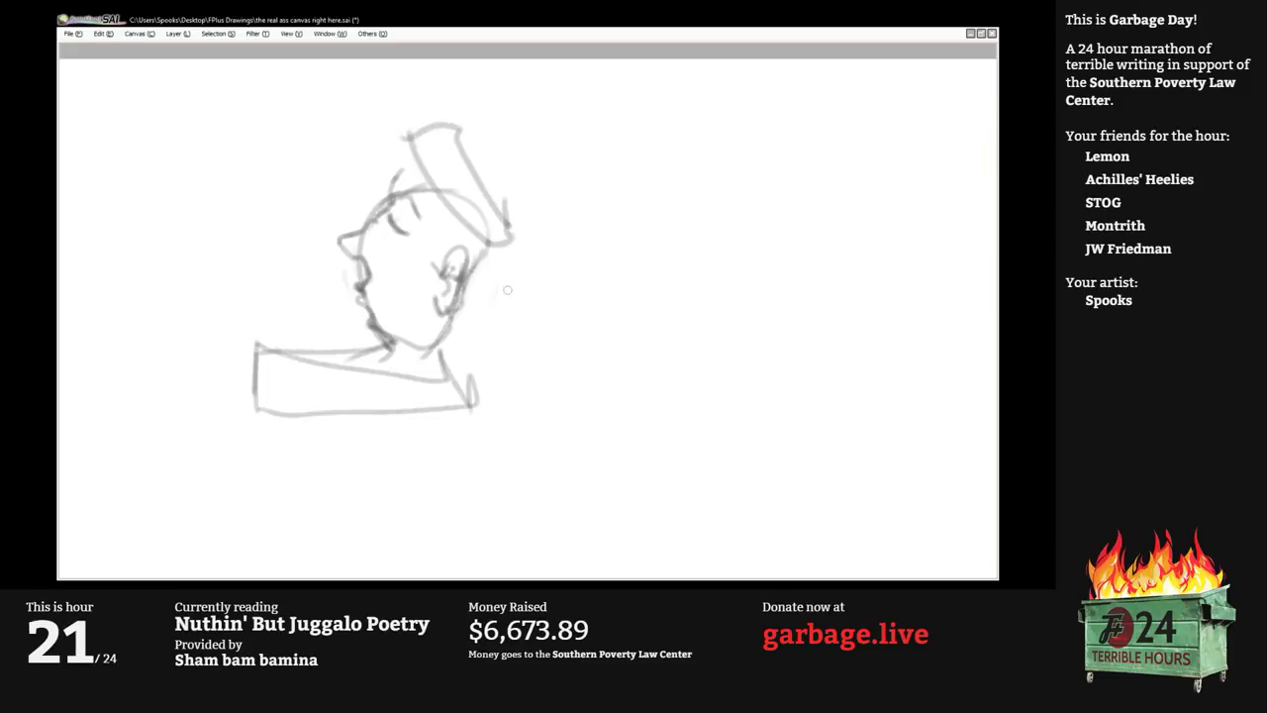
{"action": "mouse_move", "coordinate": [492, 235]}
{"action": "left_mouse_down"}
{"action": "mouse_move", "coordinate": [470, 262]}
{"action": "mouse_move", "coordinate": [536, 302]}
{"action": "mouse_move", "coordinate": [472, 268]}
{"action": "mouse_move", "coordinate": [416, 180]}
{"action": "mouse_move", "coordinate": [461, 155]}
{"action": "mouse_move", "coordinate": [455, 144]}
{"action": "mouse_move", "coordinate": [517, 190]}
{"action": "mouse_move", "coordinate": [507, 238]}
{"action": "left_mouse_up"}
{"action": "mouse_move", "coordinate": [450, 133]}
{"action": "left_mouse_down"}
{"action": "mouse_move", "coordinate": [429, 181]}
{"action": "mouse_move", "coordinate": [409, 165]}
{"action": "mouse_move", "coordinate": [394, 175]}
{"action": "mouse_move", "coordinate": [438, 148]}
{"action": "mouse_move", "coordinate": [439, 135]}
{"action": "mouse_move", "coordinate": [414, 137]}
{"action": "mouse_move", "coordinate": [415, 109]}
{"action": "mouse_move", "coordinate": [395, 132]}
{"action": "mouse_move", "coordinate": [426, 127]}
{"action": "mouse_move", "coordinate": [475, 178]}
{"action": "mouse_move", "coordinate": [504, 217]}
{"action": "mouse_move", "coordinate": [451, 172]}
{"action": "mouse_move", "coordinate": [463, 181]}
{"action": "mouse_move", "coordinate": [441, 186]}
{"action": "mouse_move", "coordinate": [484, 216]}
{"action": "mouse_move", "coordinate": [507, 268]}
{"action": "left_mouse_up"}
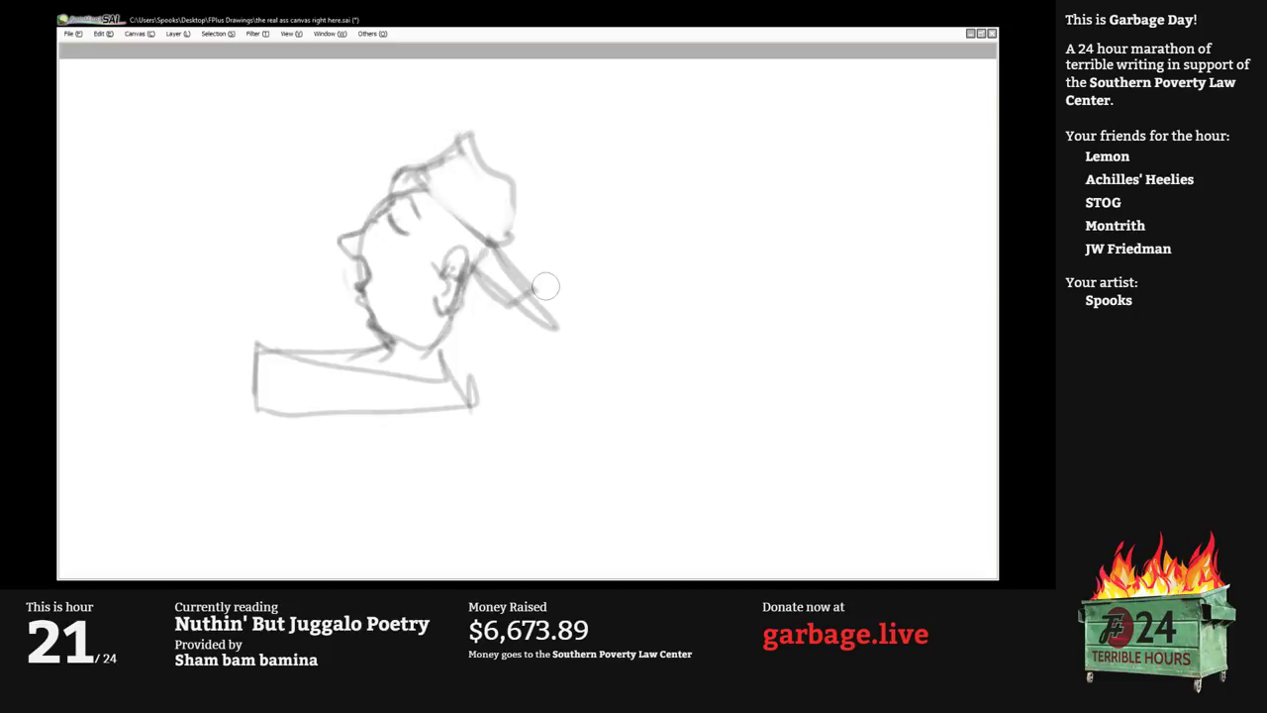
{"action": "mouse_move", "coordinate": [448, 204]}
{"action": "left_mouse_down"}
{"action": "mouse_move", "coordinate": [476, 270]}
{"action": "mouse_move", "coordinate": [474, 224]}
{"action": "mouse_move", "coordinate": [505, 249]}
{"action": "mouse_move", "coordinate": [536, 311]}
{"action": "left_mouse_up"}
{"action": "mouse_move", "coordinate": [537, 313]}
{"action": "left_mouse_down"}
{"action": "mouse_move", "coordinate": [476, 271]}
{"action": "mouse_move", "coordinate": [527, 309]}
{"action": "left_mouse_up"}
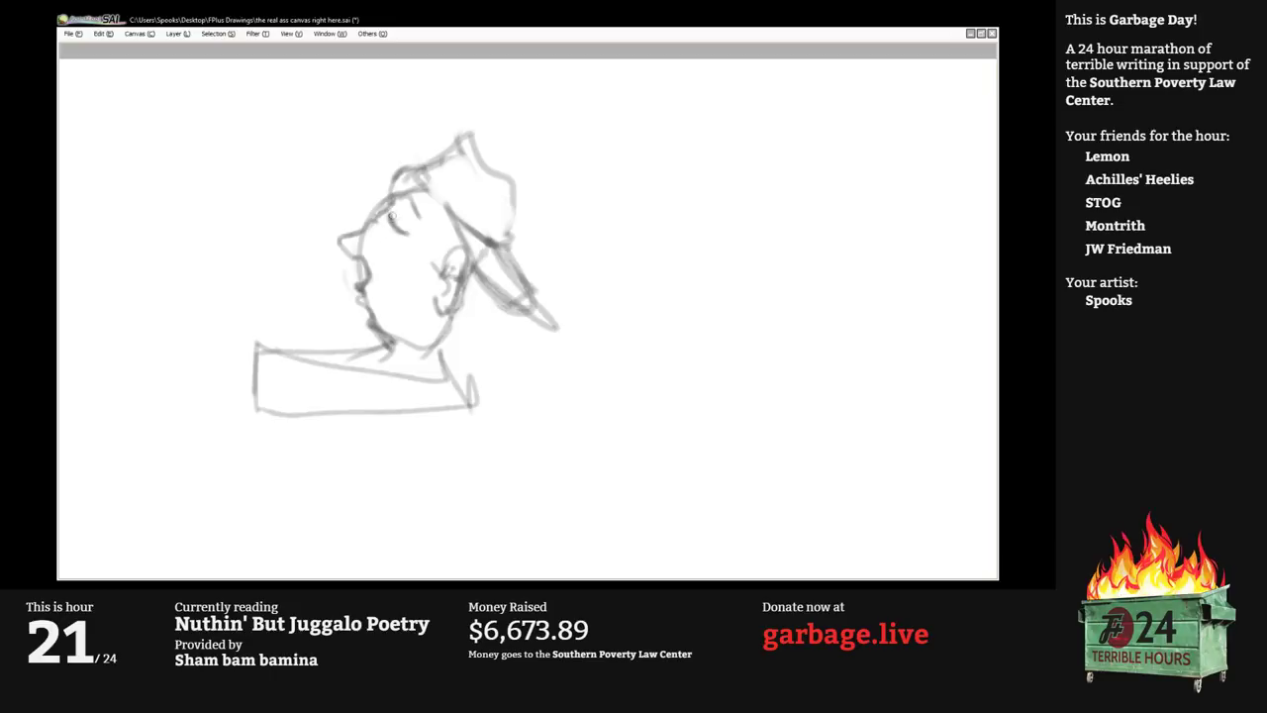
Darken the closed eye with extra lash strokes and touch up the mouth line.
{"action": "left_click_drag", "start_coordinate": [390, 215], "coordinate": [401, 240]}
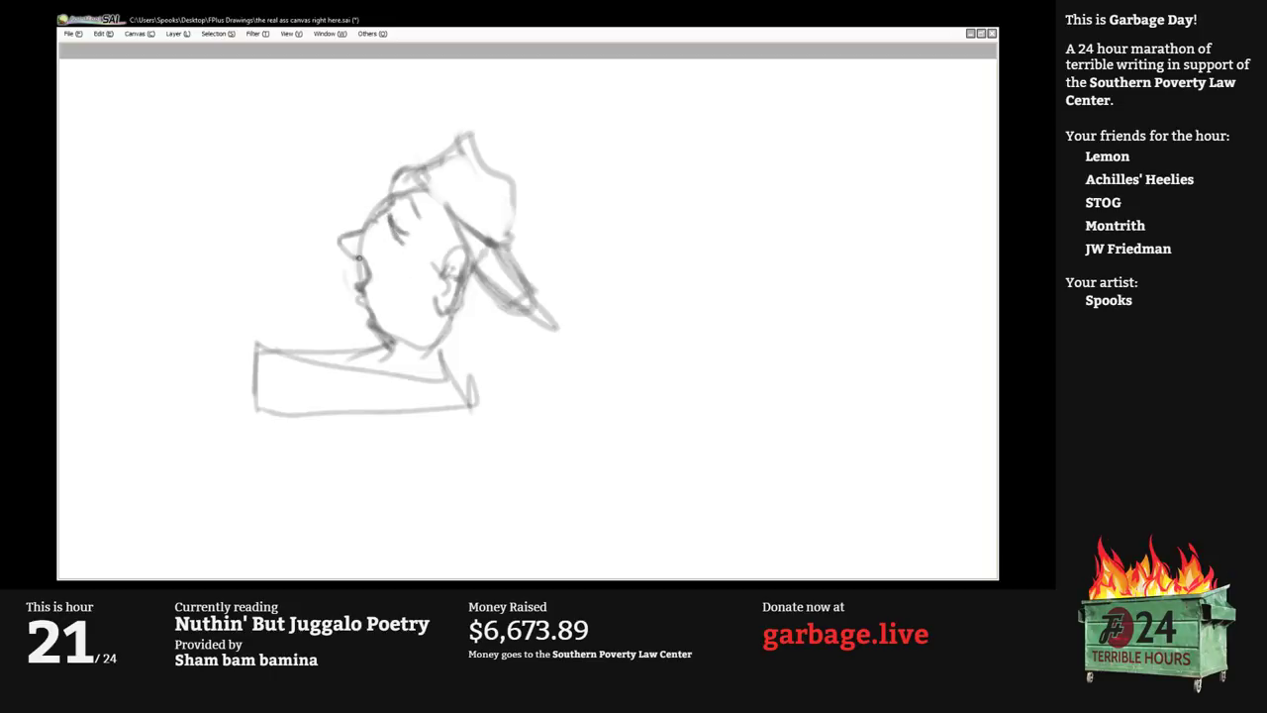
{"action": "mouse_move", "coordinate": [358, 286]}
{"action": "left_mouse_down"}
{"action": "mouse_move", "coordinate": [363, 307]}
{"action": "mouse_move", "coordinate": [411, 266]}
{"action": "left_mouse_up"}
Sketch the curled fingers and lower palm line of a raised hand below and to the right of the shoulders.
{"action": "scroll", "coordinate": [473, 210], "scroll_direction": "down", "scroll_amount": 1}
{"action": "left_click_drag", "start_coordinate": [459, 333], "coordinate": [452, 287]}
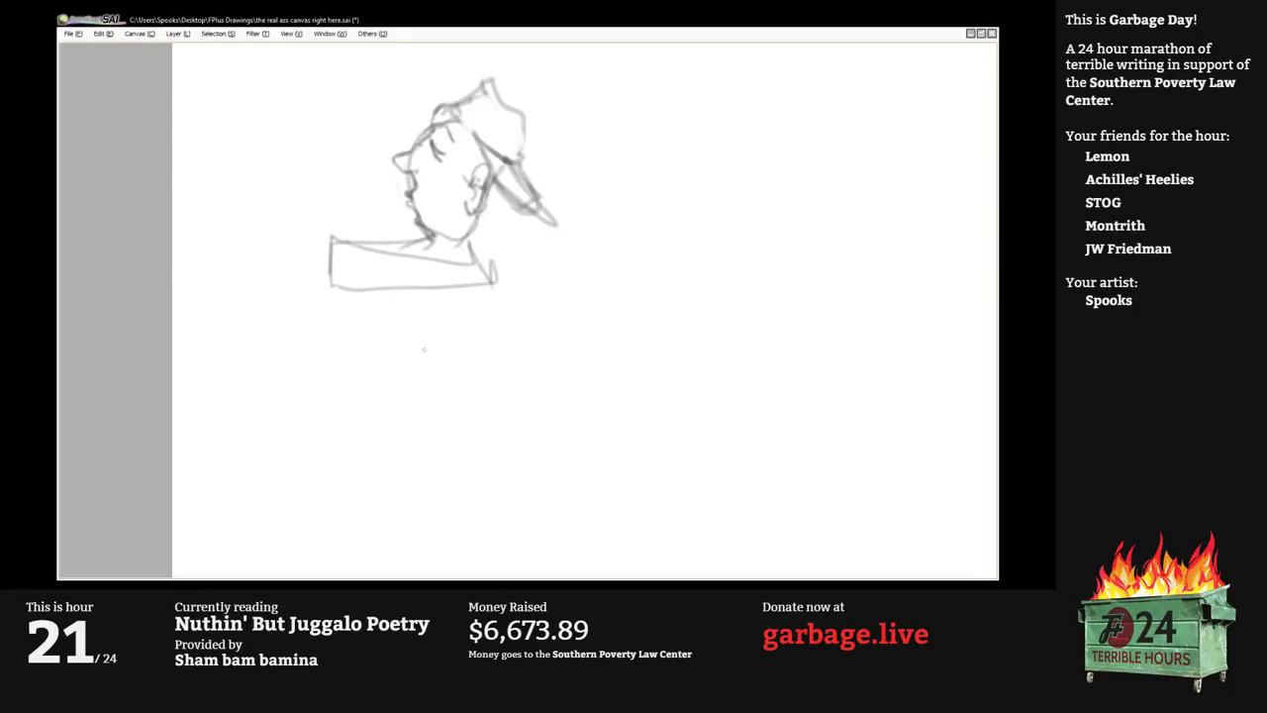
{"action": "left_click_drag", "start_coordinate": [441, 288], "coordinate": [458, 272]}
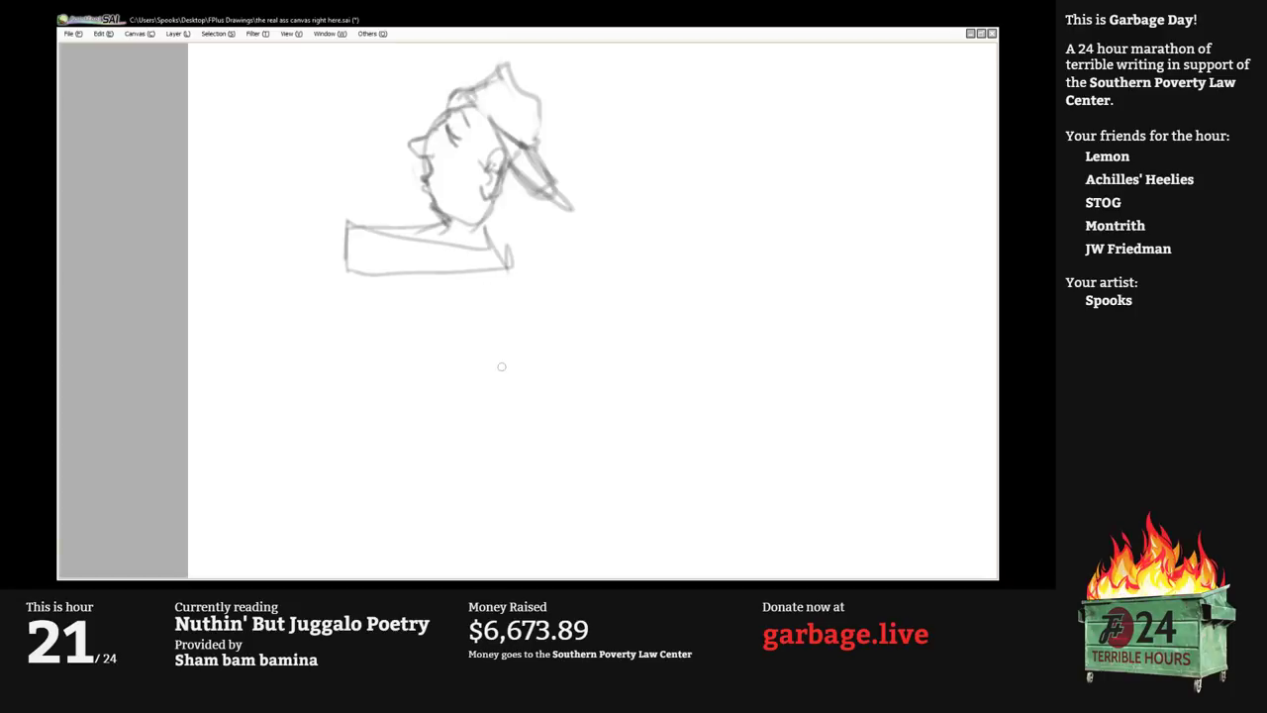
{"action": "mouse_move", "coordinate": [495, 359]}
{"action": "left_mouse_down"}
{"action": "mouse_move", "coordinate": [564, 339]}
{"action": "mouse_move", "coordinate": [538, 324]}
{"action": "mouse_move", "coordinate": [562, 283]}
{"action": "mouse_move", "coordinate": [542, 284]}
{"action": "mouse_move", "coordinate": [559, 337]}
{"action": "mouse_move", "coordinate": [586, 277]}
{"action": "mouse_move", "coordinate": [554, 315]}
{"action": "mouse_move", "coordinate": [530, 294]}
{"action": "mouse_move", "coordinate": [518, 315]}
{"action": "left_mouse_up"}
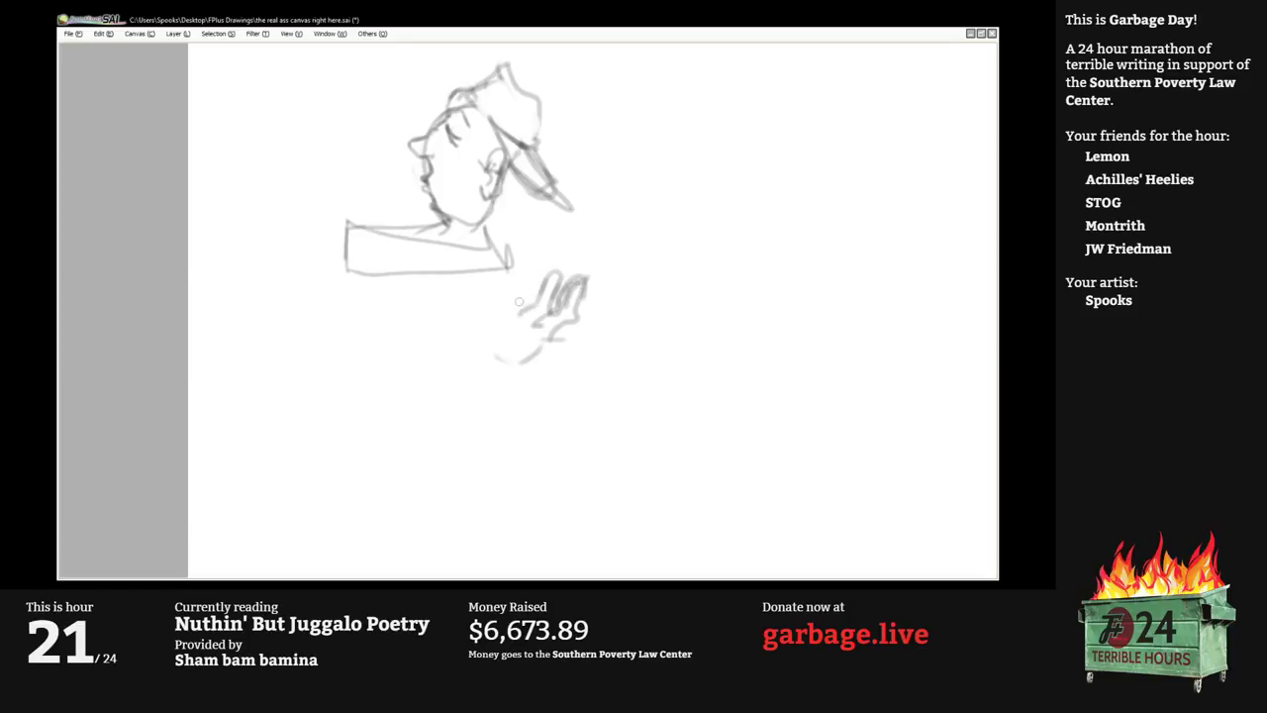
{"action": "mouse_move", "coordinate": [538, 287]}
{"action": "left_mouse_down"}
{"action": "mouse_move", "coordinate": [532, 268]}
{"action": "mouse_move", "coordinate": [502, 310]}
{"action": "mouse_move", "coordinate": [591, 340]}
{"action": "mouse_move", "coordinate": [543, 319]}
{"action": "mouse_move", "coordinate": [511, 346]}
{"action": "left_mouse_up"}
Draw two upright rectangular bars rising from behind the hand's fingers.
{"action": "scroll", "coordinate": [543, 320], "scroll_direction": "up", "scroll_amount": 1}
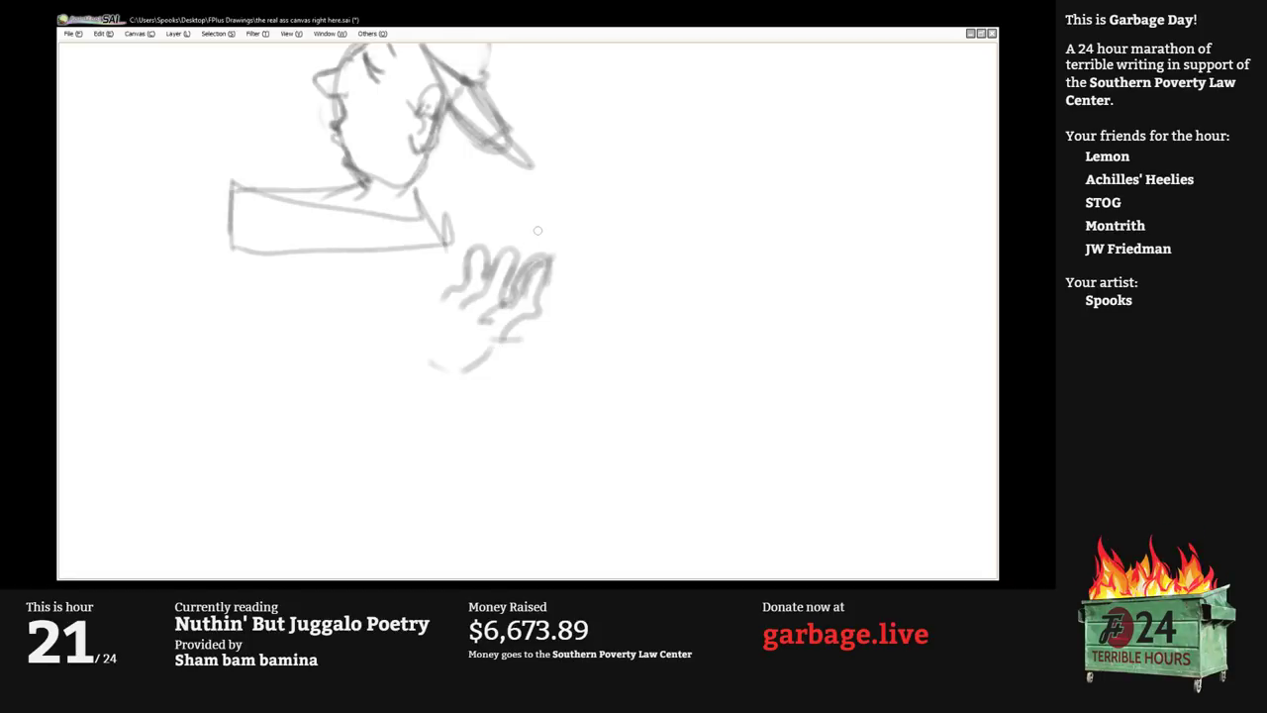
{"action": "mouse_move", "coordinate": [479, 230]}
{"action": "left_mouse_down"}
{"action": "mouse_move", "coordinate": [729, 418]}
{"action": "mouse_move", "coordinate": [543, 256]}
{"action": "mouse_move", "coordinate": [403, 242]}
{"action": "mouse_move", "coordinate": [403, 263]}
{"action": "mouse_move", "coordinate": [481, 339]}
{"action": "left_mouse_up"}
{"action": "left_click_drag", "start_coordinate": [487, 393], "coordinate": [496, 311]}
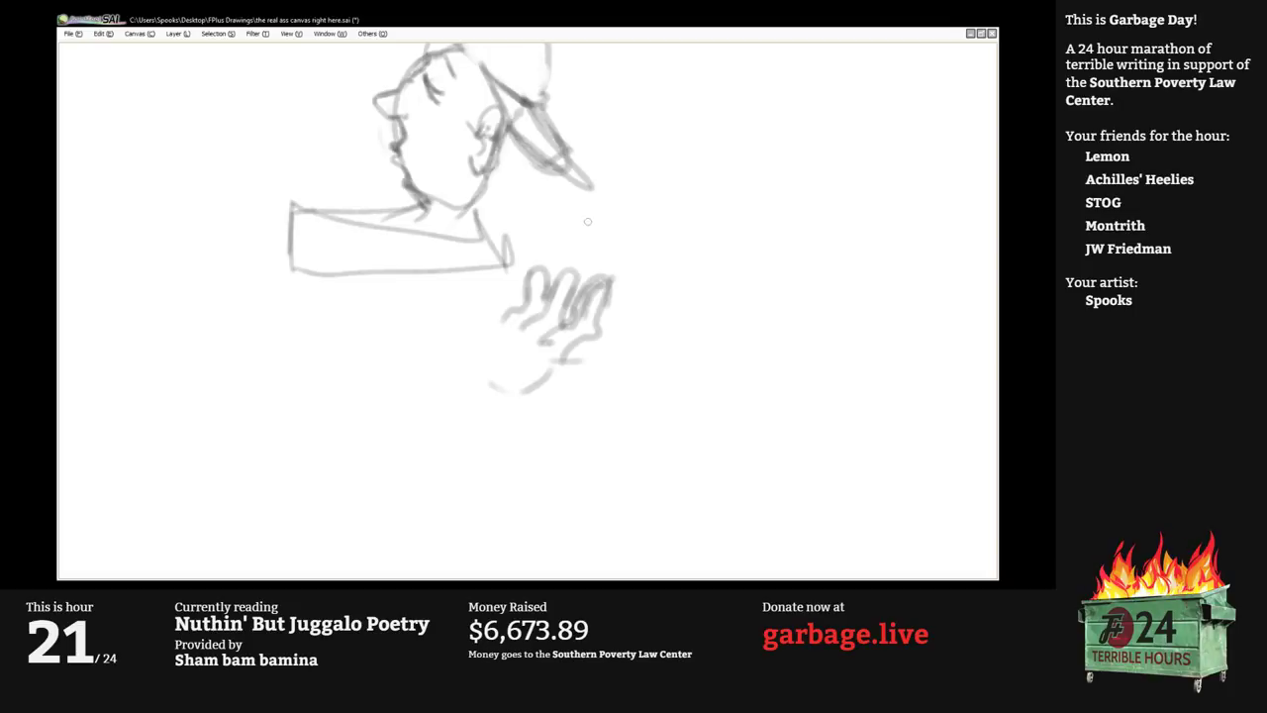
{"action": "mouse_move", "coordinate": [539, 247]}
{"action": "left_mouse_down"}
{"action": "mouse_move", "coordinate": [542, 216]}
{"action": "mouse_move", "coordinate": [541, 257]}
{"action": "left_mouse_up"}
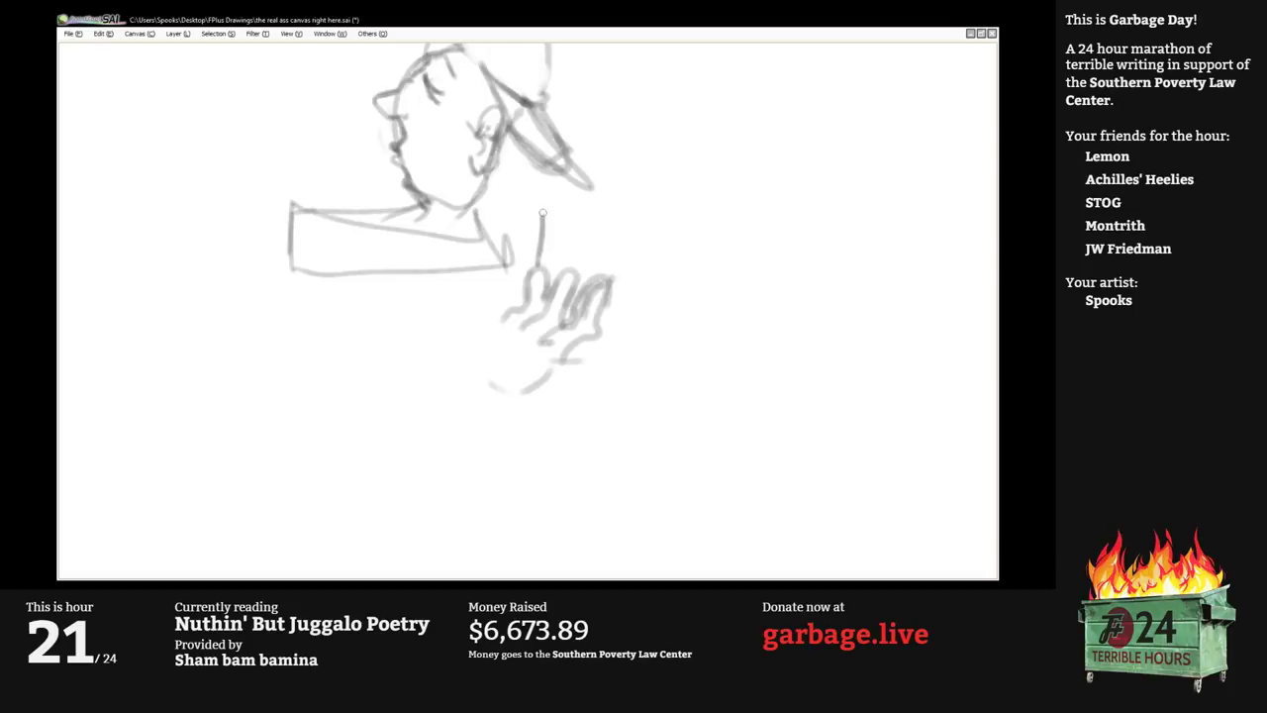
{"action": "left_click_drag", "start_coordinate": [542, 210], "coordinate": [546, 276]}
{"action": "mouse_move", "coordinate": [518, 227]}
{"action": "left_mouse_down"}
{"action": "mouse_move", "coordinate": [543, 213]}
{"action": "mouse_move", "coordinate": [513, 313]}
{"action": "left_mouse_up"}
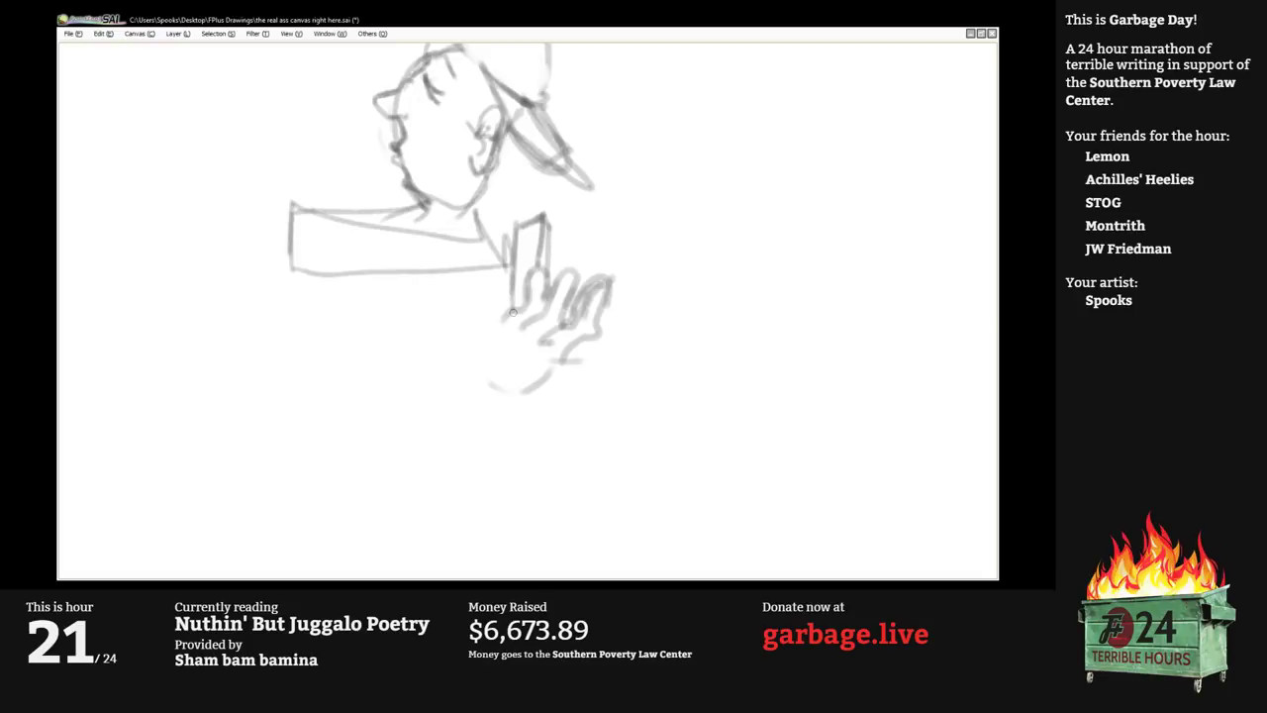
{"action": "left_click_drag", "start_coordinate": [591, 232], "coordinate": [584, 272]}
{"action": "mouse_move", "coordinate": [591, 222]}
{"action": "left_mouse_down"}
{"action": "mouse_move", "coordinate": [614, 230]}
{"action": "mouse_move", "coordinate": [612, 274]}
{"action": "mouse_move", "coordinate": [580, 290]}
{"action": "left_mouse_up"}
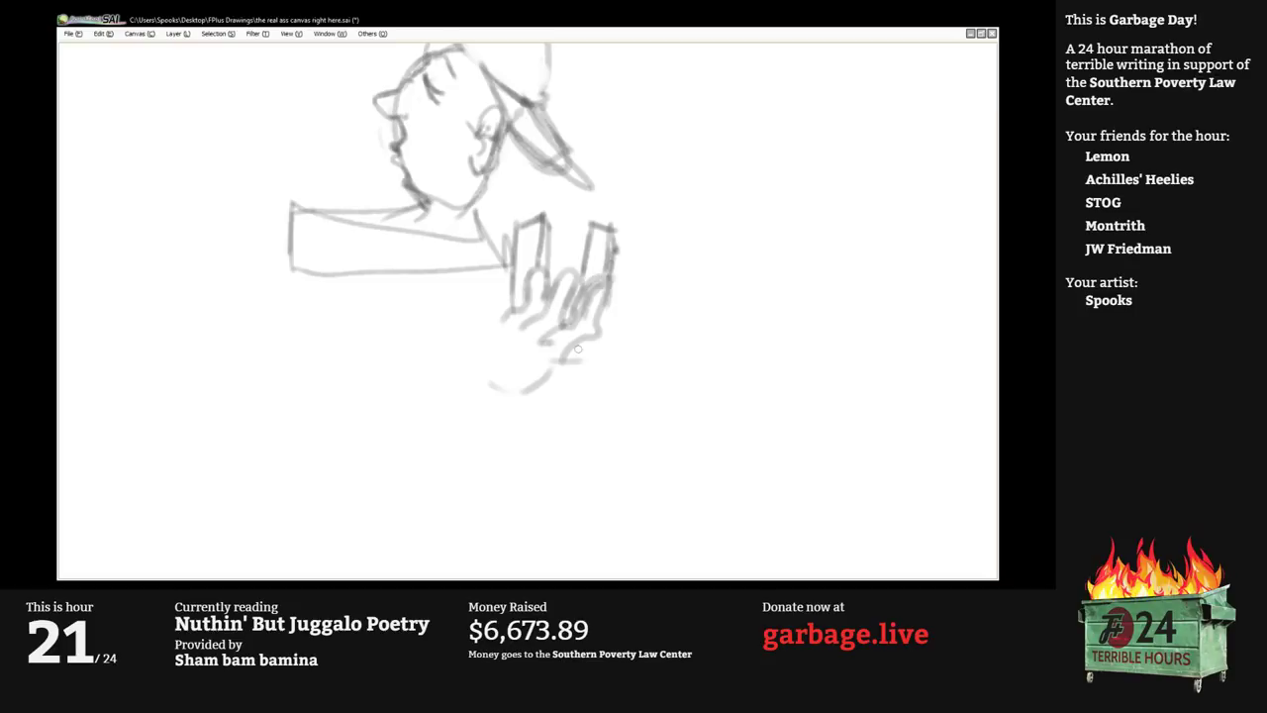
Complete the hand with its outer right edge, another finger on the left, and the palm outline down to the wrist.
{"action": "mouse_move", "coordinate": [540, 385]}
{"action": "left_mouse_down"}
{"action": "mouse_move", "coordinate": [592, 371]}
{"action": "mouse_move", "coordinate": [617, 319]}
{"action": "mouse_move", "coordinate": [607, 304]}
{"action": "left_mouse_up"}
{"action": "key", "text": "ctrl+z"}
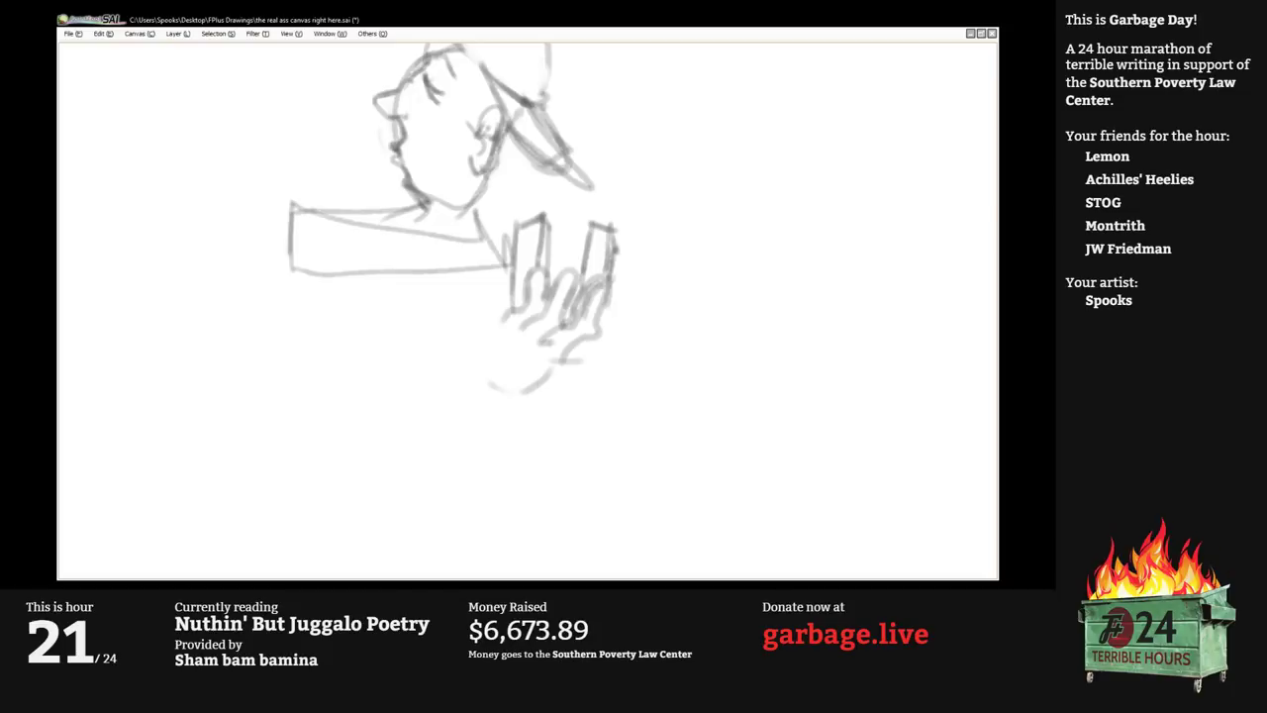
{"action": "mouse_move", "coordinate": [585, 339]}
{"action": "left_mouse_down"}
{"action": "mouse_move", "coordinate": [572, 376]}
{"action": "mouse_move", "coordinate": [538, 384]}
{"action": "left_mouse_up"}
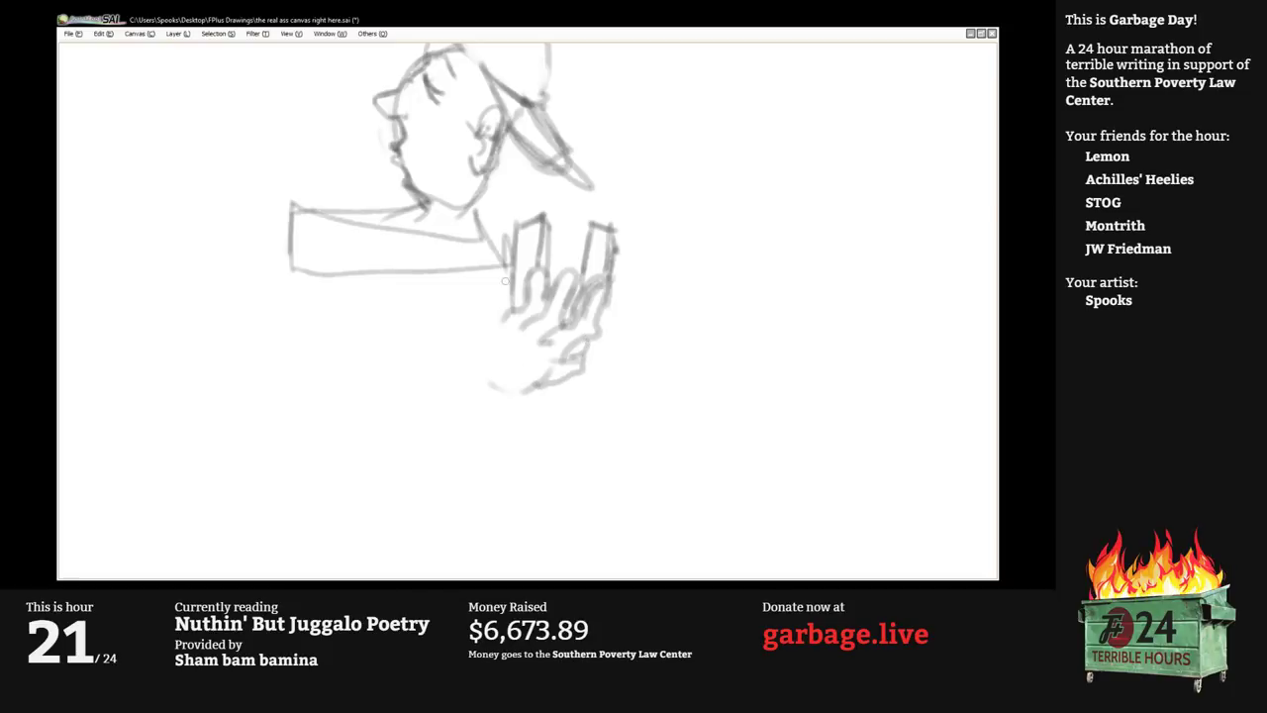
{"action": "mouse_move", "coordinate": [498, 319]}
{"action": "left_mouse_down"}
{"action": "mouse_move", "coordinate": [507, 255]}
{"action": "mouse_move", "coordinate": [487, 316]}
{"action": "left_mouse_up"}
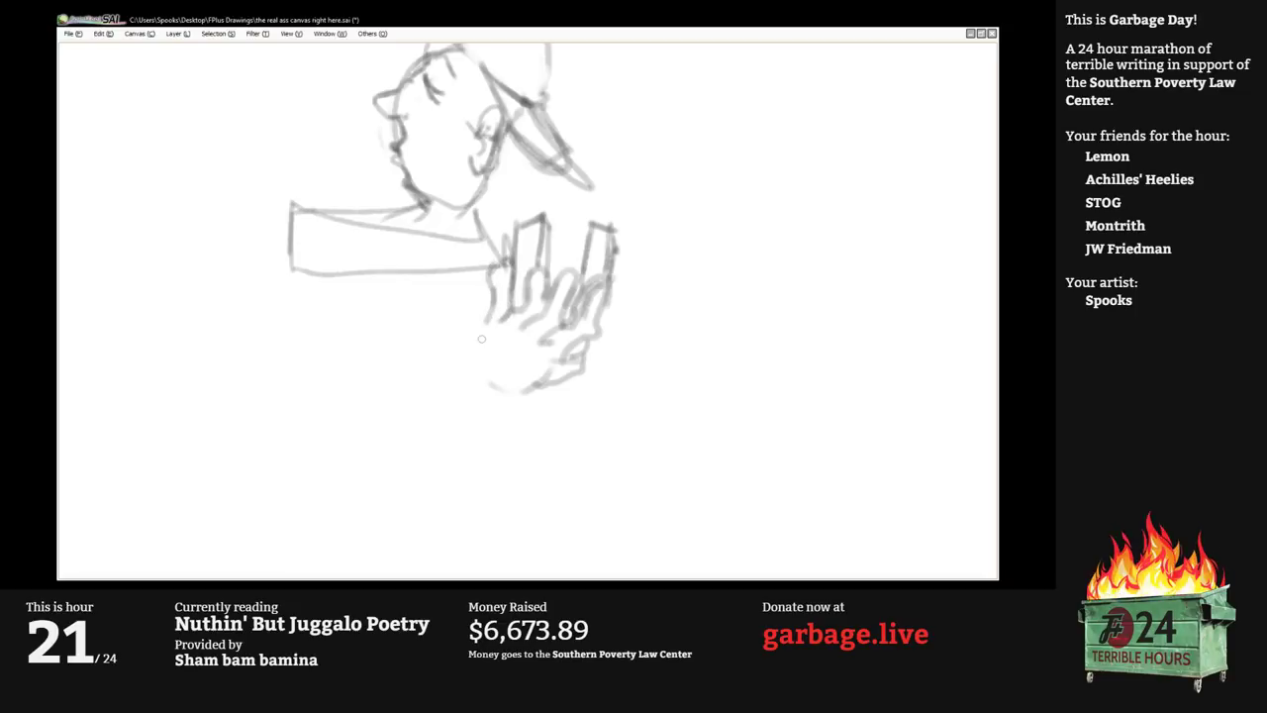
{"action": "left_click_drag", "start_coordinate": [547, 375], "coordinate": [477, 394]}
{"action": "left_click_drag", "start_coordinate": [484, 319], "coordinate": [466, 345]}
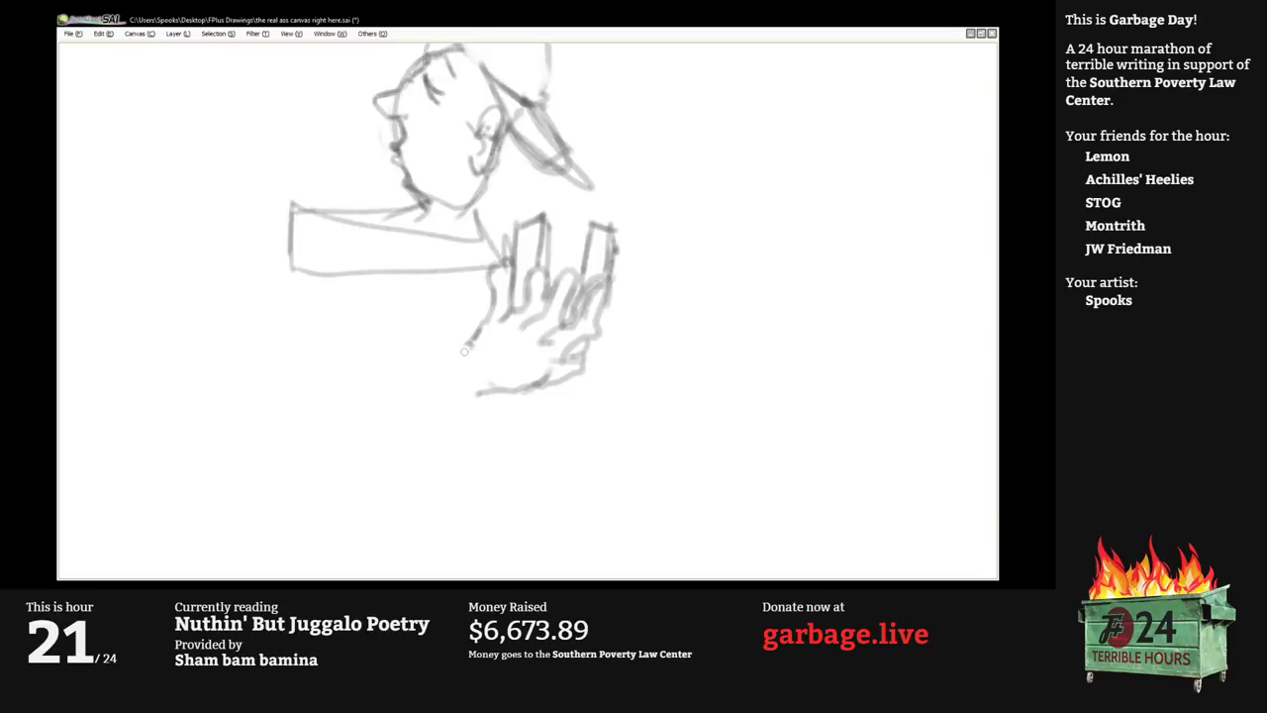
Draw the wrist line and a wide, loose sleeve cuff hanging around the wrist.
{"action": "mouse_move", "coordinate": [463, 339]}
{"action": "left_mouse_down"}
{"action": "mouse_move", "coordinate": [477, 393]}
{"action": "mouse_move", "coordinate": [465, 335]}
{"action": "mouse_move", "coordinate": [445, 339]}
{"action": "mouse_move", "coordinate": [457, 463]}
{"action": "left_mouse_up"}
{"action": "key", "text": "ctrl+z"}
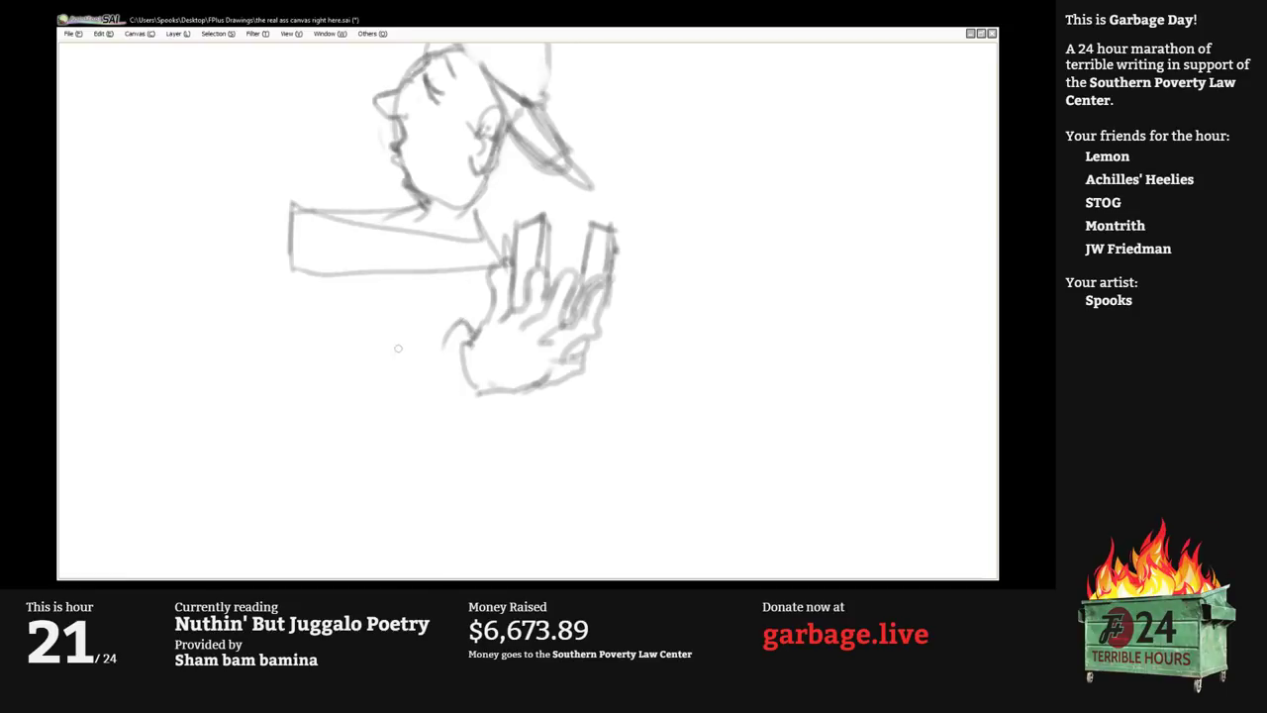
{"action": "mouse_move", "coordinate": [449, 334]}
{"action": "left_mouse_down"}
{"action": "mouse_move", "coordinate": [436, 375]}
{"action": "mouse_move", "coordinate": [480, 439]}
{"action": "mouse_move", "coordinate": [490, 394]}
{"action": "left_mouse_up"}
{"action": "mouse_move", "coordinate": [457, 321]}
{"action": "left_mouse_down"}
{"action": "mouse_move", "coordinate": [432, 396]}
{"action": "mouse_move", "coordinate": [441, 450]}
{"action": "mouse_move", "coordinate": [485, 426]}
{"action": "mouse_move", "coordinate": [479, 445]}
{"action": "left_mouse_up"}
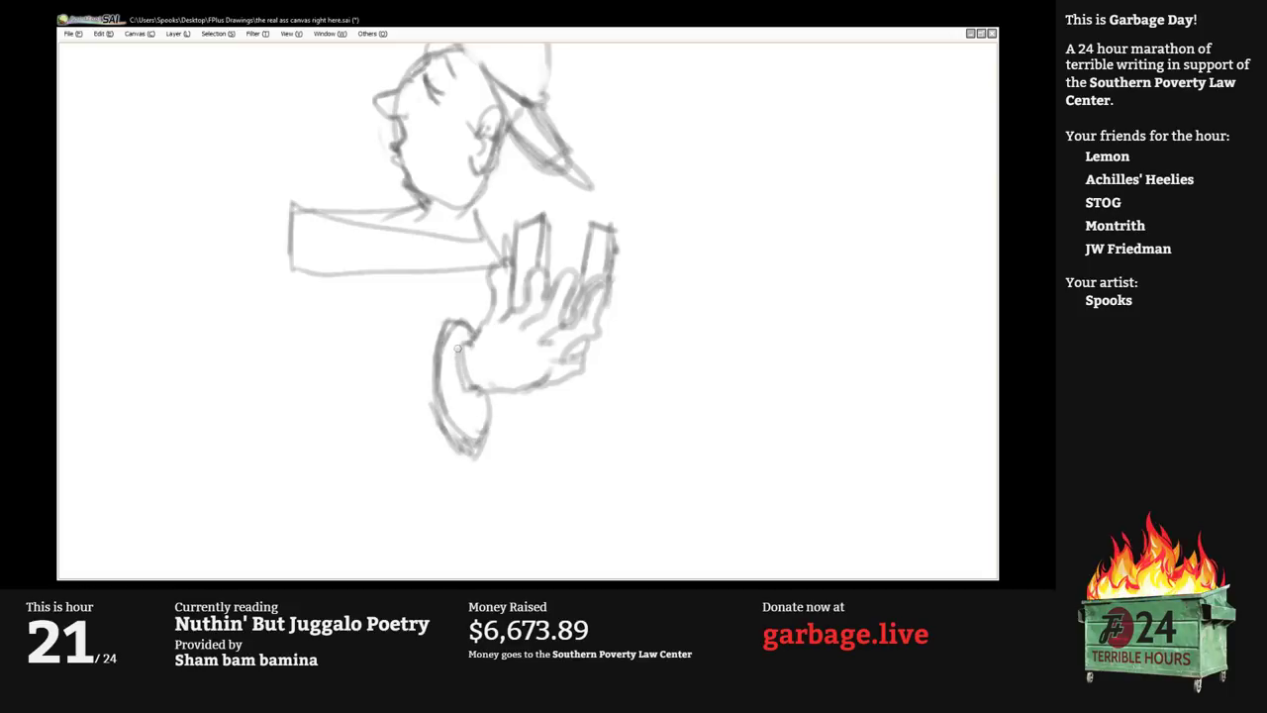
{"action": "left_click_drag", "start_coordinate": [460, 345], "coordinate": [480, 393]}
Rework the two bars behind the fingers with extra lines, and erase the right bar's outer edge to narrow it.
{"action": "scroll", "coordinate": [552, 374], "scroll_direction": "down", "scroll_amount": 3}
{"action": "mouse_move", "coordinate": [575, 237]}
{"action": "left_mouse_down"}
{"action": "mouse_move", "coordinate": [524, 217]}
{"action": "mouse_move", "coordinate": [541, 234]}
{"action": "mouse_move", "coordinate": [607, 232]}
{"action": "mouse_move", "coordinate": [588, 231]}
{"action": "mouse_move", "coordinate": [589, 208]}
{"action": "mouse_move", "coordinate": [611, 211]}
{"action": "mouse_move", "coordinate": [607, 262]}
{"action": "left_mouse_up"}
{"action": "scroll", "coordinate": [558, 223], "scroll_direction": "up", "scroll_amount": 3}
{"action": "key", "text": "e"}
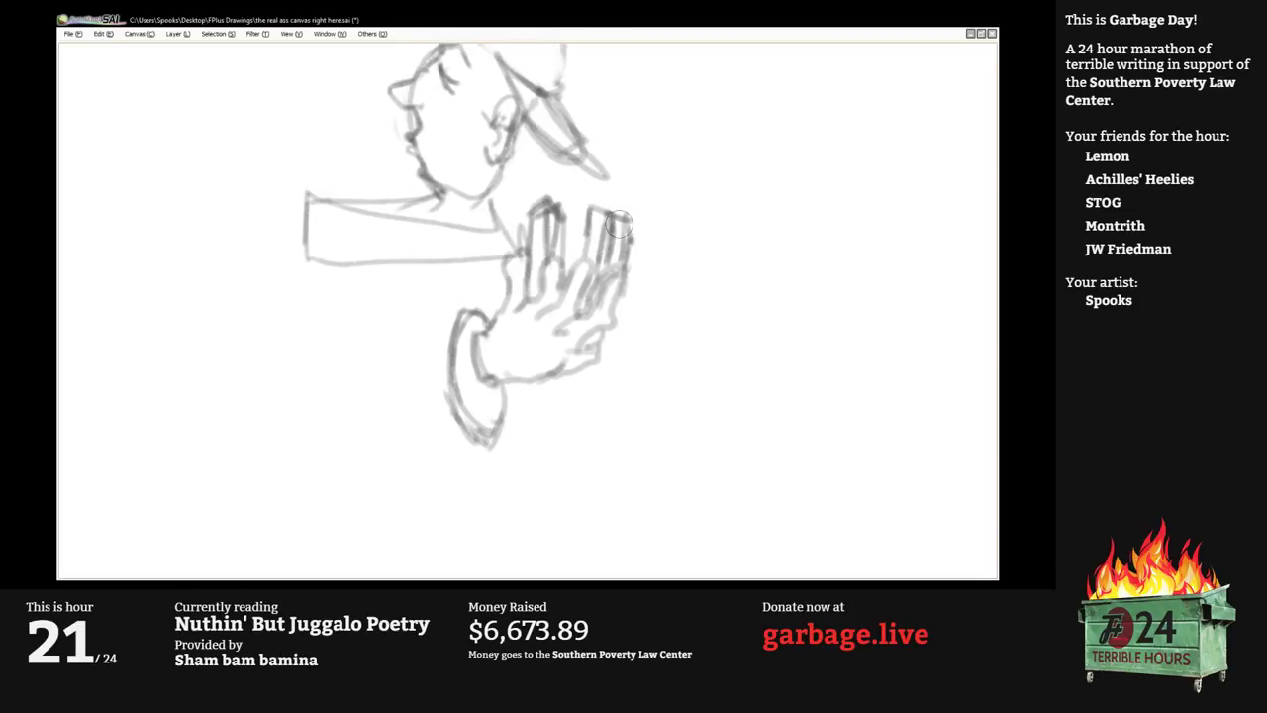
{"action": "left_click_drag", "start_coordinate": [636, 203], "coordinate": [627, 209]}
Draw a short line below the neck and the wide, loose sleeve behind the raised hand's cuff, with a fold line inside.
{"action": "scroll", "coordinate": [462, 306], "scroll_direction": "down", "scroll_amount": 2}
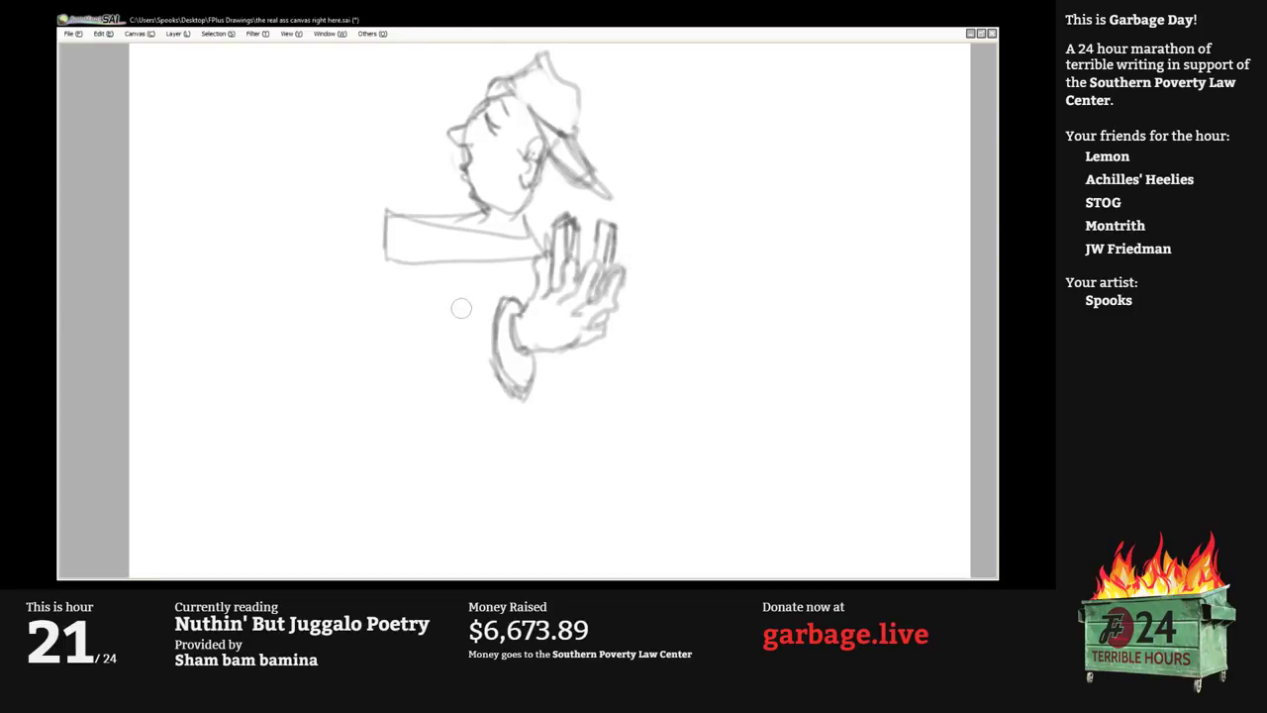
{"action": "left_click_drag", "start_coordinate": [476, 269], "coordinate": [469, 224]}
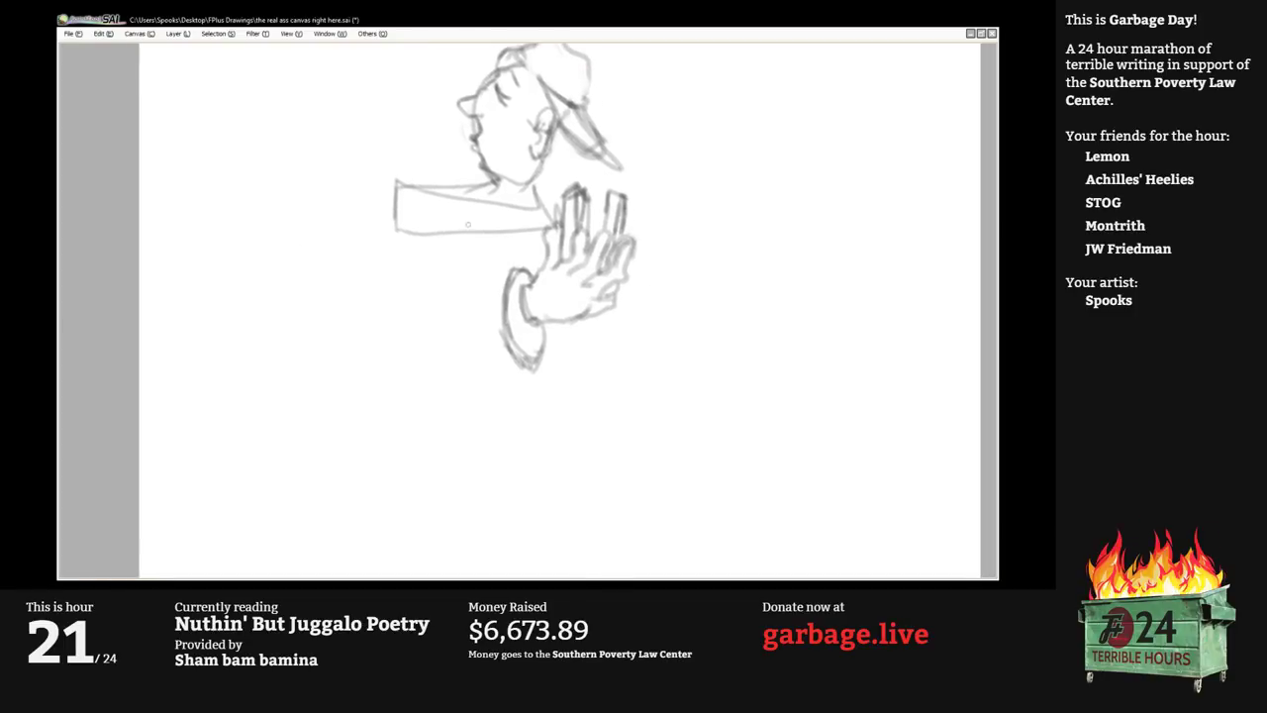
{"action": "mouse_move", "coordinate": [529, 188]}
{"action": "left_mouse_down"}
{"action": "mouse_move", "coordinate": [486, 203]}
{"action": "mouse_move", "coordinate": [542, 220]}
{"action": "left_mouse_up"}
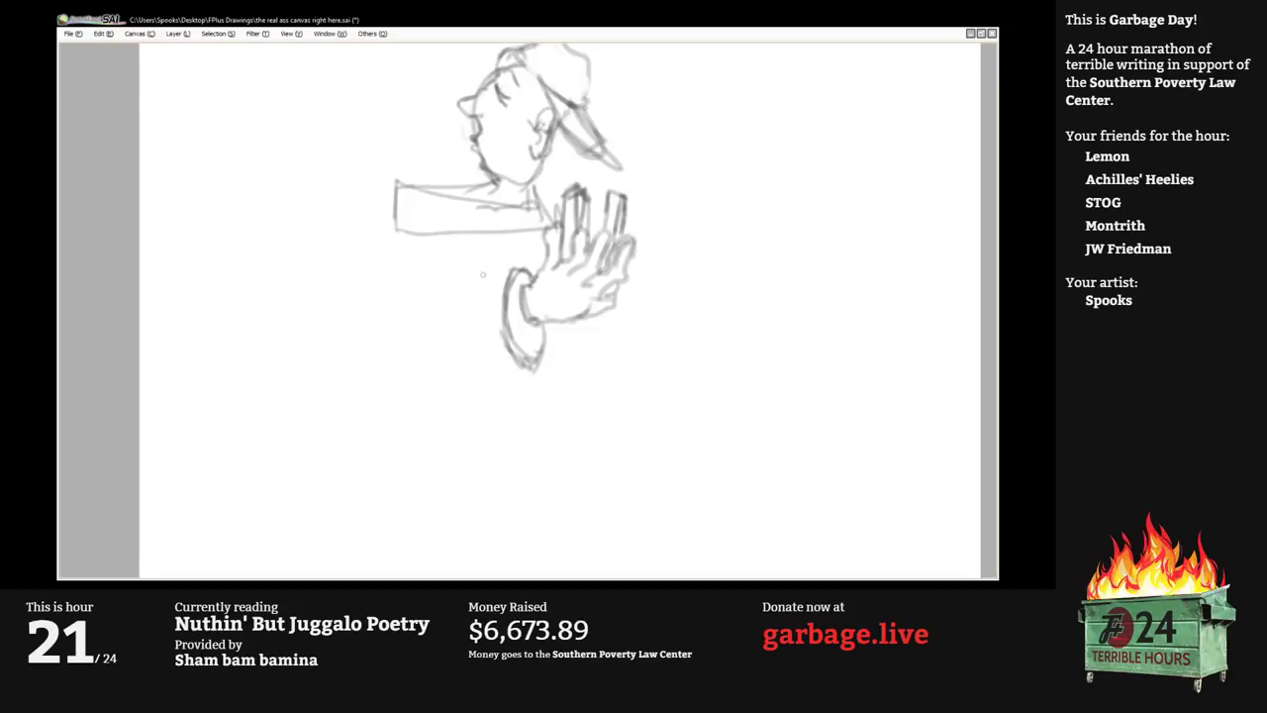
{"action": "mouse_move", "coordinate": [504, 283]}
{"action": "left_mouse_down"}
{"action": "mouse_move", "coordinate": [477, 278]}
{"action": "mouse_move", "coordinate": [457, 293]}
{"action": "left_mouse_up"}
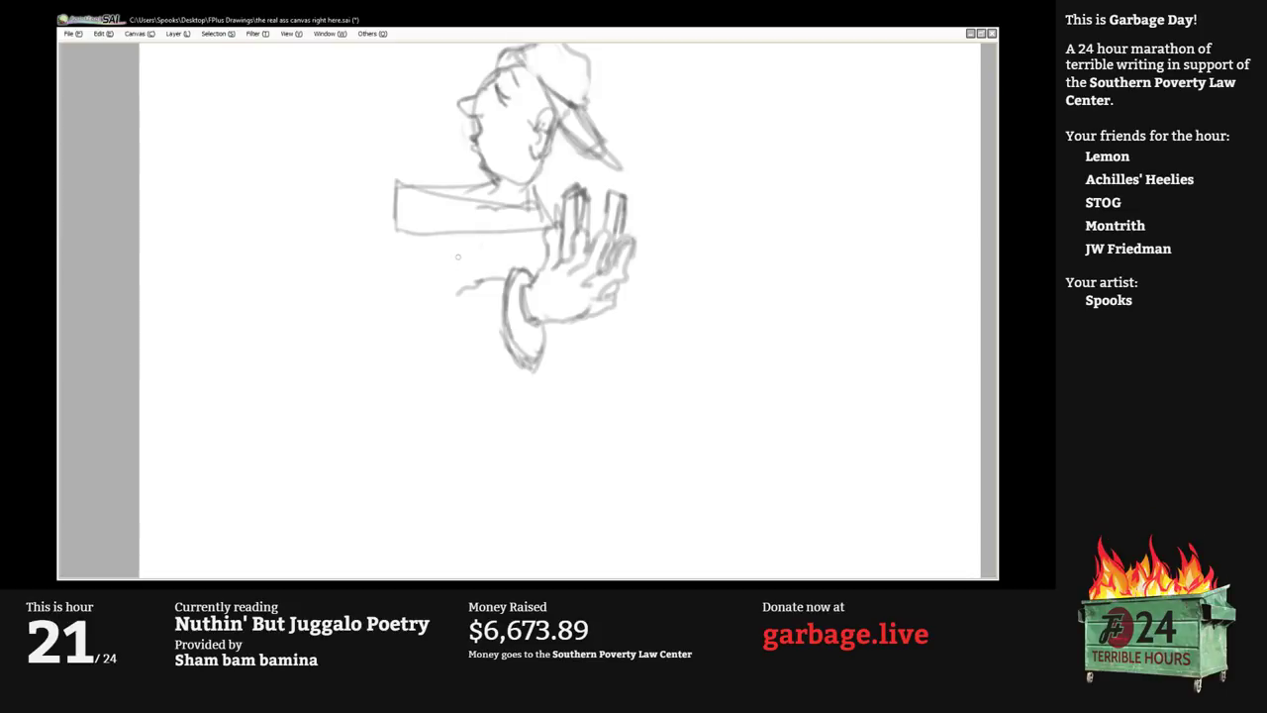
{"action": "mouse_move", "coordinate": [470, 250]}
{"action": "left_mouse_down"}
{"action": "mouse_move", "coordinate": [429, 302]}
{"action": "mouse_move", "coordinate": [416, 344]}
{"action": "left_mouse_up"}
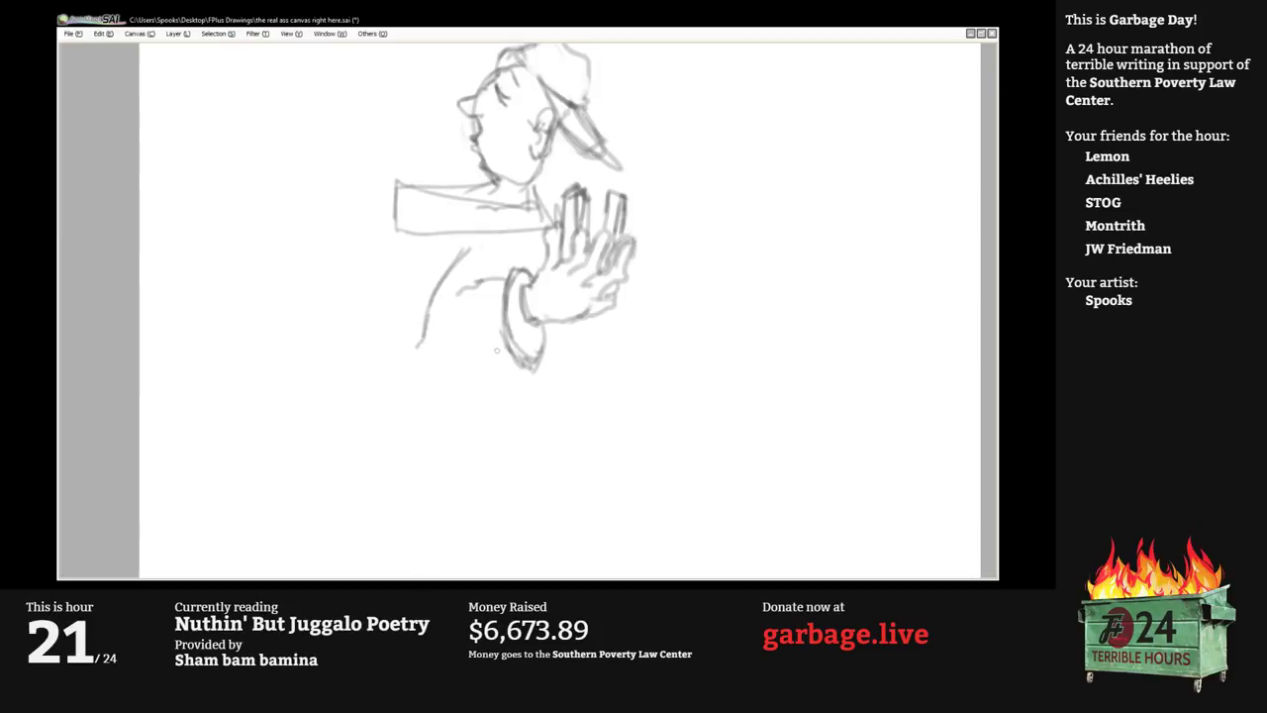
{"action": "mouse_move", "coordinate": [510, 337]}
{"action": "left_mouse_down"}
{"action": "mouse_move", "coordinate": [463, 353]}
{"action": "mouse_move", "coordinate": [418, 347]}
{"action": "left_mouse_up"}
Draw the rounded shoulder above the sleeve and a wavy edge where the shoulder meets the loose sleeve.
{"action": "mouse_move", "coordinate": [531, 268]}
{"action": "left_mouse_down"}
{"action": "mouse_move", "coordinate": [532, 208]}
{"action": "mouse_move", "coordinate": [486, 234]}
{"action": "mouse_move", "coordinate": [515, 205]}
{"action": "mouse_move", "coordinate": [559, 208]}
{"action": "left_mouse_up"}
{"action": "mouse_move", "coordinate": [469, 246]}
{"action": "left_mouse_down"}
{"action": "mouse_move", "coordinate": [505, 205]}
{"action": "mouse_move", "coordinate": [479, 220]}
{"action": "mouse_move", "coordinate": [553, 210]}
{"action": "left_mouse_up"}
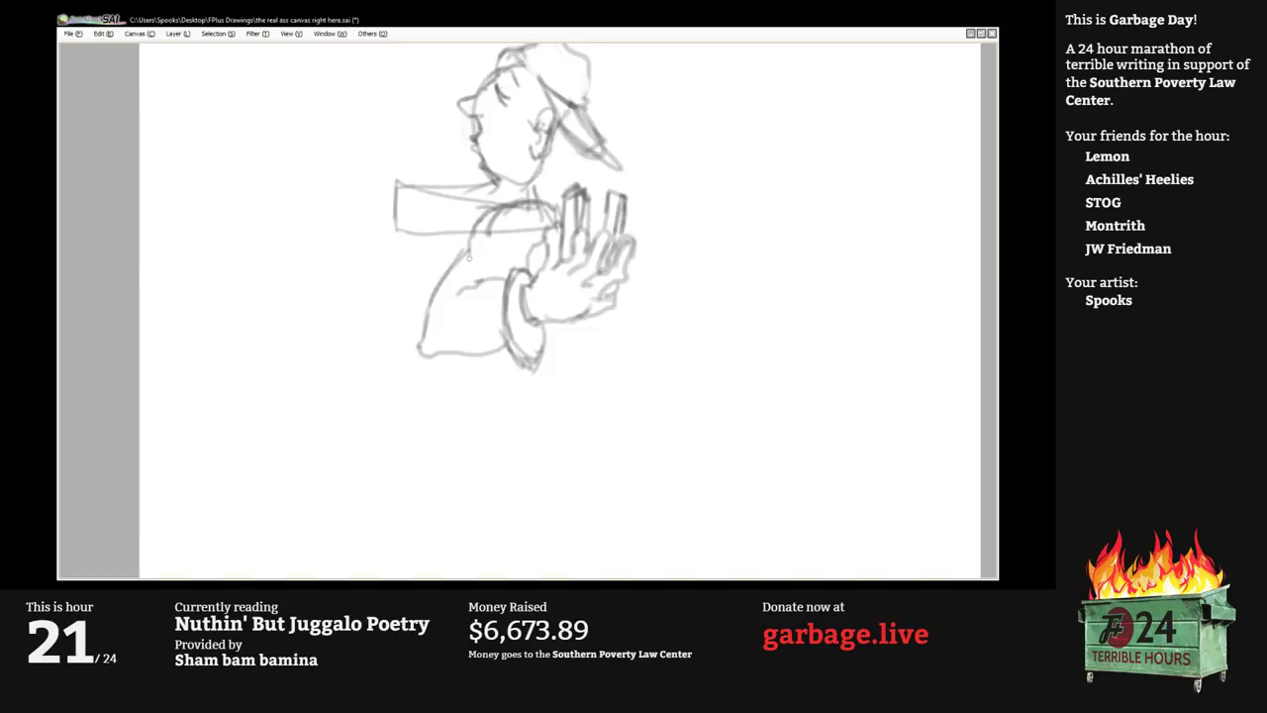
{"action": "mouse_move", "coordinate": [467, 257]}
{"action": "left_mouse_down"}
{"action": "mouse_move", "coordinate": [507, 250]}
{"action": "mouse_move", "coordinate": [542, 269]}
{"action": "left_mouse_up"}
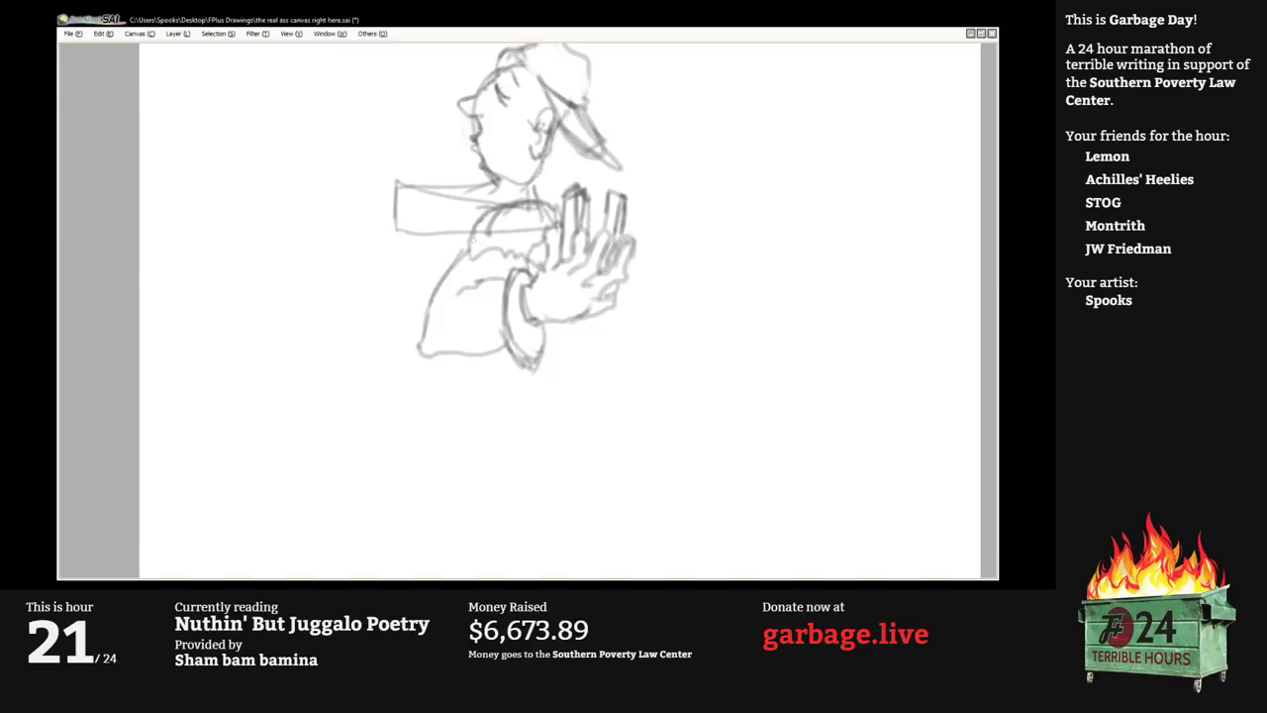
Draw the curved back line down from the collar and a ragged-ended strip hanging behind it.
{"action": "mouse_move", "coordinate": [428, 147]}
{"action": "left_mouse_down"}
{"action": "mouse_move", "coordinate": [487, 207]}
{"action": "mouse_move", "coordinate": [485, 233]}
{"action": "left_mouse_up"}
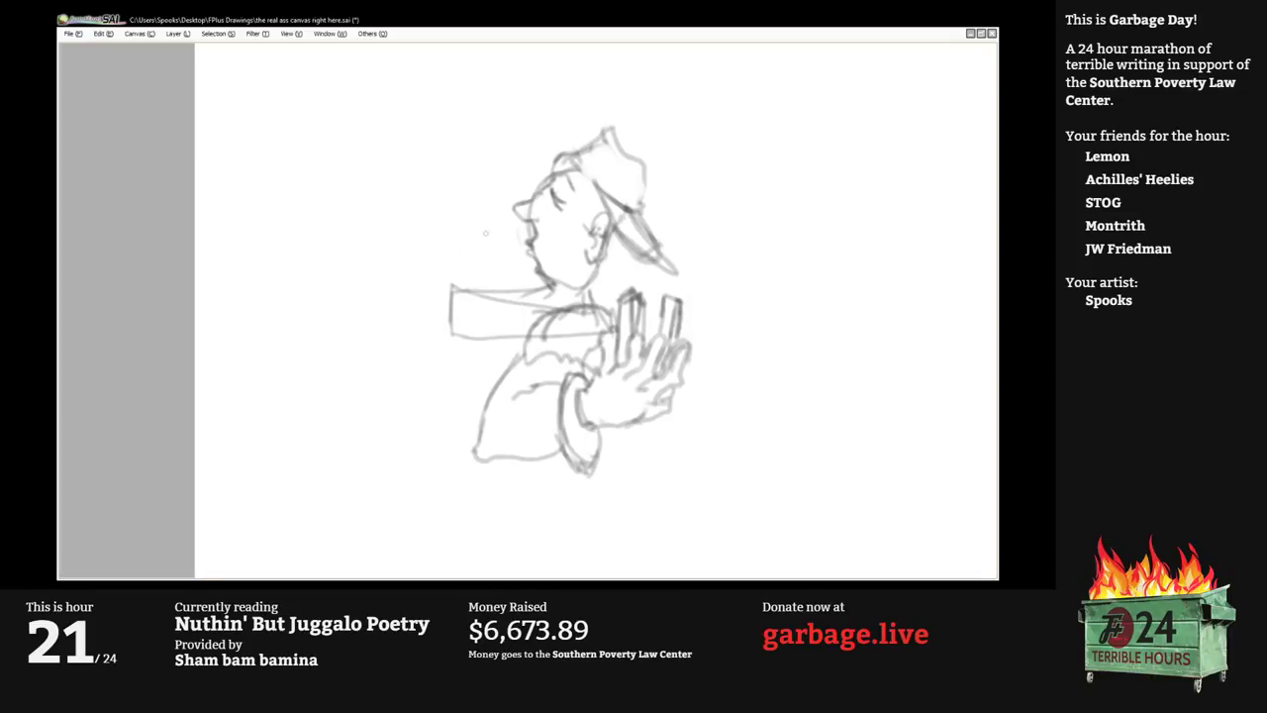
{"action": "left_click_drag", "start_coordinate": [438, 284], "coordinate": [436, 232]}
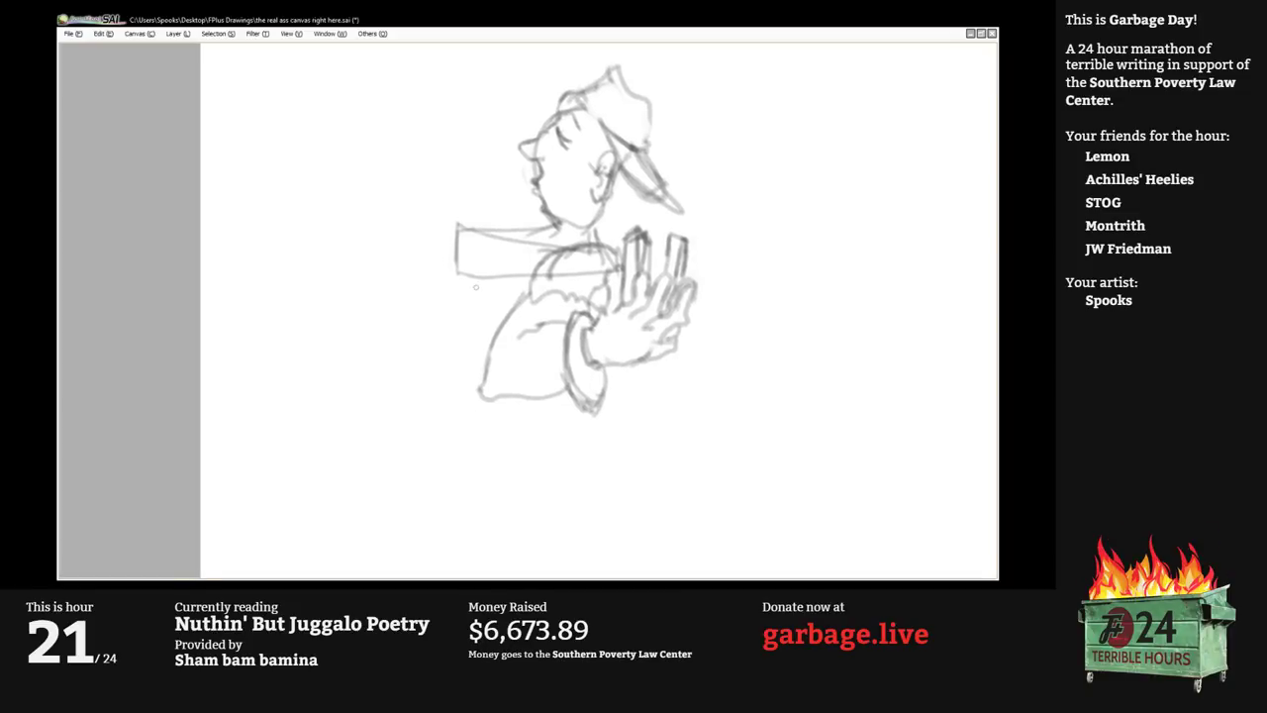
{"action": "mouse_move", "coordinate": [472, 277]}
{"action": "left_mouse_down"}
{"action": "mouse_move", "coordinate": [429, 343]}
{"action": "mouse_move", "coordinate": [436, 315]}
{"action": "mouse_move", "coordinate": [428, 385]}
{"action": "left_mouse_up"}
{"action": "mouse_move", "coordinate": [434, 330]}
{"action": "left_mouse_down"}
{"action": "mouse_move", "coordinate": [448, 465]}
{"action": "mouse_move", "coordinate": [456, 287]}
{"action": "left_mouse_up"}
{"action": "mouse_move", "coordinate": [466, 212]}
{"action": "left_mouse_down"}
{"action": "mouse_move", "coordinate": [388, 302]}
{"action": "mouse_move", "coordinate": [405, 293]}
{"action": "mouse_move", "coordinate": [399, 315]}
{"action": "mouse_move", "coordinate": [446, 237]}
{"action": "left_mouse_up"}
{"action": "left_click_drag", "start_coordinate": [484, 143], "coordinate": [478, 202]}
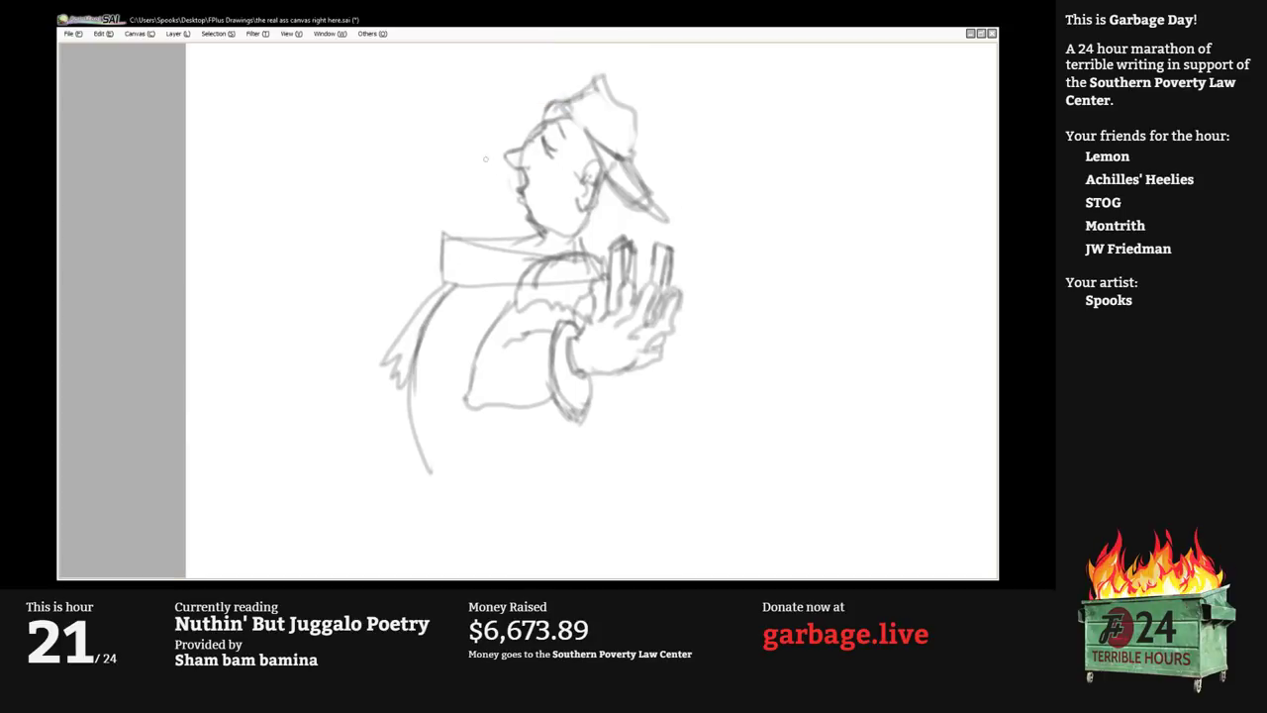
Rework the headwear with a raised, flat-topped front, and add shaded curls behind it above the pointed brim.
{"action": "left_click_drag", "start_coordinate": [485, 159], "coordinate": [491, 210]}
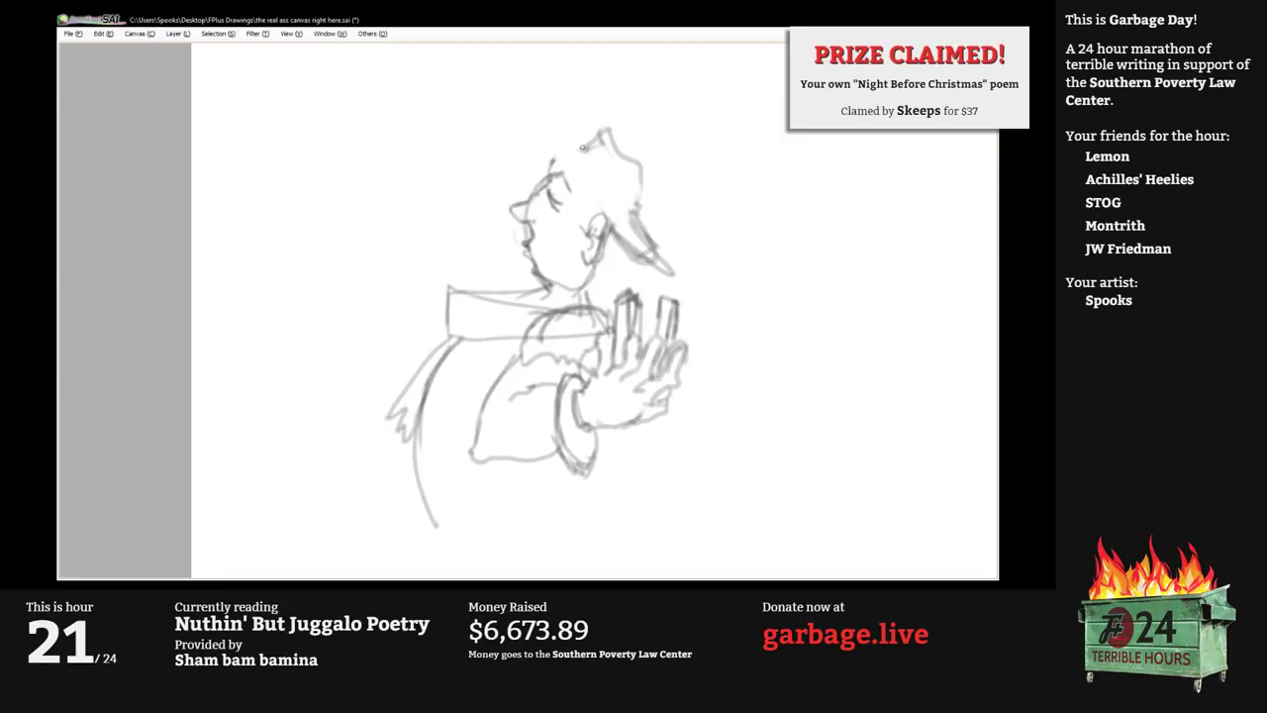
{"action": "mouse_move", "coordinate": [558, 164]}
{"action": "left_mouse_down"}
{"action": "mouse_move", "coordinate": [583, 109]}
{"action": "mouse_move", "coordinate": [570, 110]}
{"action": "mouse_move", "coordinate": [588, 108]}
{"action": "mouse_move", "coordinate": [633, 176]}
{"action": "mouse_move", "coordinate": [626, 196]}
{"action": "mouse_move", "coordinate": [641, 262]}
{"action": "left_mouse_up"}
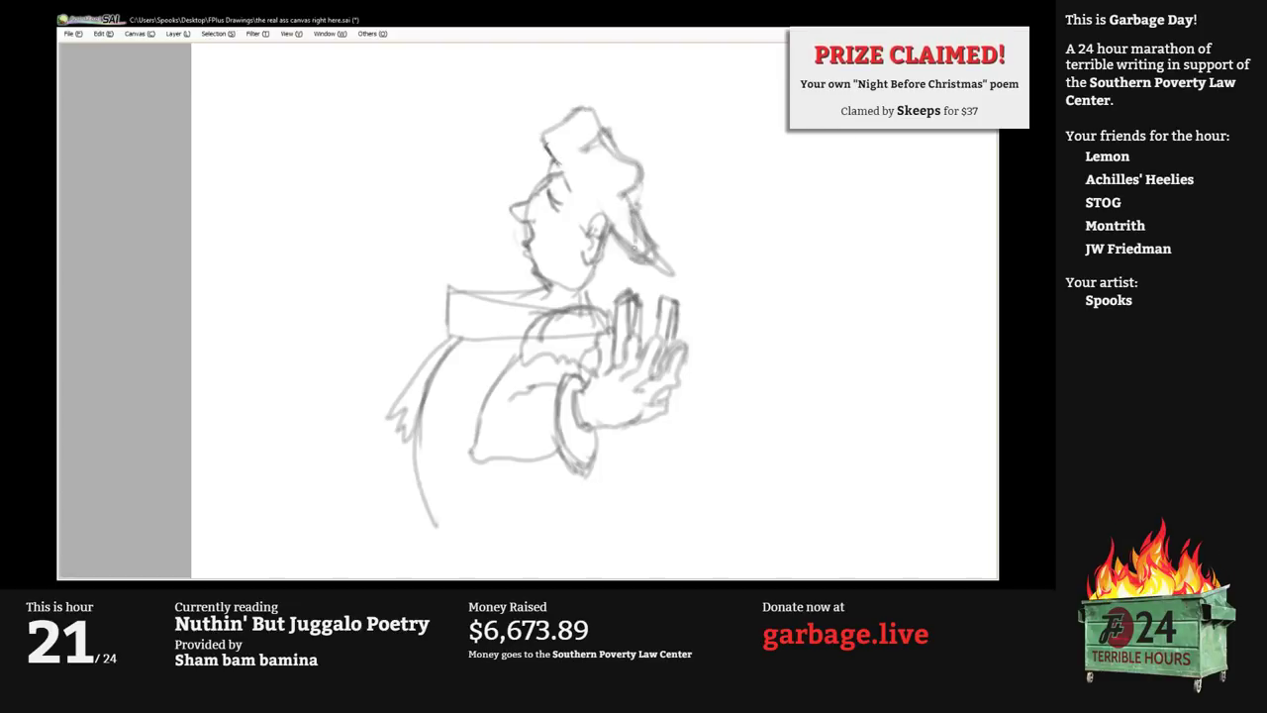
{"action": "mouse_move", "coordinate": [636, 212]}
{"action": "left_mouse_down"}
{"action": "mouse_move", "coordinate": [657, 198]}
{"action": "mouse_move", "coordinate": [613, 141]}
{"action": "mouse_move", "coordinate": [630, 154]}
{"action": "left_mouse_up"}
{"action": "left_click_drag", "start_coordinate": [542, 240], "coordinate": [518, 222]}
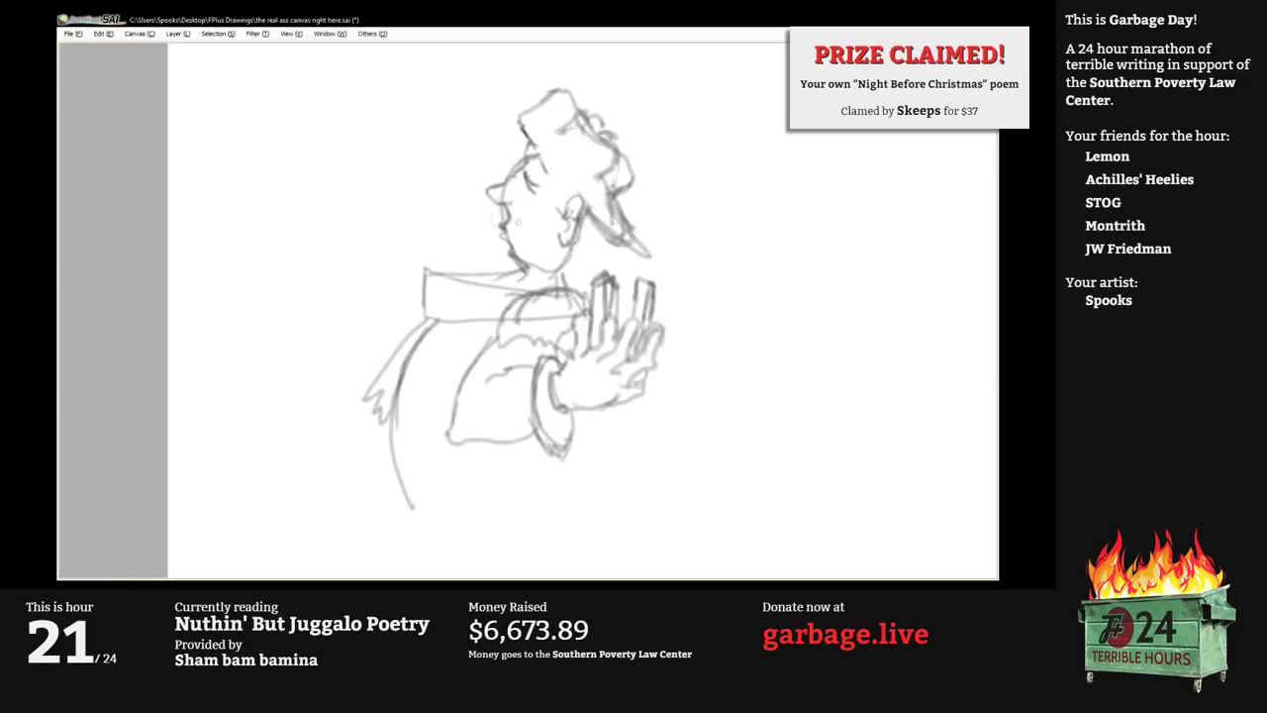
{"action": "mouse_move", "coordinate": [592, 131]}
{"action": "left_mouse_down"}
{"action": "mouse_move", "coordinate": [581, 172]}
{"action": "mouse_move", "coordinate": [602, 183]}
{"action": "mouse_move", "coordinate": [590, 166]}
{"action": "mouse_move", "coordinate": [601, 176]}
{"action": "mouse_move", "coordinate": [621, 158]}
{"action": "mouse_move", "coordinate": [600, 177]}
{"action": "mouse_move", "coordinate": [630, 186]}
{"action": "left_mouse_up"}
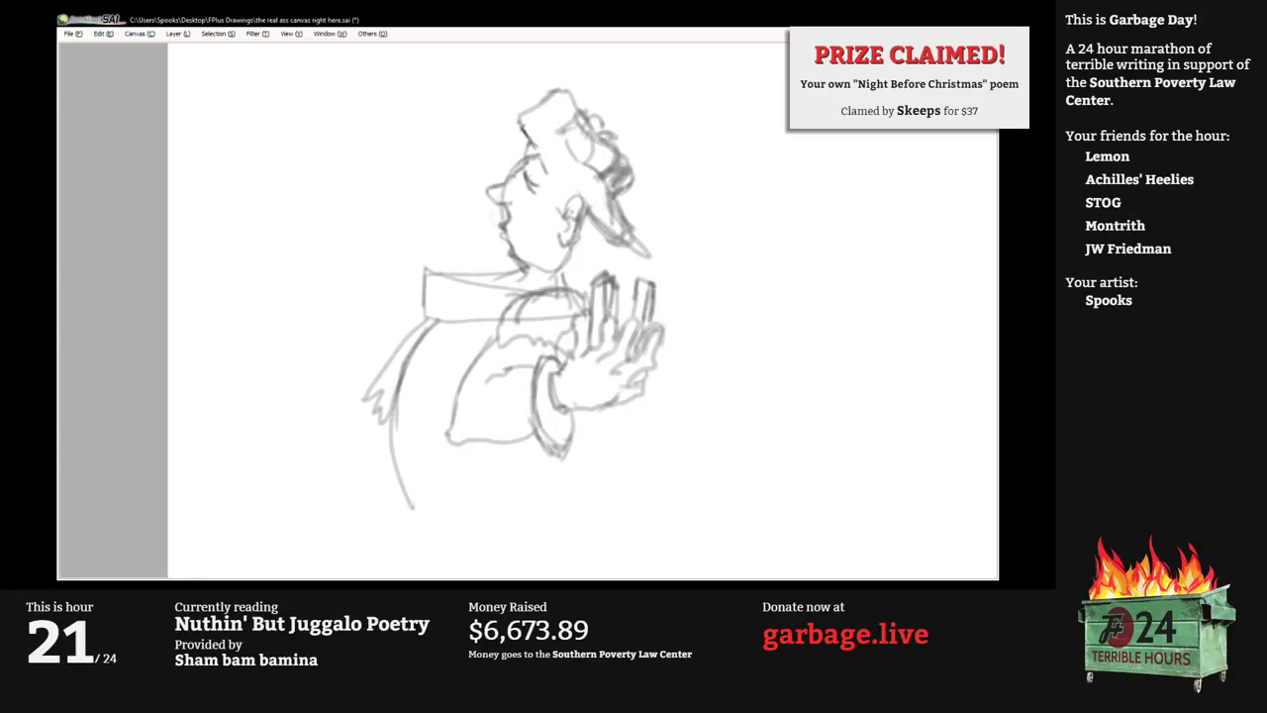
Add a curly goatee along the mouth and chin, and darken the right bar behind the fingers with extra strokes.
{"action": "left_click_drag", "start_coordinate": [414, 242], "coordinate": [455, 214]}
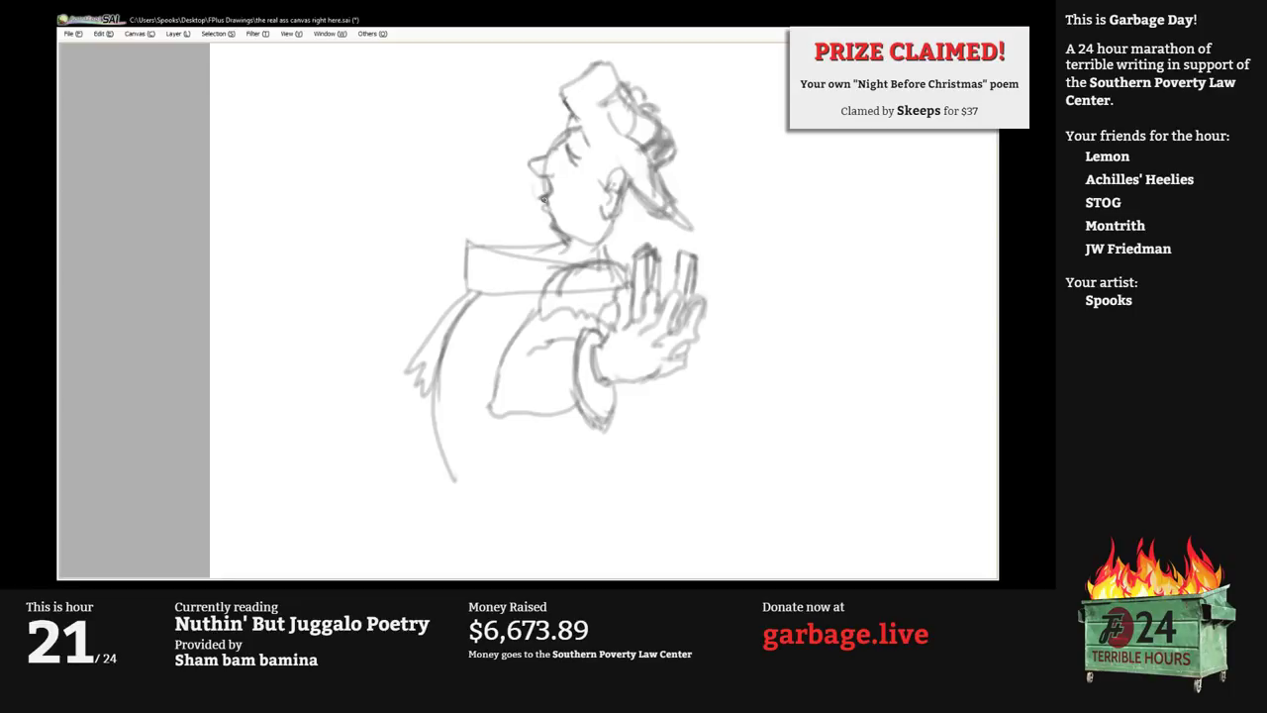
{"action": "mouse_move", "coordinate": [542, 198]}
{"action": "left_mouse_down"}
{"action": "mouse_move", "coordinate": [556, 244]}
{"action": "mouse_move", "coordinate": [488, 208]}
{"action": "left_mouse_up"}
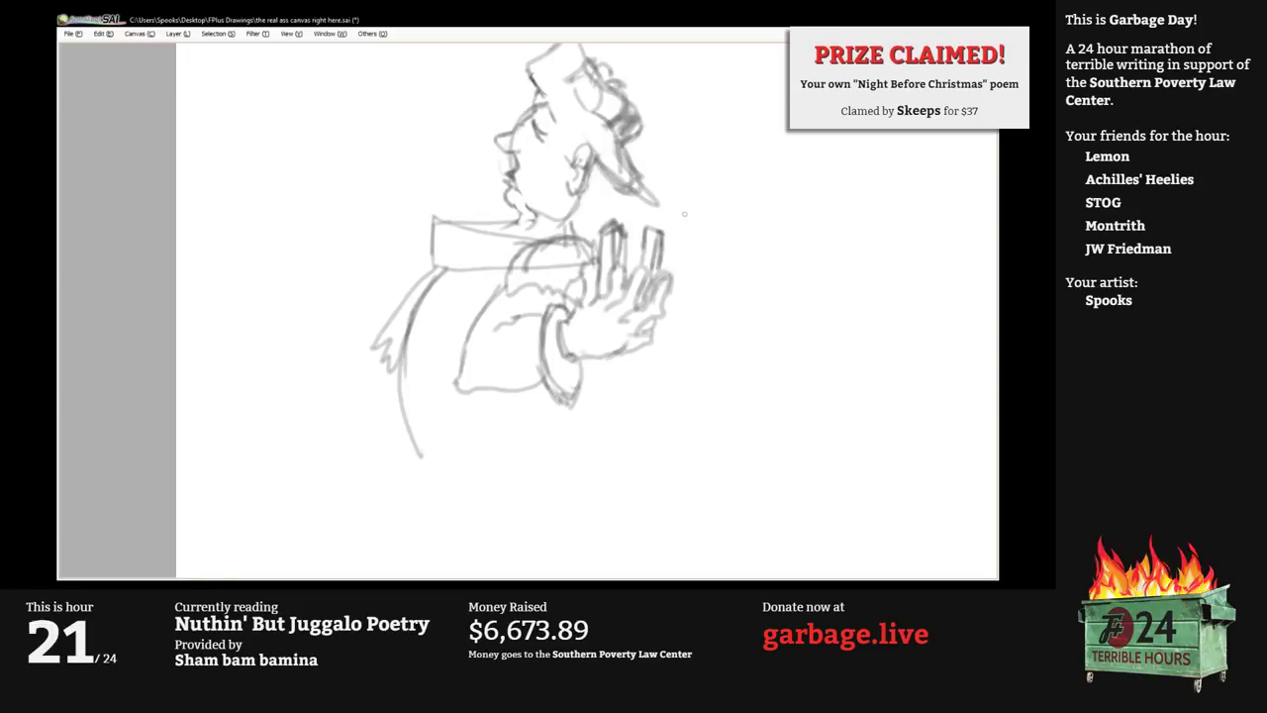
{"action": "mouse_move", "coordinate": [654, 224]}
{"action": "left_mouse_down"}
{"action": "mouse_move", "coordinate": [649, 254]}
{"action": "mouse_move", "coordinate": [665, 265]}
{"action": "left_mouse_up"}
{"action": "left_click_drag", "start_coordinate": [655, 216], "coordinate": [654, 243]}
Sketch the second hand's fingers and thumb in front of the face, beside the nose and mouth.
{"action": "mouse_move", "coordinate": [500, 187]}
{"action": "left_mouse_down"}
{"action": "mouse_move", "coordinate": [520, 225]}
{"action": "mouse_move", "coordinate": [532, 199]}
{"action": "left_mouse_up"}
{"action": "scroll", "coordinate": [515, 148], "scroll_direction": "up", "scroll_amount": 1}
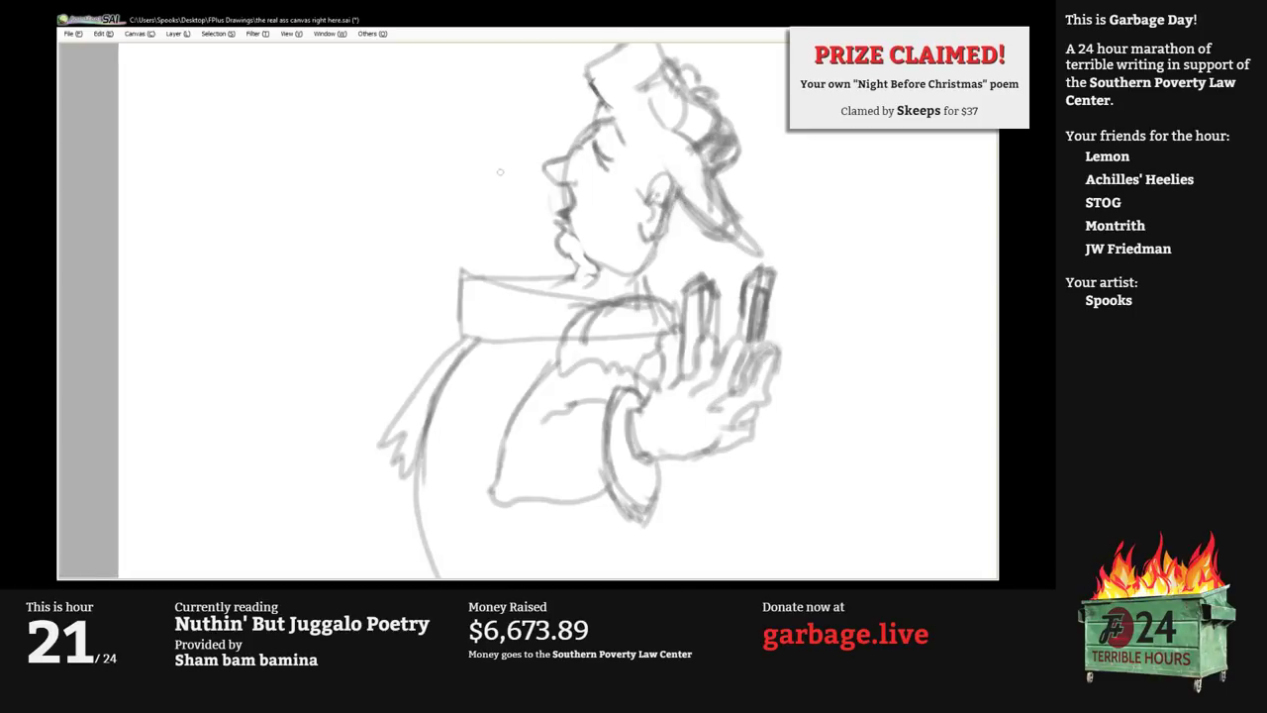
{"action": "mouse_move", "coordinate": [476, 171]}
{"action": "left_mouse_down"}
{"action": "mouse_move", "coordinate": [524, 134]}
{"action": "mouse_move", "coordinate": [514, 120]}
{"action": "mouse_move", "coordinate": [479, 154]}
{"action": "mouse_move", "coordinate": [511, 178]}
{"action": "mouse_move", "coordinate": [544, 129]}
{"action": "left_mouse_up"}
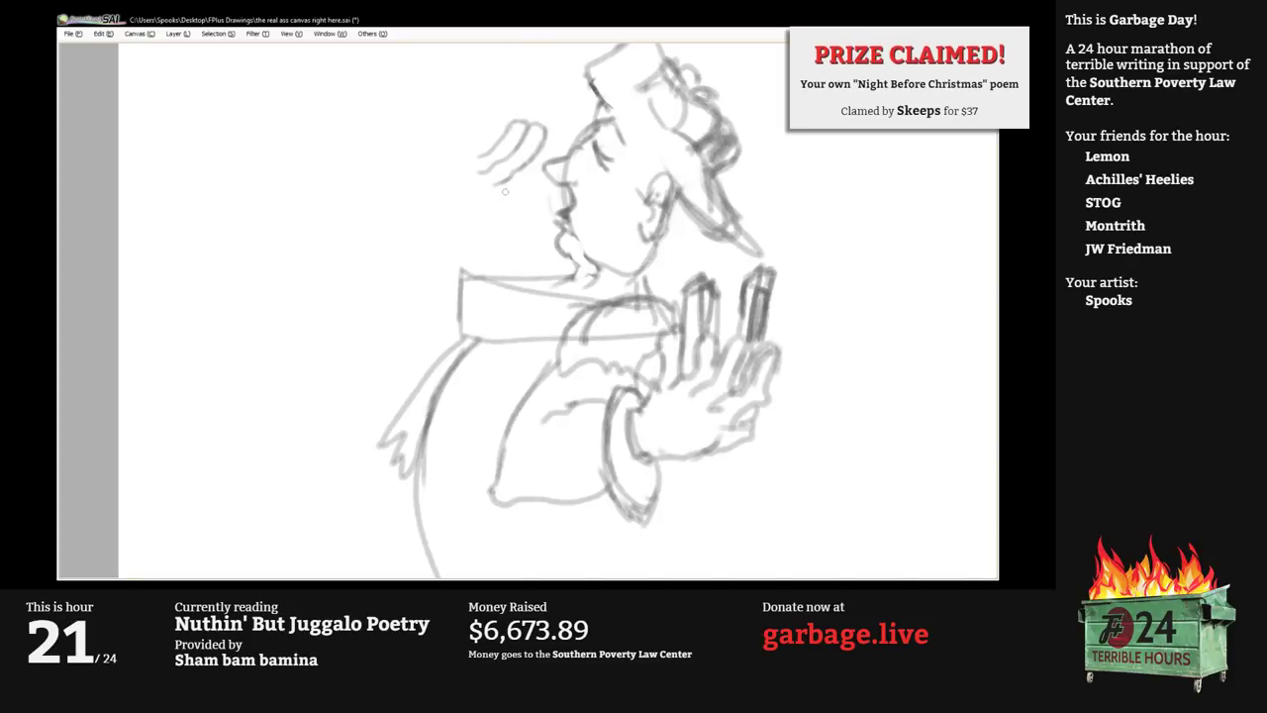
{"action": "mouse_move", "coordinate": [500, 193]}
{"action": "left_mouse_down"}
{"action": "mouse_move", "coordinate": [540, 180]}
{"action": "mouse_move", "coordinate": [558, 149]}
{"action": "mouse_move", "coordinate": [537, 155]}
{"action": "left_mouse_up"}
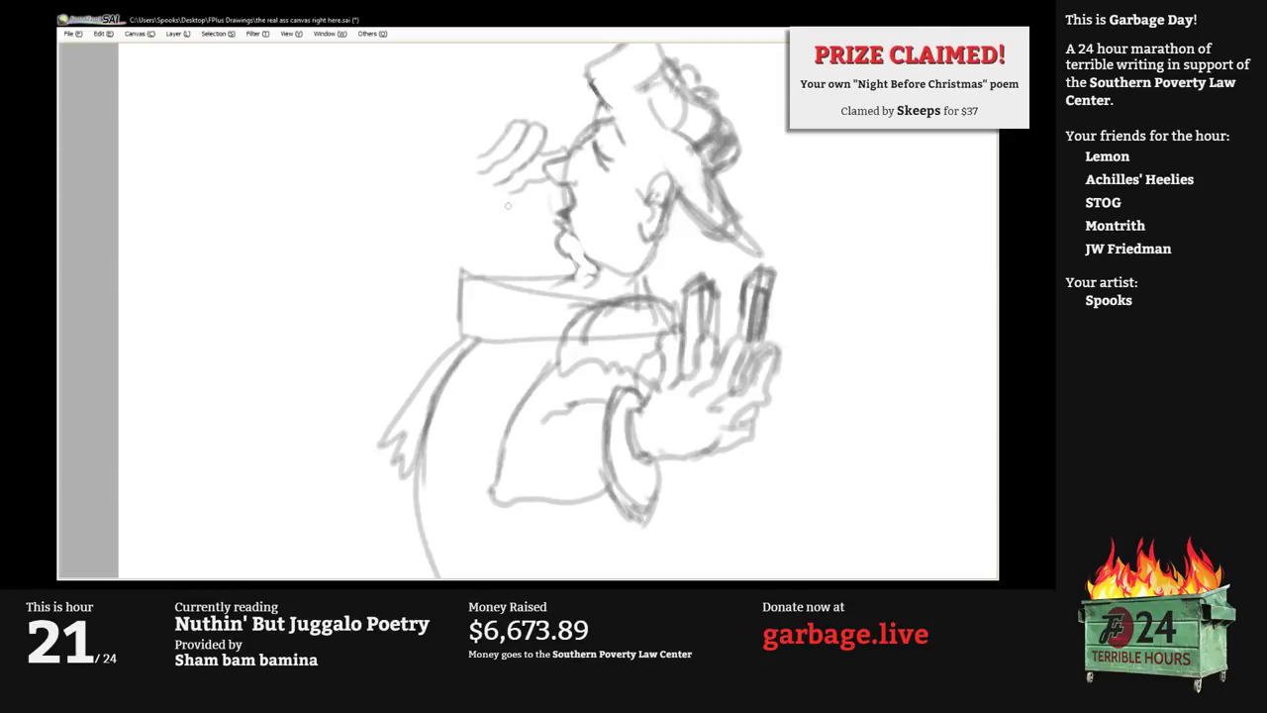
{"action": "mouse_move", "coordinate": [512, 207]}
{"action": "left_mouse_down"}
{"action": "mouse_move", "coordinate": [494, 230]}
{"action": "mouse_move", "coordinate": [540, 232]}
{"action": "mouse_move", "coordinate": [510, 209]}
{"action": "left_mouse_up"}
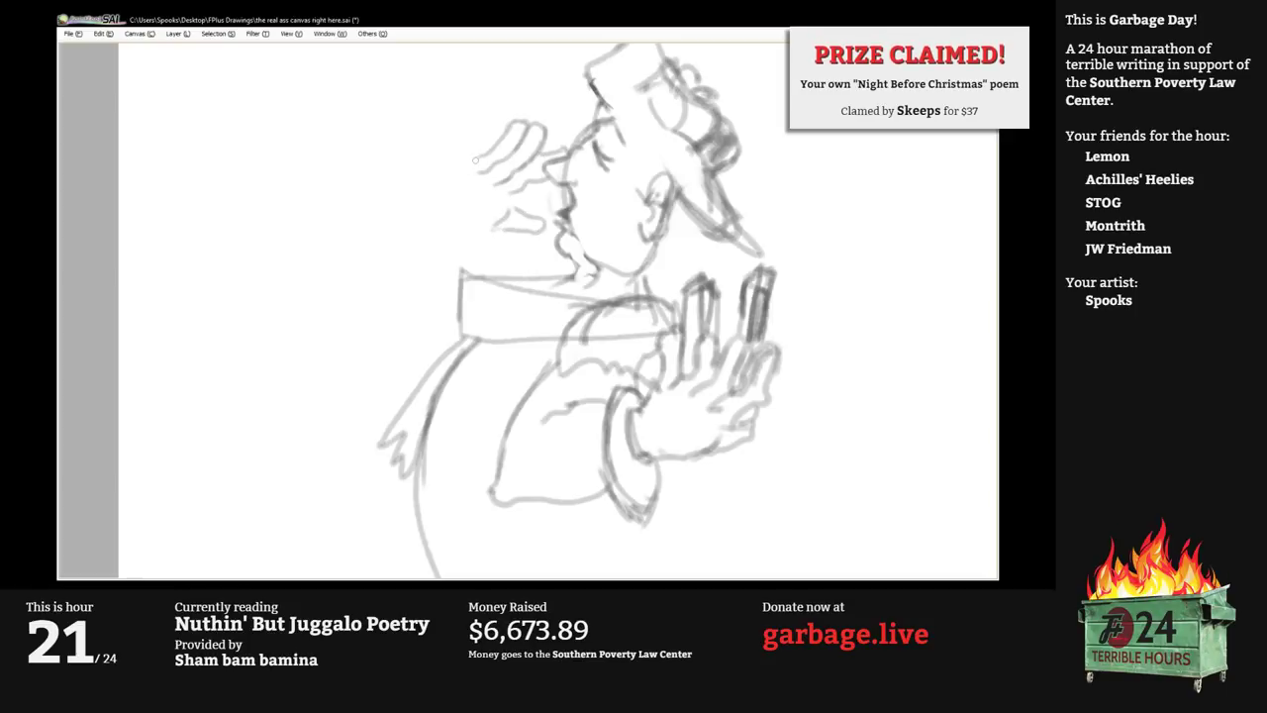
Complete the second hand with an upright finger, the palm outline and creases, and a shaded cuff opening at the wrist.
{"action": "mouse_move", "coordinate": [484, 158]}
{"action": "left_mouse_down"}
{"action": "mouse_move", "coordinate": [470, 109]}
{"action": "mouse_move", "coordinate": [448, 162]}
{"action": "left_mouse_up"}
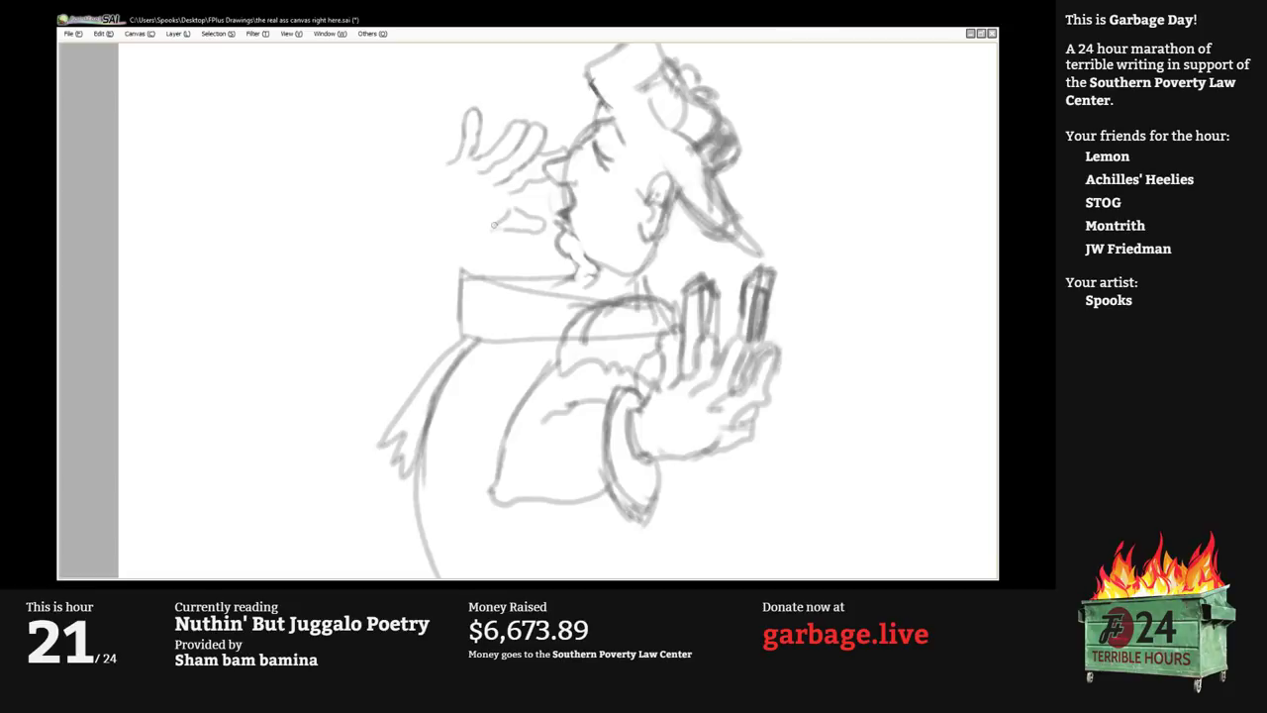
{"action": "mouse_move", "coordinate": [493, 226]}
{"action": "left_mouse_down"}
{"action": "mouse_move", "coordinate": [505, 210]}
{"action": "mouse_move", "coordinate": [459, 226]}
{"action": "left_mouse_up"}
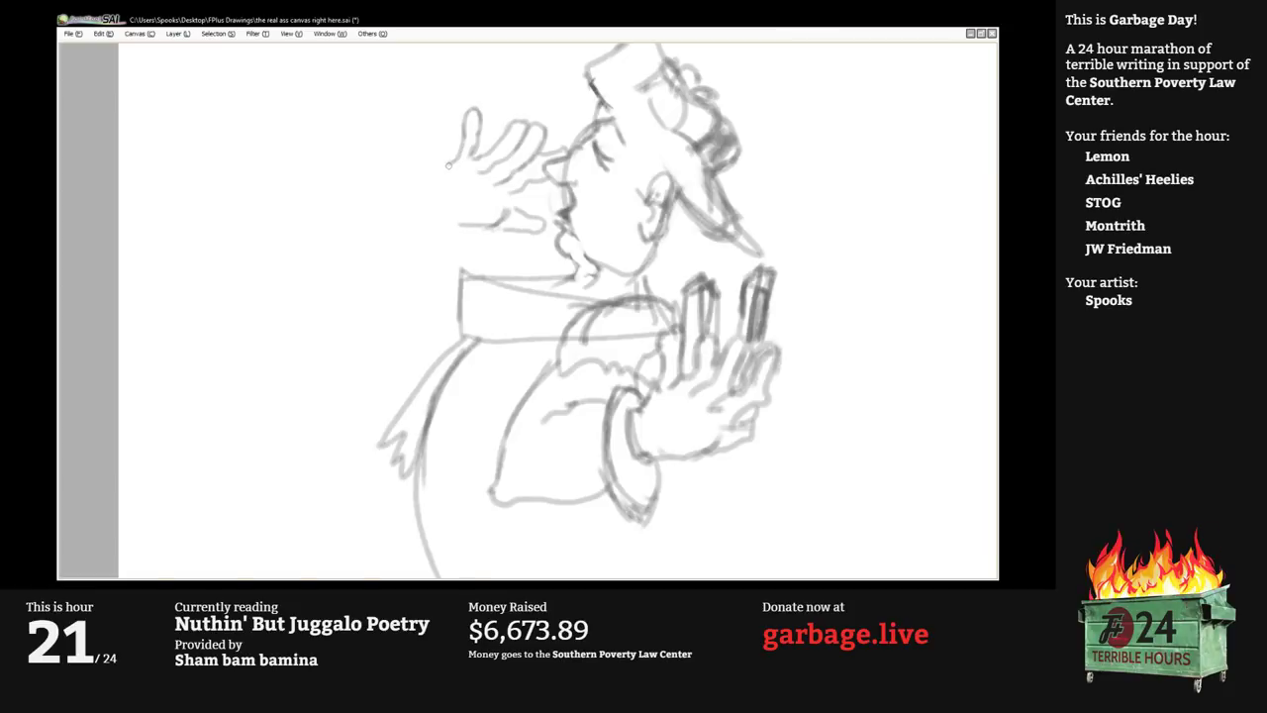
{"action": "mouse_move", "coordinate": [448, 164]}
{"action": "left_mouse_down"}
{"action": "mouse_move", "coordinate": [430, 173]}
{"action": "mouse_move", "coordinate": [495, 220]}
{"action": "mouse_move", "coordinate": [438, 213]}
{"action": "mouse_move", "coordinate": [418, 184]}
{"action": "mouse_move", "coordinate": [442, 249]}
{"action": "mouse_move", "coordinate": [467, 242]}
{"action": "mouse_move", "coordinate": [460, 225]}
{"action": "mouse_move", "coordinate": [429, 221]}
{"action": "mouse_move", "coordinate": [444, 235]}
{"action": "left_mouse_up"}
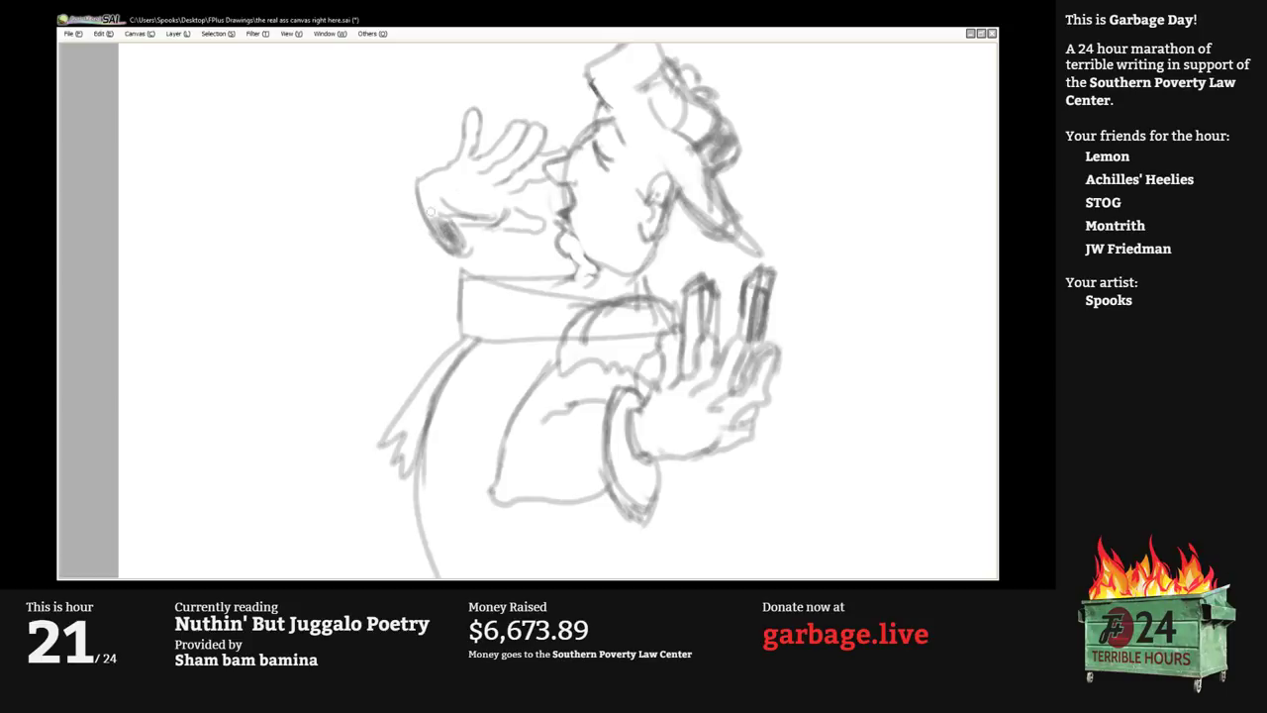
{"action": "left_click_drag", "start_coordinate": [473, 180], "coordinate": [498, 190]}
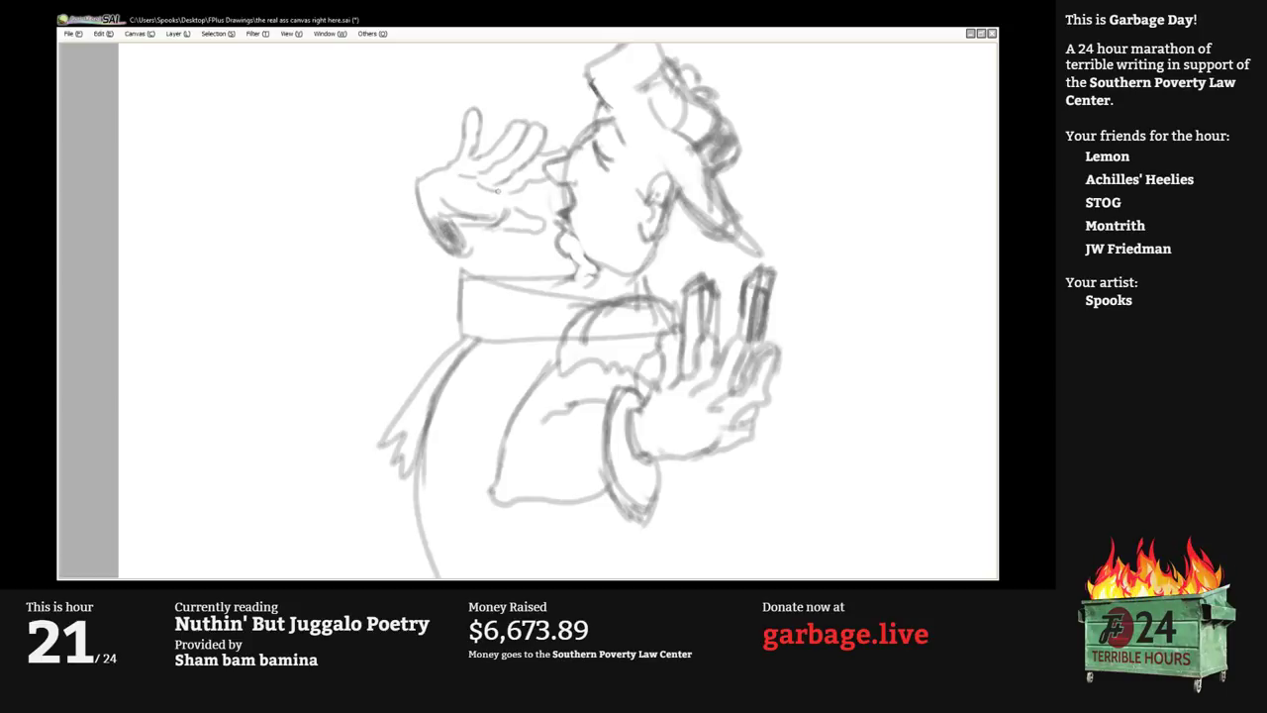
{"action": "left_click_drag", "start_coordinate": [426, 204], "coordinate": [468, 184]}
Draw the second arm's wide, hanging sleeve from the wrist to the collar, with a wavy inner edge and shoulder curve.
{"action": "scroll", "coordinate": [466, 240], "scroll_direction": "down", "scroll_amount": 2}
{"action": "left_click_drag", "start_coordinate": [465, 240], "coordinate": [487, 243]}
{"action": "scroll", "coordinate": [466, 183], "scroll_direction": "up", "scroll_amount": 3}
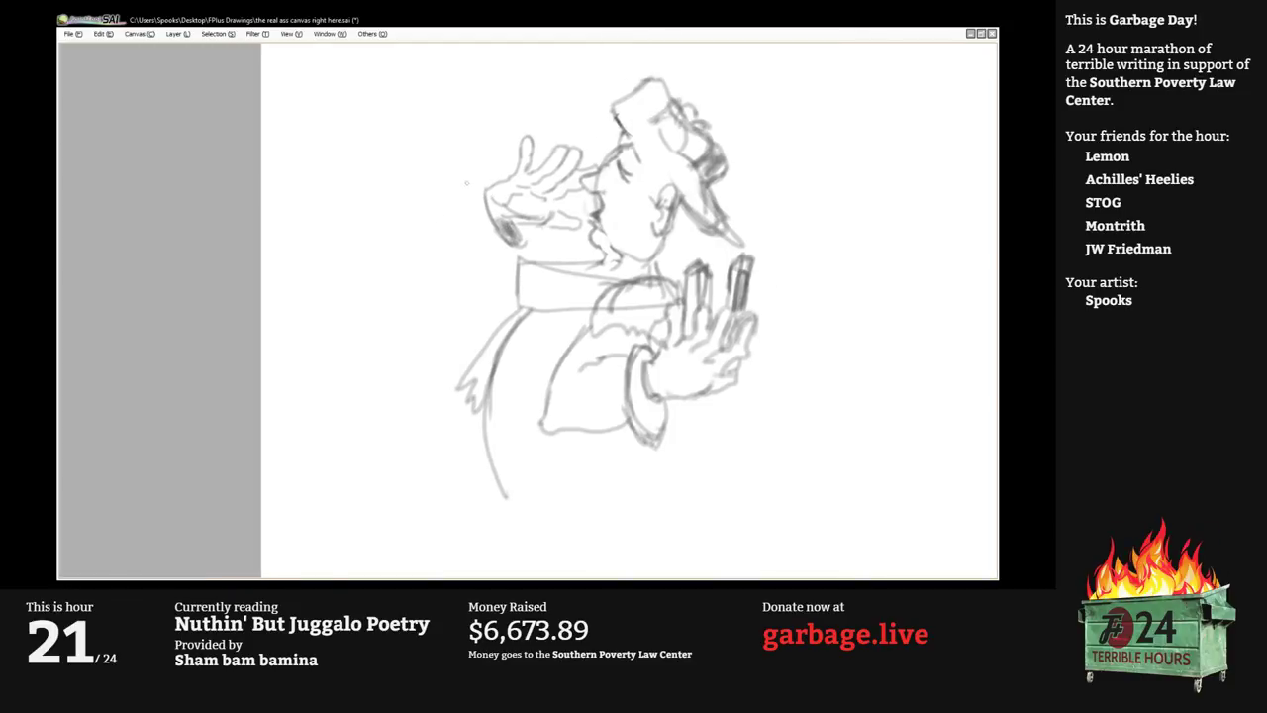
{"action": "left_click_drag", "start_coordinate": [483, 190], "coordinate": [416, 262]}
{"action": "mouse_move", "coordinate": [466, 204]}
{"action": "left_mouse_down"}
{"action": "mouse_move", "coordinate": [404, 292]}
{"action": "mouse_move", "coordinate": [475, 330]}
{"action": "mouse_move", "coordinate": [487, 300]}
{"action": "mouse_move", "coordinate": [464, 322]}
{"action": "mouse_move", "coordinate": [495, 319]}
{"action": "mouse_move", "coordinate": [486, 332]}
{"action": "mouse_move", "coordinate": [505, 278]}
{"action": "mouse_move", "coordinate": [544, 254]}
{"action": "mouse_move", "coordinate": [514, 262]}
{"action": "left_mouse_up"}
Draw the lower body with a bulging curve down the back and a front line descending from the sleeve cuff.
{"action": "scroll", "coordinate": [509, 246], "scroll_direction": "down", "scroll_amount": 1}
{"action": "scroll", "coordinate": [536, 288], "scroll_direction": "up", "scroll_amount": 2}
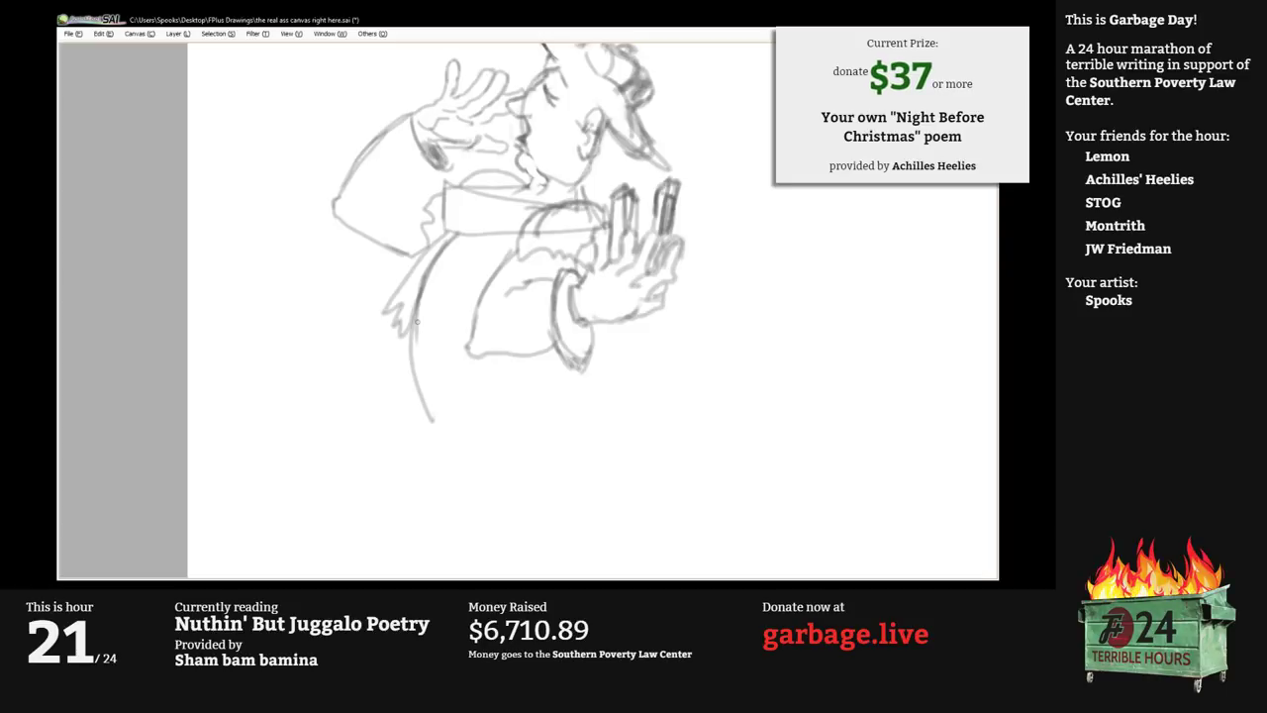
{"action": "left_click_drag", "start_coordinate": [414, 329], "coordinate": [390, 386]}
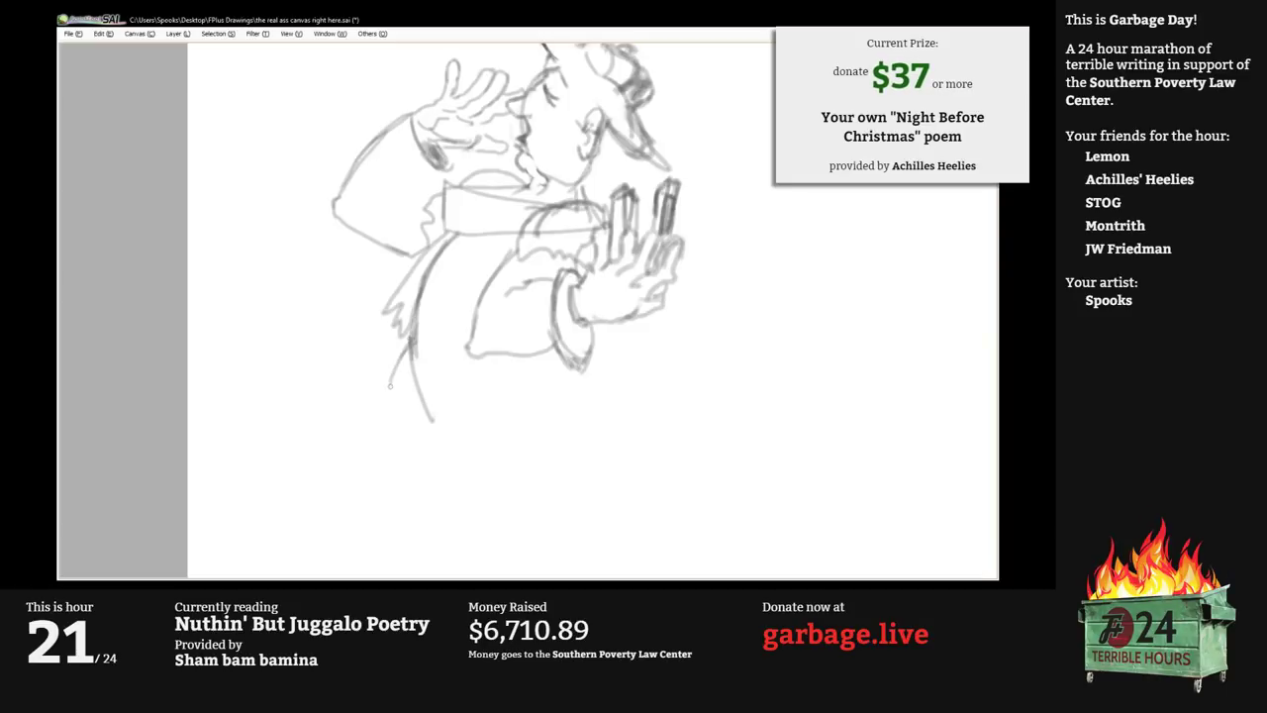
{"action": "mouse_move", "coordinate": [409, 340]}
{"action": "left_mouse_down"}
{"action": "mouse_move", "coordinate": [382, 391]}
{"action": "mouse_move", "coordinate": [379, 438]}
{"action": "mouse_move", "coordinate": [416, 499]}
{"action": "left_mouse_up"}
{"action": "left_click_drag", "start_coordinate": [575, 368], "coordinate": [556, 321]}
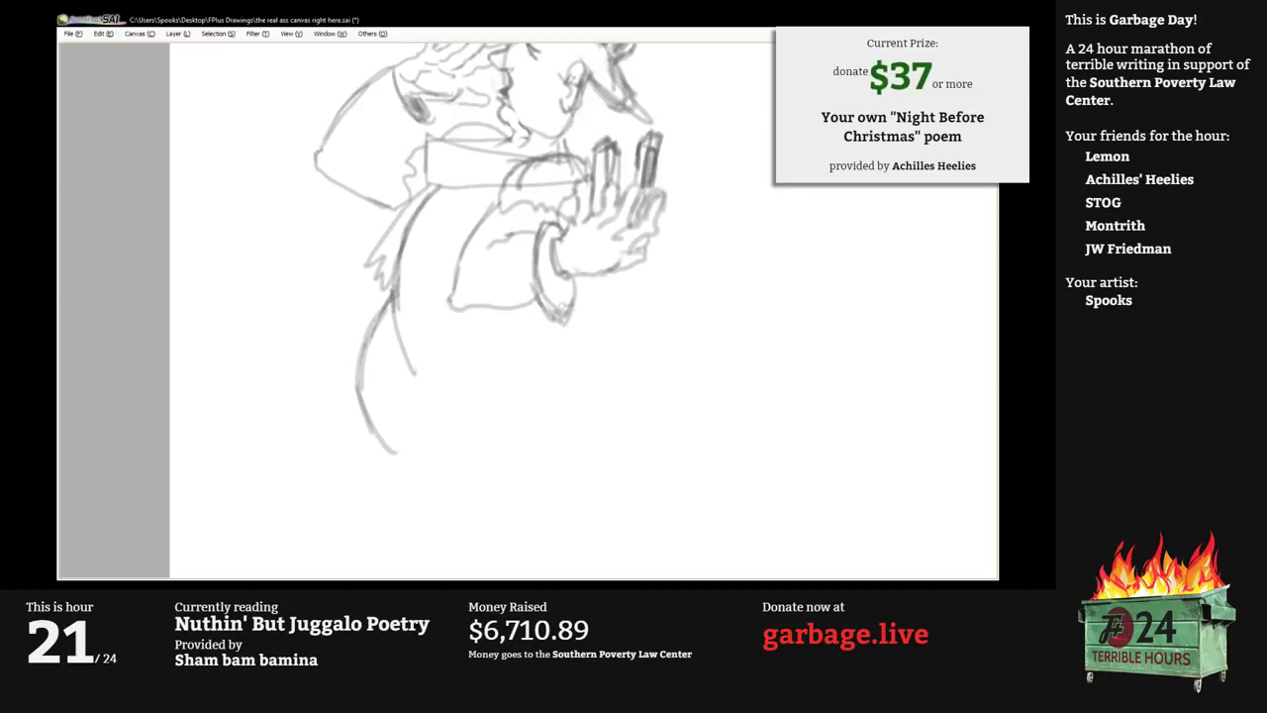
{"action": "left_click_drag", "start_coordinate": [537, 327], "coordinate": [555, 441]}
{"action": "left_click_drag", "start_coordinate": [534, 333], "coordinate": [556, 443]}
{"action": "left_click_drag", "start_coordinate": [543, 274], "coordinate": [568, 369]}
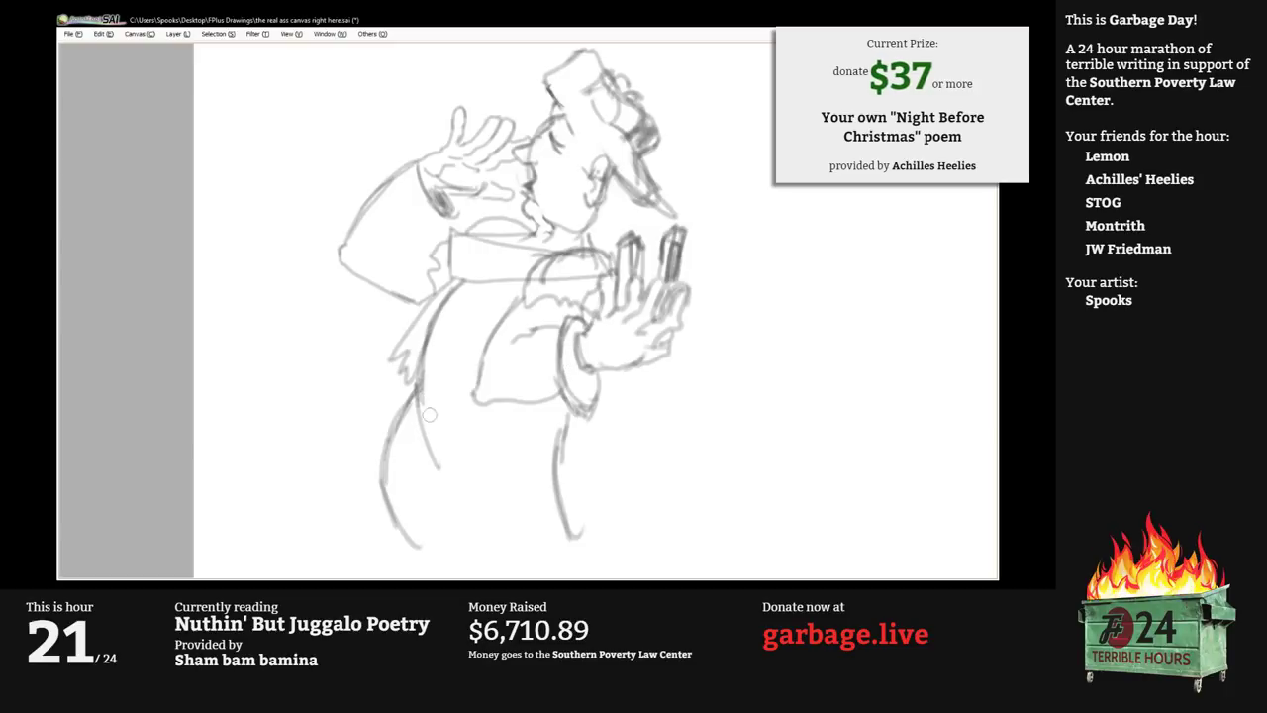
Erase the leftover inner torso line below the waist with the eraser at density 70.
{"action": "key", "text": "Tab"}
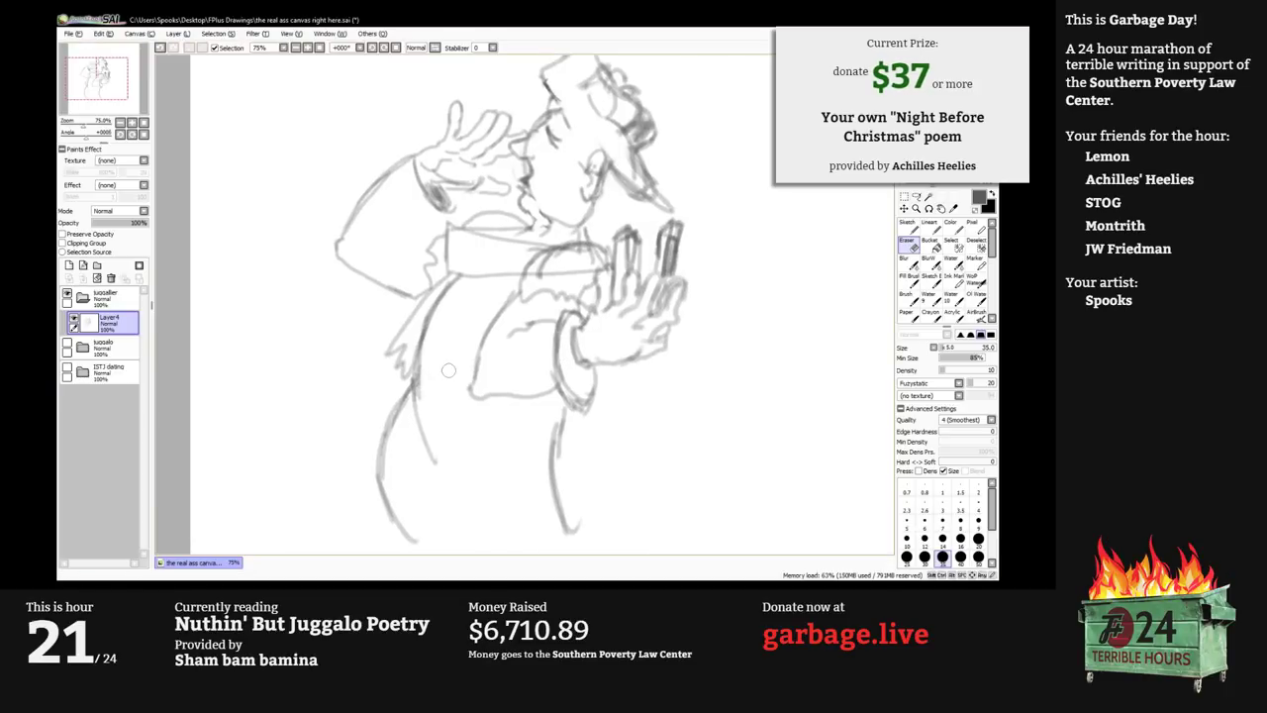
{"action": "mouse_move", "coordinate": [442, 379]}
{"action": "left_mouse_down"}
{"action": "mouse_move", "coordinate": [426, 300]}
{"action": "mouse_move", "coordinate": [417, 393]}
{"action": "left_mouse_up"}
{"action": "key", "text": "7"}
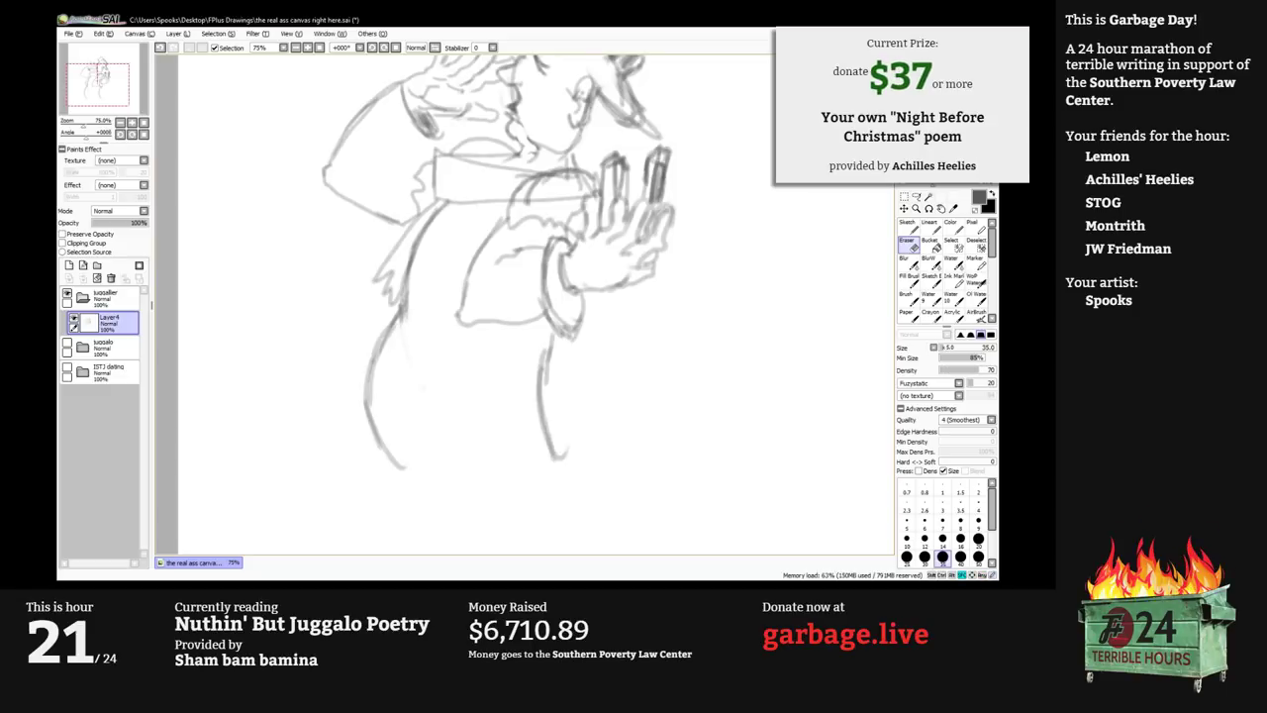
Add a new layer above the sketch layer and set the Color brush to density 90 and size 14.
{"action": "scroll", "coordinate": [417, 340], "scroll_direction": "up", "scroll_amount": 3}
{"action": "key", "text": "n"}
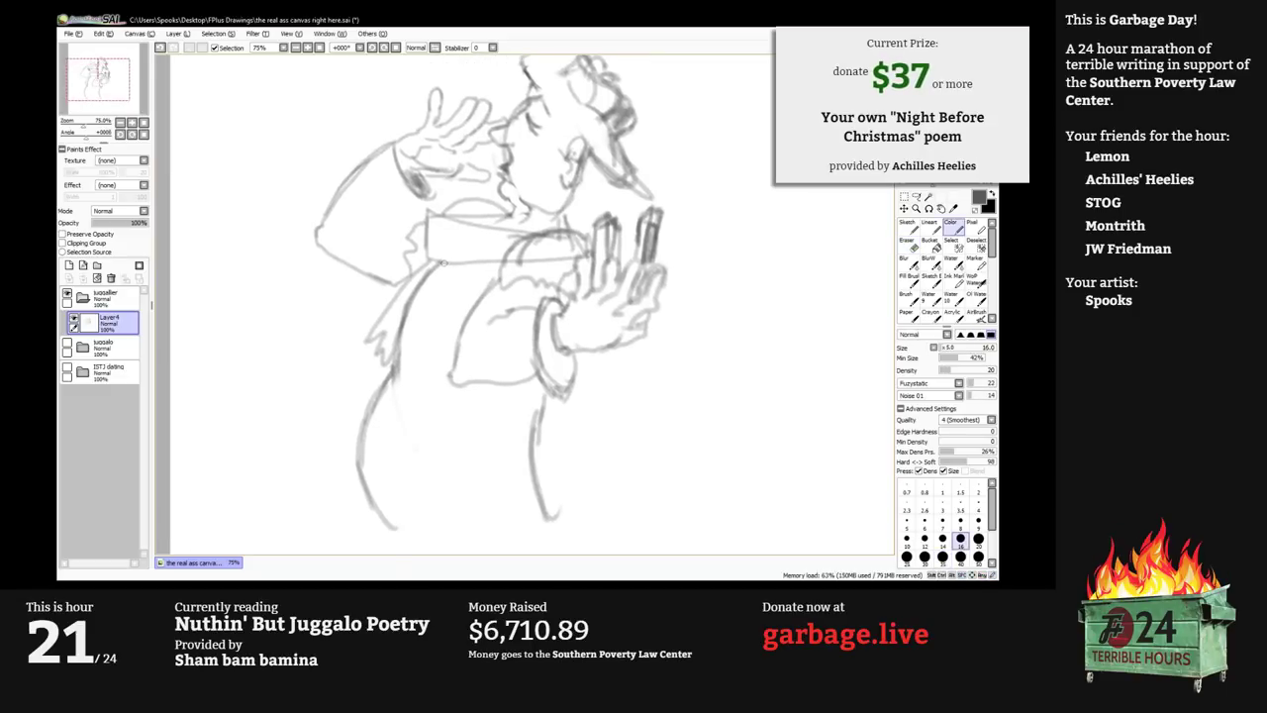
{"action": "left_click", "coordinate": [69, 266]}
{"action": "key", "text": "9"}
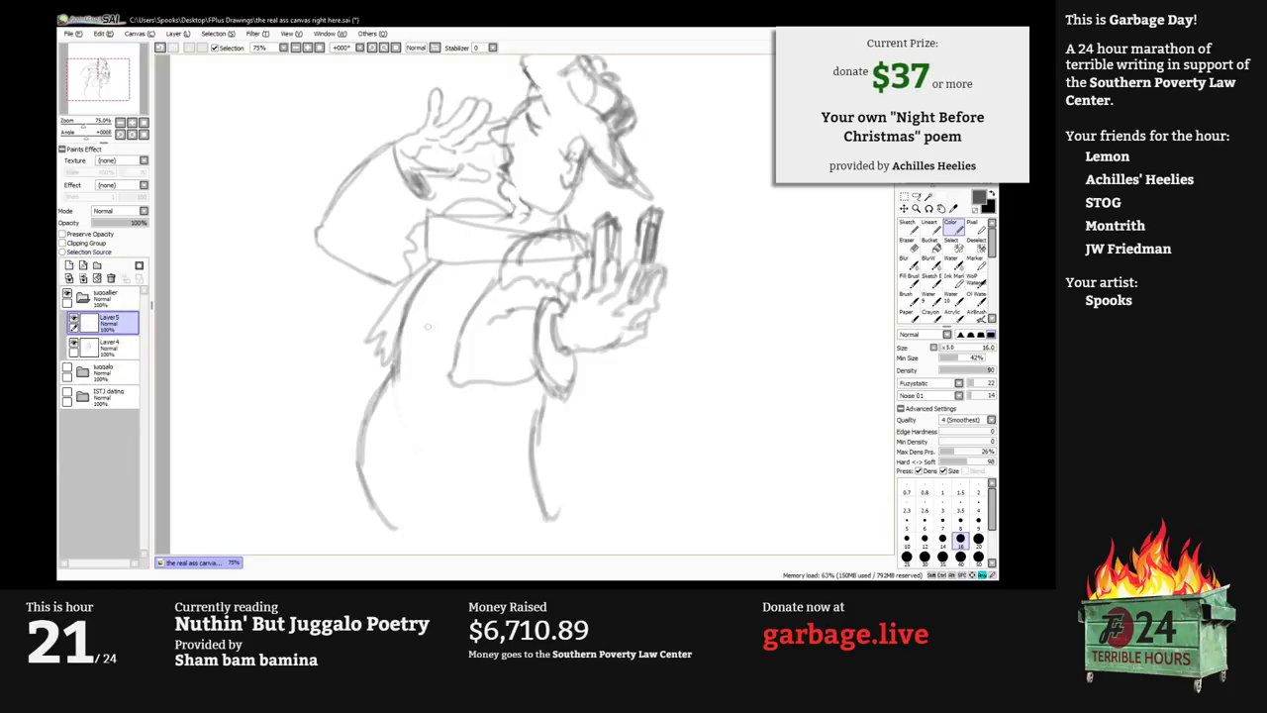
{"action": "left_click_drag", "start_coordinate": [491, 186], "coordinate": [477, 243]}
{"action": "scroll", "coordinate": [489, 226], "scroll_direction": "up", "scroll_amount": 2}
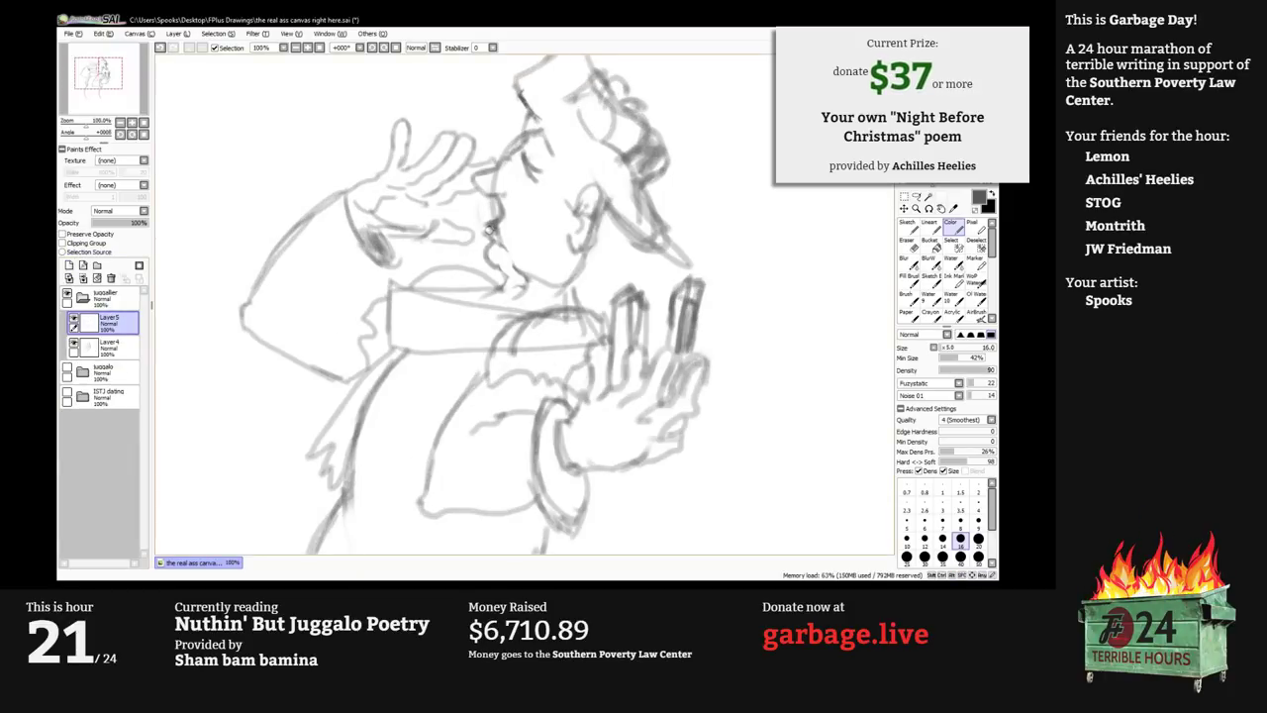
{"action": "key", "text": "bracketleft"}
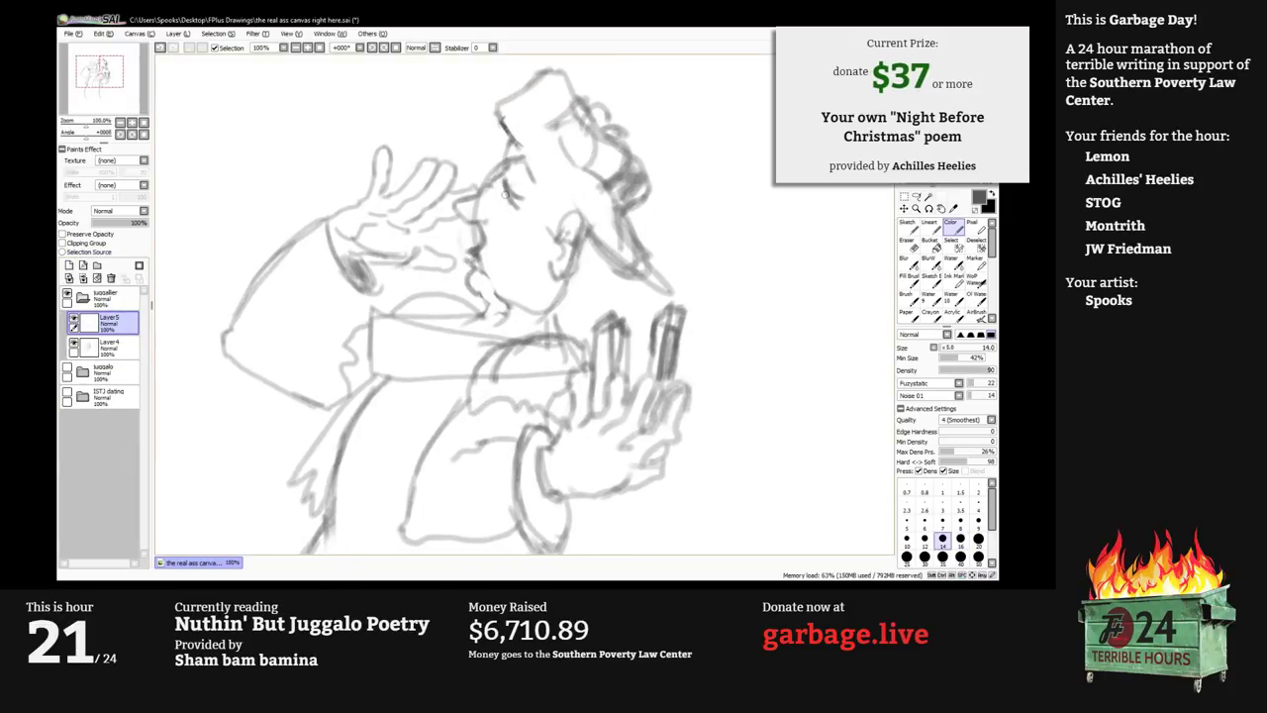
{"action": "key", "text": "bracketleft"}
{"action": "left_click_drag", "start_coordinate": [503, 188], "coordinate": [515, 224]}
{"action": "key", "text": "ctrl+z"}
{"action": "key", "text": "ctrl+z"}
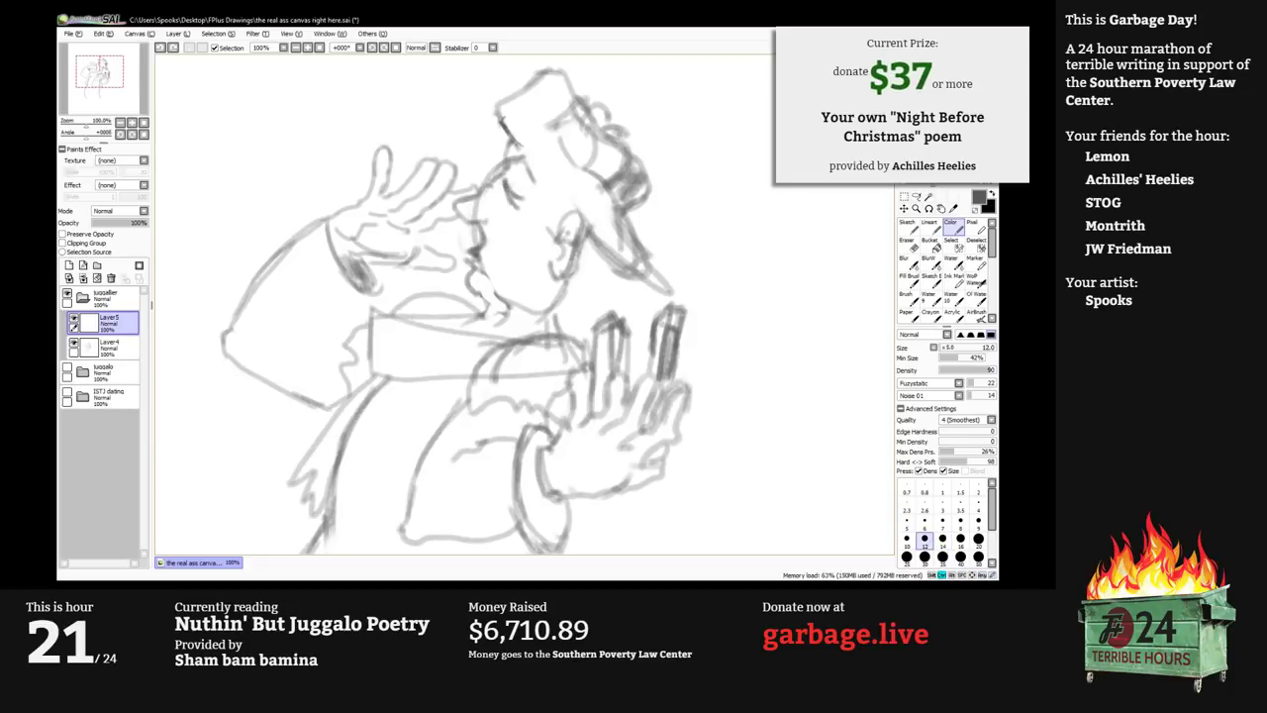
Pick a darker brush colour, lower the sketch layer's opacity to 42%, and reselect the empty layer above it.
{"action": "left_click", "coordinate": [922, 116]}
{"action": "left_click", "coordinate": [111, 348]}
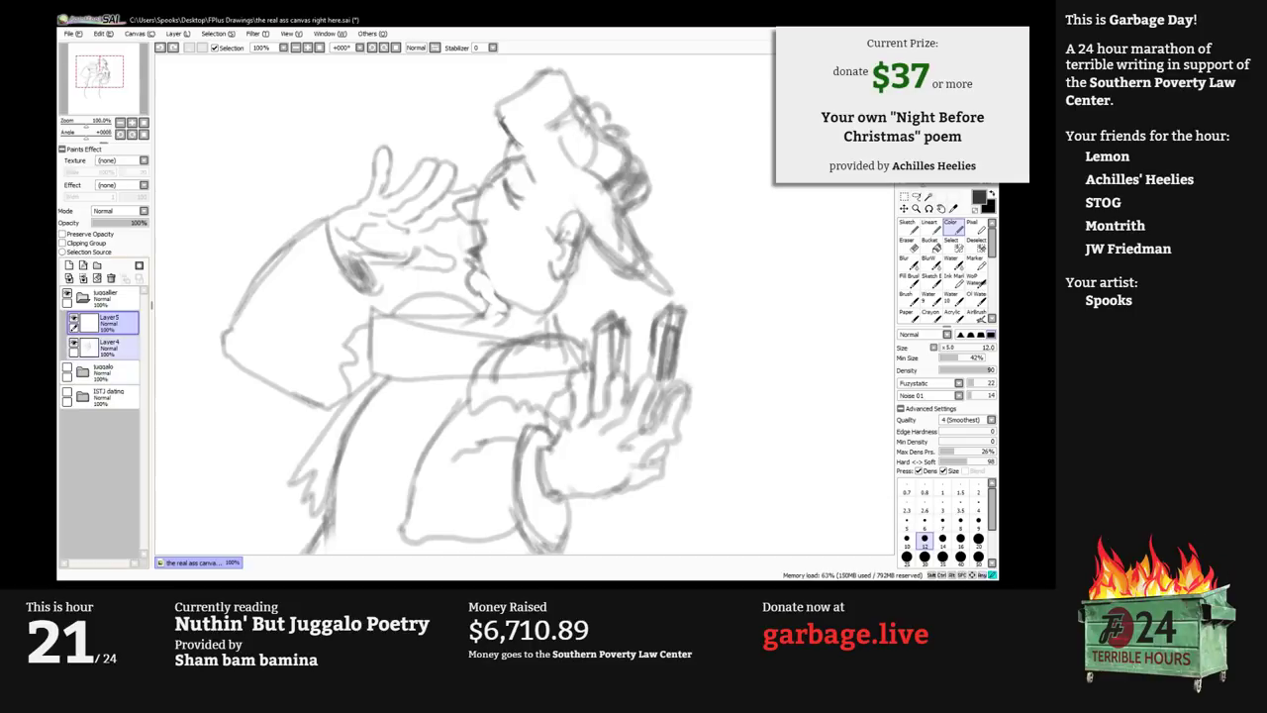
{"action": "left_click_drag", "start_coordinate": [134, 223], "coordinate": [115, 222]}
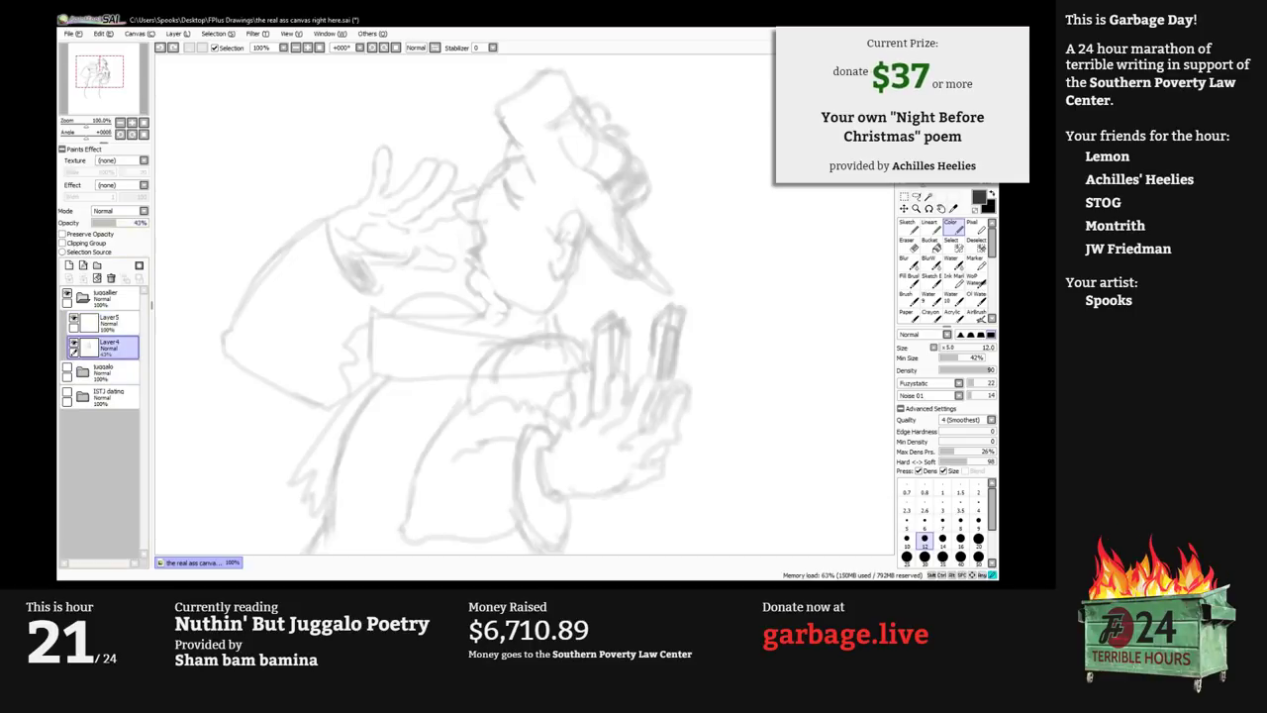
{"action": "left_click", "coordinate": [106, 322]}
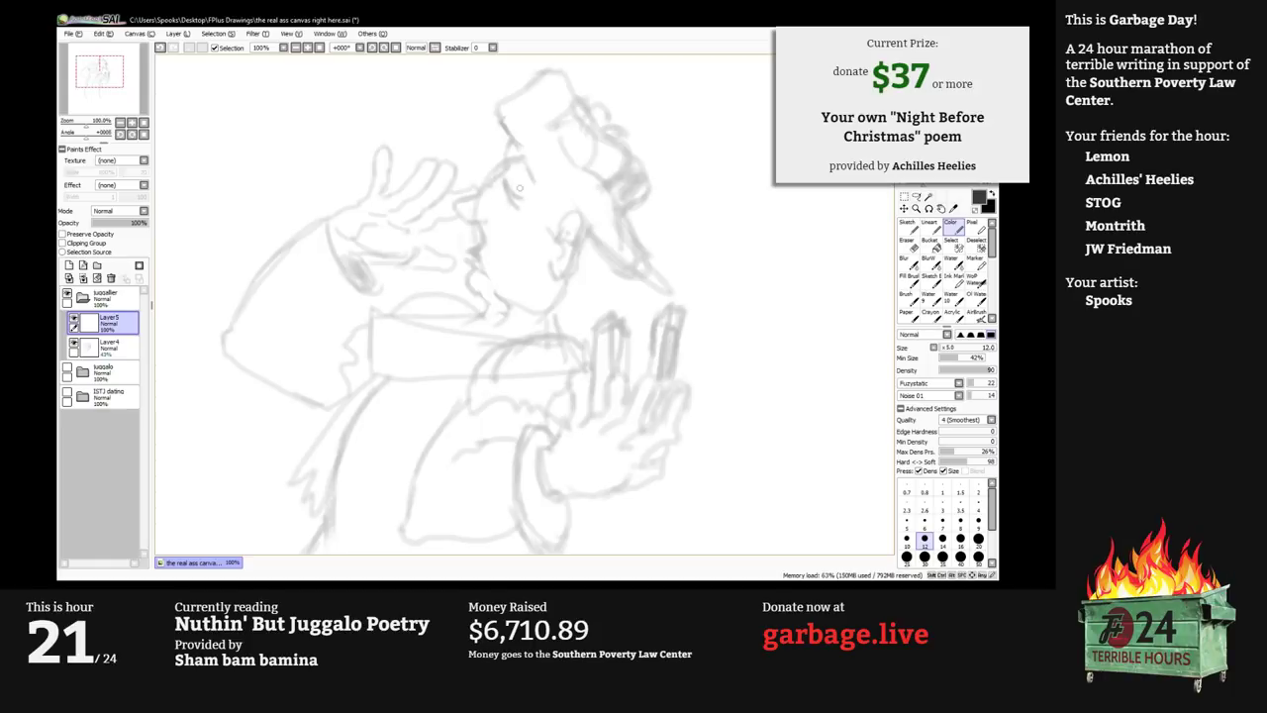
Ink the ear and fill the solid dark hair behind it with the Color brush at size 10.
{"action": "left_click_drag", "start_coordinate": [531, 174], "coordinate": [526, 163]}
{"action": "key", "text": "bracketleft"}
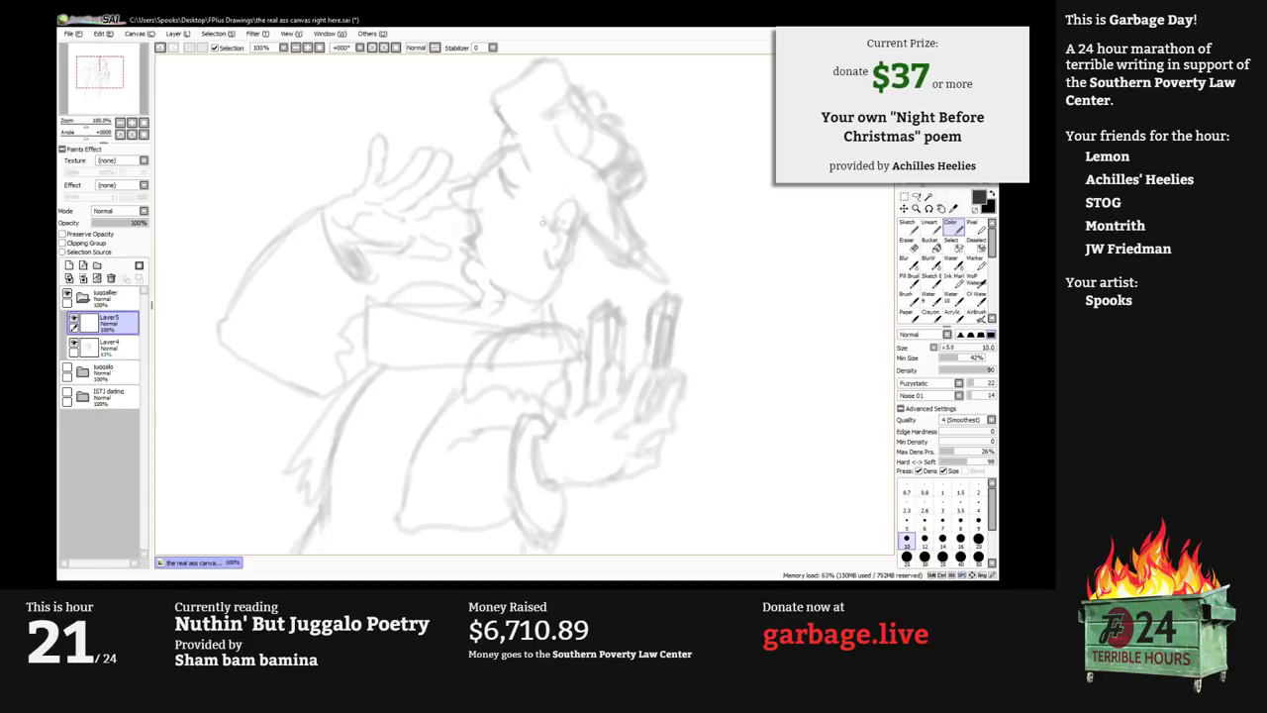
{"action": "mouse_move", "coordinate": [543, 224]}
{"action": "left_mouse_down"}
{"action": "mouse_move", "coordinate": [554, 242]}
{"action": "mouse_move", "coordinate": [561, 210]}
{"action": "mouse_move", "coordinate": [569, 247]}
{"action": "mouse_move", "coordinate": [552, 267]}
{"action": "mouse_move", "coordinate": [584, 248]}
{"action": "mouse_move", "coordinate": [572, 232]}
{"action": "left_mouse_up"}
{"action": "key", "text": "bracketright"}
{"action": "key", "text": "bracketright"}
{"action": "key", "text": "bracketleft"}
{"action": "key", "text": "bracketleft"}
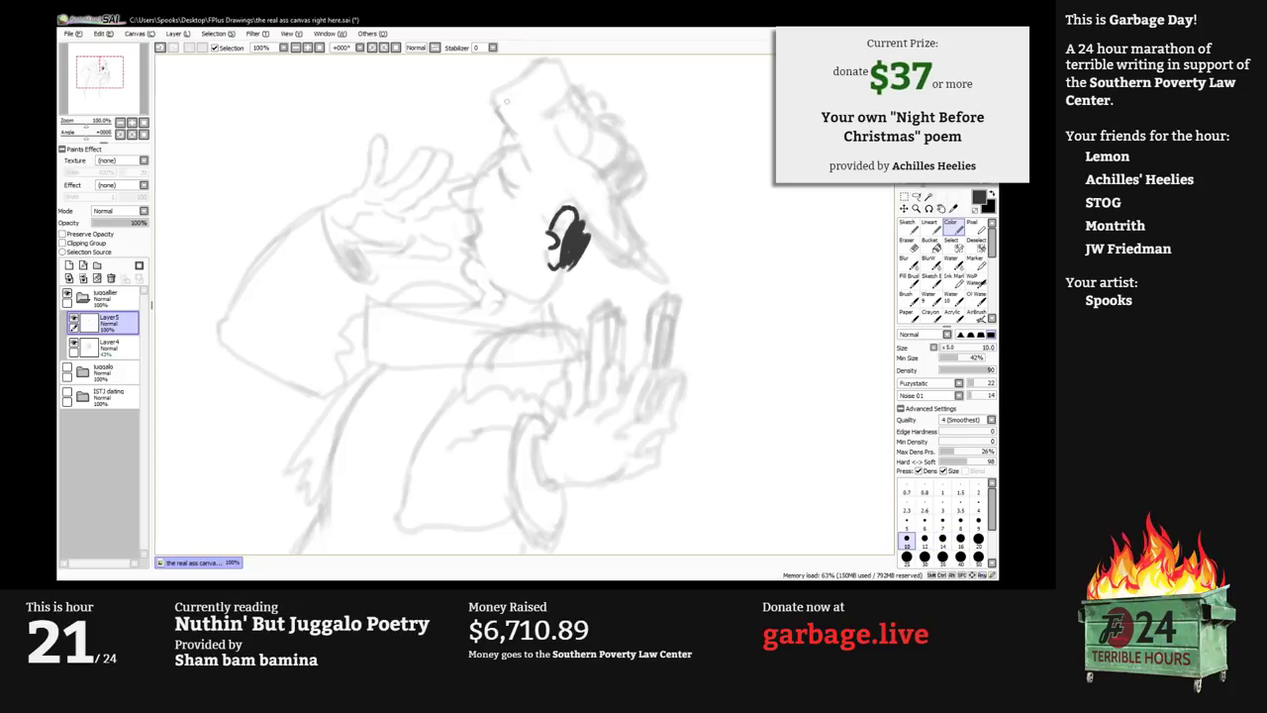
Ink the cap's outline over the sketch, with its long lower edge, visor, inner band line and bulging crown.
{"action": "mouse_move", "coordinate": [496, 90]}
{"action": "left_mouse_down"}
{"action": "mouse_move", "coordinate": [621, 262]}
{"action": "mouse_move", "coordinate": [638, 234]}
{"action": "mouse_move", "coordinate": [613, 207]}
{"action": "left_mouse_up"}
{"action": "left_click_drag", "start_coordinate": [580, 100], "coordinate": [589, 177]}
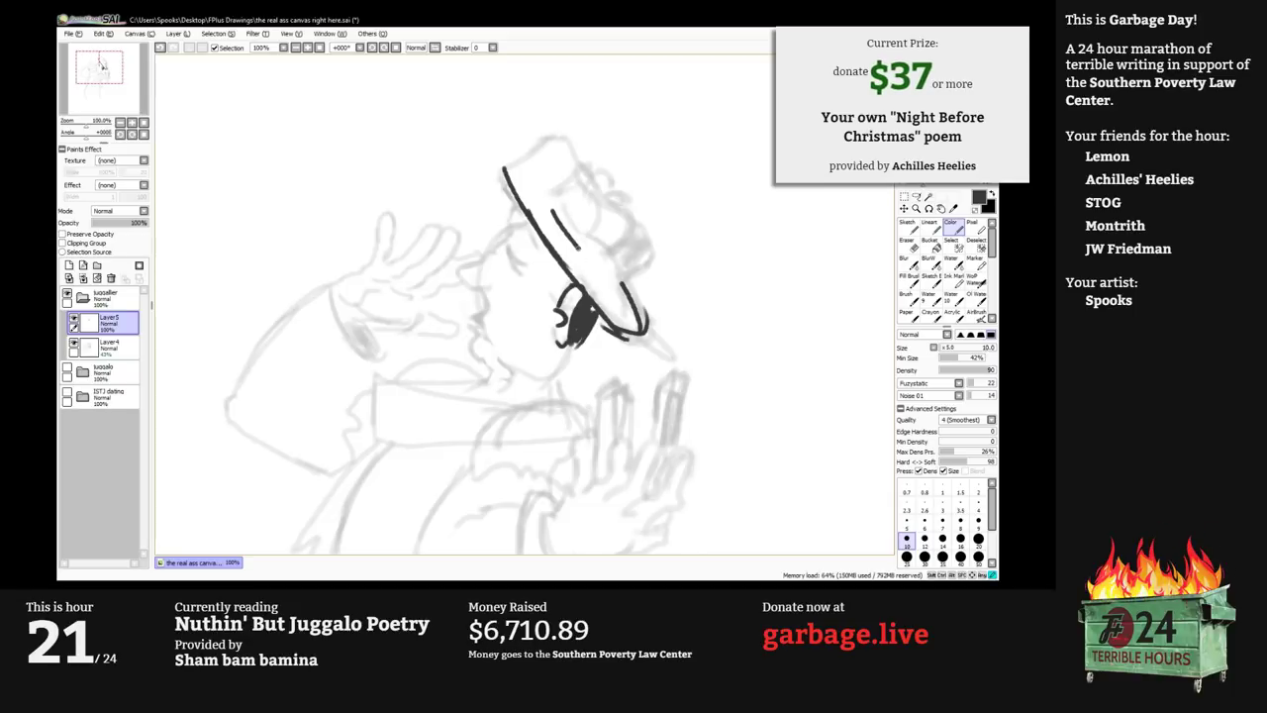
{"action": "mouse_move", "coordinate": [551, 210]}
{"action": "left_mouse_down"}
{"action": "mouse_move", "coordinate": [626, 279]}
{"action": "mouse_move", "coordinate": [654, 259]}
{"action": "mouse_move", "coordinate": [633, 216]}
{"action": "mouse_move", "coordinate": [592, 192]}
{"action": "mouse_move", "coordinate": [572, 146]}
{"action": "mouse_move", "coordinate": [543, 136]}
{"action": "mouse_move", "coordinate": [508, 181]}
{"action": "left_mouse_up"}
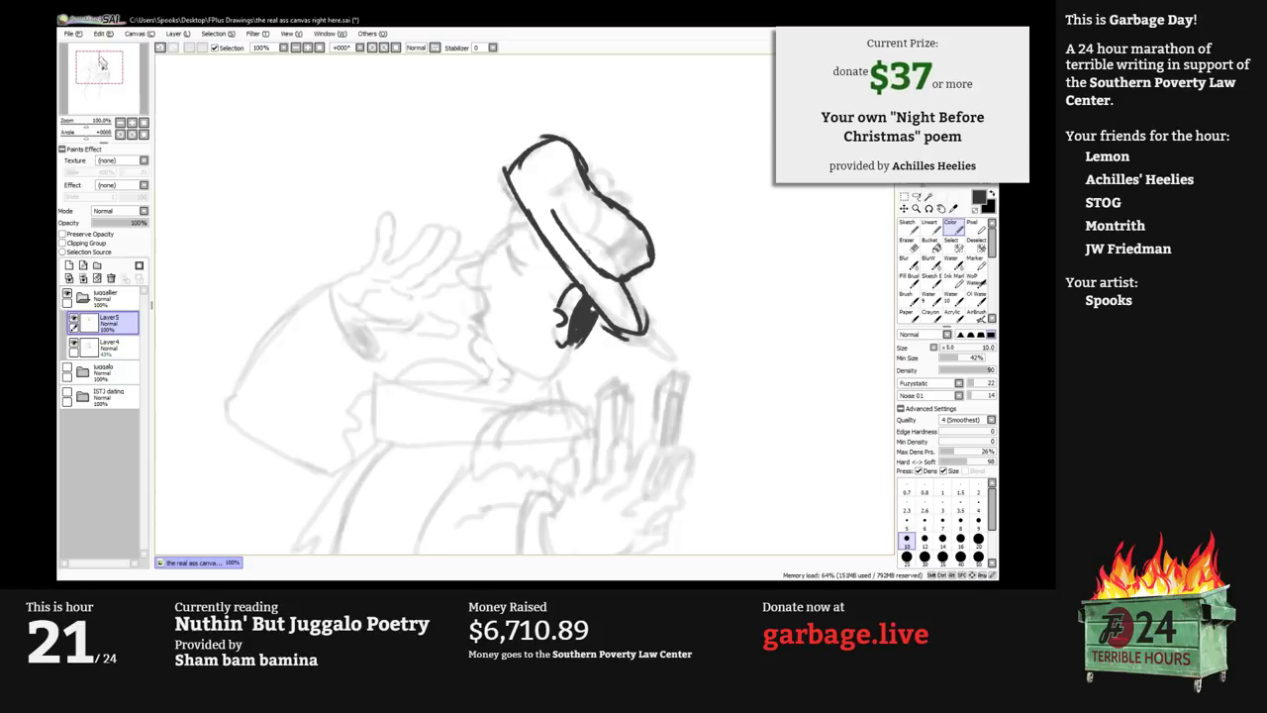
Draw a small angular emblem on the cap's crown near the visor with a finer brush.
{"action": "key", "text": "Delete"}
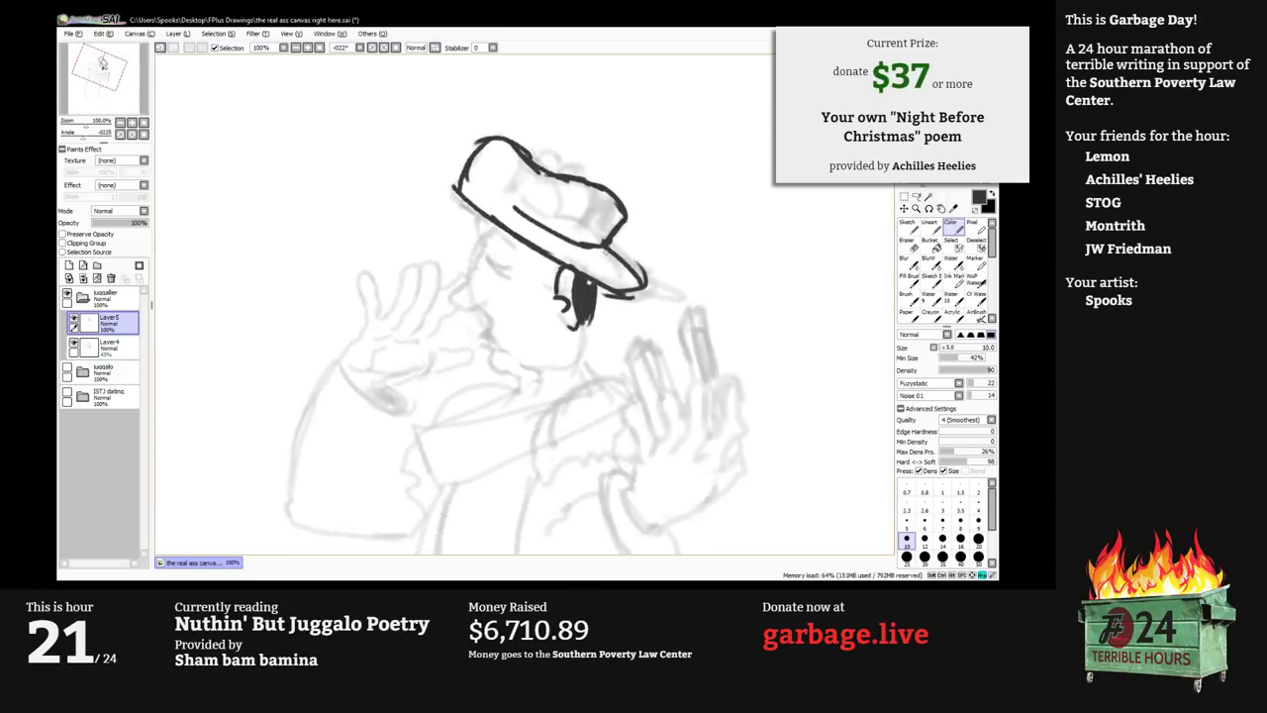
{"action": "key", "text": "Delete"}
{"action": "key", "text": "Delete"}
{"action": "scroll", "coordinate": [547, 198], "scroll_direction": "up", "scroll_amount": 3}
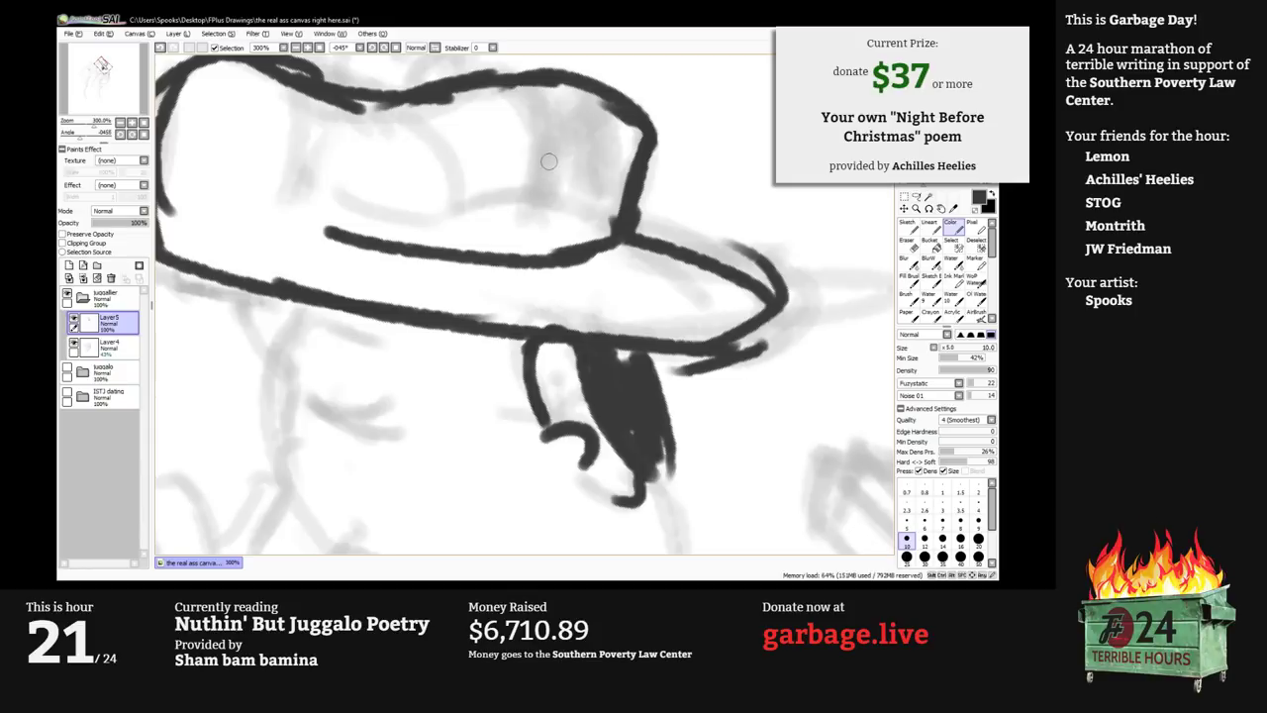
{"action": "key", "text": "bracketleft"}
{"action": "mouse_move", "coordinate": [555, 149]}
{"action": "left_mouse_down"}
{"action": "mouse_move", "coordinate": [535, 141]}
{"action": "mouse_move", "coordinate": [547, 186]}
{"action": "mouse_move", "coordinate": [536, 230]}
{"action": "mouse_move", "coordinate": [571, 220]}
{"action": "mouse_move", "coordinate": [576, 180]}
{"action": "mouse_move", "coordinate": [509, 172]}
{"action": "mouse_move", "coordinate": [498, 132]}
{"action": "mouse_move", "coordinate": [511, 158]}
{"action": "mouse_move", "coordinate": [505, 205]}
{"action": "left_mouse_up"}
{"action": "key", "text": "bracketleft"}
{"action": "key", "text": "bracketleft"}
{"action": "key", "text": "bracketleft"}
Add a rounded bump on the cap's back edge and short fold lines along the band and visor at brush size 8.
{"action": "key", "text": "Home"}
{"action": "scroll", "coordinate": [523, 209], "scroll_direction": "down", "scroll_amount": 3}
{"action": "scroll", "coordinate": [505, 204], "scroll_direction": "up", "scroll_amount": 1}
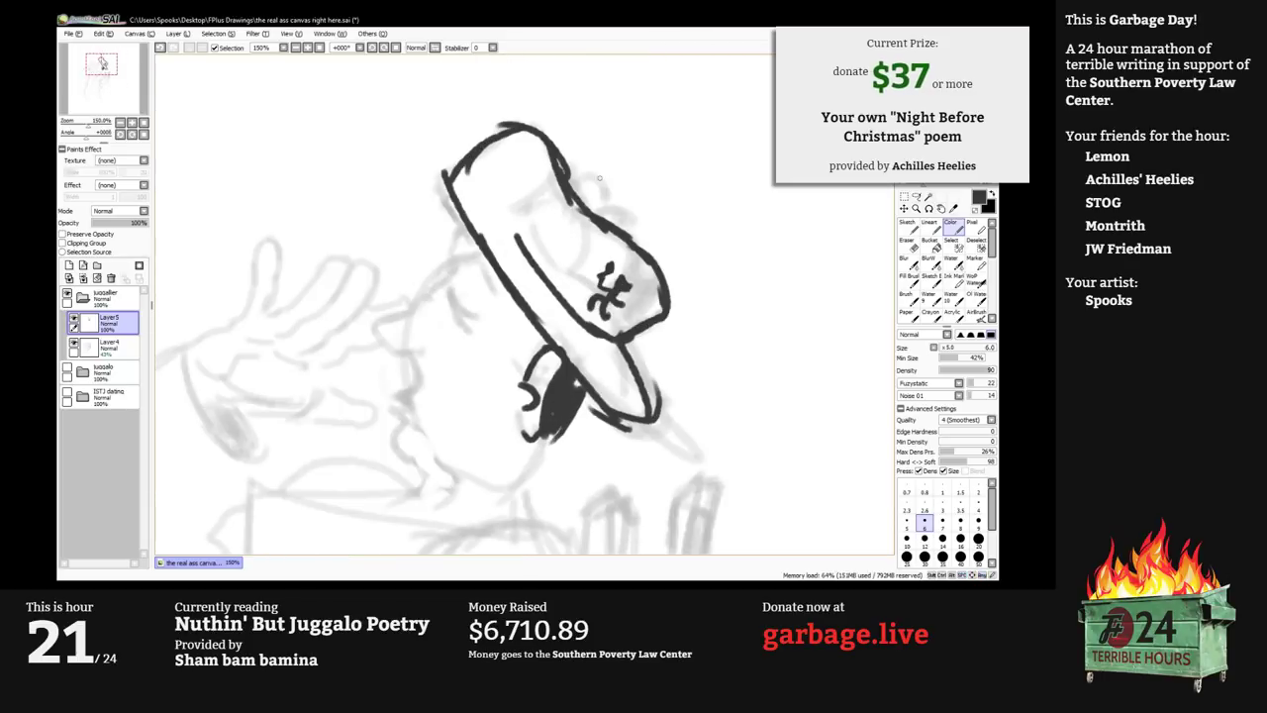
{"action": "key", "text": "bracketright"}
{"action": "key", "text": "bracketright"}
{"action": "mouse_move", "coordinate": [585, 208]}
{"action": "left_mouse_down"}
{"action": "mouse_move", "coordinate": [591, 192]}
{"action": "mouse_move", "coordinate": [606, 196]}
{"action": "mouse_move", "coordinate": [630, 231]}
{"action": "left_mouse_up"}
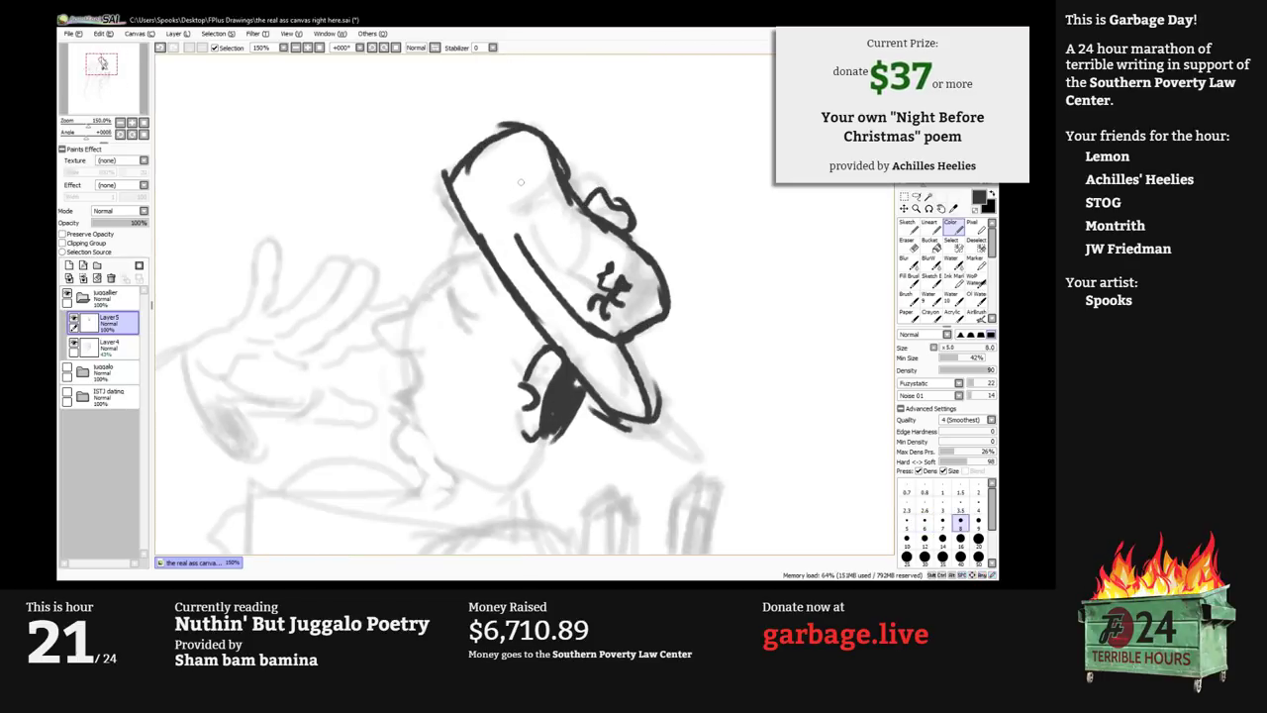
{"action": "left_click_drag", "start_coordinate": [474, 159], "coordinate": [500, 208]}
{"action": "mouse_move", "coordinate": [521, 254]}
{"action": "left_mouse_down"}
{"action": "mouse_move", "coordinate": [498, 198]}
{"action": "mouse_move", "coordinate": [591, 351]}
{"action": "left_mouse_up"}
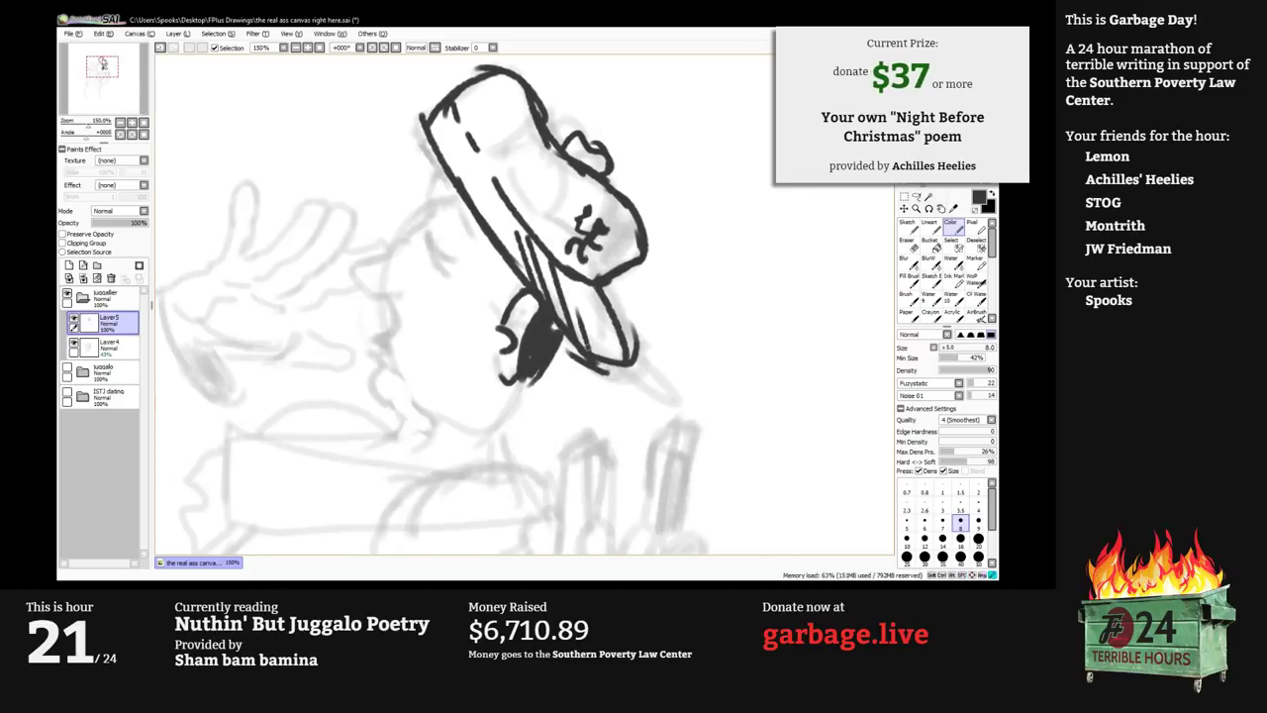
Add an inner curve to the ear, and ink the small hair curl and neck line below it.
{"action": "scroll", "coordinate": [560, 282], "scroll_direction": "down", "scroll_amount": 1}
{"action": "scroll", "coordinate": [549, 364], "scroll_direction": "up", "scroll_amount": 1}
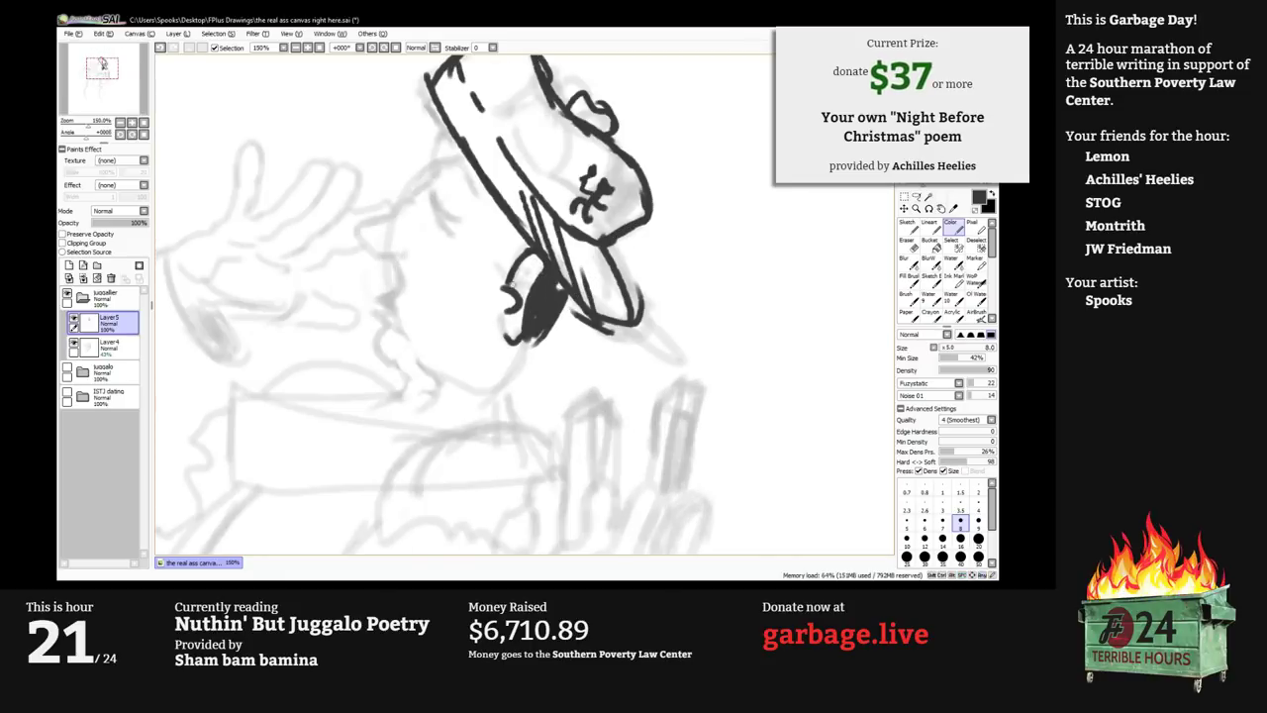
{"action": "mouse_move", "coordinate": [530, 265]}
{"action": "left_mouse_down"}
{"action": "mouse_move", "coordinate": [512, 287]}
{"action": "mouse_move", "coordinate": [525, 272]}
{"action": "left_mouse_up"}
{"action": "mouse_move", "coordinate": [544, 322]}
{"action": "left_mouse_down"}
{"action": "mouse_move", "coordinate": [553, 290]}
{"action": "mouse_move", "coordinate": [559, 326]}
{"action": "mouse_move", "coordinate": [517, 378]}
{"action": "left_mouse_up"}
Ink the brow line, the dark hair tuft under the cap, the forehead and the rounded nose at brush size 10.
{"action": "key", "text": "bracketright"}
{"action": "key", "text": "bracketright"}
{"action": "mouse_move", "coordinate": [492, 169]}
{"action": "left_mouse_down"}
{"action": "mouse_move", "coordinate": [521, 254]}
{"action": "mouse_move", "coordinate": [469, 246]}
{"action": "mouse_move", "coordinate": [506, 280]}
{"action": "left_mouse_up"}
{"action": "left_click_drag", "start_coordinate": [491, 233], "coordinate": [517, 301]}
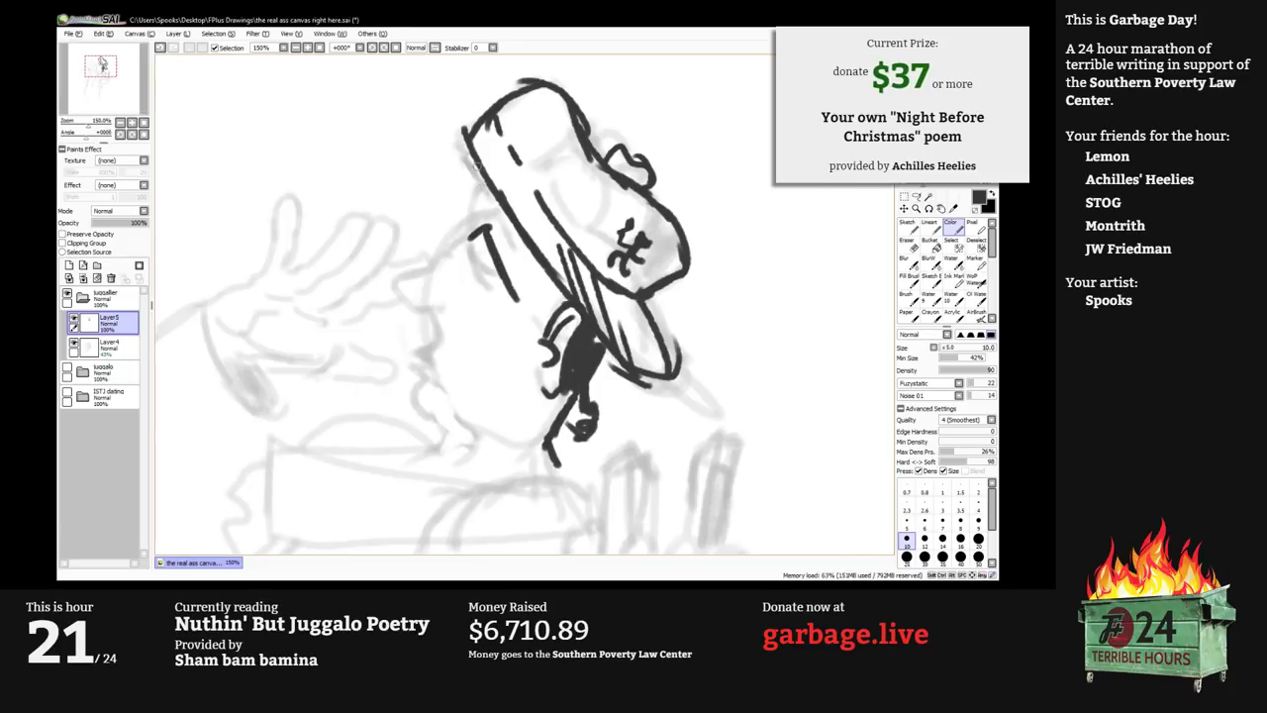
{"action": "mouse_move", "coordinate": [465, 149]}
{"action": "left_mouse_down"}
{"action": "mouse_move", "coordinate": [427, 185]}
{"action": "mouse_move", "coordinate": [429, 208]}
{"action": "mouse_move", "coordinate": [446, 198]}
{"action": "mouse_move", "coordinate": [448, 247]}
{"action": "mouse_move", "coordinate": [395, 287]}
{"action": "mouse_move", "coordinate": [449, 297]}
{"action": "mouse_move", "coordinate": [469, 265]}
{"action": "left_mouse_up"}
Ink the upper lip, mouth, goatee, jaw and cheek line with the brush reduced to size 8.
{"action": "key", "text": "bracketleft"}
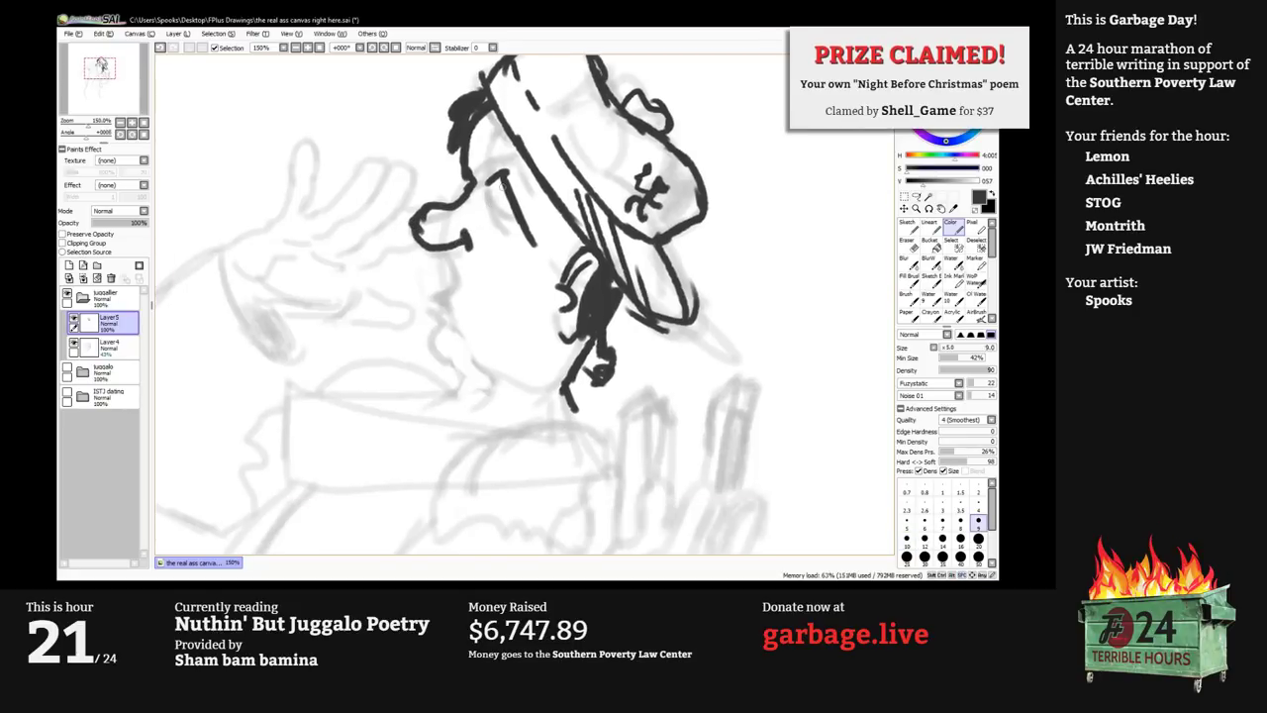
{"action": "scroll", "coordinate": [490, 189], "scroll_direction": "down", "scroll_amount": 1}
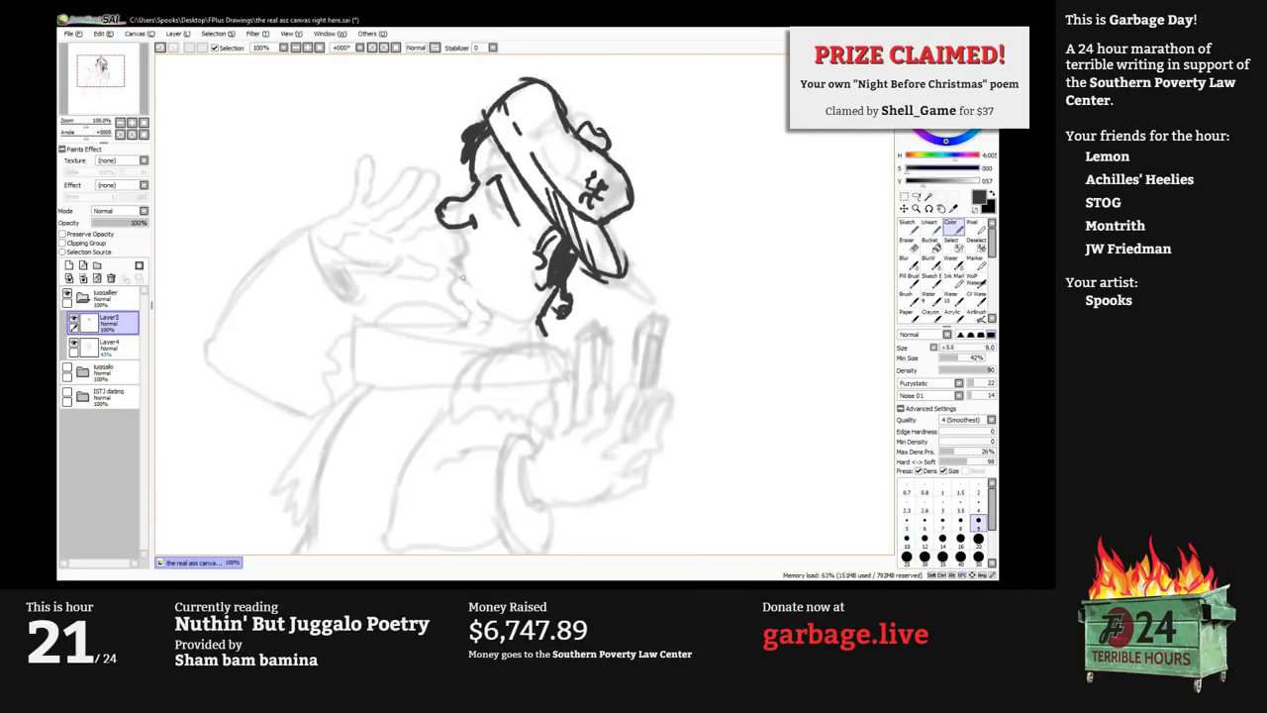
{"action": "scroll", "coordinate": [461, 278], "scroll_direction": "up", "scroll_amount": 2}
{"action": "key", "text": "bracketleft"}
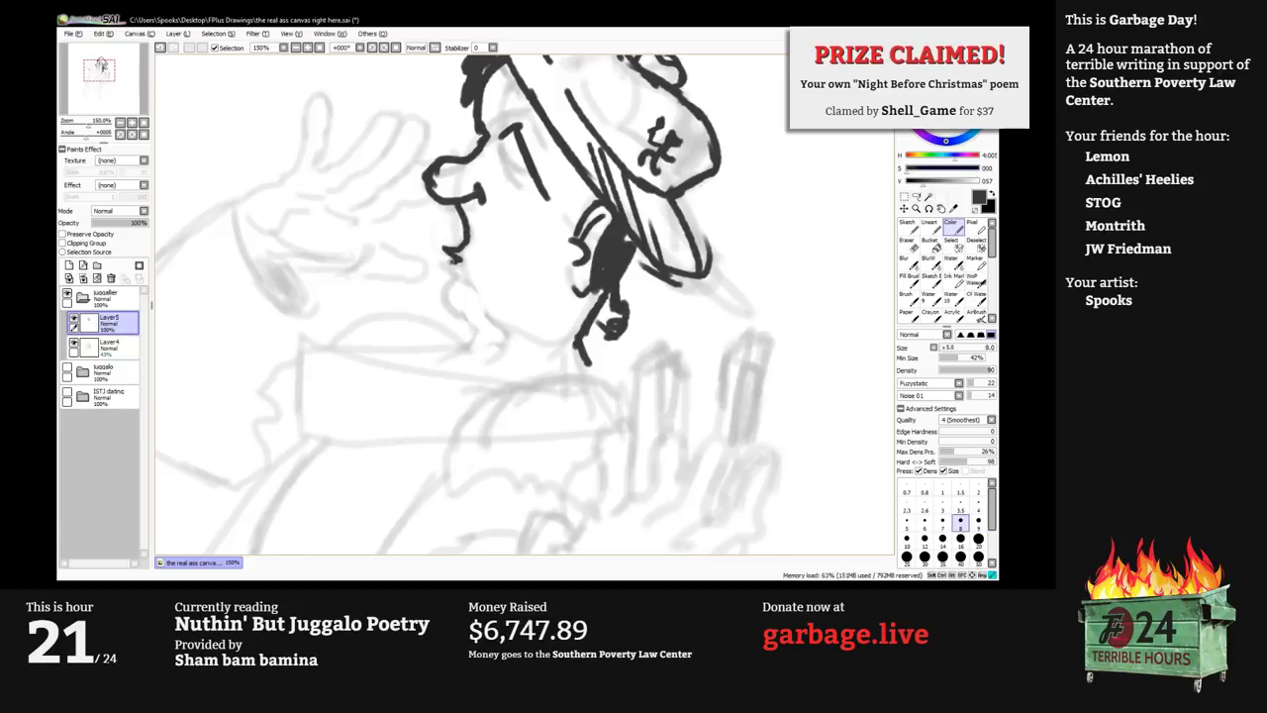
{"action": "mouse_move", "coordinate": [454, 259]}
{"action": "left_mouse_down"}
{"action": "mouse_move", "coordinate": [458, 309]}
{"action": "mouse_move", "coordinate": [551, 327]}
{"action": "left_mouse_up"}
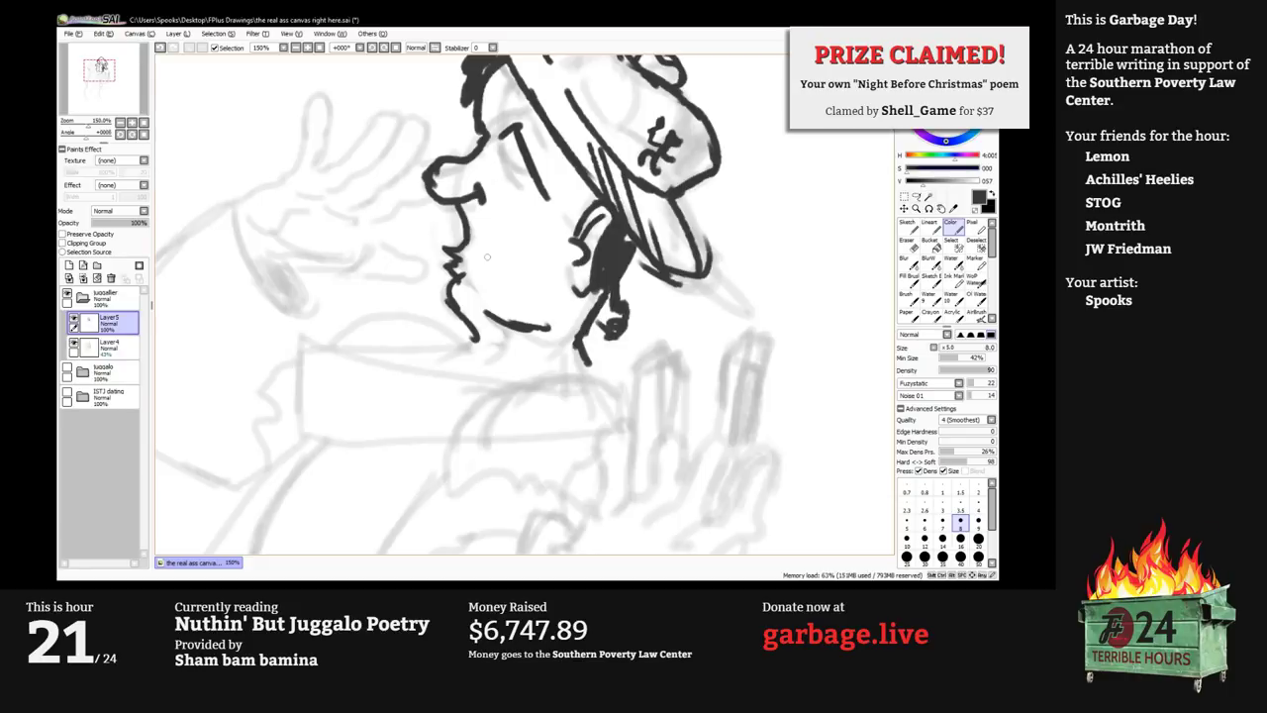
{"action": "scroll", "coordinate": [487, 257], "scroll_direction": "up", "scroll_amount": 2}
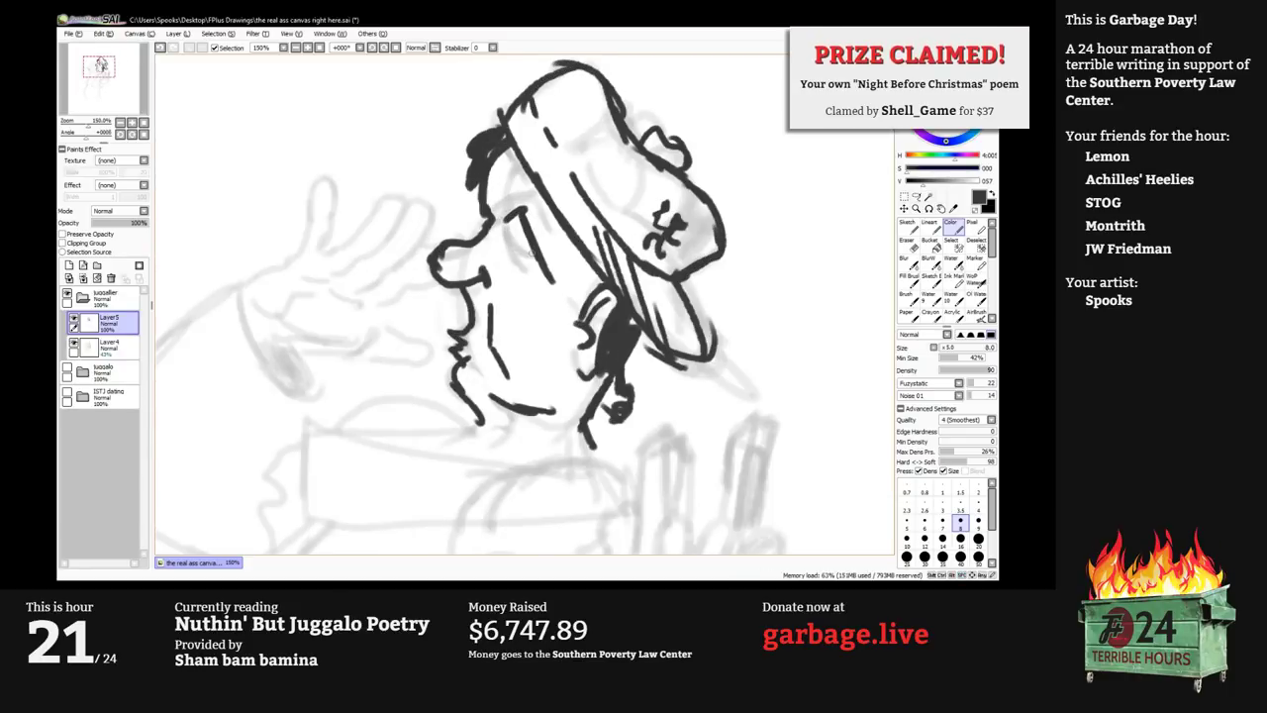
Draw the eye beneath the brow line and darken its lid and pupil at brush size 6 and density 70.
{"action": "mouse_move", "coordinate": [530, 236]}
{"action": "left_mouse_down"}
{"action": "mouse_move", "coordinate": [517, 260]}
{"action": "mouse_move", "coordinate": [529, 262]}
{"action": "left_mouse_up"}
{"action": "left_click_drag", "start_coordinate": [510, 240], "coordinate": [515, 258]}
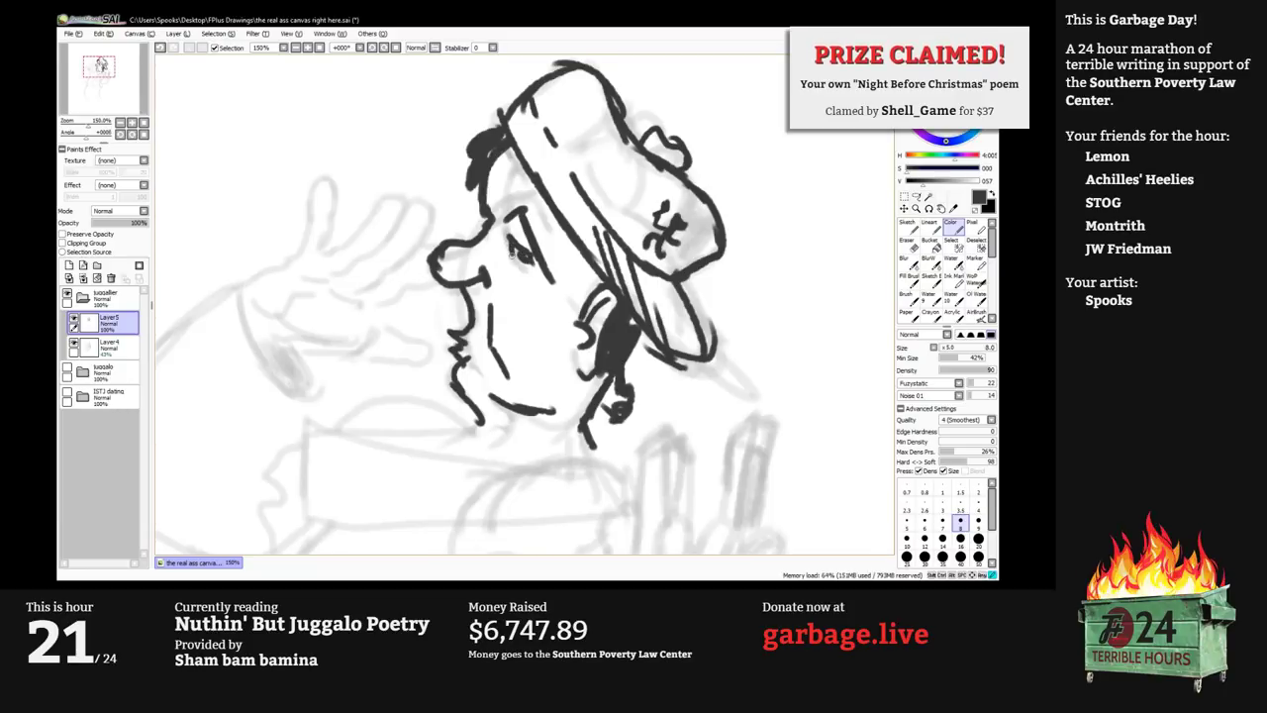
{"action": "key", "text": "Page_Down"}
{"action": "key", "text": "ctrl+minus"}
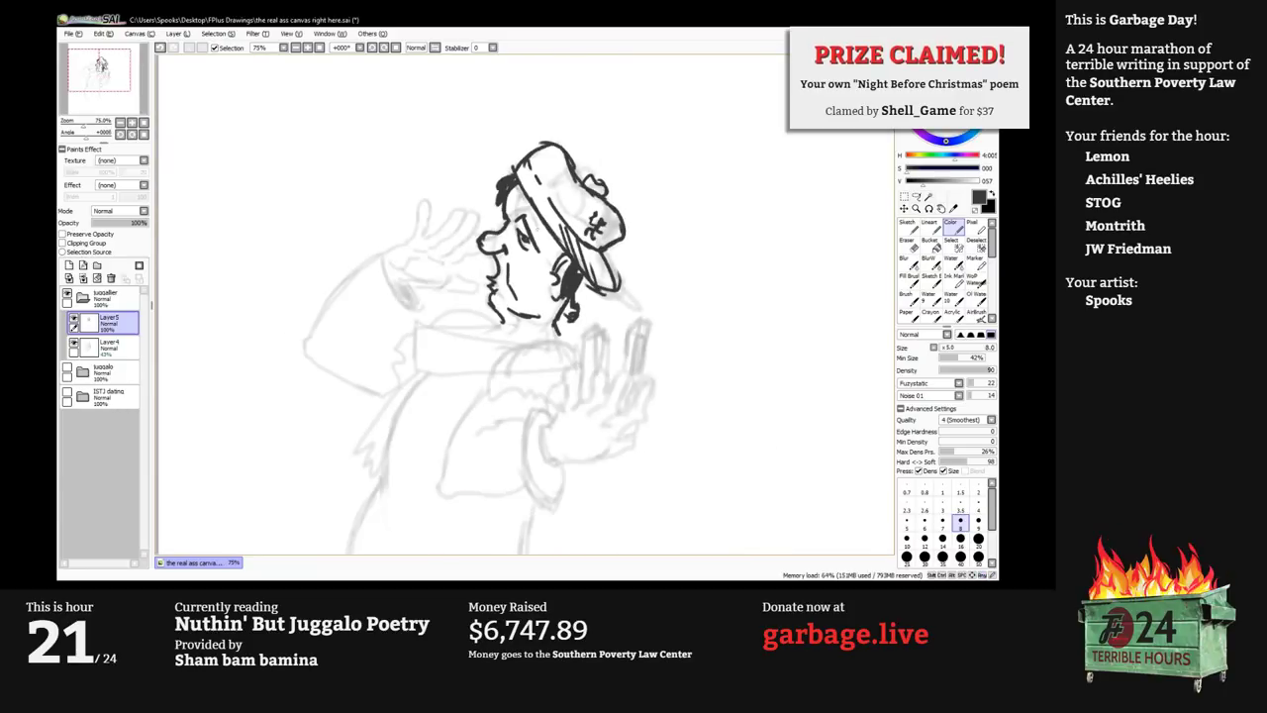
{"action": "scroll", "coordinate": [537, 197], "scroll_direction": "up", "scroll_amount": 2}
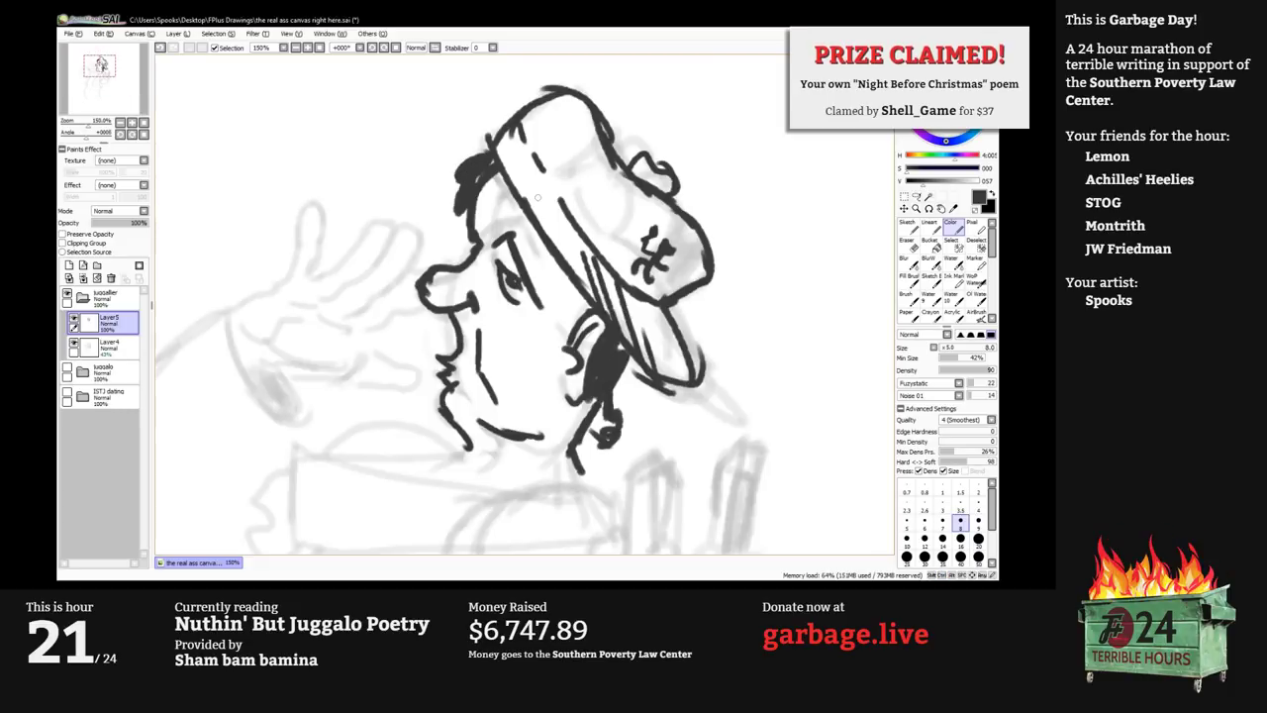
{"action": "key", "text": "bracketleft"}
{"action": "key", "text": "bracketleft"}
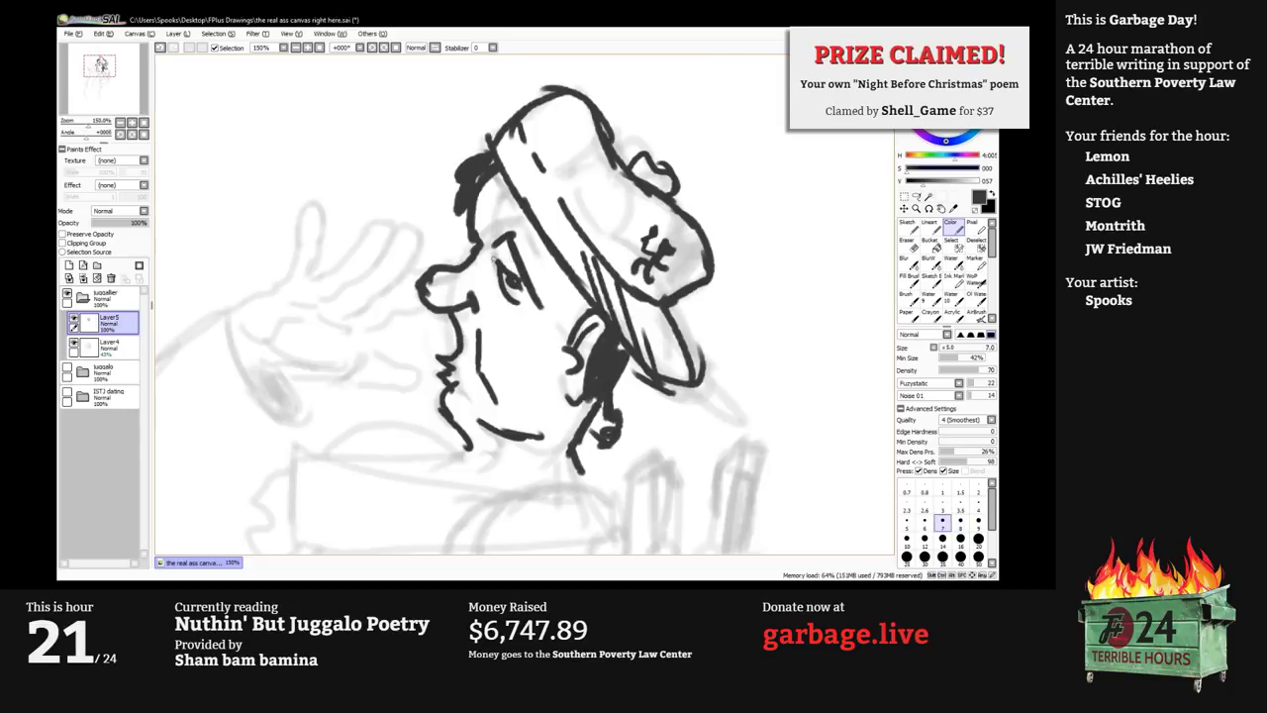
{"action": "mouse_move", "coordinate": [485, 255]}
{"action": "left_mouse_down"}
{"action": "mouse_move", "coordinate": [516, 275]}
{"action": "mouse_move", "coordinate": [523, 240]}
{"action": "left_mouse_up"}
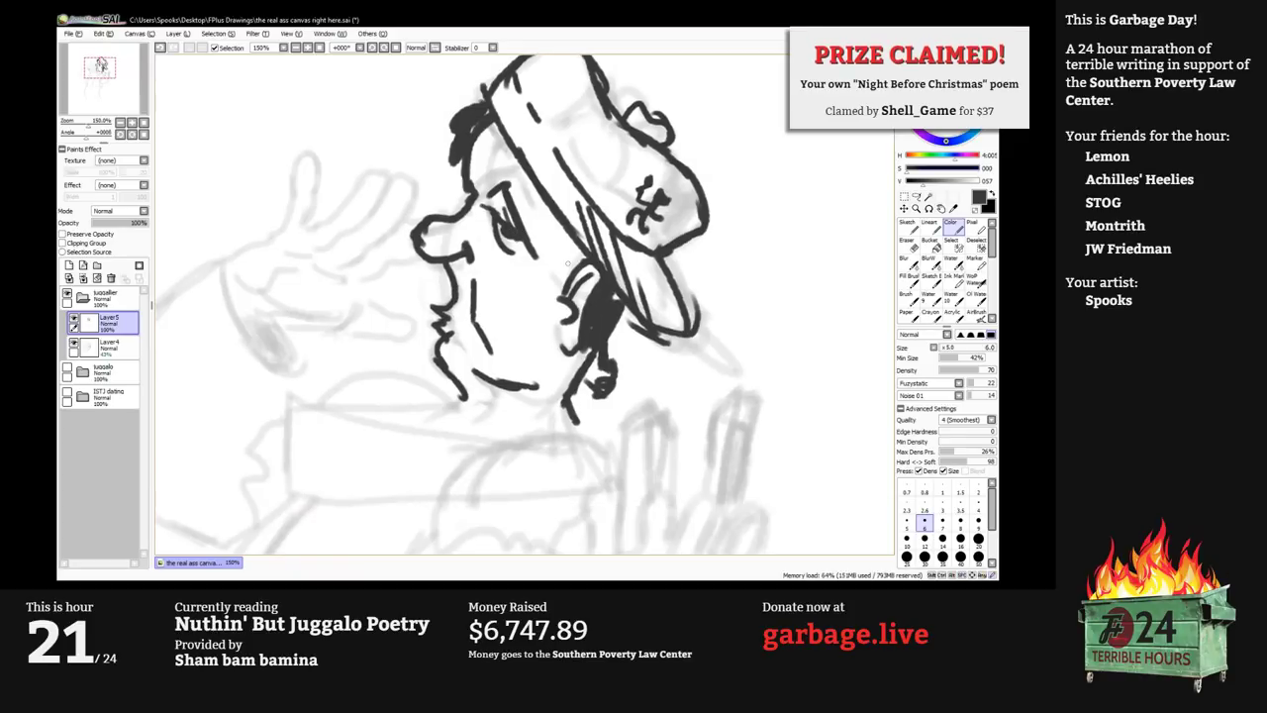
Erase the straight brow line above the eye and redraw it as a thinner curved eyebrow.
{"action": "key", "text": "e"}
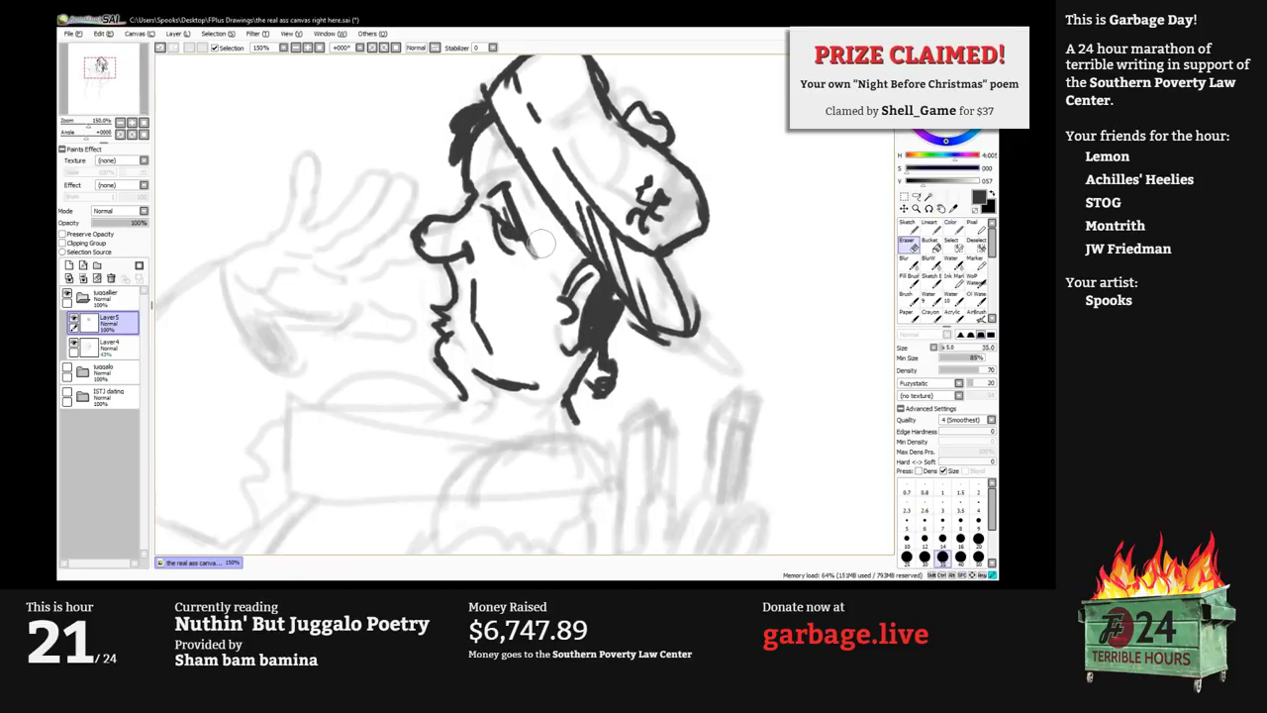
{"action": "mouse_move", "coordinate": [541, 244]}
{"action": "left_mouse_down"}
{"action": "mouse_move", "coordinate": [523, 204]}
{"action": "mouse_move", "coordinate": [550, 209]}
{"action": "mouse_move", "coordinate": [497, 192]}
{"action": "mouse_move", "coordinate": [532, 234]}
{"action": "mouse_move", "coordinate": [499, 170]}
{"action": "left_mouse_up"}
{"action": "key", "text": "["}
{"action": "key", "text": "e"}
{"action": "mouse_move", "coordinate": [493, 179]}
{"action": "left_mouse_down"}
{"action": "mouse_move", "coordinate": [509, 173]}
{"action": "mouse_move", "coordinate": [533, 238]}
{"action": "left_mouse_up"}
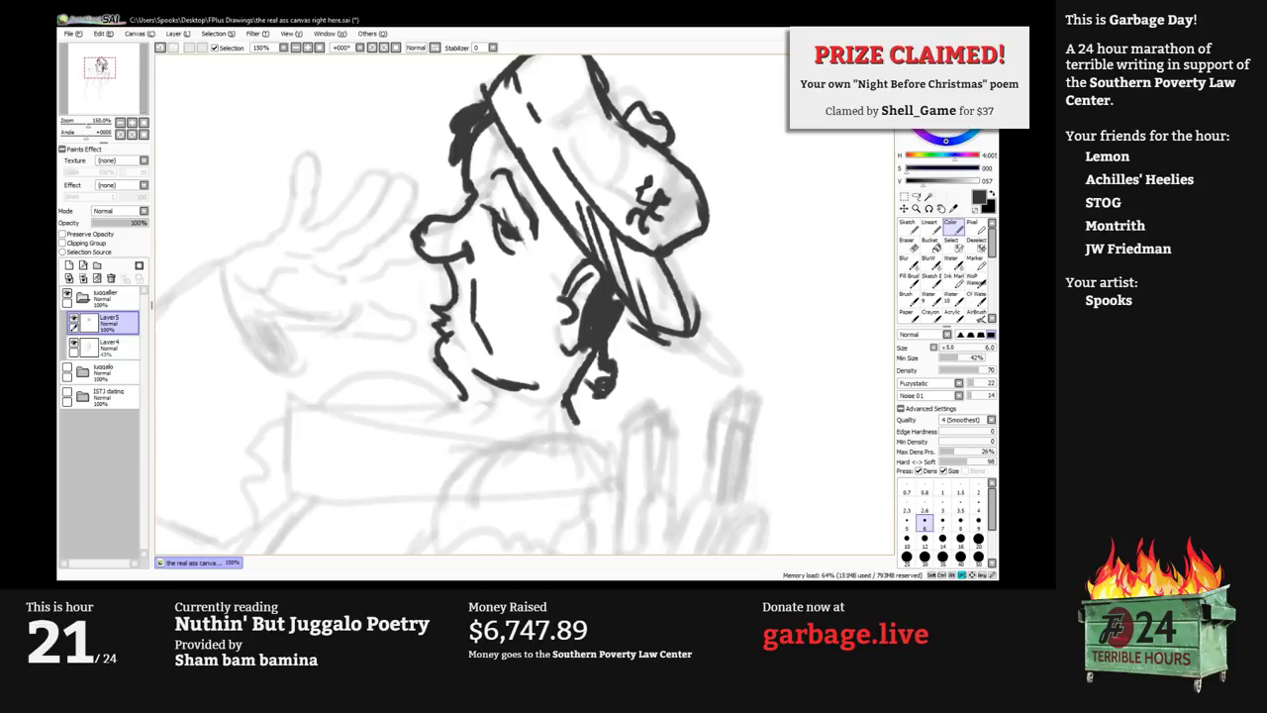
Erase the jagged lips between the nose and goatee with the eraser at size 16 and density 80.
{"action": "mouse_move", "coordinate": [454, 316]}
{"action": "left_mouse_down"}
{"action": "mouse_move", "coordinate": [460, 253]}
{"action": "mouse_move", "coordinate": [491, 255]}
{"action": "left_mouse_up"}
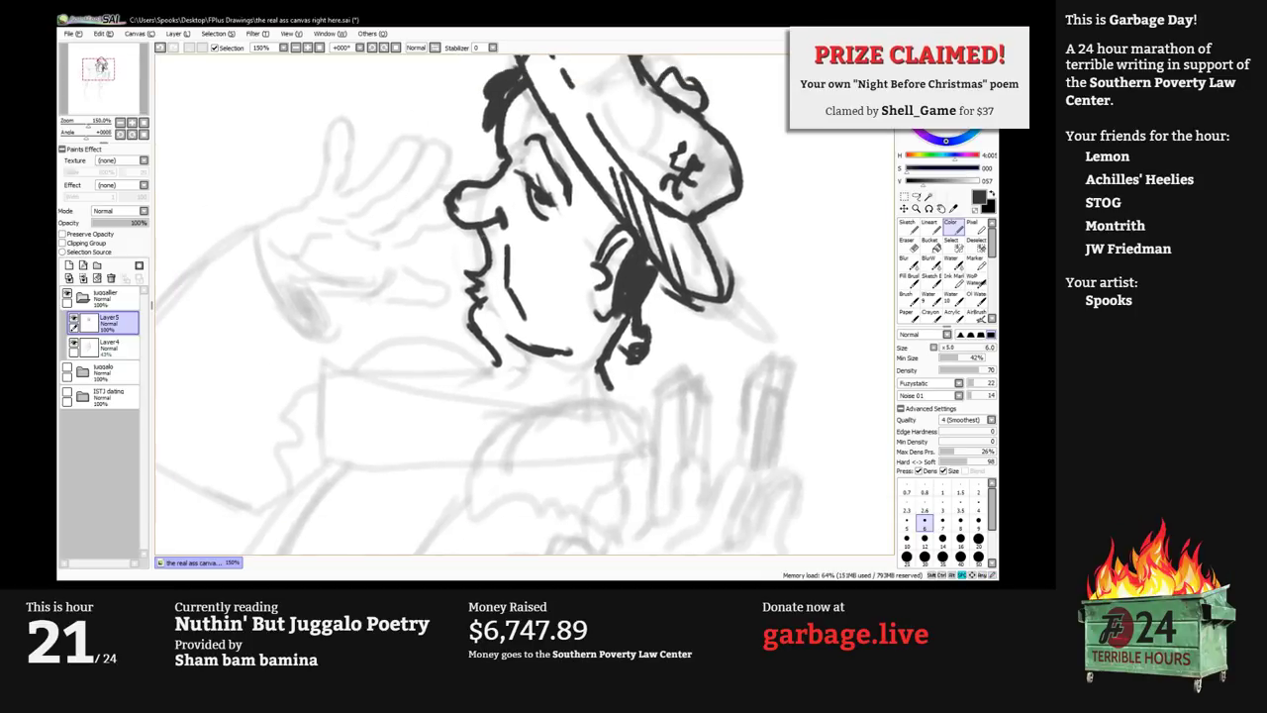
{"action": "mouse_move", "coordinate": [472, 327]}
{"action": "left_mouse_down"}
{"action": "mouse_move", "coordinate": [467, 303]}
{"action": "mouse_move", "coordinate": [482, 283]}
{"action": "left_mouse_up"}
{"action": "key", "text": "bracketright"}
{"action": "key", "text": "bracketright"}
{"action": "key", "text": "e"}
{"action": "key", "text": "bracketleft"}
{"action": "key", "text": "bracketleft"}
{"action": "mouse_move", "coordinate": [483, 283]}
{"action": "left_mouse_down"}
{"action": "mouse_move", "coordinate": [474, 279]}
{"action": "mouse_move", "coordinate": [493, 265]}
{"action": "mouse_move", "coordinate": [482, 273]}
{"action": "left_mouse_up"}
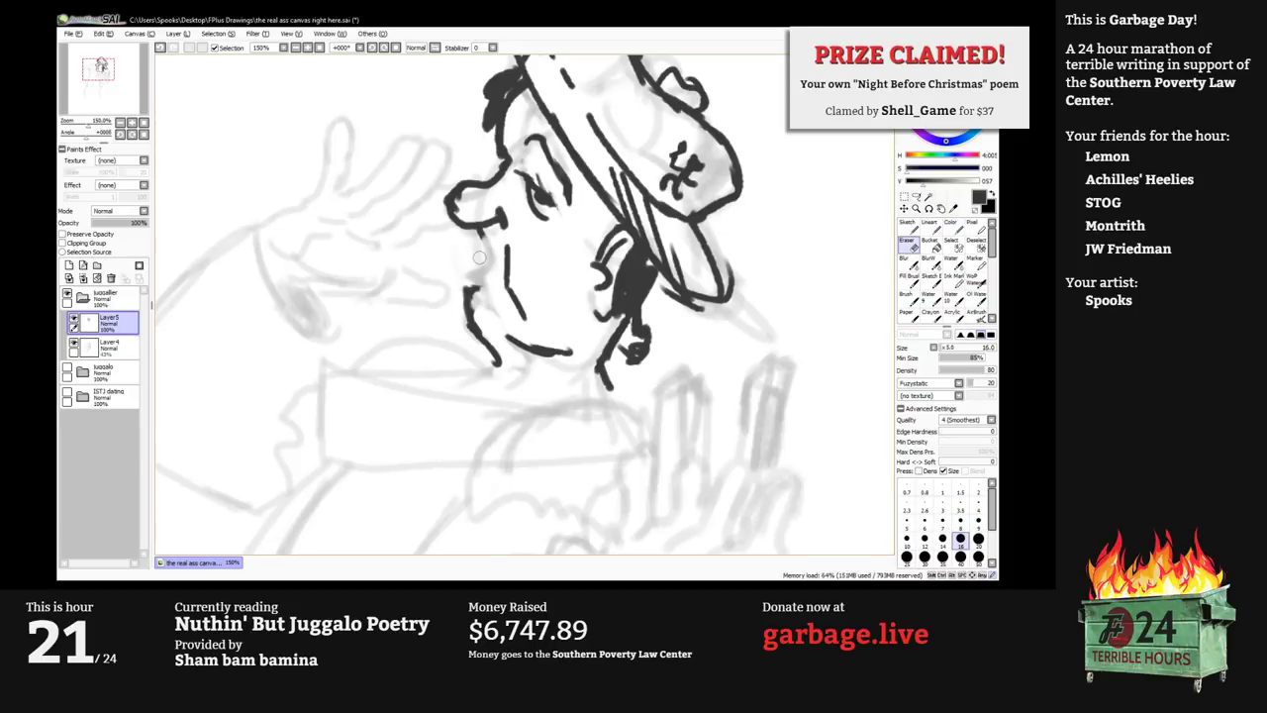
Redraw the parted lips between the nose and goatee with the Color brush at size 7.
{"action": "key", "text": "n"}
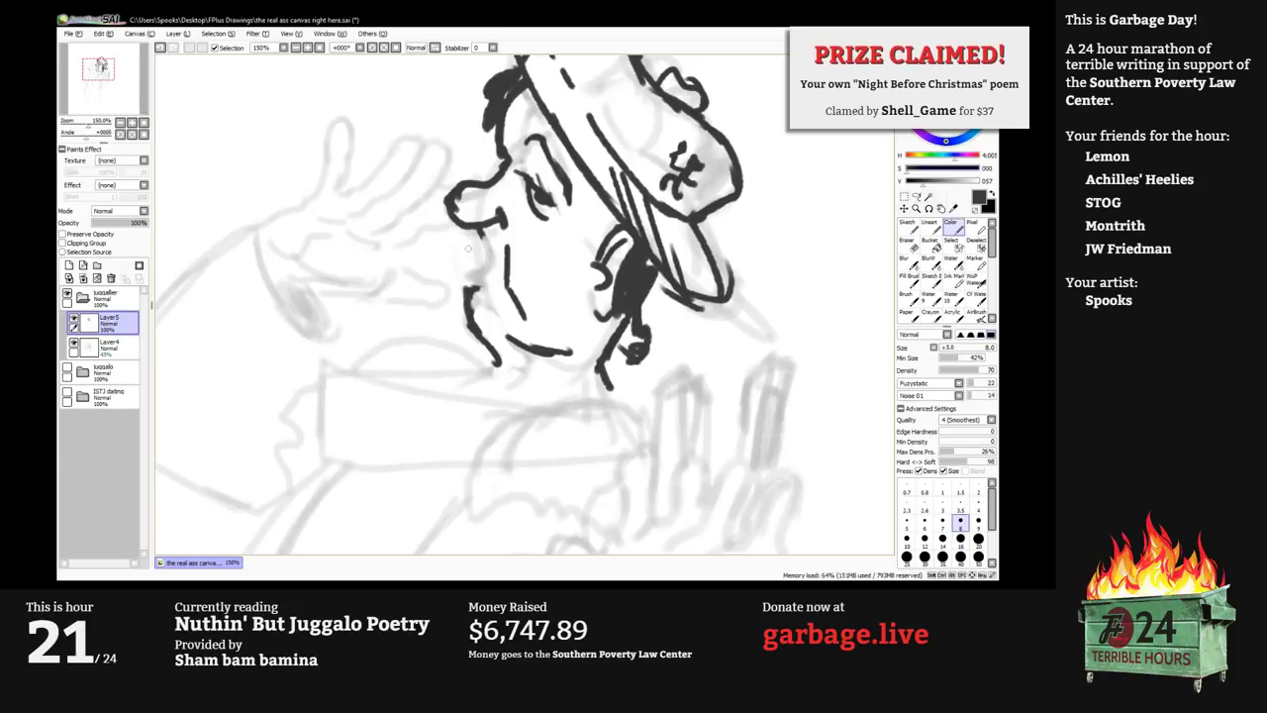
{"action": "key", "text": "bracketleft"}
{"action": "mouse_move", "coordinate": [479, 256]}
{"action": "left_mouse_down"}
{"action": "mouse_move", "coordinate": [469, 264]}
{"action": "mouse_move", "coordinate": [485, 234]}
{"action": "mouse_move", "coordinate": [490, 283]}
{"action": "mouse_move", "coordinate": [472, 287]}
{"action": "mouse_move", "coordinate": [464, 263]}
{"action": "mouse_move", "coordinate": [469, 280]}
{"action": "mouse_move", "coordinate": [507, 270]}
{"action": "left_mouse_up"}
{"action": "scroll", "coordinate": [525, 304], "scroll_direction": "down", "scroll_amount": 2}
{"action": "scroll", "coordinate": [507, 233], "scroll_direction": "up", "scroll_amount": 1}
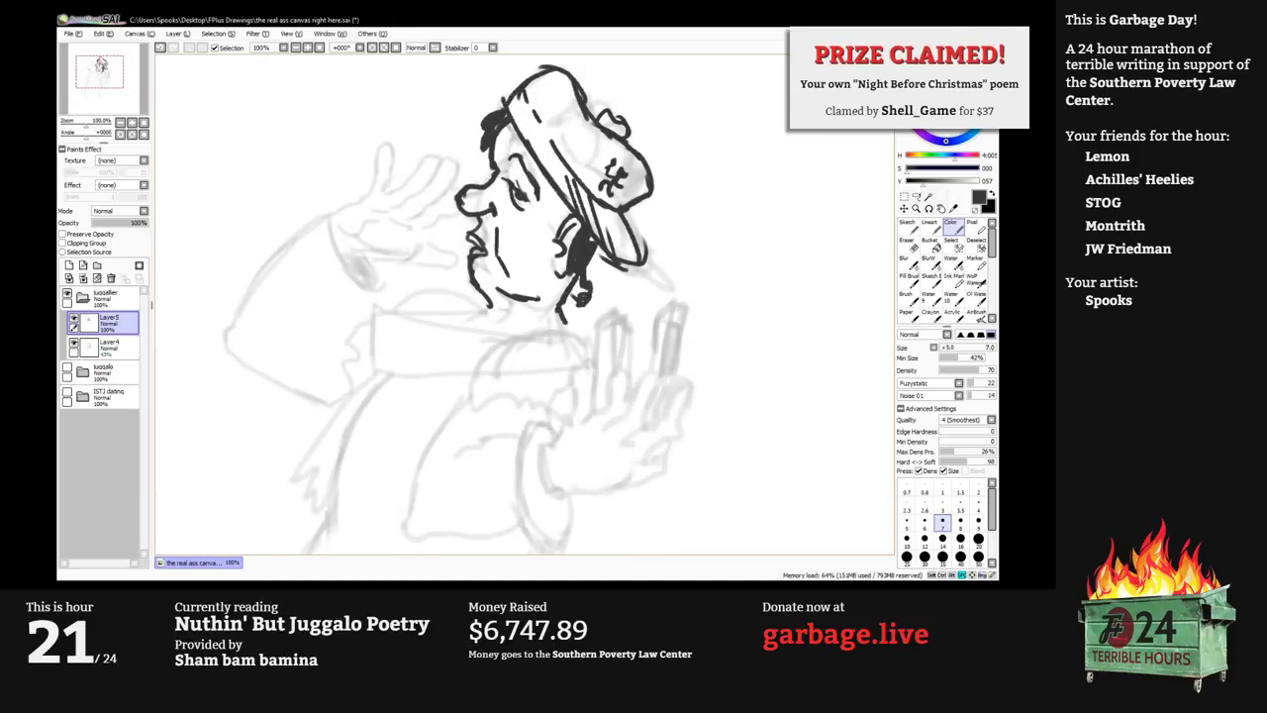
Add light crease lines around the eye with the brush density lowered to 50.
{"action": "mouse_move", "coordinate": [499, 186]}
{"action": "left_mouse_down"}
{"action": "mouse_move", "coordinate": [485, 202]}
{"action": "mouse_move", "coordinate": [504, 251]}
{"action": "left_mouse_up"}
{"action": "scroll", "coordinate": [484, 203], "scroll_direction": "up", "scroll_amount": 1}
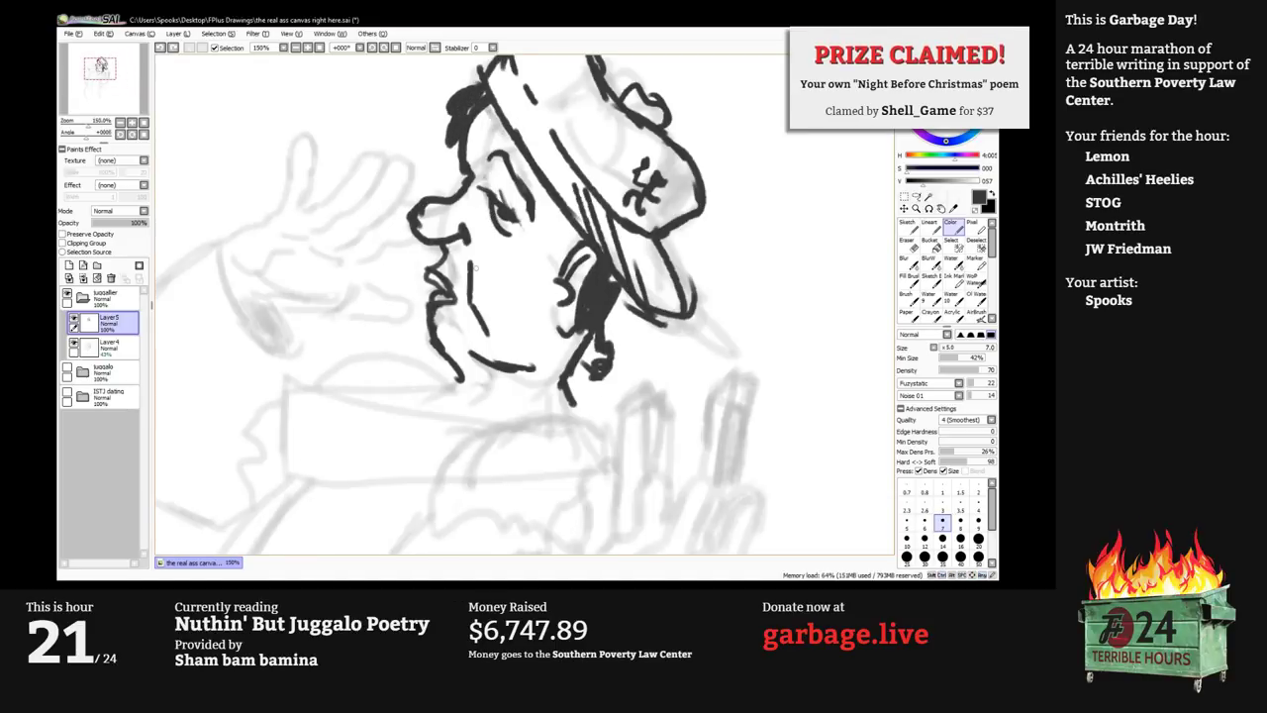
{"action": "key", "text": "5"}
{"action": "left_click_drag", "start_coordinate": [505, 194], "coordinate": [488, 254]}
{"action": "scroll", "coordinate": [495, 205], "scroll_direction": "down", "scroll_amount": 1}
{"action": "mouse_move", "coordinate": [422, 224]}
{"action": "left_mouse_down"}
{"action": "mouse_move", "coordinate": [463, 240]}
{"action": "mouse_move", "coordinate": [440, 253]}
{"action": "mouse_move", "coordinate": [499, 196]}
{"action": "mouse_move", "coordinate": [490, 180]}
{"action": "left_mouse_up"}
{"action": "scroll", "coordinate": [441, 228], "scroll_direction": "up", "scroll_amount": 1}
{"action": "key", "text": "bracketright"}
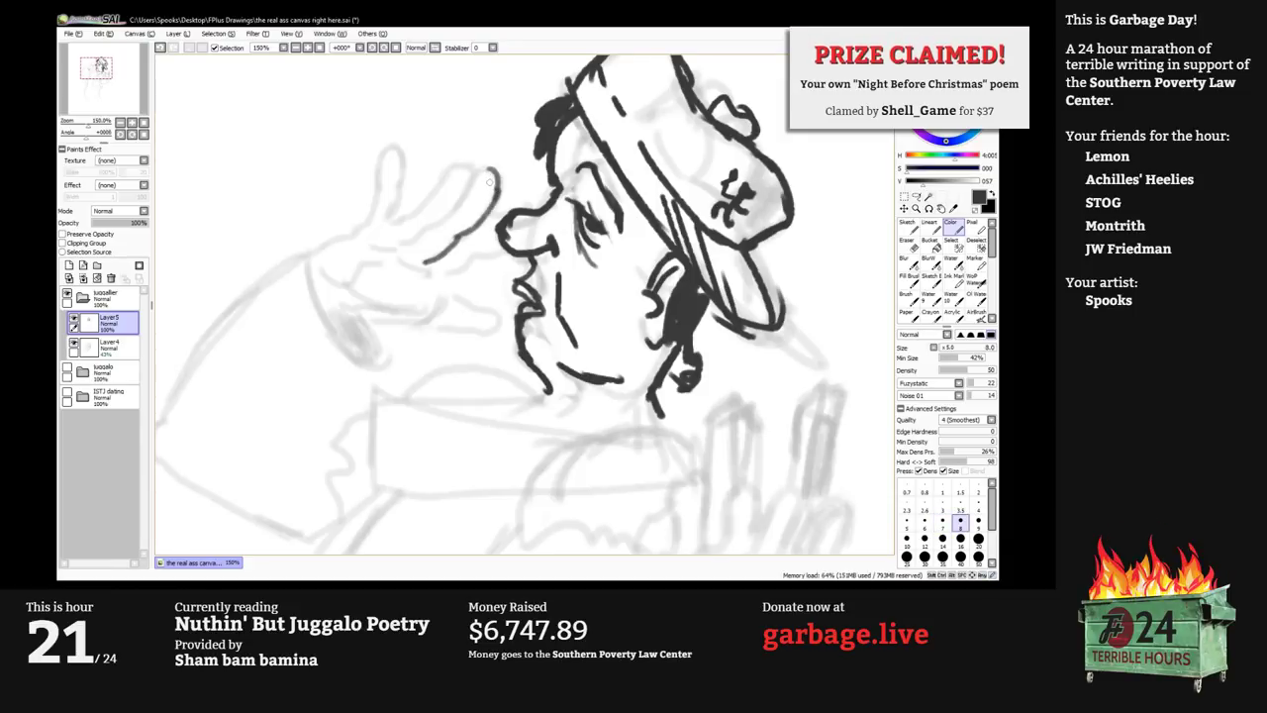
{"action": "key", "text": "ctrl+z"}
{"action": "key", "text": "ctrl+z"}
{"action": "key", "text": "ctrl+z"}
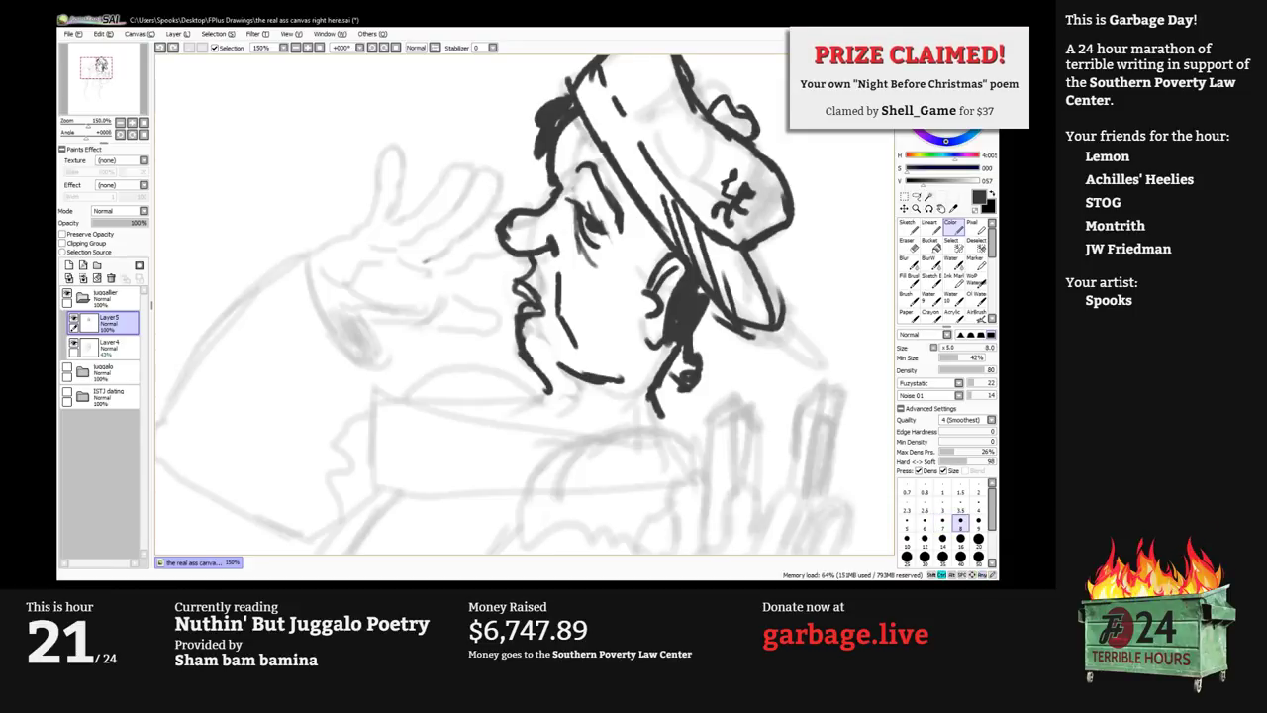
Draw dark outlines over the fingers of the raised hand in front of the face.
{"action": "mouse_move", "coordinate": [412, 265]}
{"action": "left_mouse_down"}
{"action": "mouse_move", "coordinate": [476, 225]}
{"action": "mouse_move", "coordinate": [496, 176]}
{"action": "mouse_move", "coordinate": [475, 175]}
{"action": "left_mouse_up"}
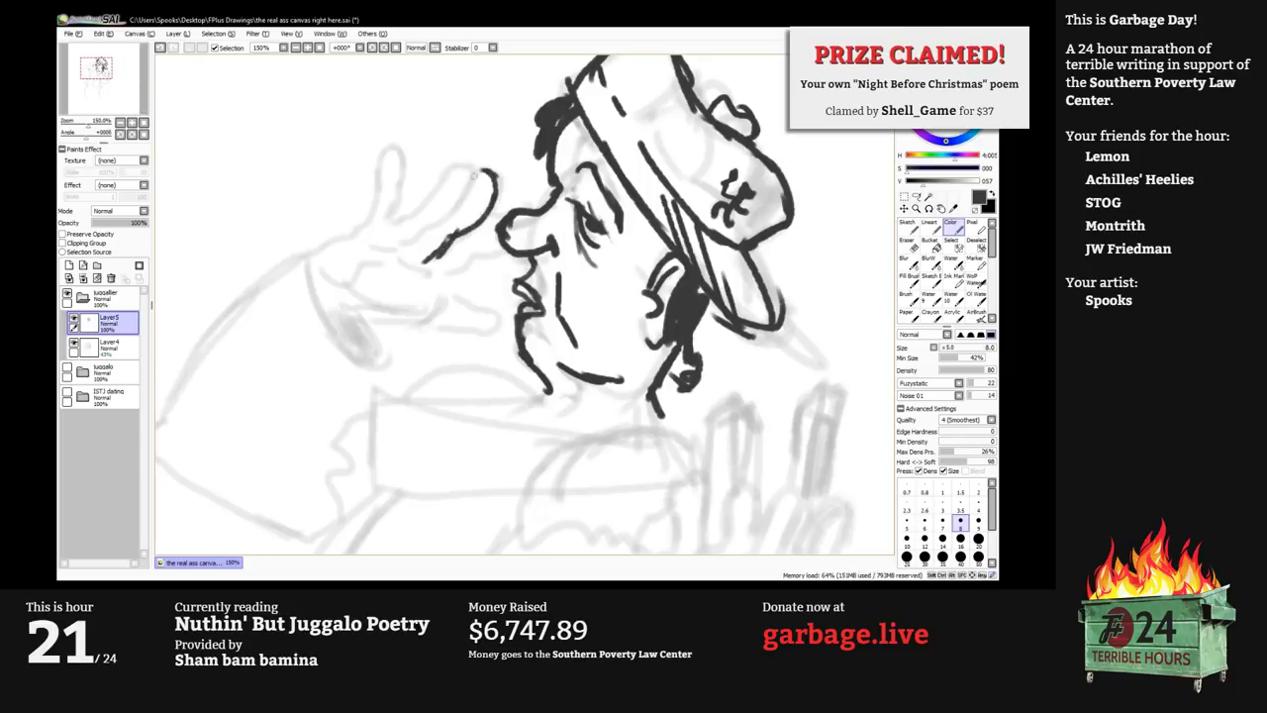
{"action": "mouse_move", "coordinate": [409, 240]}
{"action": "left_mouse_down"}
{"action": "mouse_move", "coordinate": [441, 210]}
{"action": "mouse_move", "coordinate": [437, 183]}
{"action": "mouse_move", "coordinate": [387, 218]}
{"action": "mouse_move", "coordinate": [402, 150]}
{"action": "mouse_move", "coordinate": [375, 182]}
{"action": "mouse_move", "coordinate": [358, 236]}
{"action": "left_mouse_up"}
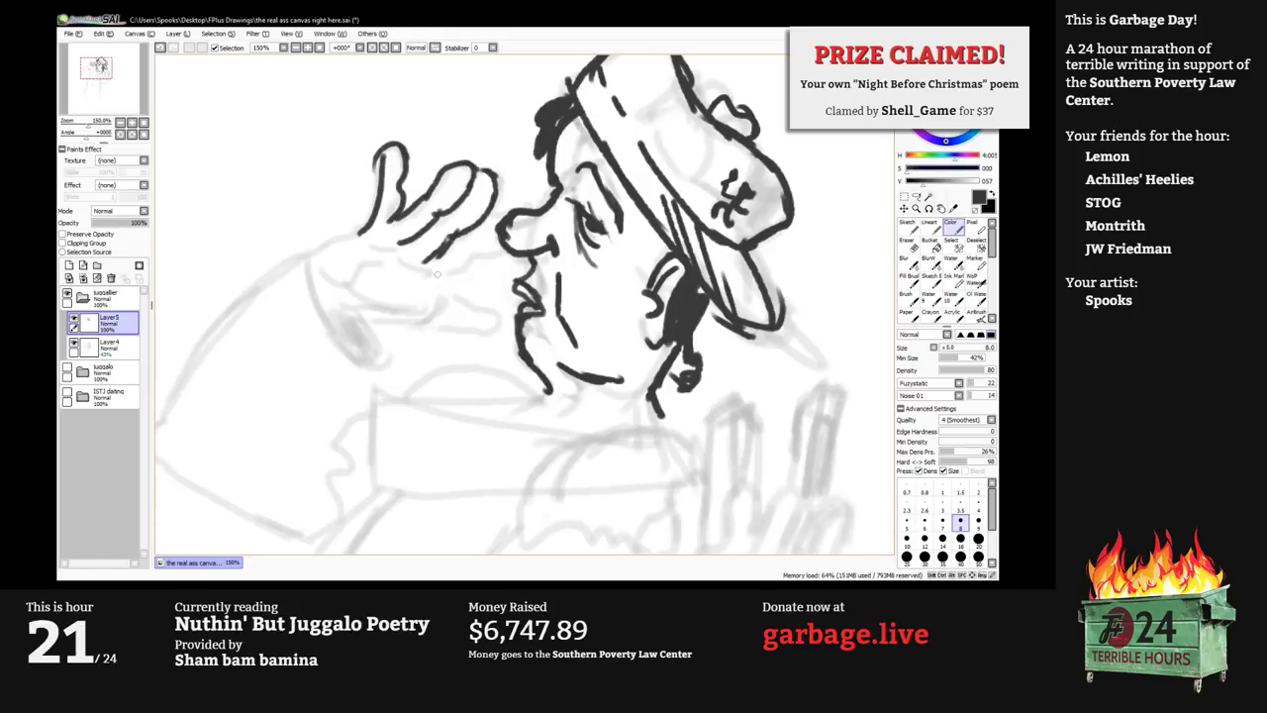
{"action": "mouse_move", "coordinate": [434, 272]}
{"action": "left_mouse_down"}
{"action": "mouse_move", "coordinate": [503, 253]}
{"action": "mouse_move", "coordinate": [508, 211]}
{"action": "left_mouse_up"}
Outline the raised hand's palm, wrist and thumb with the brush density lowered to 50.
{"action": "scroll", "coordinate": [421, 279], "scroll_direction": "down", "scroll_amount": 1}
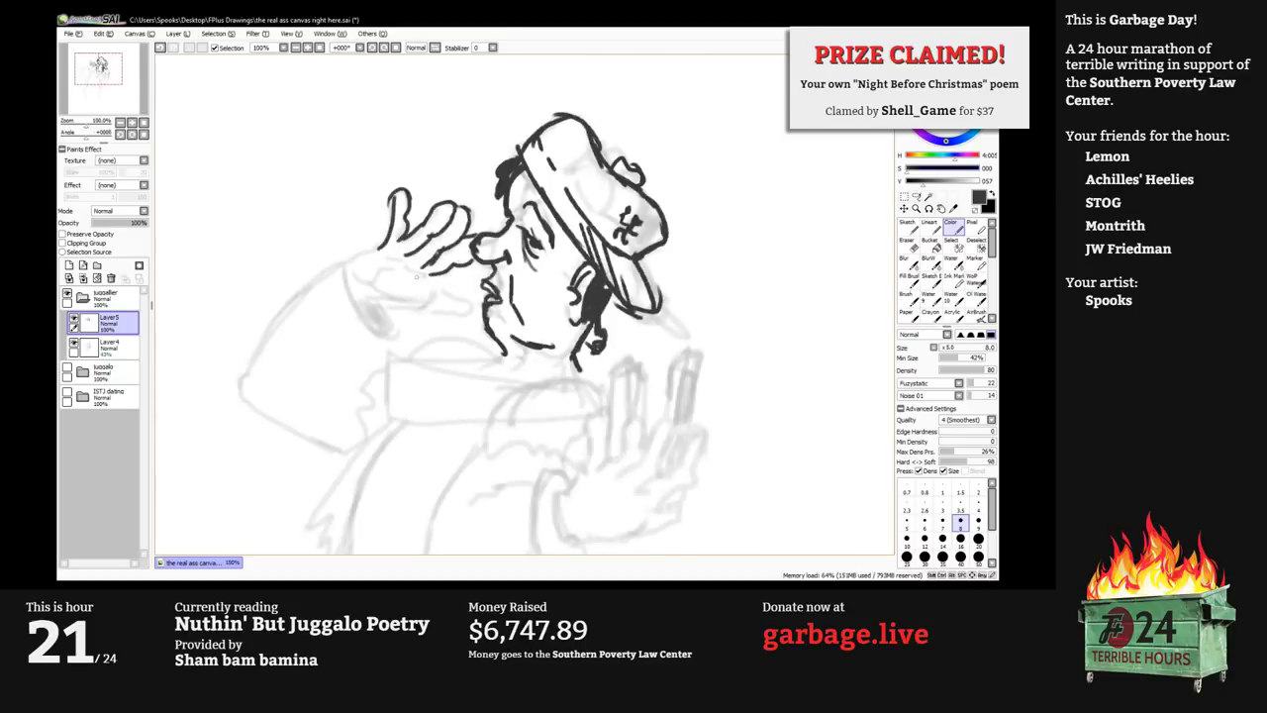
{"action": "scroll", "coordinate": [416, 277], "scroll_direction": "down", "scroll_amount": 1}
{"action": "left_click_drag", "start_coordinate": [416, 277], "coordinate": [463, 263]}
{"action": "scroll", "coordinate": [459, 270], "scroll_direction": "up", "scroll_amount": 1}
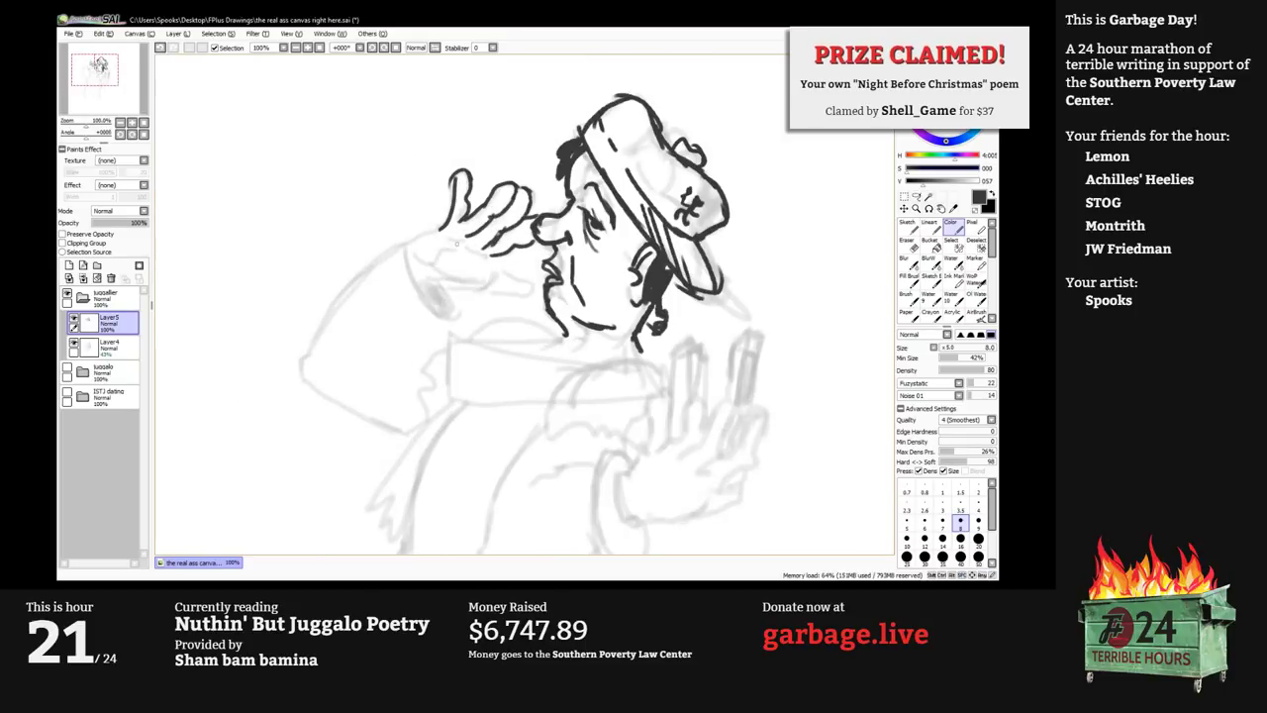
{"action": "key", "text": "5"}
{"action": "mouse_move", "coordinate": [444, 239]}
{"action": "left_mouse_down"}
{"action": "mouse_move", "coordinate": [491, 258]}
{"action": "mouse_move", "coordinate": [483, 287]}
{"action": "mouse_move", "coordinate": [499, 276]}
{"action": "mouse_move", "coordinate": [534, 289]}
{"action": "mouse_move", "coordinate": [448, 285]}
{"action": "mouse_move", "coordinate": [456, 244]}
{"action": "mouse_move", "coordinate": [406, 244]}
{"action": "left_mouse_up"}
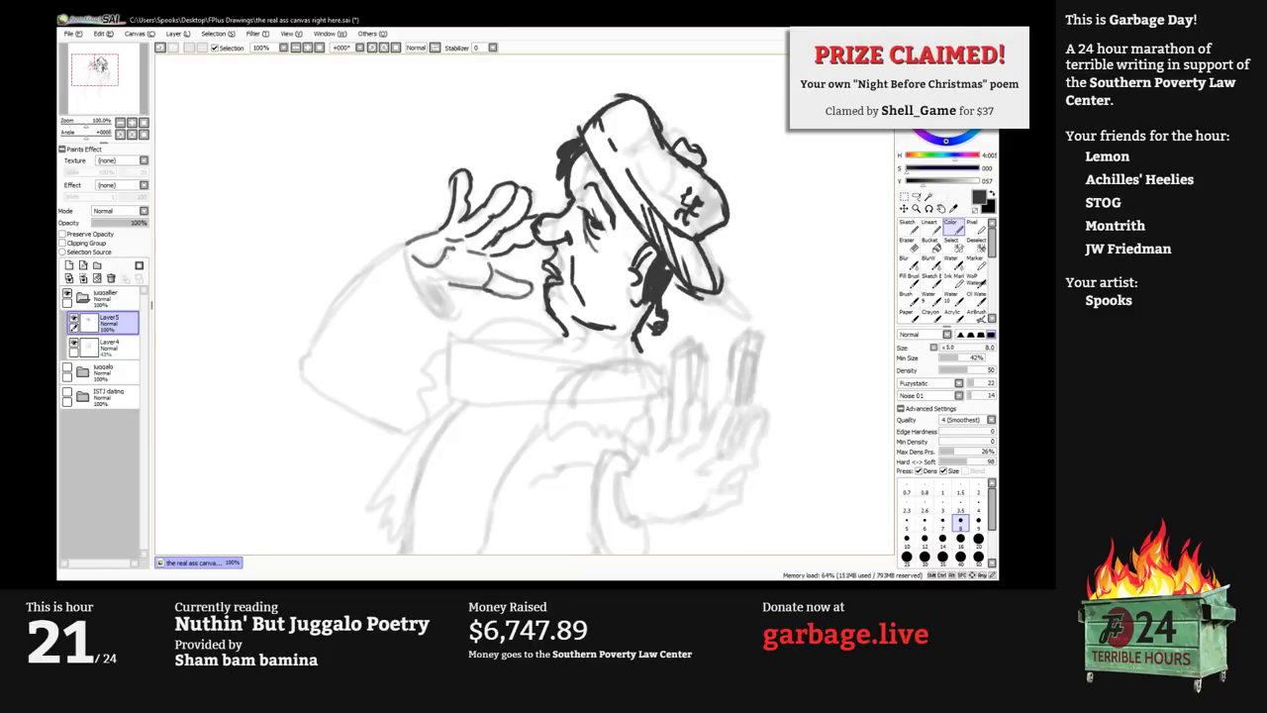
Draw the sleeve opening below the raised hand's wrist and shade it dark with the brush at size 9 and density 70.
{"action": "key", "text": "bracketleft"}
{"action": "key", "text": "bracketright"}
{"action": "key", "text": "bracketright"}
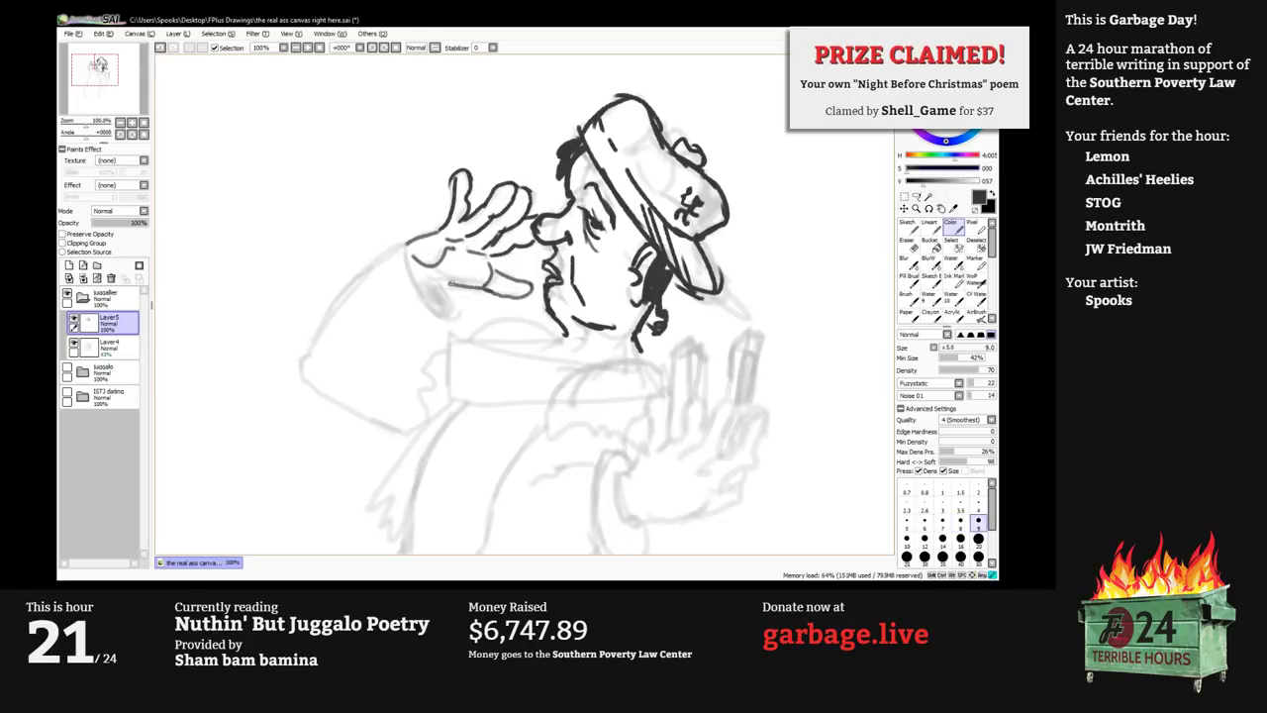
{"action": "mouse_move", "coordinate": [451, 284]}
{"action": "left_mouse_down"}
{"action": "mouse_move", "coordinate": [406, 275]}
{"action": "mouse_move", "coordinate": [444, 315]}
{"action": "mouse_move", "coordinate": [446, 289]}
{"action": "mouse_move", "coordinate": [453, 313]}
{"action": "left_mouse_up"}
{"action": "mouse_move", "coordinate": [408, 276]}
{"action": "left_mouse_down"}
{"action": "mouse_move", "coordinate": [439, 306]}
{"action": "mouse_move", "coordinate": [426, 282]}
{"action": "left_mouse_up"}
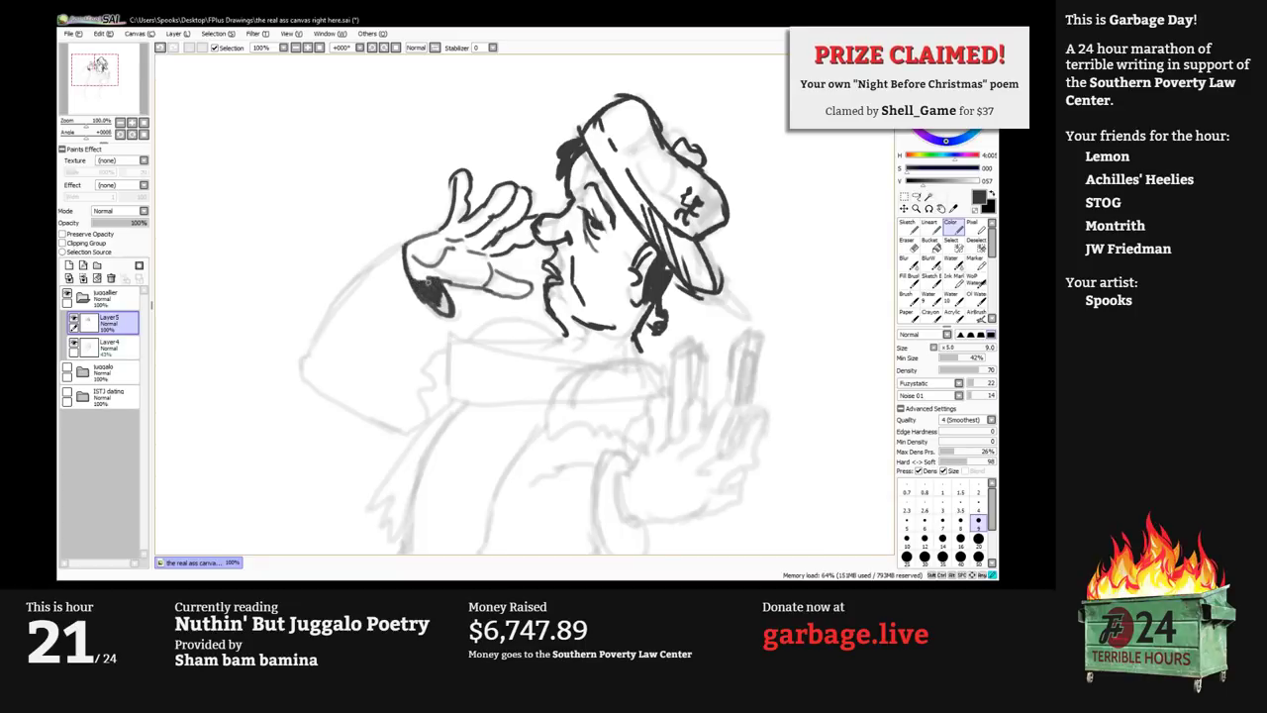
Outline the puffed shoulder shape below the chin and the first three fingers of the front hand.
{"action": "left_click_drag", "start_coordinate": [535, 332], "coordinate": [449, 245]}
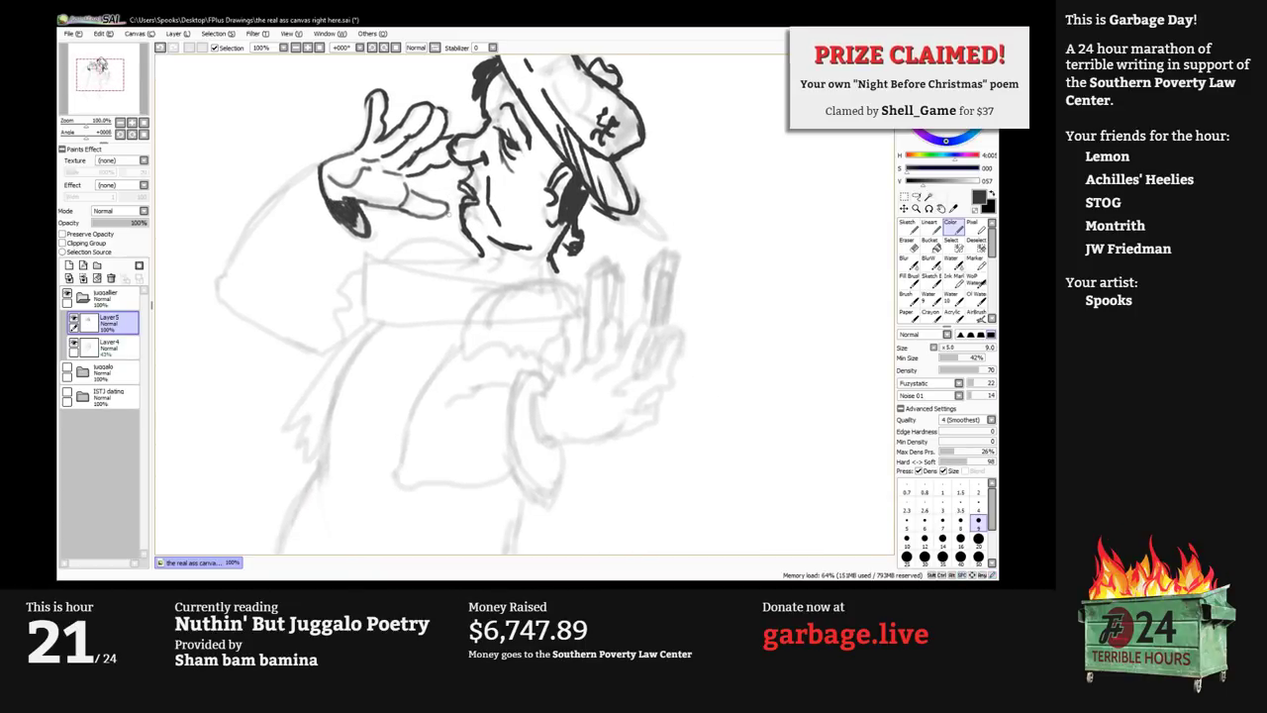
{"action": "key", "text": "Page_Down"}
{"action": "mouse_move", "coordinate": [475, 297]}
{"action": "left_mouse_down"}
{"action": "mouse_move", "coordinate": [495, 299]}
{"action": "mouse_move", "coordinate": [475, 297]}
{"action": "left_mouse_up"}
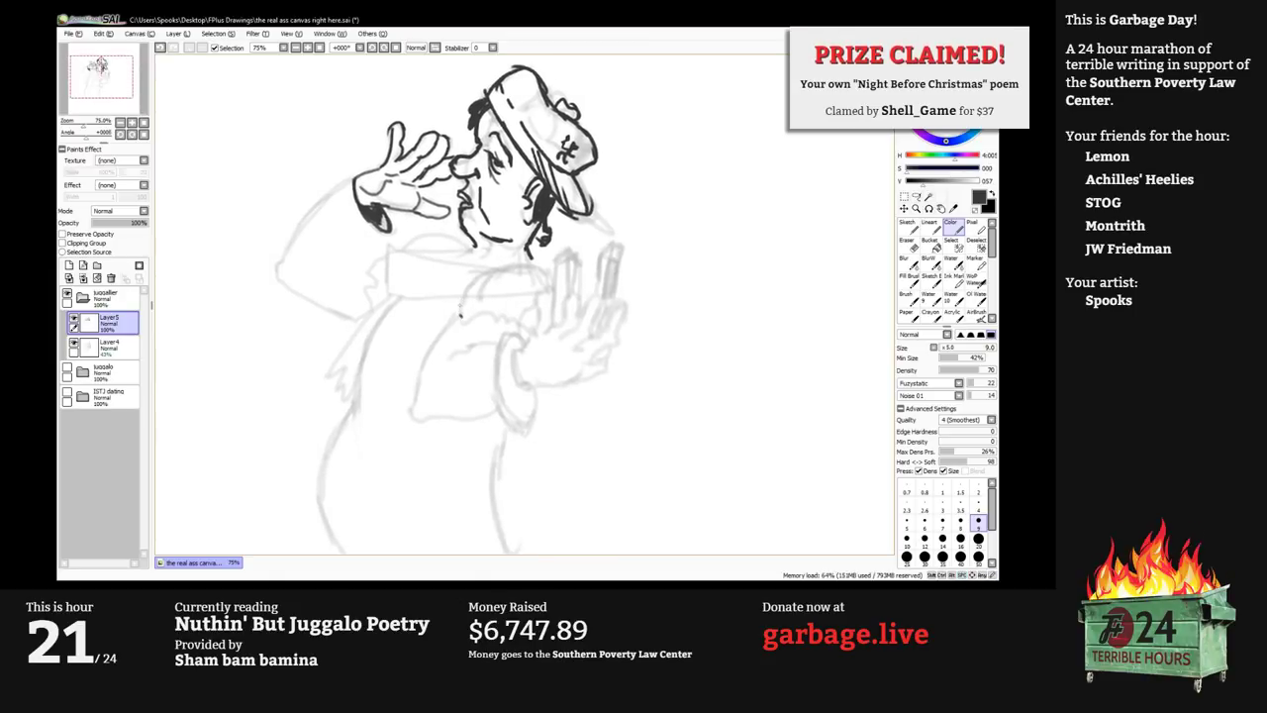
{"action": "mouse_move", "coordinate": [459, 311]}
{"action": "left_mouse_down"}
{"action": "mouse_move", "coordinate": [472, 282]}
{"action": "mouse_move", "coordinate": [547, 256]}
{"action": "mouse_move", "coordinate": [584, 285]}
{"action": "mouse_move", "coordinate": [584, 263]}
{"action": "mouse_move", "coordinate": [571, 254]}
{"action": "mouse_move", "coordinate": [562, 267]}
{"action": "mouse_move", "coordinate": [554, 313]}
{"action": "mouse_move", "coordinate": [619, 302]}
{"action": "mouse_move", "coordinate": [621, 256]}
{"action": "mouse_move", "coordinate": [600, 251]}
{"action": "mouse_move", "coordinate": [592, 305]}
{"action": "mouse_move", "coordinate": [642, 259]}
{"action": "mouse_move", "coordinate": [651, 279]}
{"action": "mouse_move", "coordinate": [620, 289]}
{"action": "left_mouse_up"}
{"action": "scroll", "coordinate": [472, 284], "scroll_direction": "up", "scroll_amount": 1}
{"action": "scroll", "coordinate": [590, 267], "scroll_direction": "down", "scroll_amount": 1}
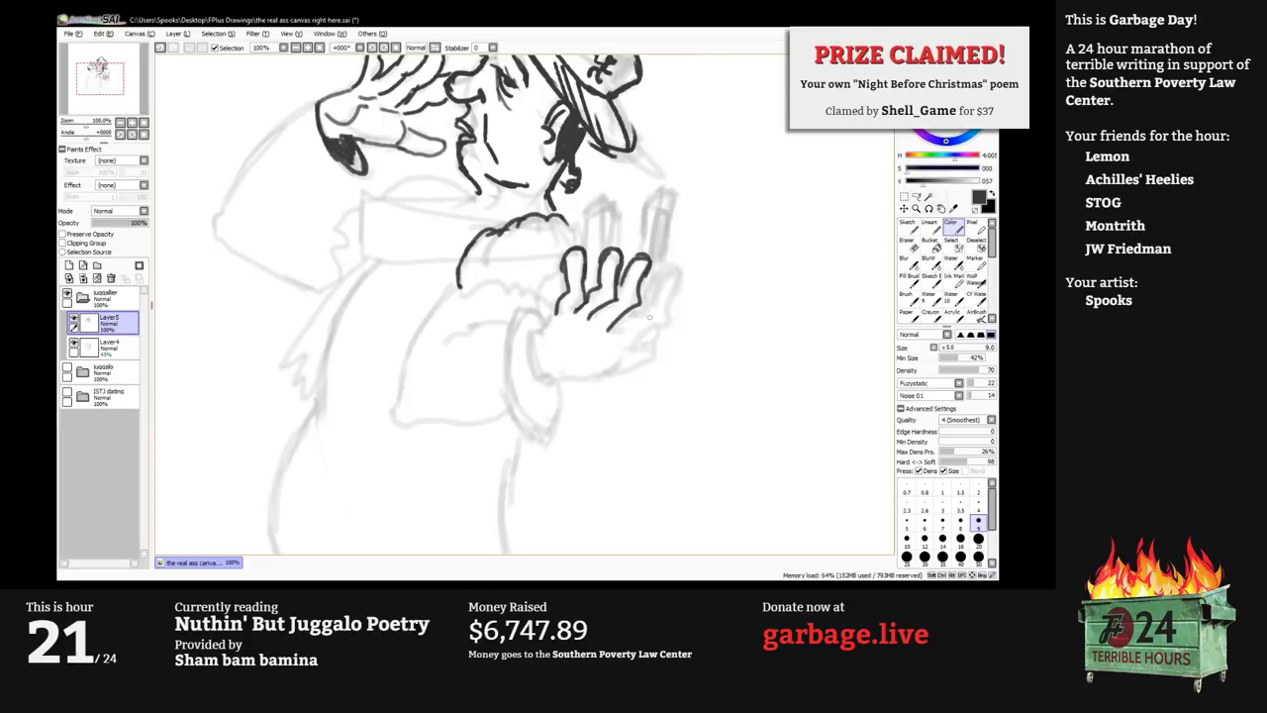
Outline the front hand's remaining finger, palm and both side edges down to the wrist.
{"action": "mouse_move", "coordinate": [631, 343]}
{"action": "left_mouse_down"}
{"action": "mouse_move", "coordinate": [683, 265]}
{"action": "mouse_move", "coordinate": [691, 281]}
{"action": "mouse_move", "coordinate": [689, 263]}
{"action": "mouse_move", "coordinate": [637, 300]}
{"action": "left_mouse_up"}
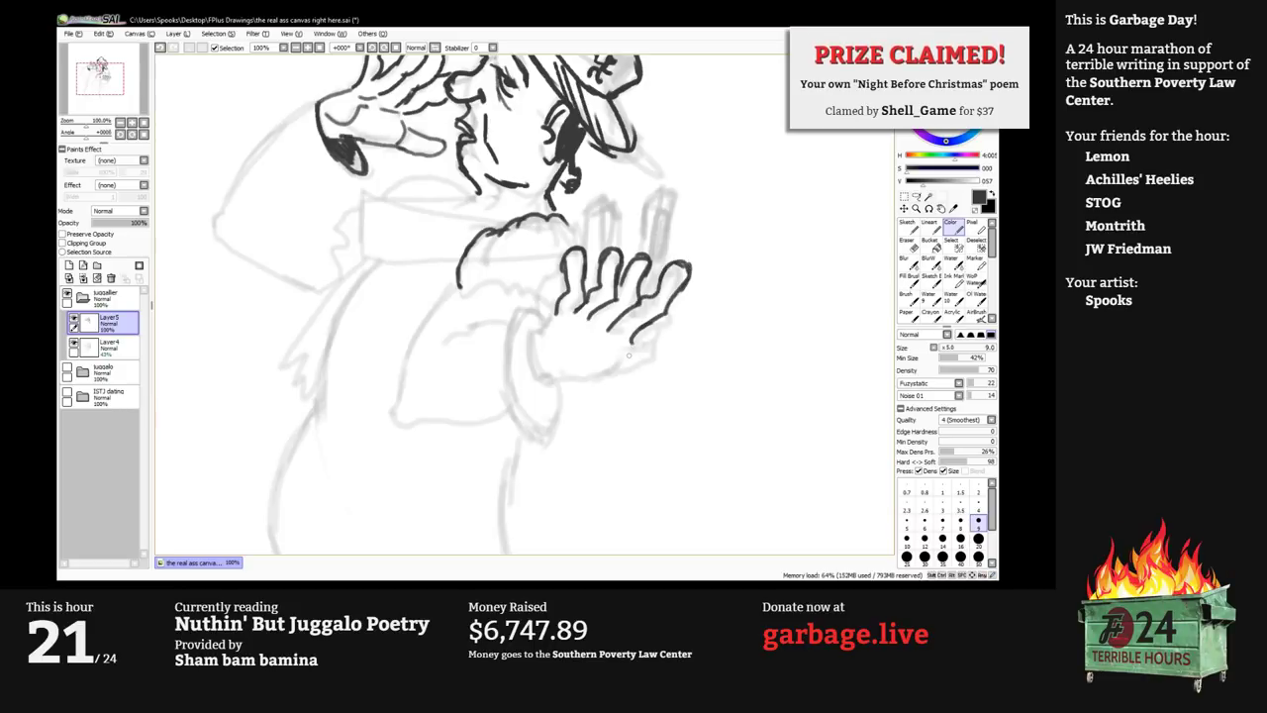
{"action": "left_click_drag", "start_coordinate": [622, 362], "coordinate": [544, 386]}
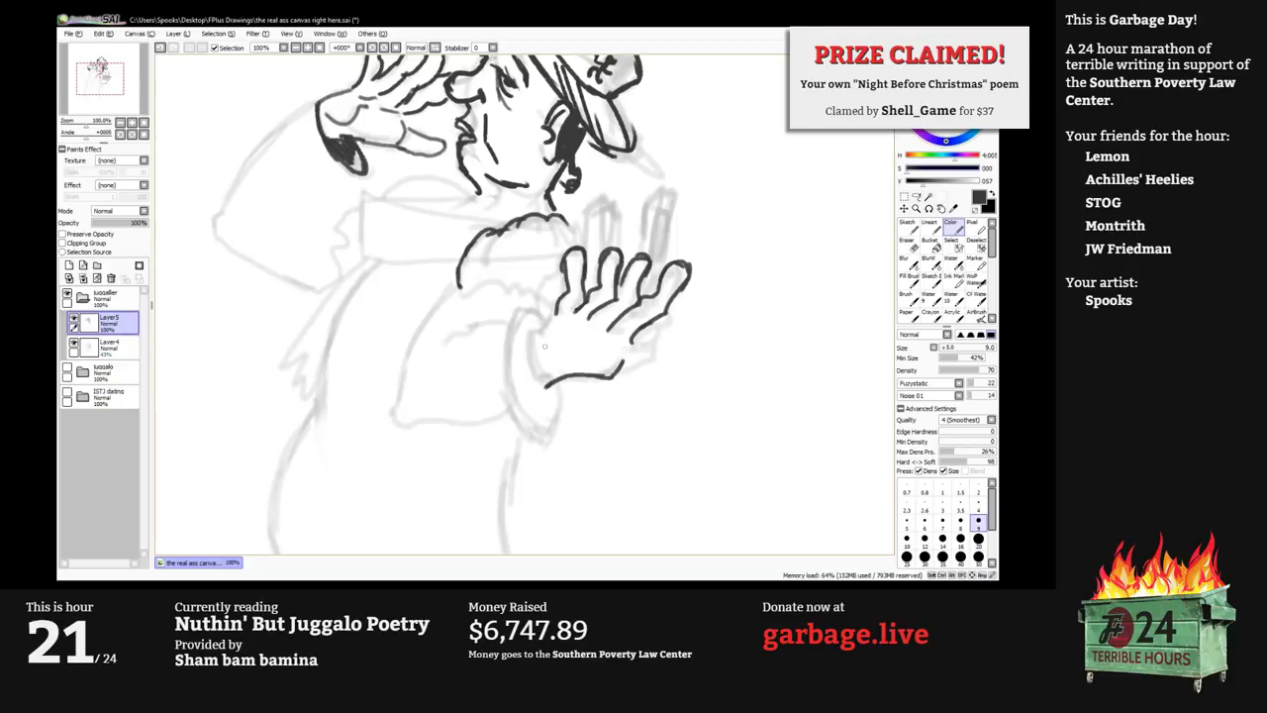
{"action": "mouse_move", "coordinate": [557, 308]}
{"action": "left_mouse_down"}
{"action": "mouse_move", "coordinate": [526, 336]}
{"action": "mouse_move", "coordinate": [544, 382]}
{"action": "mouse_move", "coordinate": [648, 361]}
{"action": "mouse_move", "coordinate": [660, 324]}
{"action": "left_mouse_up"}
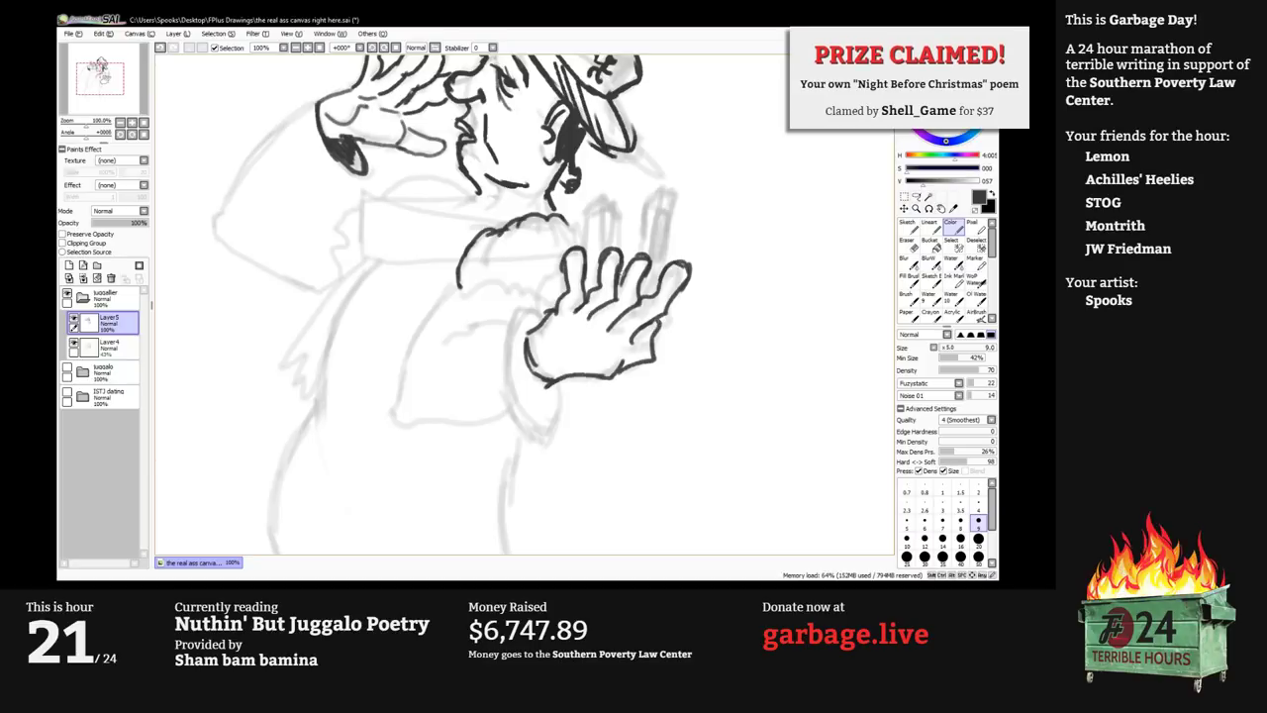
Draw the tall rectangular stick held between the front hand's fingers, including its side face.
{"action": "left_click_drag", "start_coordinate": [651, 220], "coordinate": [643, 270]}
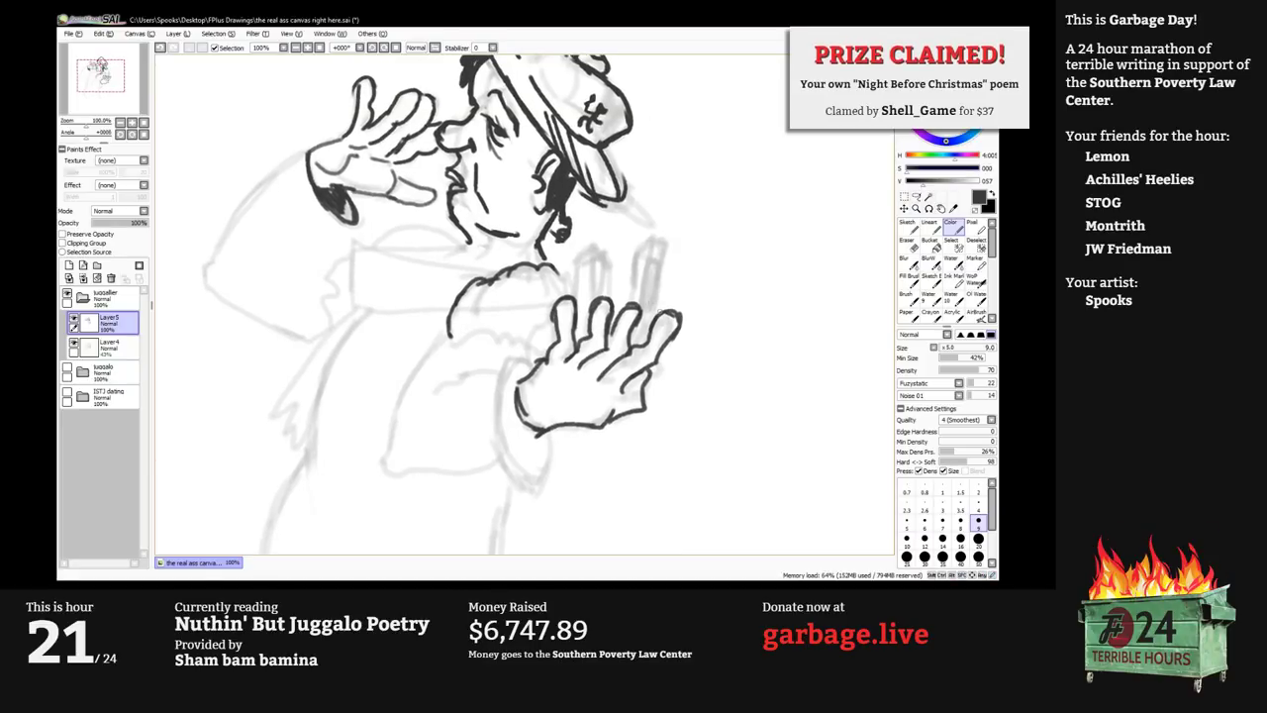
{"action": "mouse_move", "coordinate": [659, 313]}
{"action": "left_mouse_down"}
{"action": "mouse_move", "coordinate": [680, 244]}
{"action": "mouse_move", "coordinate": [640, 303]}
{"action": "left_mouse_up"}
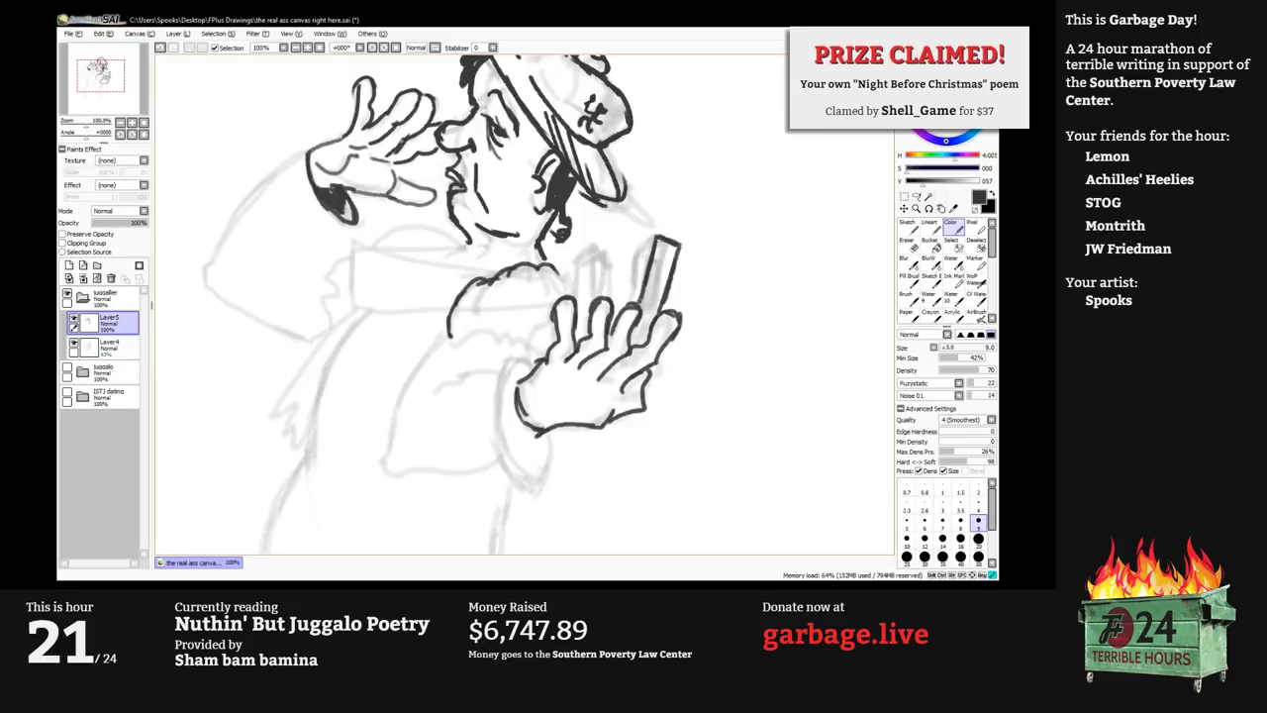
{"action": "mouse_move", "coordinate": [653, 241]}
{"action": "left_mouse_down"}
{"action": "mouse_move", "coordinate": [636, 262]}
{"action": "mouse_move", "coordinate": [639, 313]}
{"action": "mouse_move", "coordinate": [593, 244]}
{"action": "mouse_move", "coordinate": [607, 250]}
{"action": "left_mouse_up"}
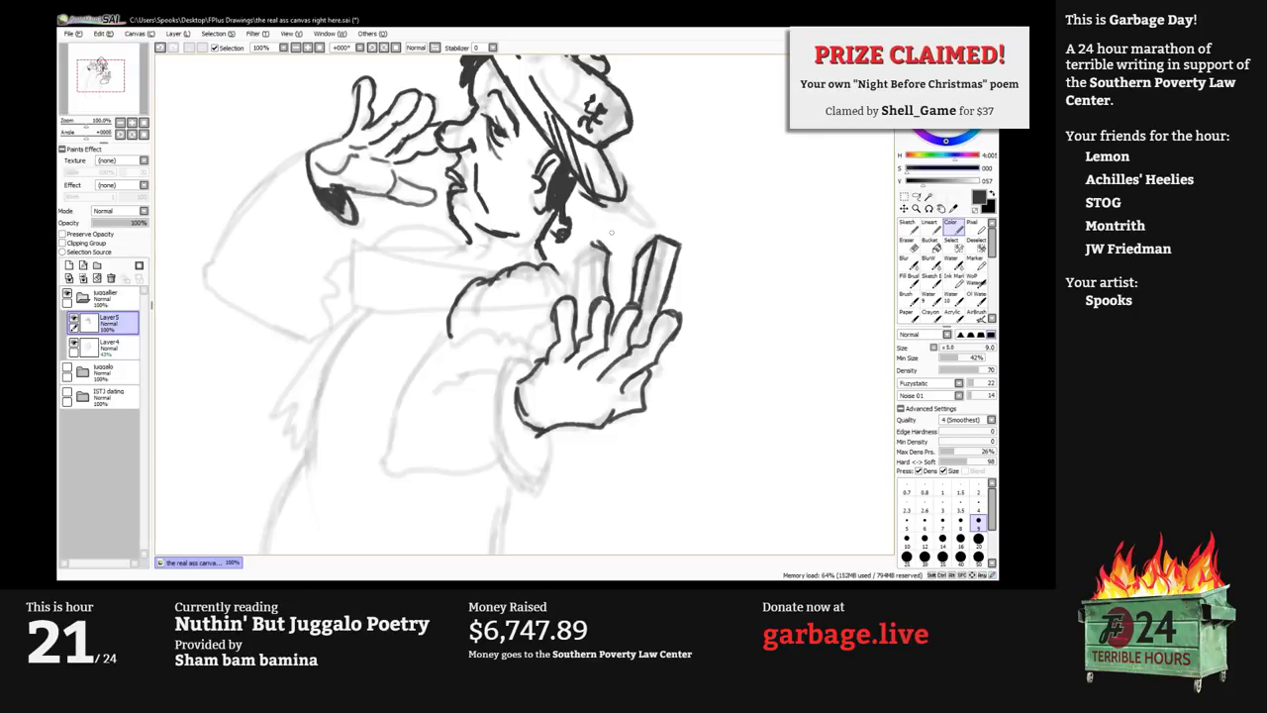
Undo the last strokes of the smaller stick between the front hand's fingers and redraw it with a pointed top.
{"action": "key", "text": "ctrl+z"}
{"action": "key", "text": "ctrl+z"}
{"action": "key", "text": "ctrl+z"}
{"action": "scroll", "coordinate": [606, 285], "scroll_direction": "up", "scroll_amount": 1}
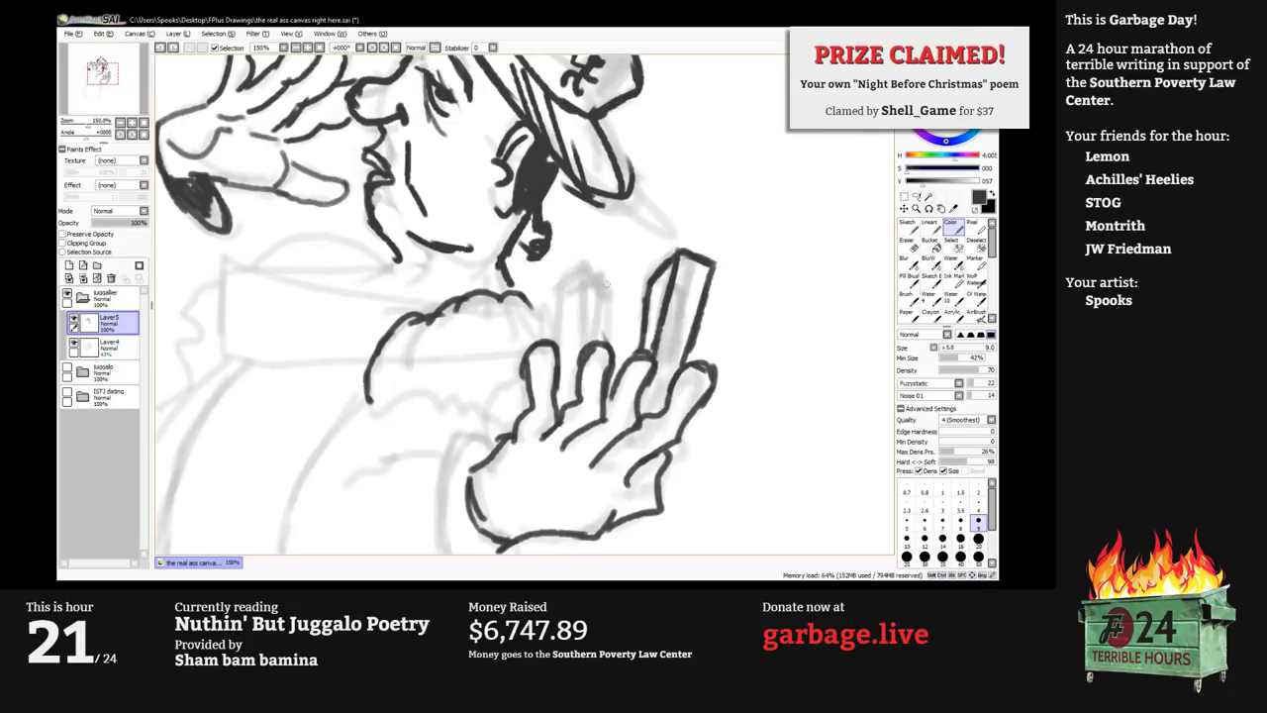
{"action": "mouse_move", "coordinate": [601, 333]}
{"action": "left_mouse_down"}
{"action": "mouse_move", "coordinate": [604, 289]}
{"action": "mouse_move", "coordinate": [587, 275]}
{"action": "left_mouse_up"}
{"action": "left_click_drag", "start_coordinate": [577, 319], "coordinate": [579, 365]}
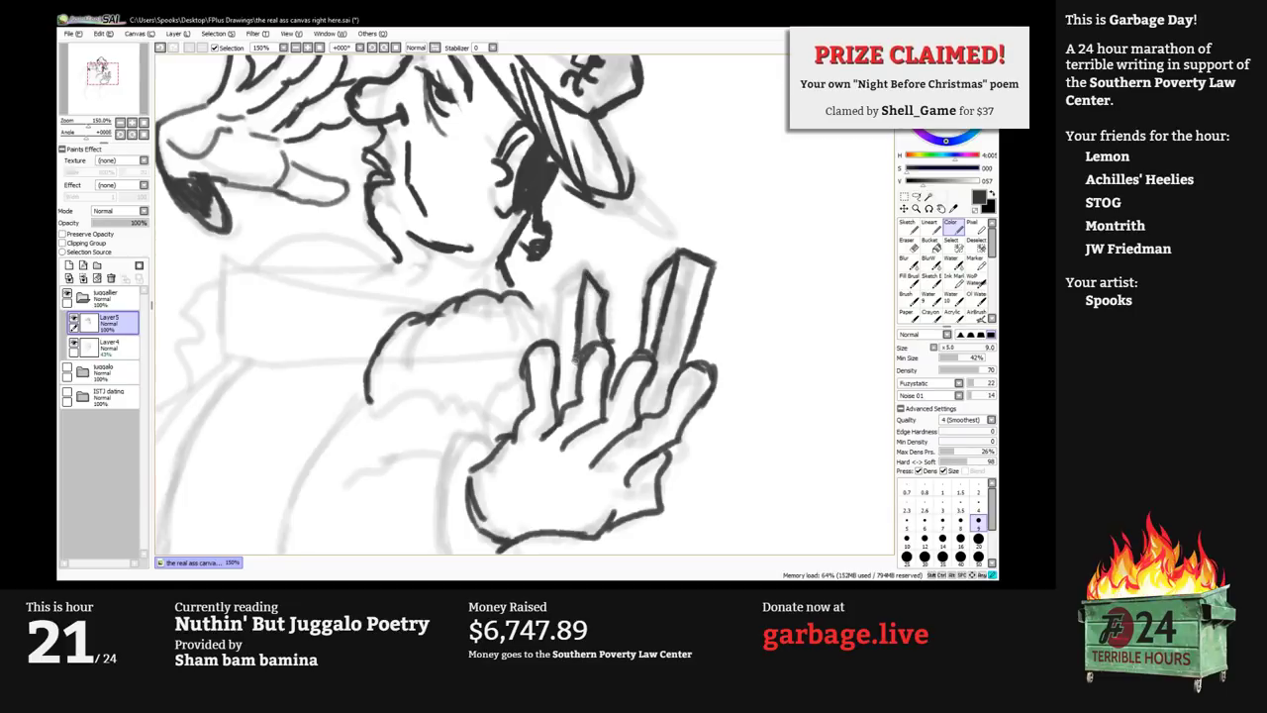
{"action": "mouse_move", "coordinate": [584, 272]}
{"action": "left_mouse_down"}
{"action": "mouse_move", "coordinate": [556, 311]}
{"action": "mouse_move", "coordinate": [552, 353]}
{"action": "mouse_move", "coordinate": [604, 297]}
{"action": "left_mouse_up"}
Outline the loose sleeve of the raised arm from the wrist around the elbow to the underarm.
{"action": "scroll", "coordinate": [560, 344], "scroll_direction": "down", "scroll_amount": 3}
{"action": "key", "text": "plus"}
{"action": "key", "text": "plus"}
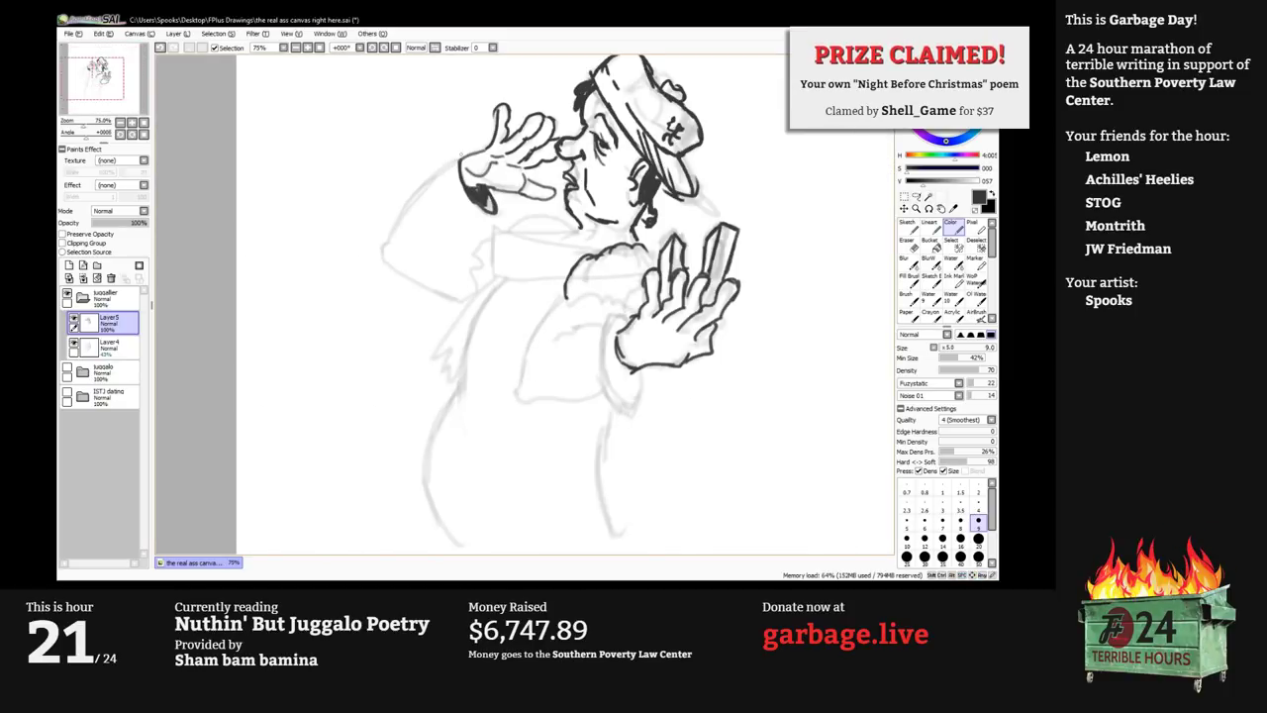
{"action": "mouse_move", "coordinate": [461, 155]}
{"action": "left_mouse_down"}
{"action": "mouse_move", "coordinate": [405, 203]}
{"action": "mouse_move", "coordinate": [381, 272]}
{"action": "mouse_move", "coordinate": [453, 302]}
{"action": "left_mouse_up"}
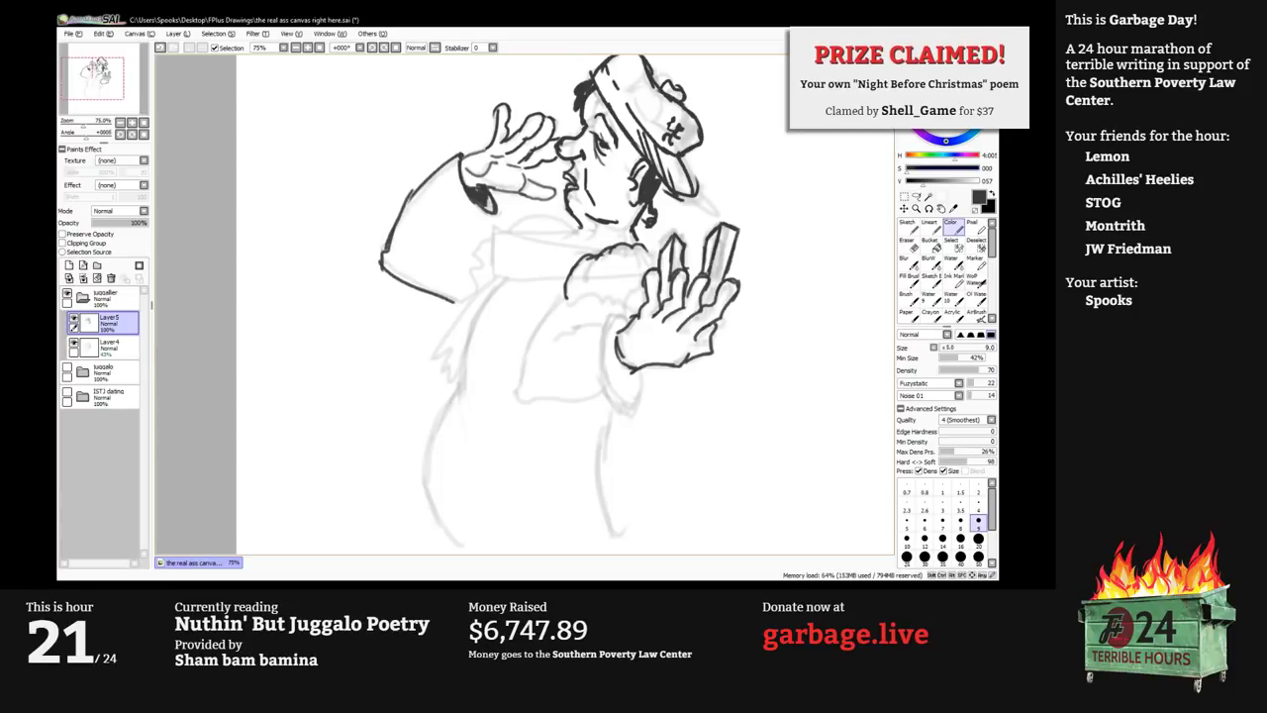
Draw the wide collar below the chin with its double top edge and vertical pleats.
{"action": "mouse_move", "coordinate": [582, 231]}
{"action": "left_mouse_down"}
{"action": "mouse_move", "coordinate": [507, 232]}
{"action": "mouse_move", "coordinate": [500, 277]}
{"action": "mouse_move", "coordinate": [551, 282]}
{"action": "mouse_move", "coordinate": [562, 245]}
{"action": "mouse_move", "coordinate": [568, 279]}
{"action": "left_mouse_up"}
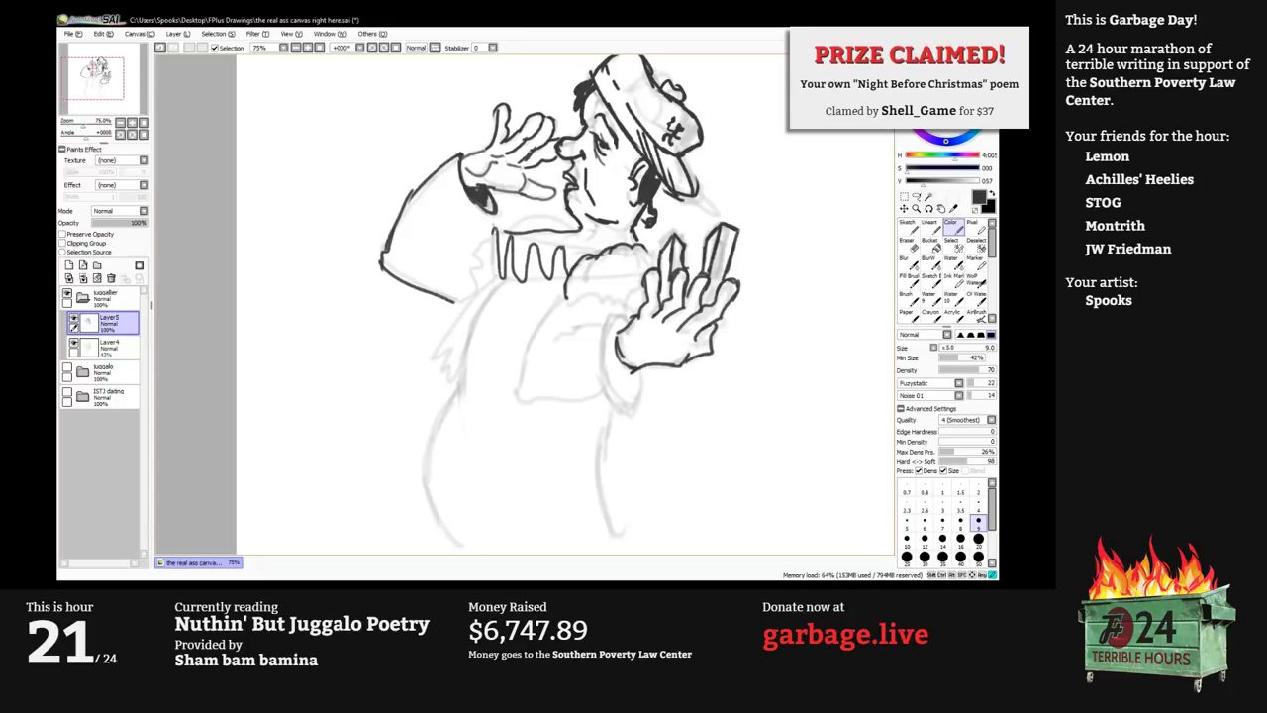
{"action": "left_click_drag", "start_coordinate": [495, 230], "coordinate": [605, 251]}
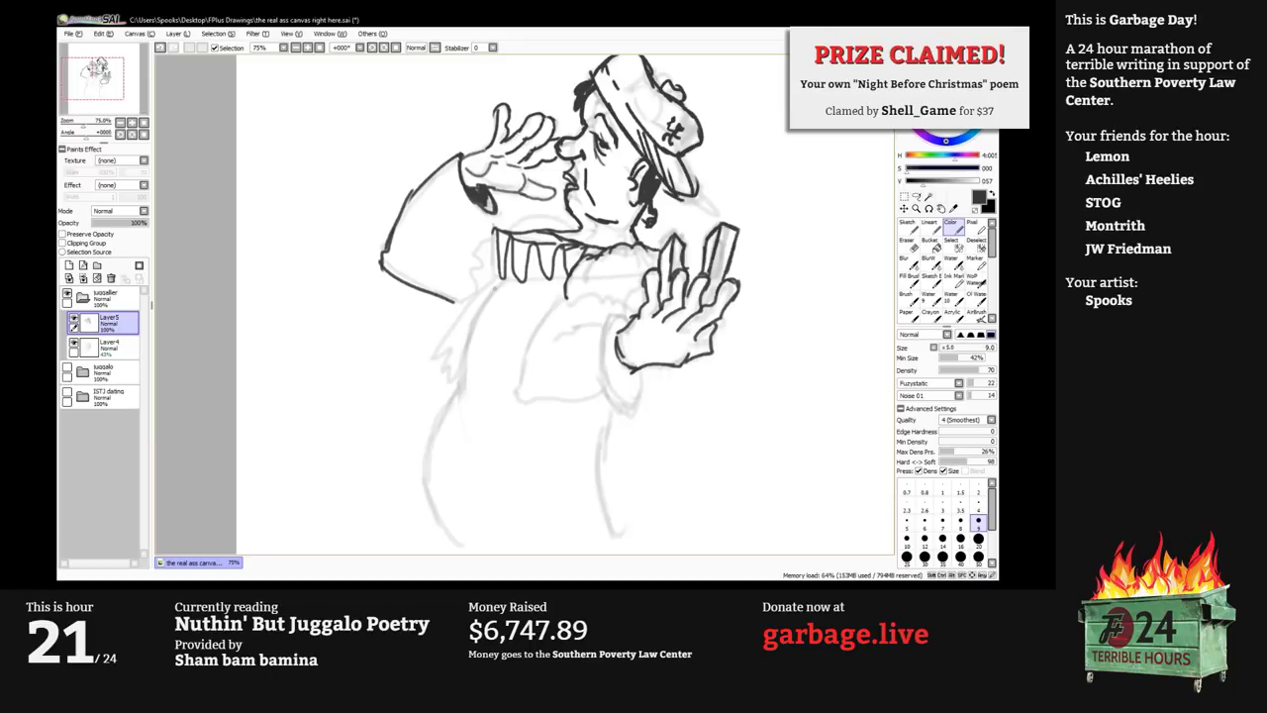
{"action": "mouse_move", "coordinate": [493, 238]}
{"action": "left_mouse_down"}
{"action": "mouse_move", "coordinate": [490, 281]}
{"action": "mouse_move", "coordinate": [557, 284]}
{"action": "left_mouse_up"}
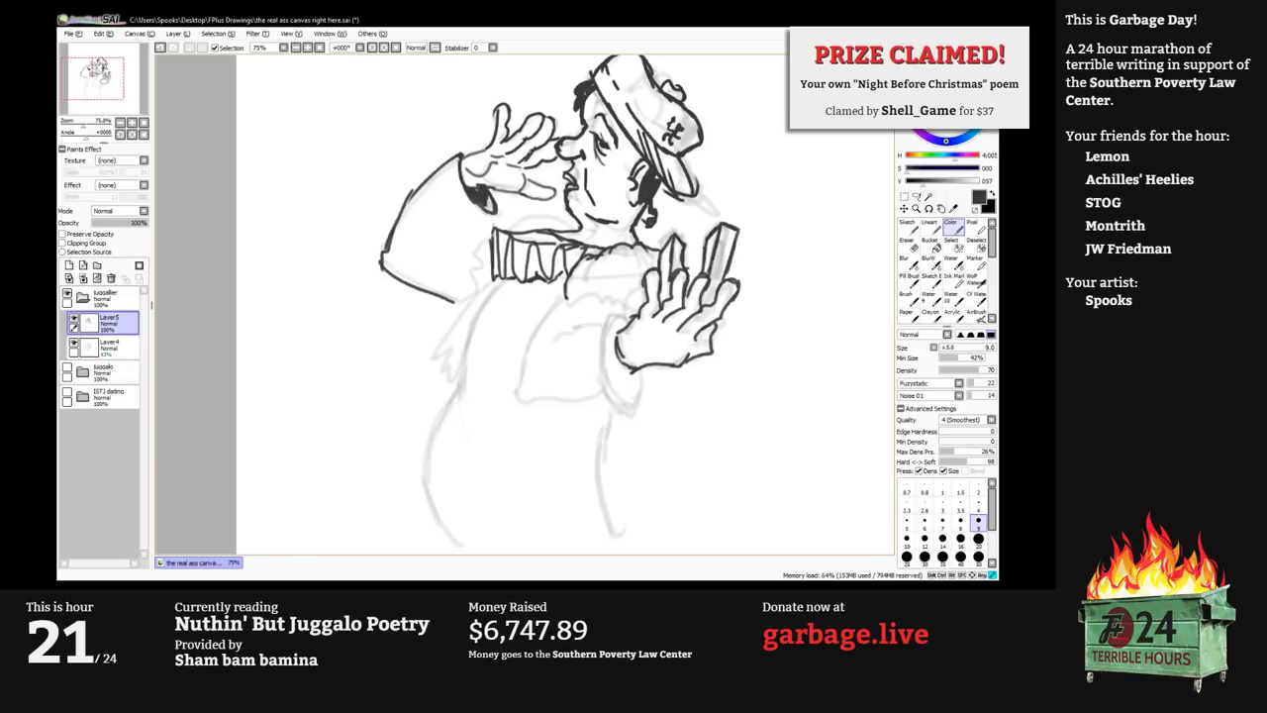
Draw the hanging fringe below the collar and join the raised arm's lower sleeve edge to it.
{"action": "mouse_move", "coordinate": [525, 337]}
{"action": "left_mouse_down"}
{"action": "mouse_move", "coordinate": [560, 345]}
{"action": "mouse_move", "coordinate": [565, 278]}
{"action": "left_mouse_up"}
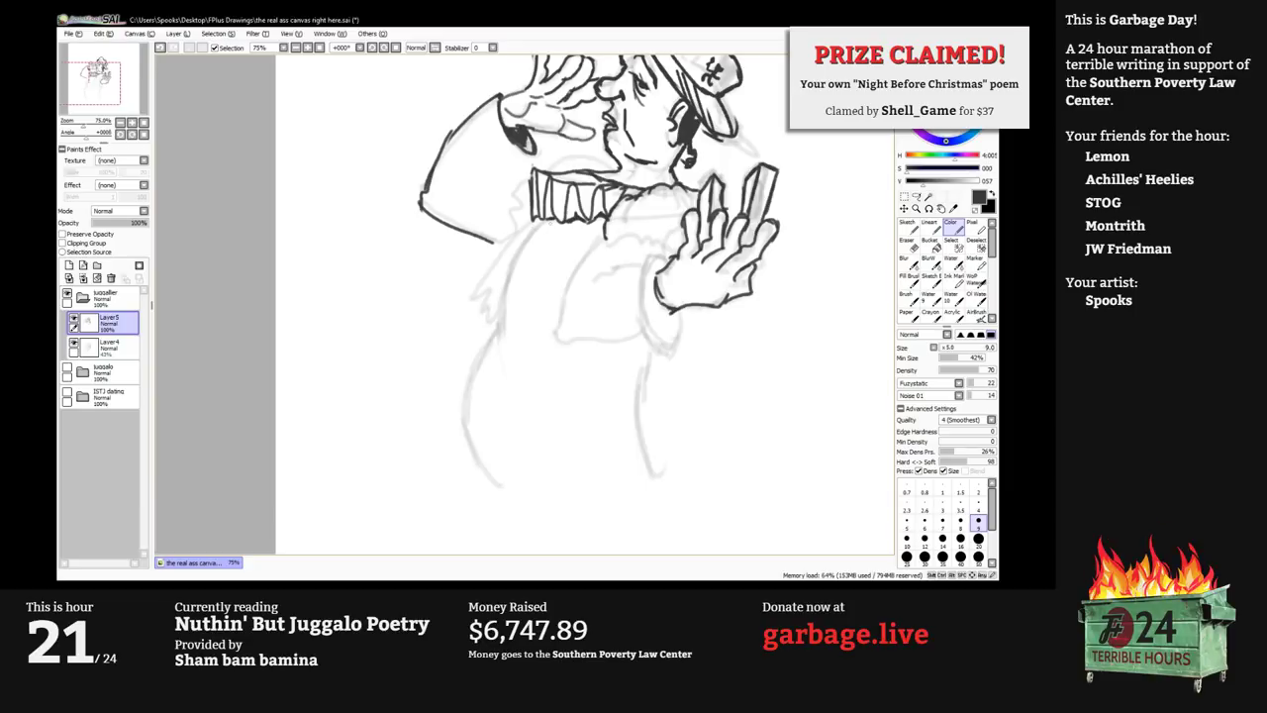
{"action": "mouse_move", "coordinate": [552, 220]}
{"action": "left_mouse_down"}
{"action": "mouse_move", "coordinate": [508, 319]}
{"action": "mouse_move", "coordinate": [529, 233]}
{"action": "left_mouse_up"}
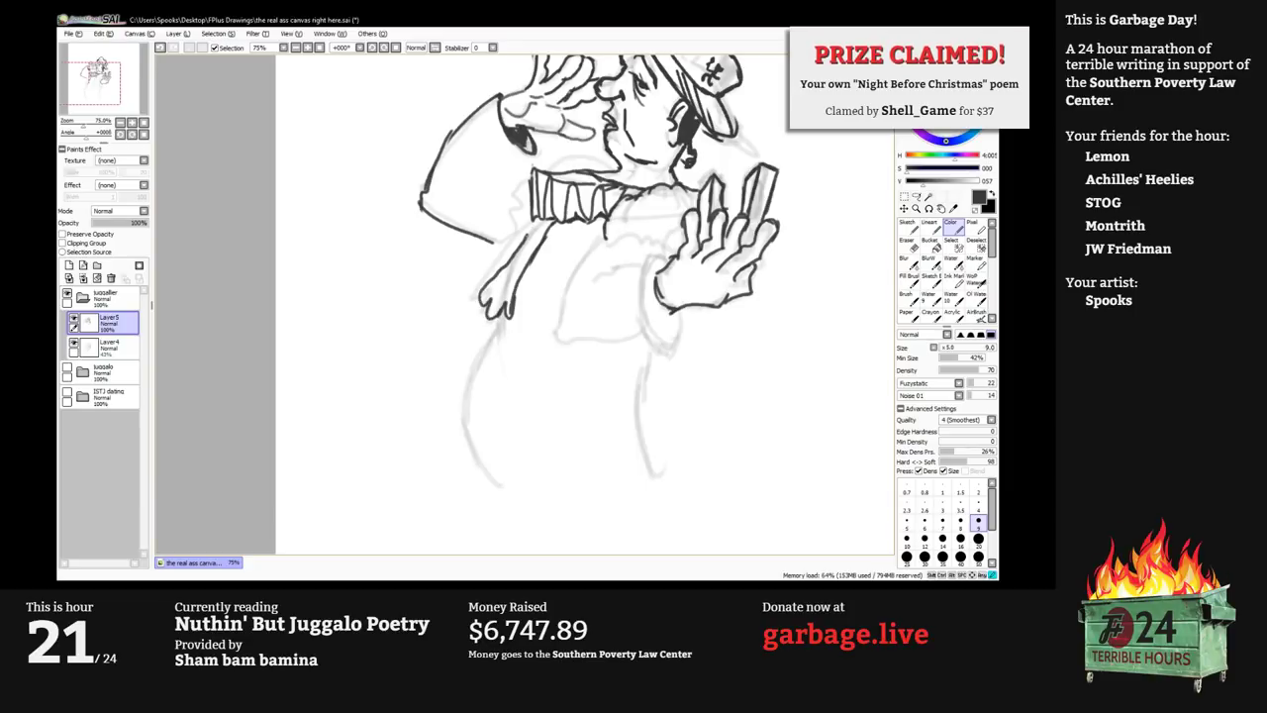
{"action": "mouse_move", "coordinate": [509, 277]}
{"action": "left_mouse_down"}
{"action": "mouse_move", "coordinate": [492, 299]}
{"action": "mouse_move", "coordinate": [502, 308]}
{"action": "left_mouse_up"}
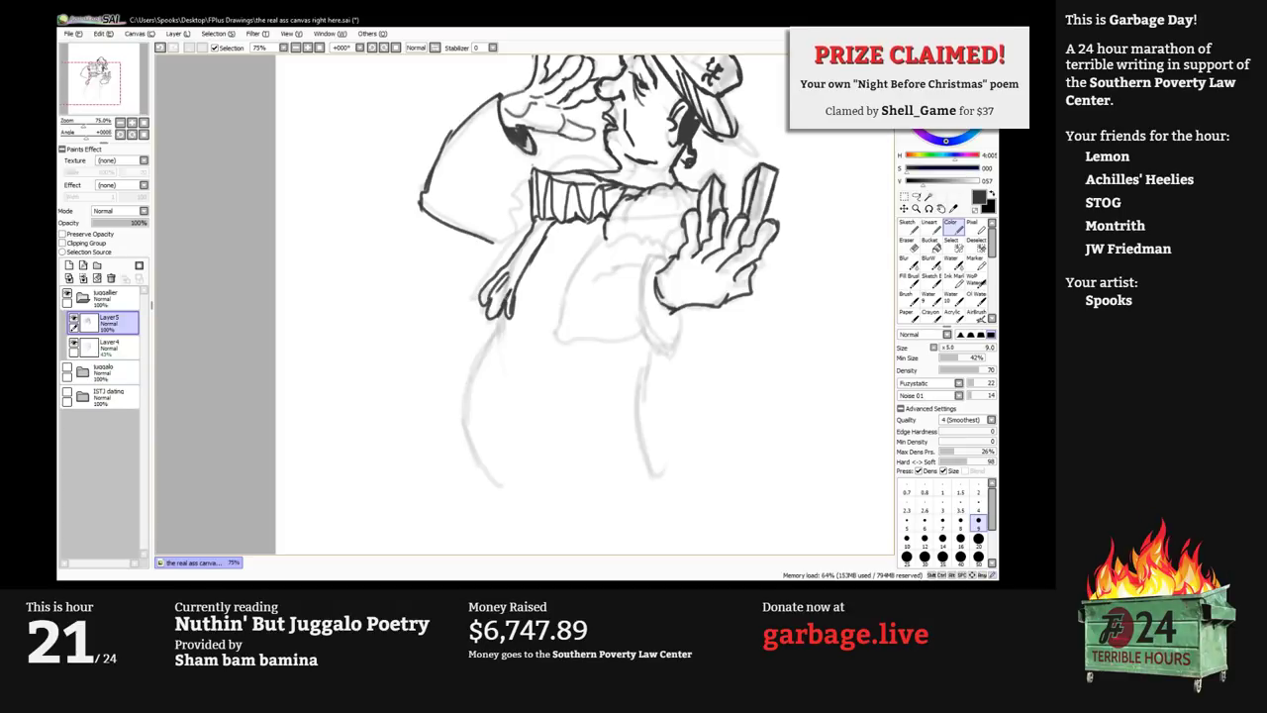
{"action": "left_click_drag", "start_coordinate": [485, 235], "coordinate": [493, 244]}
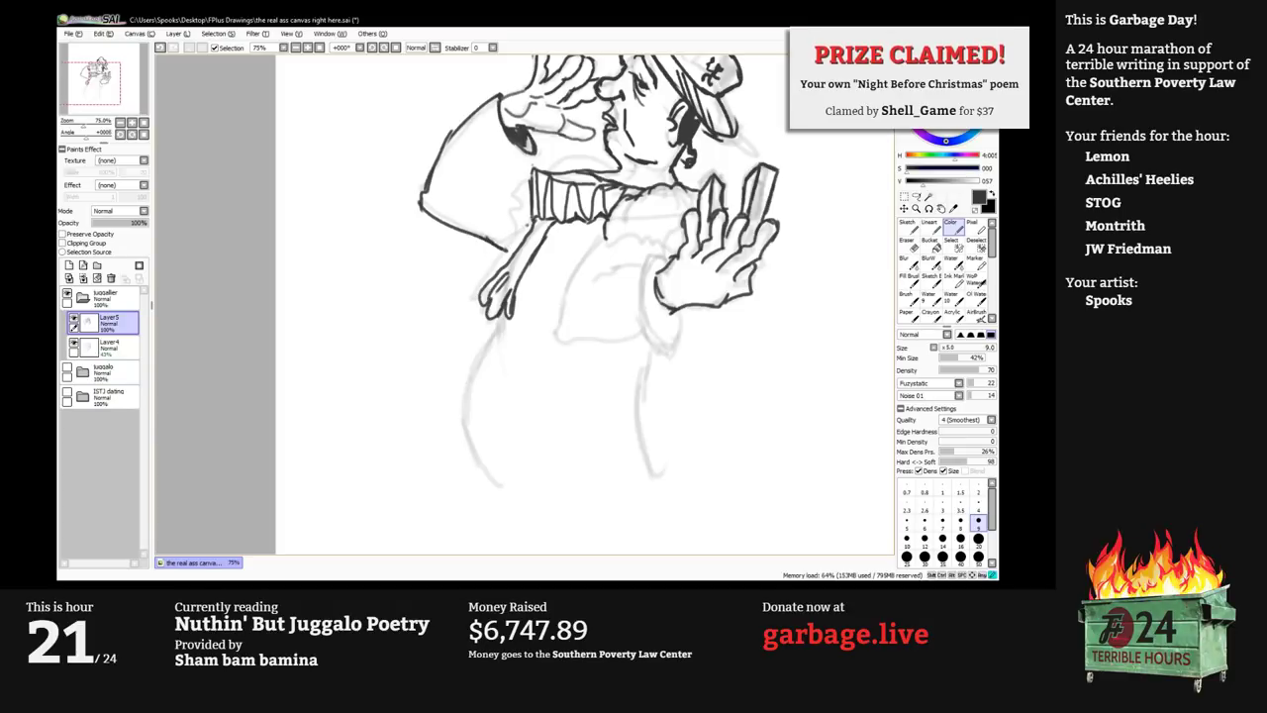
{"action": "left_click_drag", "start_coordinate": [516, 230], "coordinate": [505, 259]}
Draw the curved back line of the torso below the fringe with the brush at size 12.
{"action": "key", "text": "bracketright"}
{"action": "key", "text": "bracketright"}
{"action": "mouse_move", "coordinate": [500, 321]}
{"action": "left_mouse_down"}
{"action": "mouse_move", "coordinate": [467, 381]}
{"action": "mouse_move", "coordinate": [467, 430]}
{"action": "left_mouse_up"}
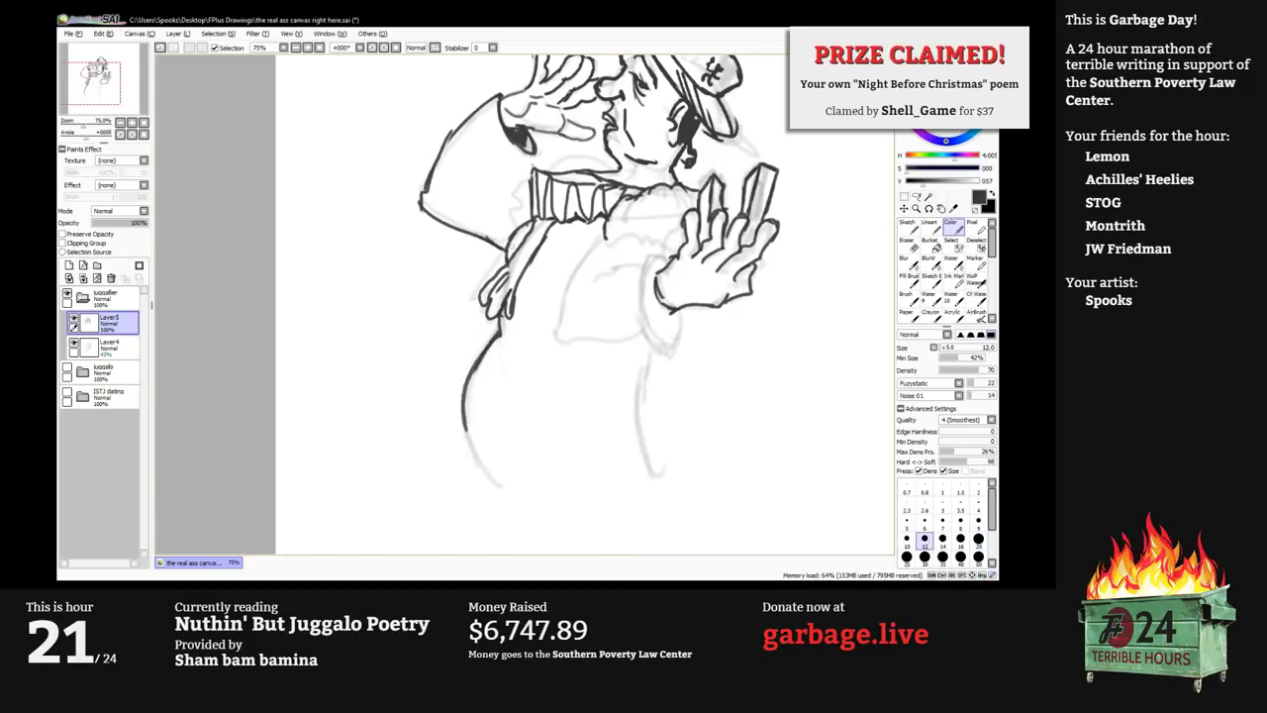
Draw the collar's ruffled side edge and the front arm's sleeve lines with a jagged cuff.
{"action": "mouse_move", "coordinate": [509, 223]}
{"action": "left_mouse_down"}
{"action": "mouse_move", "coordinate": [516, 307]}
{"action": "mouse_move", "coordinate": [535, 264]}
{"action": "left_mouse_up"}
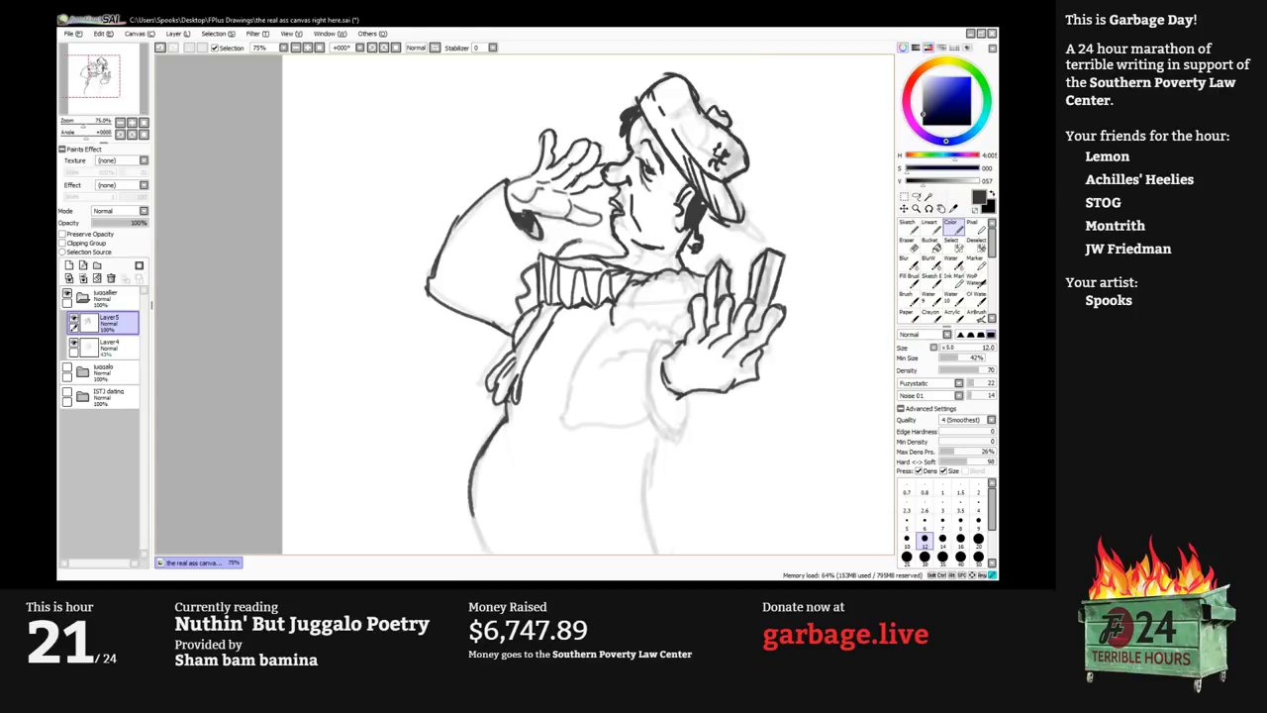
{"action": "left_click_drag", "start_coordinate": [606, 244], "coordinate": [625, 255]}
{"action": "mouse_move", "coordinate": [614, 316]}
{"action": "left_mouse_down"}
{"action": "mouse_move", "coordinate": [559, 308]}
{"action": "mouse_move", "coordinate": [555, 278]}
{"action": "mouse_move", "coordinate": [596, 305]}
{"action": "mouse_move", "coordinate": [595, 386]}
{"action": "mouse_move", "coordinate": [616, 398]}
{"action": "mouse_move", "coordinate": [627, 358]}
{"action": "mouse_move", "coordinate": [576, 386]}
{"action": "mouse_move", "coordinate": [522, 390]}
{"action": "mouse_move", "coordinate": [561, 281]}
{"action": "mouse_move", "coordinate": [624, 293]}
{"action": "left_mouse_up"}
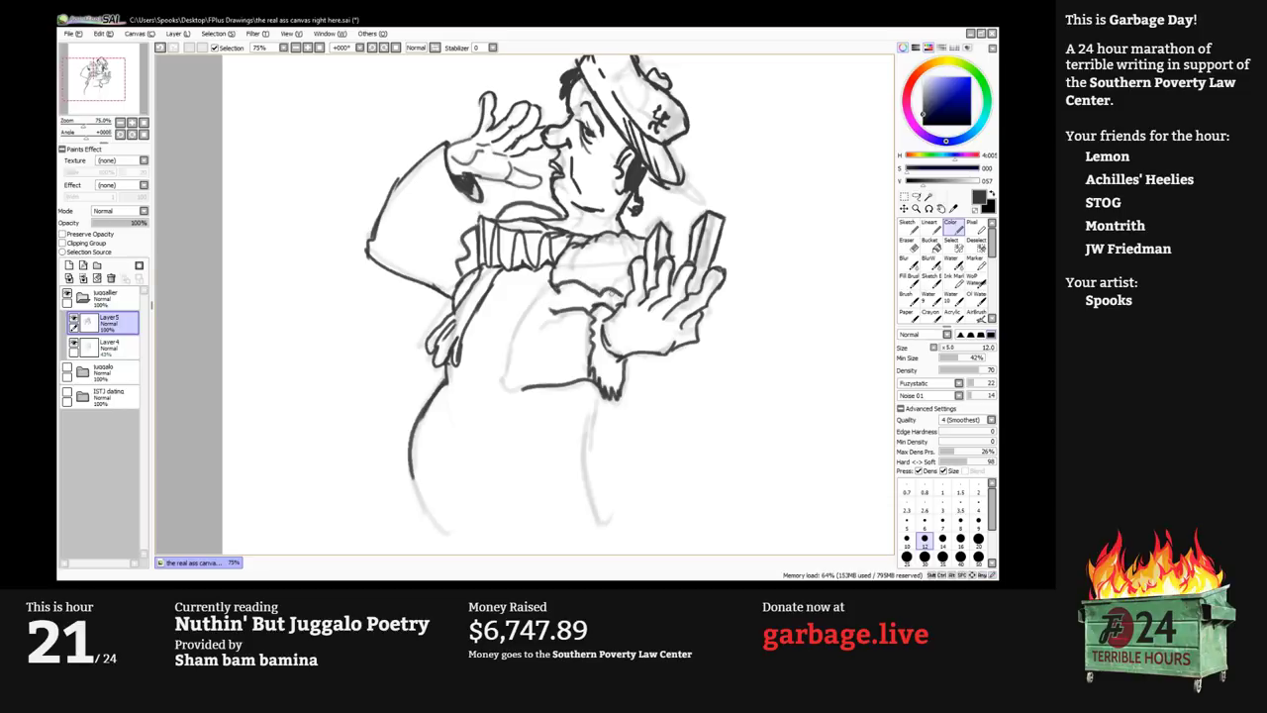
Outline the front sleeve's elbow edge and the torso's front line below the cuff.
{"action": "left_click_drag", "start_coordinate": [530, 309], "coordinate": [519, 389]}
{"action": "scroll", "coordinate": [553, 263], "scroll_direction": "down", "scroll_amount": 3}
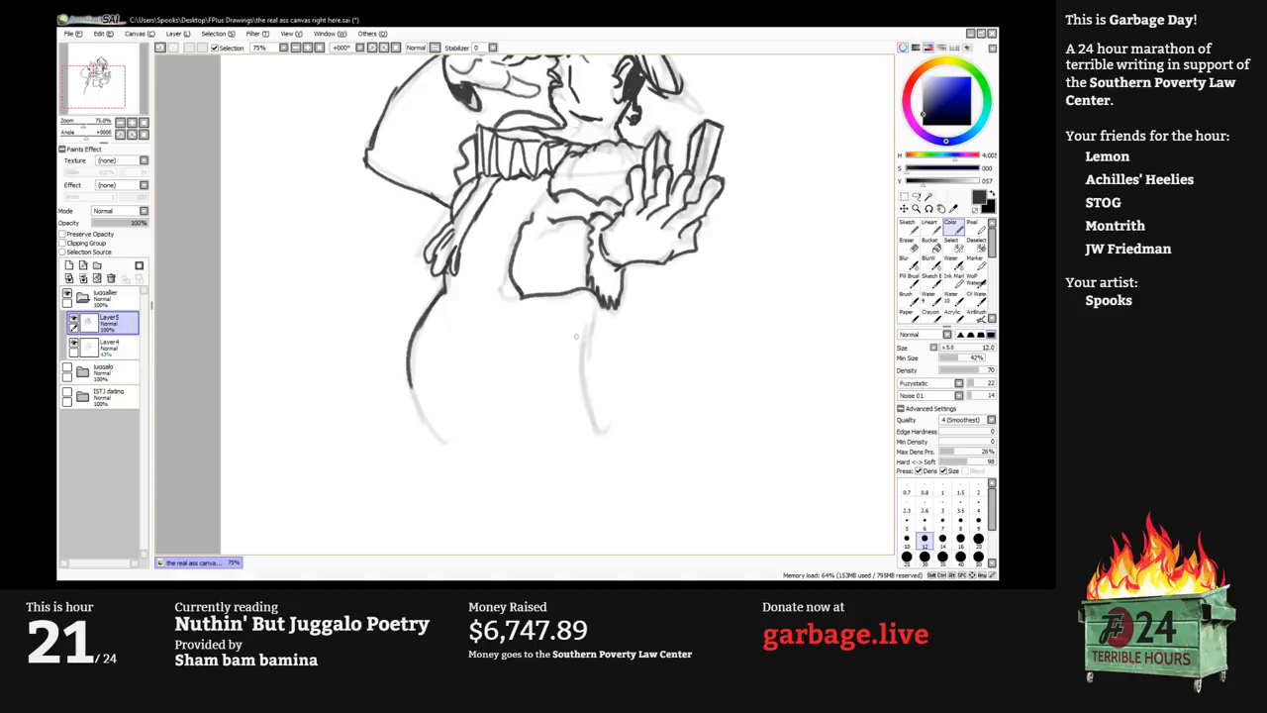
{"action": "left_click_drag", "start_coordinate": [598, 302], "coordinate": [586, 394]}
Hide the faded sketch layer and darken the raised hand's thumb line with the brush at size 9.
{"action": "scroll", "coordinate": [586, 394], "scroll_direction": "up", "scroll_amount": 4}
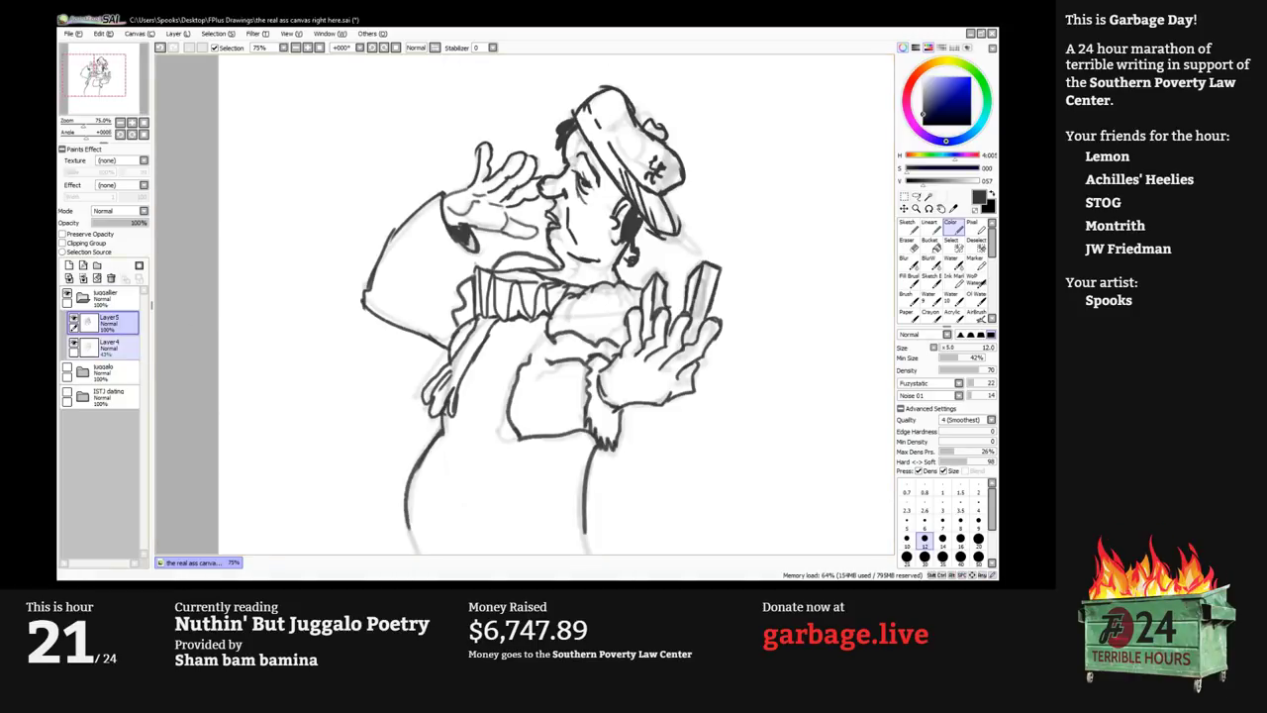
{"action": "scroll", "coordinate": [460, 199], "scroll_direction": "up", "scroll_amount": 1}
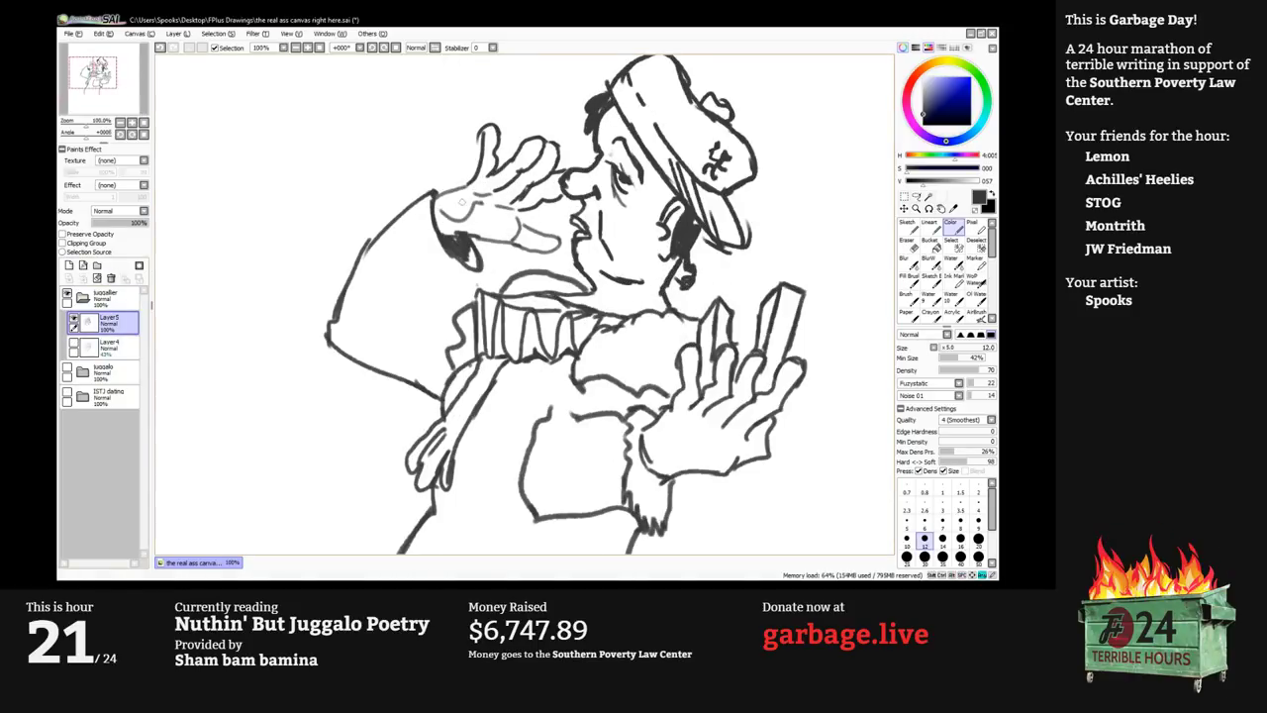
{"action": "key", "text": "bracketleft"}
{"action": "key", "text": "bracketleft"}
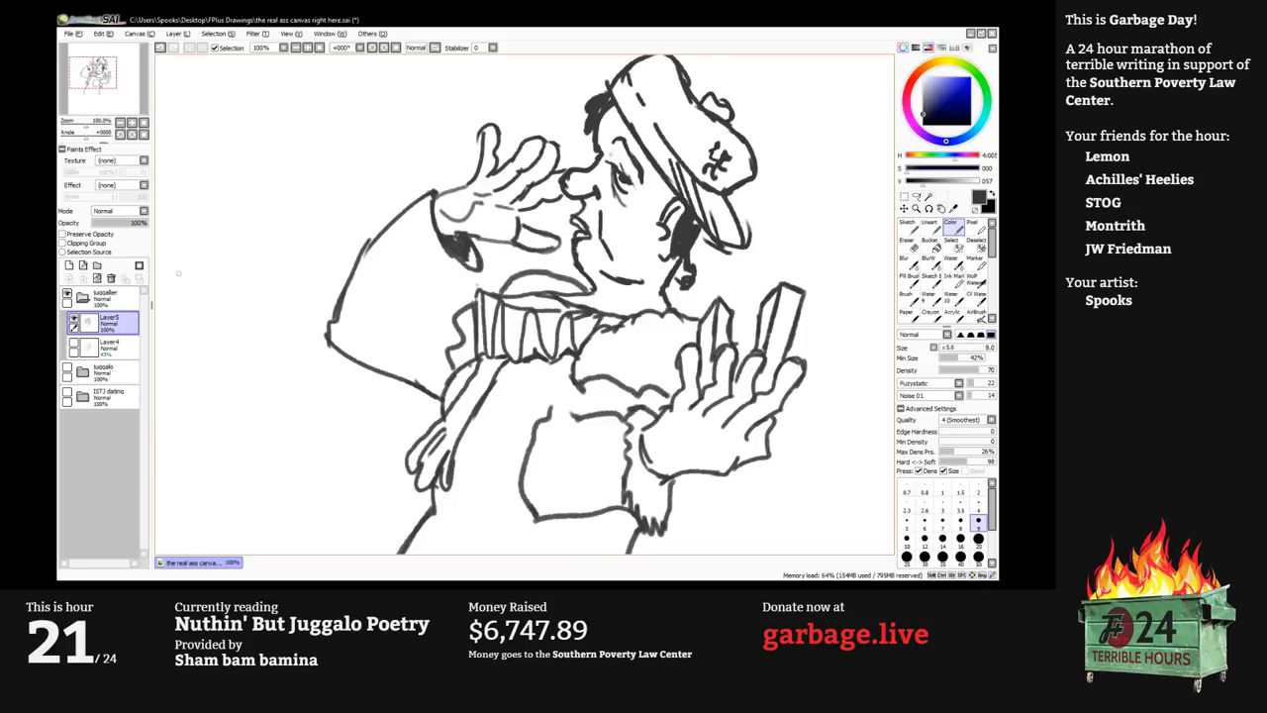
{"action": "scroll", "coordinate": [540, 247], "scroll_direction": "down", "scroll_amount": 1}
{"action": "left_click_drag", "start_coordinate": [292, 283], "coordinate": [268, 243]}
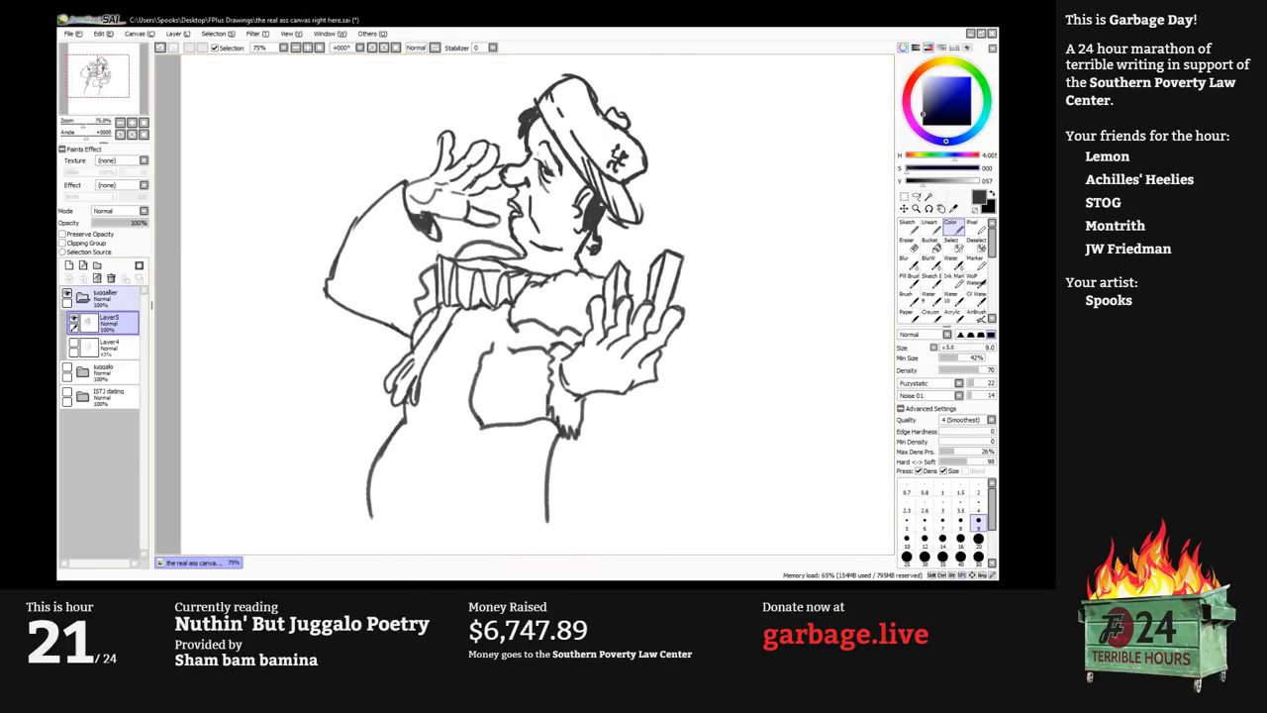
Add a new layer directly beneath the line-art layer and set the brush to a medium grey at size 100.
{"action": "left_click", "coordinate": [68, 266]}
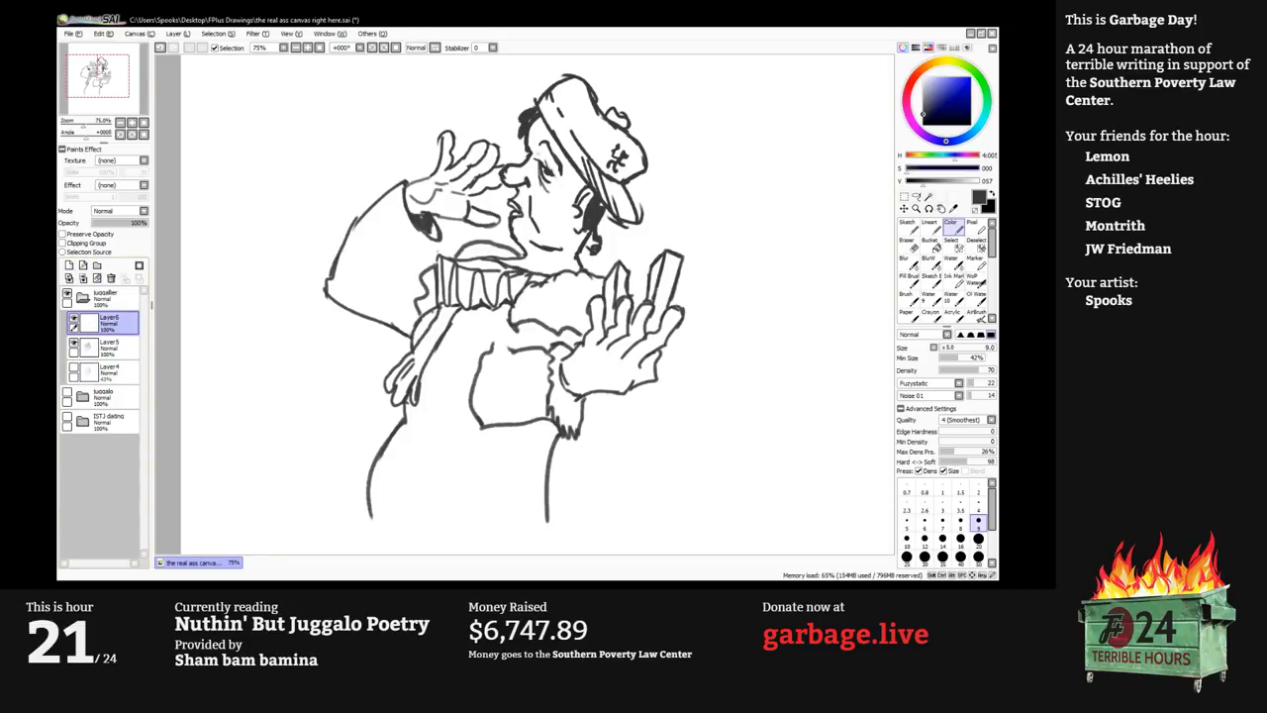
{"action": "left_click_drag", "start_coordinate": [104, 321], "coordinate": [104, 349]}
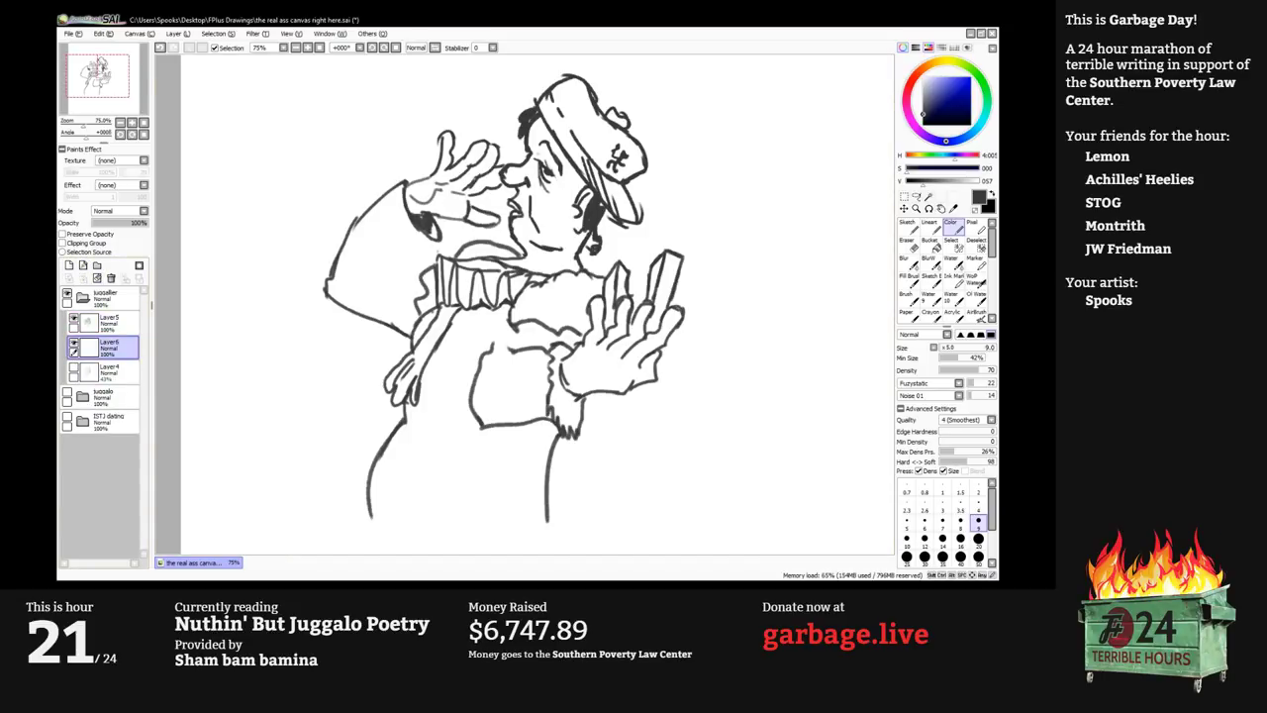
{"action": "left_click_drag", "start_coordinate": [933, 105], "coordinate": [923, 89]}
{"action": "key", "text": "bracketright"}
{"action": "key", "text": "bracketright"}
{"action": "key", "text": "bracketright"}
{"action": "key", "text": "bracketright"}
{"action": "key", "text": "bracketright"}
{"action": "key", "text": "bracketright"}
{"action": "key", "text": "bracketright"}
{"action": "key", "text": "bracketright"}
{"action": "key", "text": "bracketright"}
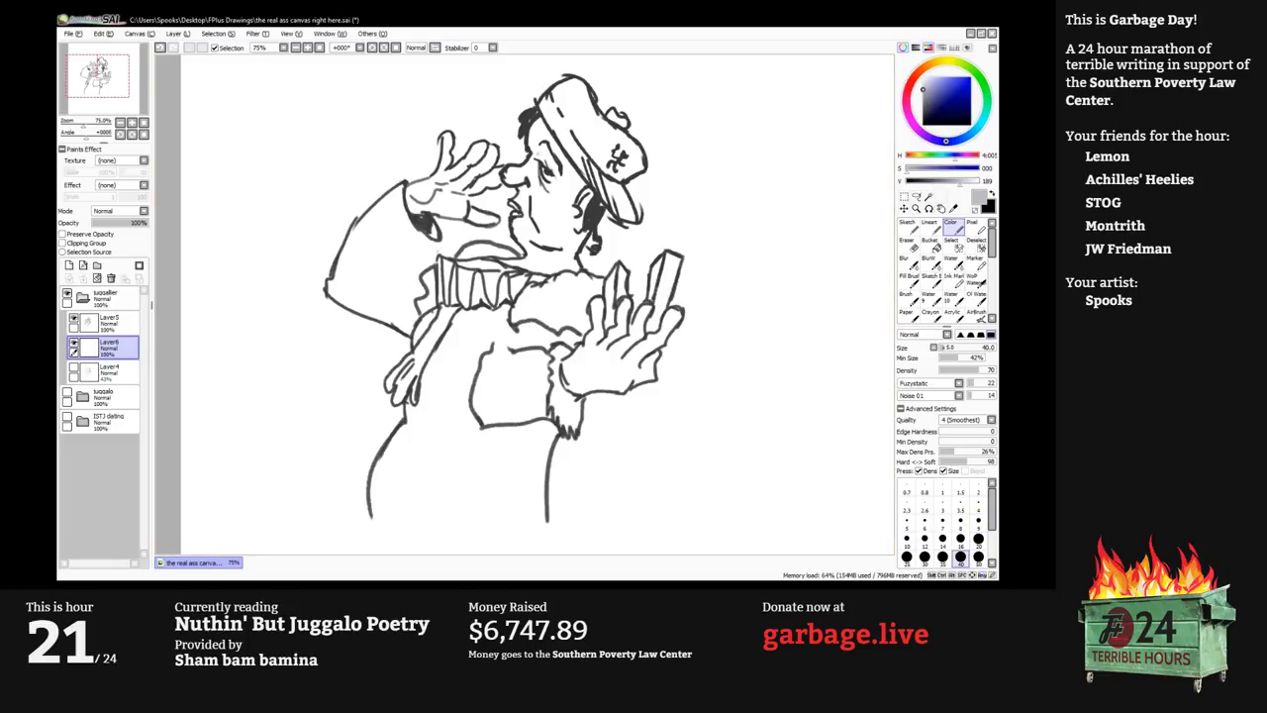
{"action": "left_click", "coordinate": [925, 104]}
{"action": "left_click", "coordinate": [924, 103]}
{"action": "key", "text": "bracketright"}
{"action": "key", "text": "bracketright"}
{"action": "key", "text": "bracketright"}
{"action": "key", "text": "bracketright"}
{"action": "key", "text": "bracketright"}
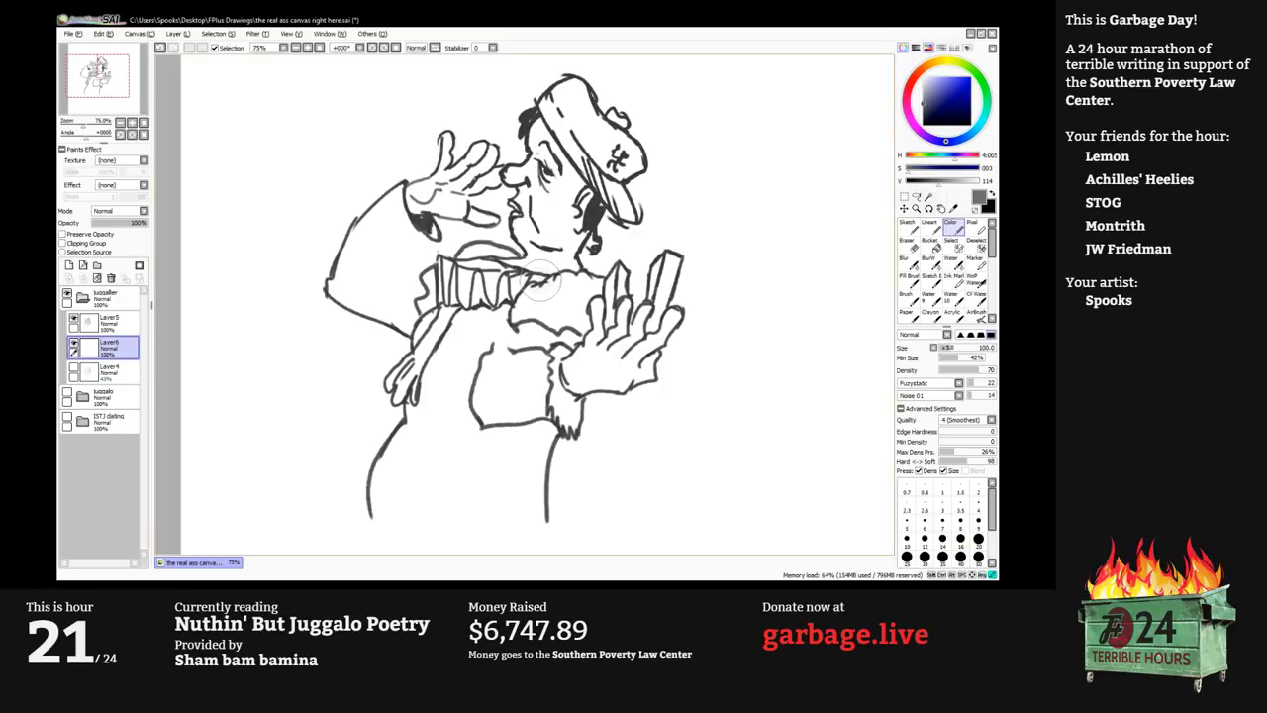
Fill the face, neck and the raised hand beside the face with medium grey of brightness 153, working down to brush size 40.
{"action": "mouse_move", "coordinate": [541, 283]}
{"action": "left_mouse_down"}
{"action": "mouse_move", "coordinate": [545, 208]}
{"action": "mouse_move", "coordinate": [554, 243]}
{"action": "mouse_move", "coordinate": [567, 223]}
{"action": "mouse_move", "coordinate": [549, 259]}
{"action": "mouse_move", "coordinate": [549, 134]}
{"action": "mouse_move", "coordinate": [578, 203]}
{"action": "mouse_move", "coordinate": [570, 124]}
{"action": "mouse_move", "coordinate": [593, 158]}
{"action": "mouse_move", "coordinate": [610, 139]}
{"action": "mouse_move", "coordinate": [555, 116]}
{"action": "mouse_move", "coordinate": [531, 206]}
{"action": "mouse_move", "coordinate": [539, 201]}
{"action": "mouse_move", "coordinate": [568, 270]}
{"action": "left_mouse_up"}
{"action": "left_click", "coordinate": [924, 96]}
{"action": "key", "text": "ctrl+z"}
{"action": "key", "text": "bracketleft"}
{"action": "key", "text": "bracketleft"}
{"action": "key", "text": "bracketleft"}
{"action": "key", "text": "bracketright"}
{"action": "left_click_drag", "start_coordinate": [407, 196], "coordinate": [492, 219]}
{"action": "key", "text": "bracketleft"}
{"action": "left_click_drag", "start_coordinate": [462, 168], "coordinate": [503, 174]}
{"action": "key", "text": "bracketleft"}
{"action": "key", "text": "bracketleft"}
{"action": "mouse_move", "coordinate": [426, 188]}
{"action": "left_mouse_down"}
{"action": "mouse_move", "coordinate": [444, 171]}
{"action": "mouse_move", "coordinate": [448, 134]}
{"action": "mouse_move", "coordinate": [426, 209]}
{"action": "left_mouse_up"}
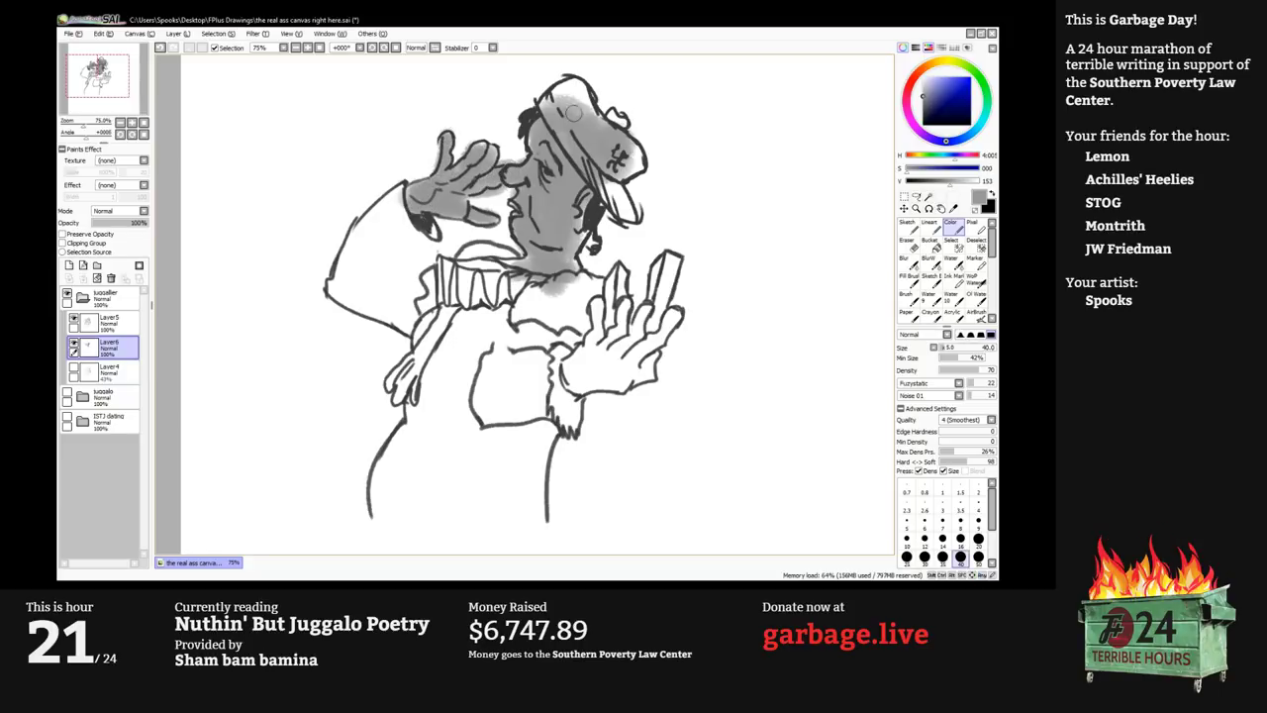
Fill the cap and the front raised hand with the same medium grey, enlarging the brush for the broad areas.
{"action": "key", "text": "bracketright"}
{"action": "key", "text": "bracketright"}
{"action": "mouse_move", "coordinate": [559, 112]}
{"action": "left_mouse_down"}
{"action": "mouse_move", "coordinate": [608, 126]}
{"action": "mouse_move", "coordinate": [617, 159]}
{"action": "mouse_move", "coordinate": [583, 183]}
{"action": "mouse_move", "coordinate": [587, 162]}
{"action": "mouse_move", "coordinate": [601, 159]}
{"action": "mouse_move", "coordinate": [549, 288]}
{"action": "mouse_move", "coordinate": [534, 262]}
{"action": "mouse_move", "coordinate": [528, 288]}
{"action": "mouse_move", "coordinate": [555, 228]}
{"action": "mouse_move", "coordinate": [566, 241]}
{"action": "mouse_move", "coordinate": [545, 287]}
{"action": "left_mouse_up"}
{"action": "key", "text": "bracketright"}
{"action": "key", "text": "bracketright"}
{"action": "mouse_move", "coordinate": [606, 345]}
{"action": "left_mouse_down"}
{"action": "mouse_move", "coordinate": [574, 366]}
{"action": "mouse_move", "coordinate": [604, 376]}
{"action": "mouse_move", "coordinate": [584, 364]}
{"action": "mouse_move", "coordinate": [661, 339]}
{"action": "mouse_move", "coordinate": [675, 315]}
{"action": "mouse_move", "coordinate": [594, 327]}
{"action": "mouse_move", "coordinate": [581, 356]}
{"action": "mouse_move", "coordinate": [660, 304]}
{"action": "mouse_move", "coordinate": [657, 266]}
{"action": "mouse_move", "coordinate": [655, 297]}
{"action": "mouse_move", "coordinate": [621, 291]}
{"action": "left_mouse_up"}
Paint the two rectangular blocks rising behind the front hand's fingers in a lighter grey with a smaller brush.
{"action": "key", "text": "bracketleft"}
{"action": "key", "text": "bracketleft"}
{"action": "key", "text": "bracketleft"}
{"action": "left_click", "coordinate": [957, 182]}
{"action": "key", "text": "bracketleft"}
{"action": "key", "text": "bracketleft"}
{"action": "left_click", "coordinate": [961, 181]}
{"action": "left_click", "coordinate": [966, 181]}
{"action": "left_click", "coordinate": [636, 317], "text": "alt"}
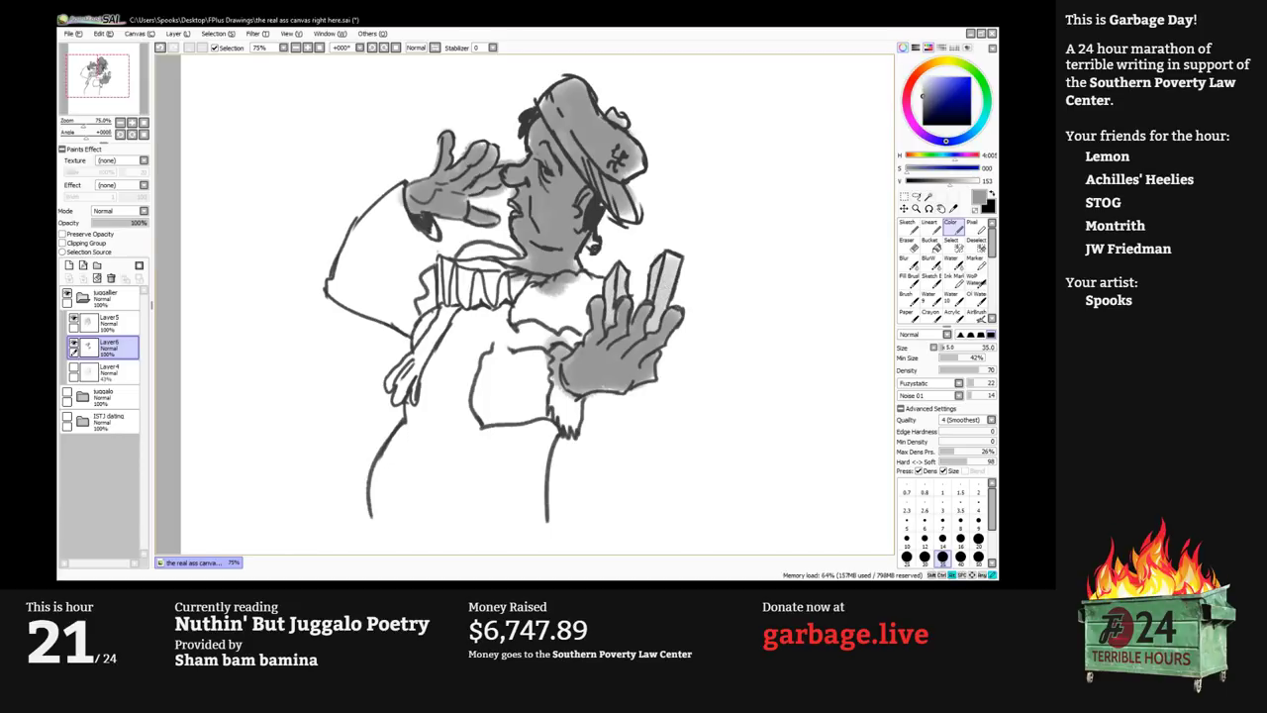
{"action": "key", "text": "bracketright"}
{"action": "key", "text": "bracketright"}
{"action": "left_click", "coordinate": [540, 276], "text": "alt"}
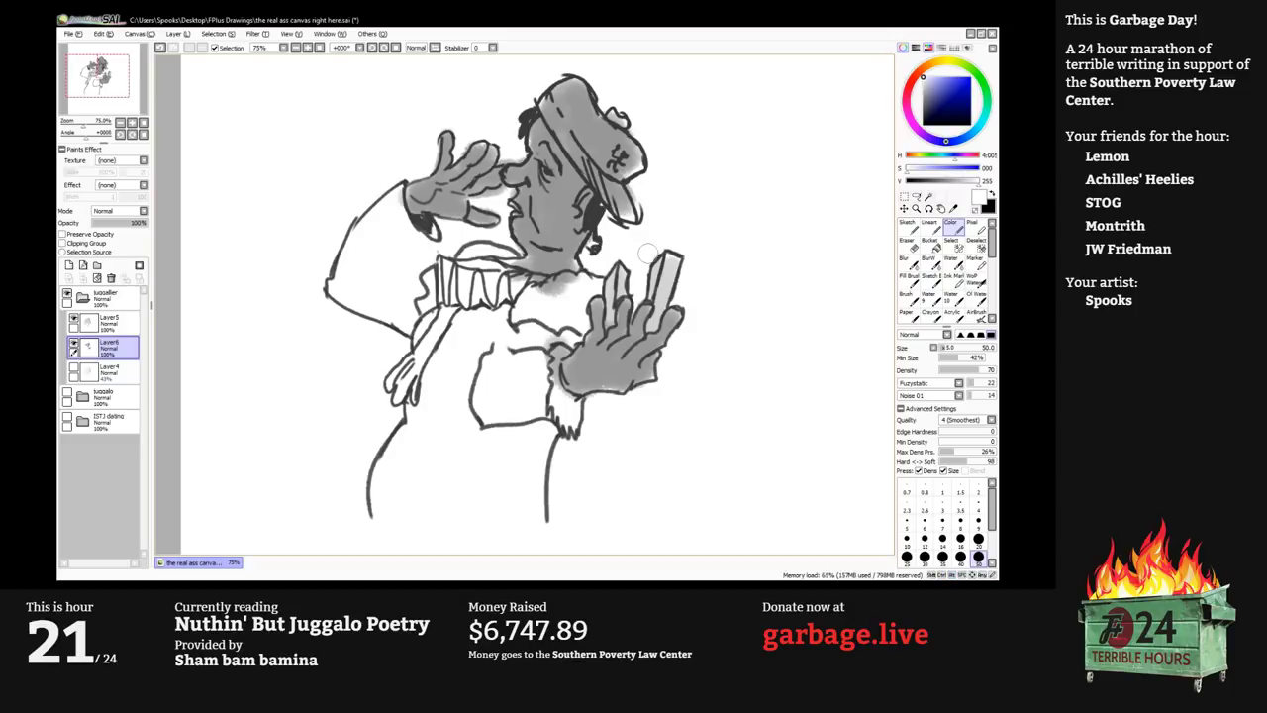
{"action": "left_click", "coordinate": [648, 253], "text": "alt"}
Paint the torso and front sleeve in dark reddish brown with a large brush.
{"action": "left_click_drag", "start_coordinate": [951, 105], "coordinate": [942, 99]}
{"action": "key", "text": "bracketright"}
{"action": "key", "text": "bracketright"}
{"action": "mouse_move", "coordinate": [525, 297]}
{"action": "left_mouse_down"}
{"action": "mouse_move", "coordinate": [545, 312]}
{"action": "mouse_move", "coordinate": [600, 282]}
{"action": "mouse_move", "coordinate": [564, 332]}
{"action": "mouse_move", "coordinate": [509, 332]}
{"action": "mouse_move", "coordinate": [535, 325]}
{"action": "mouse_move", "coordinate": [566, 281]}
{"action": "mouse_move", "coordinate": [461, 465]}
{"action": "left_mouse_up"}
{"action": "left_click", "coordinate": [935, 100]}
{"action": "left_click", "coordinate": [537, 307], "text": "alt"}
{"action": "key", "text": "bracketright"}
{"action": "key", "text": "bracketright"}
{"action": "key", "text": "bracketright"}
{"action": "key", "text": "bracketright"}
{"action": "key", "text": "bracketright"}
{"action": "key", "text": "bracketright"}
{"action": "mouse_move", "coordinate": [535, 391]}
{"action": "left_mouse_down"}
{"action": "mouse_move", "coordinate": [506, 375]}
{"action": "mouse_move", "coordinate": [503, 490]}
{"action": "mouse_move", "coordinate": [416, 490]}
{"action": "mouse_move", "coordinate": [424, 503]}
{"action": "left_mouse_up"}
Extend the reddish brown over the back sleeve, collar and front cuff, reducing the brush to size 70.
{"action": "key", "text": "bracketleft"}
{"action": "key", "text": "bracketleft"}
{"action": "mouse_move", "coordinate": [392, 272]}
{"action": "left_mouse_down"}
{"action": "mouse_move", "coordinate": [419, 313]}
{"action": "mouse_move", "coordinate": [389, 253]}
{"action": "mouse_move", "coordinate": [396, 223]}
{"action": "mouse_move", "coordinate": [368, 239]}
{"action": "mouse_move", "coordinate": [386, 312]}
{"action": "mouse_move", "coordinate": [486, 287]}
{"action": "mouse_move", "coordinate": [485, 259]}
{"action": "left_mouse_up"}
{"action": "key", "text": "bracketleft"}
{"action": "key", "text": "bracketleft"}
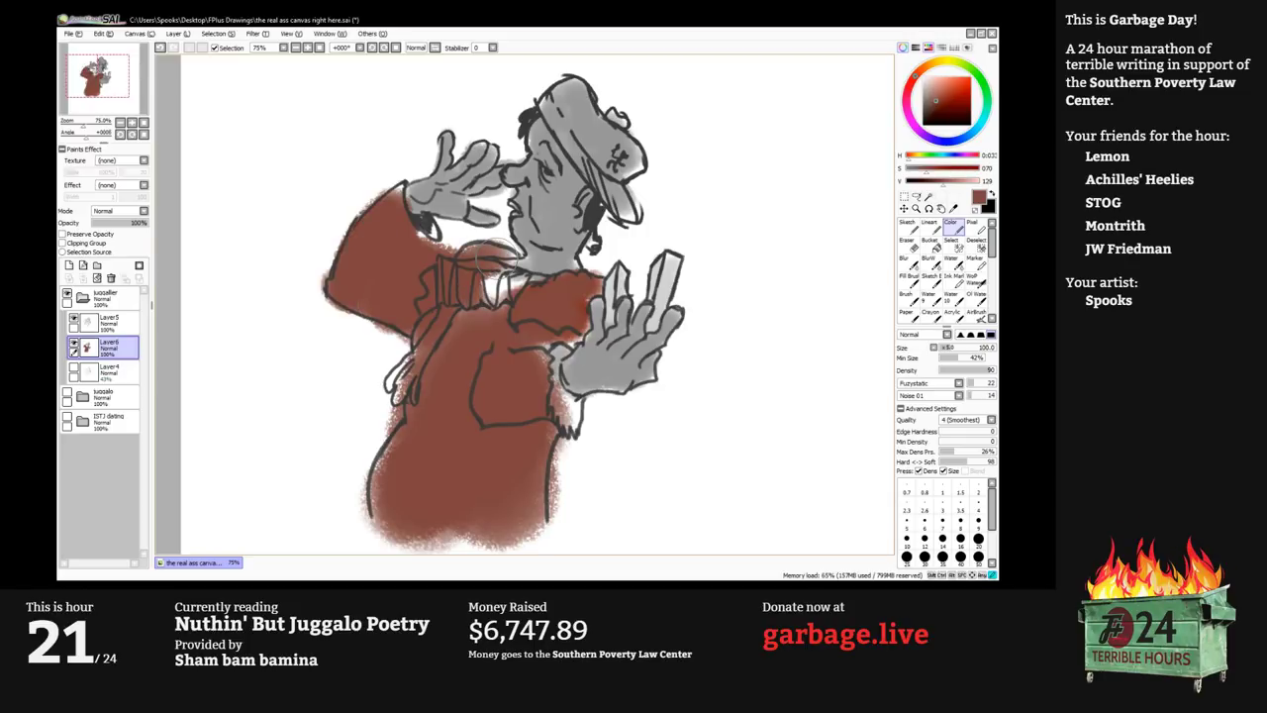
{"action": "key", "text": "bracketleft"}
{"action": "key", "text": "bracketleft"}
{"action": "mouse_move", "coordinate": [485, 257]}
{"action": "left_mouse_down"}
{"action": "mouse_move", "coordinate": [495, 297]}
{"action": "mouse_move", "coordinate": [559, 366]}
{"action": "mouse_move", "coordinate": [540, 374]}
{"action": "left_mouse_up"}
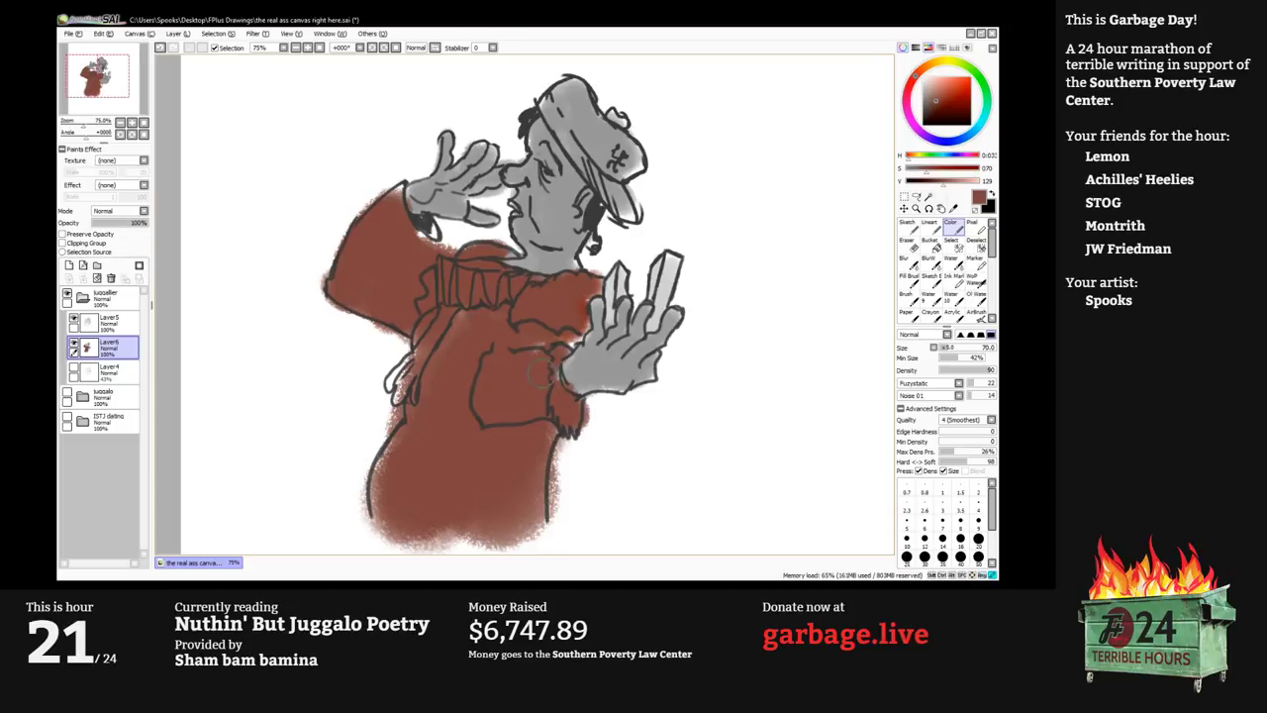
Paint the pleated collar and the front hand's jagged cuff pale yellow.
{"action": "right_click", "coordinate": [665, 293]}
{"action": "left_click", "coordinate": [945, 61]}
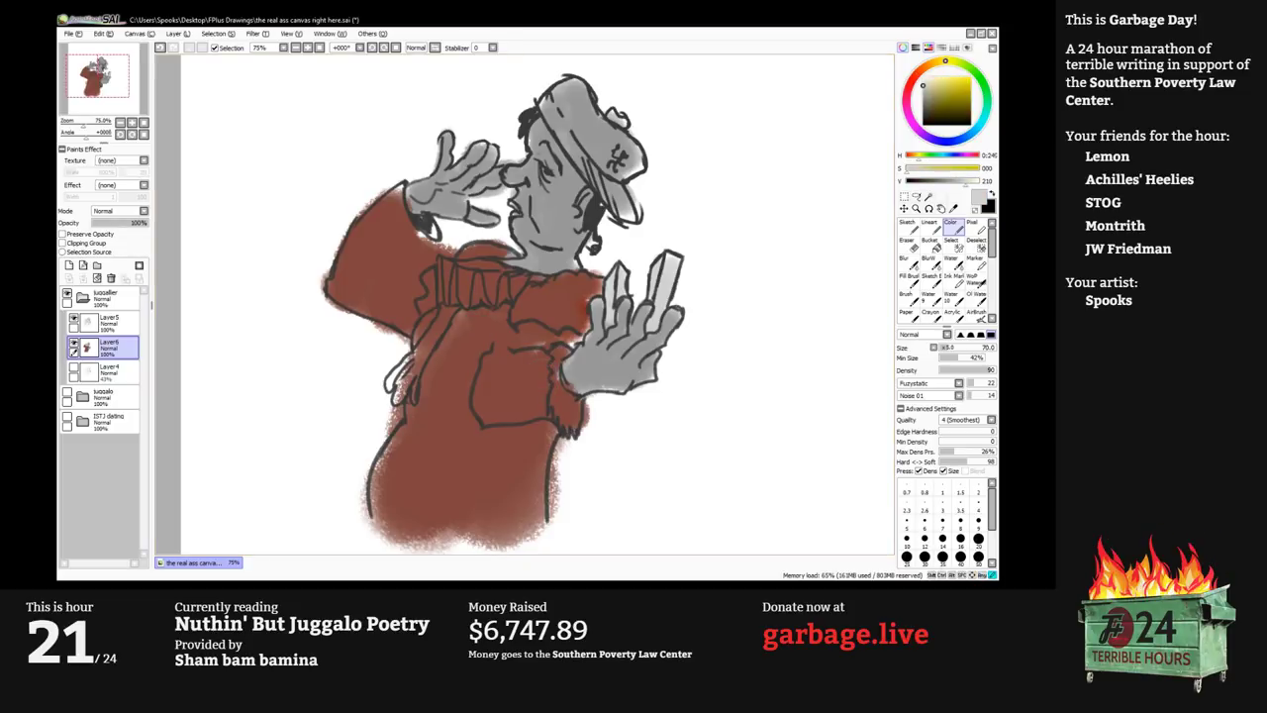
{"action": "left_click", "coordinate": [933, 78]}
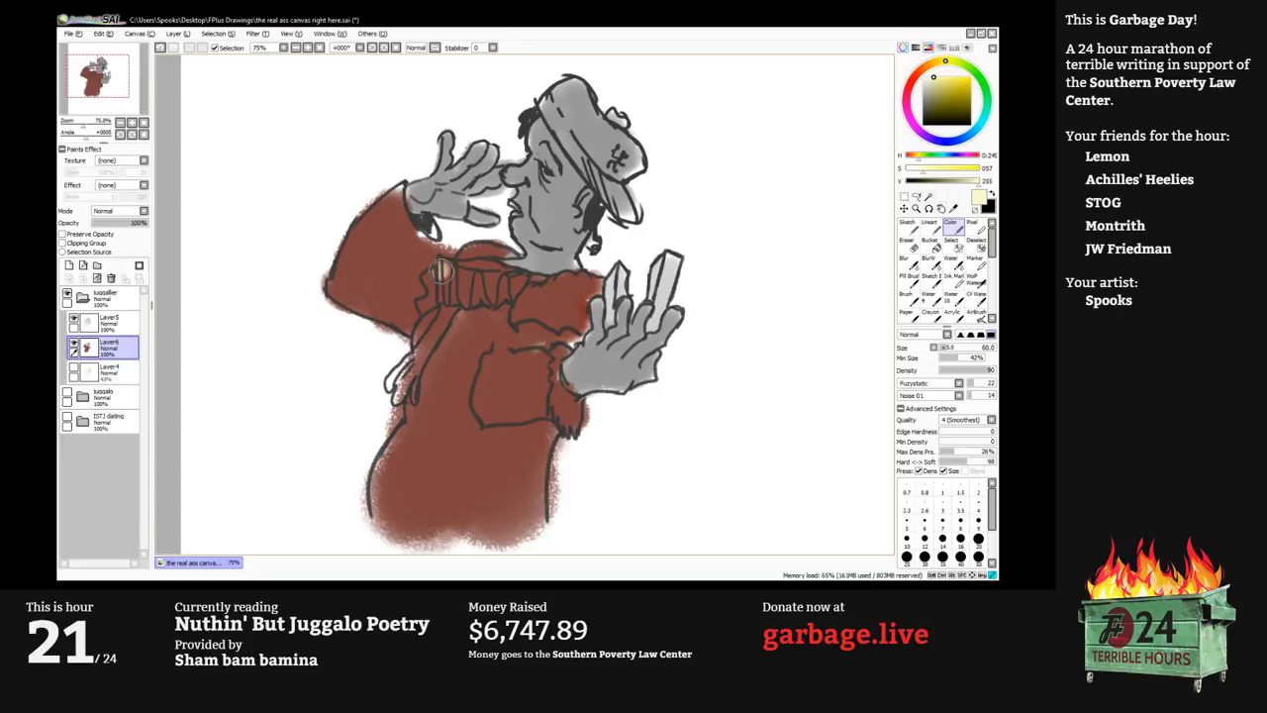
{"action": "left_click_drag", "start_coordinate": [441, 270], "coordinate": [517, 285]}
{"action": "left_click", "coordinate": [960, 557]}
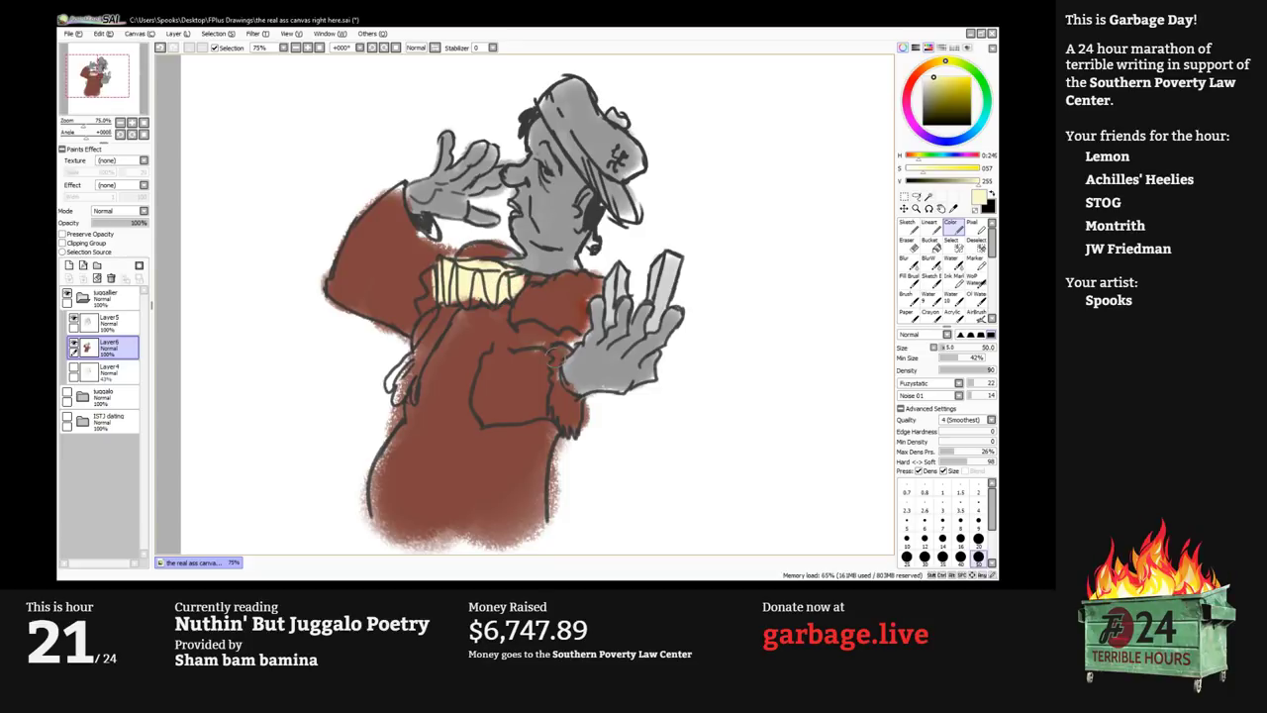
{"action": "left_click_drag", "start_coordinate": [555, 349], "coordinate": [574, 424]}
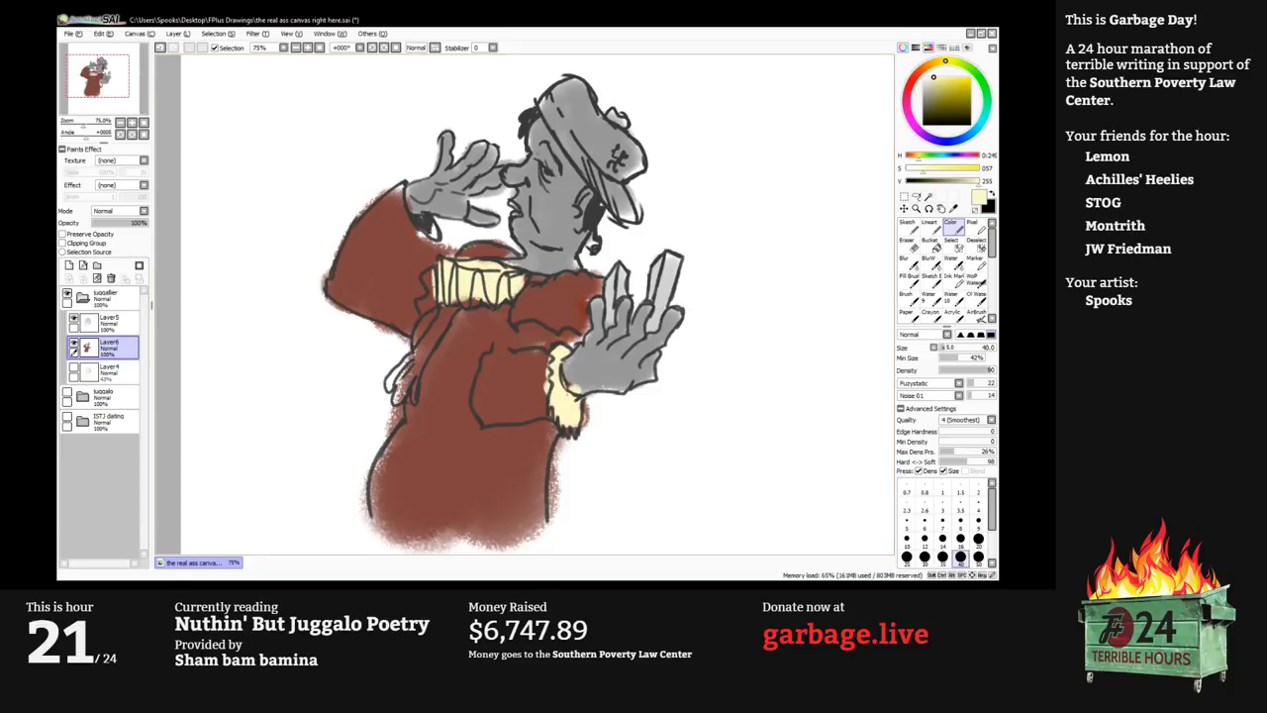
Color the puffed front shoulder and the ruffle behind the collar dusty pink, finishing with the brush at size 40.
{"action": "right_click", "coordinate": [586, 414]}
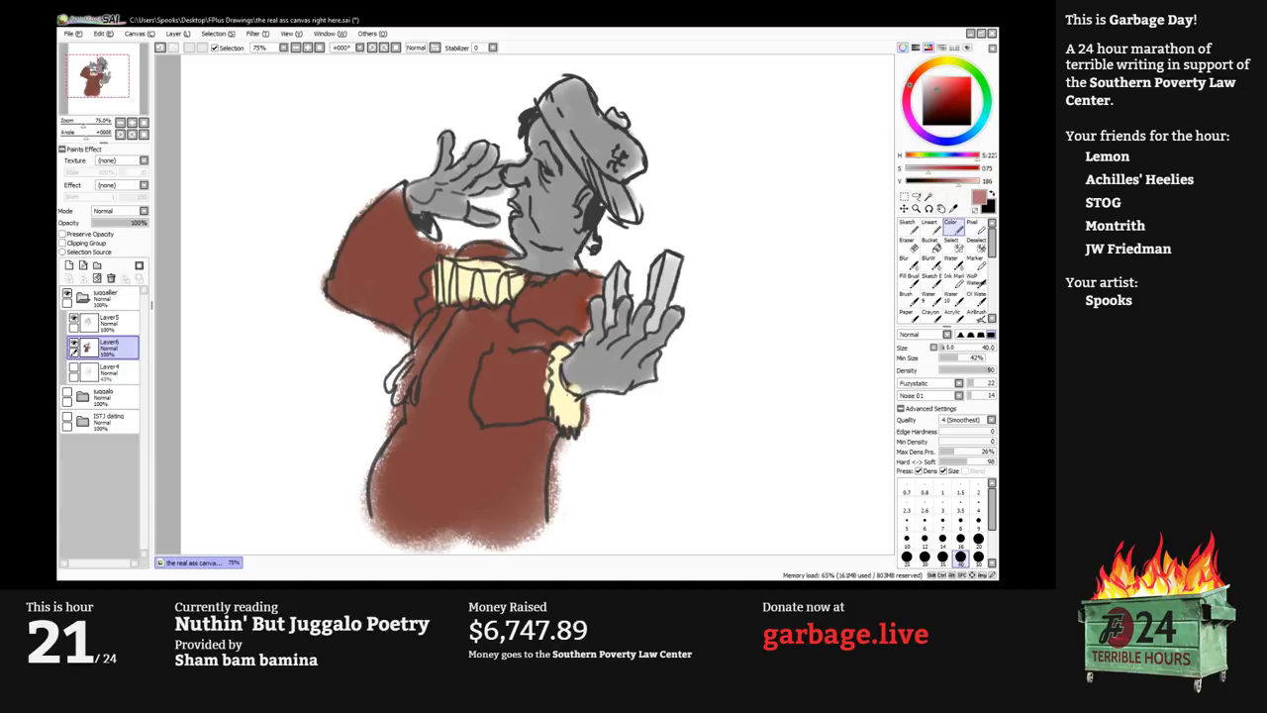
{"action": "key", "text": "bracketright"}
{"action": "key", "text": "bracketright"}
{"action": "mouse_move", "coordinate": [528, 297]}
{"action": "left_mouse_down"}
{"action": "mouse_move", "coordinate": [500, 347]}
{"action": "mouse_move", "coordinate": [592, 282]}
{"action": "mouse_move", "coordinate": [545, 303]}
{"action": "mouse_move", "coordinate": [569, 323]}
{"action": "left_mouse_up"}
{"action": "key", "text": "bracketleft"}
{"action": "key", "text": "bracketleft"}
{"action": "left_click_drag", "start_coordinate": [477, 253], "coordinate": [515, 254]}
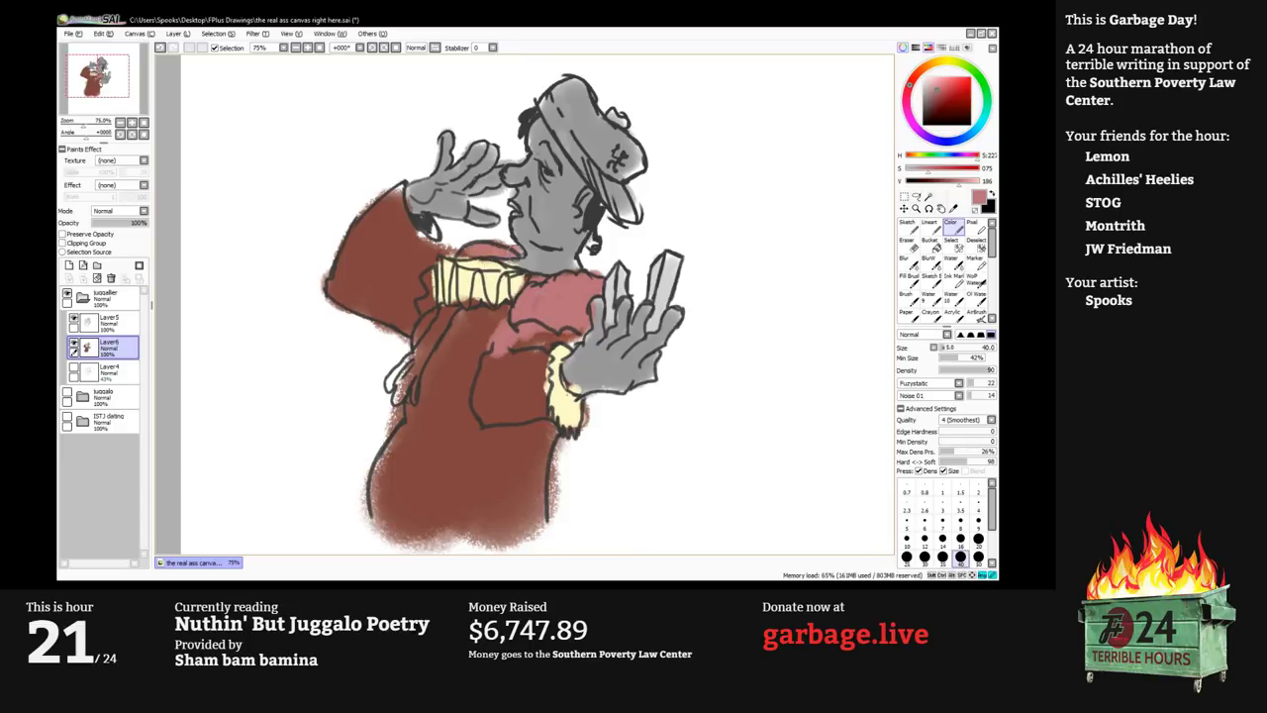
Paint the hanging fringe below the collar pale yellow and brush soft purple patches over the lower torso.
{"action": "left_click", "coordinate": [428, 289], "text": "alt"}
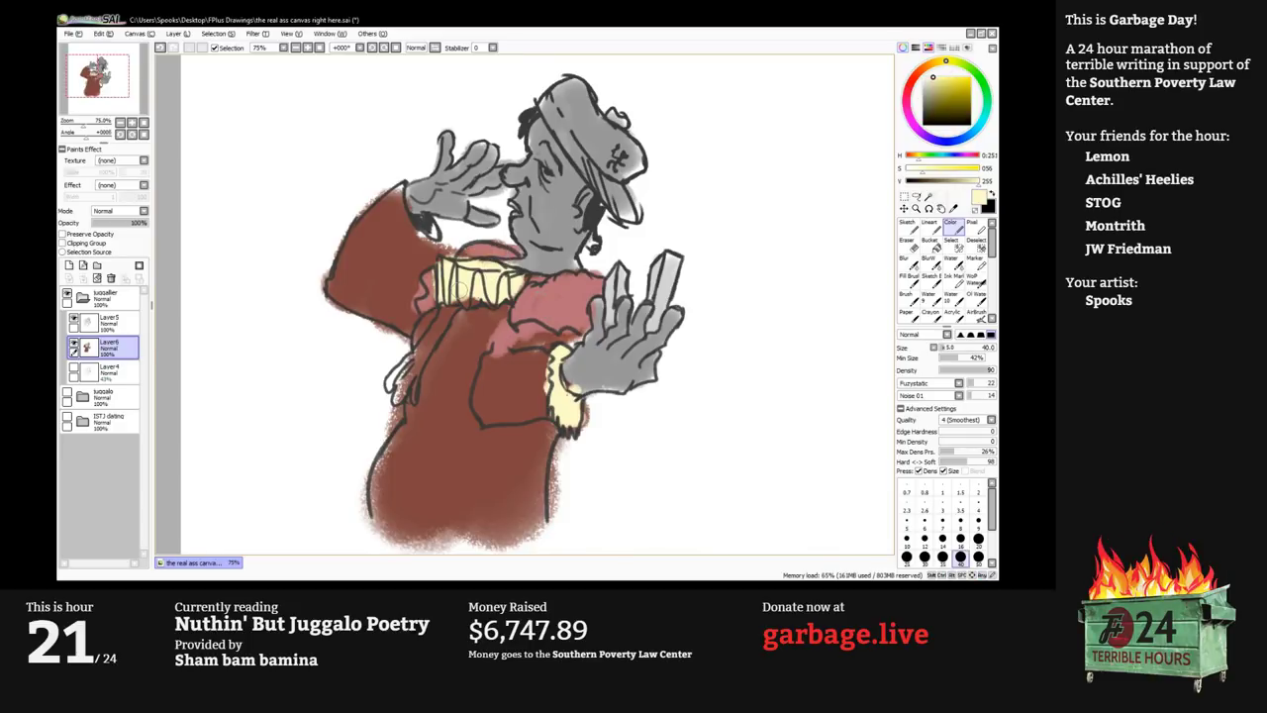
{"action": "left_click_drag", "start_coordinate": [424, 322], "coordinate": [396, 376]}
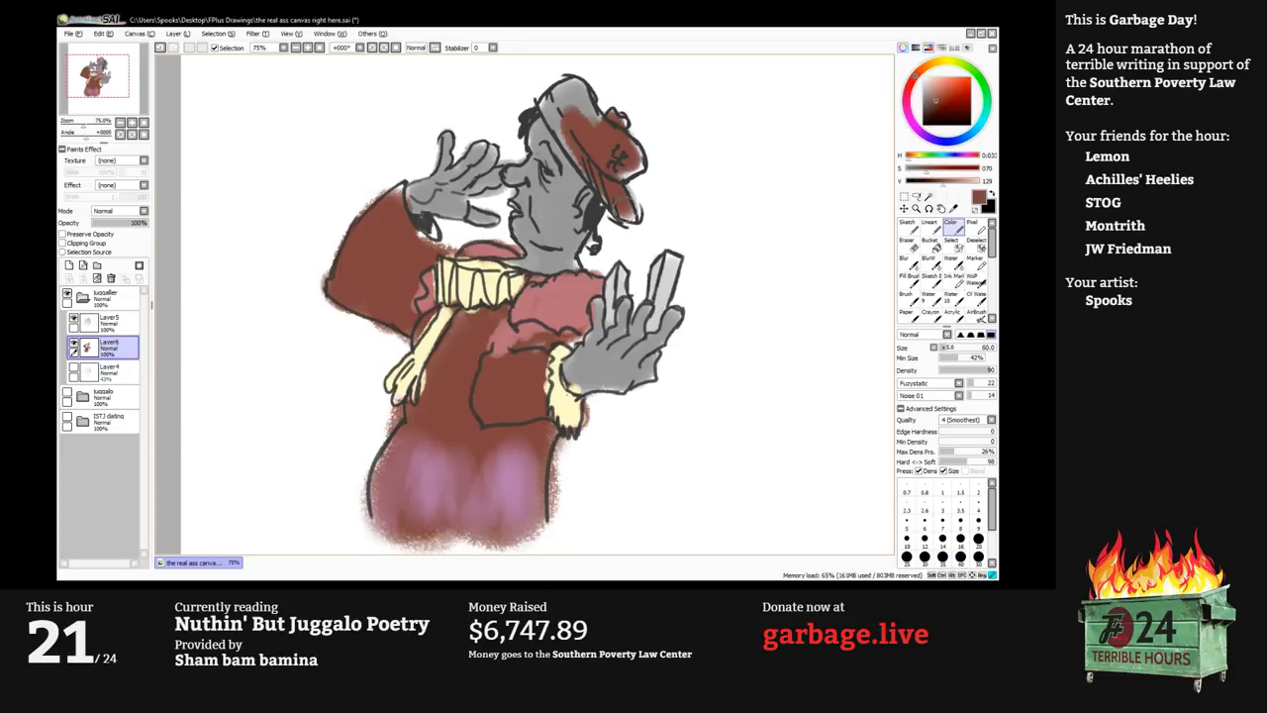
Cover the cap in dark reddish brown and lighten the face with a pale grey.
{"action": "left_click_drag", "start_coordinate": [598, 126], "coordinate": [620, 118]}
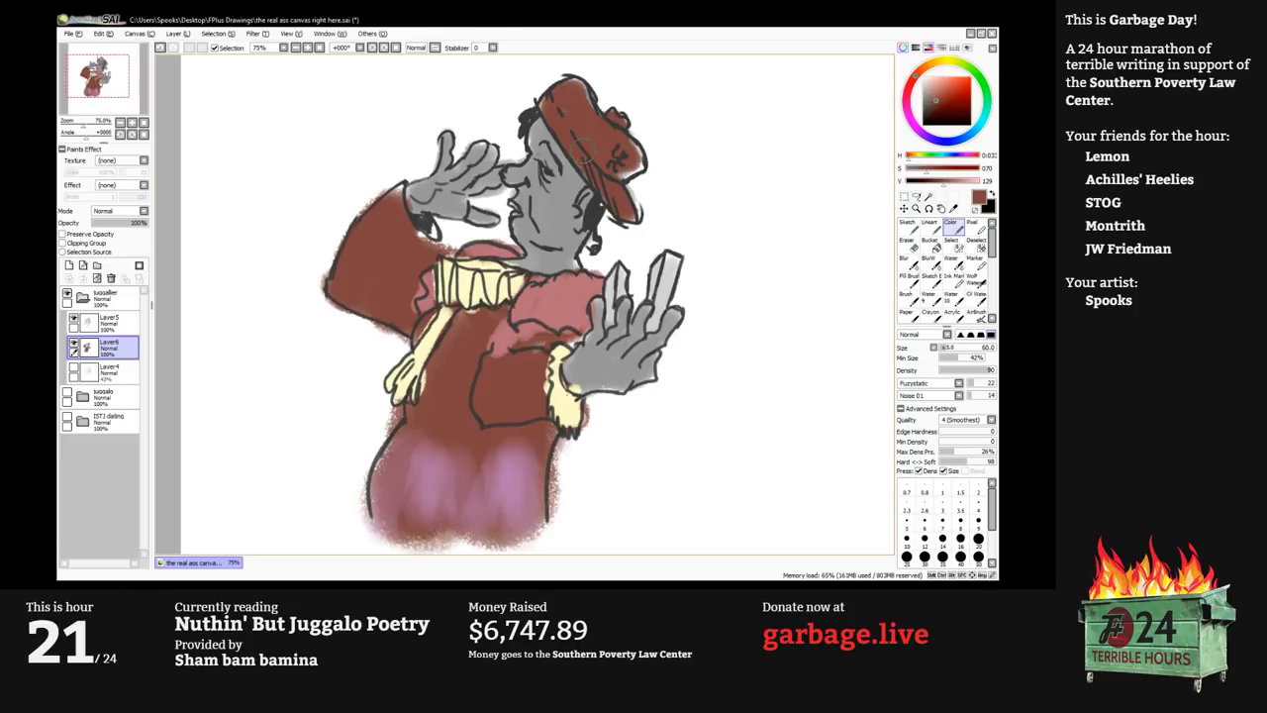
{"action": "left_click", "coordinate": [924, 78]}
{"action": "left_click_drag", "start_coordinate": [923, 79], "coordinate": [923, 82]}
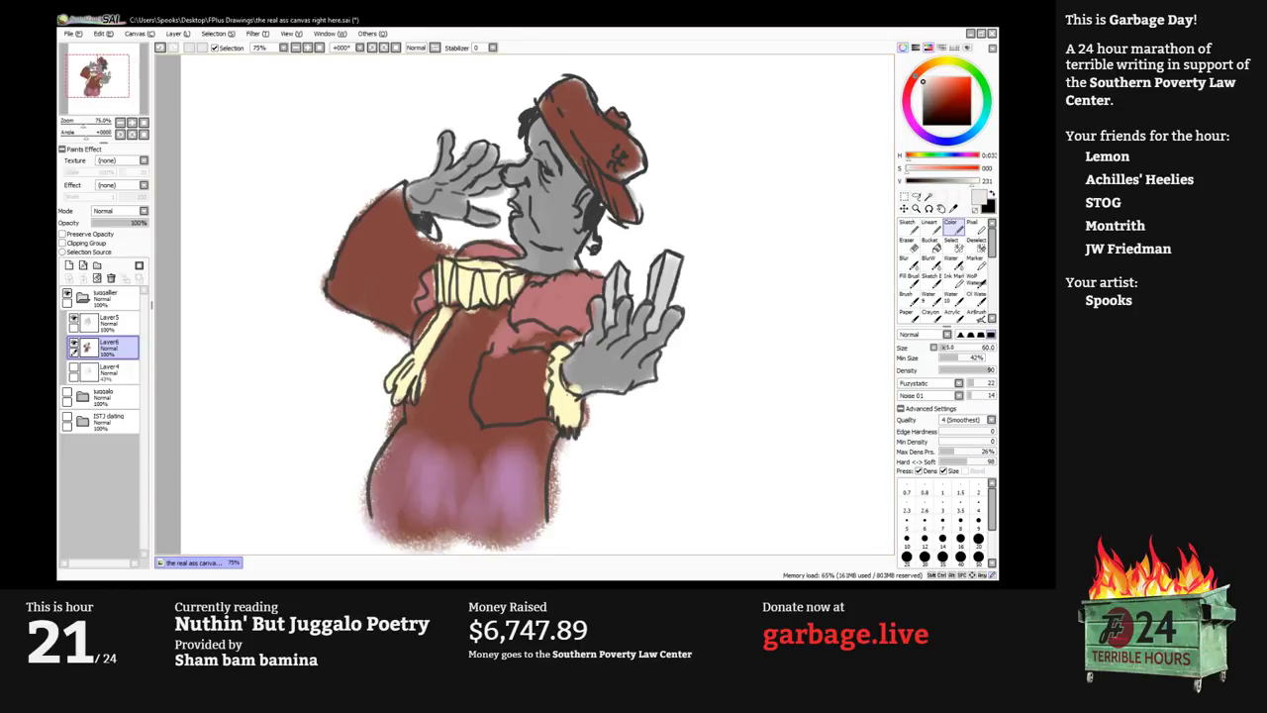
{"action": "key", "text": "bracketleft"}
{"action": "key", "text": "bracketleft"}
{"action": "mouse_move", "coordinate": [533, 138]}
{"action": "left_mouse_down"}
{"action": "mouse_move", "coordinate": [511, 176]}
{"action": "mouse_move", "coordinate": [543, 148]}
{"action": "mouse_move", "coordinate": [547, 176]}
{"action": "mouse_move", "coordinate": [519, 223]}
{"action": "mouse_move", "coordinate": [544, 237]}
{"action": "left_mouse_up"}
{"action": "key", "text": "bracketright"}
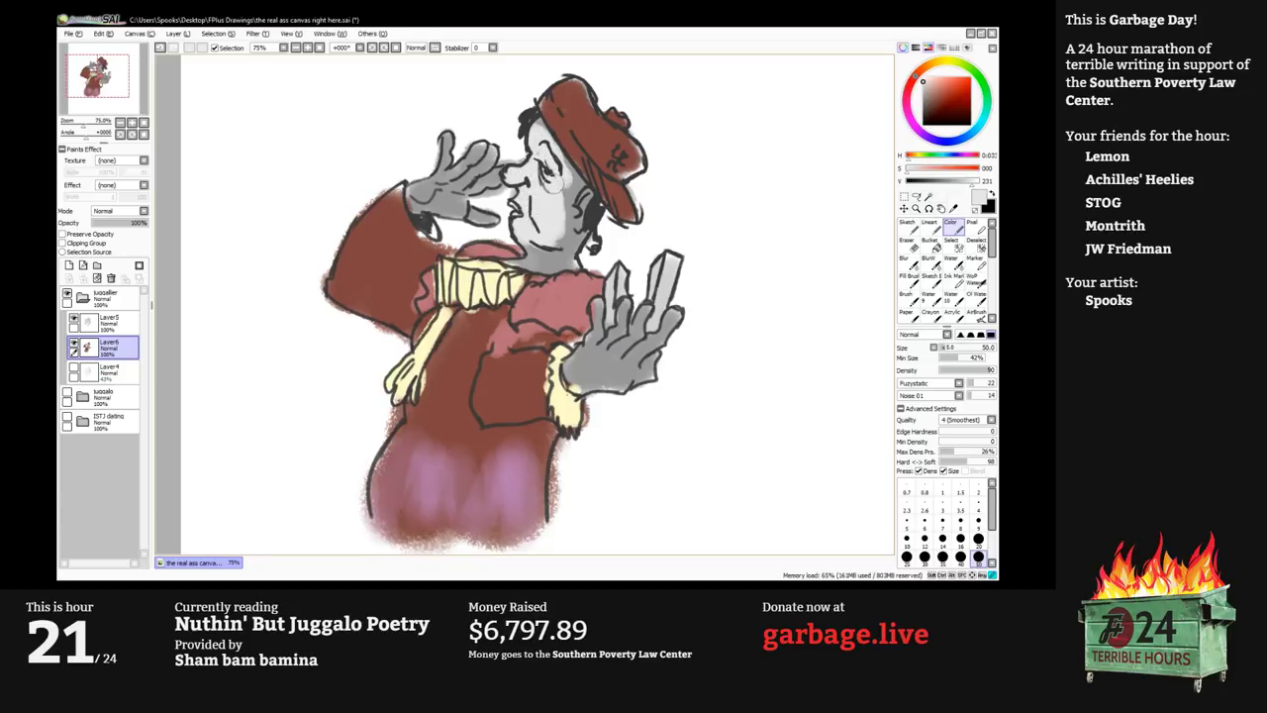
Even out the pale grey across the cheek, jaw and temple with the brush at size 50.
{"action": "key", "text": "bracketleft"}
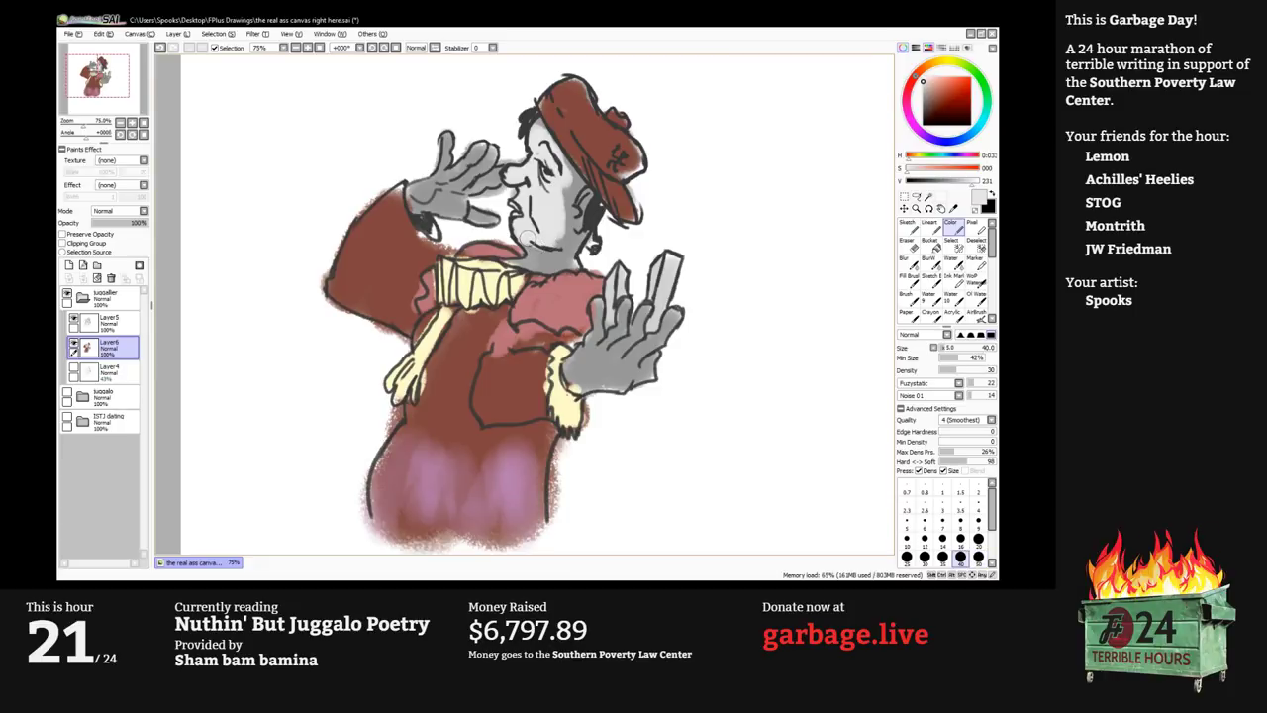
{"action": "key", "text": "bracketright"}
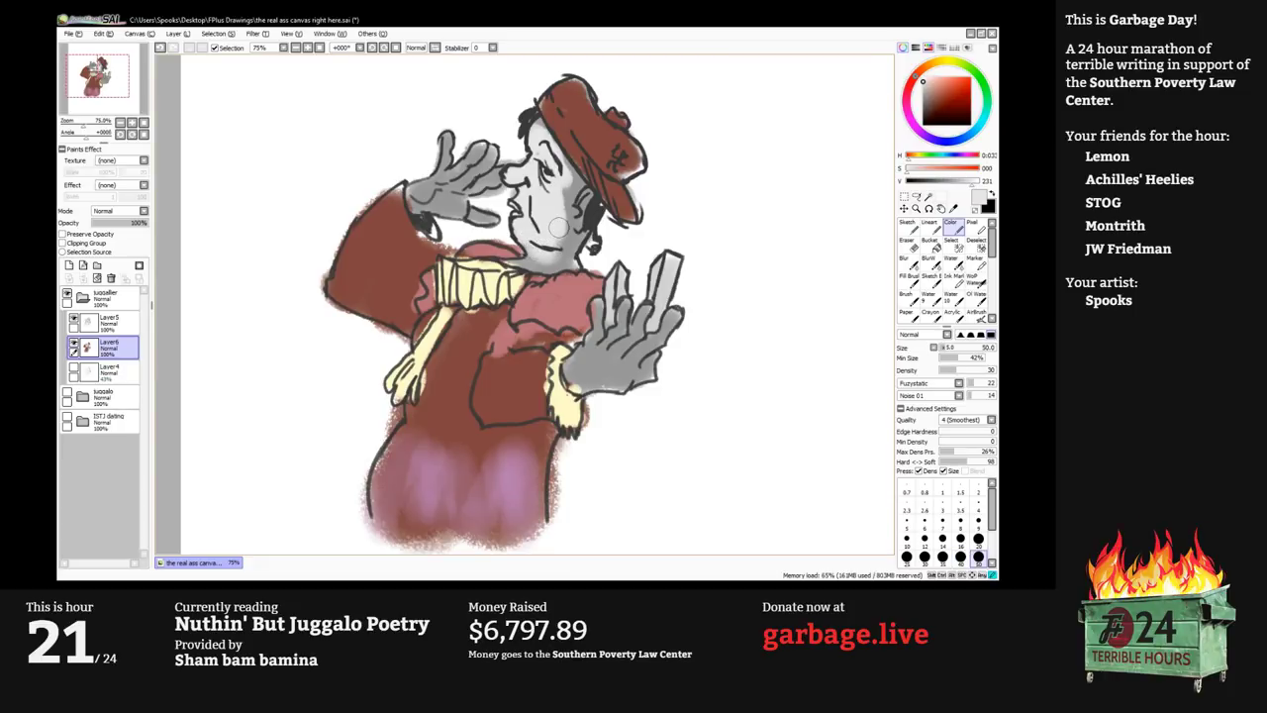
{"action": "left_click_drag", "start_coordinate": [560, 227], "coordinate": [569, 166]}
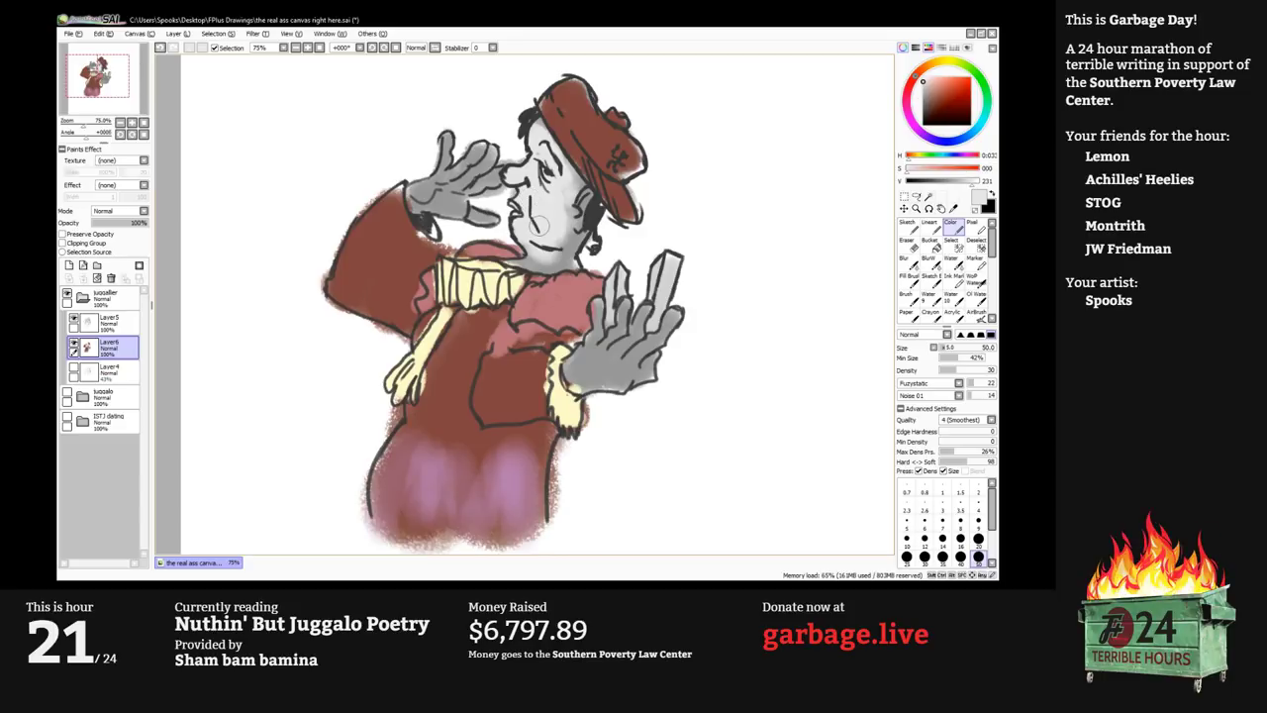
Brighten the face around the eye and cheek with near-white, using the brush at size 20.
{"action": "scroll", "coordinate": [550, 176], "scroll_direction": "up", "scroll_amount": 2}
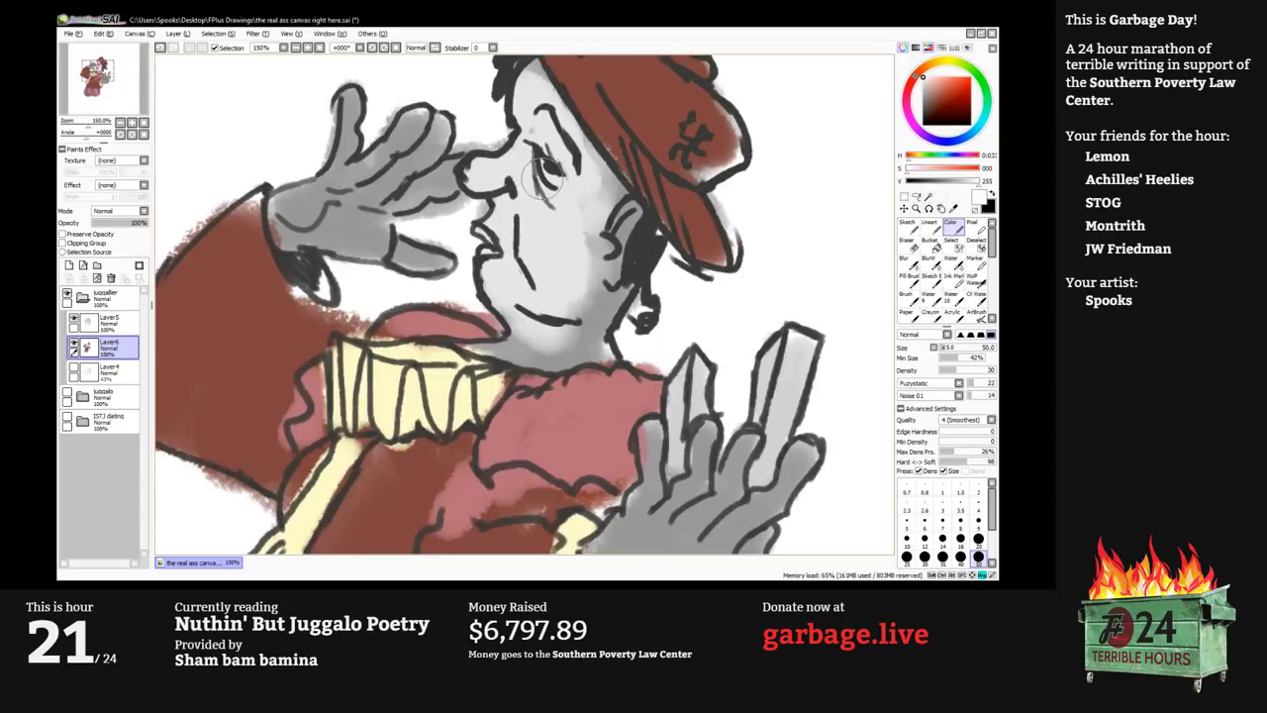
{"action": "key", "text": "bracketleft"}
{"action": "key", "text": "bracketleft"}
{"action": "key", "text": "bracketleft"}
{"action": "key", "text": "bracketleft"}
{"action": "key", "text": "bracketleft"}
{"action": "scroll", "coordinate": [549, 183], "scroll_direction": "down", "scroll_amount": 1}
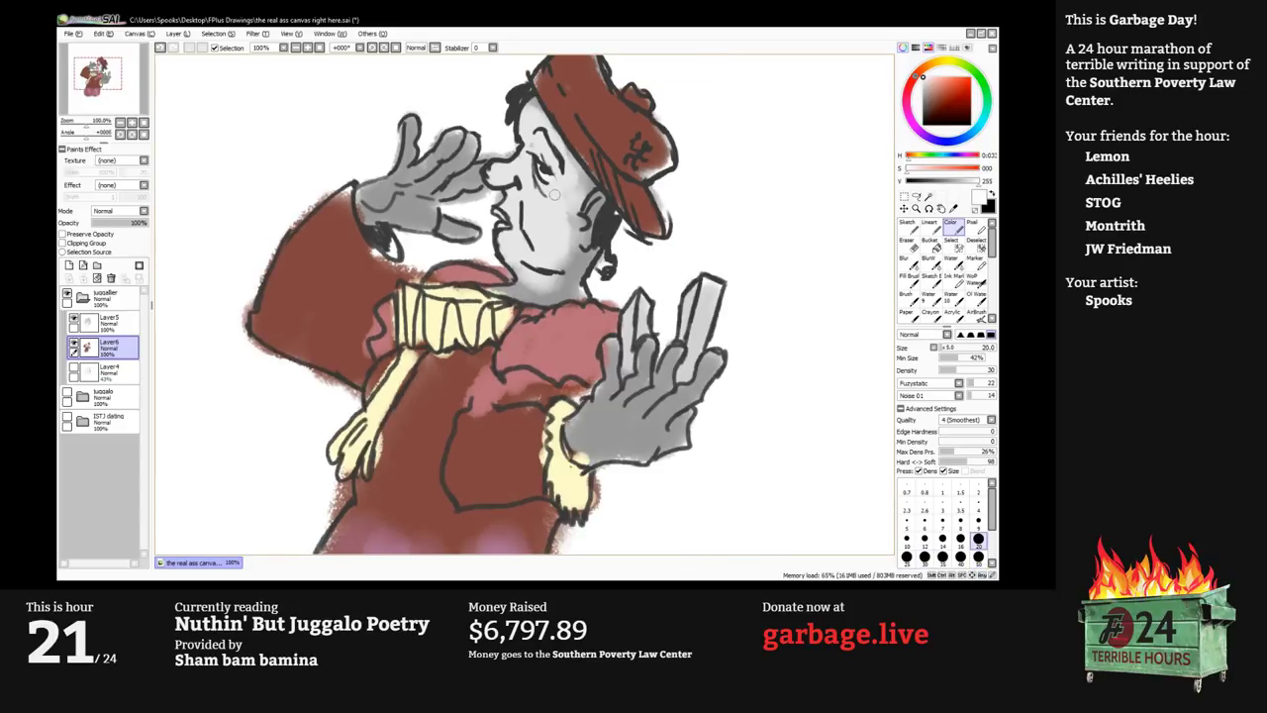
{"action": "key", "text": "Tab"}
{"action": "left_click_drag", "start_coordinate": [498, 140], "coordinate": [501, 197]}
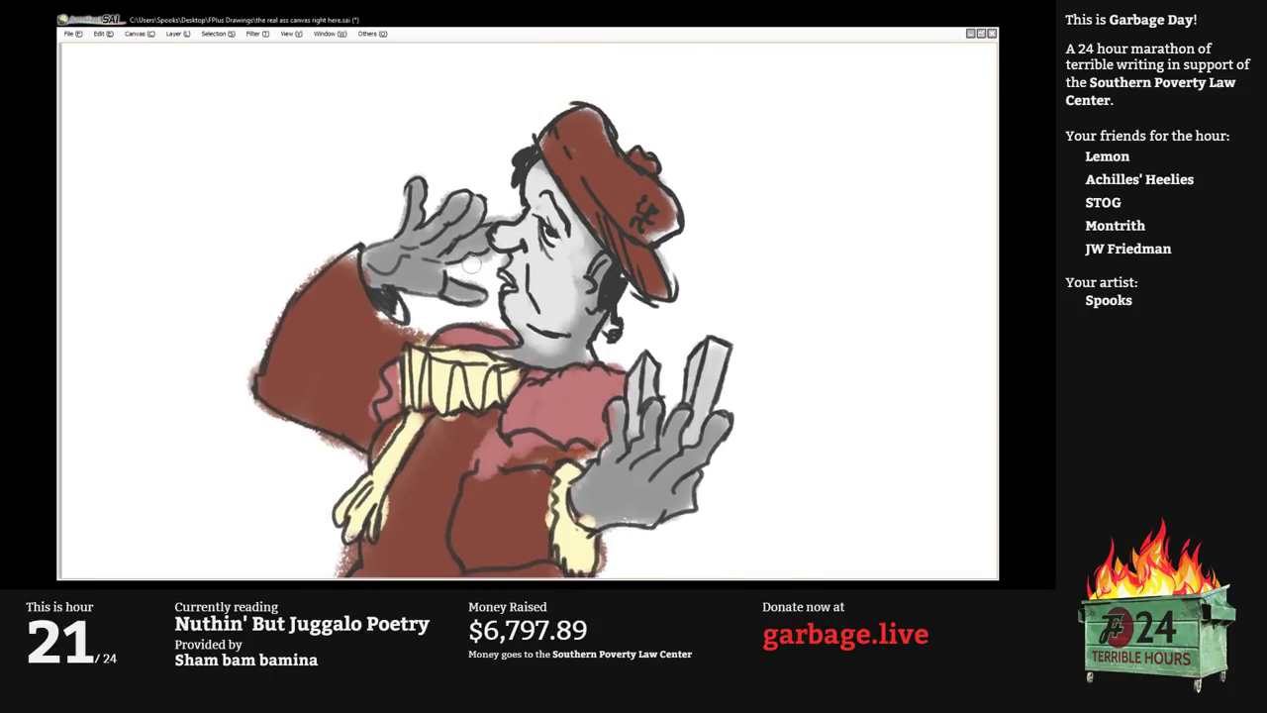
{"action": "key", "text": "Tab"}
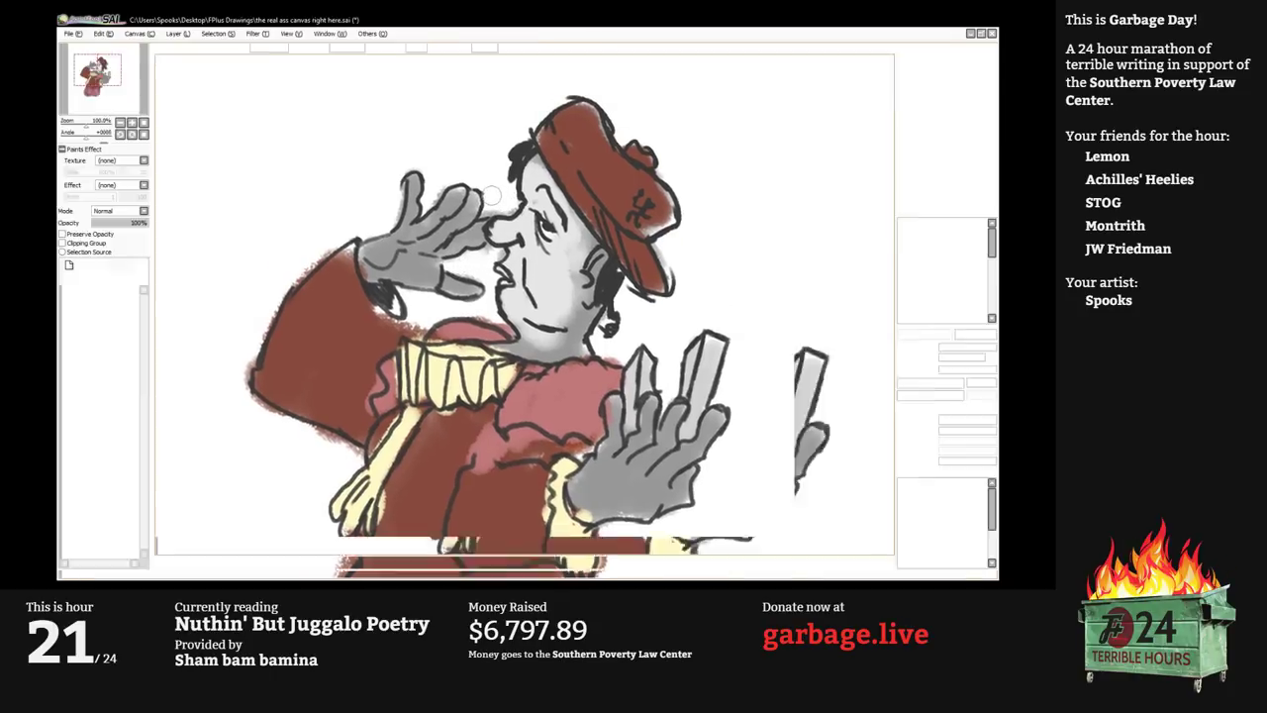
Erase the eye's dark pupil from the line-art layer with the eraser at size 12.
{"action": "scroll", "coordinate": [535, 213], "scroll_direction": "up", "scroll_amount": 2}
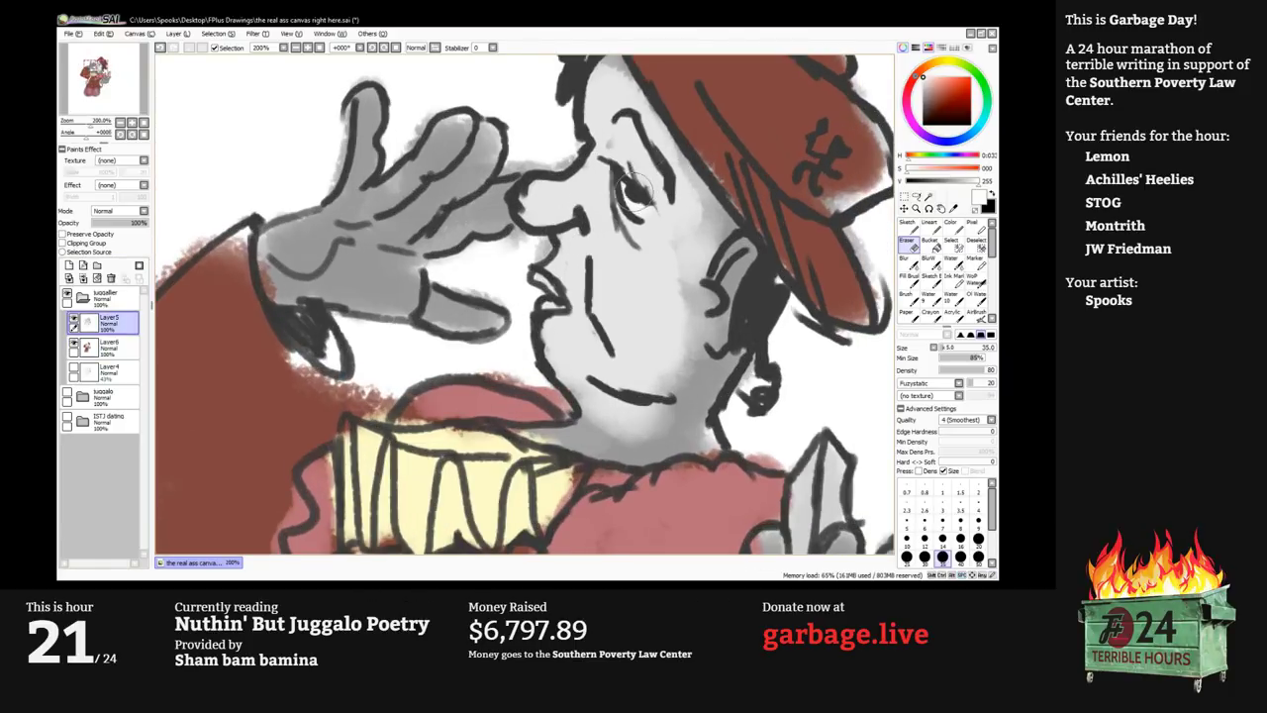
{"action": "key", "text": "bracketleft"}
{"action": "key", "text": "bracketleft"}
{"action": "key", "text": "bracketleft"}
{"action": "key", "text": "bracketleft"}
{"action": "key", "text": "bracketleft"}
{"action": "key", "text": "bracketleft"}
{"action": "left_click_drag", "start_coordinate": [642, 192], "coordinate": [630, 171]}
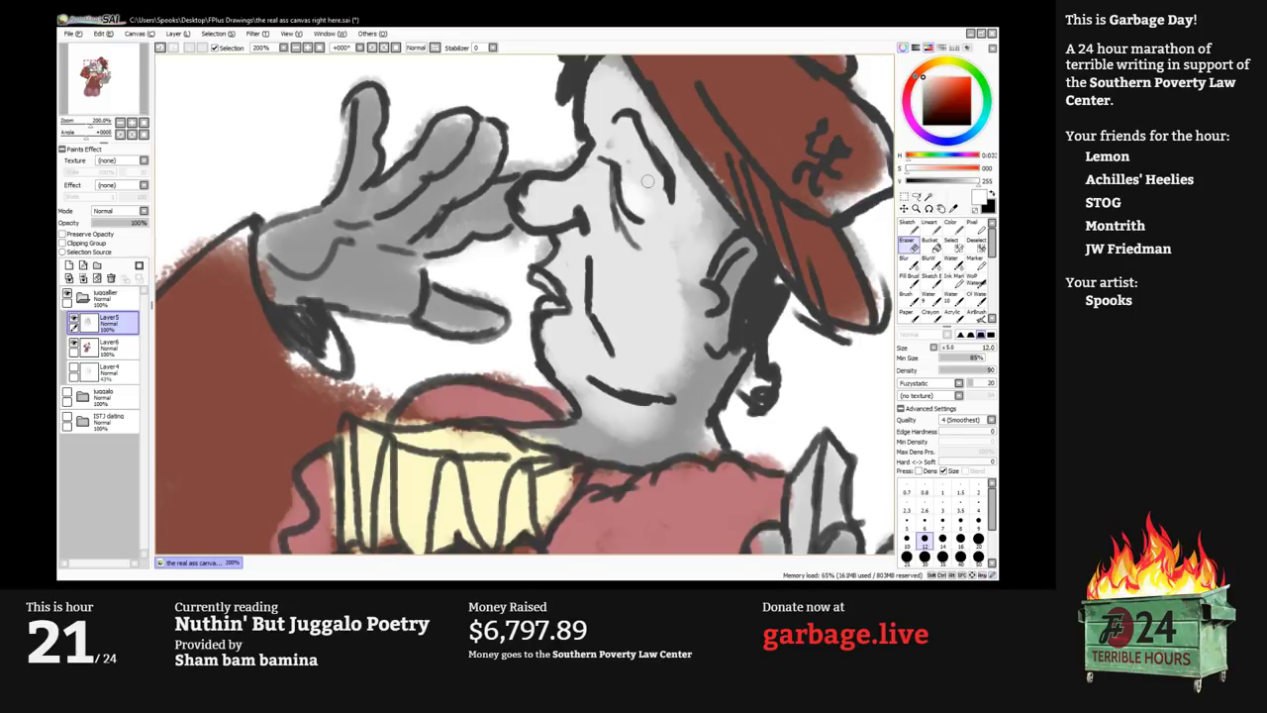
Redraw the eye's outline and a narrower pupil in the dark line color with the brush at size 7.
{"action": "key", "text": "b"}
{"action": "key", "text": "bracketleft"}
{"action": "key", "text": "bracketleft"}
{"action": "left_click", "coordinate": [658, 158], "text": "alt"}
{"action": "key", "text": "bracketleft"}
{"action": "key", "text": "bracketleft"}
{"action": "key", "text": "bracketleft"}
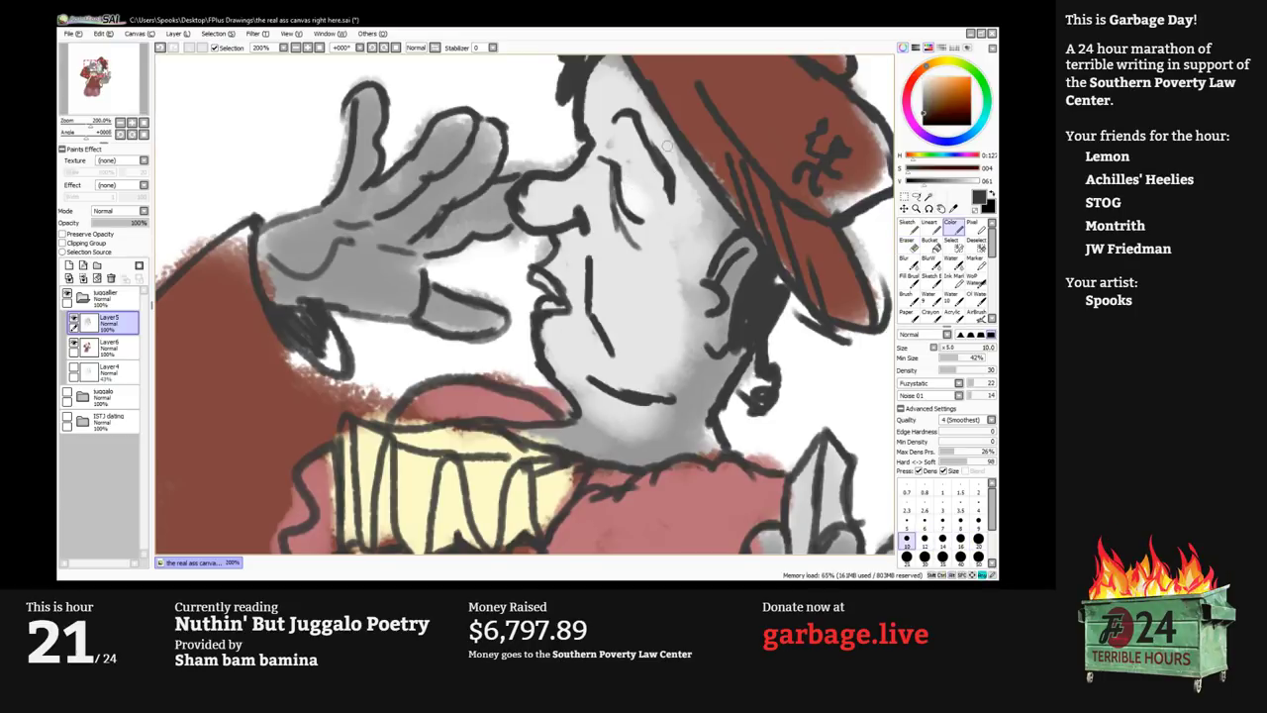
{"action": "key", "text": "9"}
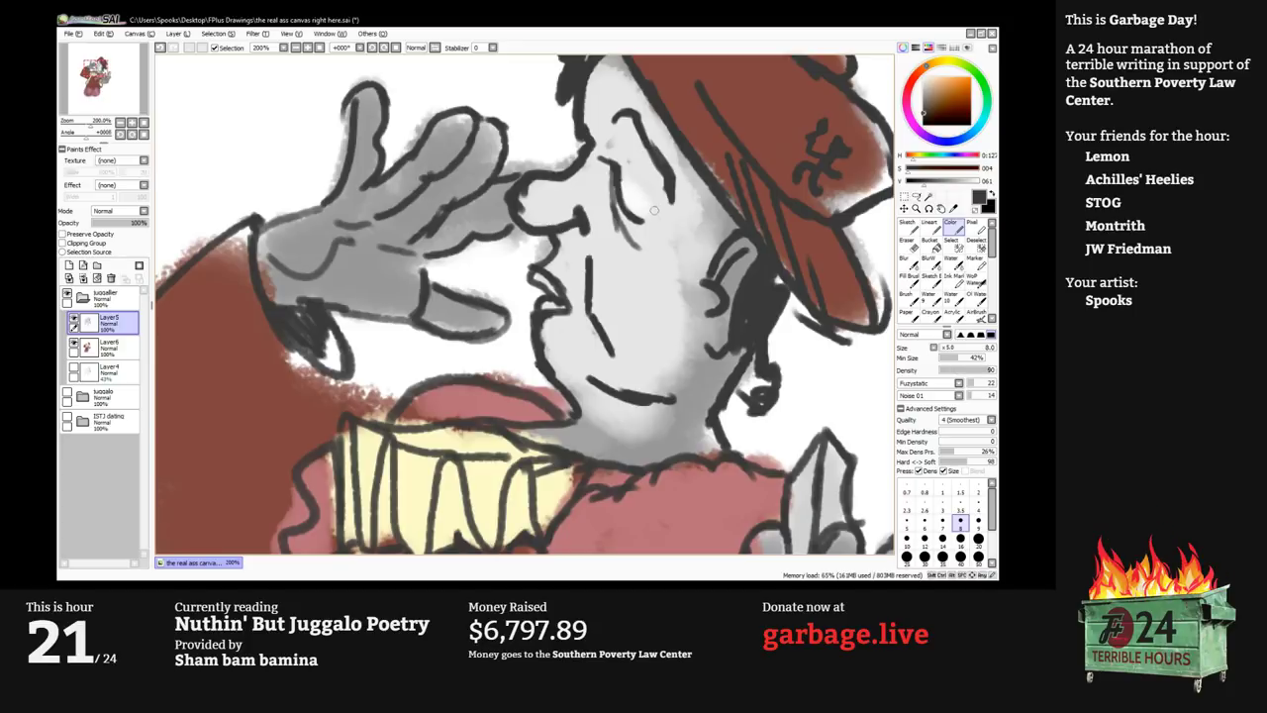
{"action": "key", "text": "bracketleft"}
{"action": "mouse_move", "coordinate": [641, 219]}
{"action": "left_mouse_down"}
{"action": "mouse_move", "coordinate": [655, 219]}
{"action": "mouse_move", "coordinate": [620, 158]}
{"action": "mouse_move", "coordinate": [635, 196]}
{"action": "left_mouse_up"}
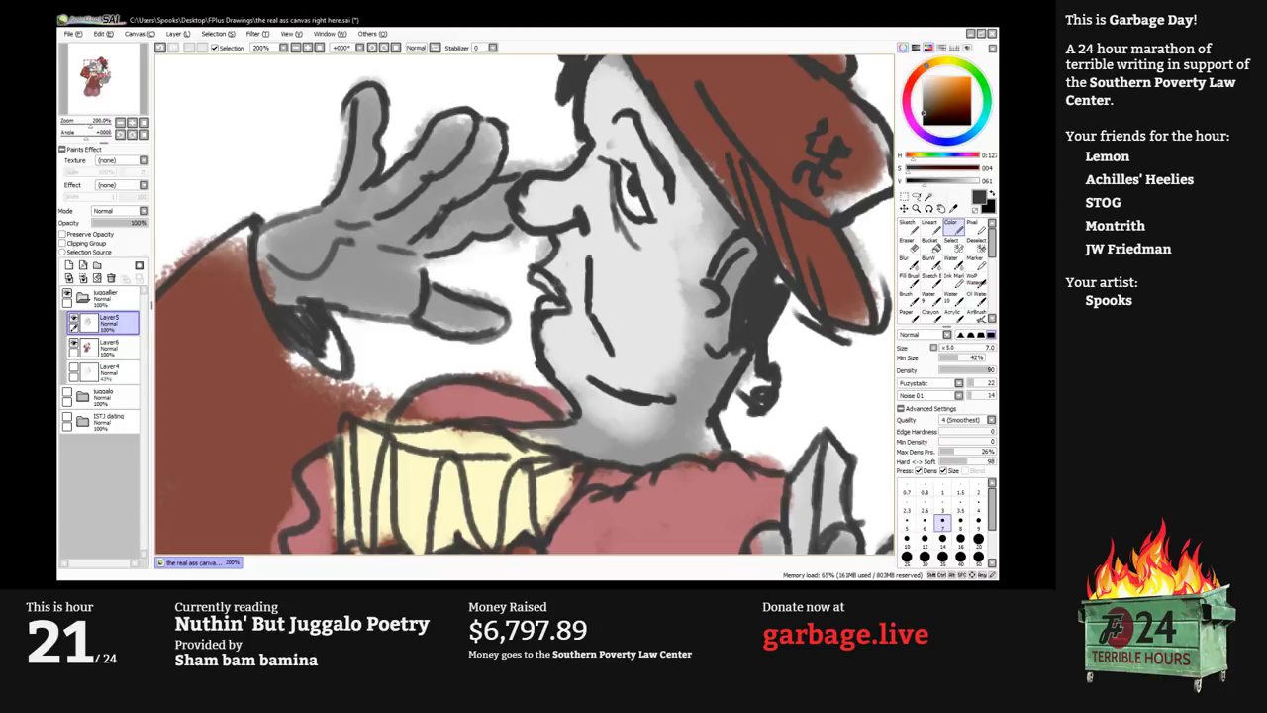
Rework the lips in profile by erasing the old outline and redrawing the lip line with the size 7 brush.
{"action": "mouse_move", "coordinate": [547, 265]}
{"action": "left_mouse_down"}
{"action": "mouse_move", "coordinate": [566, 301]}
{"action": "mouse_move", "coordinate": [548, 271]}
{"action": "mouse_move", "coordinate": [533, 280]}
{"action": "mouse_move", "coordinate": [550, 302]}
{"action": "mouse_move", "coordinate": [530, 303]}
{"action": "mouse_move", "coordinate": [533, 245]}
{"action": "left_mouse_up"}
{"action": "key", "text": "e"}
{"action": "scroll", "coordinate": [562, 272], "scroll_direction": "down", "scroll_amount": 2}
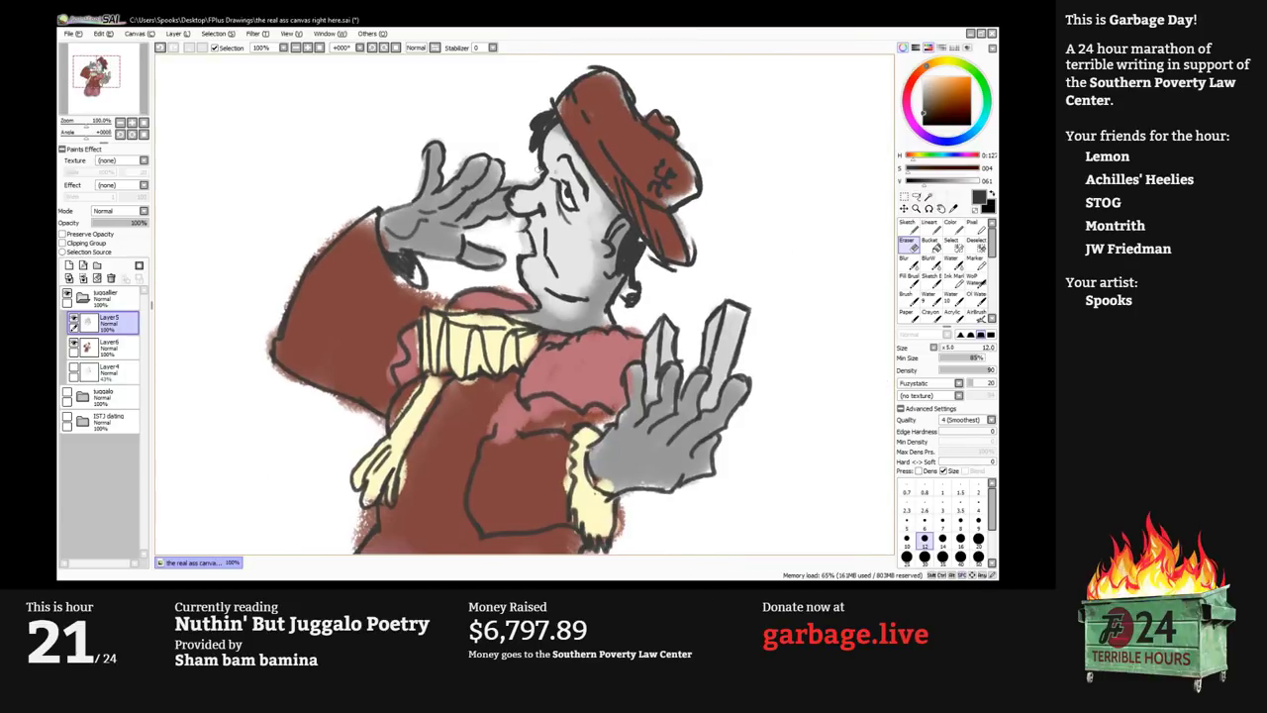
{"action": "key", "text": "n"}
{"action": "scroll", "coordinate": [536, 168], "scroll_direction": "up", "scroll_amount": 1}
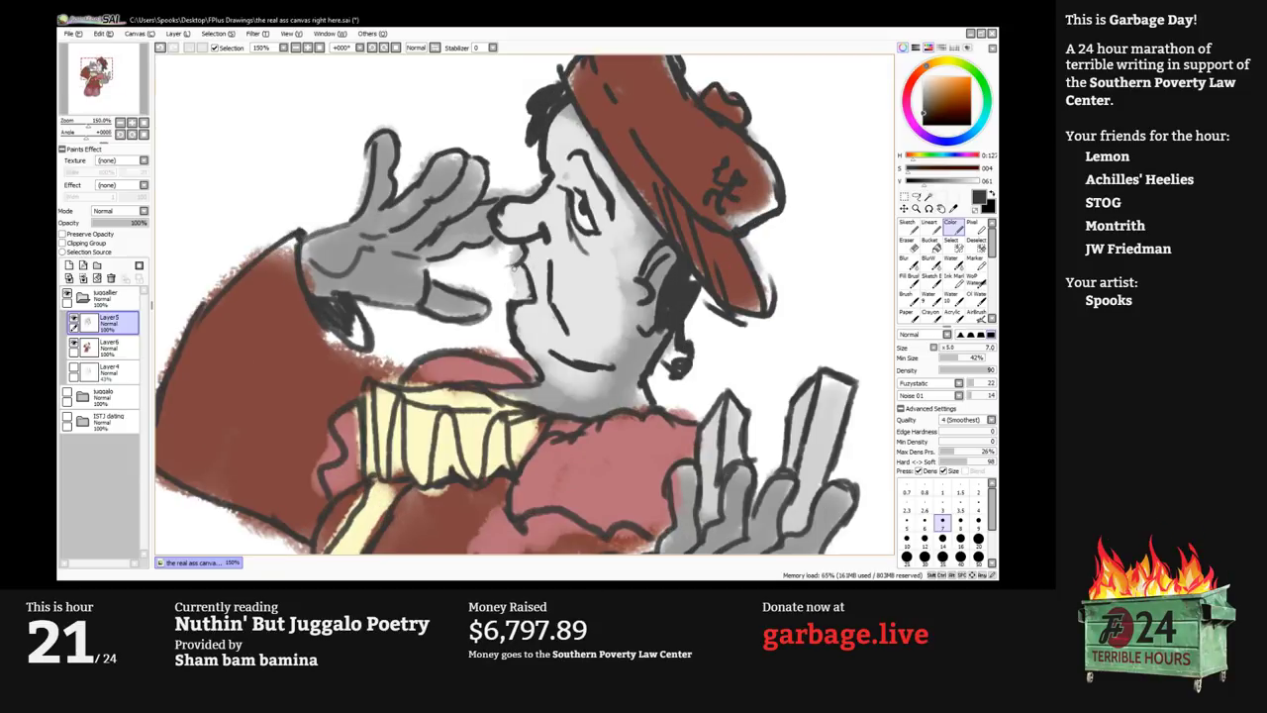
{"action": "left_click_drag", "start_coordinate": [515, 268], "coordinate": [526, 279]}
{"action": "scroll", "coordinate": [525, 303], "scroll_direction": "down", "scroll_amount": 2}
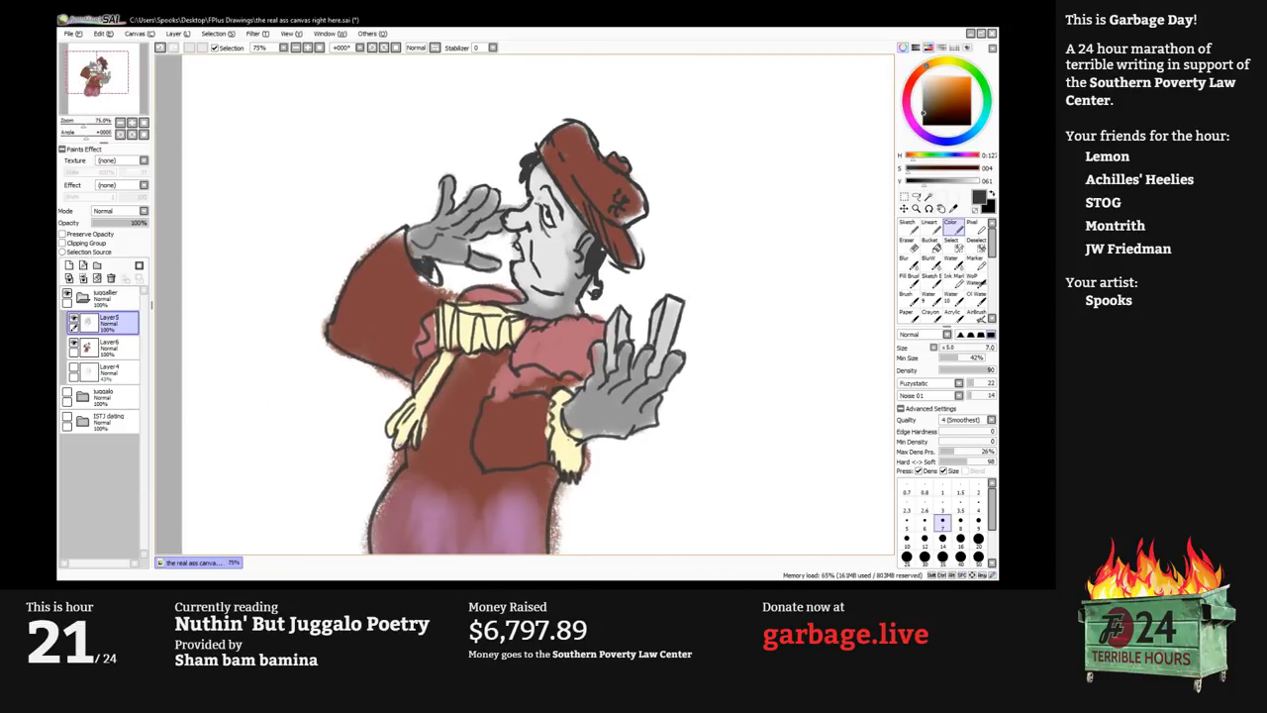
On the color layer beneath the lines, sample a mid-grey from a size 12 test dab on the cheek and undo the dab.
{"action": "left_click", "coordinate": [109, 347]}
{"action": "scroll", "coordinate": [503, 288], "scroll_direction": "up", "scroll_amount": 1}
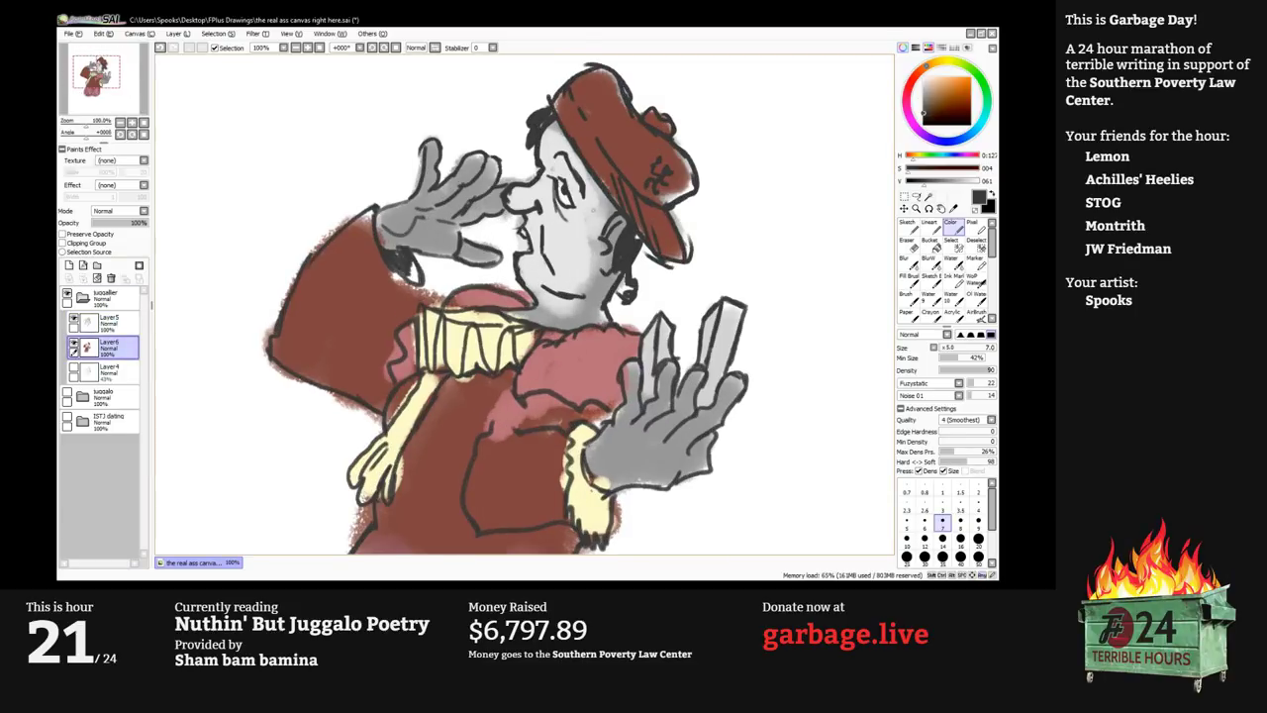
{"action": "scroll", "coordinate": [582, 266], "scroll_direction": "up", "scroll_amount": 2}
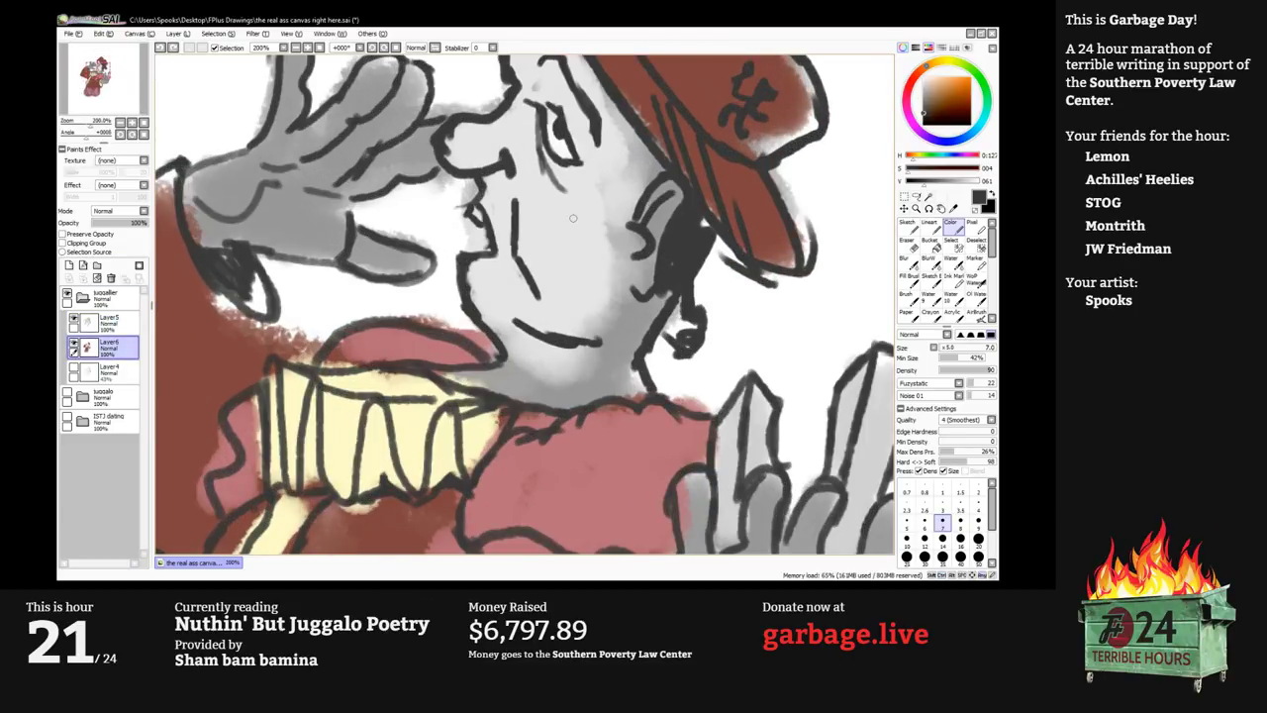
{"action": "key", "text": "bracketright"}
{"action": "key", "text": "bracketright"}
{"action": "key", "text": "bracketright"}
{"action": "key", "text": "5"}
{"action": "left_click_drag", "start_coordinate": [559, 227], "coordinate": [560, 237]}
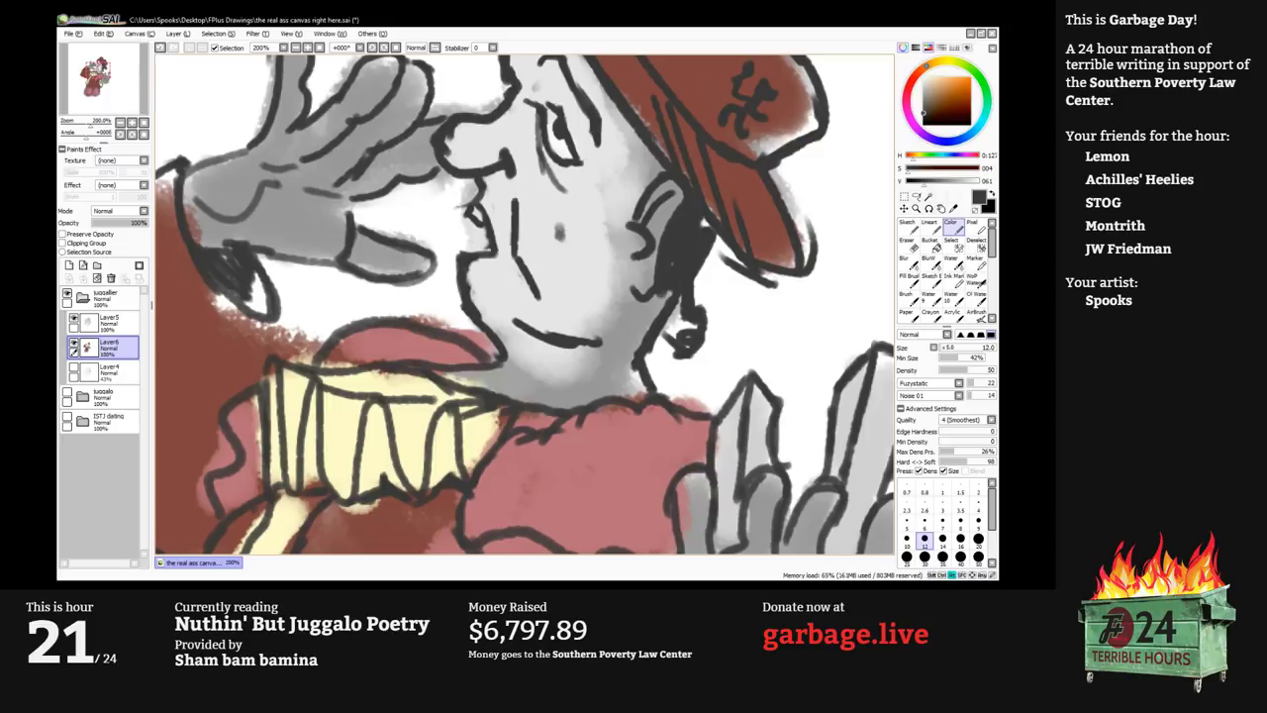
{"action": "left_click", "coordinate": [560, 234], "text": "alt"}
{"action": "key", "text": "ctrl+z"}
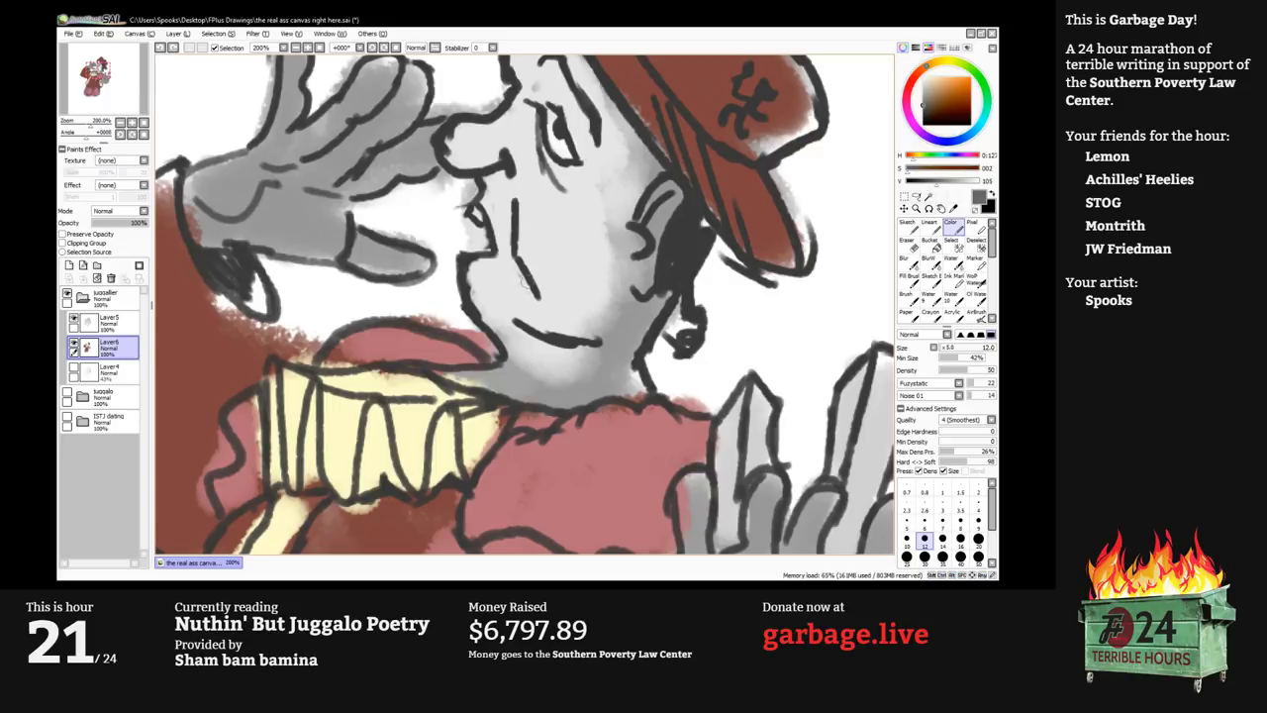
Paint dark grey makeup around the mouth, along the cheek fold and on the nose tip with the brush at size 20.
{"action": "key", "text": "bracketright"}
{"action": "key", "text": "bracketright"}
{"action": "key", "text": "bracketright"}
{"action": "mouse_move", "coordinate": [487, 198]}
{"action": "left_mouse_down"}
{"action": "mouse_move", "coordinate": [504, 235]}
{"action": "mouse_move", "coordinate": [492, 210]}
{"action": "mouse_move", "coordinate": [492, 270]}
{"action": "mouse_move", "coordinate": [465, 275]}
{"action": "mouse_move", "coordinate": [505, 257]}
{"action": "mouse_move", "coordinate": [542, 322]}
{"action": "mouse_move", "coordinate": [490, 189]}
{"action": "mouse_move", "coordinate": [513, 268]}
{"action": "mouse_move", "coordinate": [475, 266]}
{"action": "mouse_move", "coordinate": [489, 229]}
{"action": "mouse_move", "coordinate": [523, 290]}
{"action": "mouse_move", "coordinate": [579, 287]}
{"action": "mouse_move", "coordinate": [581, 261]}
{"action": "mouse_move", "coordinate": [570, 322]}
{"action": "mouse_move", "coordinate": [576, 280]}
{"action": "mouse_move", "coordinate": [550, 318]}
{"action": "mouse_move", "coordinate": [569, 322]}
{"action": "mouse_move", "coordinate": [523, 293]}
{"action": "mouse_move", "coordinate": [493, 188]}
{"action": "mouse_move", "coordinate": [515, 275]}
{"action": "left_mouse_up"}
{"action": "key", "text": "bracketleft"}
{"action": "key", "text": "bracketright"}
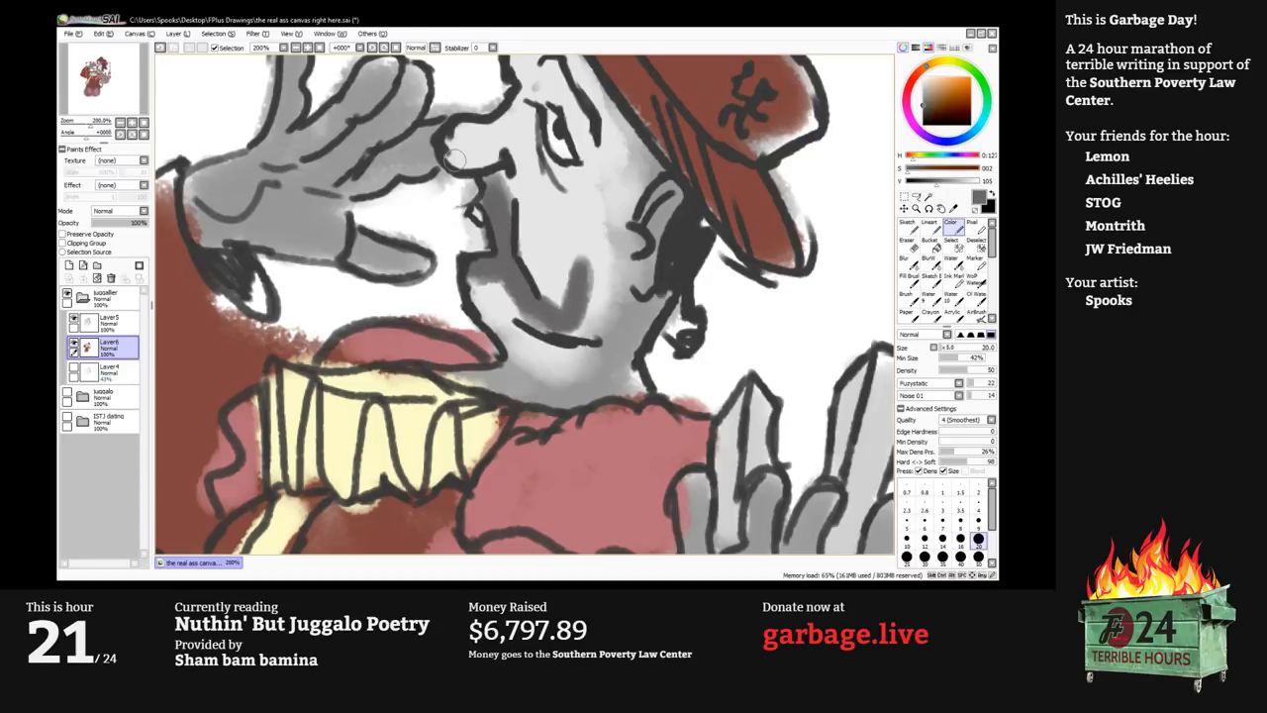
{"action": "left_click_drag", "start_coordinate": [462, 133], "coordinate": [455, 134]}
{"action": "scroll", "coordinate": [469, 190], "scroll_direction": "down", "scroll_amount": 1}
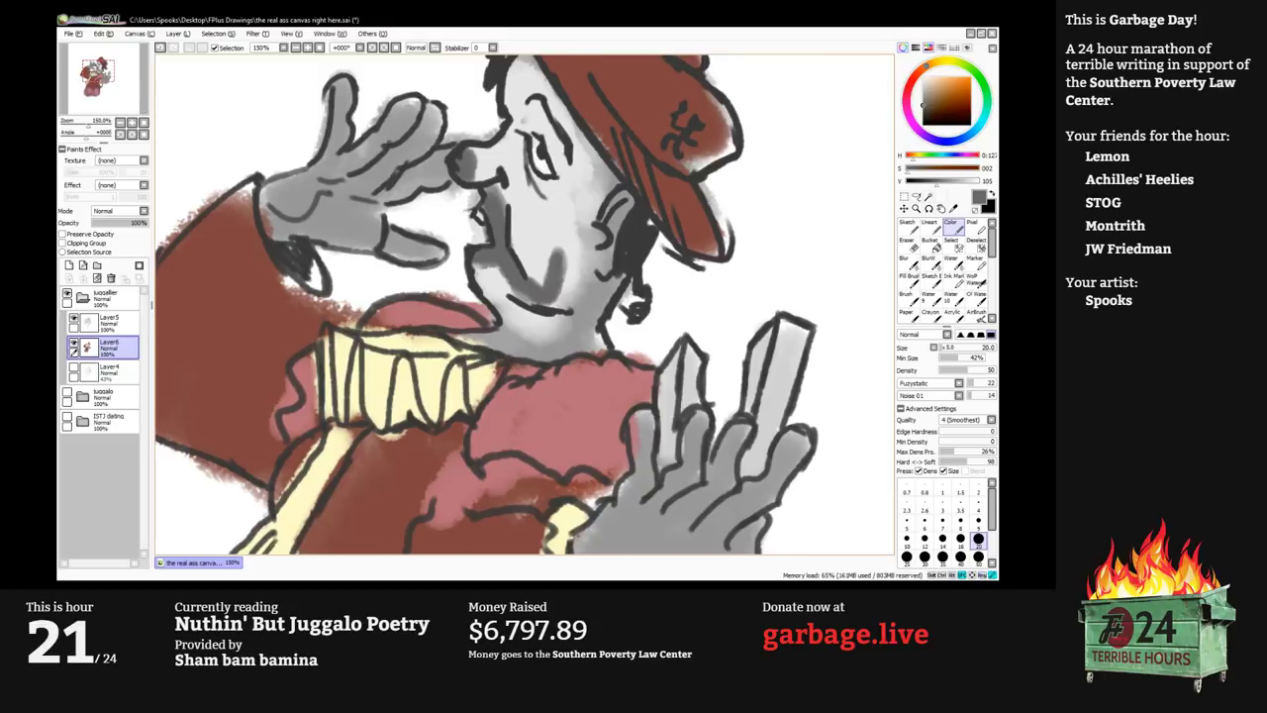
Add dark grey makeup around the eye and brow, and touch up the cheek fold with the brush at size 16.
{"action": "scroll", "coordinate": [525, 259], "scroll_direction": "up", "scroll_amount": 1}
{"action": "mouse_move", "coordinate": [515, 176]}
{"action": "left_mouse_down"}
{"action": "mouse_move", "coordinate": [500, 264]}
{"action": "mouse_move", "coordinate": [527, 297]}
{"action": "mouse_move", "coordinate": [517, 266]}
{"action": "mouse_move", "coordinate": [549, 213]}
{"action": "mouse_move", "coordinate": [538, 204]}
{"action": "mouse_move", "coordinate": [546, 223]}
{"action": "mouse_move", "coordinate": [525, 194]}
{"action": "mouse_move", "coordinate": [529, 175]}
{"action": "mouse_move", "coordinate": [552, 248]}
{"action": "mouse_move", "coordinate": [548, 188]}
{"action": "mouse_move", "coordinate": [561, 193]}
{"action": "left_mouse_up"}
{"action": "key", "text": "bracketleft"}
{"action": "left_click_drag", "start_coordinate": [518, 264], "coordinate": [520, 306]}
{"action": "scroll", "coordinate": [518, 307], "scroll_direction": "down", "scroll_amount": 2}
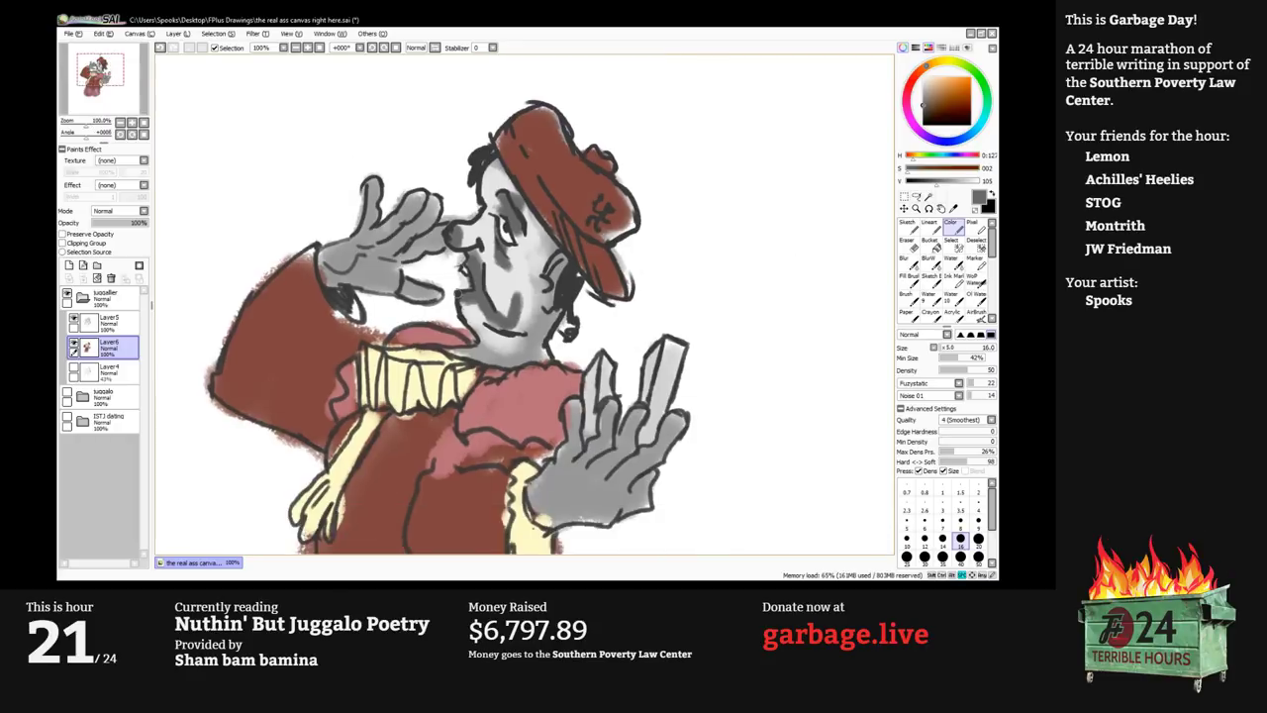
Clean up the makeup's edges around the cheek and mouth with light grey sampled from the face, using brush size 10.
{"action": "key", "text": "bracketleft"}
{"action": "key", "text": "bracketleft"}
{"action": "key", "text": "bracketleft"}
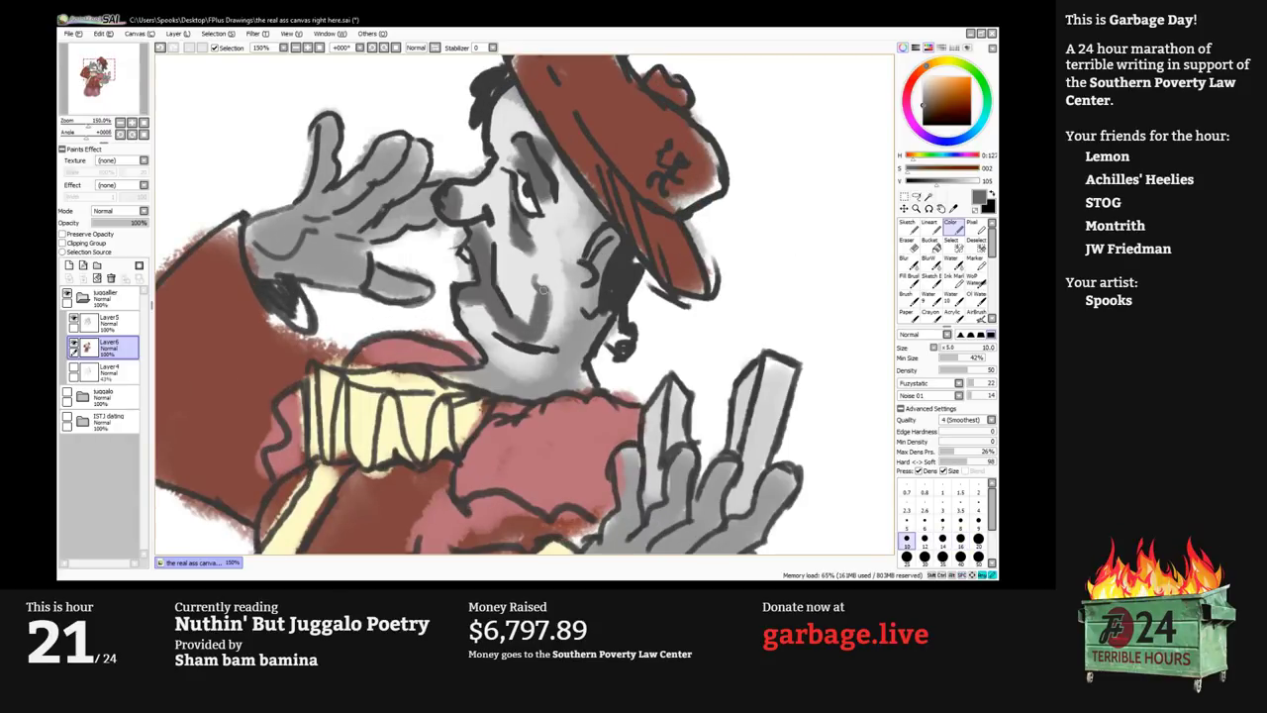
{"action": "left_click", "coordinate": [544, 268], "text": "alt"}
{"action": "mouse_move", "coordinate": [545, 284]}
{"action": "left_mouse_down"}
{"action": "mouse_move", "coordinate": [554, 303]}
{"action": "mouse_move", "coordinate": [531, 317]}
{"action": "mouse_move", "coordinate": [475, 300]}
{"action": "mouse_move", "coordinate": [491, 278]}
{"action": "left_mouse_up"}
{"action": "scroll", "coordinate": [475, 307], "scroll_direction": "down", "scroll_amount": 3}
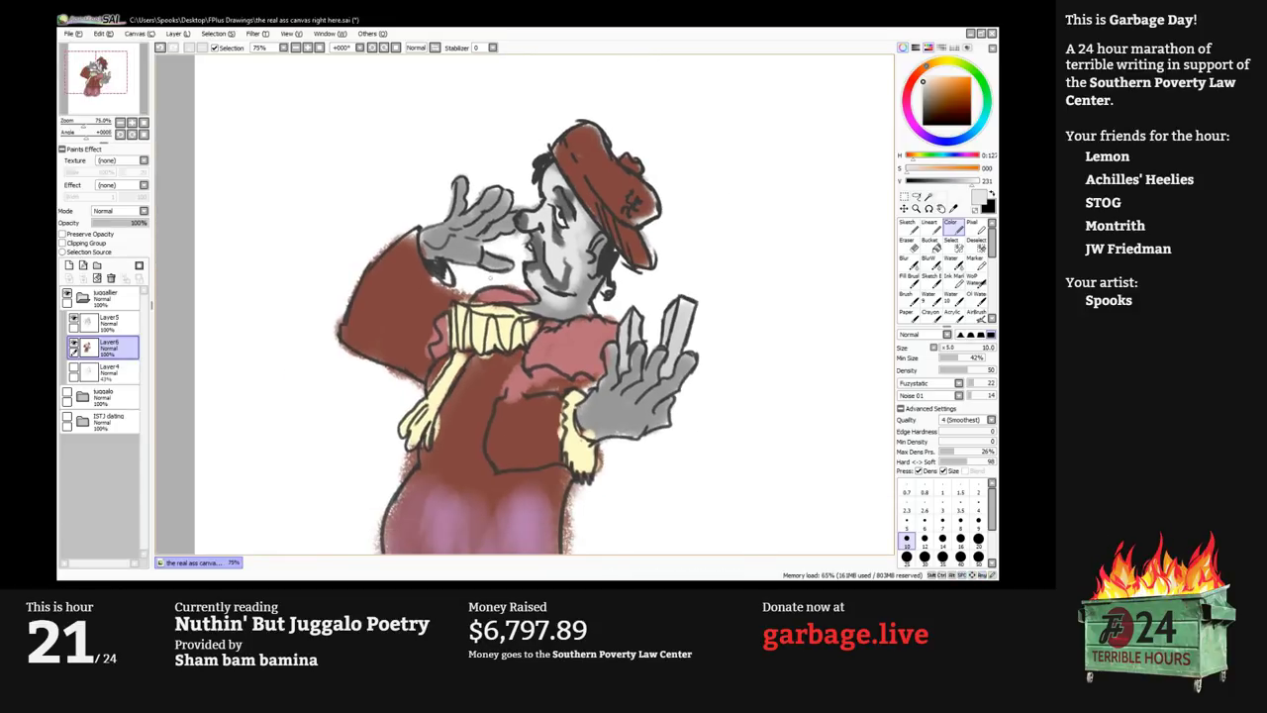
Highlight the fingers and palms of the raised hands with the light grey, using the brush at size 30.
{"action": "scroll", "coordinate": [488, 278], "scroll_direction": "up", "scroll_amount": 1}
{"action": "key", "text": "bracketright"}
{"action": "key", "text": "bracketright"}
{"action": "key", "text": "bracketright"}
{"action": "key", "text": "bracketright"}
{"action": "key", "text": "bracketright"}
{"action": "key", "text": "bracketright"}
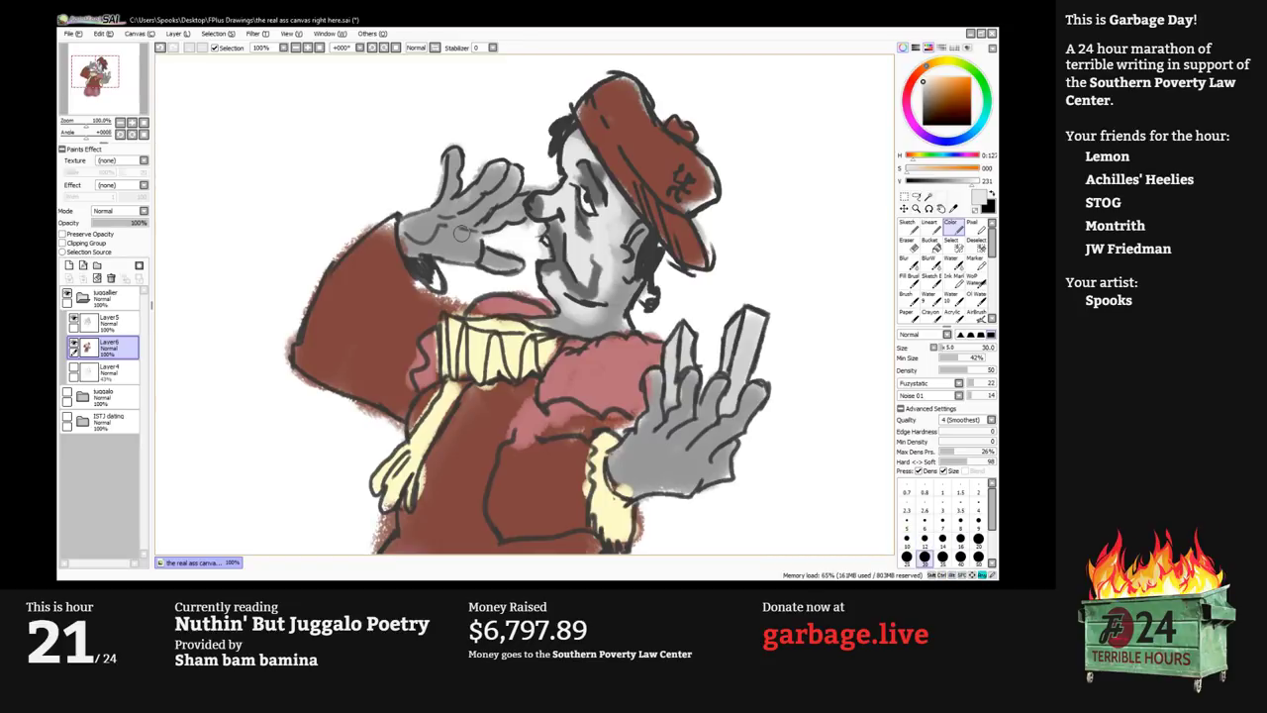
{"action": "key", "text": "bracketright"}
{"action": "key", "text": "bracketright"}
{"action": "key", "text": "bracketleft"}
{"action": "key", "text": "bracketleft"}
{"action": "mouse_move", "coordinate": [480, 213]}
{"action": "left_mouse_down"}
{"action": "mouse_move", "coordinate": [504, 189]}
{"action": "mouse_move", "coordinate": [498, 175]}
{"action": "left_mouse_up"}
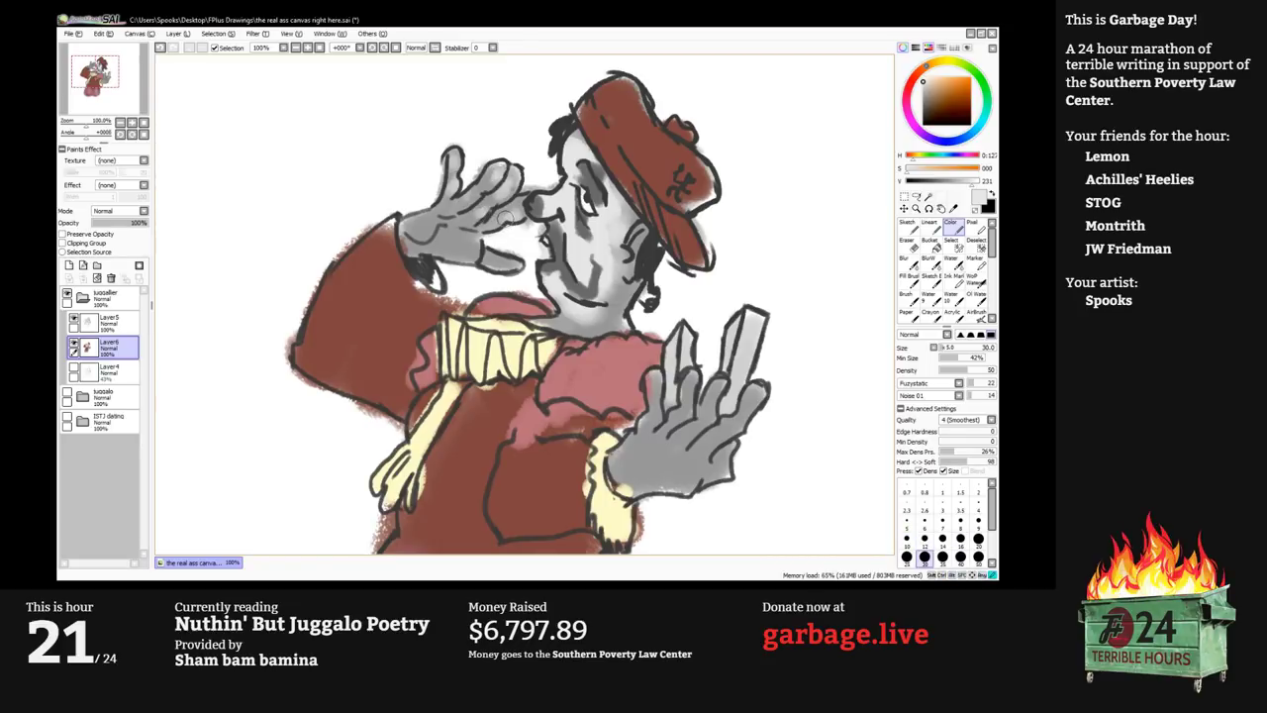
{"action": "mouse_move", "coordinate": [506, 218]}
{"action": "left_mouse_down"}
{"action": "mouse_move", "coordinate": [423, 243]}
{"action": "mouse_move", "coordinate": [443, 229]}
{"action": "mouse_move", "coordinate": [453, 252]}
{"action": "mouse_move", "coordinate": [506, 265]}
{"action": "left_mouse_up"}
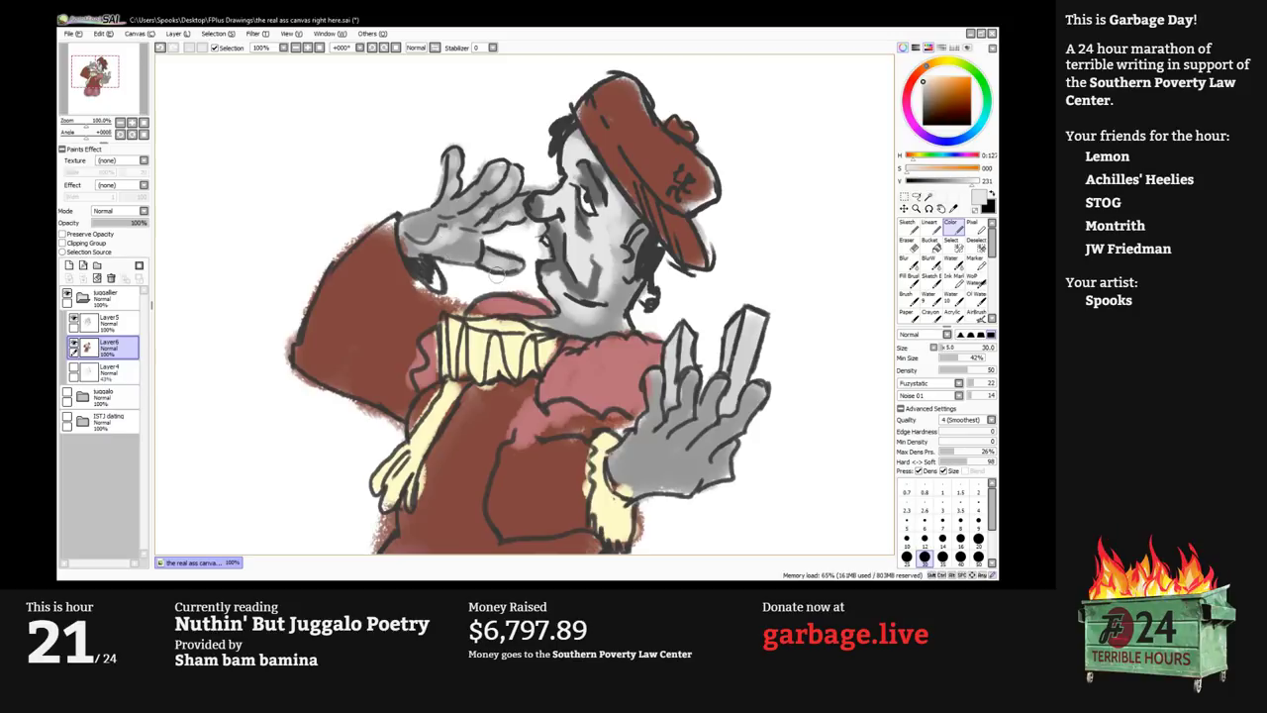
{"action": "key", "text": "space"}
{"action": "left_click_drag", "start_coordinate": [634, 485], "coordinate": [586, 420]}
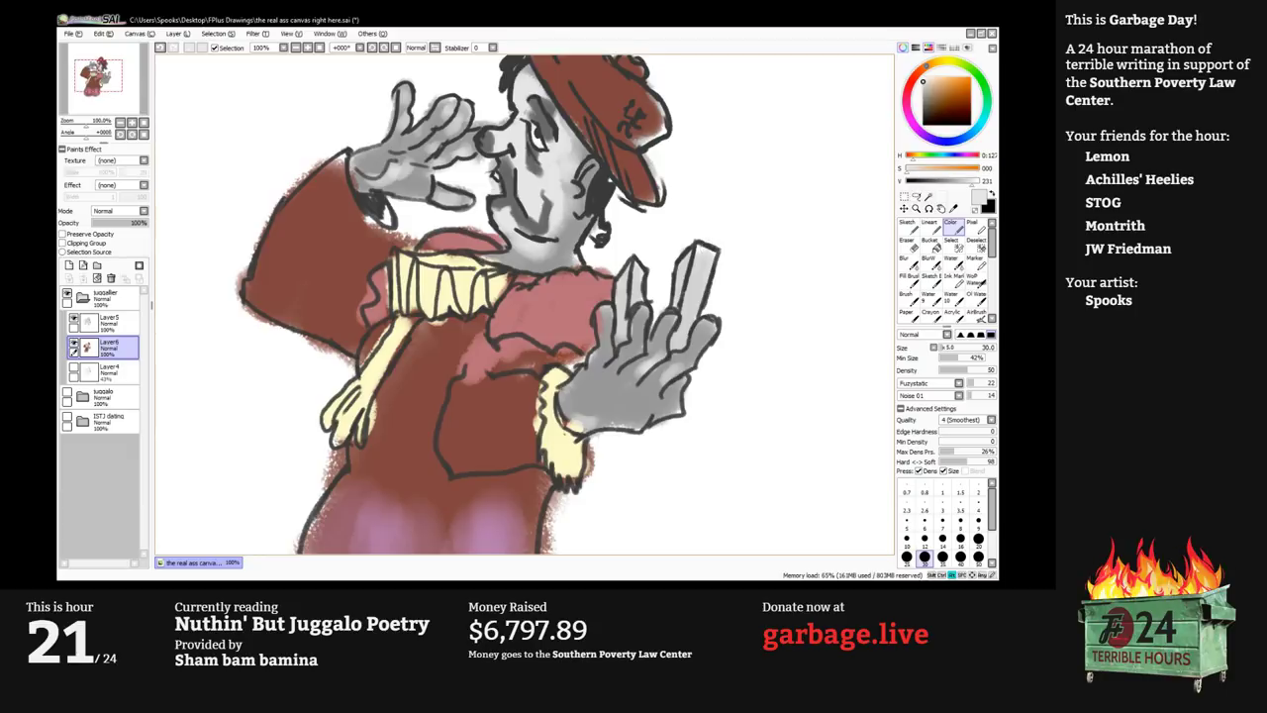
Paint the taller crystal's tip bright blue and the shorter crystal's tip orange-red with the brush at size 35.
{"action": "left_click", "coordinate": [588, 372], "text": "alt"}
{"action": "left_click", "coordinate": [968, 135]}
{"action": "left_click_drag", "start_coordinate": [965, 81], "coordinate": [957, 77]}
{"action": "key", "text": "]"}
{"action": "mouse_move", "coordinate": [700, 258]}
{"action": "left_mouse_down"}
{"action": "mouse_move", "coordinate": [712, 254]}
{"action": "mouse_move", "coordinate": [686, 268]}
{"action": "mouse_move", "coordinate": [692, 252]}
{"action": "left_mouse_up"}
{"action": "left_click", "coordinate": [916, 75]}
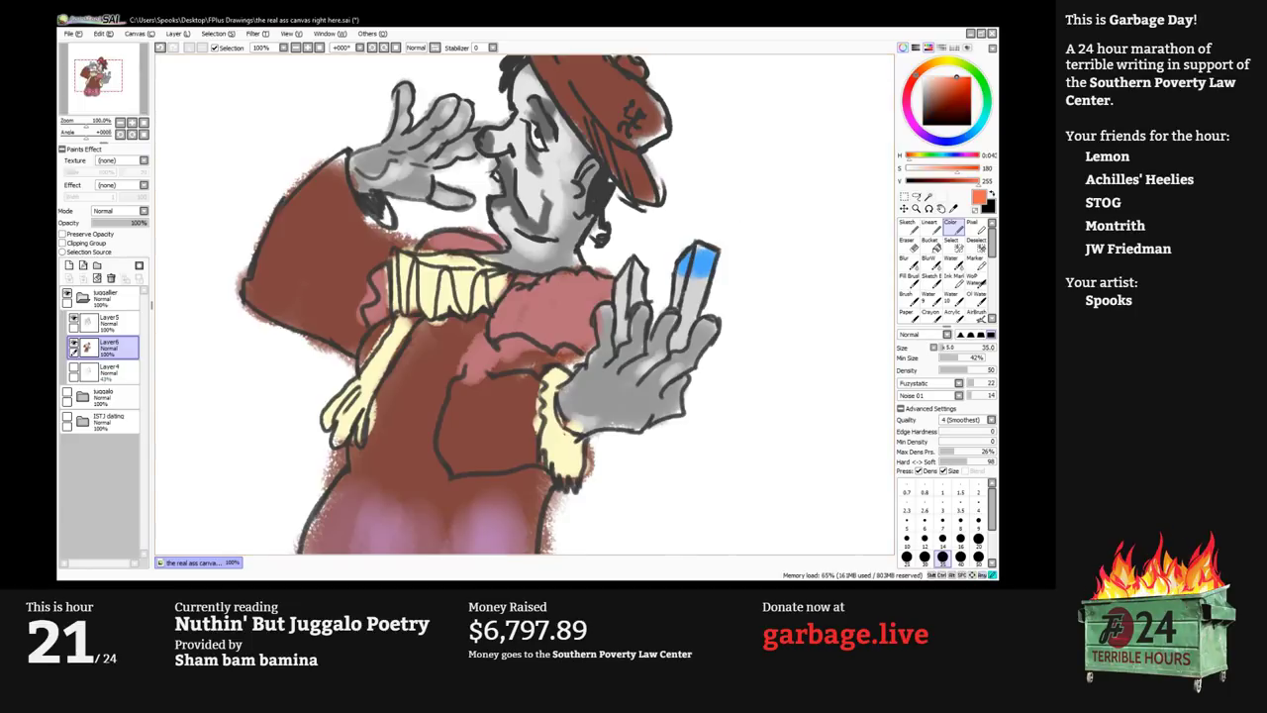
{"action": "left_click_drag", "start_coordinate": [951, 79], "coordinate": [960, 78]}
{"action": "mouse_move", "coordinate": [615, 293]}
{"action": "left_mouse_down"}
{"action": "mouse_move", "coordinate": [631, 266]}
{"action": "mouse_move", "coordinate": [638, 281]}
{"action": "left_mouse_up"}
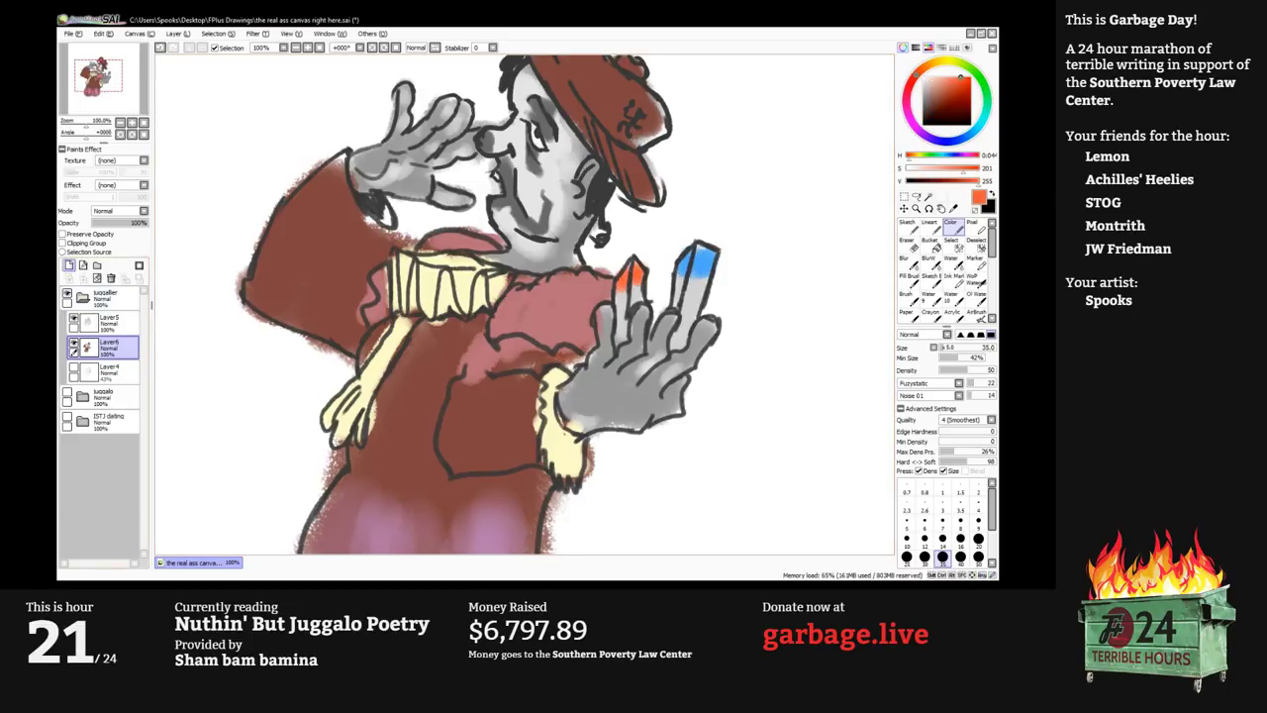
Create a new layer and move it beneath the figure's other layers to serve as the background.
{"action": "left_click", "coordinate": [70, 265]}
{"action": "left_click_drag", "start_coordinate": [107, 349], "coordinate": [107, 405]}
{"action": "key", "text": "Page_Down"}
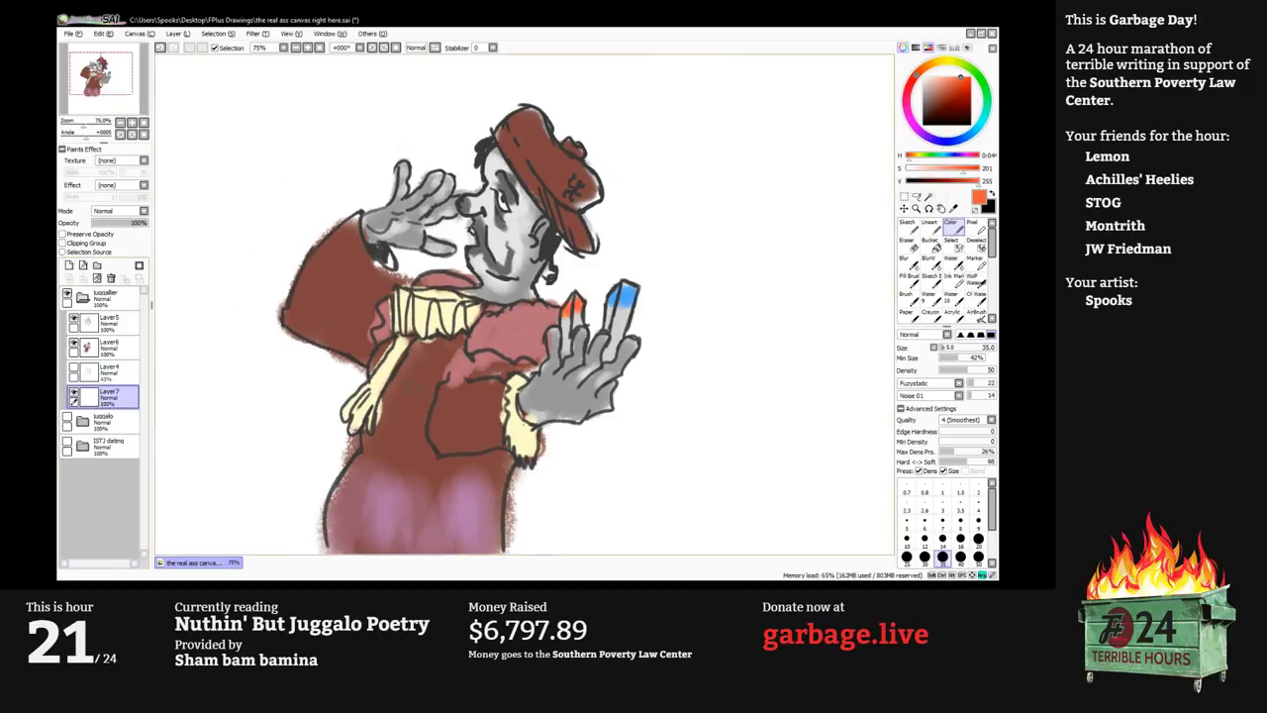
Fill the background layer with a flat pale grey-green, trying a stronger green and a darker grey-green first.
{"action": "left_click_drag", "start_coordinate": [755, 246], "coordinate": [750, 218]}
{"action": "left_click", "coordinate": [987, 98]}
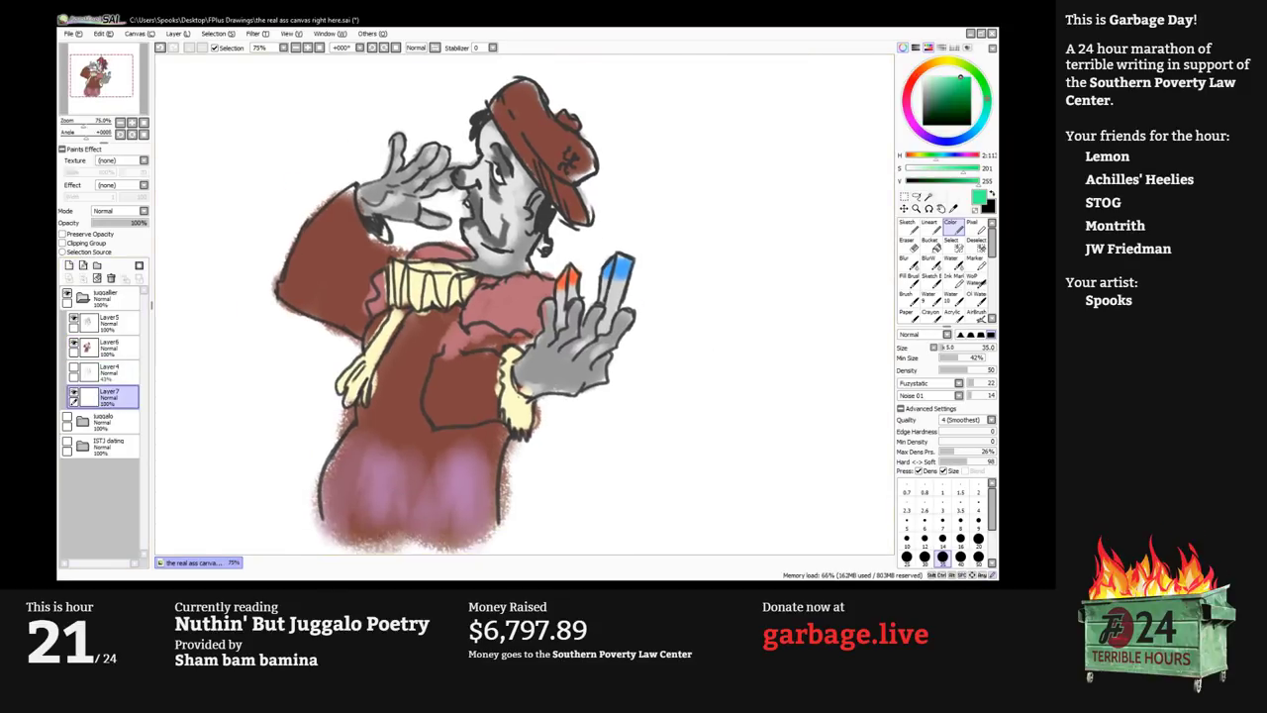
{"action": "left_click_drag", "start_coordinate": [942, 83], "coordinate": [932, 88]}
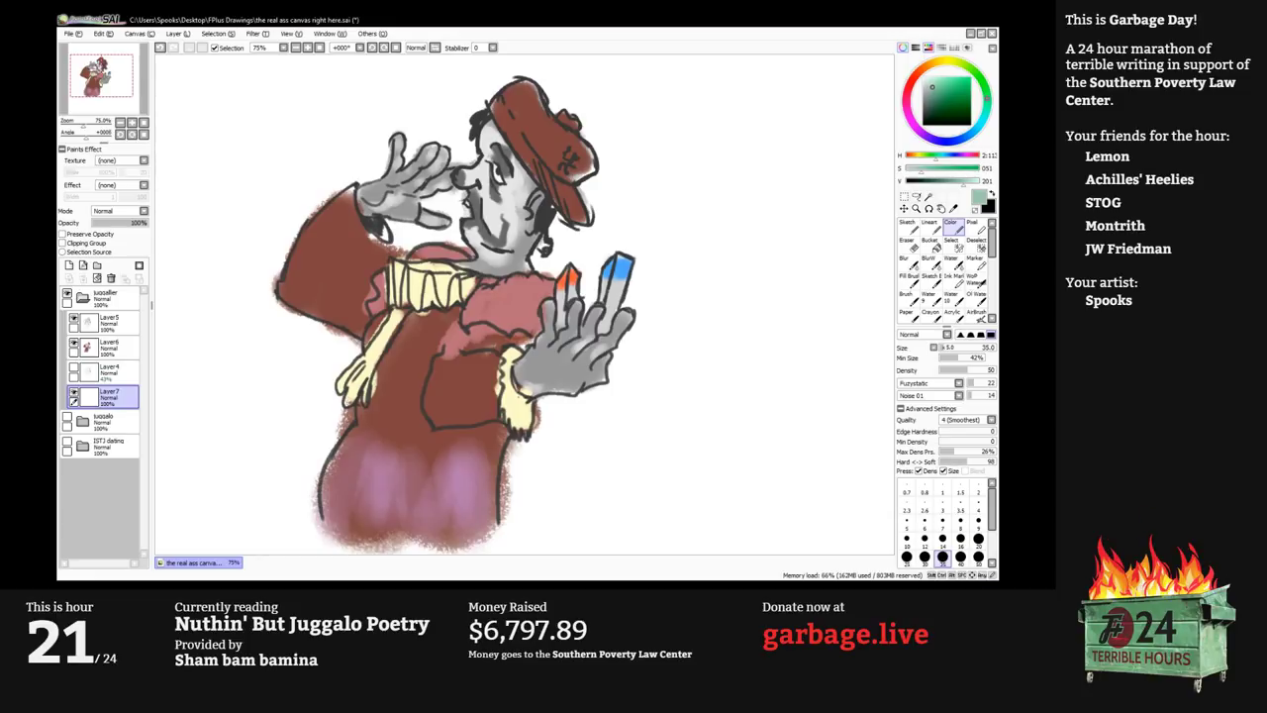
{"action": "left_click", "coordinate": [931, 243]}
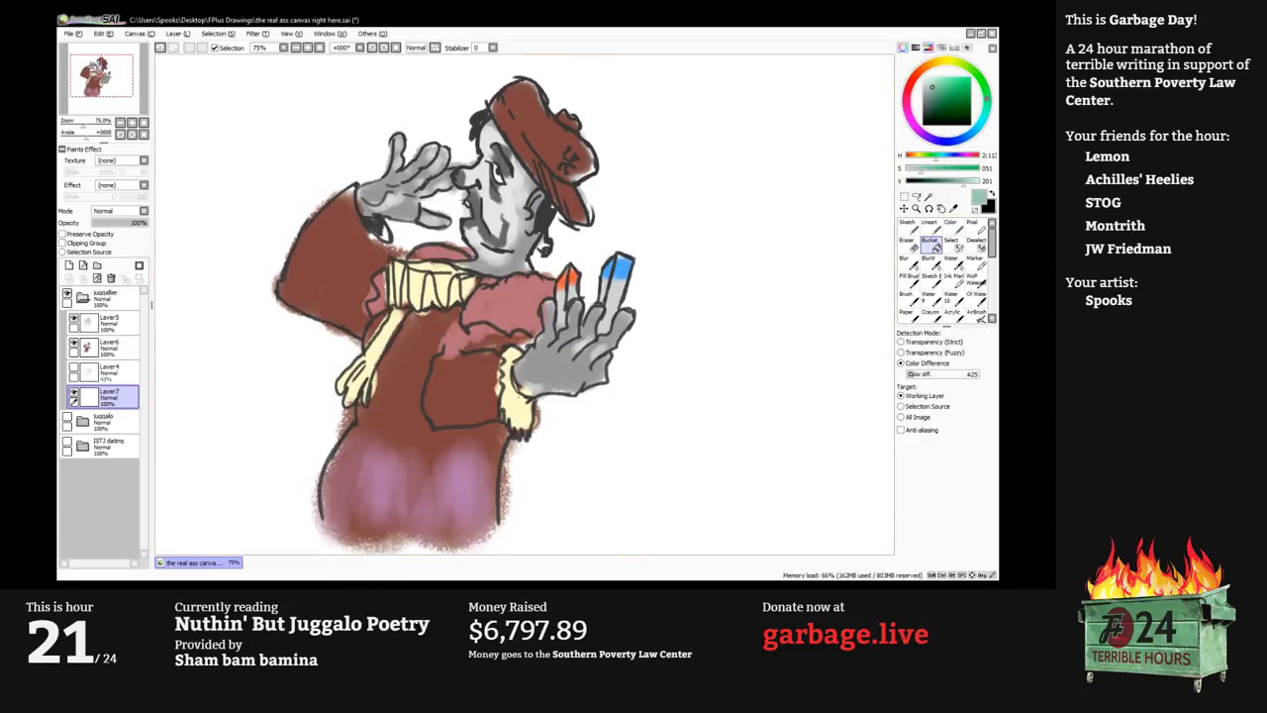
{"action": "left_click", "coordinate": [772, 198]}
{"action": "left_click_drag", "start_coordinate": [772, 198], "coordinate": [798, 224]}
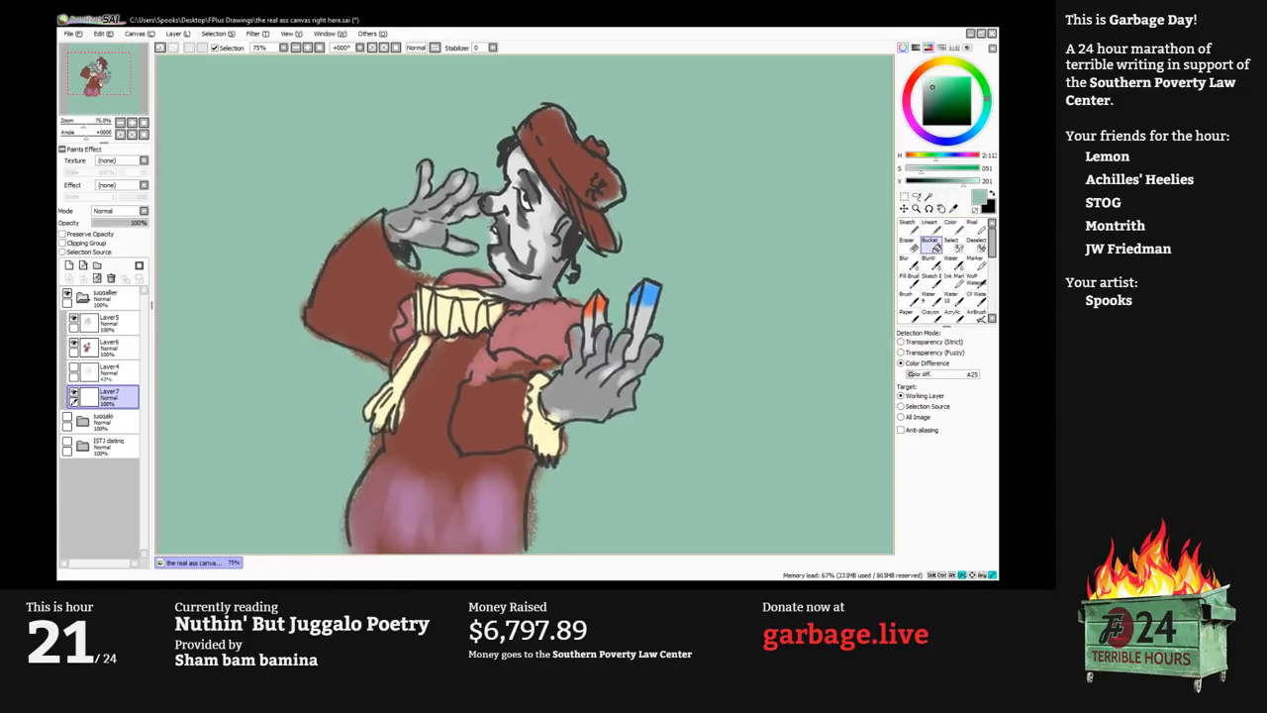
{"action": "left_click", "coordinate": [926, 99]}
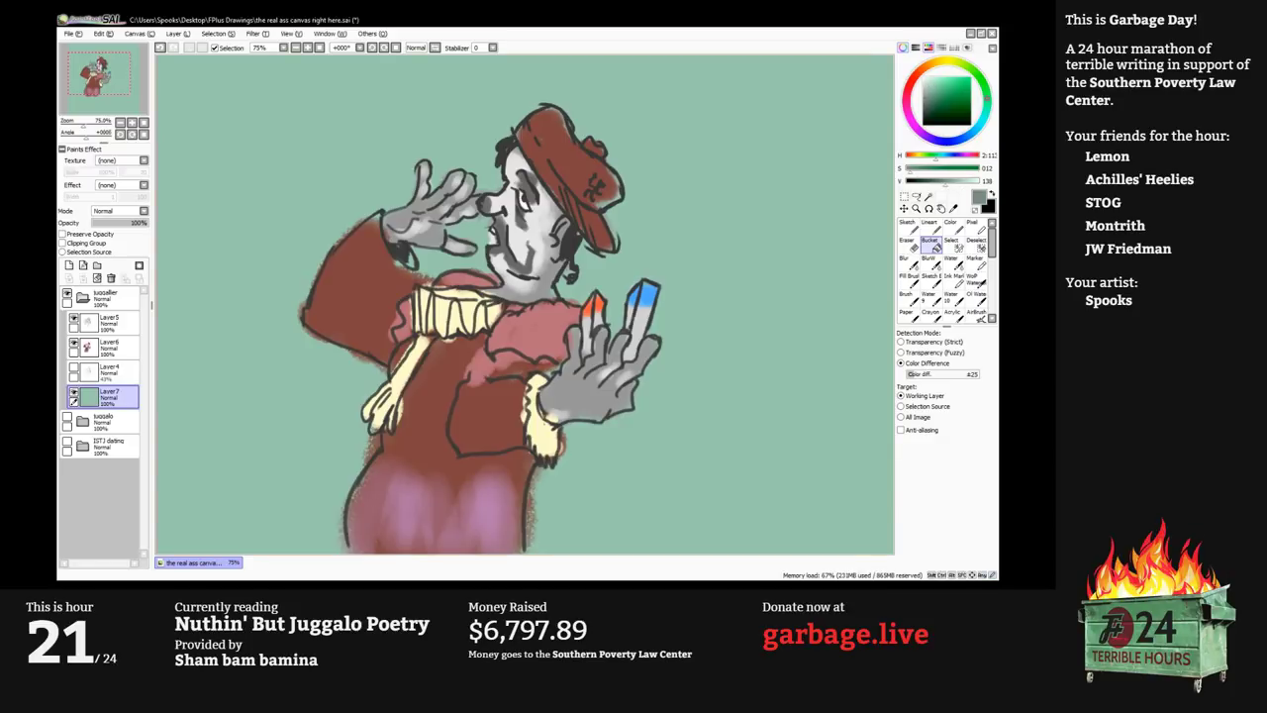
{"action": "left_click", "coordinate": [772, 198]}
{"action": "left_click", "coordinate": [927, 89]}
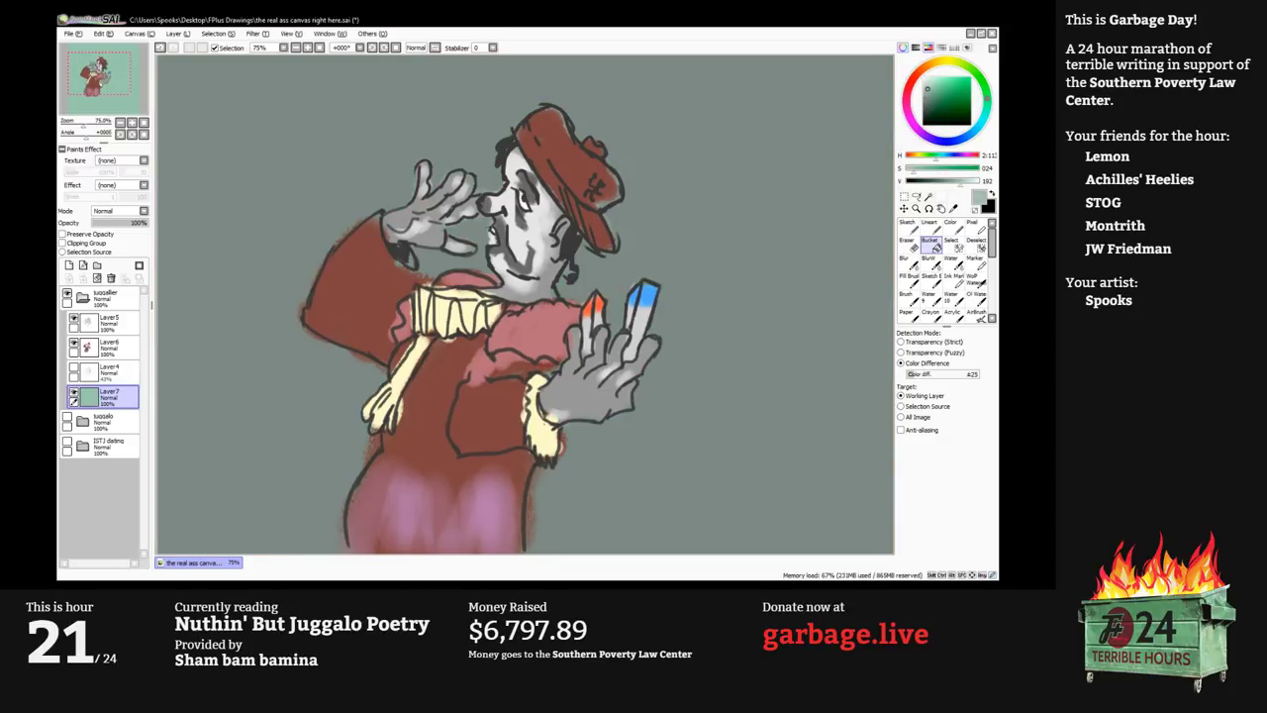
{"action": "left_click", "coordinate": [772, 198]}
{"action": "mouse_move", "coordinate": [772, 198]}
{"action": "left_mouse_down"}
{"action": "mouse_move", "coordinate": [815, 174]}
{"action": "mouse_move", "coordinate": [793, 188]}
{"action": "left_mouse_up"}
Paint dark grey-green shadows behind the figure's lower body and raised front hand with the brush at size 250.
{"action": "left_click", "coordinate": [928, 108]}
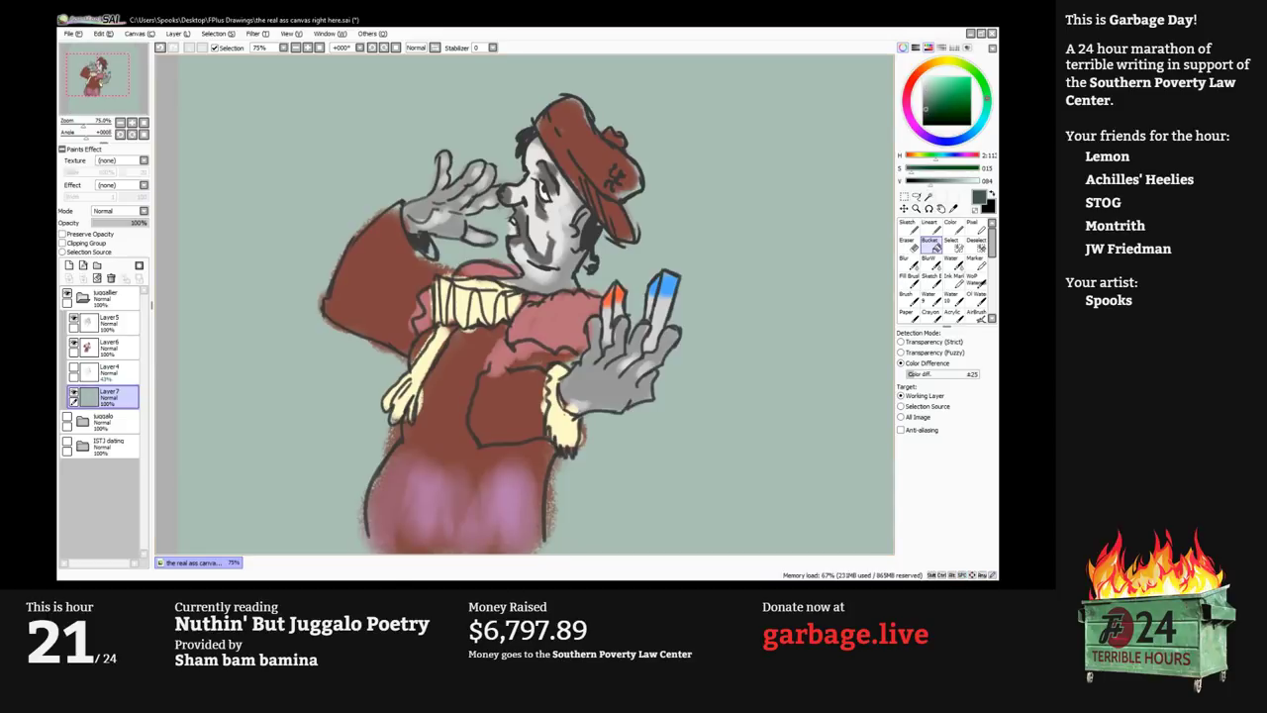
{"action": "left_click", "coordinate": [951, 226]}
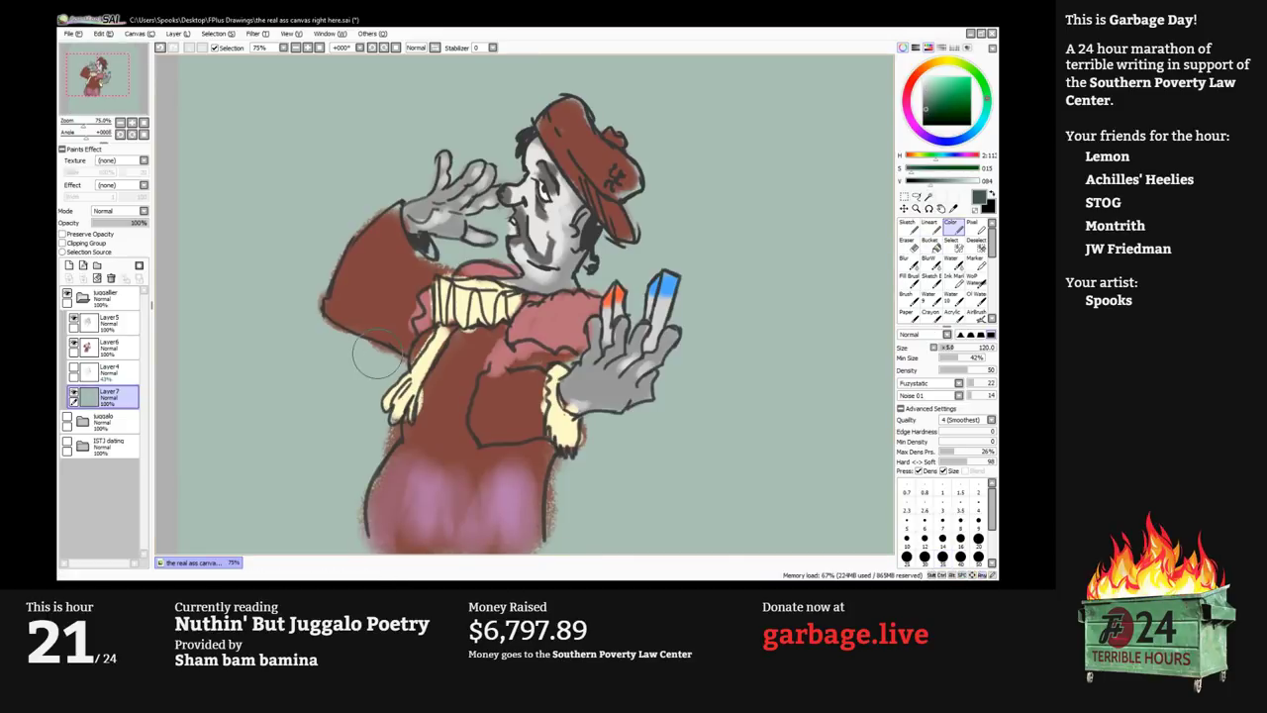
{"action": "key", "text": "bracketright"}
{"action": "key", "text": "bracketright"}
{"action": "key", "text": "bracketright"}
{"action": "mouse_move", "coordinate": [348, 302]}
{"action": "left_mouse_down"}
{"action": "mouse_move", "coordinate": [347, 390]}
{"action": "mouse_move", "coordinate": [368, 403]}
{"action": "mouse_move", "coordinate": [381, 503]}
{"action": "left_mouse_up"}
{"action": "left_click_drag", "start_coordinate": [649, 404], "coordinate": [609, 503]}
{"action": "left_click_drag", "start_coordinate": [665, 354], "coordinate": [665, 467]}
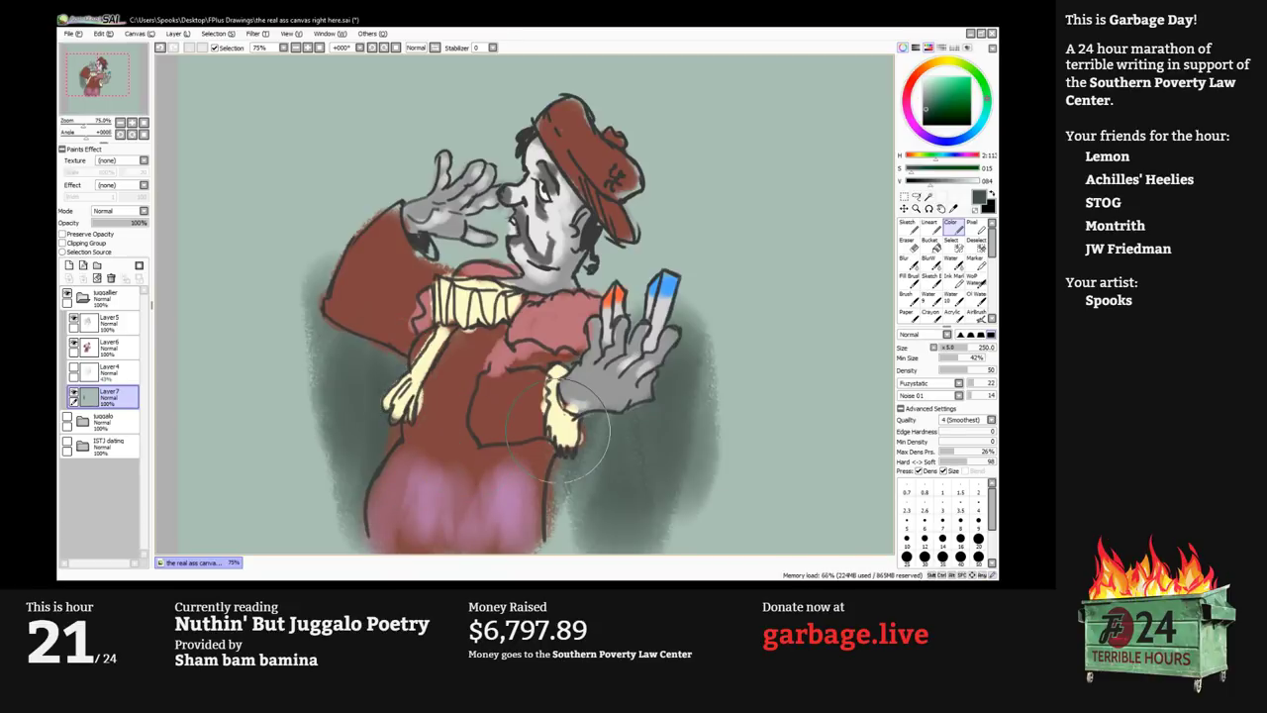
{"action": "left_click_drag", "start_coordinate": [686, 259], "coordinate": [629, 356]}
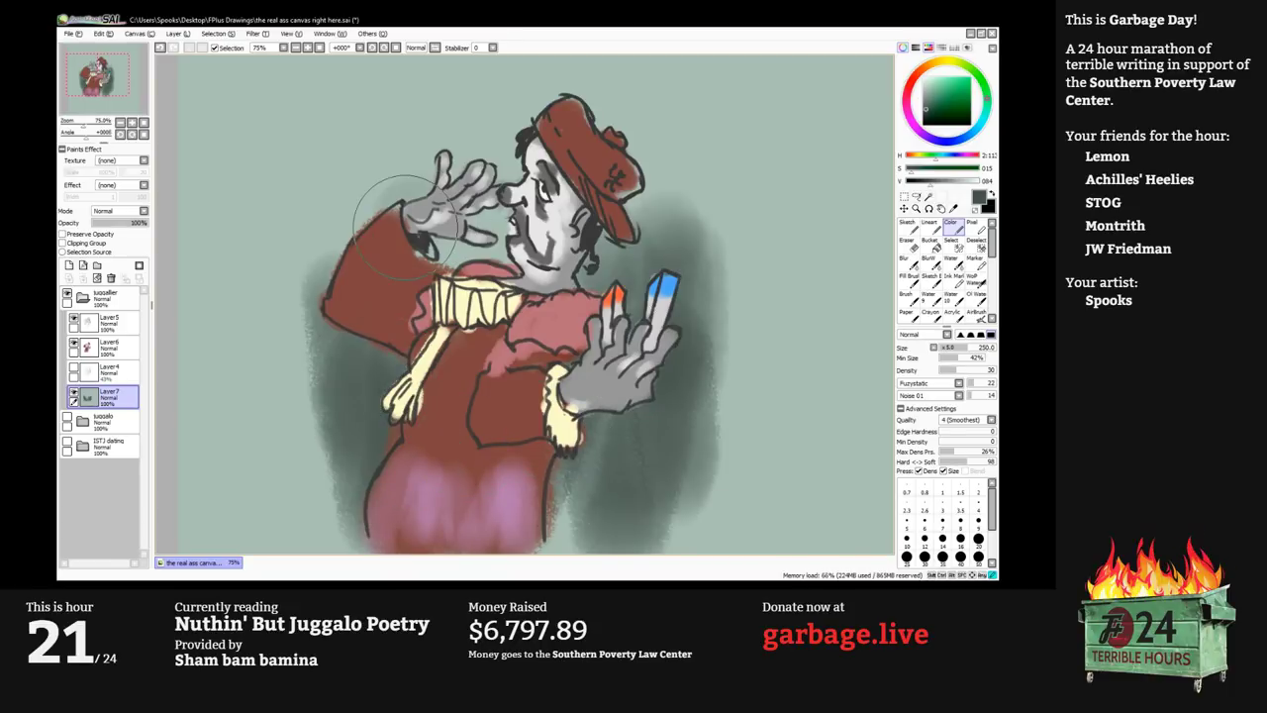
Extend the background shading behind the bent arm and cap, softening it with tones sampled from the backdrop.
{"action": "left_click_drag", "start_coordinate": [408, 229], "coordinate": [321, 315]}
{"action": "right_click", "coordinate": [705, 238]}
{"action": "mouse_move", "coordinate": [704, 217]}
{"action": "left_mouse_down"}
{"action": "mouse_move", "coordinate": [714, 276]}
{"action": "mouse_move", "coordinate": [683, 201]}
{"action": "left_mouse_up"}
{"action": "left_click_drag", "start_coordinate": [384, 178], "coordinate": [321, 332]}
{"action": "right_click", "coordinate": [323, 133]}
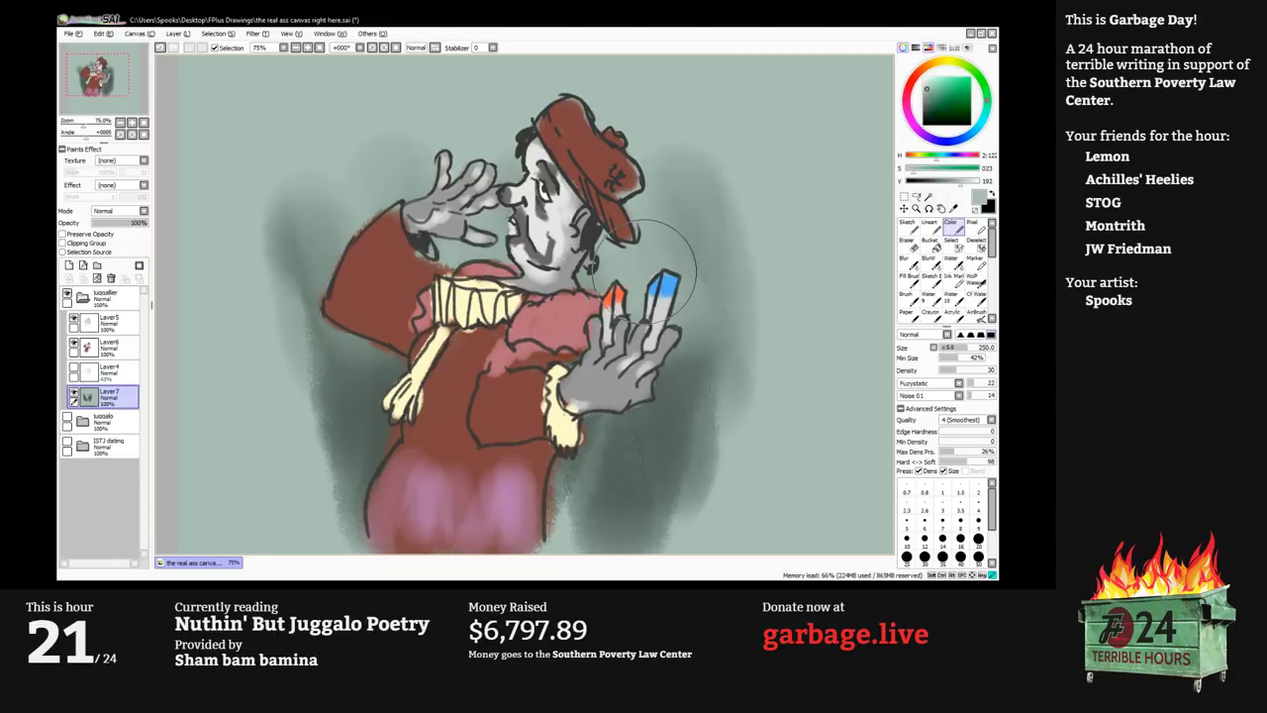
{"action": "left_click_drag", "start_coordinate": [319, 259], "coordinate": [683, 408]}
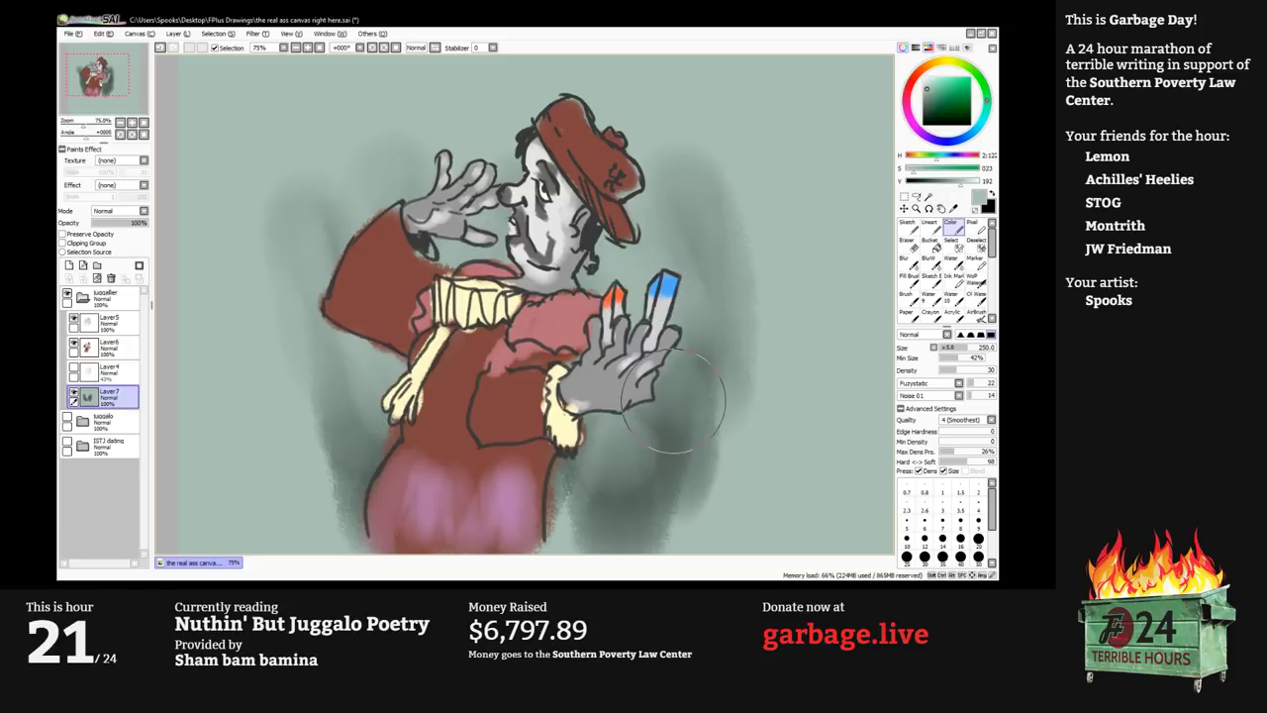
Fill the unpainted gaps along the sleeve and cap edges on the color layer with the sampled reddish brown at size 35.
{"action": "key", "text": "e"}
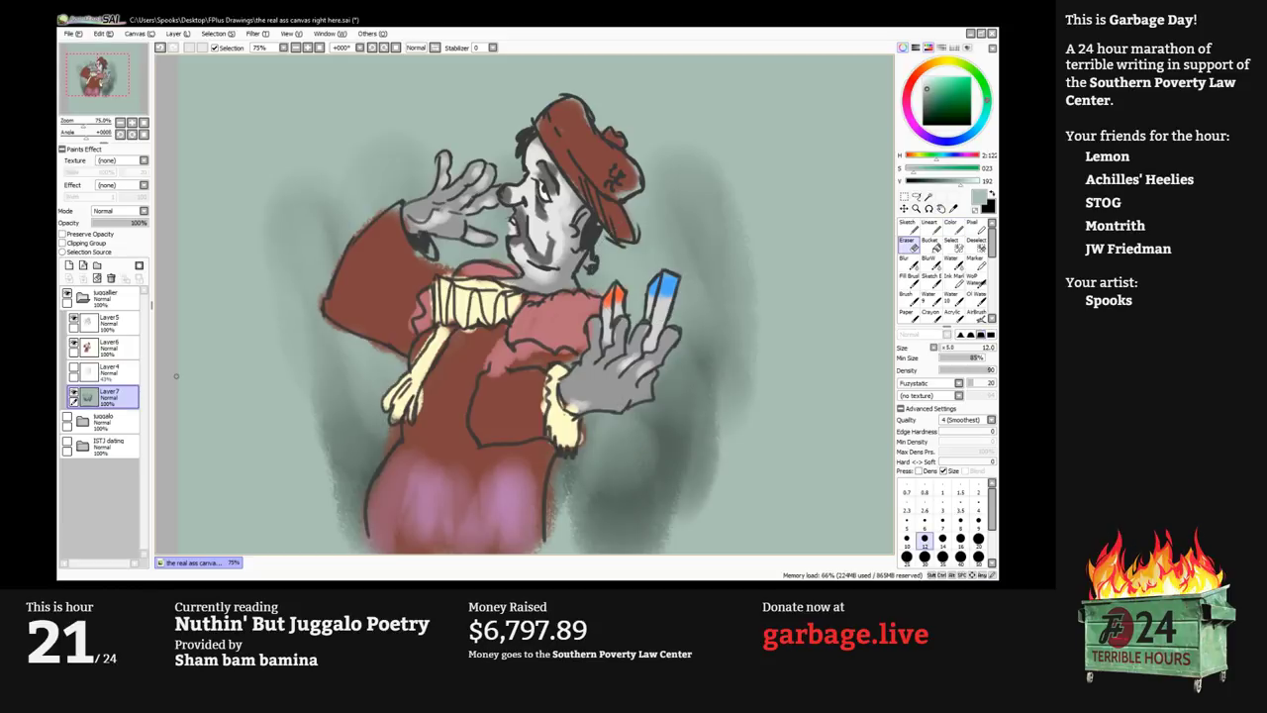
{"action": "left_click", "coordinate": [109, 347]}
{"action": "scroll", "coordinate": [449, 322], "scroll_direction": "up", "scroll_amount": 1}
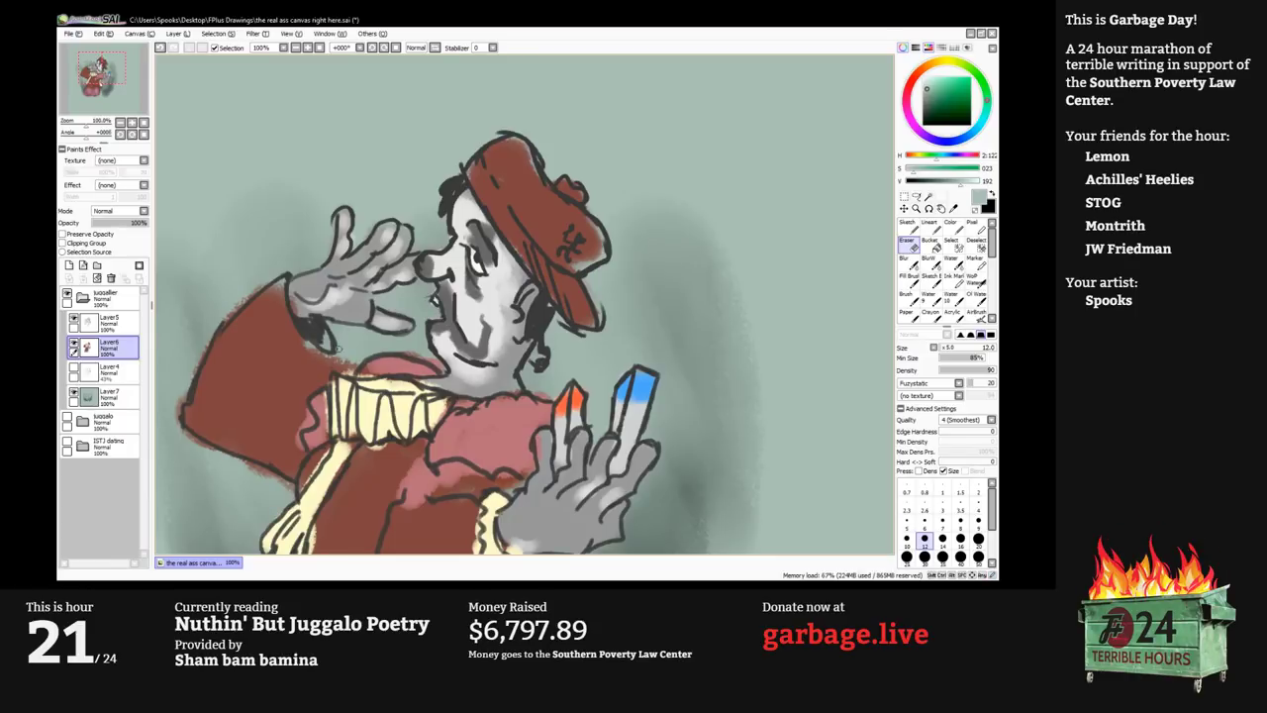
{"action": "right_click", "coordinate": [267, 361]}
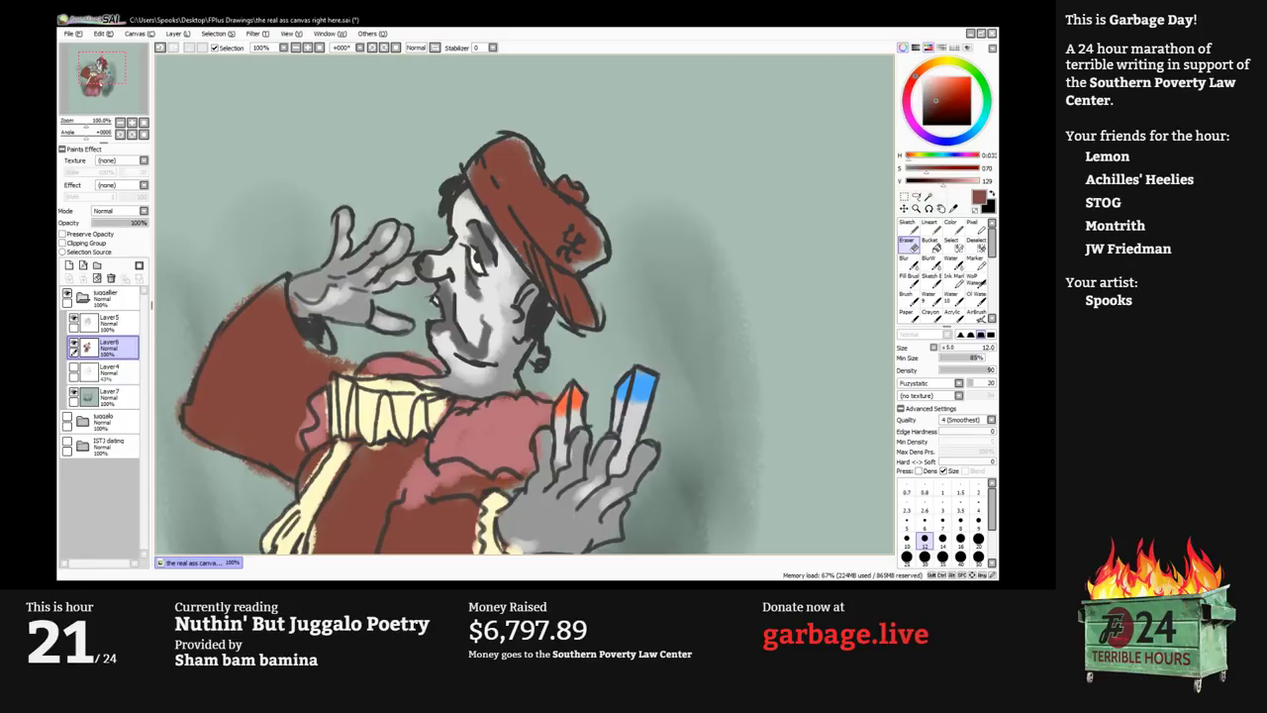
{"action": "key", "text": "b"}
{"action": "left_click_drag", "start_coordinate": [269, 291], "coordinate": [285, 283]}
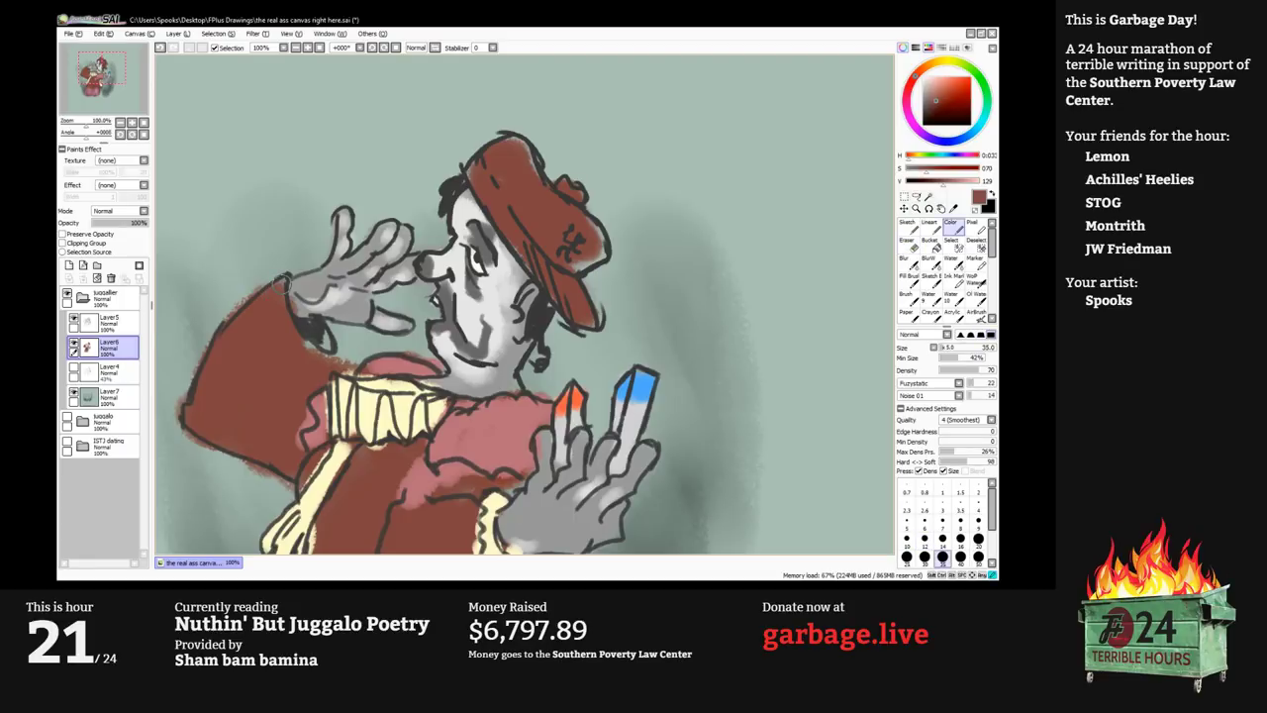
{"action": "left_click_drag", "start_coordinate": [309, 346], "coordinate": [326, 353]}
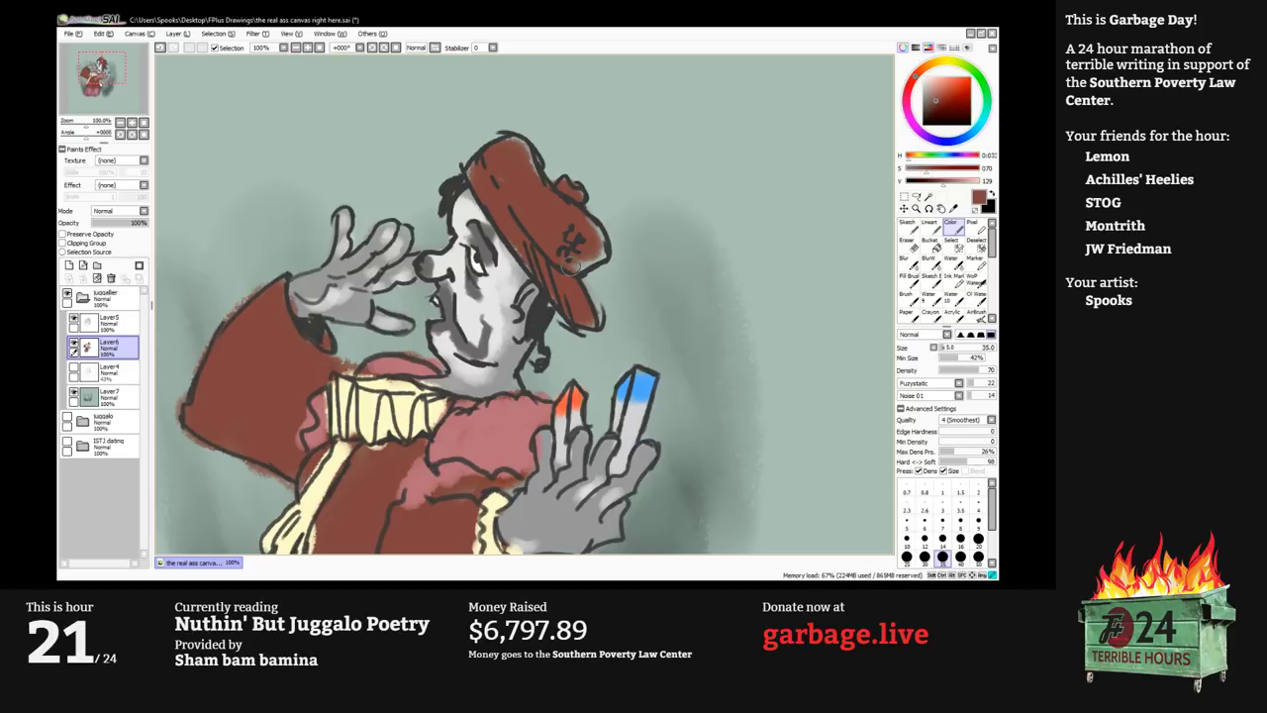
{"action": "left_click_drag", "start_coordinate": [571, 267], "coordinate": [597, 257]}
Letter "Alas," on Layer5 in the empty background above the raised hand, using sampled dark grey with the brush at size 14.
{"action": "left_click", "coordinate": [109, 322]}
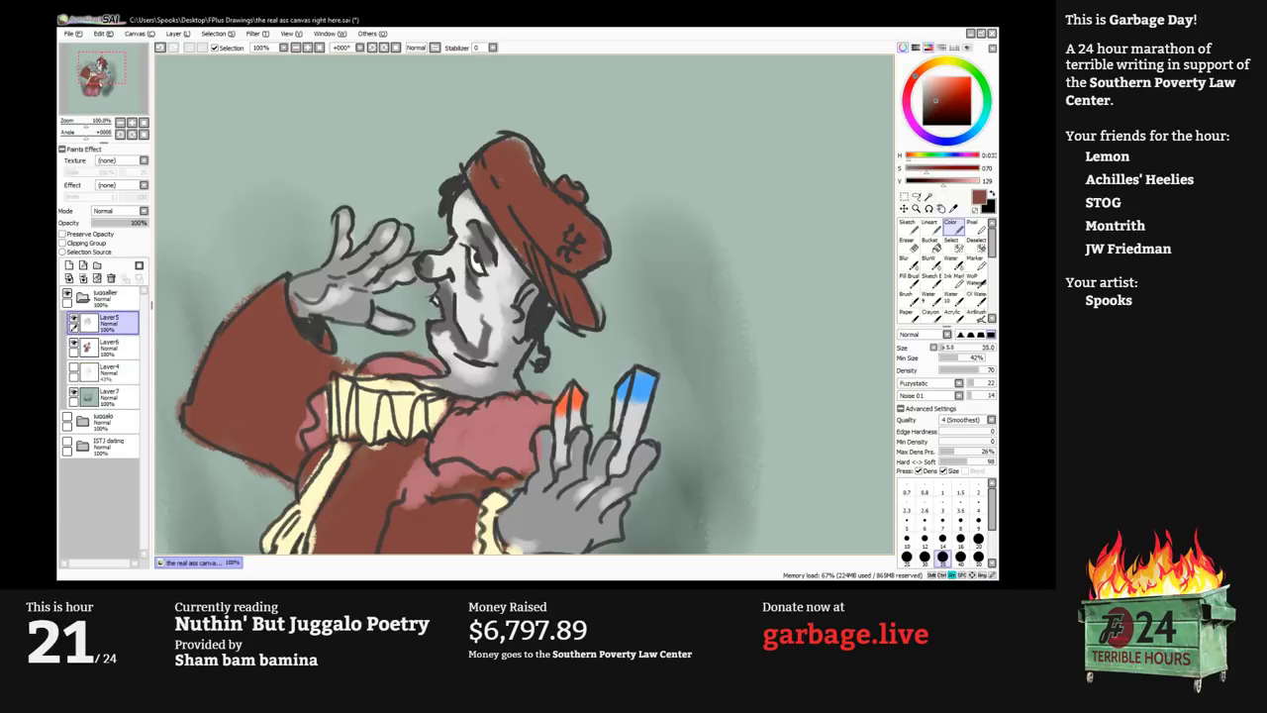
{"action": "left_click", "coordinate": [621, 238], "text": "alt"}
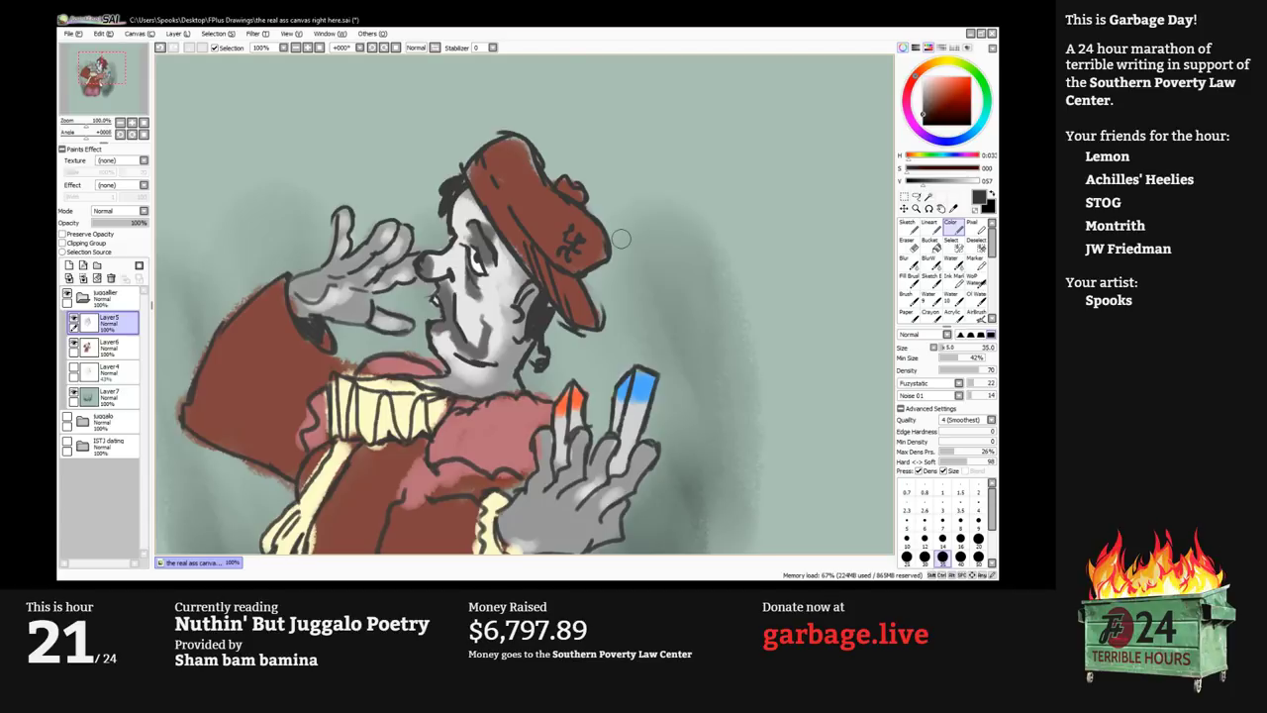
{"action": "key", "text": "bracketleft"}
{"action": "scroll", "coordinate": [620, 238], "scroll_direction": "down", "scroll_amount": 1}
{"action": "left_click_drag", "start_coordinate": [621, 239], "coordinate": [663, 125]}
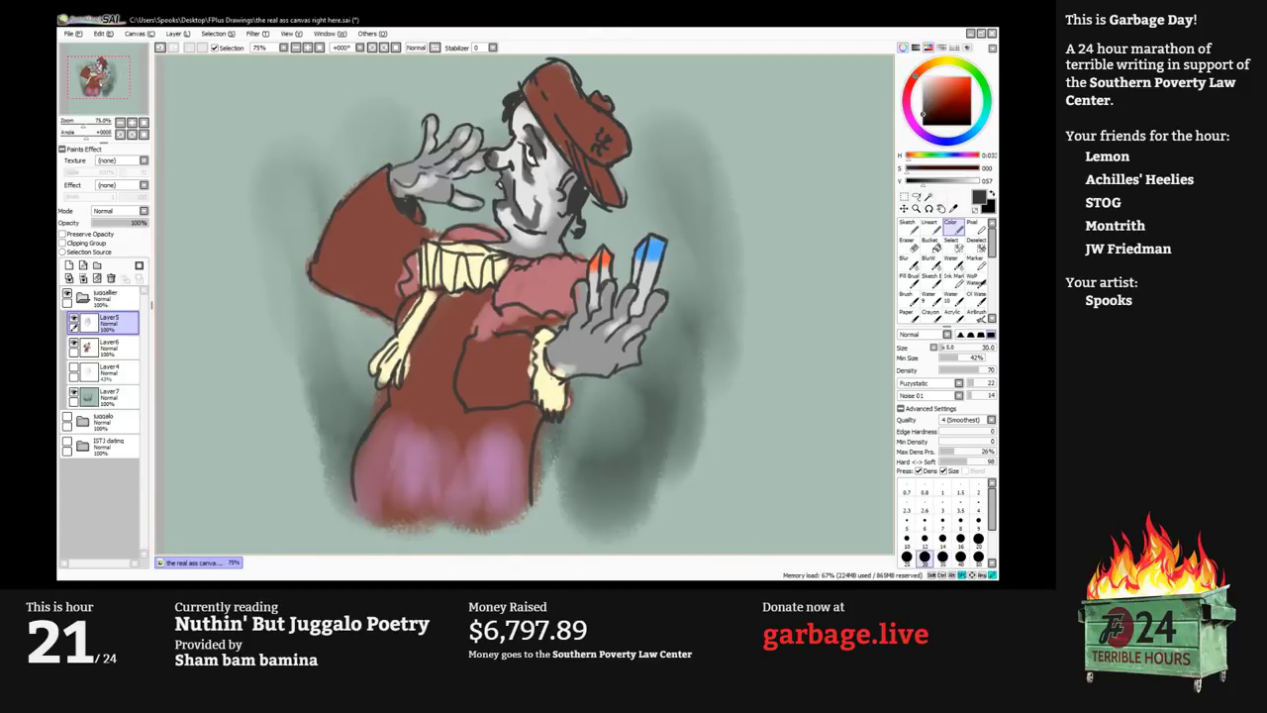
{"action": "key", "text": "bracketleft"}
{"action": "key", "text": "bracketleft"}
{"action": "scroll", "coordinate": [385, 148], "scroll_direction": "up", "scroll_amount": 1}
{"action": "mouse_move", "coordinate": [343, 61]}
{"action": "left_mouse_down"}
{"action": "mouse_move", "coordinate": [385, 148]}
{"action": "mouse_move", "coordinate": [399, 142]}
{"action": "left_mouse_up"}
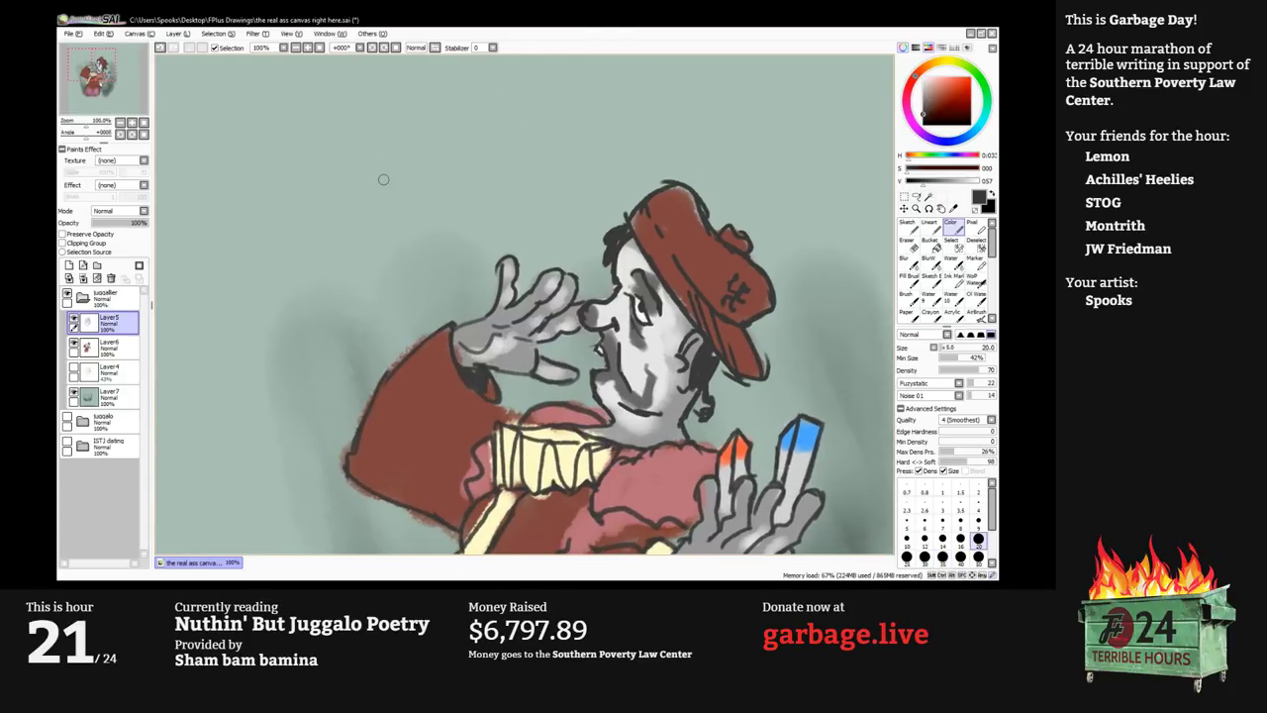
{"action": "key", "text": "bracketleft"}
{"action": "key", "text": "bracketleft"}
{"action": "left_click_drag", "start_coordinate": [338, 187], "coordinate": [358, 186]}
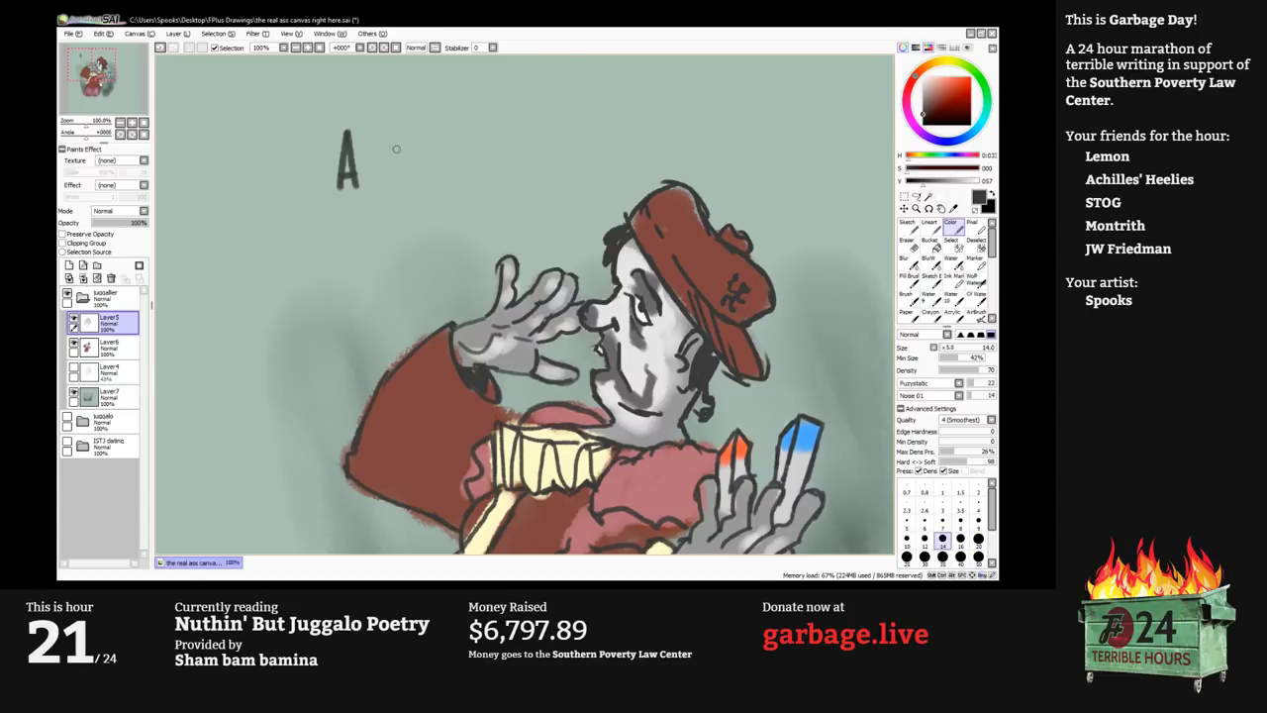
{"action": "left_click_drag", "start_coordinate": [365, 157], "coordinate": [392, 186]}
{"action": "mouse_move", "coordinate": [422, 158]}
{"action": "left_mouse_down"}
{"action": "mouse_move", "coordinate": [398, 185]}
{"action": "mouse_move", "coordinate": [426, 193]}
{"action": "left_mouse_up"}
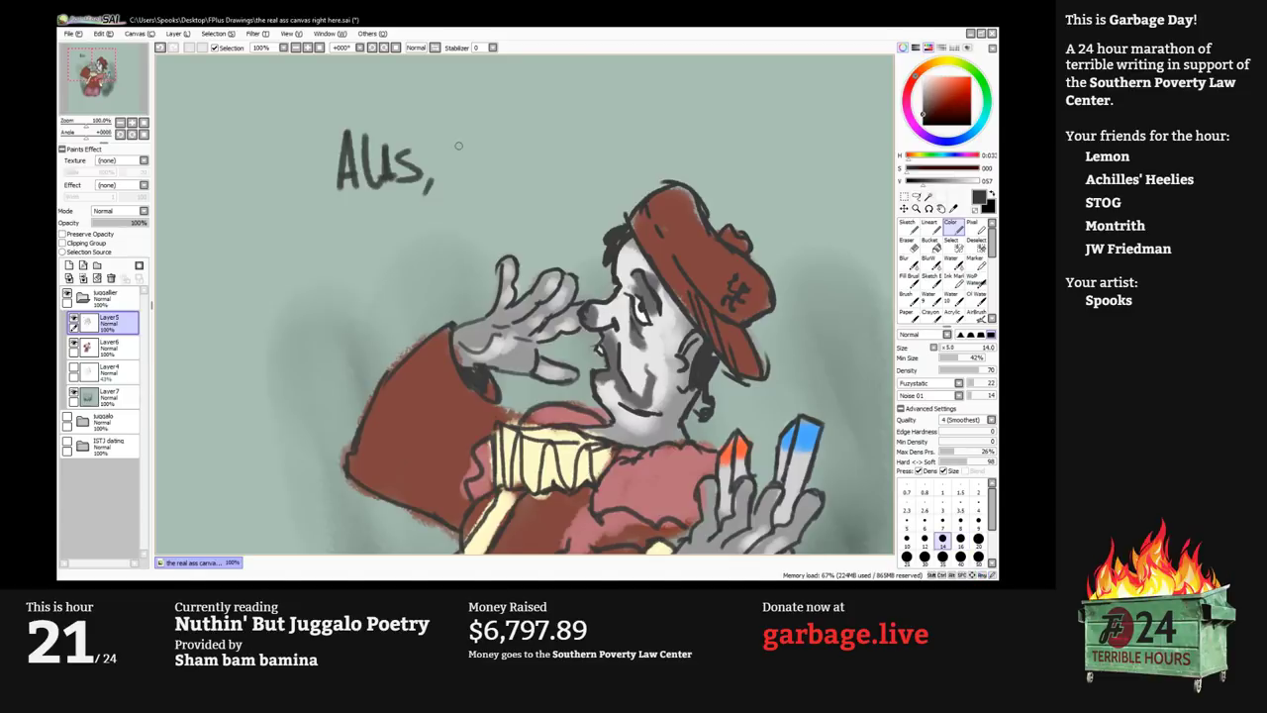
Letter "Shaggy," after the first word, ending beside the cap.
{"action": "left_click_drag", "start_coordinate": [484, 137], "coordinate": [452, 183]}
{"action": "left_click_drag", "start_coordinate": [491, 137], "coordinate": [507, 186]}
{"action": "left_click_drag", "start_coordinate": [530, 161], "coordinate": [535, 187]}
{"action": "left_click_drag", "start_coordinate": [558, 161], "coordinate": [544, 203]}
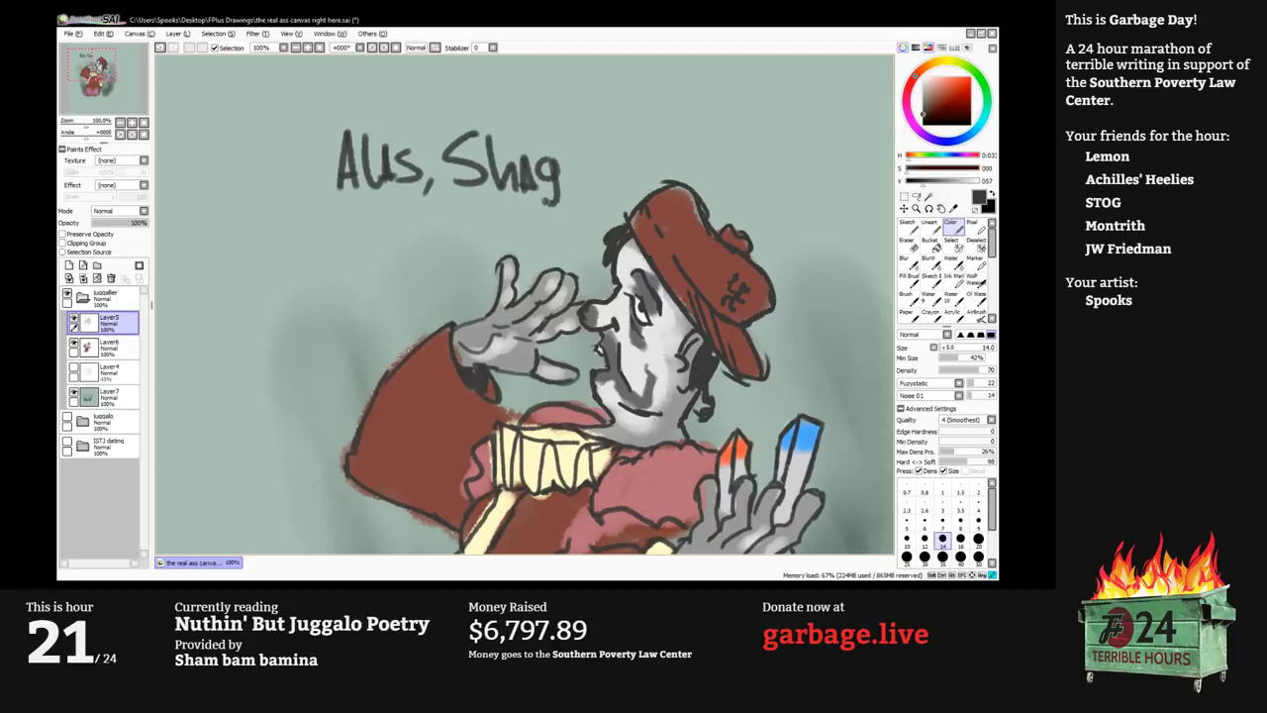
{"action": "left_click_drag", "start_coordinate": [584, 163], "coordinate": [572, 203]}
{"action": "left_click_drag", "start_coordinate": [597, 164], "coordinate": [606, 203]}
{"action": "left_click_drag", "start_coordinate": [627, 186], "coordinate": [622, 204]}
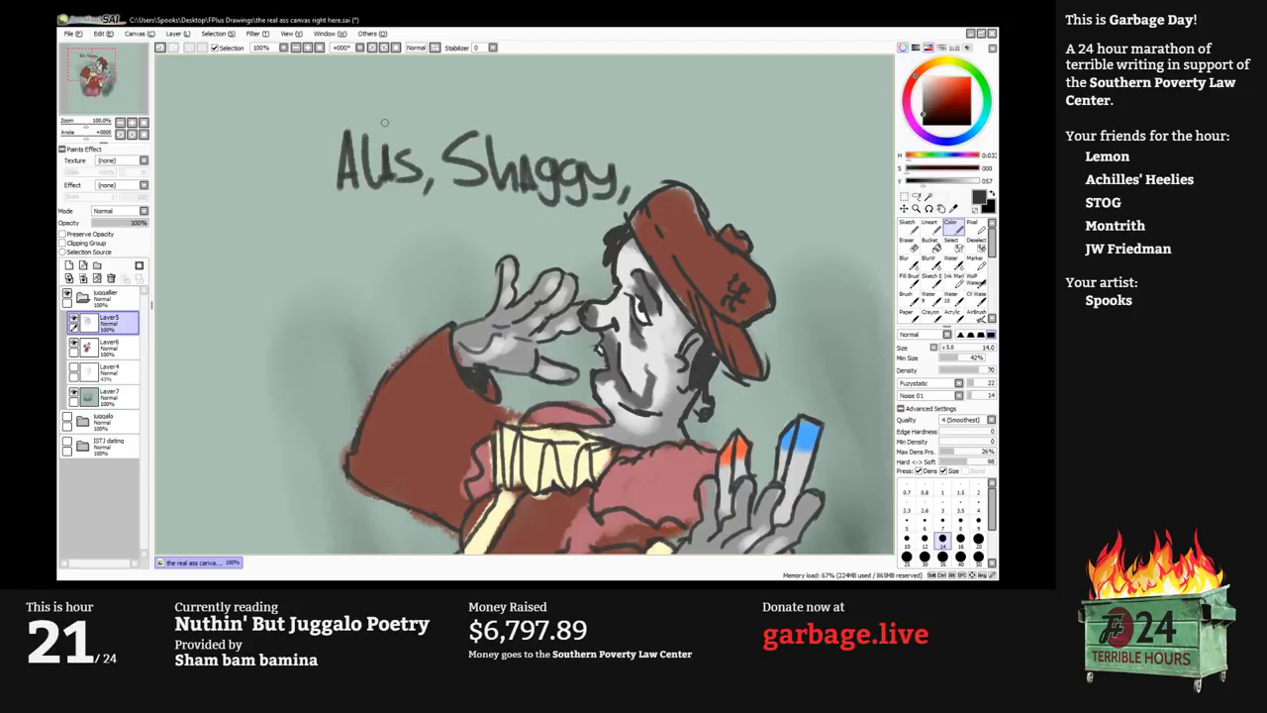
Erase the middle letters "la" of the first word with the eraser at size 30.
{"action": "key", "text": "e"}
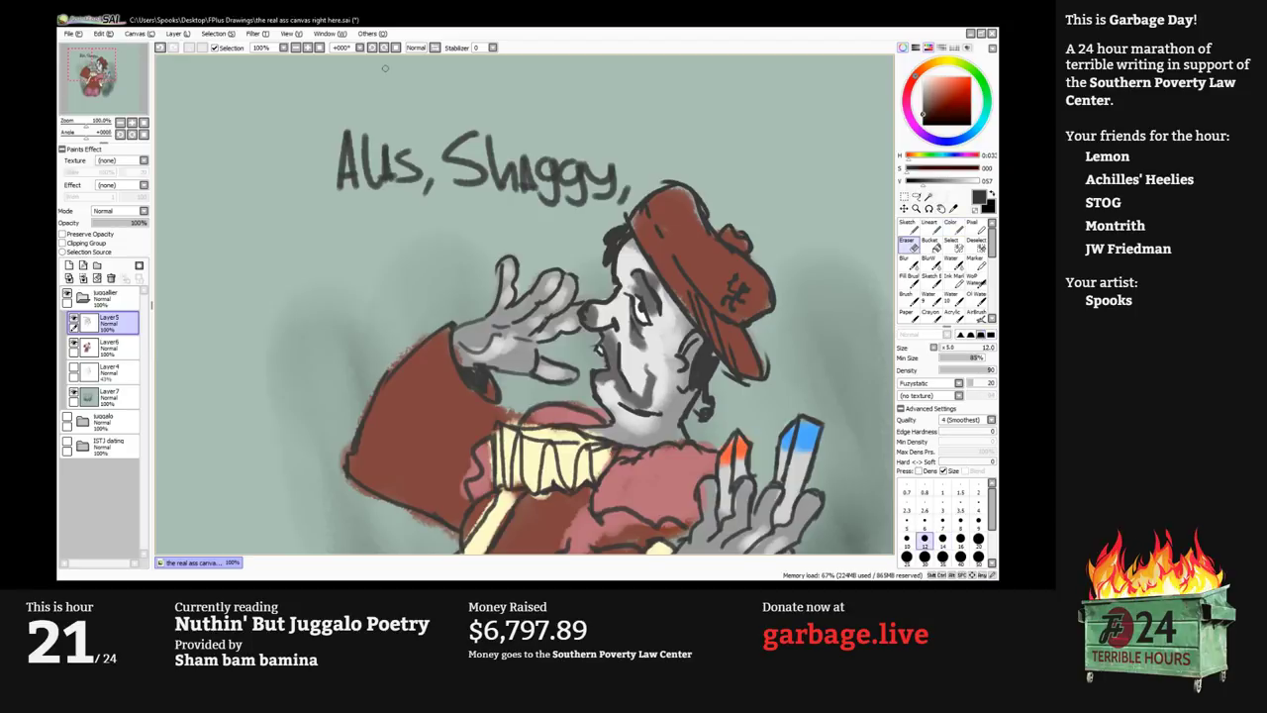
{"action": "key", "text": "bracketright"}
{"action": "key", "text": "bracketright"}
{"action": "key", "text": "bracketright"}
{"action": "key", "text": "bracketright"}
{"action": "key", "text": "bracketright"}
{"action": "left_click_drag", "start_coordinate": [378, 139], "coordinate": [391, 178]}
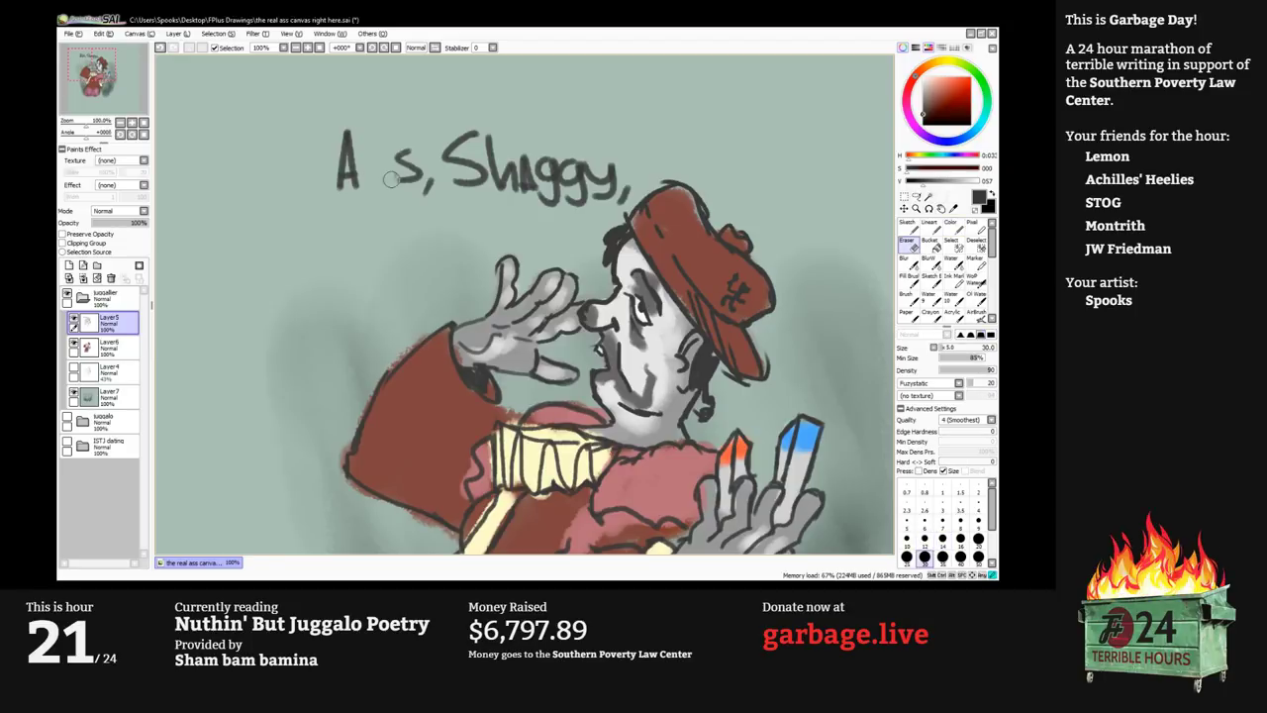
Redraw the missing "la" in "Alas" with the brush at size 10, undoing a thicker first attempt.
{"action": "key", "text": "b"}
{"action": "left_click_drag", "start_coordinate": [366, 134], "coordinate": [366, 186]}
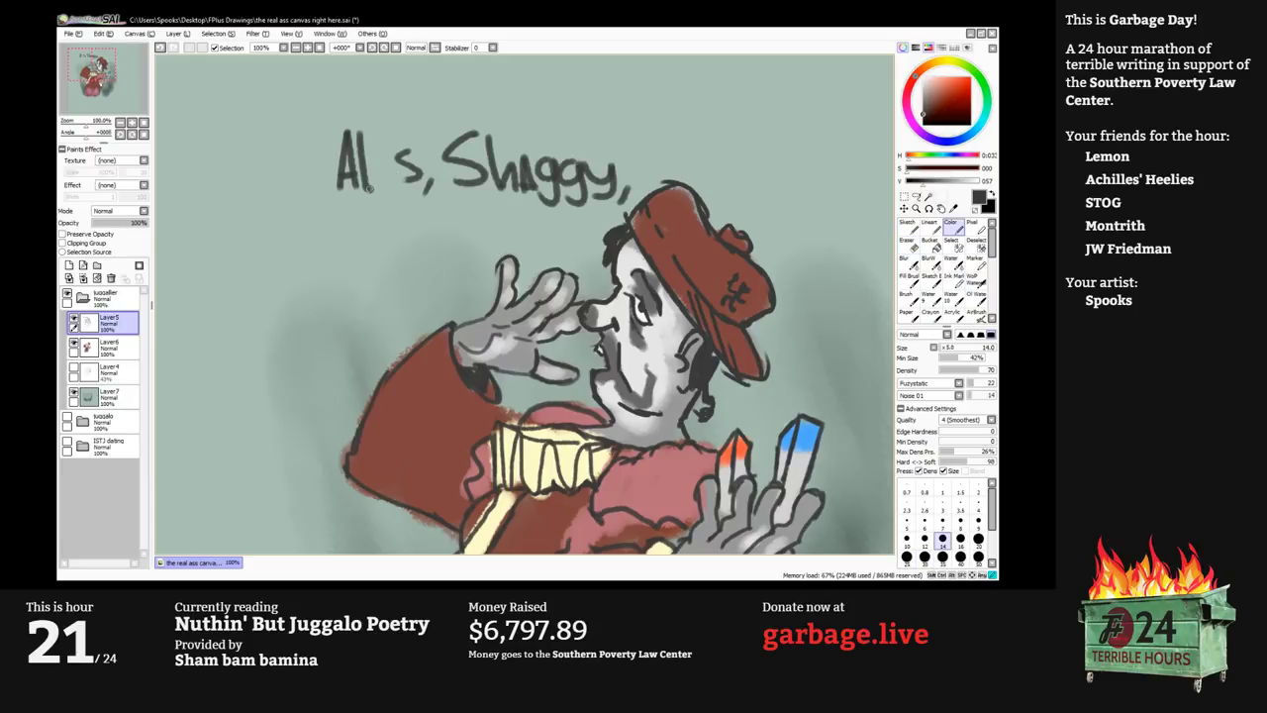
{"action": "key", "text": "ctrl+z"}
{"action": "key", "text": "["}
{"action": "key", "text": "["}
{"action": "left_click_drag", "start_coordinate": [364, 140], "coordinate": [367, 186]}
{"action": "mouse_move", "coordinate": [380, 163]}
{"action": "left_mouse_down"}
{"action": "mouse_move", "coordinate": [388, 184]}
{"action": "mouse_move", "coordinate": [439, 194]}
{"action": "left_mouse_up"}
Letter "I knew him" on a second line beneath "Alas, Shaggy," at brush size 10.
{"action": "scroll", "coordinate": [390, 192], "scroll_direction": "down", "scroll_amount": 1}
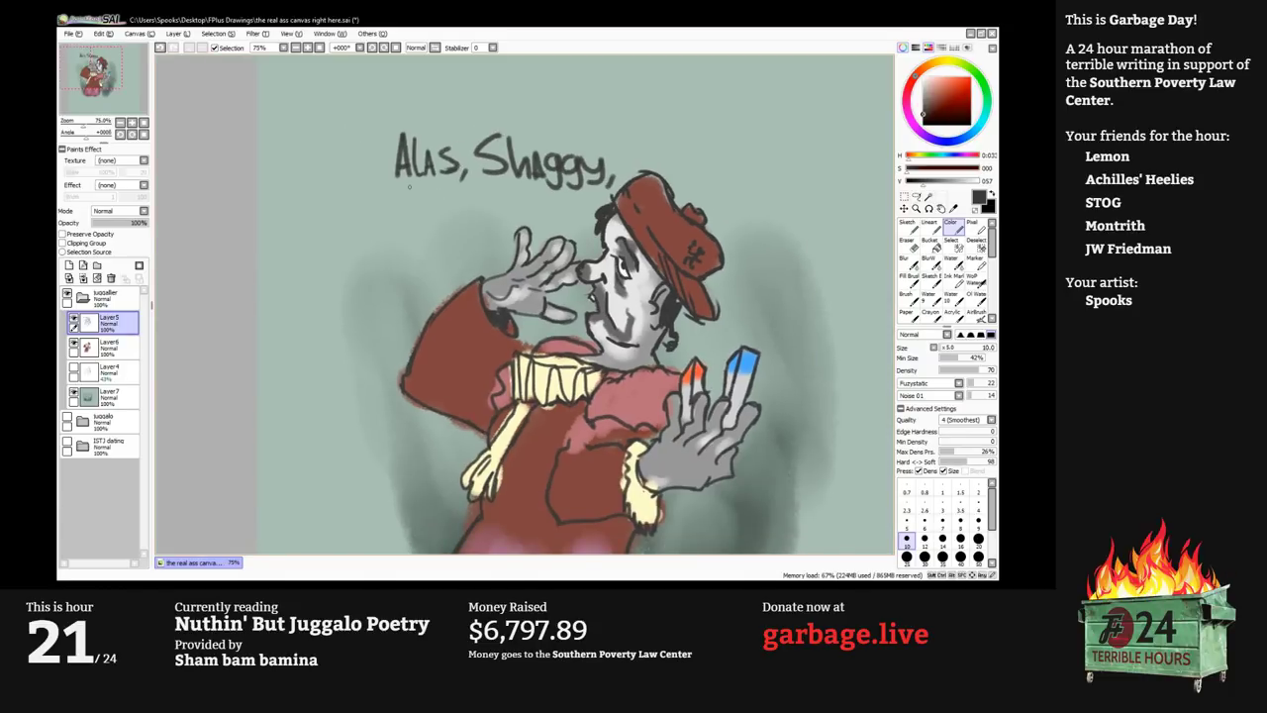
{"action": "scroll", "coordinate": [408, 186], "scroll_direction": "up", "scroll_amount": 1}
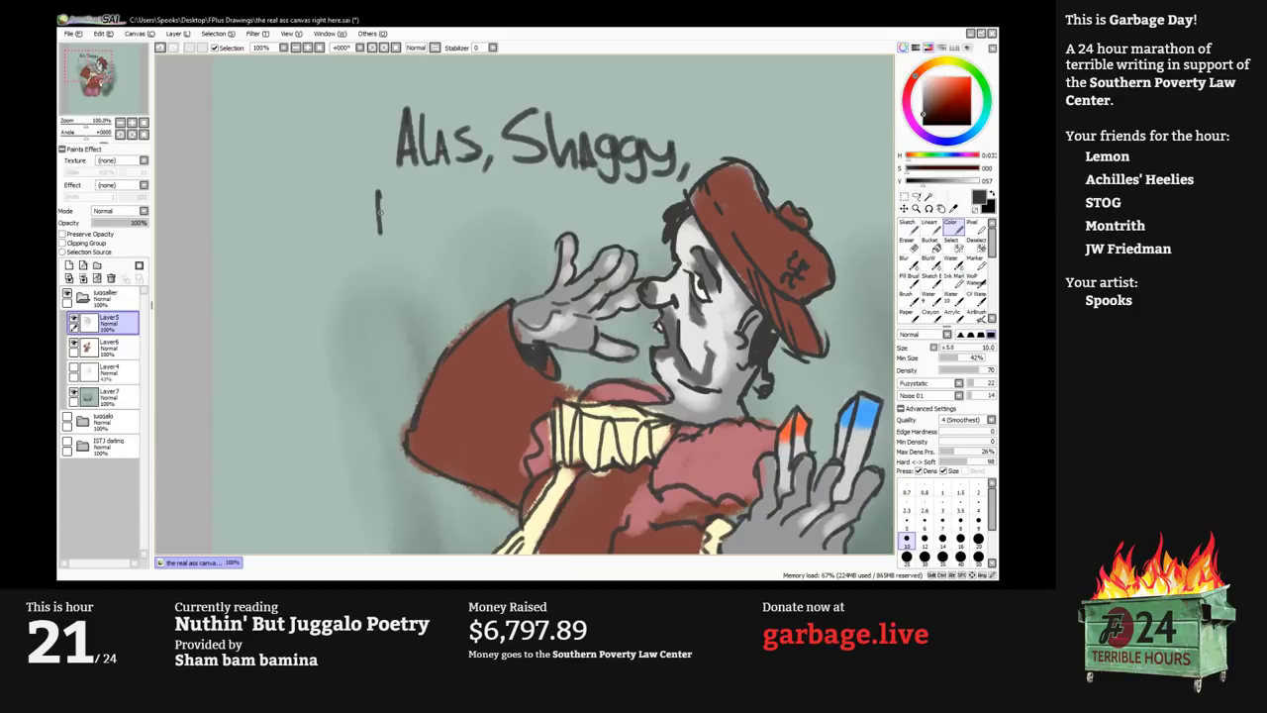
{"action": "left_click_drag", "start_coordinate": [364, 193], "coordinate": [388, 191]}
{"action": "left_click_drag", "start_coordinate": [372, 240], "coordinate": [393, 237]}
{"action": "left_click_drag", "start_coordinate": [404, 193], "coordinate": [406, 236]}
{"action": "left_click_drag", "start_coordinate": [424, 206], "coordinate": [426, 235]}
{"action": "mouse_move", "coordinate": [430, 213]}
{"action": "left_mouse_down"}
{"action": "mouse_move", "coordinate": [451, 234]}
{"action": "mouse_move", "coordinate": [483, 206]}
{"action": "mouse_move", "coordinate": [499, 230]}
{"action": "left_mouse_up"}
{"action": "left_click_drag", "start_coordinate": [501, 216], "coordinate": [523, 230]}
{"action": "left_click_drag", "start_coordinate": [531, 208], "coordinate": [534, 229]}
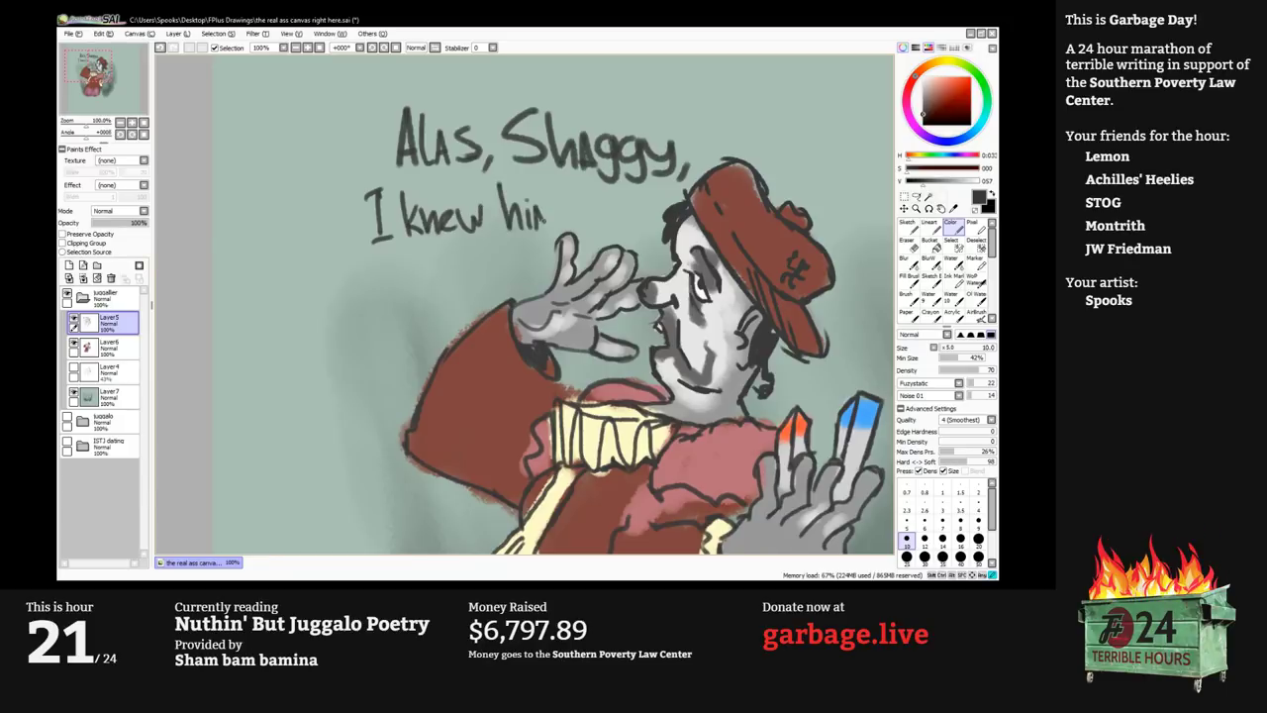
{"action": "left_click_drag", "start_coordinate": [541, 228], "coordinate": [558, 228]}
Finish the second line by lettering "well" followed by three dots.
{"action": "left_click_drag", "start_coordinate": [570, 198], "coordinate": [598, 203]}
{"action": "left_click_drag", "start_coordinate": [600, 217], "coordinate": [614, 225]}
{"action": "left_click_drag", "start_coordinate": [621, 190], "coordinate": [624, 228]}
{"action": "left_click_drag", "start_coordinate": [636, 190], "coordinate": [637, 228]}
{"action": "left_click", "coordinate": [646, 226]}
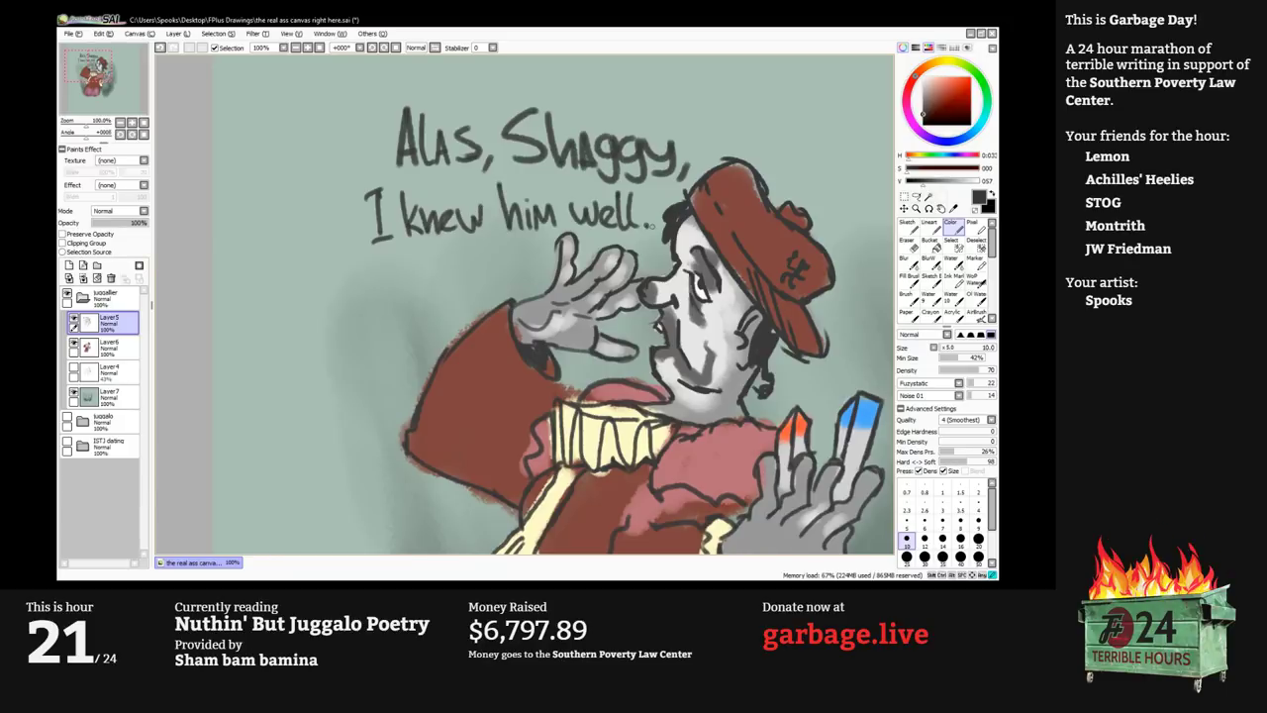
{"action": "left_click", "coordinate": [654, 227]}
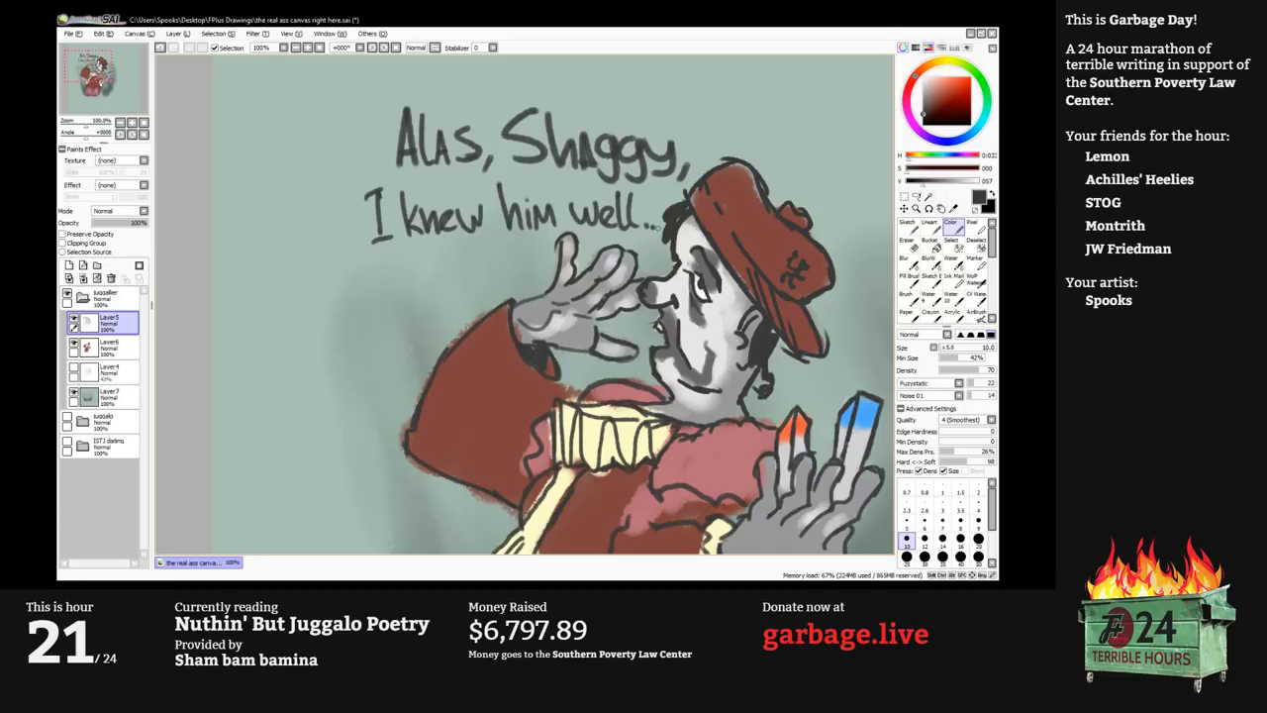
Letter "but my" in the empty background on the other side of the cap.
{"action": "scroll", "coordinate": [657, 228], "scroll_direction": "down", "scroll_amount": 1}
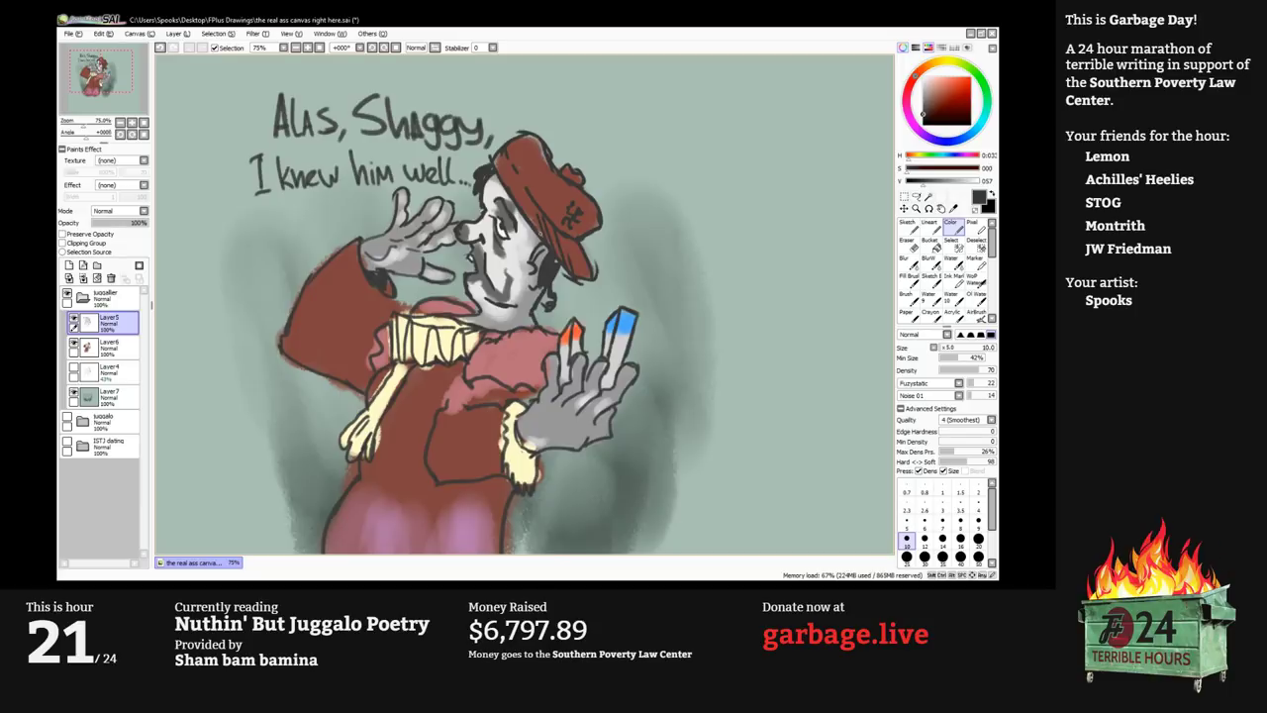
{"action": "scroll", "coordinate": [617, 159], "scroll_direction": "up", "scroll_amount": 1}
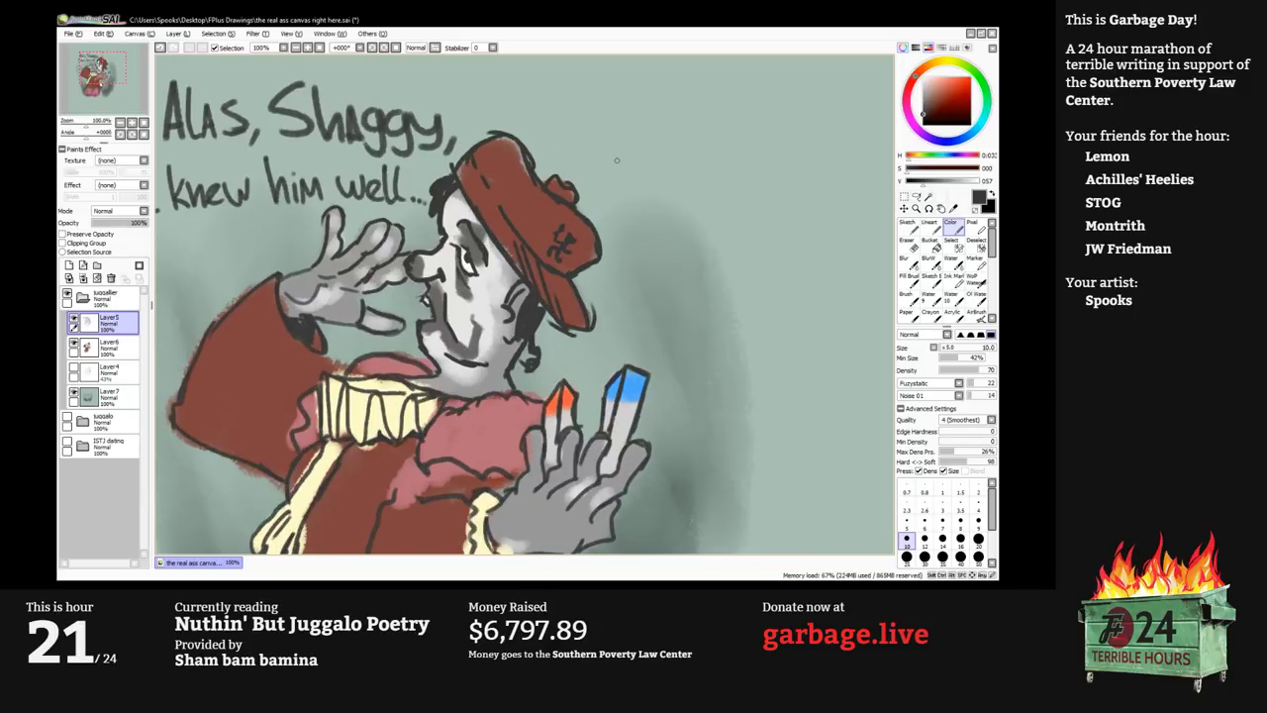
{"action": "left_click_drag", "start_coordinate": [604, 143], "coordinate": [609, 196]}
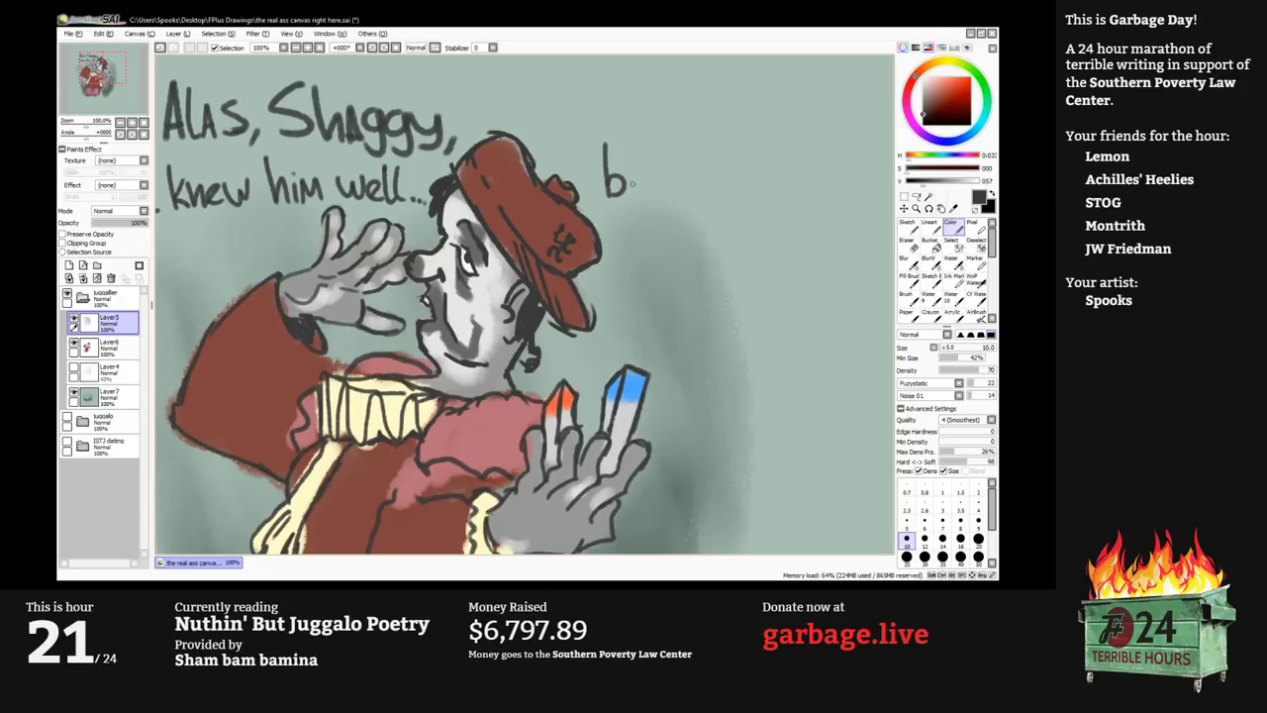
{"action": "left_click_drag", "start_coordinate": [631, 171], "coordinate": [655, 198]}
{"action": "left_click_drag", "start_coordinate": [662, 147], "coordinate": [664, 200]}
{"action": "left_click_drag", "start_coordinate": [648, 170], "coordinate": [678, 168]}
{"action": "left_click_drag", "start_coordinate": [686, 174], "coordinate": [715, 203]}
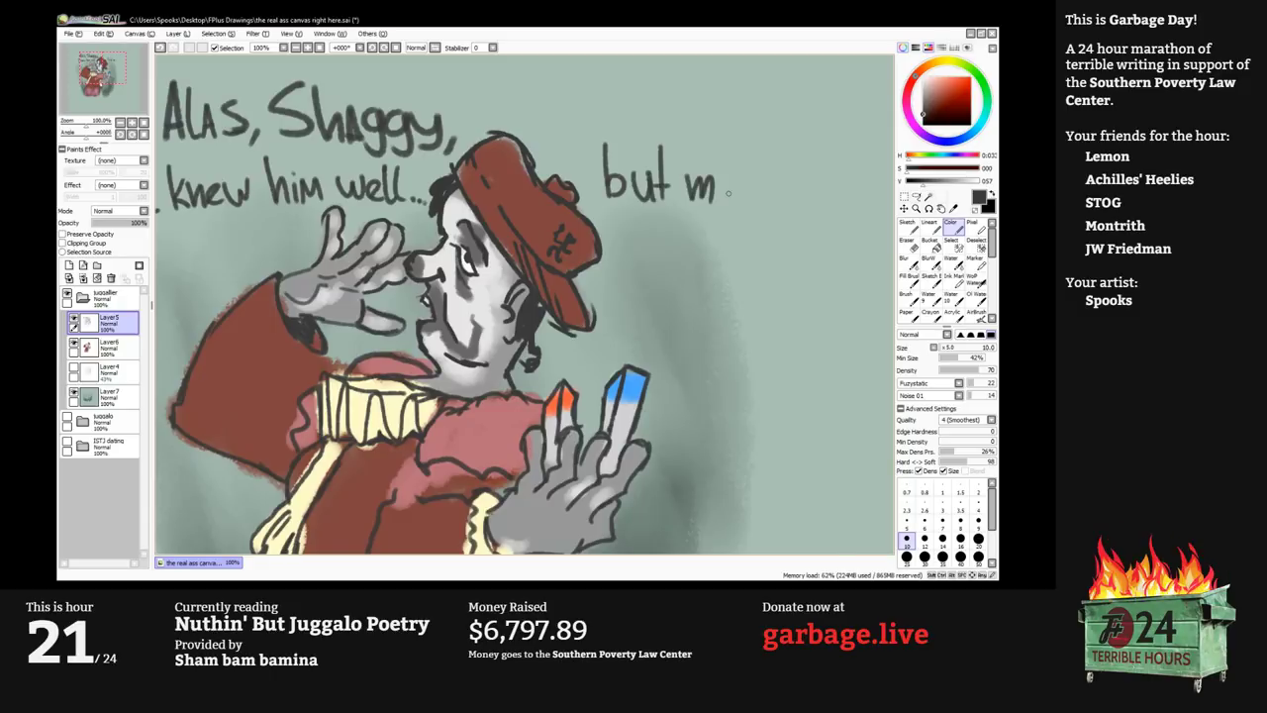
{"action": "left_click_drag", "start_coordinate": [720, 179], "coordinate": [729, 227]}
Continue the caption behind the cap with the words "ninja was".
{"action": "left_click_drag", "start_coordinate": [801, 140], "coordinate": [634, 145]}
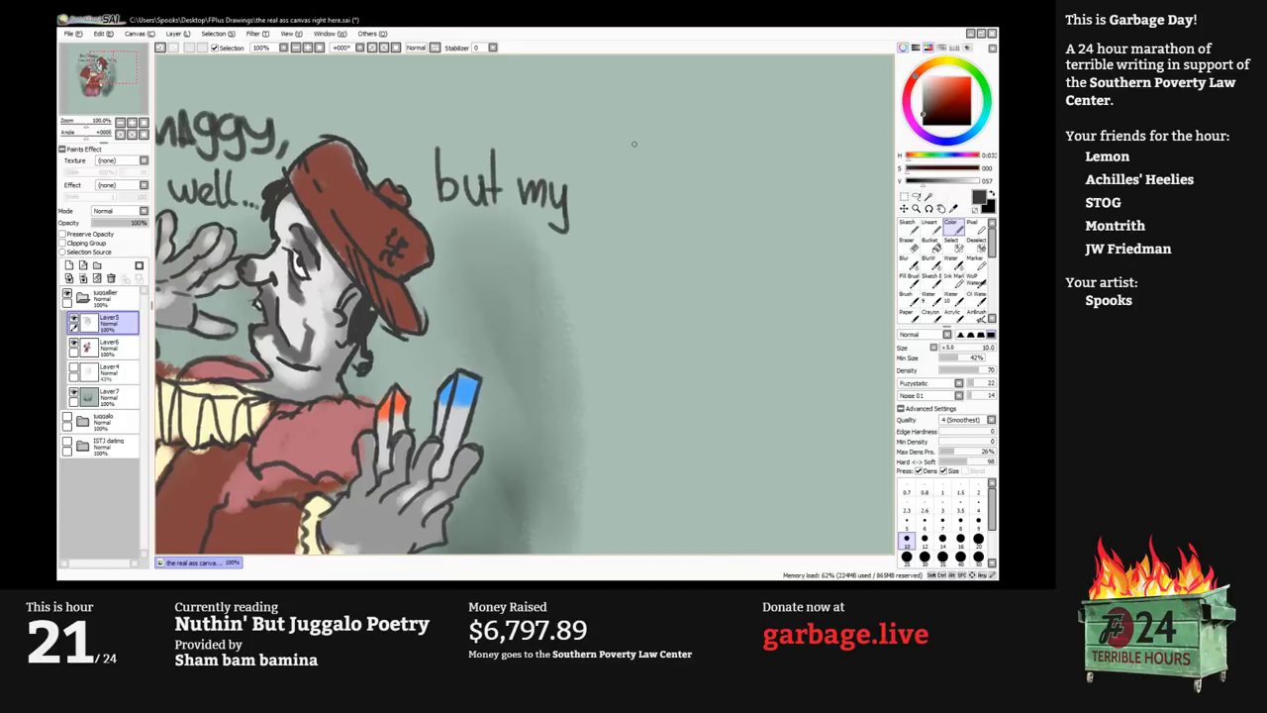
{"action": "left_click_drag", "start_coordinate": [589, 186], "coordinate": [611, 218]}
{"action": "left_click_drag", "start_coordinate": [617, 192], "coordinate": [619, 219]}
{"action": "left_click_drag", "start_coordinate": [622, 184], "coordinate": [645, 217]}
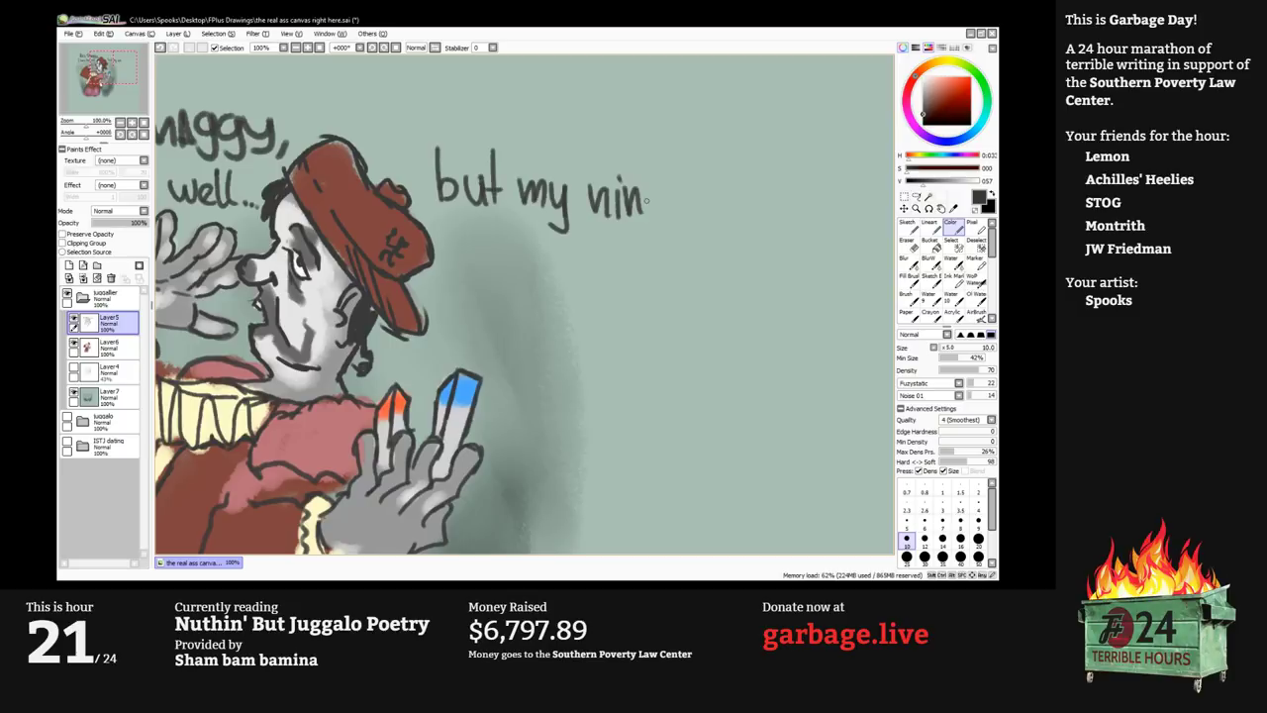
{"action": "left_click_drag", "start_coordinate": [654, 188], "coordinate": [641, 233]}
{"action": "left_click_drag", "start_coordinate": [686, 192], "coordinate": [683, 194]}
{"action": "left_click_drag", "start_coordinate": [691, 187], "coordinate": [691, 216]}
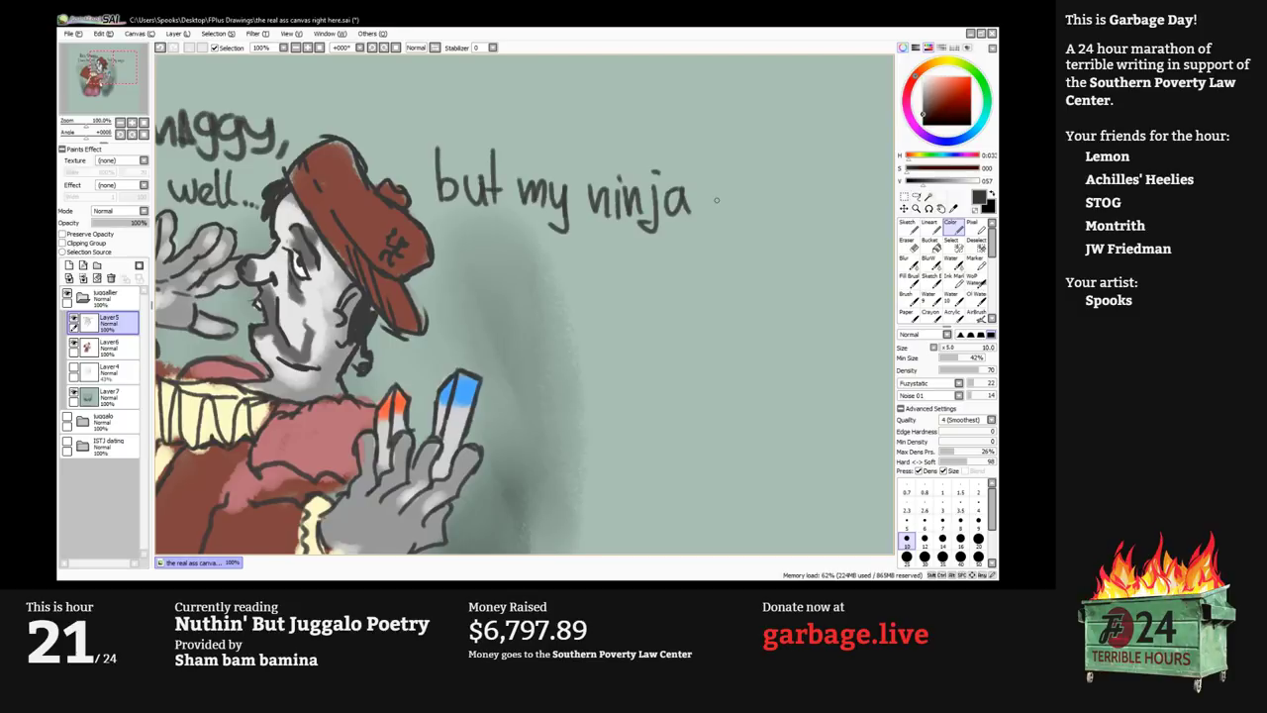
{"action": "left_click_drag", "start_coordinate": [710, 193], "coordinate": [737, 189]}
{"action": "left_click_drag", "start_coordinate": [734, 211], "coordinate": [751, 211]}
{"action": "left_click_drag", "start_coordinate": [738, 203], "coordinate": [750, 202]}
{"action": "left_click_drag", "start_coordinate": [769, 185], "coordinate": [756, 211]}
Letter "A MAGNET" in bolder capitals beneath "but my ninja was", with the brush at size 14.
{"action": "key", "text": "]"}
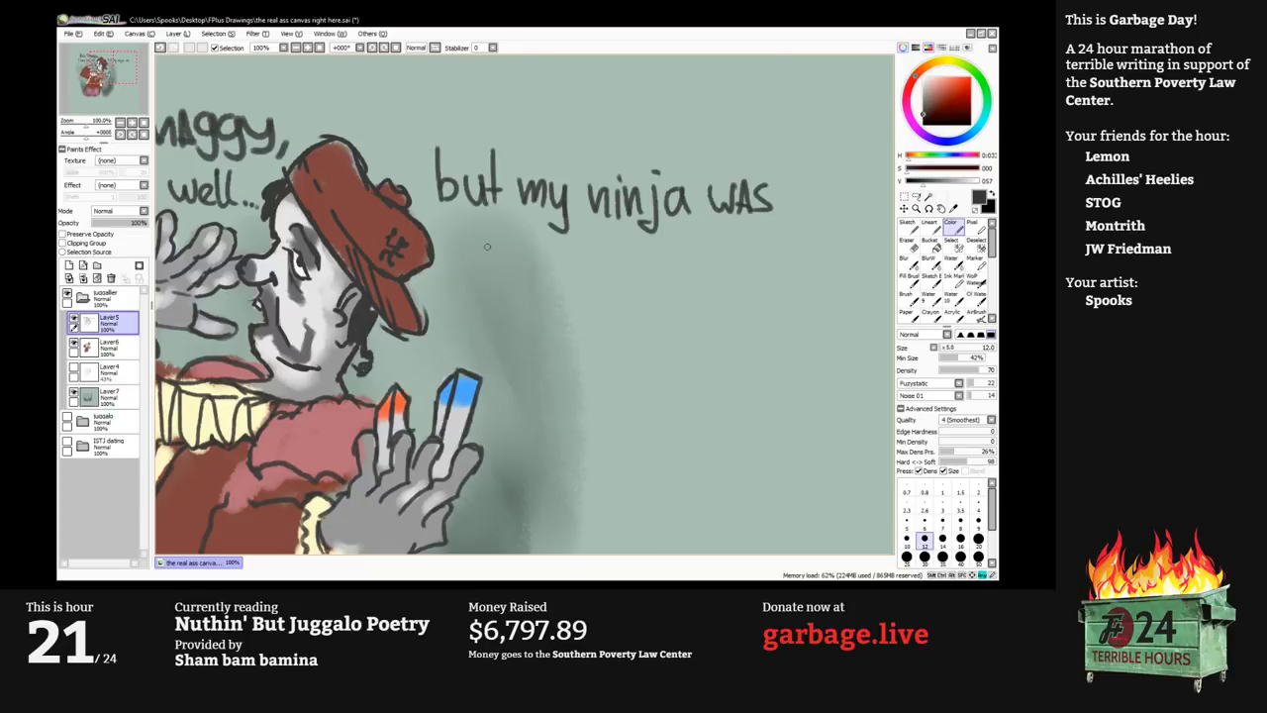
{"action": "key", "text": "bracketright"}
{"action": "left_click_drag", "start_coordinate": [479, 266], "coordinate": [501, 266]}
{"action": "left_click_drag", "start_coordinate": [482, 257], "coordinate": [497, 256]}
{"action": "mouse_move", "coordinate": [521, 244]}
{"action": "left_mouse_down"}
{"action": "mouse_move", "coordinate": [521, 266]}
{"action": "mouse_move", "coordinate": [562, 269]}
{"action": "left_mouse_up"}
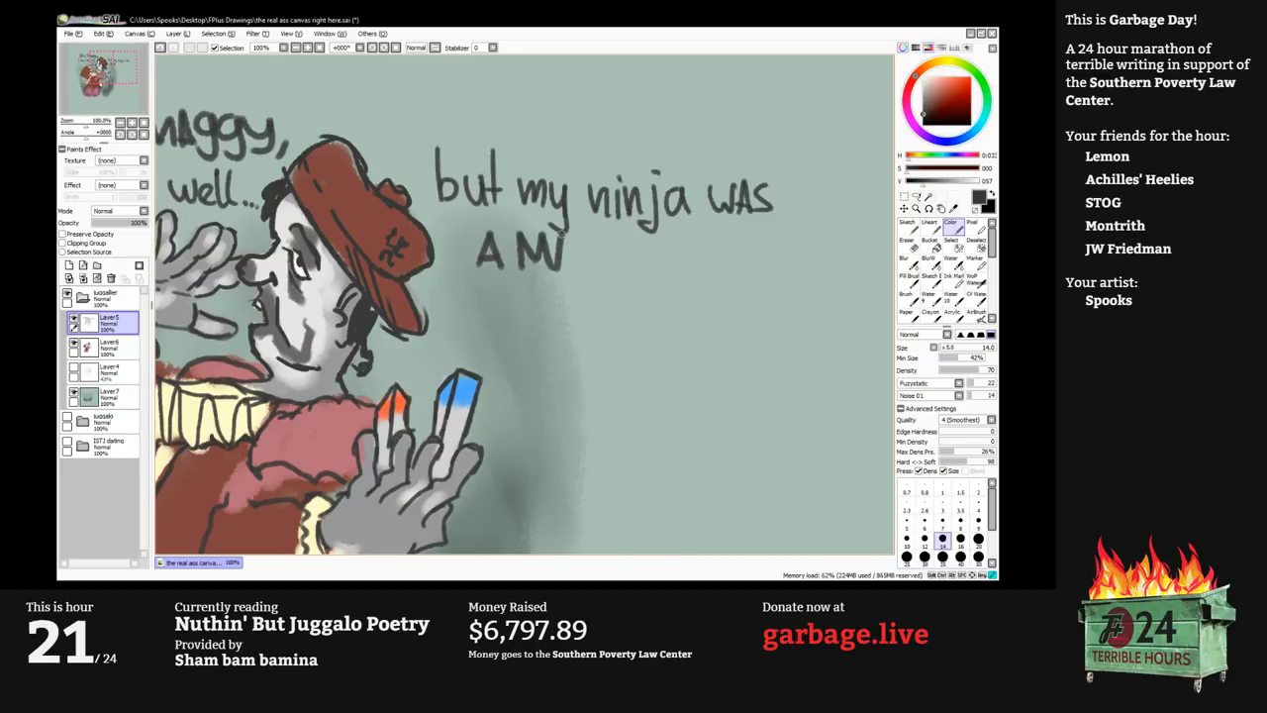
{"action": "left_click_drag", "start_coordinate": [567, 269], "coordinate": [584, 270]}
{"action": "left_click_drag", "start_coordinate": [569, 257], "coordinate": [581, 258]}
{"action": "left_click_drag", "start_coordinate": [604, 242], "coordinate": [602, 255]}
{"action": "left_click_drag", "start_coordinate": [610, 269], "coordinate": [629, 240]}
{"action": "left_click_drag", "start_coordinate": [656, 242], "coordinate": [658, 269]}
{"action": "left_click_drag", "start_coordinate": [635, 256], "coordinate": [654, 256]}
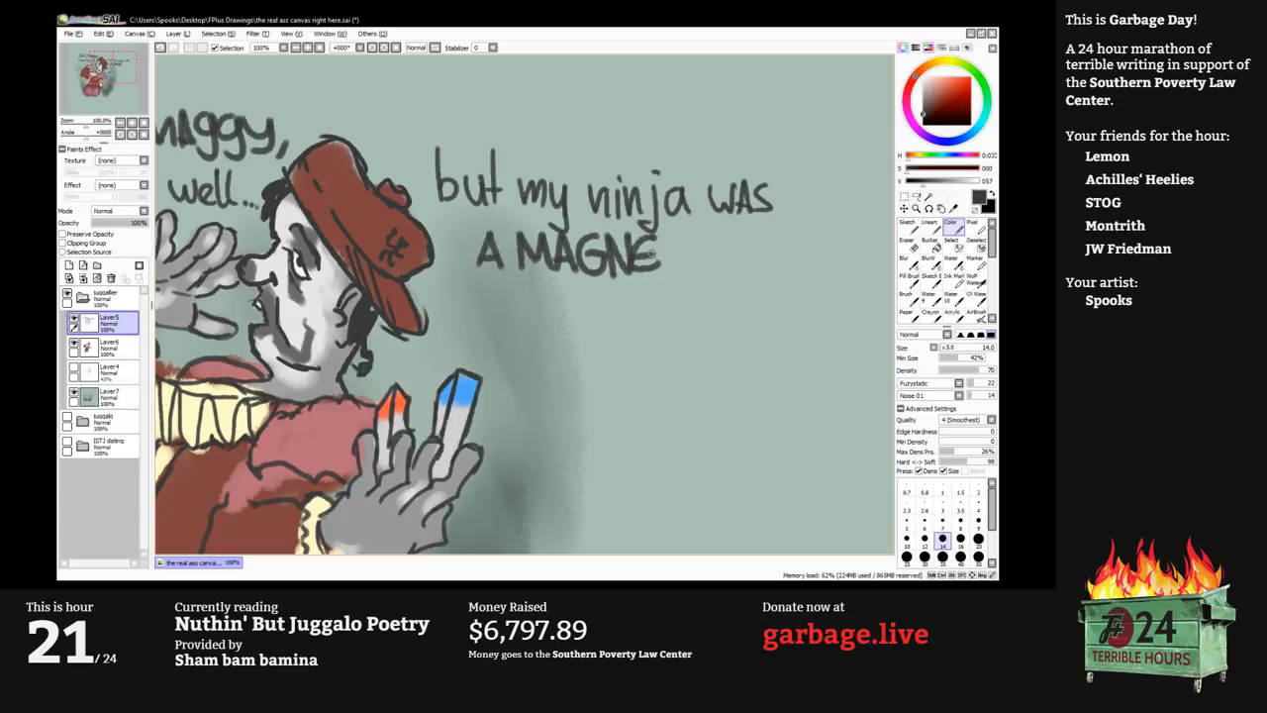
{"action": "left_click_drag", "start_coordinate": [661, 241], "coordinate": [691, 239]}
{"action": "left_click_drag", "start_coordinate": [676, 241], "coordinate": [676, 268]}
Add a row of five dots after "MAGNET".
{"action": "left_click", "coordinate": [696, 268]}
{"action": "left_click", "coordinate": [714, 269]}
{"action": "left_click", "coordinate": [731, 268]}
{"action": "left_click", "coordinate": [753, 269]}
{"action": "left_click", "coordinate": [778, 268]}
Hide the interface panels and letter "...and" beneath "A MAGNET" with the brush at size 8.
{"action": "scroll", "coordinate": [778, 269], "scroll_direction": "down", "scroll_amount": 1}
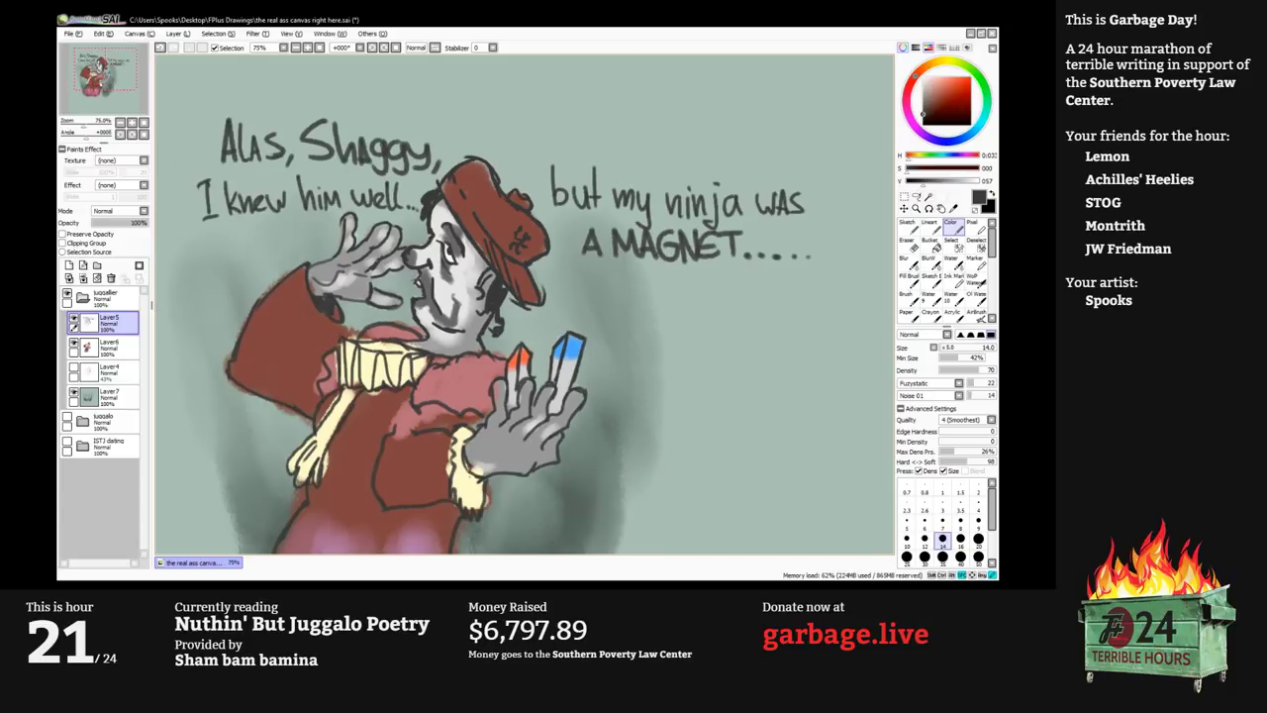
{"action": "key", "text": "Tab"}
{"action": "scroll", "coordinate": [576, 281], "scroll_direction": "up", "scroll_amount": 1}
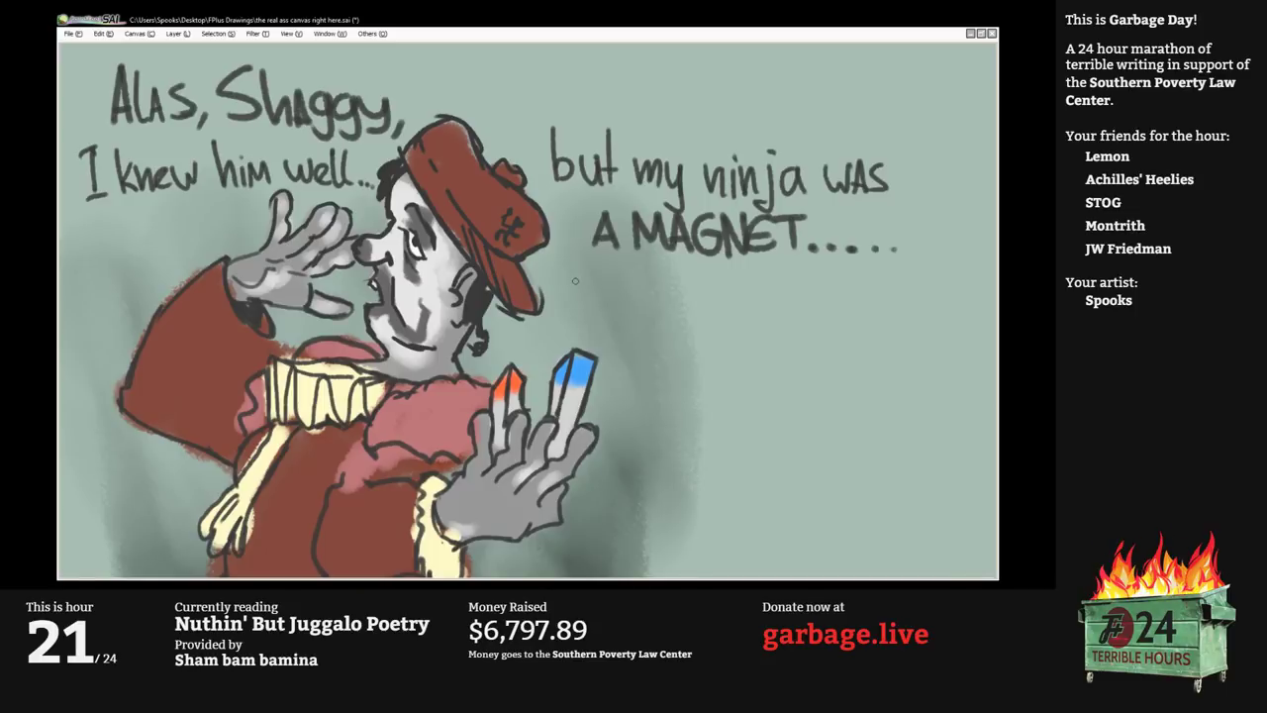
{"action": "left_click", "coordinate": [556, 294]}
{"action": "left_click", "coordinate": [563, 294]}
{"action": "left_click", "coordinate": [569, 294]}
{"action": "left_click_drag", "start_coordinate": [580, 297], "coordinate": [594, 297]}
{"action": "left_click_drag", "start_coordinate": [583, 289], "coordinate": [592, 288]}
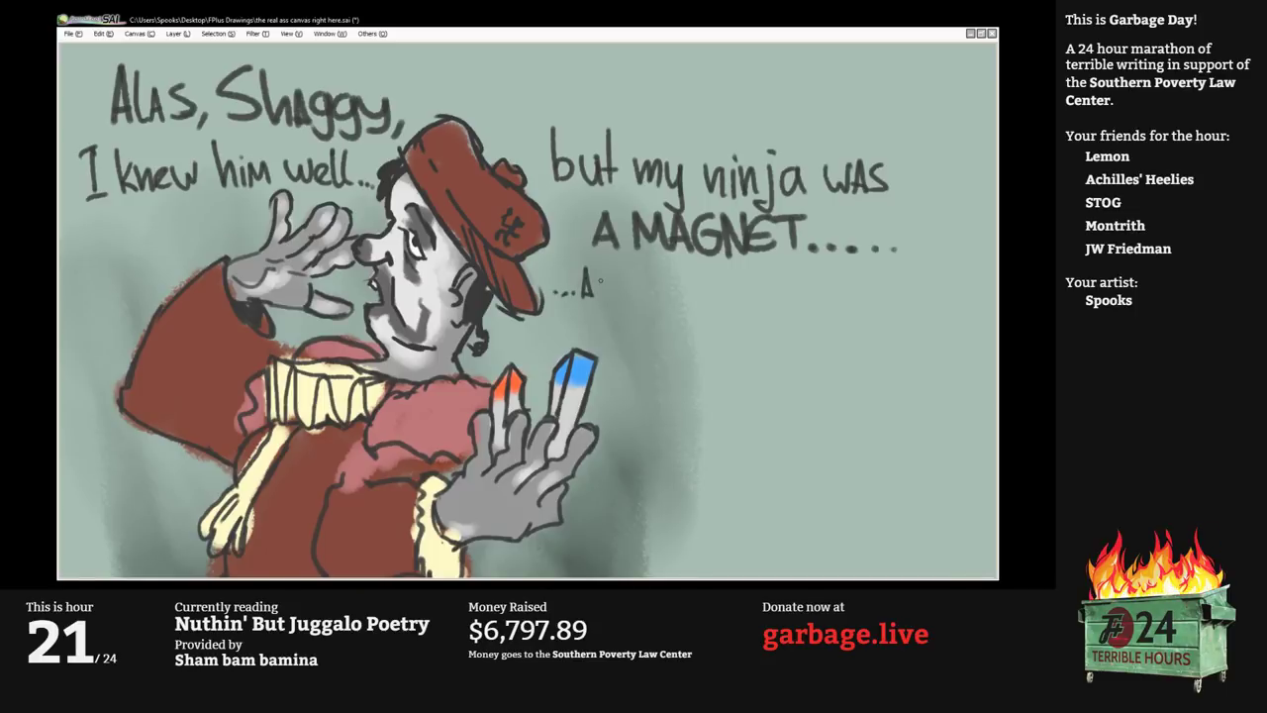
{"action": "left_click_drag", "start_coordinate": [596, 283], "coordinate": [609, 297]}
{"action": "left_click_drag", "start_coordinate": [624, 279], "coordinate": [626, 297]}
{"action": "left_click_drag", "start_coordinate": [628, 256], "coordinate": [628, 299]}
Complete the last caption line with the words "I couldn't tell.".
{"action": "mouse_move", "coordinate": [654, 261]}
{"action": "left_mouse_down"}
{"action": "mouse_move", "coordinate": [653, 301]}
{"action": "mouse_move", "coordinate": [687, 301]}
{"action": "left_mouse_up"}
{"action": "left_click_drag", "start_coordinate": [701, 288], "coordinate": [720, 301]}
{"action": "left_click_drag", "start_coordinate": [733, 275], "coordinate": [732, 303]}
{"action": "left_click_drag", "start_coordinate": [748, 293], "coordinate": [747, 295]}
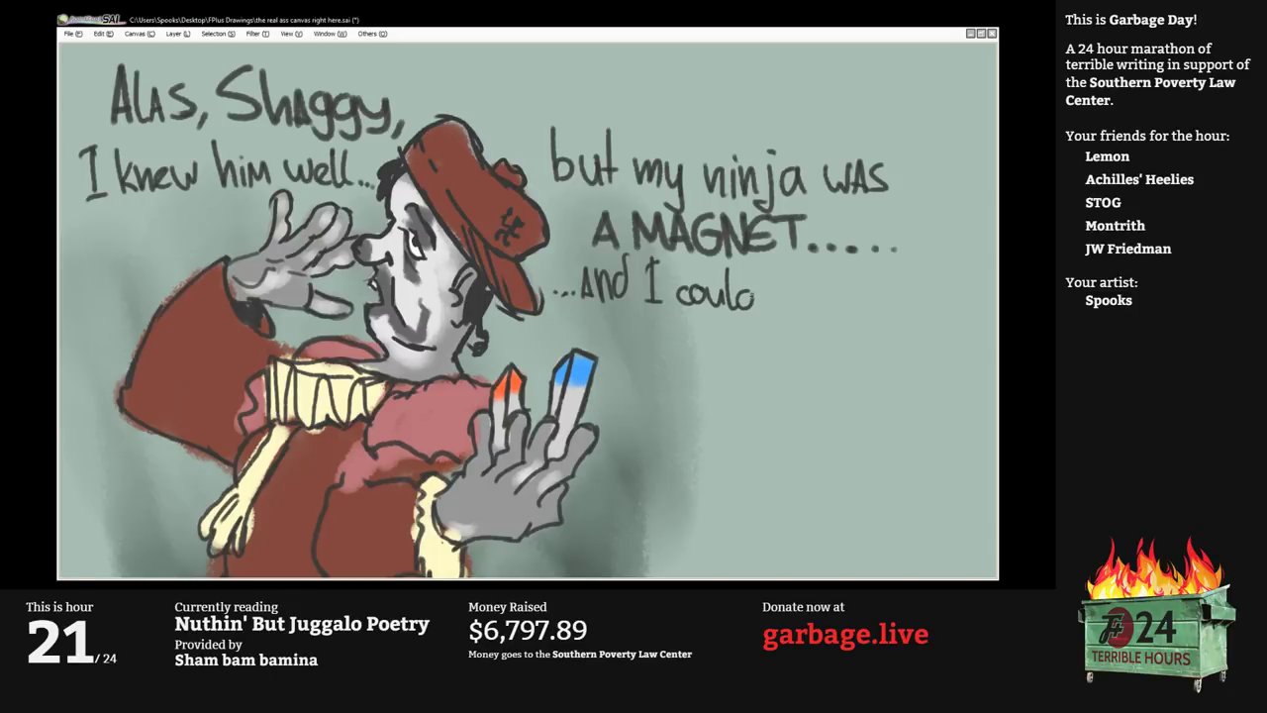
{"action": "left_click_drag", "start_coordinate": [754, 271], "coordinate": [753, 308]}
{"action": "left_click_drag", "start_coordinate": [762, 290], "coordinate": [776, 307]}
{"action": "left_click_drag", "start_coordinate": [780, 277], "coordinate": [780, 285]}
{"action": "left_click_drag", "start_coordinate": [787, 277], "coordinate": [789, 309]}
{"action": "left_click_drag", "start_coordinate": [780, 289], "coordinate": [796, 289]}
{"action": "left_click_drag", "start_coordinate": [819, 282], "coordinate": [821, 309]}
{"action": "left_click_drag", "start_coordinate": [814, 290], "coordinate": [825, 290]}
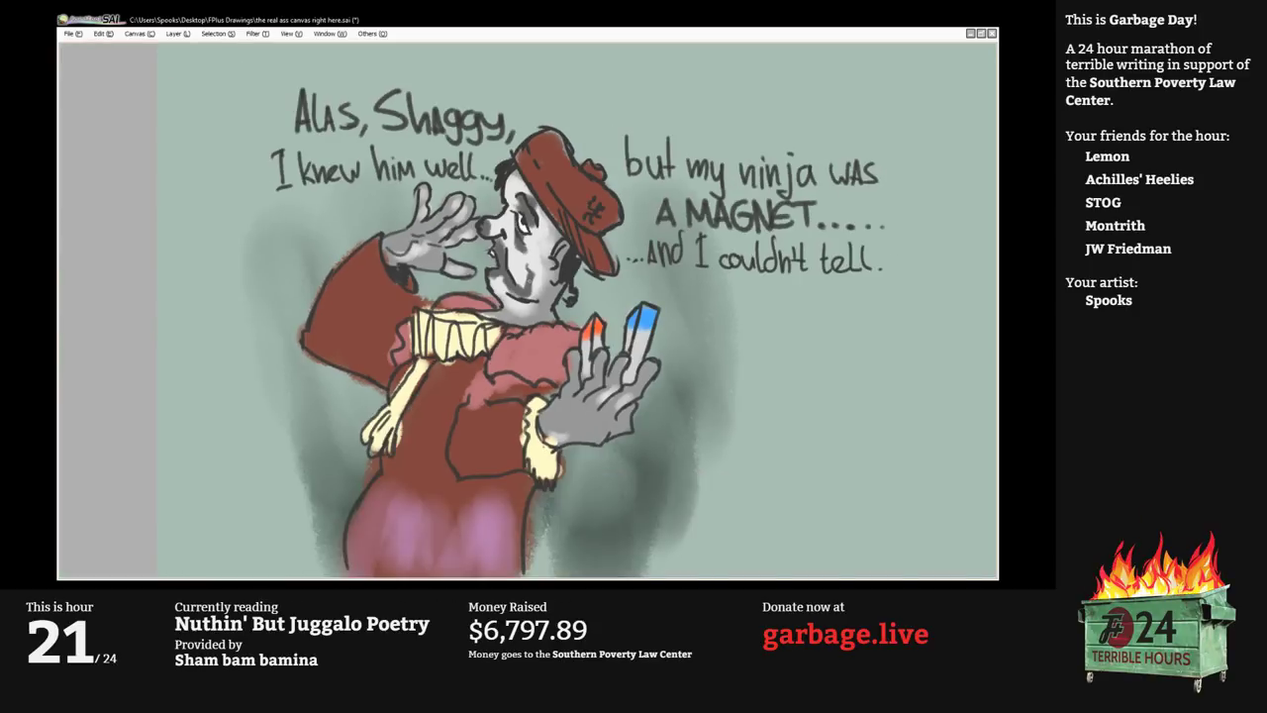
{"action": "left_click_drag", "start_coordinate": [536, 308], "coordinate": [518, 311]}
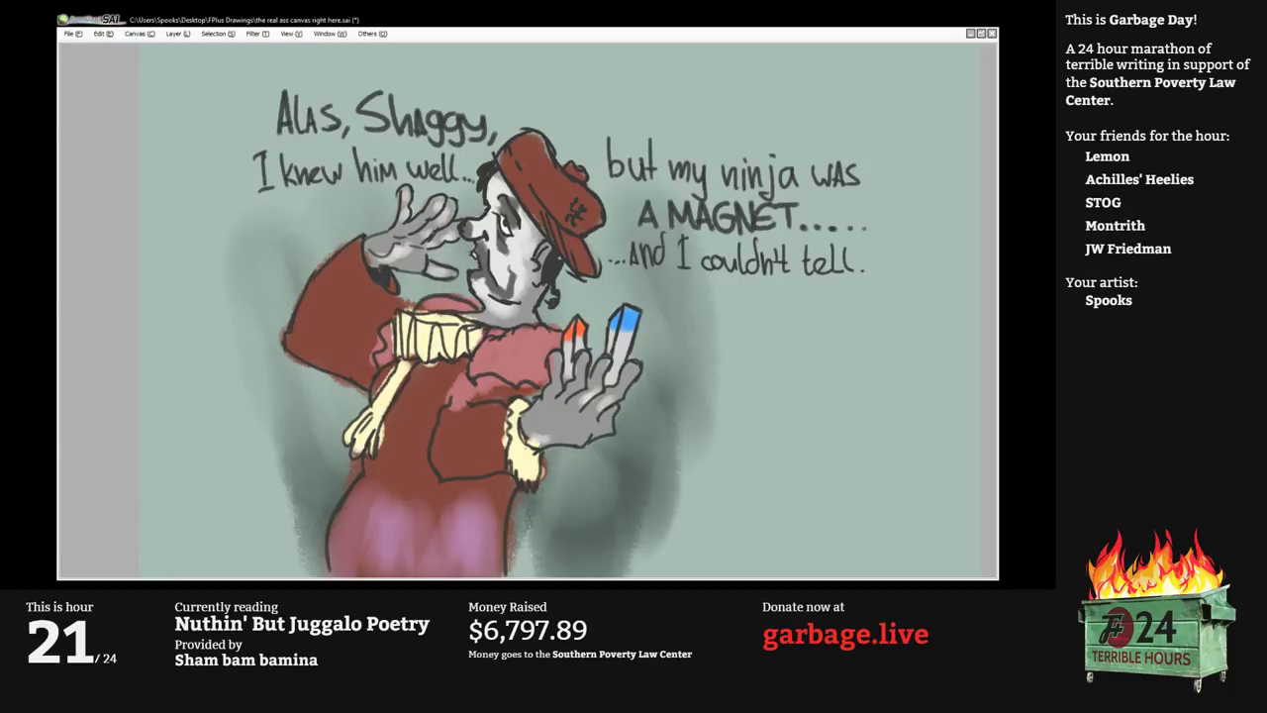
Bring back the interface panels and outline a teardrop beneath the man's eye on Layer5 with the brush at size 6.
{"action": "key", "text": "alt+Tab"}
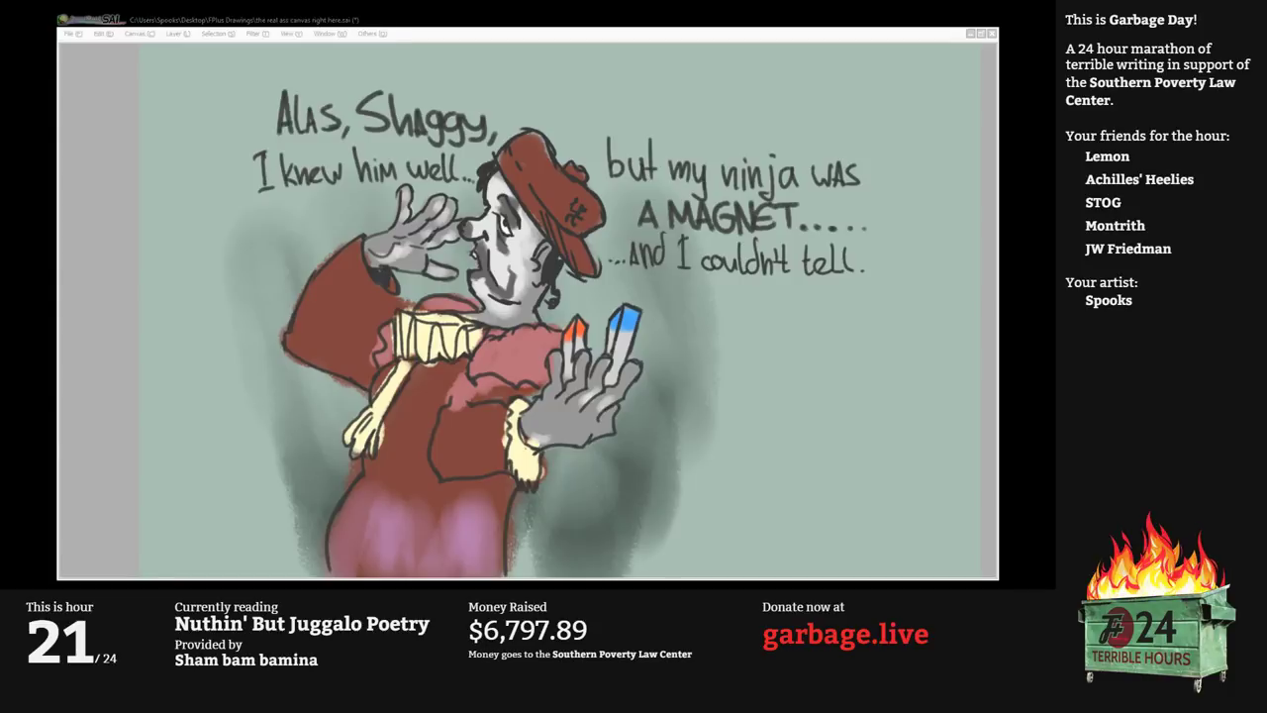
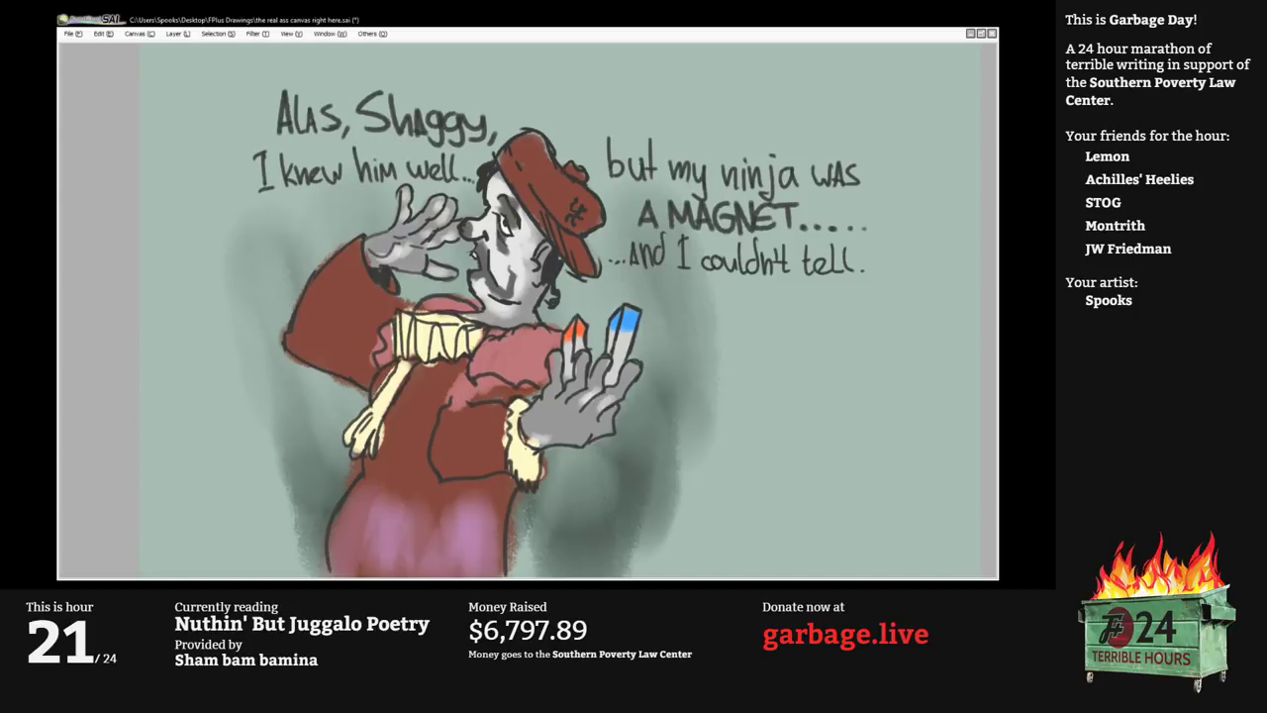
{"action": "key", "text": "Tab"}
{"action": "left_click", "coordinate": [73, 34]}
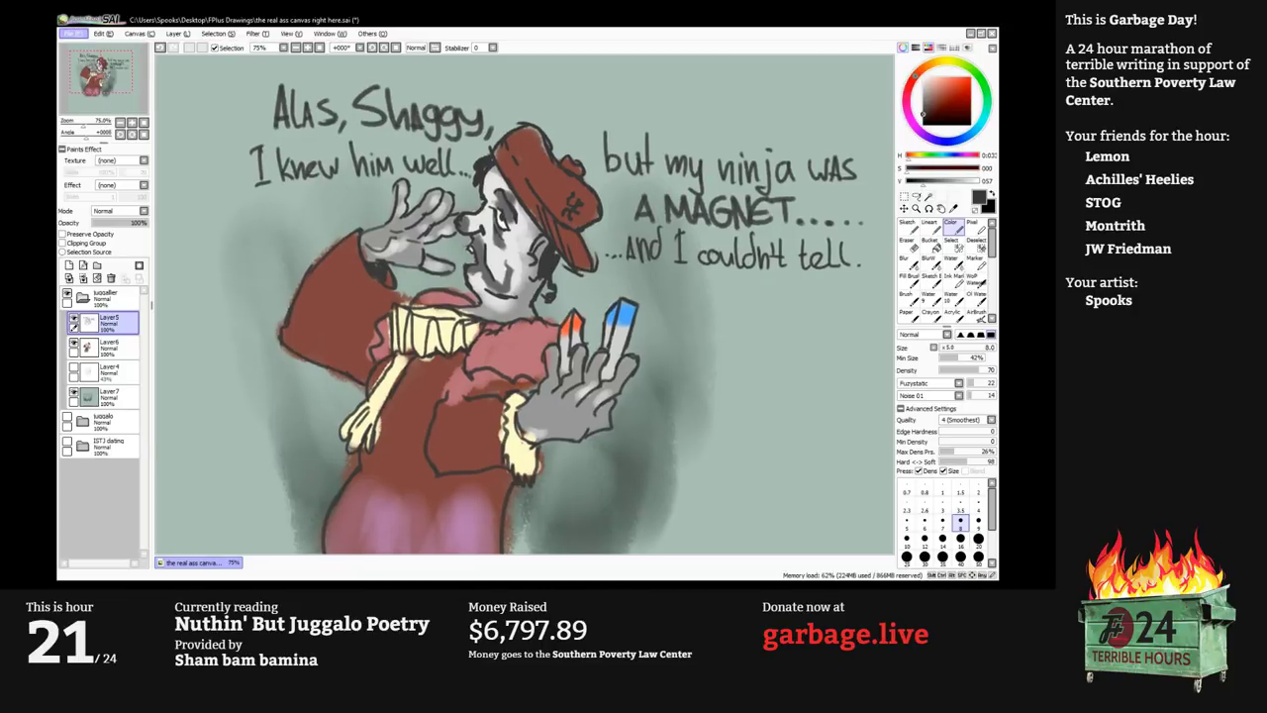
{"action": "left_click", "coordinate": [95, 87]}
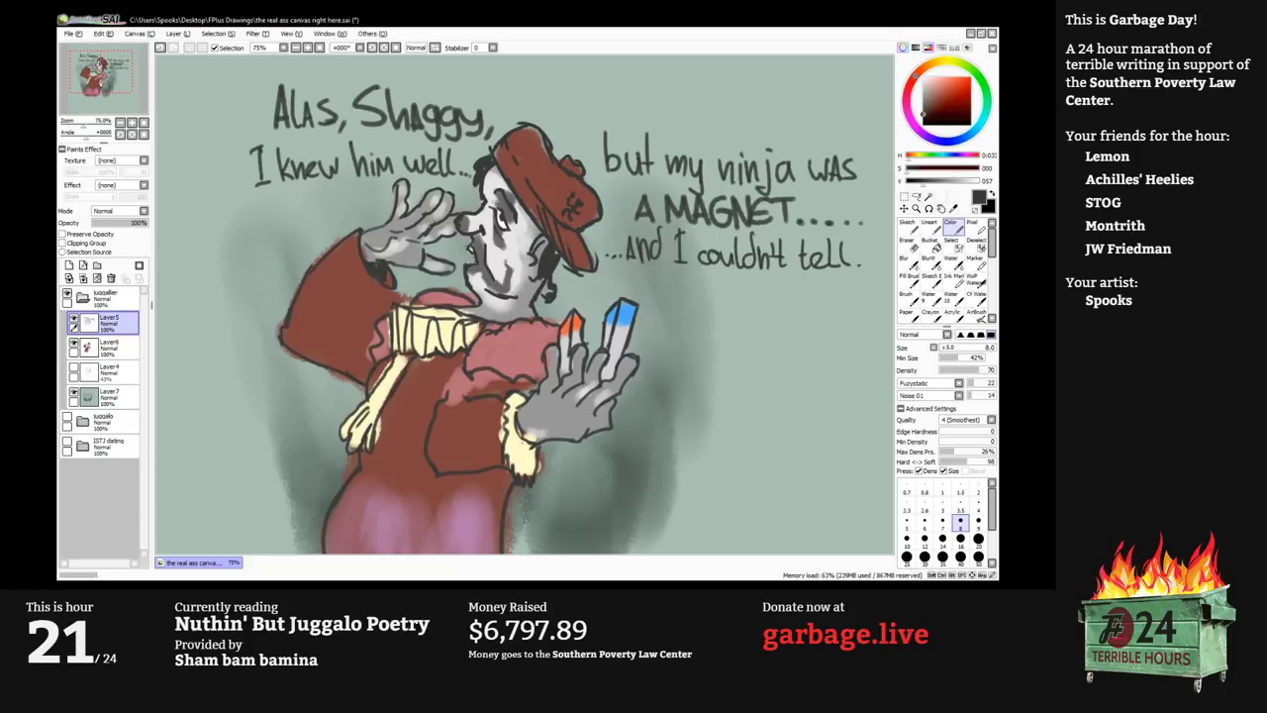
{"action": "scroll", "coordinate": [461, 240], "scroll_direction": "up", "scroll_amount": 1}
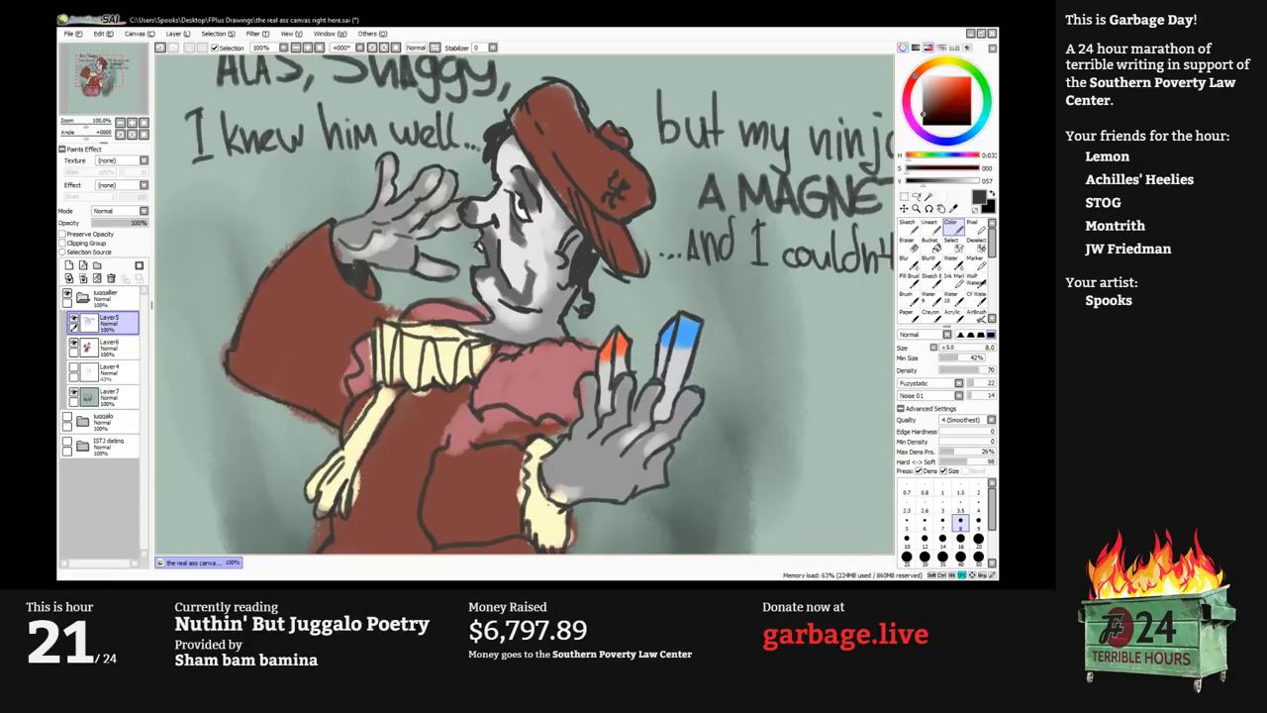
{"action": "scroll", "coordinate": [608, 213], "scroll_direction": "up", "scroll_amount": 1}
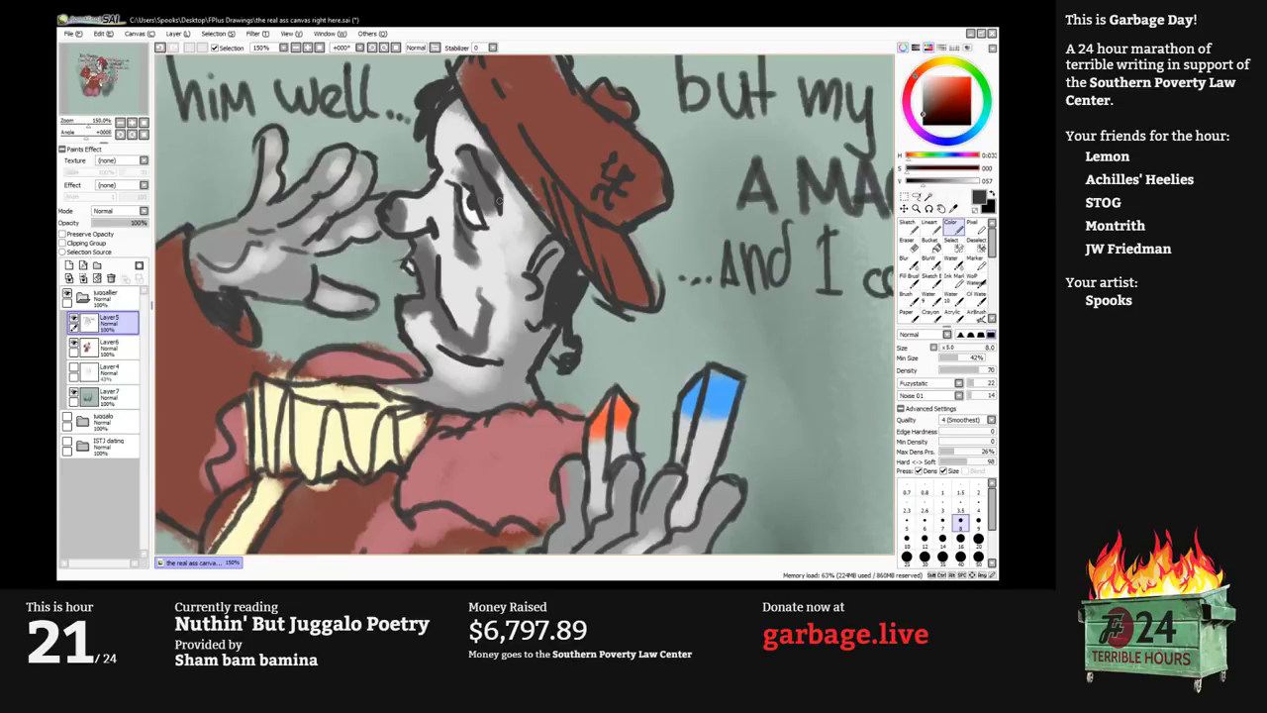
{"action": "key", "text": "bracketleft"}
{"action": "key", "text": "bracketleft"}
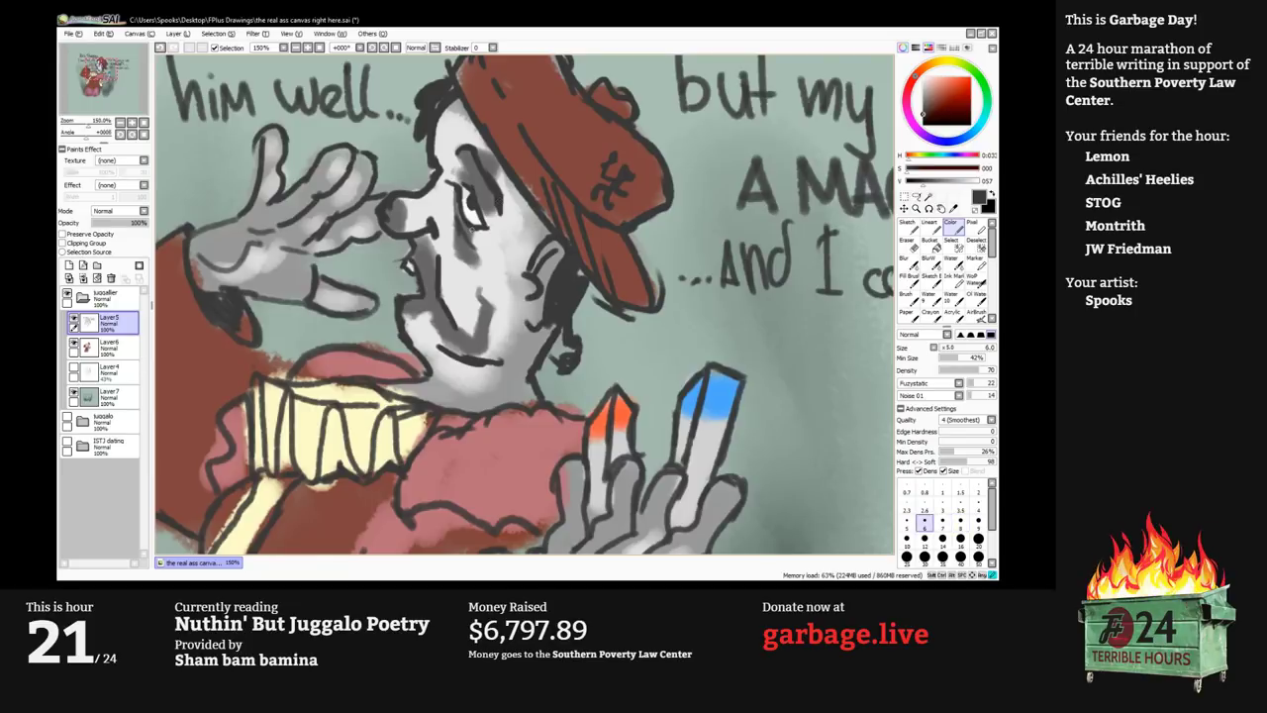
{"action": "left_click_drag", "start_coordinate": [472, 227], "coordinate": [475, 274]}
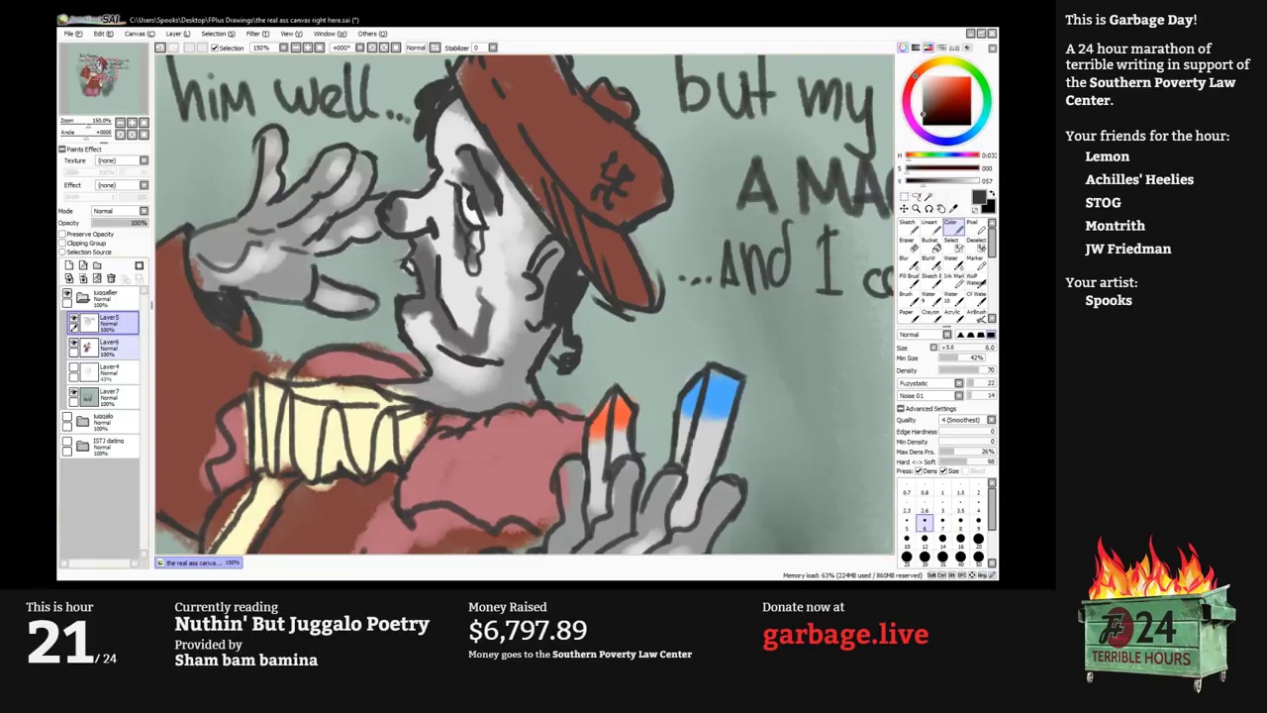
Fill the teardrop with light blue on Layer6, with the brush at size 9.
{"action": "left_click", "coordinate": [111, 347]}
{"action": "left_click", "coordinate": [934, 91]}
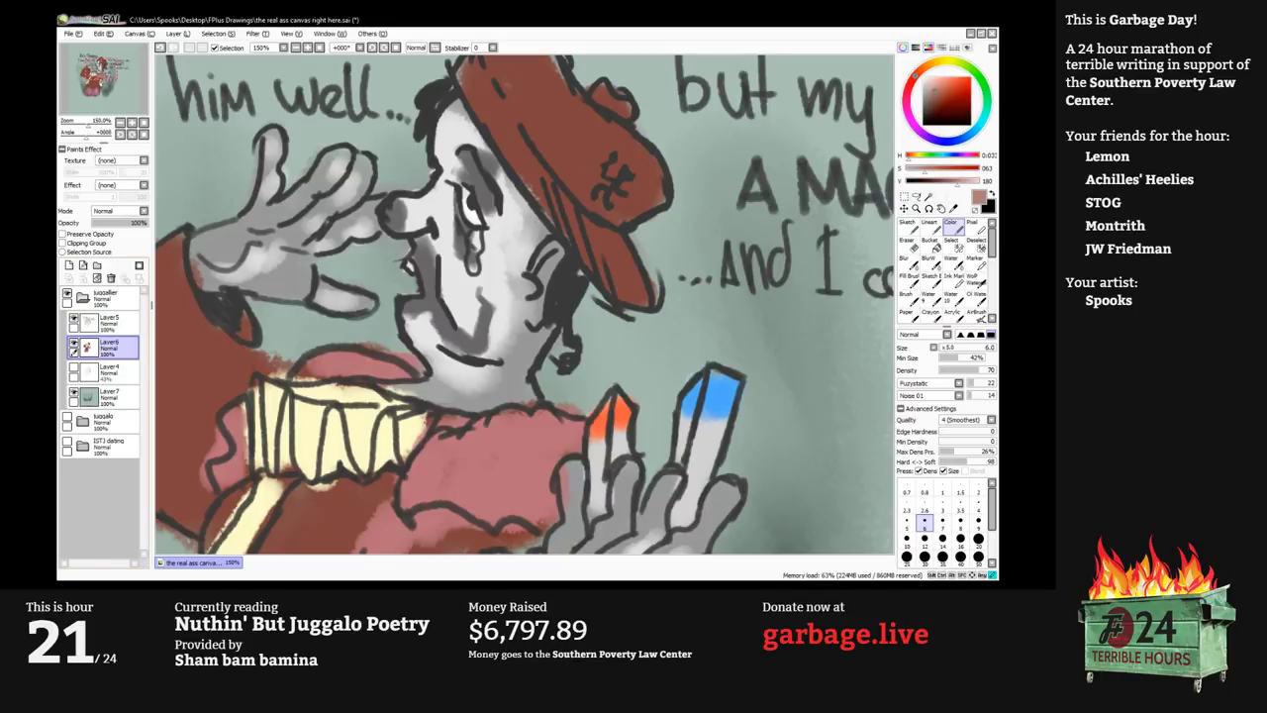
{"action": "right_click", "coordinate": [706, 424]}
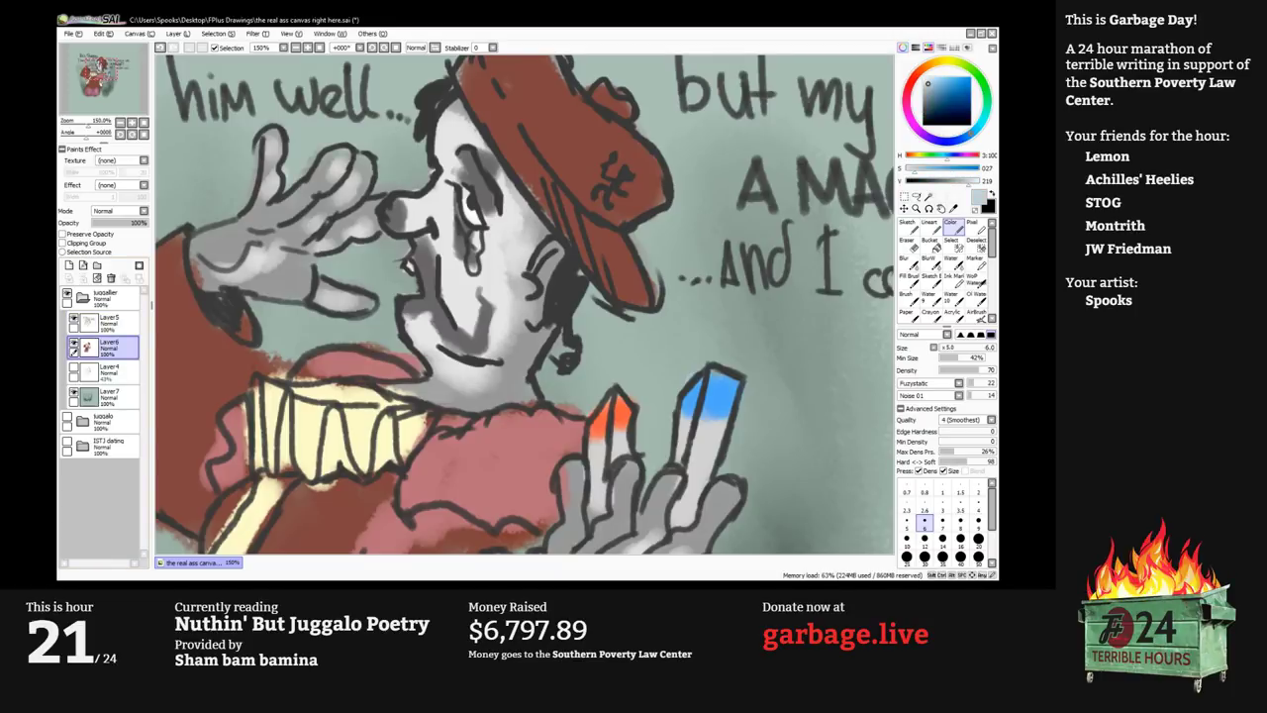
{"action": "left_click", "coordinate": [938, 82]}
{"action": "key", "text": "]"}
{"action": "key", "text": "]"}
{"action": "key", "text": "]"}
{"action": "left_click_drag", "start_coordinate": [475, 234], "coordinate": [474, 267]}
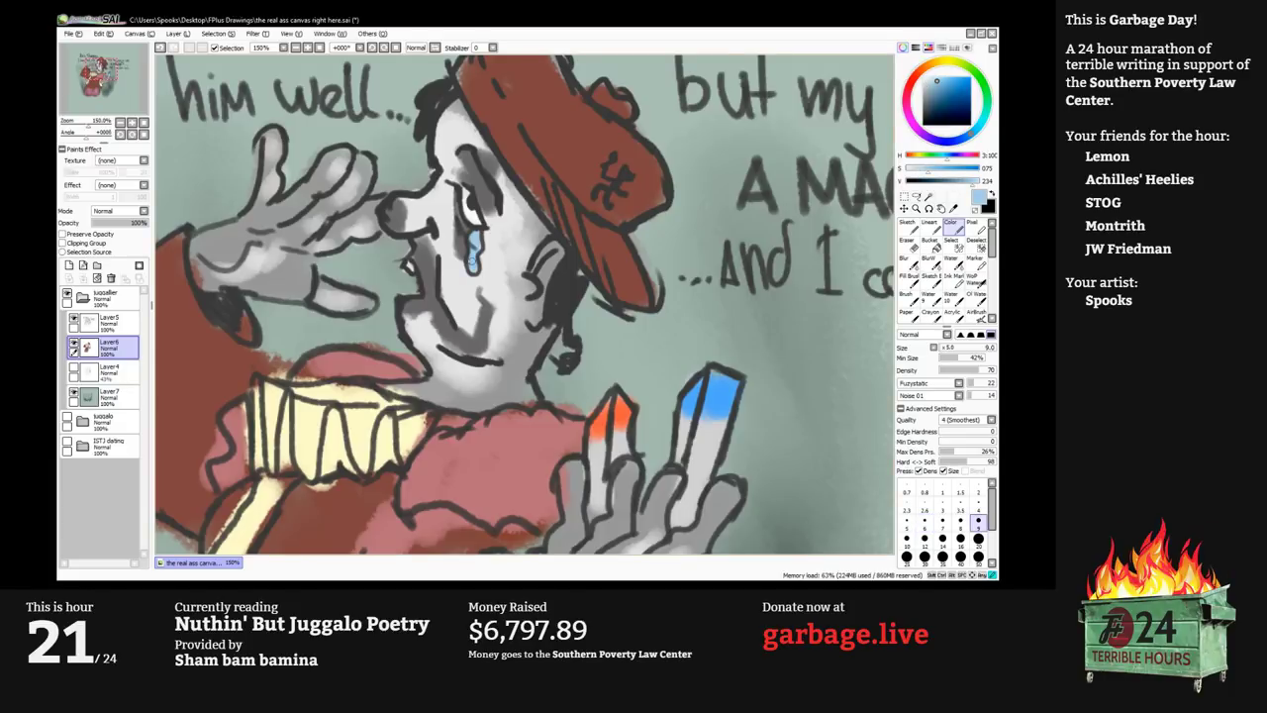
{"action": "scroll", "coordinate": [495, 265], "scroll_direction": "down", "scroll_amount": 1}
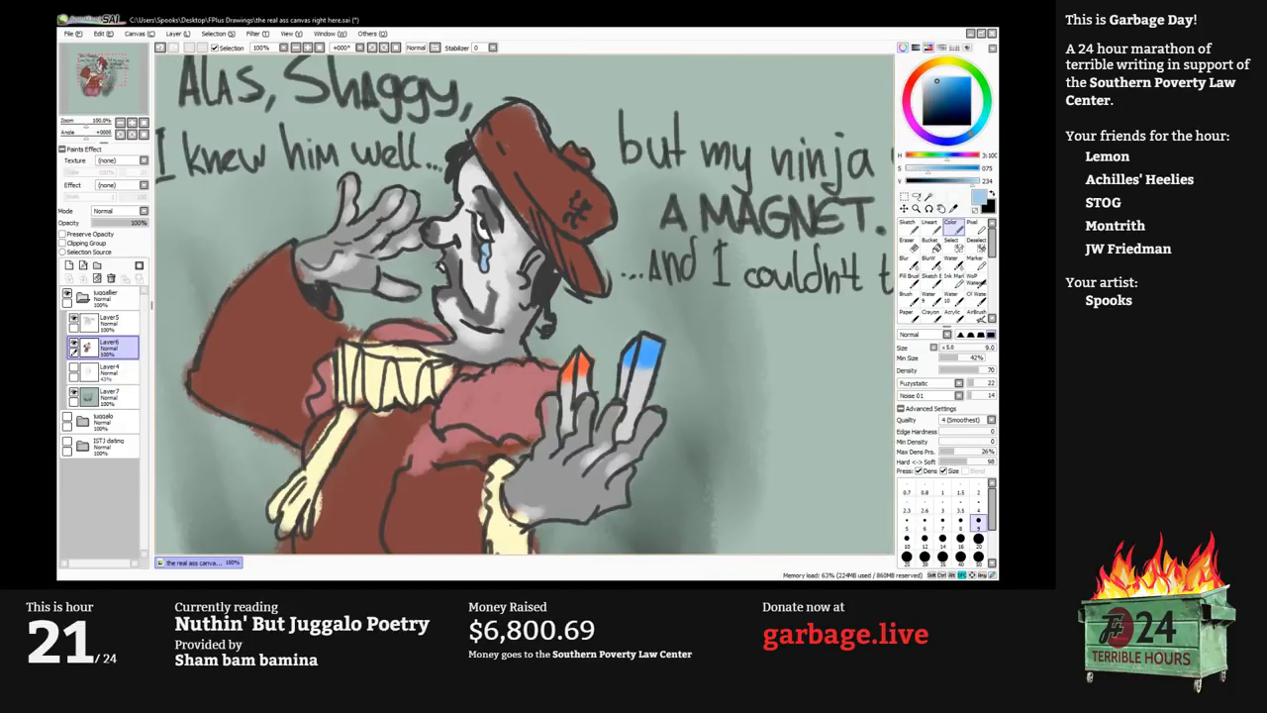
{"action": "left_click_drag", "start_coordinate": [507, 231], "coordinate": [532, 213]}
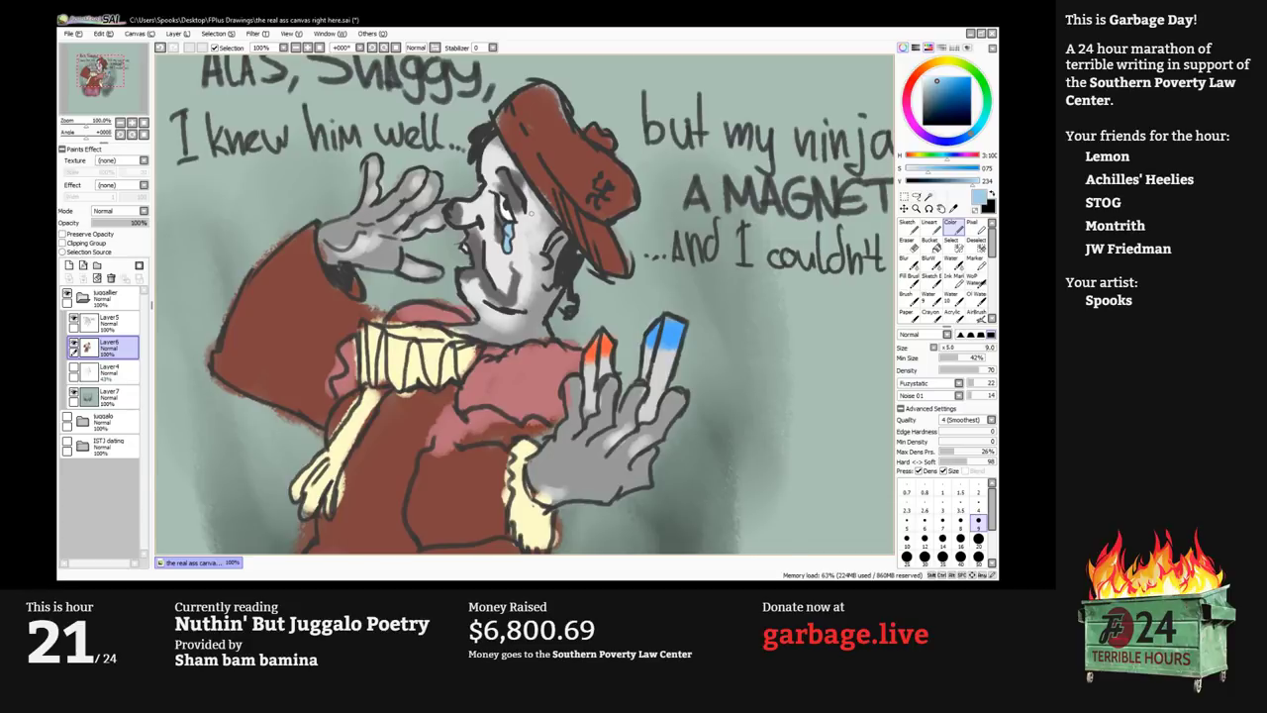
Add a new layer folder above the finished cartoon's folder and rename it with a title starting "more juggalov".
{"action": "left_click", "coordinate": [83, 298]}
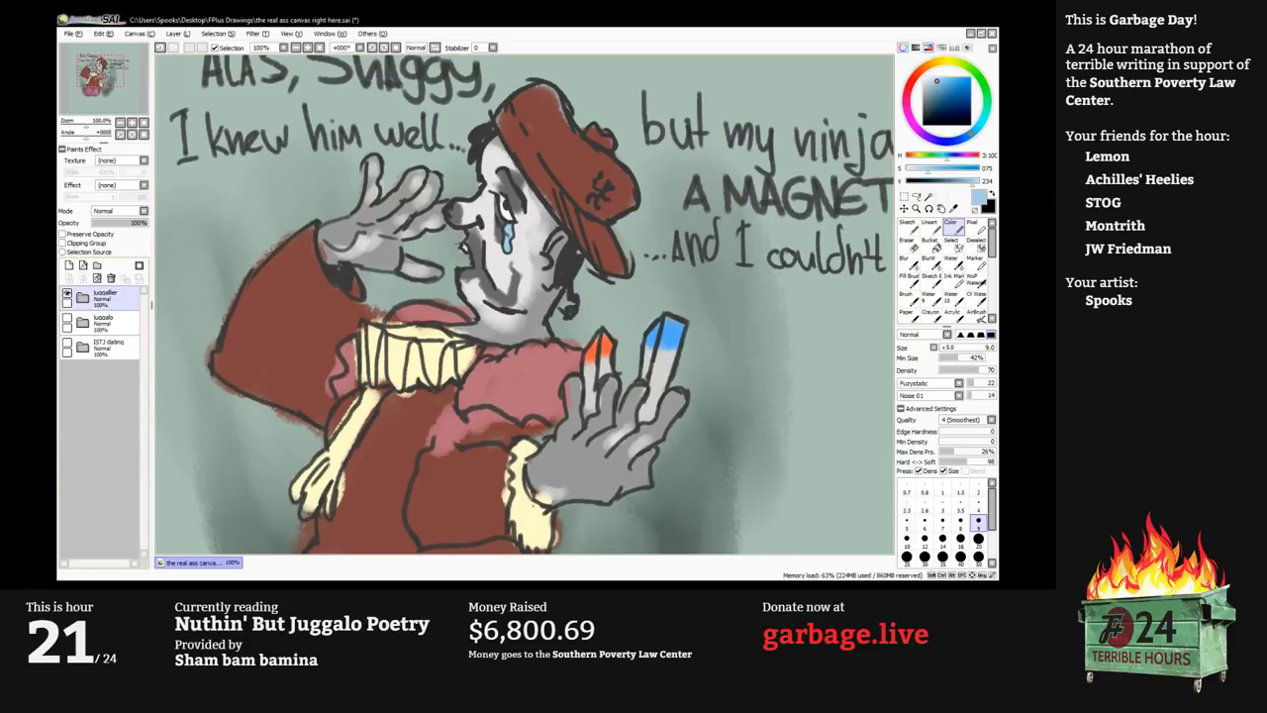
{"action": "left_click", "coordinate": [97, 265]}
{"action": "left_click_drag", "start_coordinate": [109, 347], "coordinate": [107, 290]}
{"action": "left_click", "coordinate": [107, 323]}
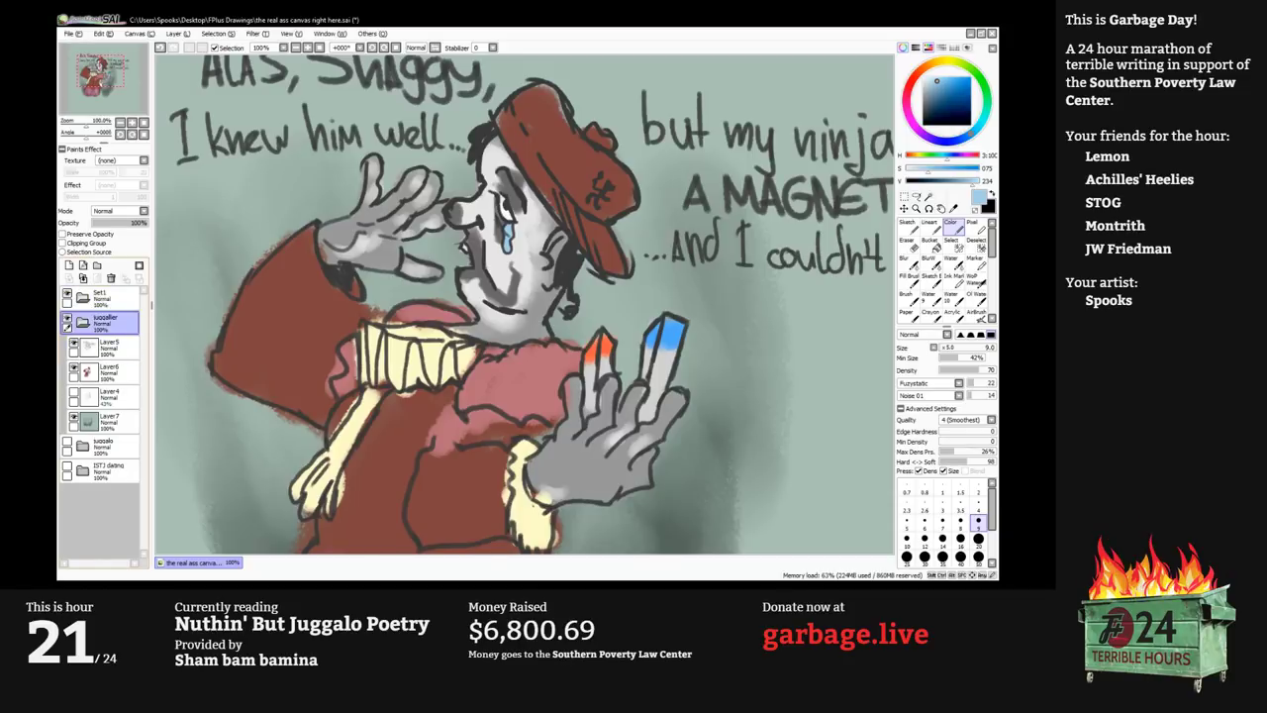
{"action": "key", "text": "Tab"}
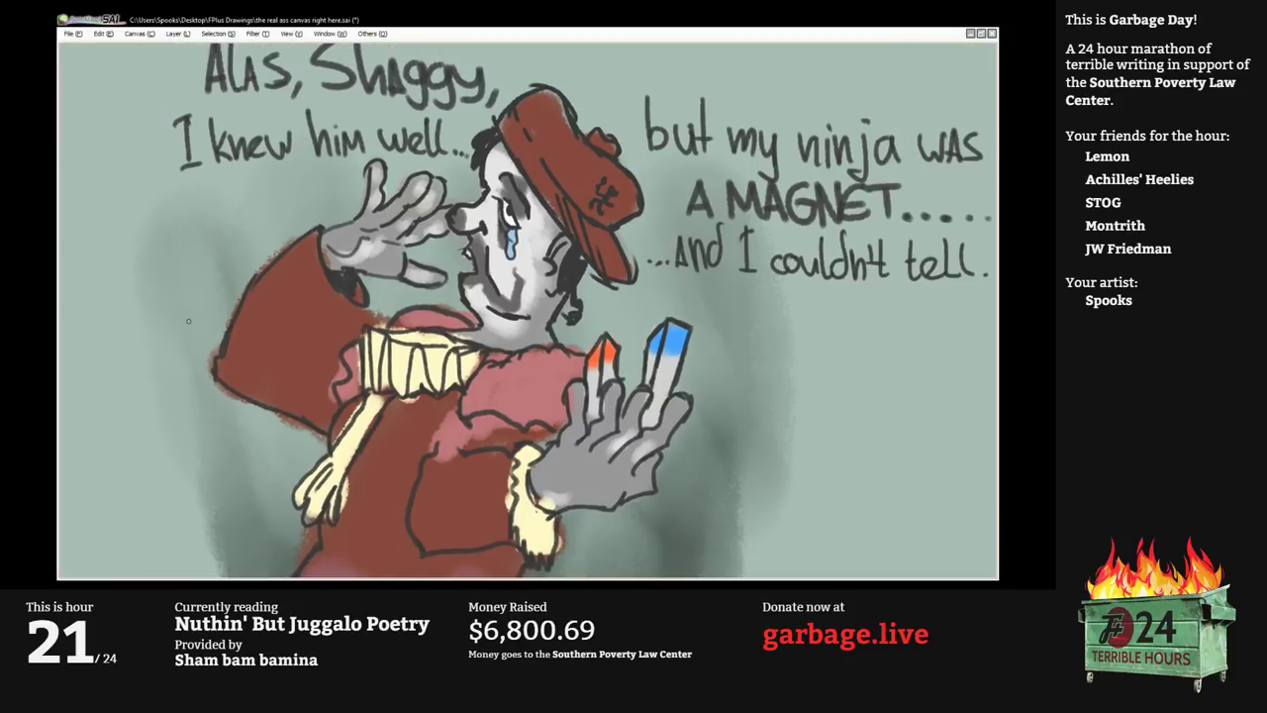
{"action": "key", "text": "Tab"}
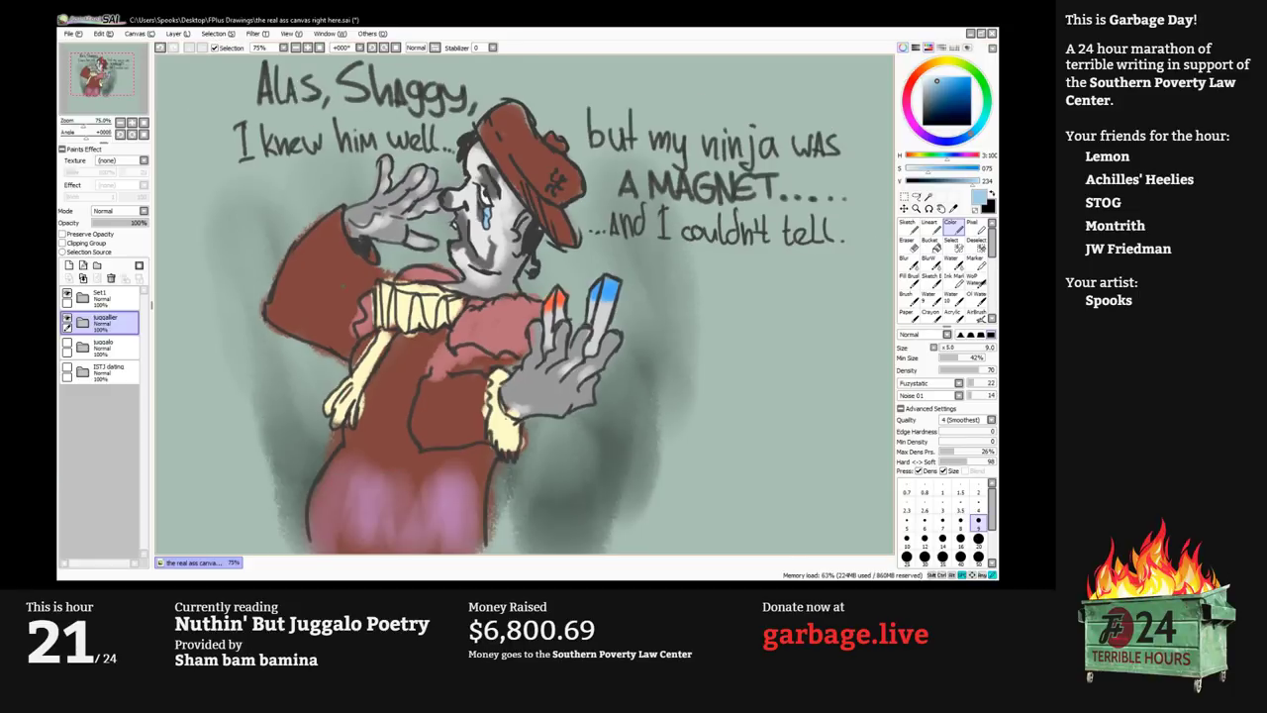
{"action": "double_click", "coordinate": [109, 298]}
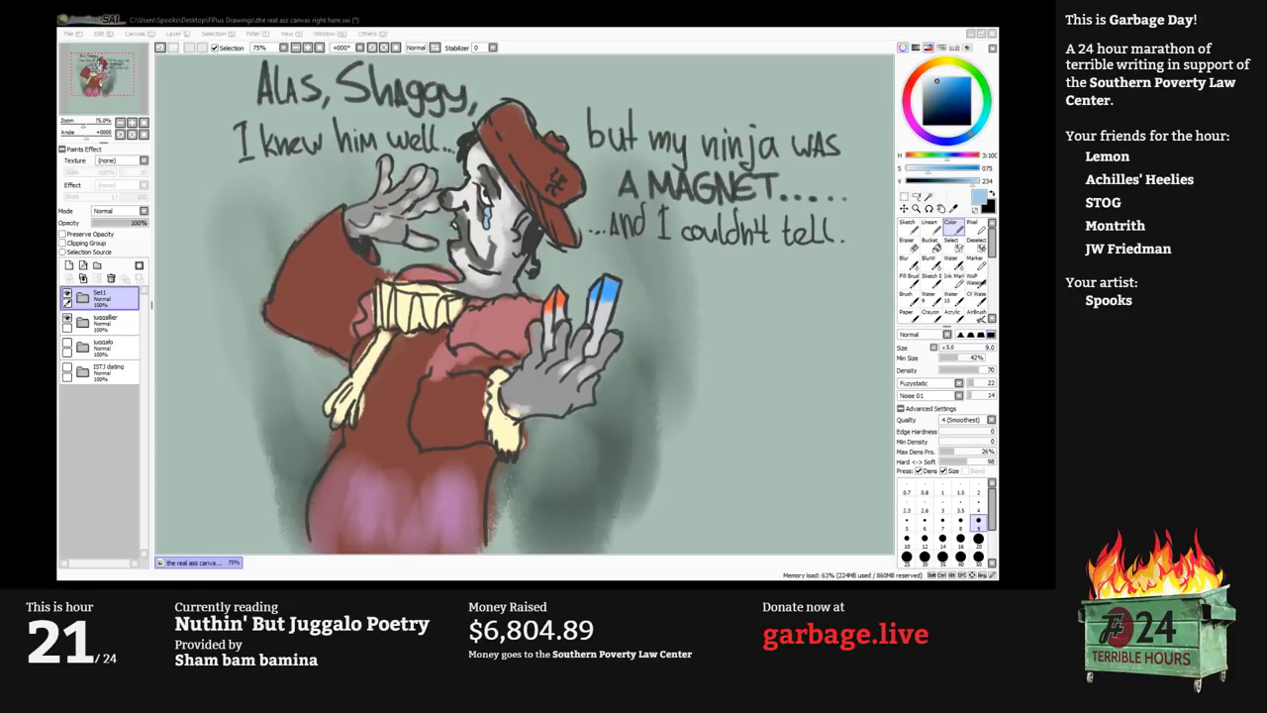
{"action": "key", "text": "Return"}
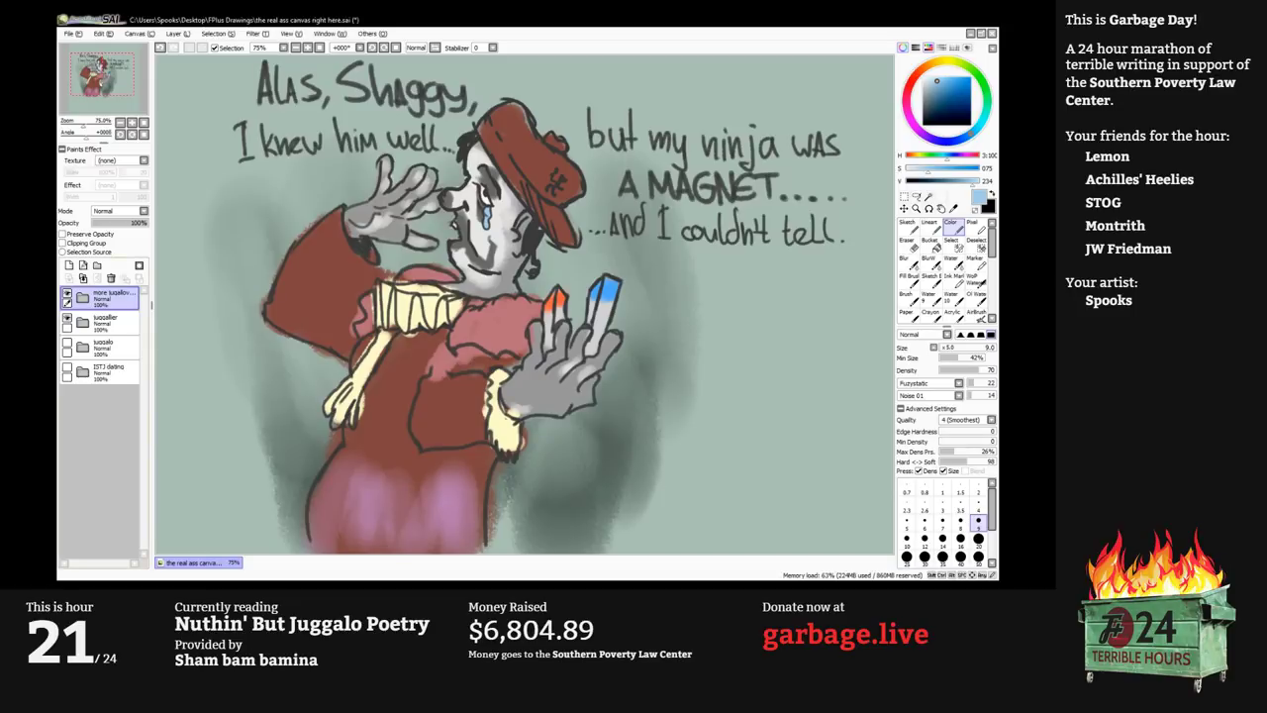
Hide the finished cartoon's folder and add an empty layer inside the new folder.
{"action": "left_click", "coordinate": [68, 318]}
{"action": "left_click", "coordinate": [69, 265]}
{"action": "left_click_drag", "start_coordinate": [111, 298], "coordinate": [111, 322]}
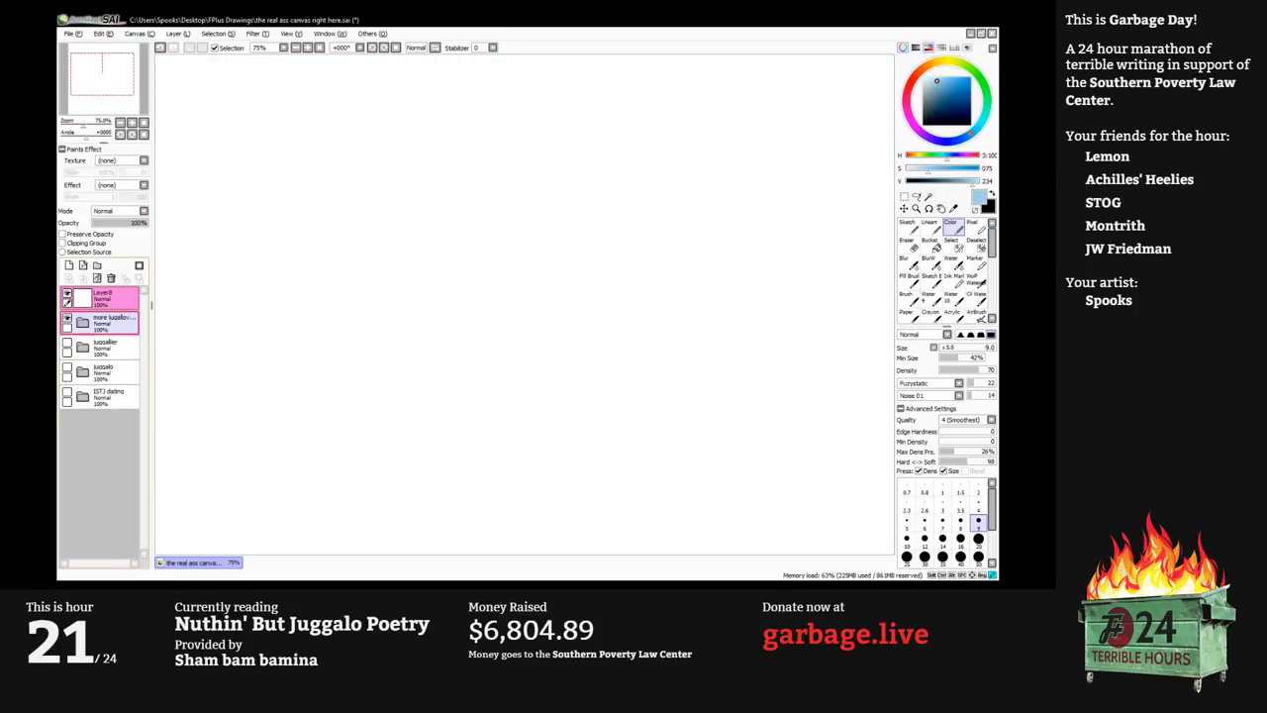
{"action": "key", "text": "ctrl+z"}
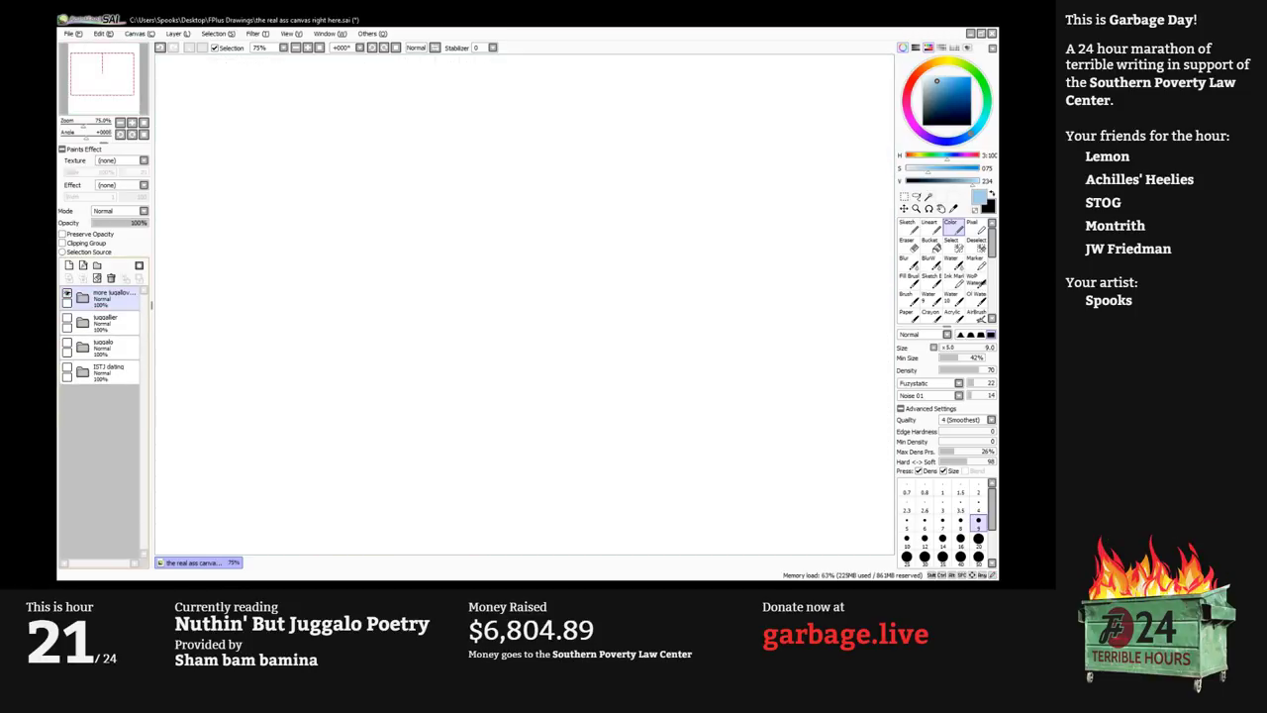
{"action": "key", "text": "ctrl+v"}
Hide the interface panels and draw the curved cheek and chin contours in black with the brush at size 14.
{"action": "key", "text": "bracketright"}
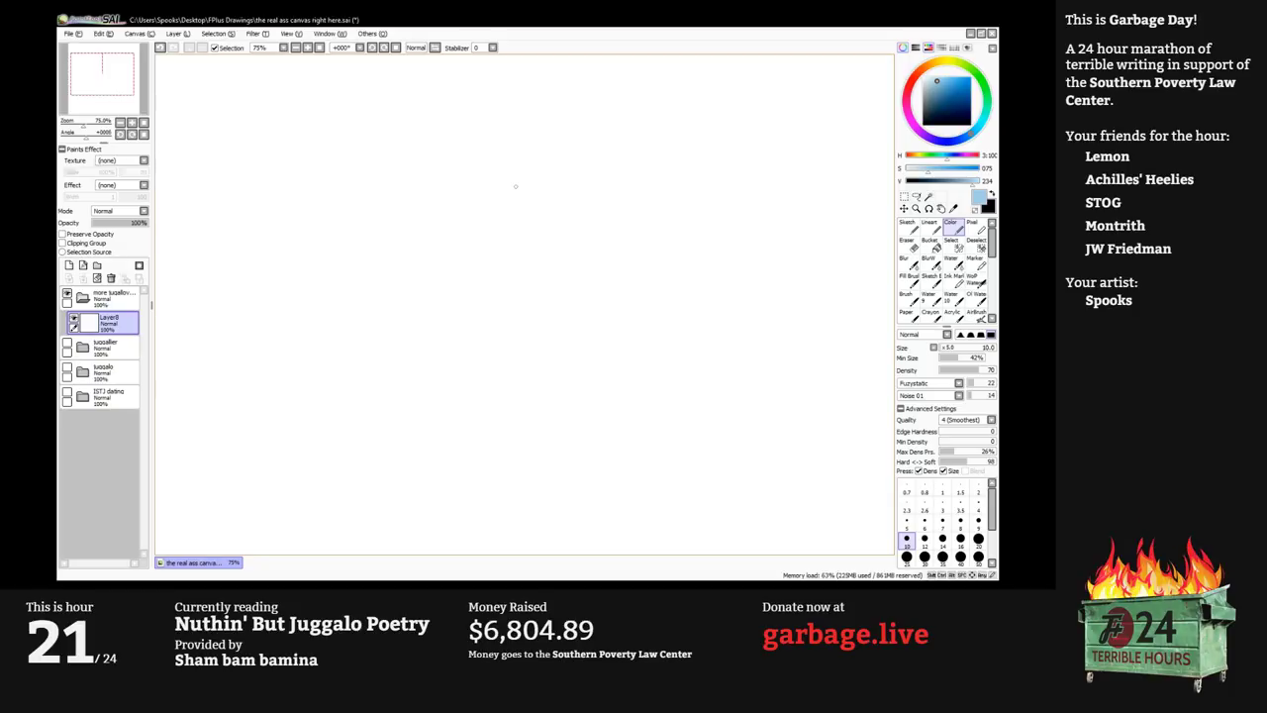
{"action": "key", "text": "bracketright"}
{"action": "key", "text": "bracketright"}
{"action": "key", "text": "x"}
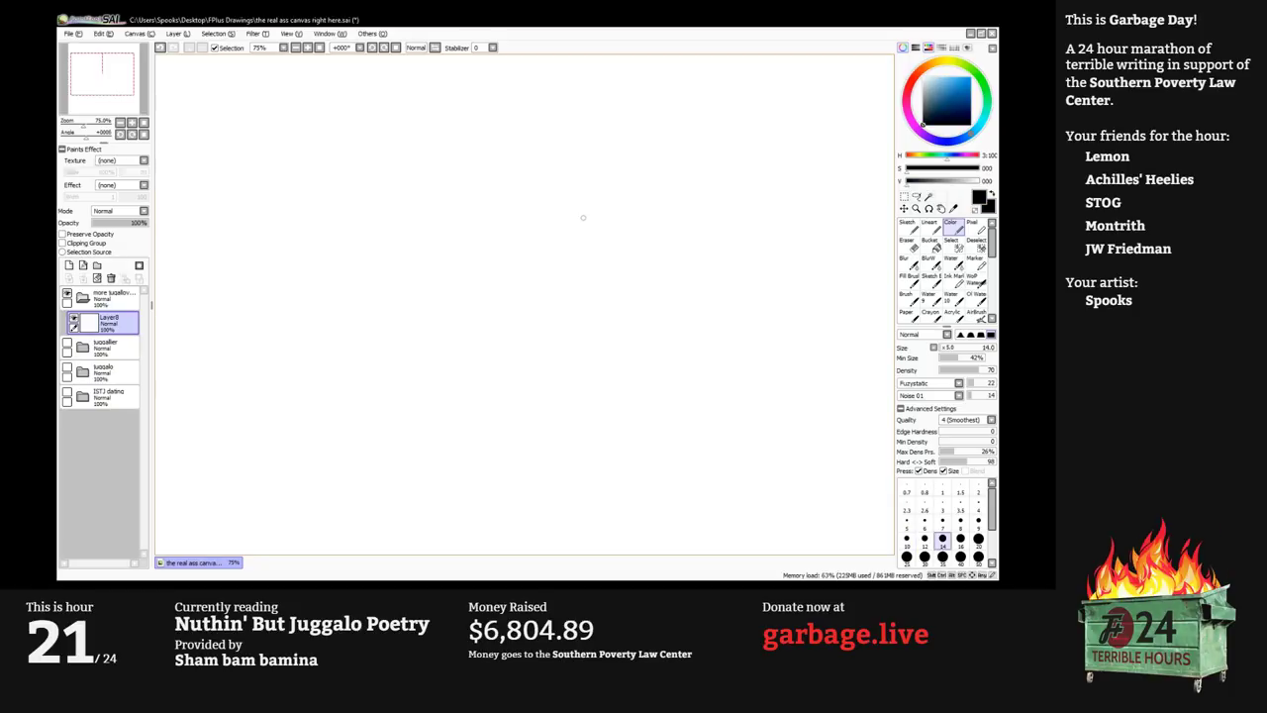
{"action": "key", "text": "Tab"}
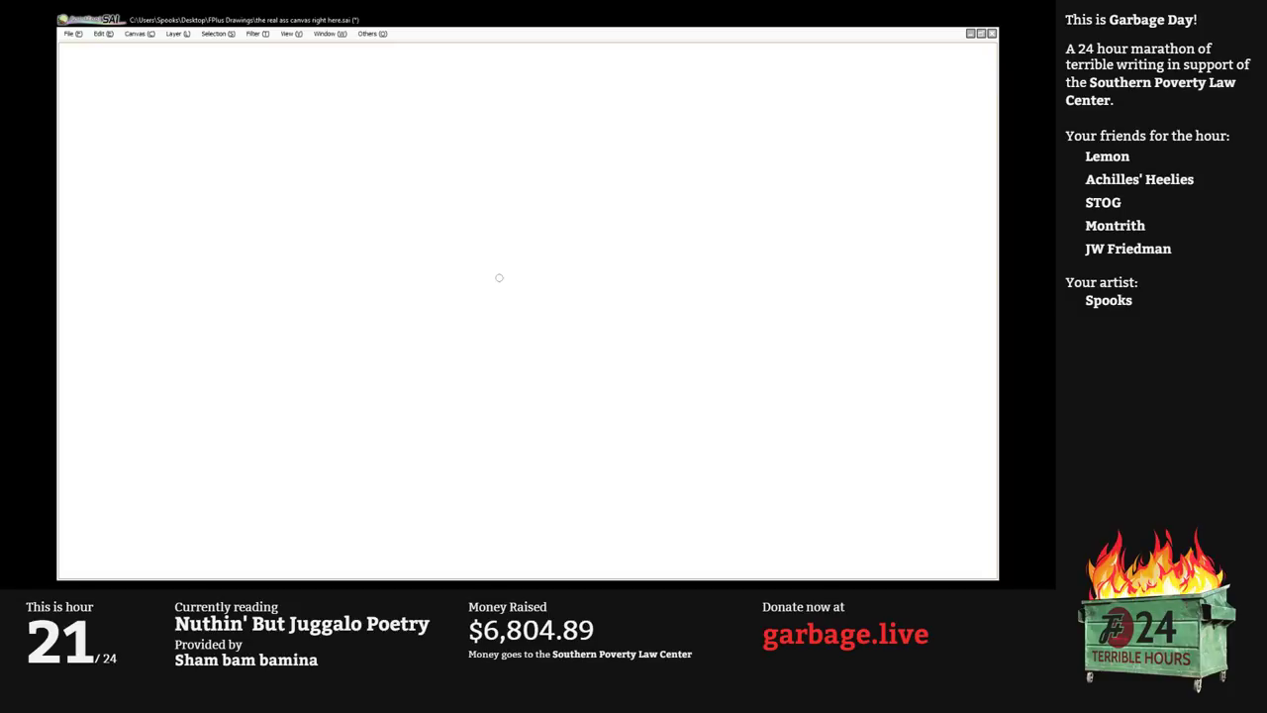
{"action": "left_click_drag", "start_coordinate": [470, 249], "coordinate": [508, 307]}
{"action": "mouse_move", "coordinate": [472, 254]}
{"action": "left_mouse_down"}
{"action": "mouse_move", "coordinate": [472, 239]}
{"action": "mouse_move", "coordinate": [455, 295]}
{"action": "left_mouse_up"}
{"action": "left_click_drag", "start_coordinate": [426, 240], "coordinate": [471, 320]}
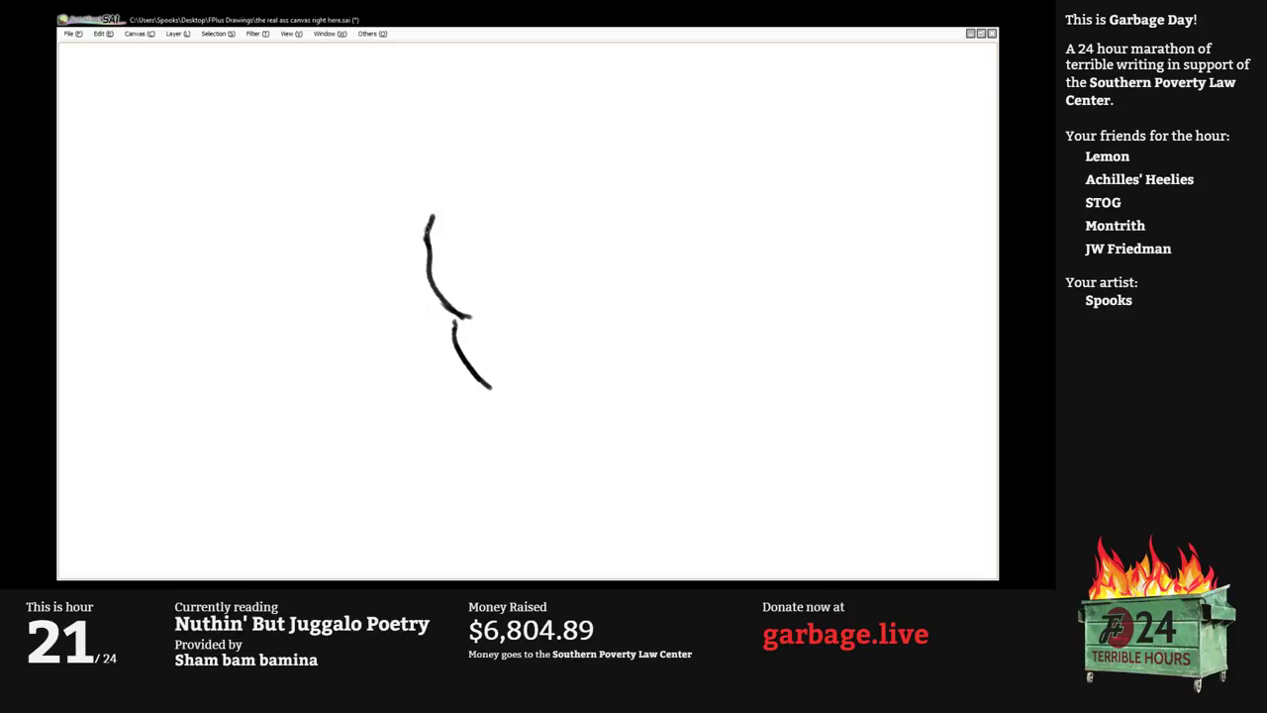
{"action": "left_click_drag", "start_coordinate": [427, 238], "coordinate": [435, 202]}
Draw two closed, slanting eyes with short lashes above the cheek contour.
{"action": "mouse_move", "coordinate": [509, 154]}
{"action": "left_mouse_down"}
{"action": "mouse_move", "coordinate": [510, 210]}
{"action": "mouse_move", "coordinate": [578, 198]}
{"action": "mouse_move", "coordinate": [578, 218]}
{"action": "left_mouse_up"}
{"action": "left_click_drag", "start_coordinate": [564, 196], "coordinate": [589, 215]}
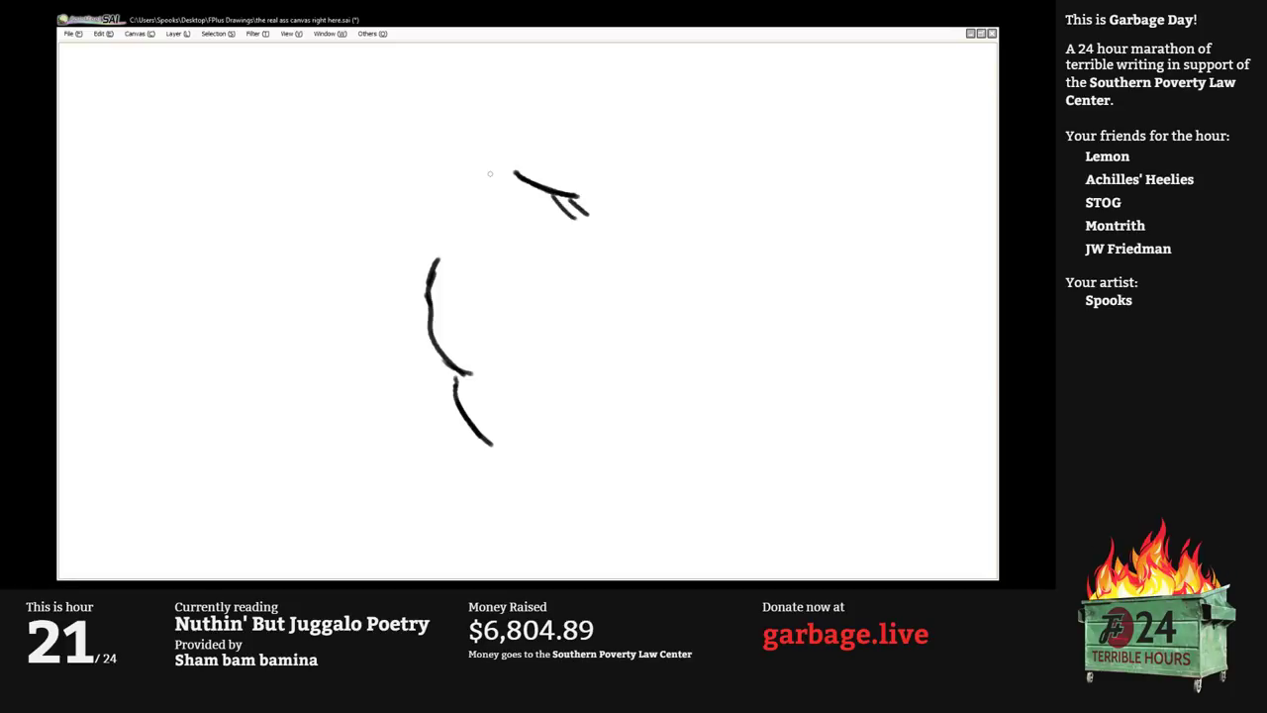
{"action": "left_click_drag", "start_coordinate": [489, 174], "coordinate": [423, 192]}
{"action": "mouse_move", "coordinate": [442, 188]}
{"action": "left_mouse_down"}
{"action": "mouse_move", "coordinate": [431, 211]}
{"action": "mouse_move", "coordinate": [489, 226]}
{"action": "left_mouse_up"}
Draw the nostrils and nose wings, and a wide smiling mouth with creased corners beneath them.
{"action": "left_click_drag", "start_coordinate": [495, 226], "coordinate": [508, 235]}
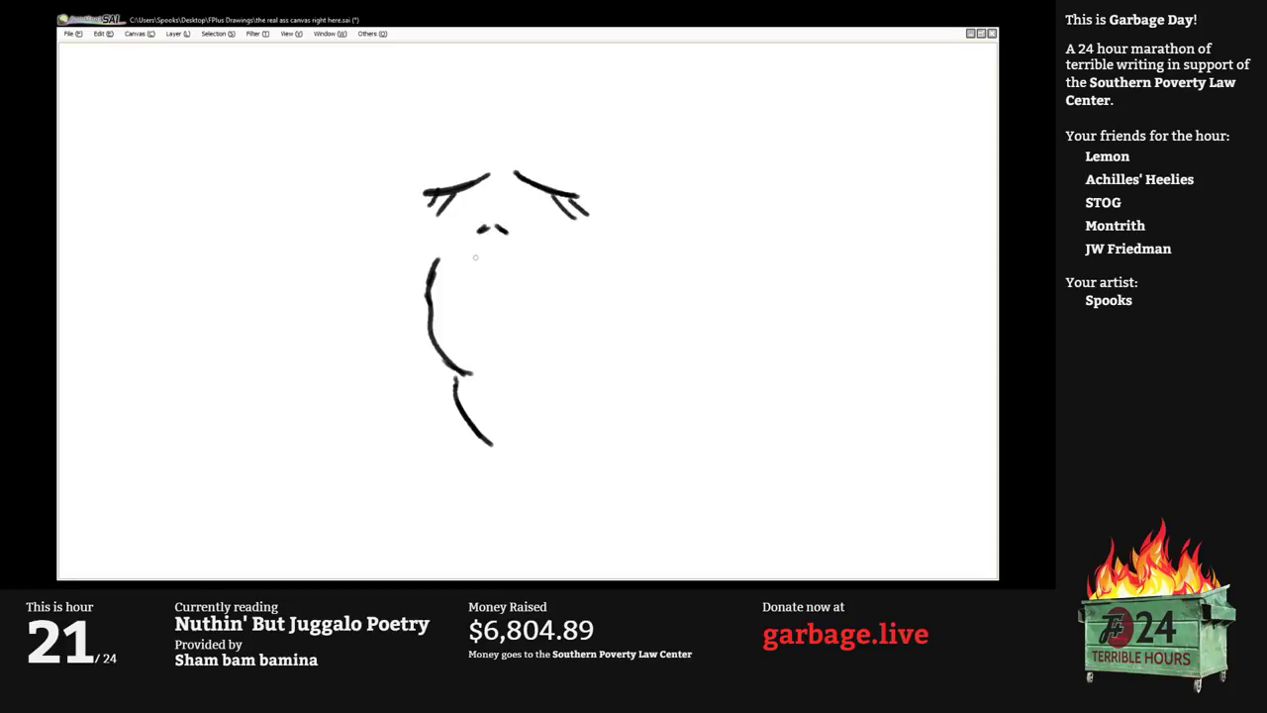
{"action": "left_click_drag", "start_coordinate": [436, 259], "coordinate": [552, 263]}
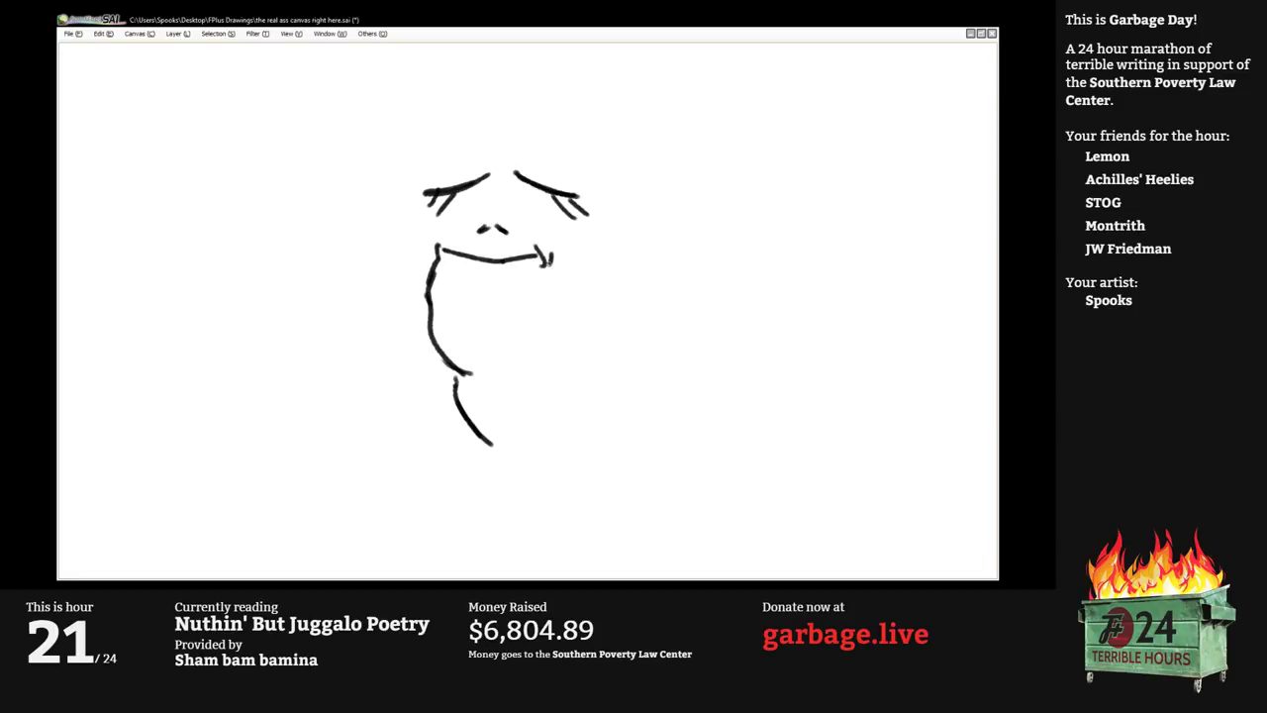
{"action": "mouse_move", "coordinate": [425, 242]}
{"action": "left_mouse_down"}
{"action": "mouse_move", "coordinate": [437, 237]}
{"action": "mouse_move", "coordinate": [426, 265]}
{"action": "mouse_move", "coordinate": [430, 231]}
{"action": "left_mouse_up"}
{"action": "mouse_move", "coordinate": [508, 215]}
{"action": "left_mouse_down"}
{"action": "mouse_move", "coordinate": [506, 233]}
{"action": "mouse_move", "coordinate": [511, 221]}
{"action": "mouse_move", "coordinate": [471, 227]}
{"action": "left_mouse_up"}
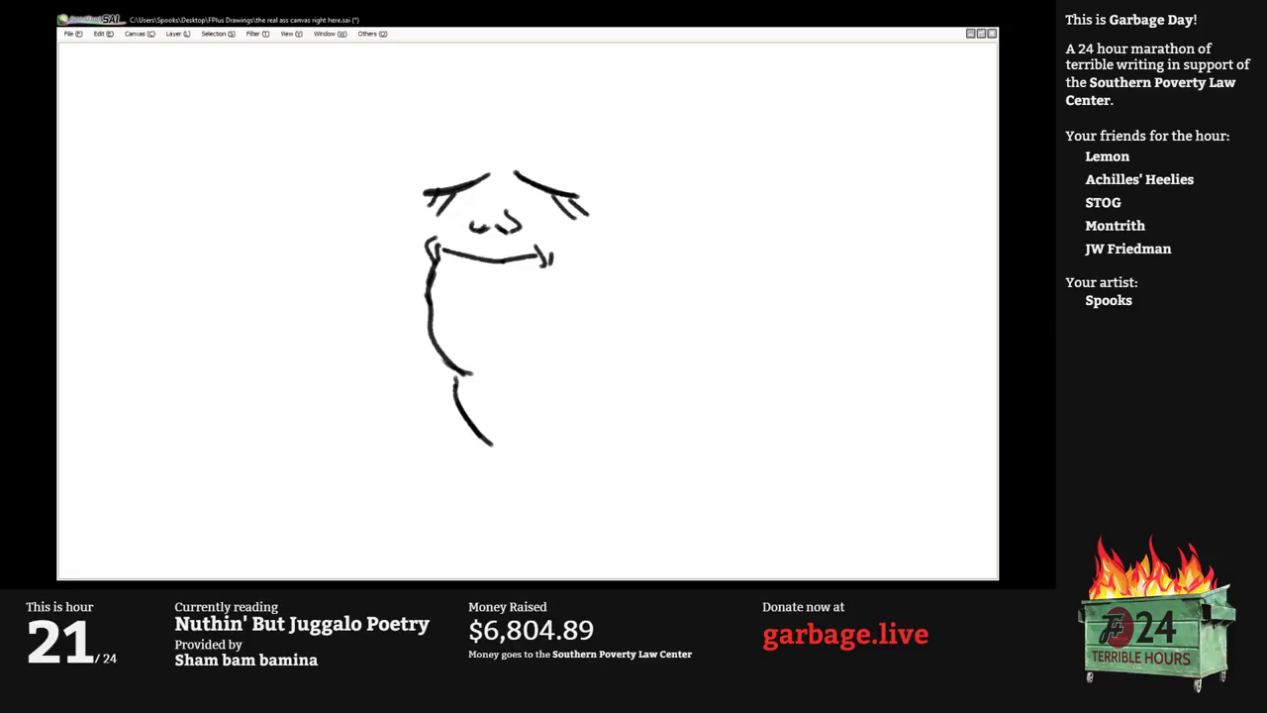
Draw a curved line beside the far eye and a long outer contour arching over the head and down one side.
{"action": "mouse_move", "coordinate": [503, 138]}
{"action": "left_mouse_down"}
{"action": "mouse_move", "coordinate": [471, 161]}
{"action": "mouse_move", "coordinate": [473, 146]}
{"action": "mouse_move", "coordinate": [475, 174]}
{"action": "left_mouse_up"}
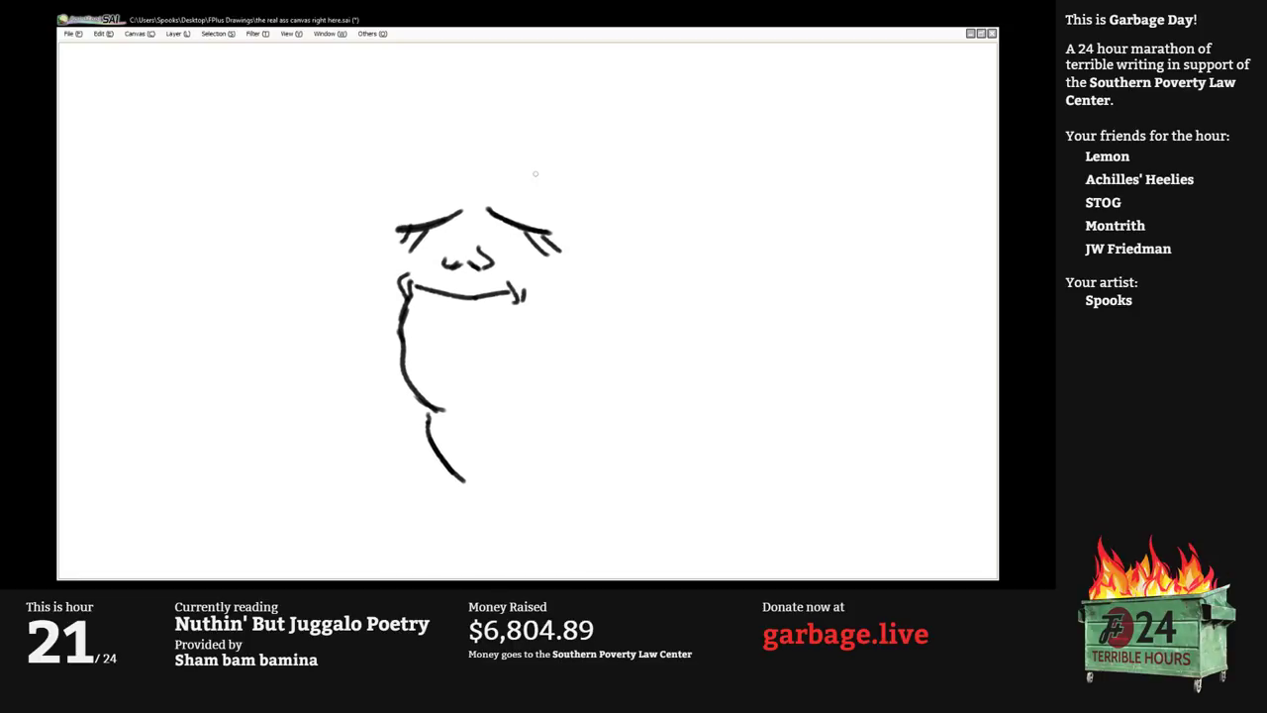
{"action": "left_click_drag", "start_coordinate": [568, 244], "coordinate": [541, 164]}
{"action": "mouse_move", "coordinate": [457, 158]}
{"action": "left_mouse_down"}
{"action": "mouse_move", "coordinate": [460, 137]}
{"action": "mouse_move", "coordinate": [630, 127]}
{"action": "mouse_move", "coordinate": [641, 340]}
{"action": "left_mouse_up"}
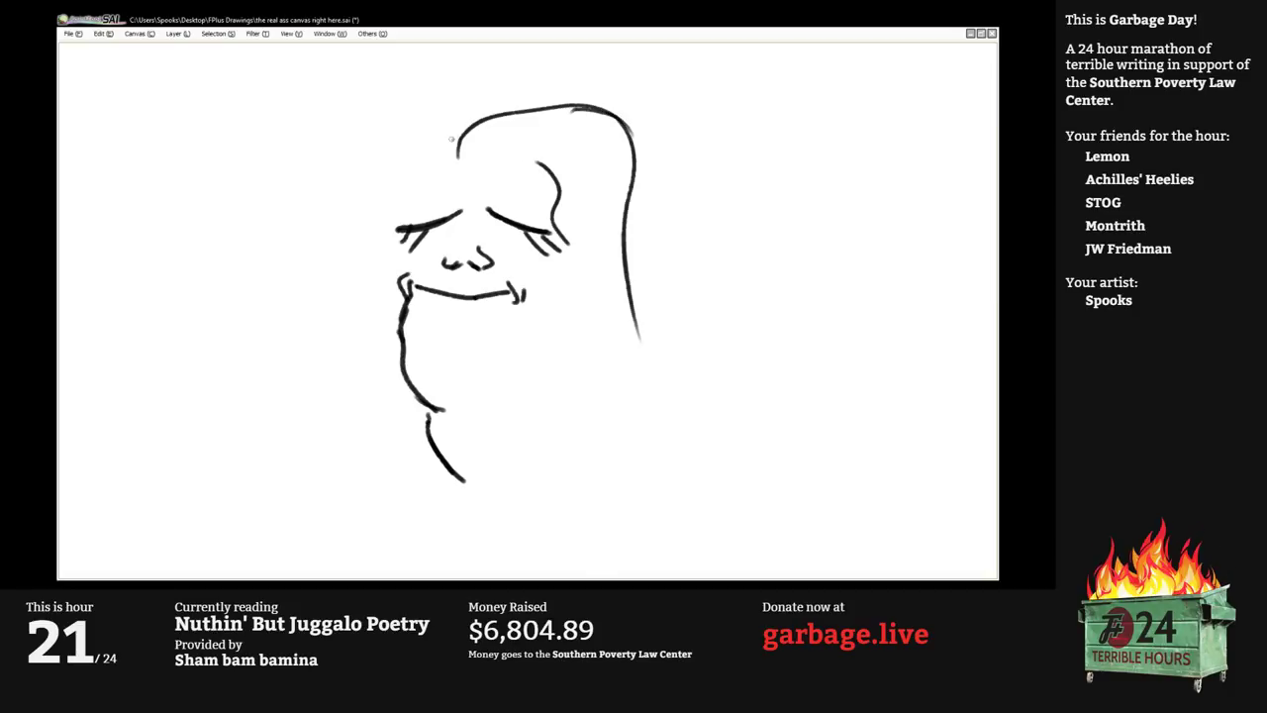
Draw the parted hair around the face, with inner strands, a long front lock and a loose ponytail on the far side.
{"action": "left_click_drag", "start_coordinate": [451, 138], "coordinate": [357, 357]}
{"action": "left_click_drag", "start_coordinate": [430, 154], "coordinate": [341, 342]}
{"action": "left_click_drag", "start_coordinate": [485, 167], "coordinate": [566, 326]}
{"action": "mouse_move", "coordinate": [362, 203]}
{"action": "left_mouse_down"}
{"action": "mouse_move", "coordinate": [350, 276]}
{"action": "mouse_move", "coordinate": [294, 443]}
{"action": "left_mouse_up"}
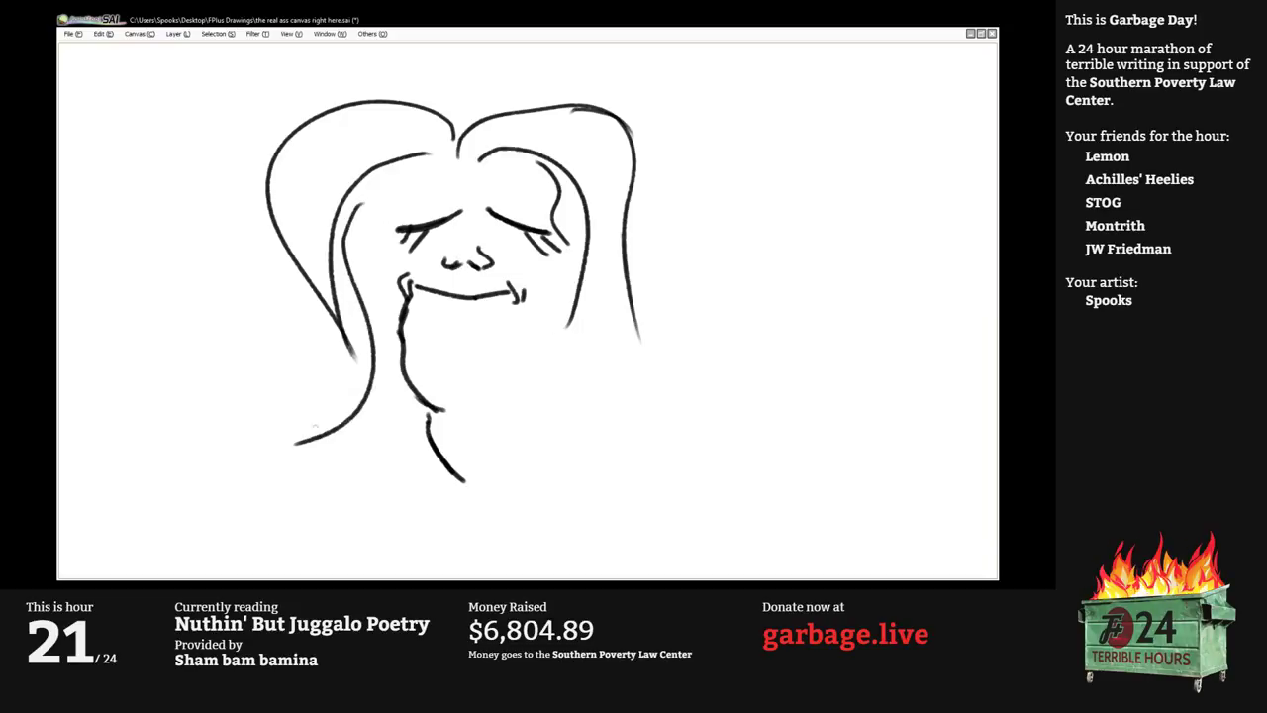
{"action": "left_click_drag", "start_coordinate": [393, 388], "coordinate": [335, 435]}
{"action": "mouse_move", "coordinate": [577, 322]}
{"action": "left_mouse_down"}
{"action": "mouse_move", "coordinate": [620, 272]}
{"action": "mouse_move", "coordinate": [629, 200]}
{"action": "mouse_move", "coordinate": [608, 193]}
{"action": "mouse_move", "coordinate": [661, 226]}
{"action": "mouse_move", "coordinate": [639, 414]}
{"action": "left_mouse_up"}
{"action": "left_click_drag", "start_coordinate": [617, 291], "coordinate": [629, 373]}
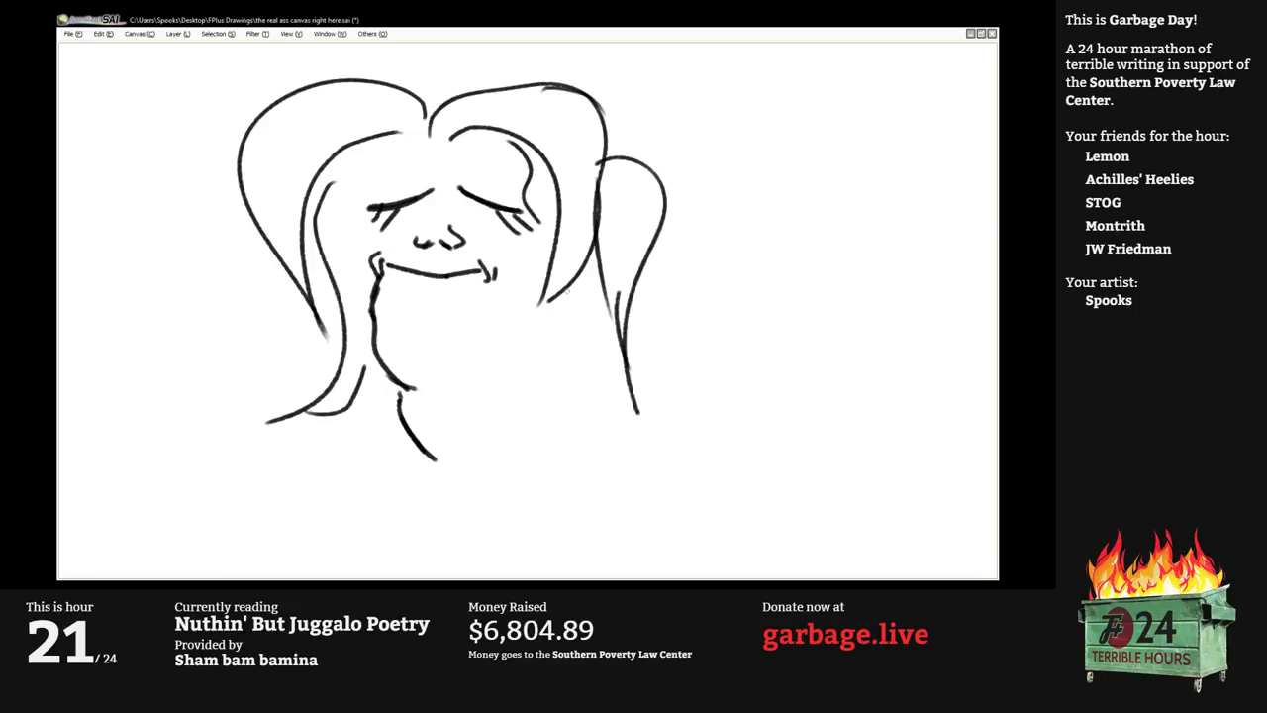
Draw the ear below the hair and complete the face outline with the cheek, jaw and rounded chin.
{"action": "mouse_move", "coordinate": [568, 318]}
{"action": "left_mouse_down"}
{"action": "mouse_move", "coordinate": [602, 268]}
{"action": "mouse_move", "coordinate": [567, 291]}
{"action": "mouse_move", "coordinate": [534, 365]}
{"action": "mouse_move", "coordinate": [441, 369]}
{"action": "left_mouse_up"}
{"action": "scroll", "coordinate": [594, 268], "scroll_direction": "down", "scroll_amount": 2}
{"action": "scroll", "coordinate": [529, 356], "scroll_direction": "down", "scroll_amount": 1}
{"action": "scroll", "coordinate": [446, 366], "scroll_direction": "up", "scroll_amount": 3}
{"action": "scroll", "coordinate": [461, 133], "scroll_direction": "up", "scroll_amount": 4}
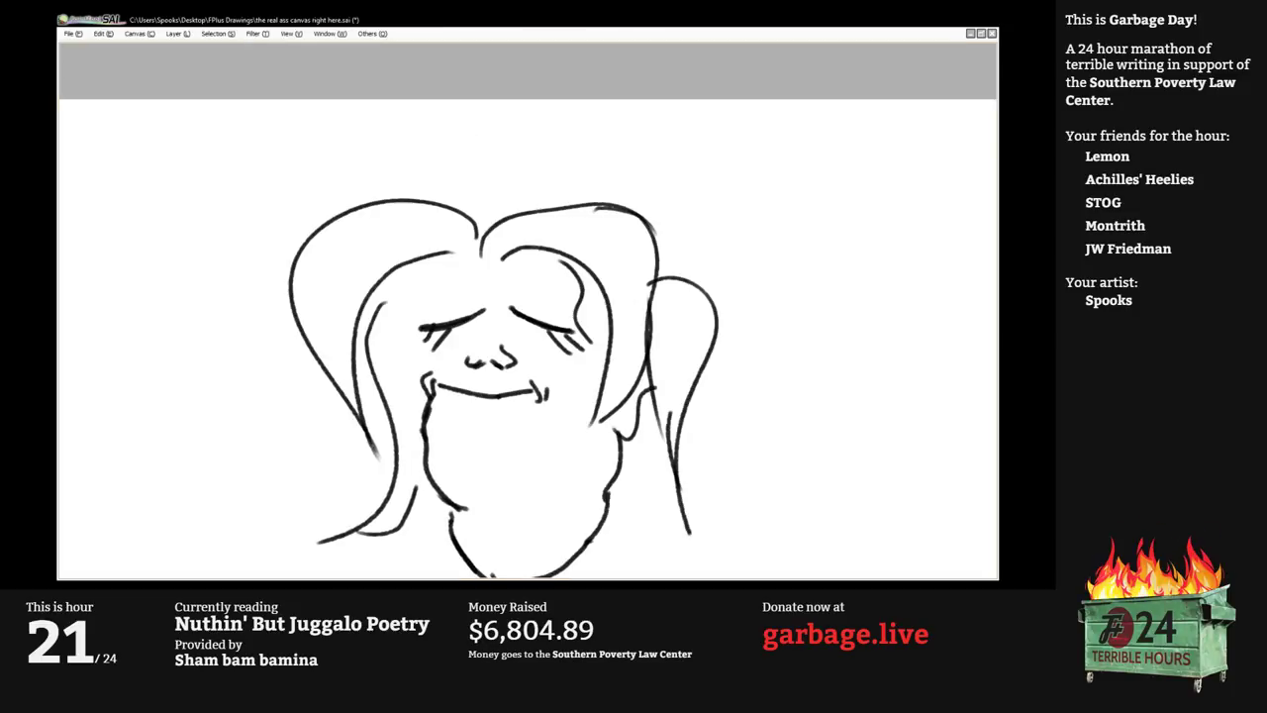
{"action": "left_click_drag", "start_coordinate": [475, 287], "coordinate": [497, 424]}
{"action": "left_click_drag", "start_coordinate": [497, 424], "coordinate": [464, 234]}
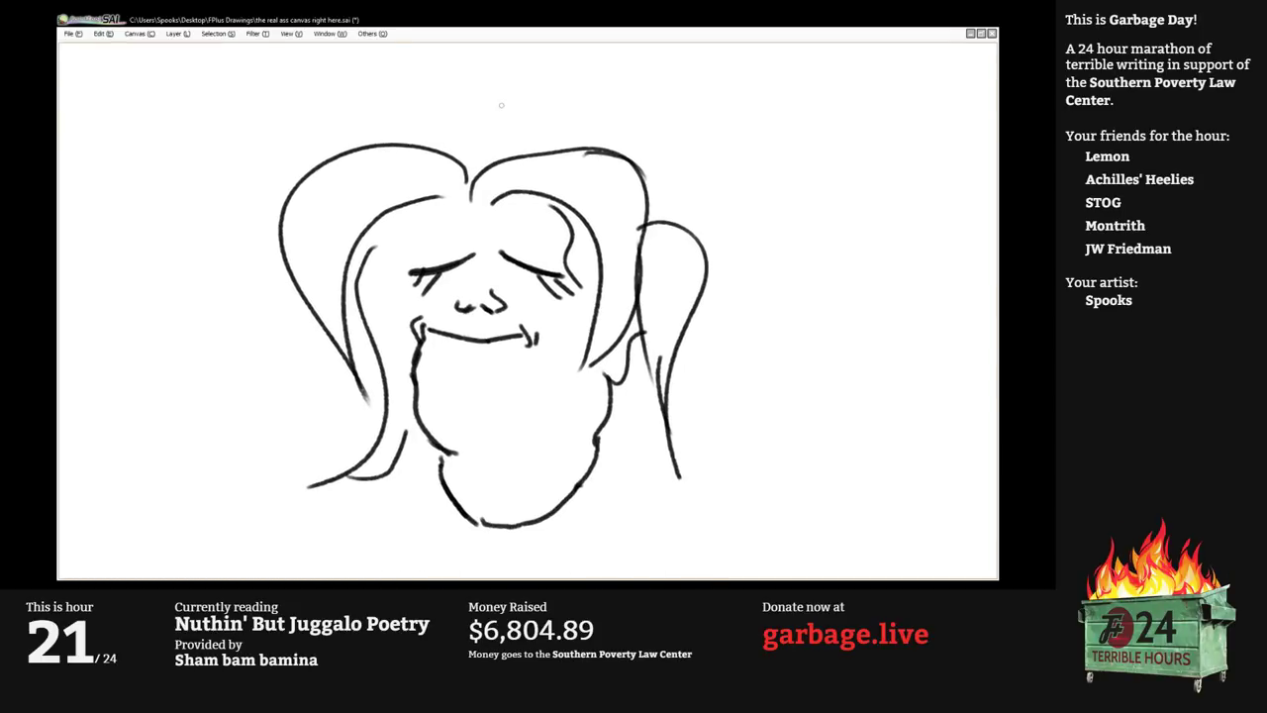
Add wispy tufts and a forehead lock to the hair, and draw slanted eyebrows above the closed eyes.
{"action": "mouse_move", "coordinate": [497, 143]}
{"action": "left_mouse_down"}
{"action": "mouse_move", "coordinate": [633, 109]}
{"action": "mouse_move", "coordinate": [606, 150]}
{"action": "left_mouse_up"}
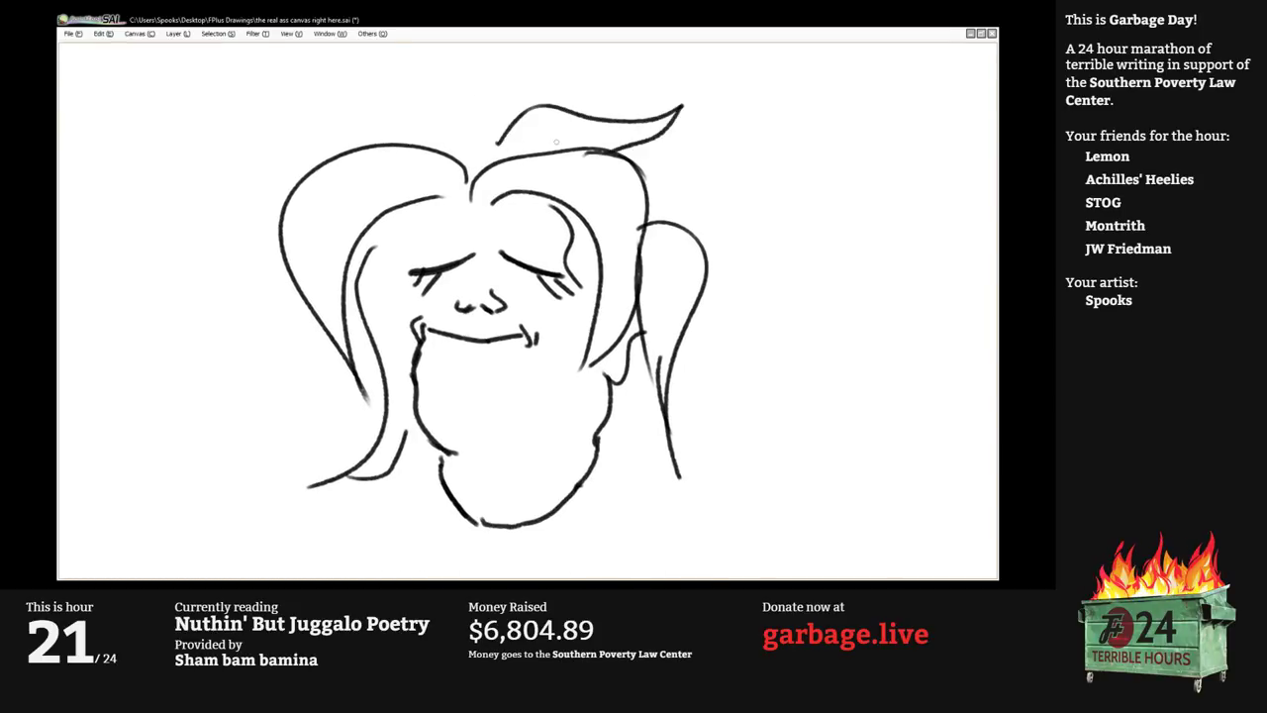
{"action": "mouse_move", "coordinate": [495, 126]}
{"action": "left_mouse_down"}
{"action": "mouse_move", "coordinate": [444, 104]}
{"action": "mouse_move", "coordinate": [451, 126]}
{"action": "mouse_move", "coordinate": [307, 103]}
{"action": "mouse_move", "coordinate": [285, 117]}
{"action": "mouse_move", "coordinate": [339, 146]}
{"action": "left_mouse_up"}
{"action": "left_click_drag", "start_coordinate": [475, 297], "coordinate": [469, 282]}
{"action": "mouse_move", "coordinate": [509, 204]}
{"action": "left_mouse_down"}
{"action": "mouse_move", "coordinate": [496, 182]}
{"action": "mouse_move", "coordinate": [497, 194]}
{"action": "mouse_move", "coordinate": [451, 181]}
{"action": "mouse_move", "coordinate": [455, 194]}
{"action": "left_mouse_up"}
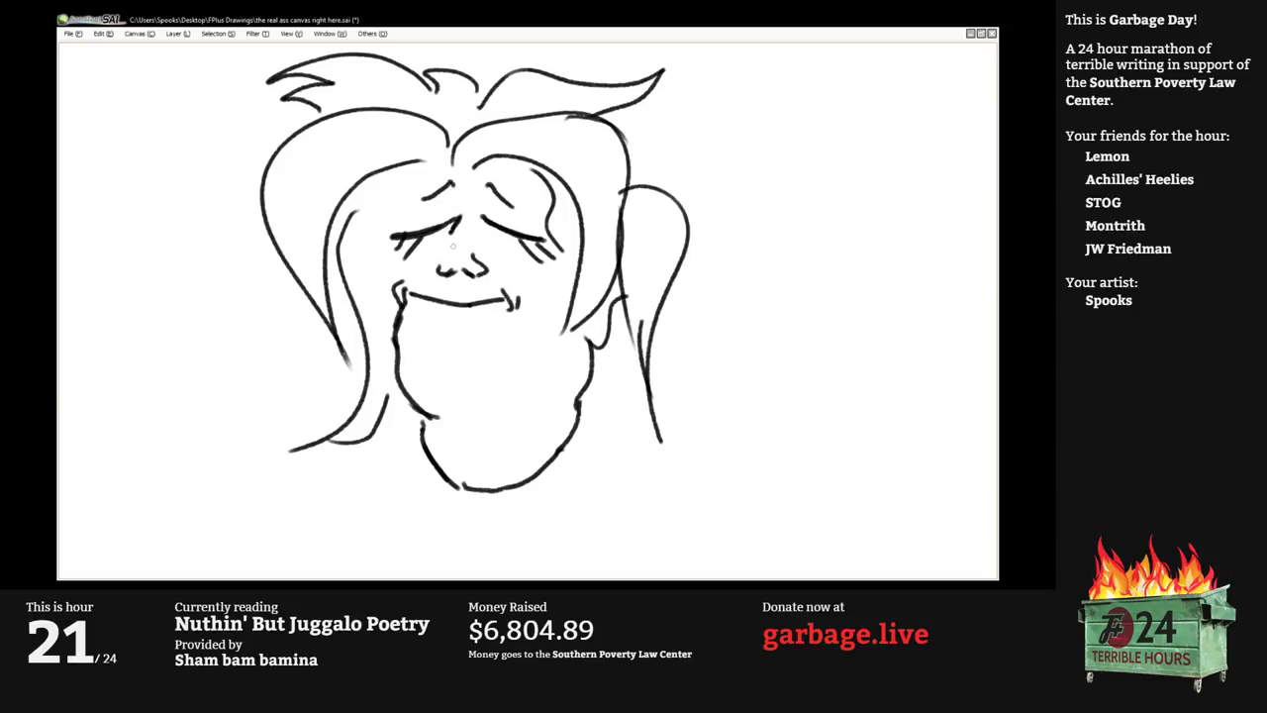
{"action": "mouse_move", "coordinate": [408, 168]}
{"action": "left_mouse_down"}
{"action": "mouse_move", "coordinate": [366, 240]}
{"action": "mouse_move", "coordinate": [392, 213]}
{"action": "mouse_move", "coordinate": [399, 289]}
{"action": "mouse_move", "coordinate": [418, 288]}
{"action": "mouse_move", "coordinate": [388, 220]}
{"action": "left_mouse_up"}
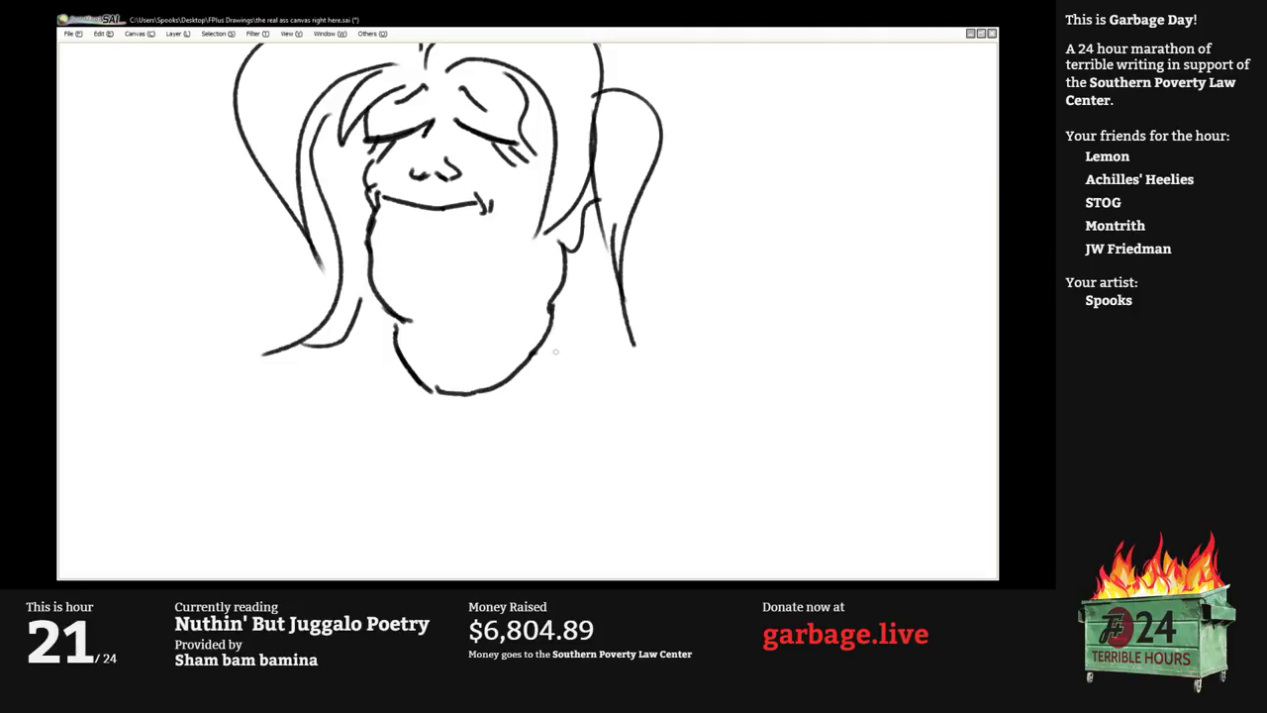
Draw the small torso outline hanging below the chin, with a curved back and a curved belly.
{"action": "mouse_move", "coordinate": [551, 334]}
{"action": "left_mouse_down"}
{"action": "mouse_move", "coordinate": [582, 448]}
{"action": "mouse_move", "coordinate": [515, 507]}
{"action": "left_mouse_up"}
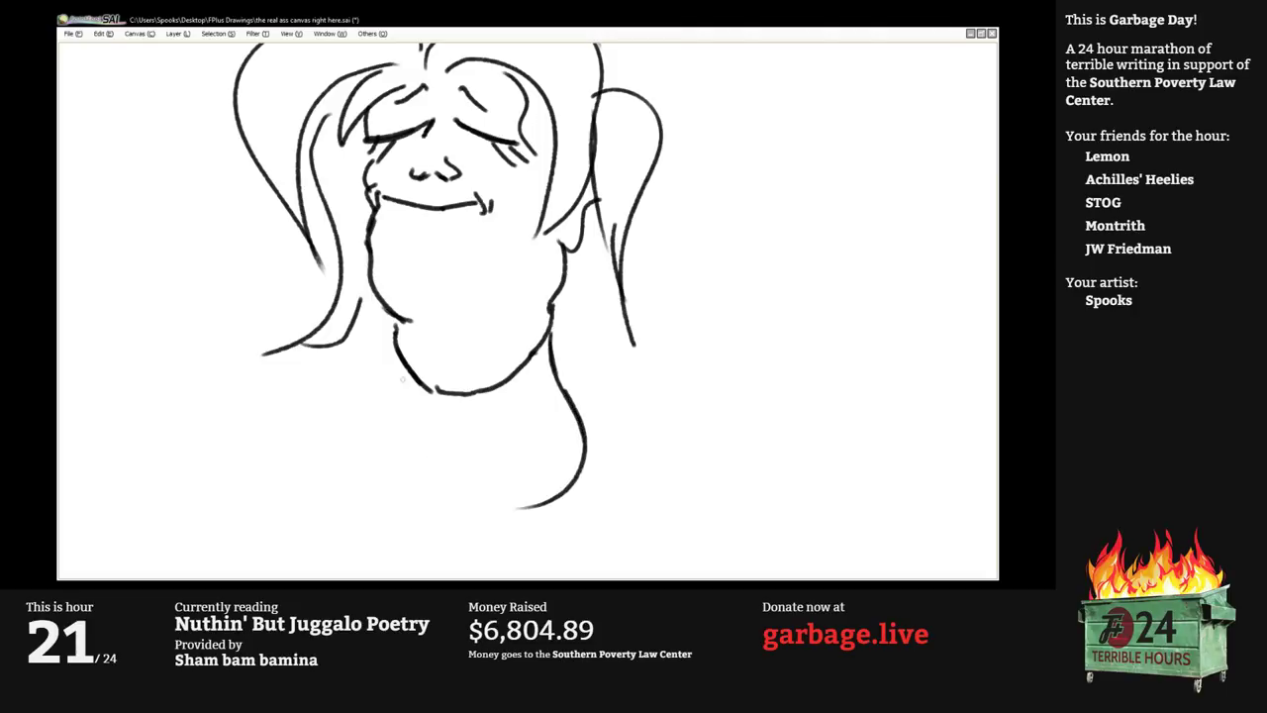
{"action": "left_click_drag", "start_coordinate": [394, 331], "coordinate": [416, 416]}
{"action": "mouse_move", "coordinate": [388, 356]}
{"action": "left_mouse_down"}
{"action": "mouse_move", "coordinate": [460, 480]}
{"action": "mouse_move", "coordinate": [507, 492]}
{"action": "left_mouse_up"}
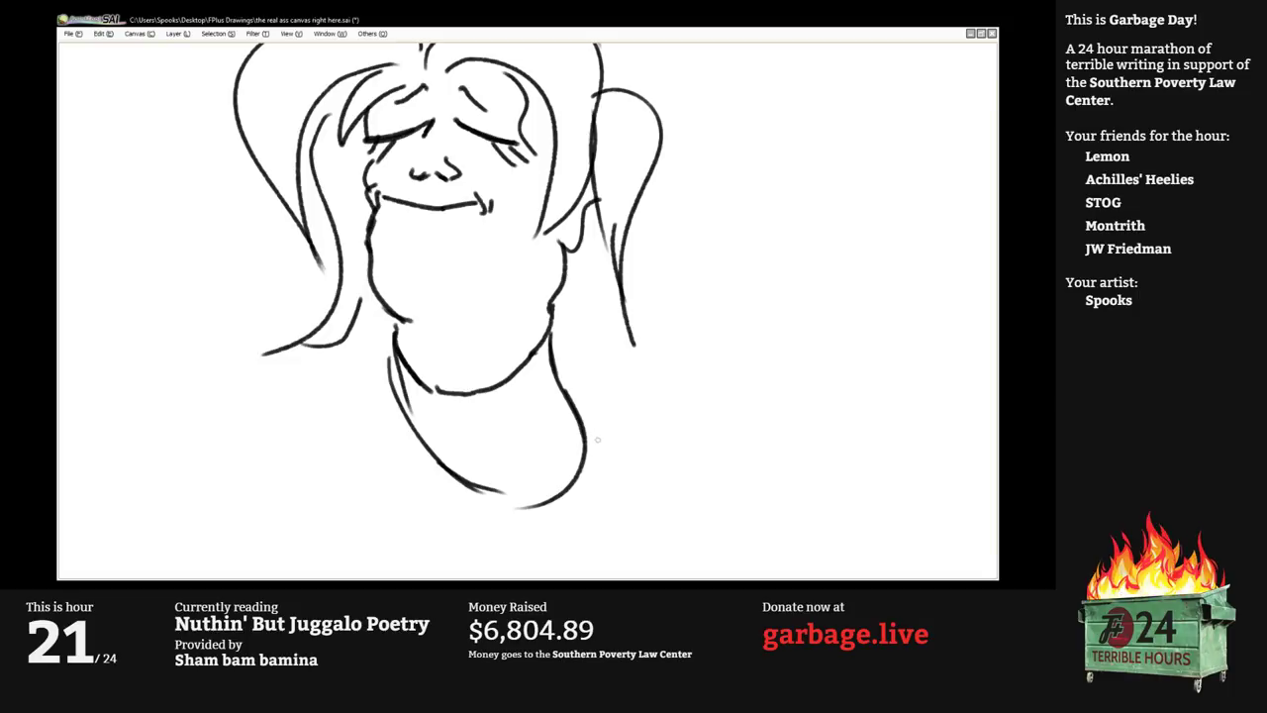
Draw the short kicked-back rear leg with its foot, undoing and redrawing its lower strokes.
{"action": "mouse_move", "coordinate": [585, 442]}
{"action": "left_mouse_down"}
{"action": "mouse_move", "coordinate": [633, 440]}
{"action": "mouse_move", "coordinate": [636, 472]}
{"action": "mouse_move", "coordinate": [616, 487]}
{"action": "mouse_move", "coordinate": [590, 442]}
{"action": "mouse_move", "coordinate": [618, 464]}
{"action": "left_mouse_up"}
{"action": "left_click_drag", "start_coordinate": [477, 371], "coordinate": [482, 305]}
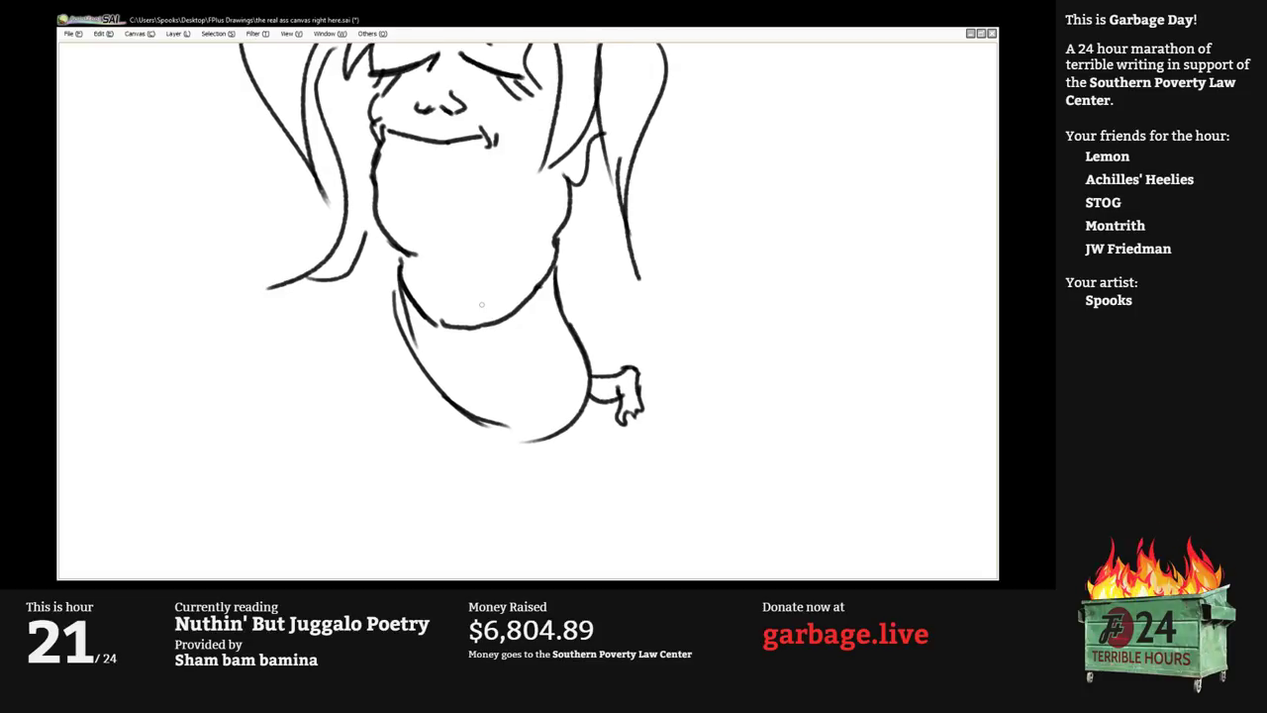
{"action": "key", "text": "ctrl+z"}
{"action": "key", "text": "ctrl+z"}
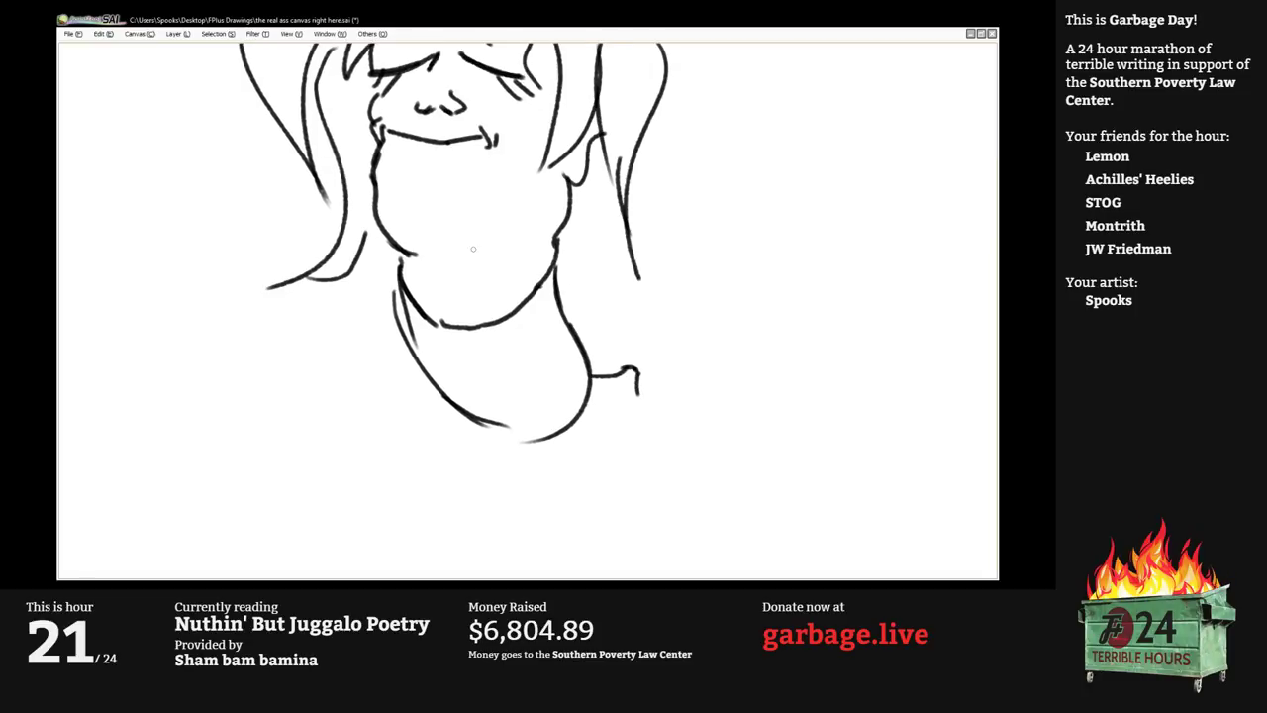
{"action": "mouse_move", "coordinate": [580, 424]}
{"action": "left_mouse_down"}
{"action": "mouse_move", "coordinate": [621, 401]}
{"action": "mouse_move", "coordinate": [631, 428]}
{"action": "mouse_move", "coordinate": [637, 390]}
{"action": "left_mouse_up"}
Draw the bent front leg and its foot with toes beneath the torso.
{"action": "mouse_move", "coordinate": [470, 347]}
{"action": "left_mouse_down"}
{"action": "mouse_move", "coordinate": [543, 367]}
{"action": "mouse_move", "coordinate": [532, 330]}
{"action": "mouse_move", "coordinate": [560, 438]}
{"action": "mouse_move", "coordinate": [590, 426]}
{"action": "left_mouse_up"}
{"action": "scroll", "coordinate": [531, 330], "scroll_direction": "down", "scroll_amount": 1}
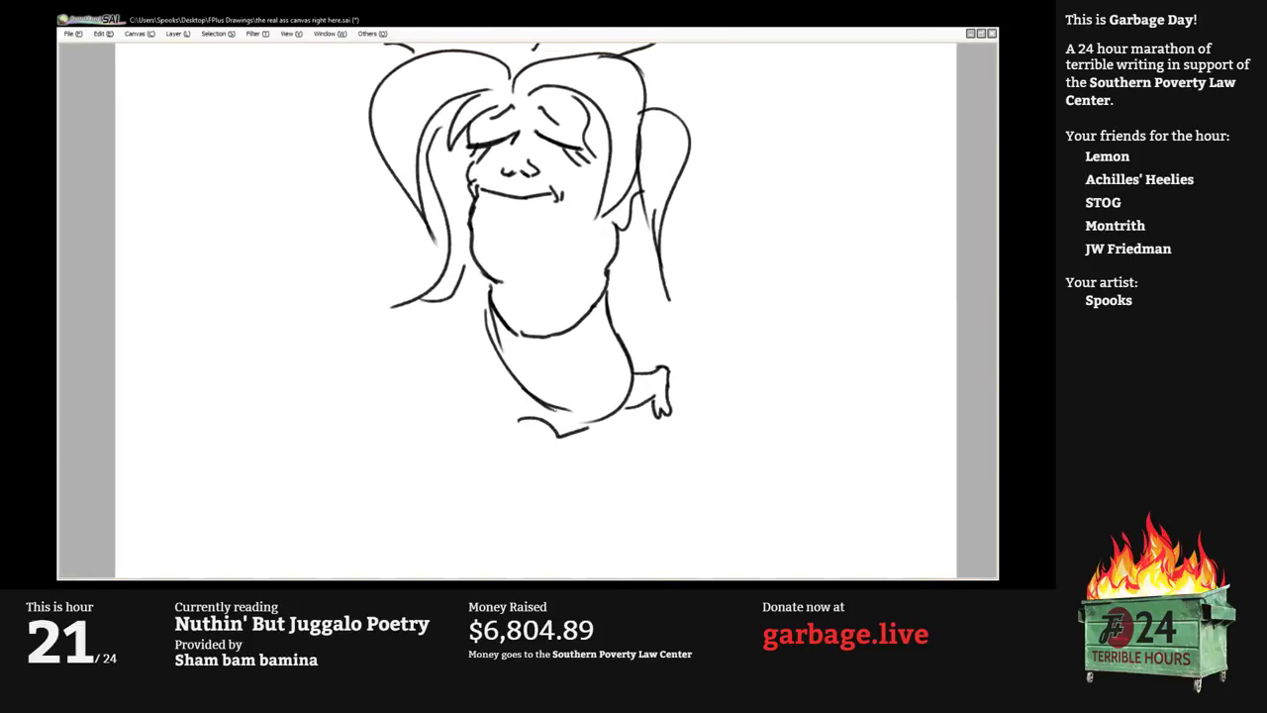
{"action": "mouse_move", "coordinate": [515, 417]}
{"action": "left_mouse_down"}
{"action": "mouse_move", "coordinate": [552, 402]}
{"action": "mouse_move", "coordinate": [535, 387]}
{"action": "mouse_move", "coordinate": [499, 401]}
{"action": "mouse_move", "coordinate": [546, 466]}
{"action": "mouse_move", "coordinate": [572, 457]}
{"action": "mouse_move", "coordinate": [543, 417]}
{"action": "mouse_move", "coordinate": [515, 460]}
{"action": "mouse_move", "coordinate": [530, 468]}
{"action": "left_mouse_up"}
{"action": "left_click_drag", "start_coordinate": [528, 347], "coordinate": [538, 406]}
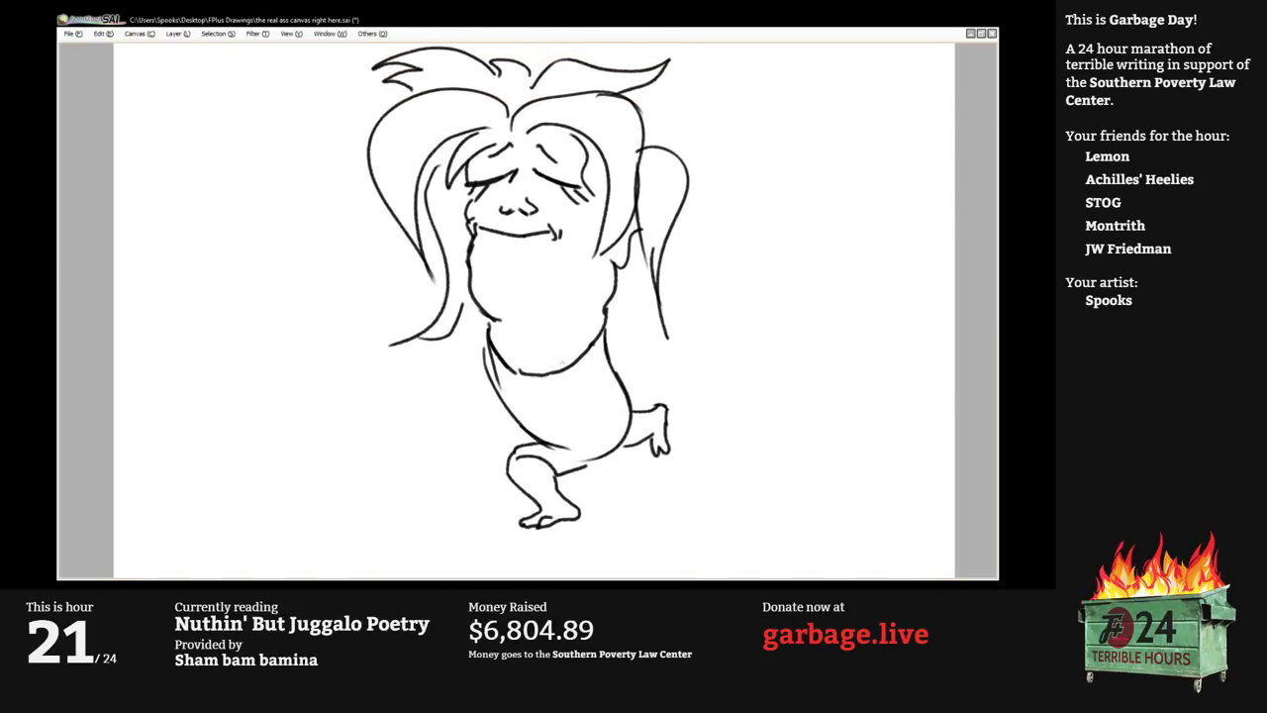
Add a new layer above the line art and draw the near arm bent across the torso with its hand.
{"action": "key", "text": "Tab"}
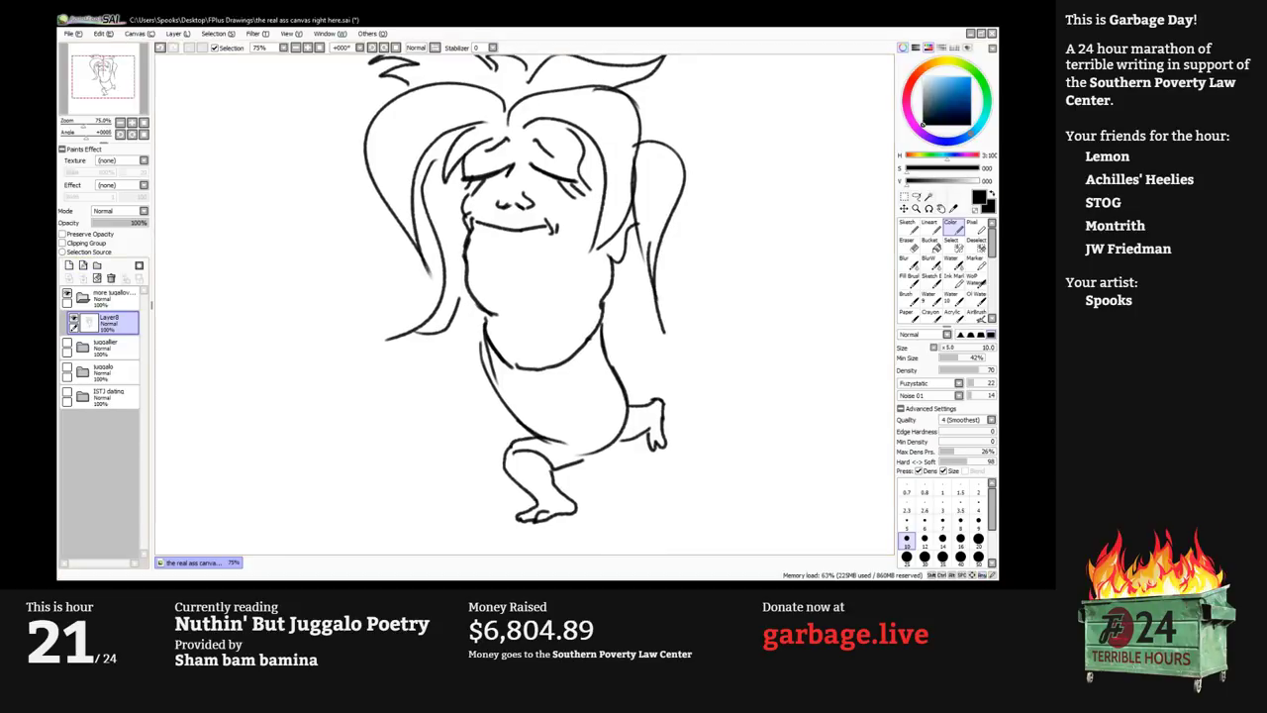
{"action": "left_click", "coordinate": [68, 266]}
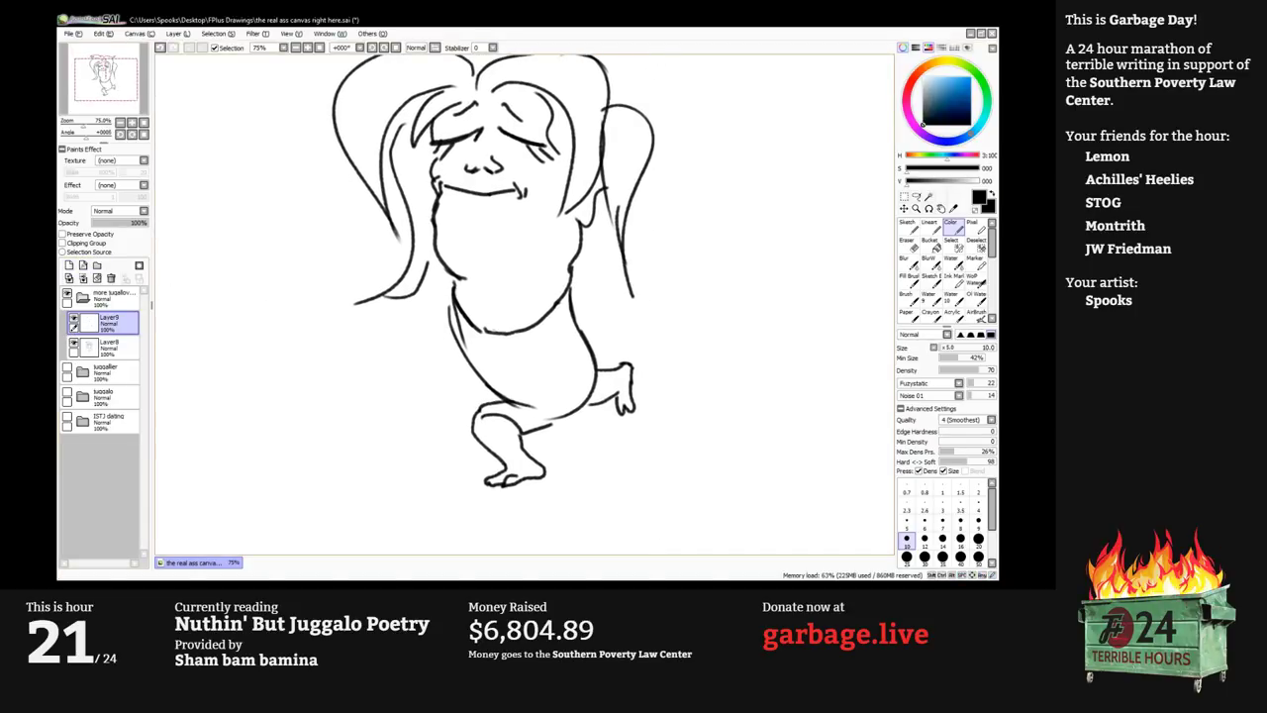
{"action": "mouse_move", "coordinate": [508, 363]}
{"action": "left_mouse_down"}
{"action": "mouse_move", "coordinate": [582, 330]}
{"action": "mouse_move", "coordinate": [567, 358]}
{"action": "mouse_move", "coordinate": [518, 372]}
{"action": "left_mouse_up"}
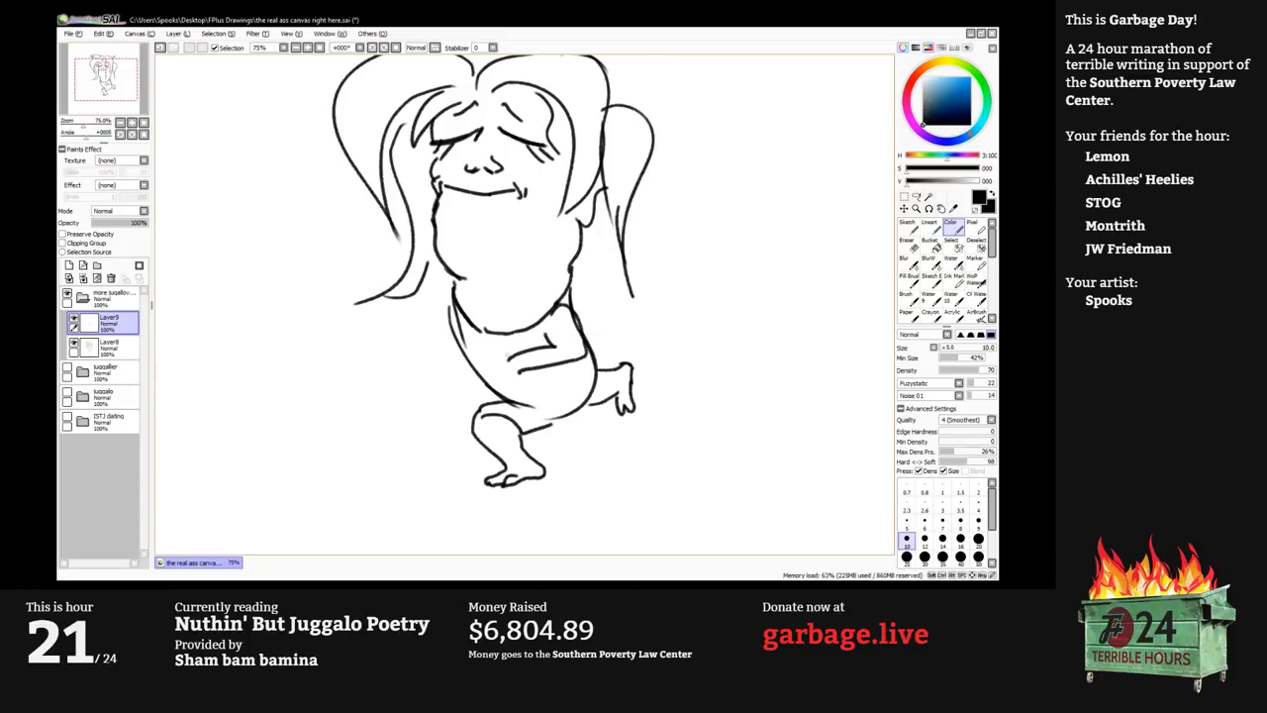
{"action": "left_click_drag", "start_coordinate": [511, 354], "coordinate": [486, 361]}
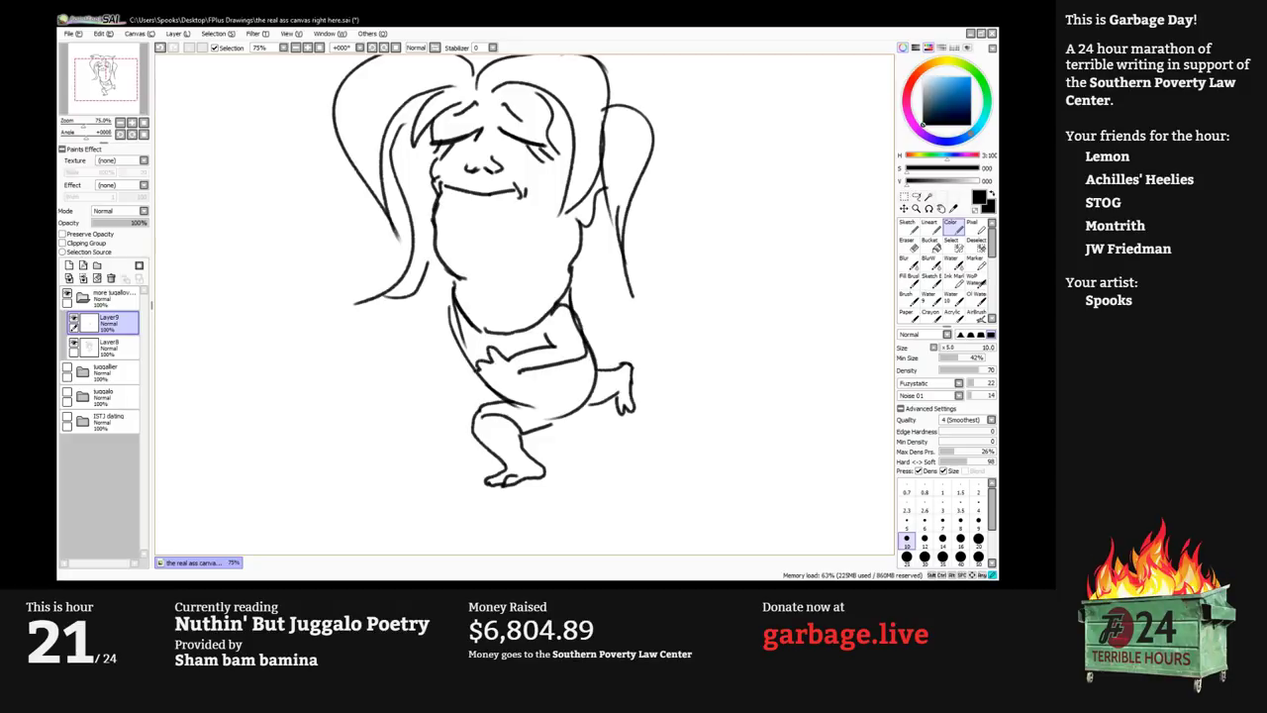
{"action": "mouse_move", "coordinate": [475, 369]}
{"action": "left_mouse_down"}
{"action": "mouse_move", "coordinate": [465, 382]}
{"action": "mouse_move", "coordinate": [502, 387]}
{"action": "mouse_move", "coordinate": [584, 325]}
{"action": "left_mouse_up"}
{"action": "left_click_drag", "start_coordinate": [489, 238], "coordinate": [510, 218]}
Erase the torso lines that overlap the hand and the belly outline on Layer8, and return to Layer9.
{"action": "key", "text": "e"}
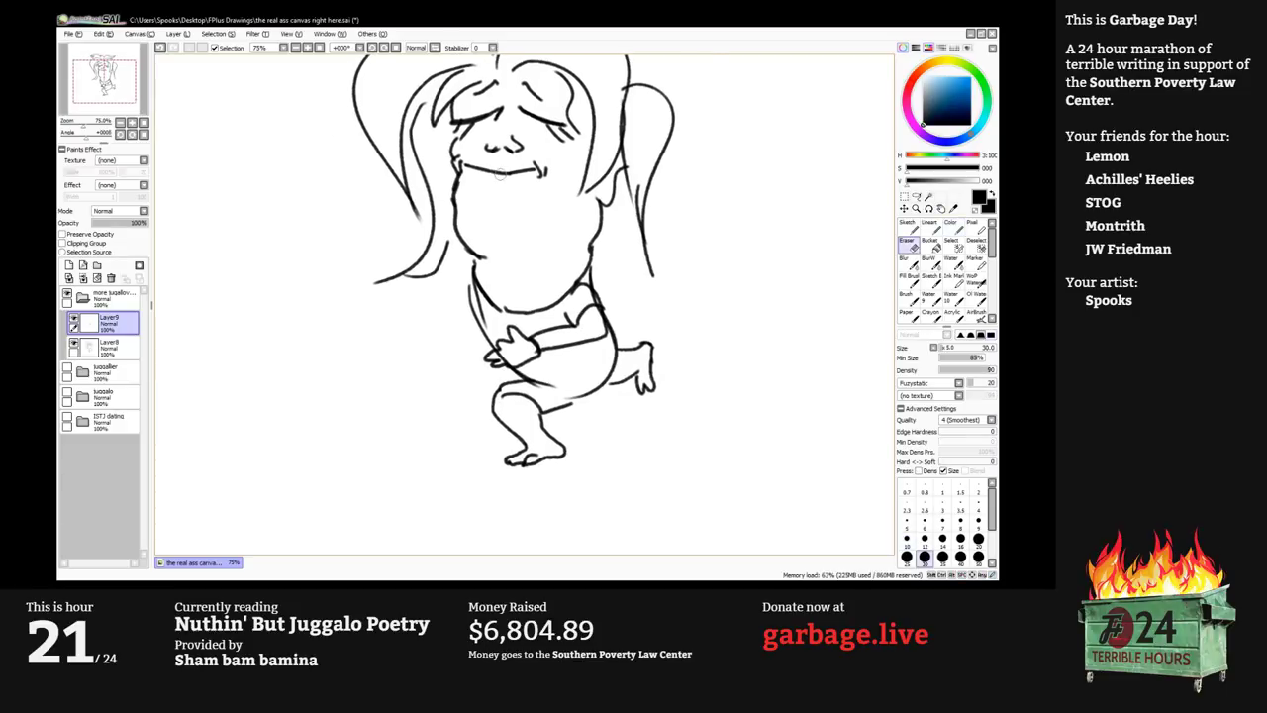
{"action": "scroll", "coordinate": [499, 175], "scroll_direction": "up", "scroll_amount": 1}
{"action": "left_click", "coordinate": [74, 318]}
{"action": "left_click", "coordinate": [74, 318]}
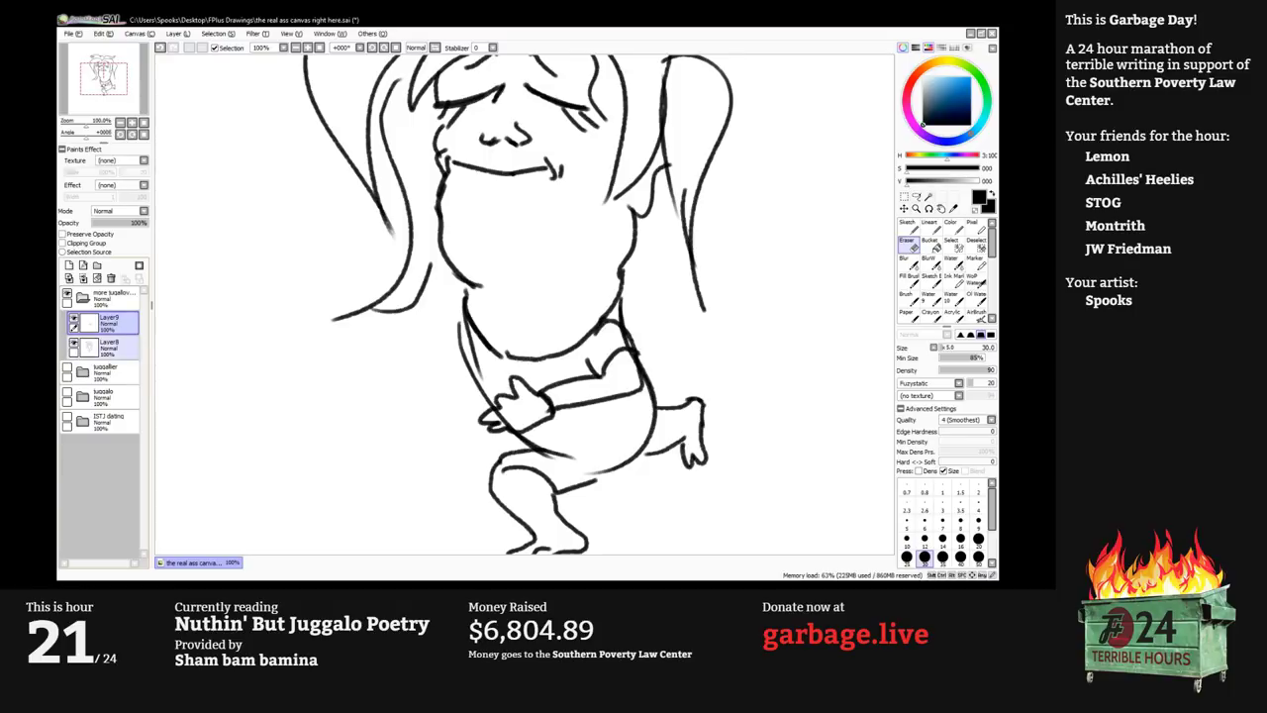
{"action": "left_click", "coordinate": [111, 347]}
{"action": "left_click_drag", "start_coordinate": [502, 409], "coordinate": [501, 418]}
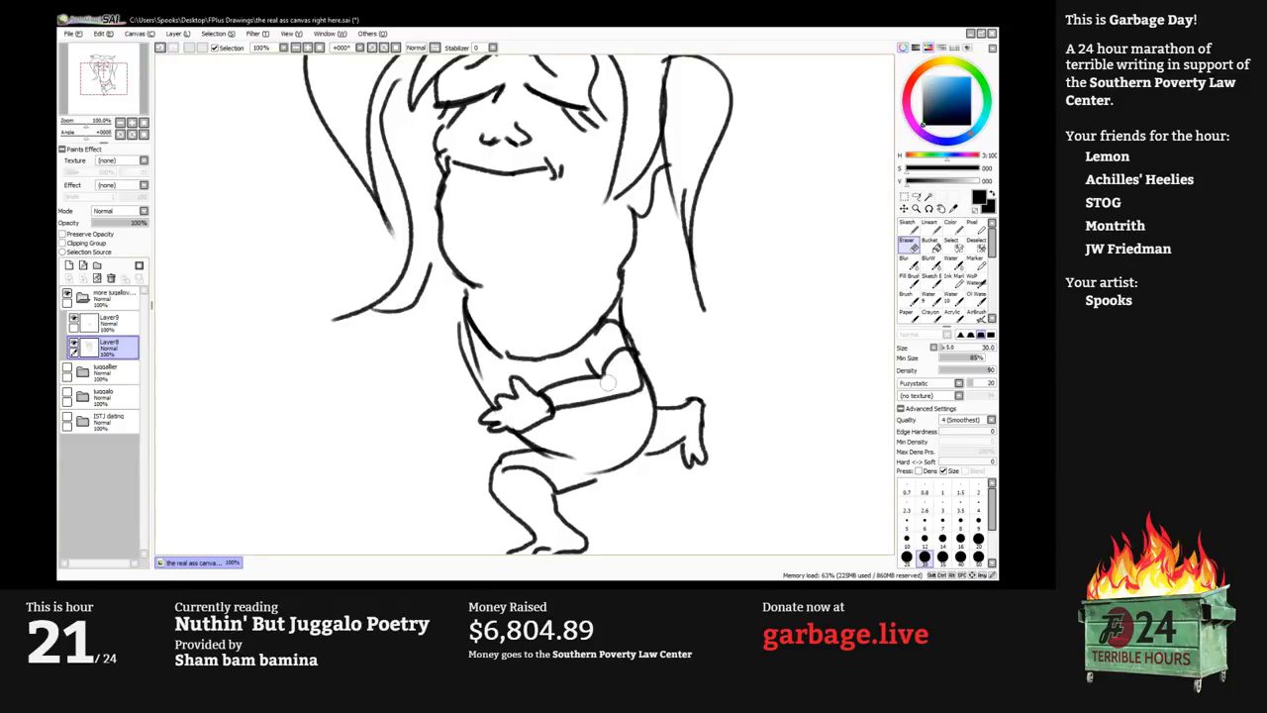
{"action": "mouse_move", "coordinate": [496, 354]}
{"action": "left_mouse_down"}
{"action": "mouse_move", "coordinate": [512, 308]}
{"action": "mouse_move", "coordinate": [493, 318]}
{"action": "mouse_move", "coordinate": [470, 279]}
{"action": "left_mouse_up"}
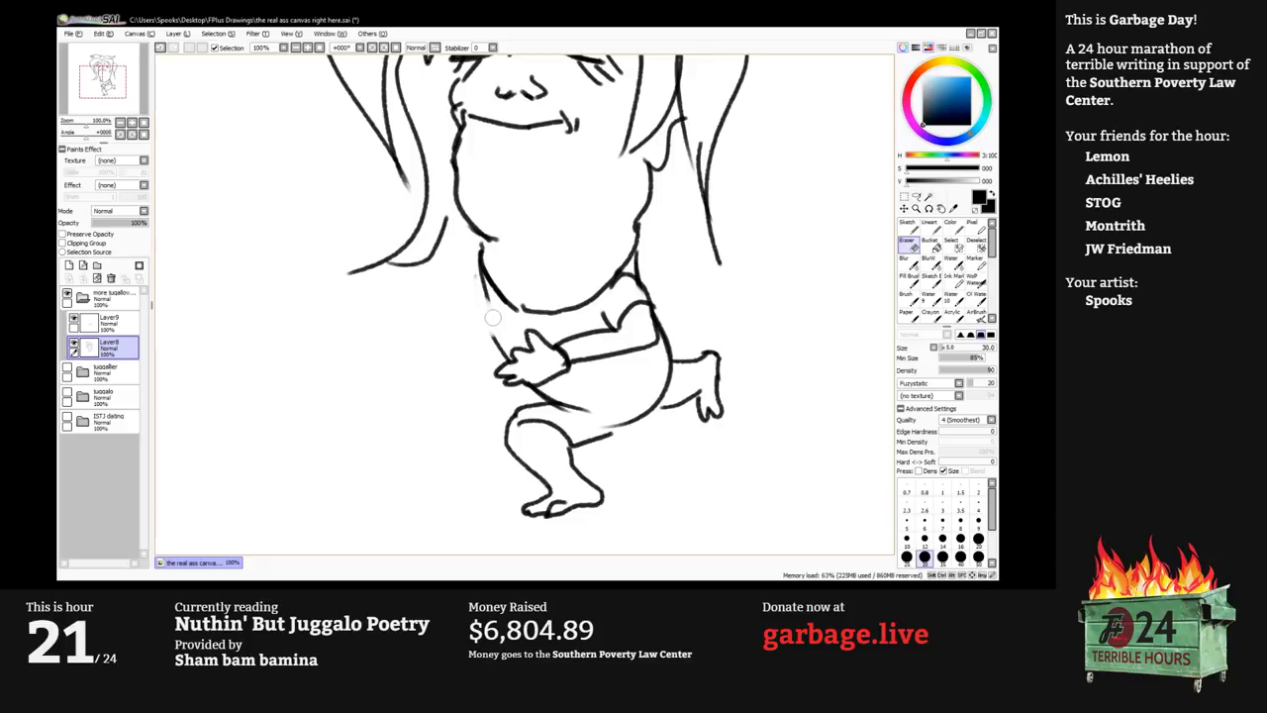
{"action": "left_click", "coordinate": [111, 323]}
{"action": "left_click", "coordinate": [932, 315]}
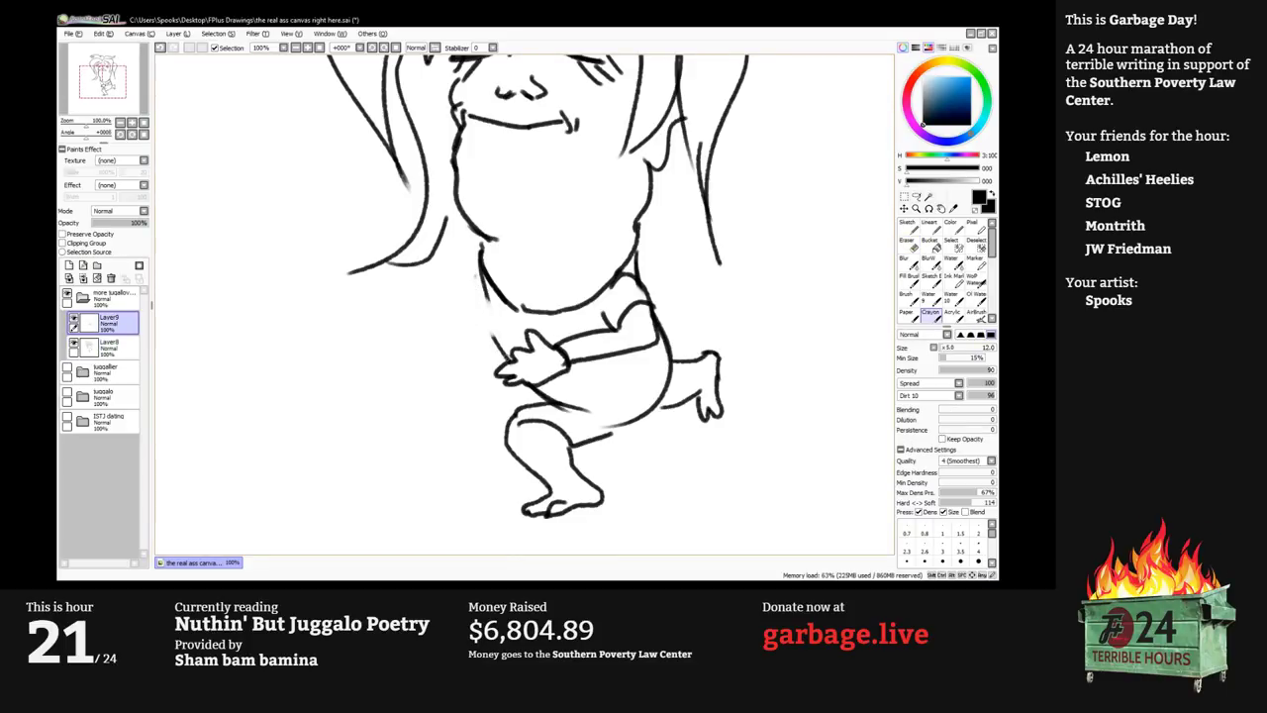
{"action": "left_click_drag", "start_coordinate": [507, 358], "coordinate": [436, 283]}
{"action": "key", "text": "ctrl+z"}
Draw a bow with its string pulled back to the hand and a heart-tipped arrow, using the Color brush at size 10.
{"action": "left_click", "coordinate": [951, 227]}
{"action": "scroll", "coordinate": [461, 295], "scroll_direction": "down", "scroll_amount": 1}
{"action": "left_click_drag", "start_coordinate": [455, 332], "coordinate": [484, 366]}
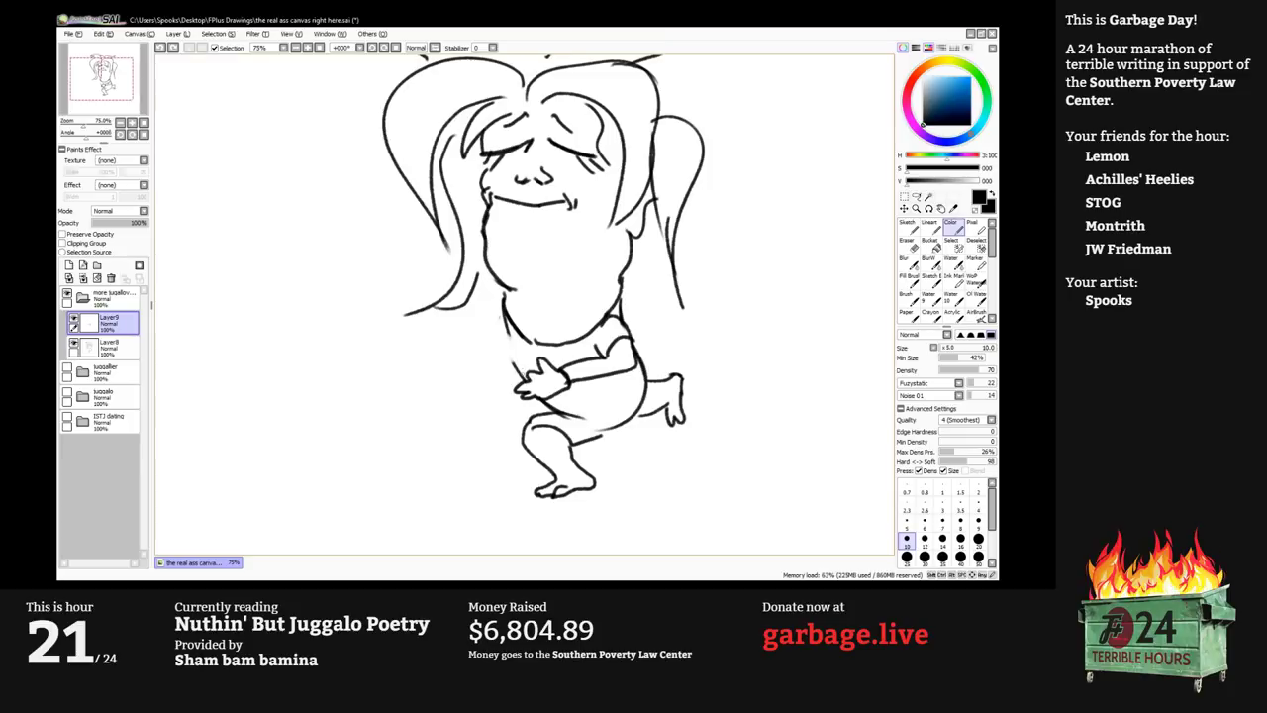
{"action": "left_click_drag", "start_coordinate": [525, 381], "coordinate": [484, 339]}
{"action": "left_click_drag", "start_coordinate": [523, 396], "coordinate": [472, 430]}
{"action": "mouse_move", "coordinate": [506, 357]}
{"action": "left_mouse_down"}
{"action": "mouse_move", "coordinate": [463, 309]}
{"action": "mouse_move", "coordinate": [432, 333]}
{"action": "mouse_move", "coordinate": [425, 396]}
{"action": "mouse_move", "coordinate": [477, 444]}
{"action": "mouse_move", "coordinate": [439, 385]}
{"action": "left_mouse_up"}
{"action": "mouse_move", "coordinate": [443, 390]}
{"action": "left_mouse_down"}
{"action": "mouse_move", "coordinate": [430, 380]}
{"action": "mouse_move", "coordinate": [459, 319]}
{"action": "left_mouse_up"}
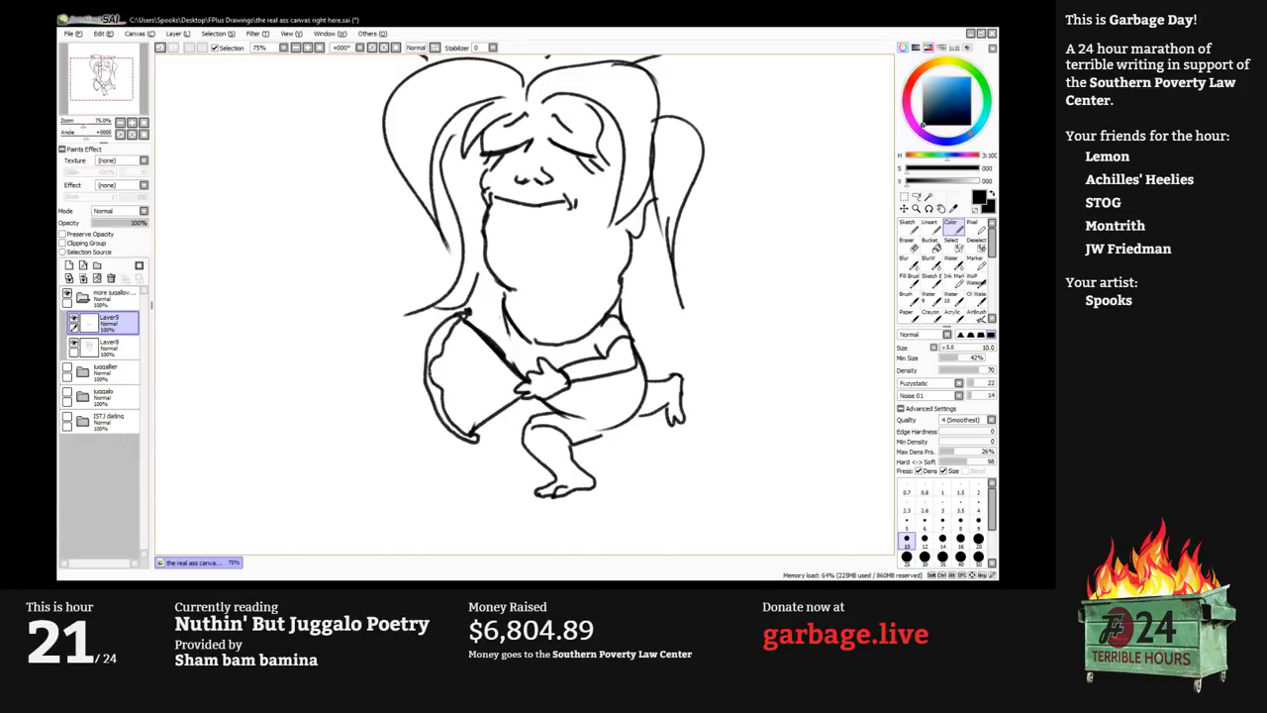
{"action": "mouse_move", "coordinate": [427, 371]}
{"action": "left_mouse_down"}
{"action": "mouse_move", "coordinate": [523, 384]}
{"action": "mouse_move", "coordinate": [408, 367]}
{"action": "mouse_move", "coordinate": [398, 352]}
{"action": "mouse_move", "coordinate": [376, 366]}
{"action": "mouse_move", "coordinate": [414, 380]}
{"action": "mouse_move", "coordinate": [402, 375]}
{"action": "left_mouse_up"}
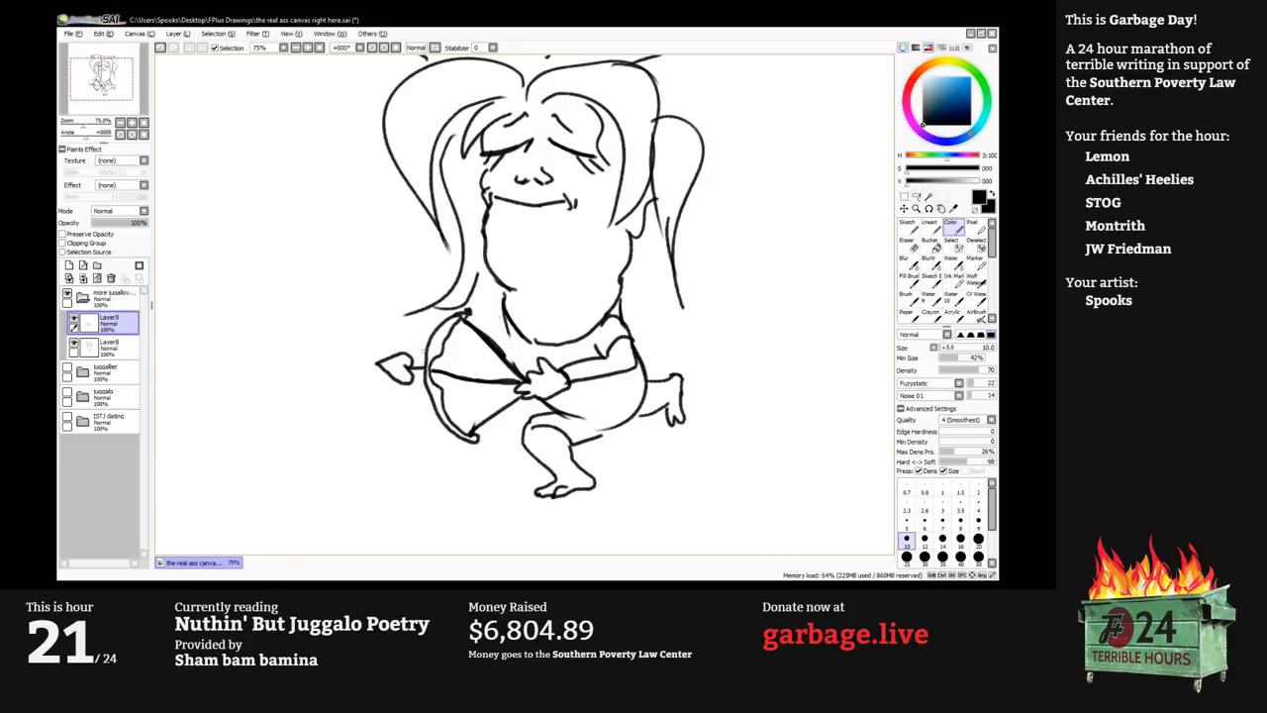
Draw the fingers gripping the bow's lower limb and erase the bow lines inside them with a size 14 eraser.
{"action": "scroll", "coordinate": [420, 386], "scroll_direction": "up", "scroll_amount": 1}
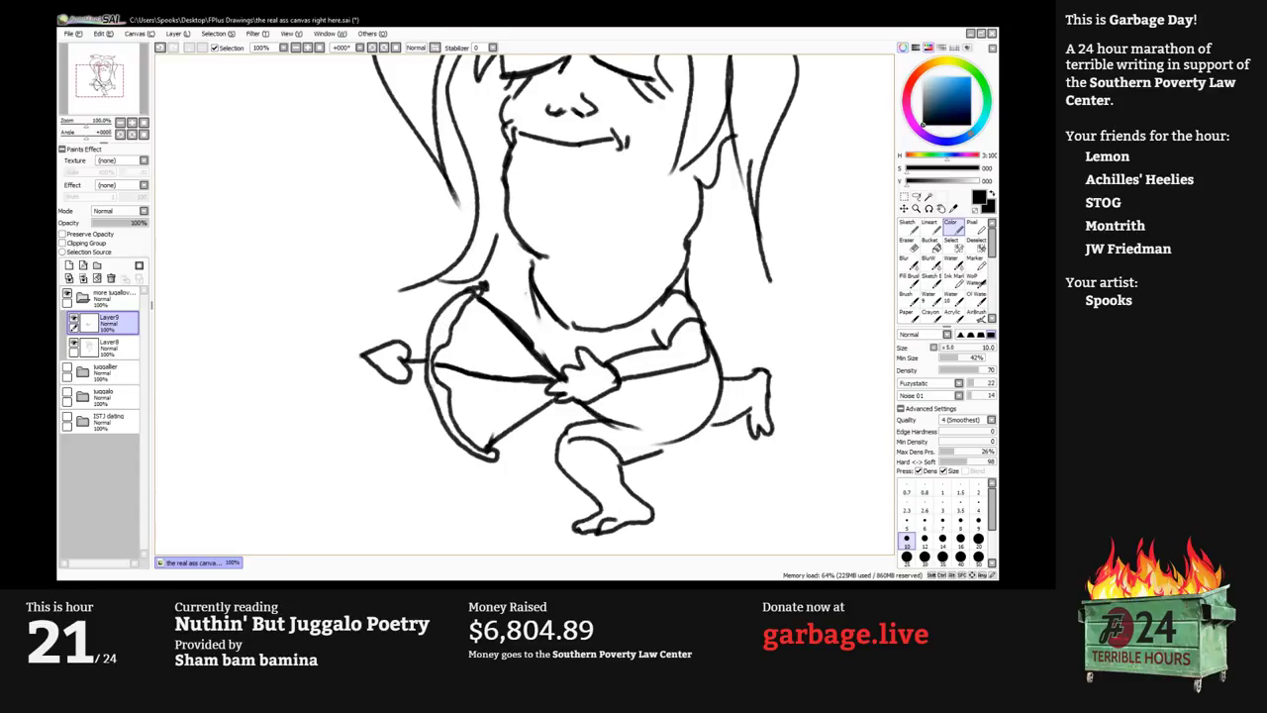
{"action": "mouse_move", "coordinate": [423, 386]}
{"action": "left_mouse_down"}
{"action": "mouse_move", "coordinate": [459, 412]}
{"action": "mouse_move", "coordinate": [426, 413]}
{"action": "mouse_move", "coordinate": [420, 386]}
{"action": "mouse_move", "coordinate": [436, 430]}
{"action": "mouse_move", "coordinate": [454, 414]}
{"action": "left_mouse_up"}
{"action": "key", "text": "e"}
{"action": "left_click", "coordinate": [943, 538]}
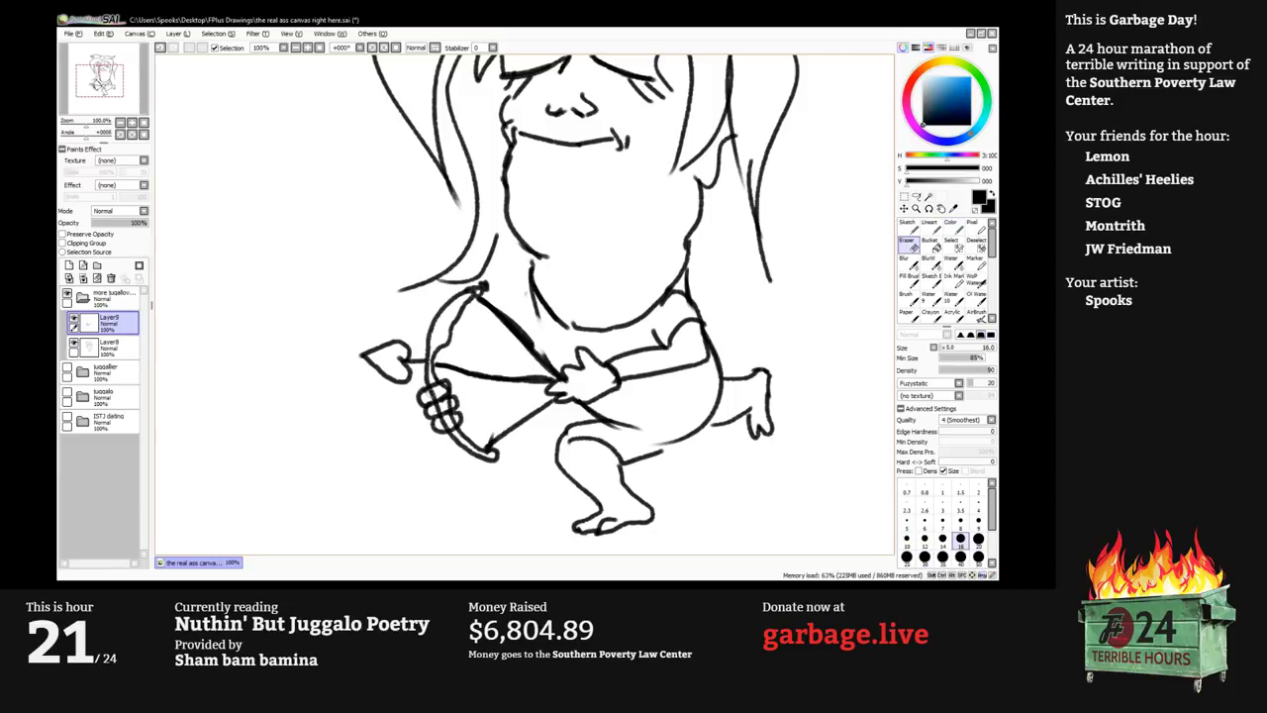
{"action": "left_click_drag", "start_coordinate": [437, 404], "coordinate": [445, 408]}
{"action": "left_click_drag", "start_coordinate": [441, 418], "coordinate": [456, 422]}
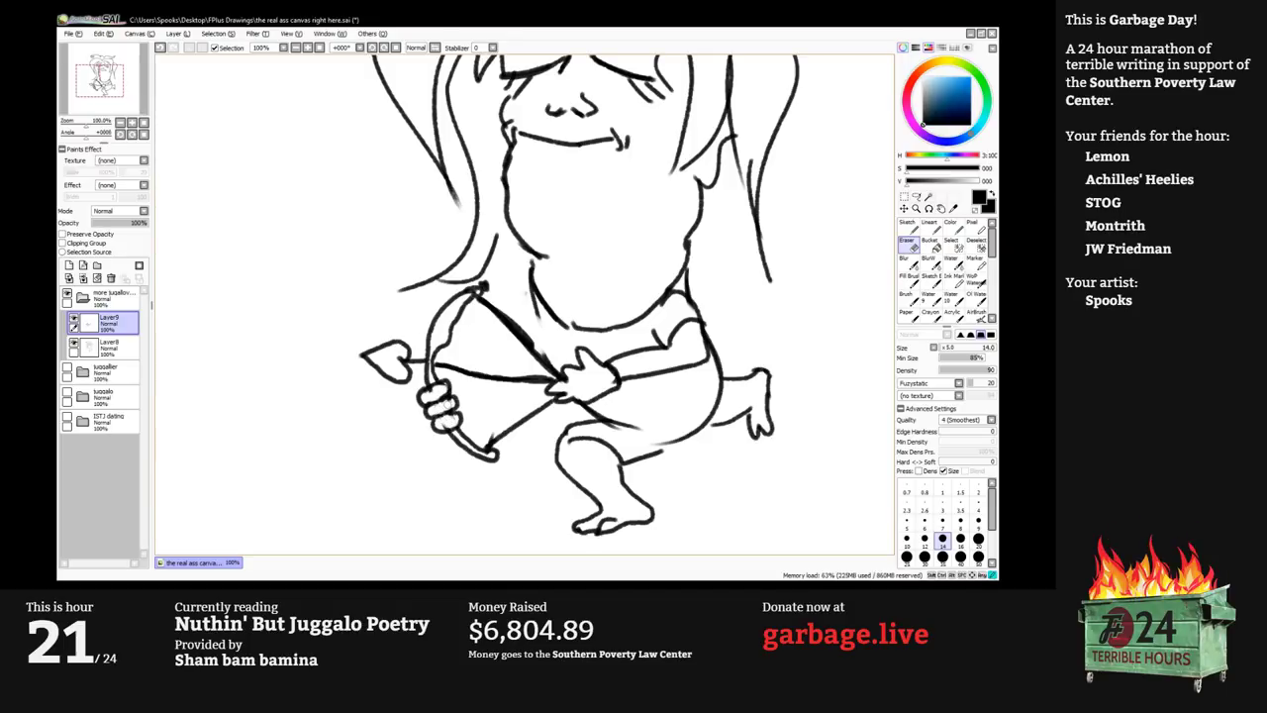
{"action": "scroll", "coordinate": [449, 421], "scroll_direction": "down", "scroll_amount": 1}
{"action": "left_click_drag", "start_coordinate": [450, 421], "coordinate": [439, 435]}
Draw the far arm reaching behind the bow and the rest of the gripping hand, reducing the eraser size for cleanup.
{"action": "key", "text": "n"}
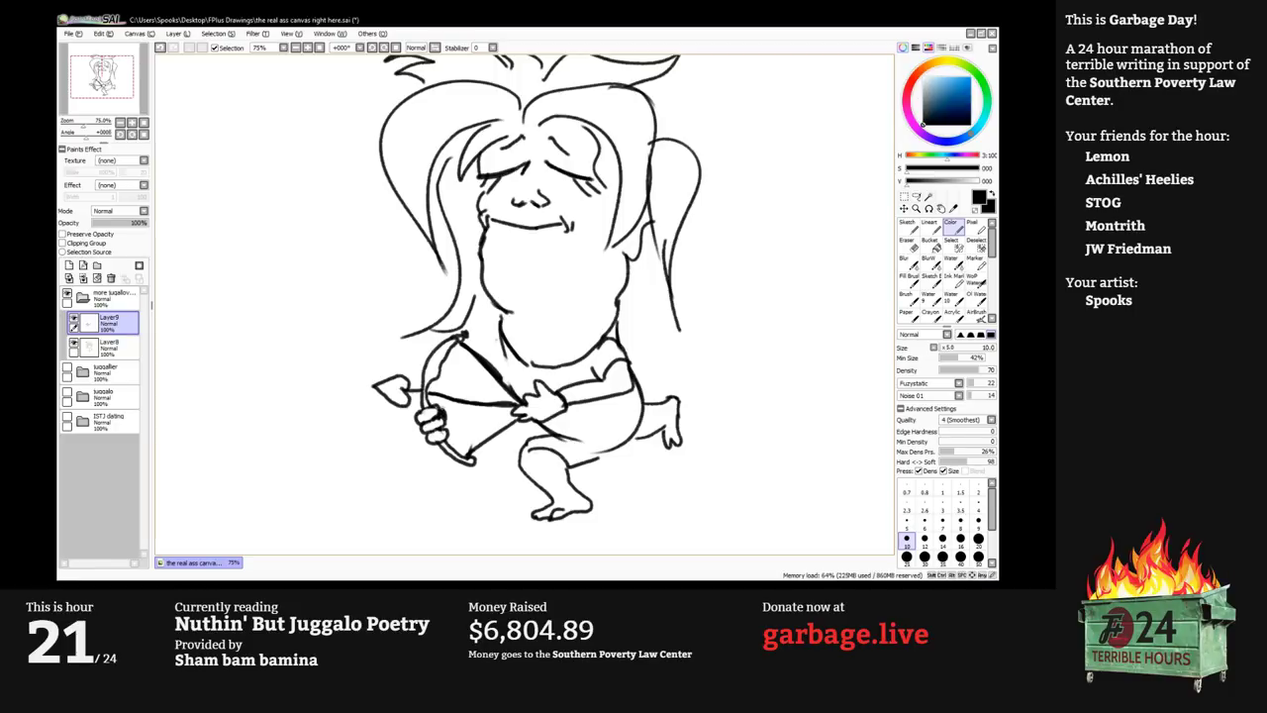
{"action": "mouse_move", "coordinate": [451, 401]}
{"action": "left_mouse_down"}
{"action": "mouse_move", "coordinate": [499, 373]}
{"action": "mouse_move", "coordinate": [438, 374]}
{"action": "mouse_move", "coordinate": [505, 341]}
{"action": "mouse_move", "coordinate": [513, 393]}
{"action": "left_mouse_up"}
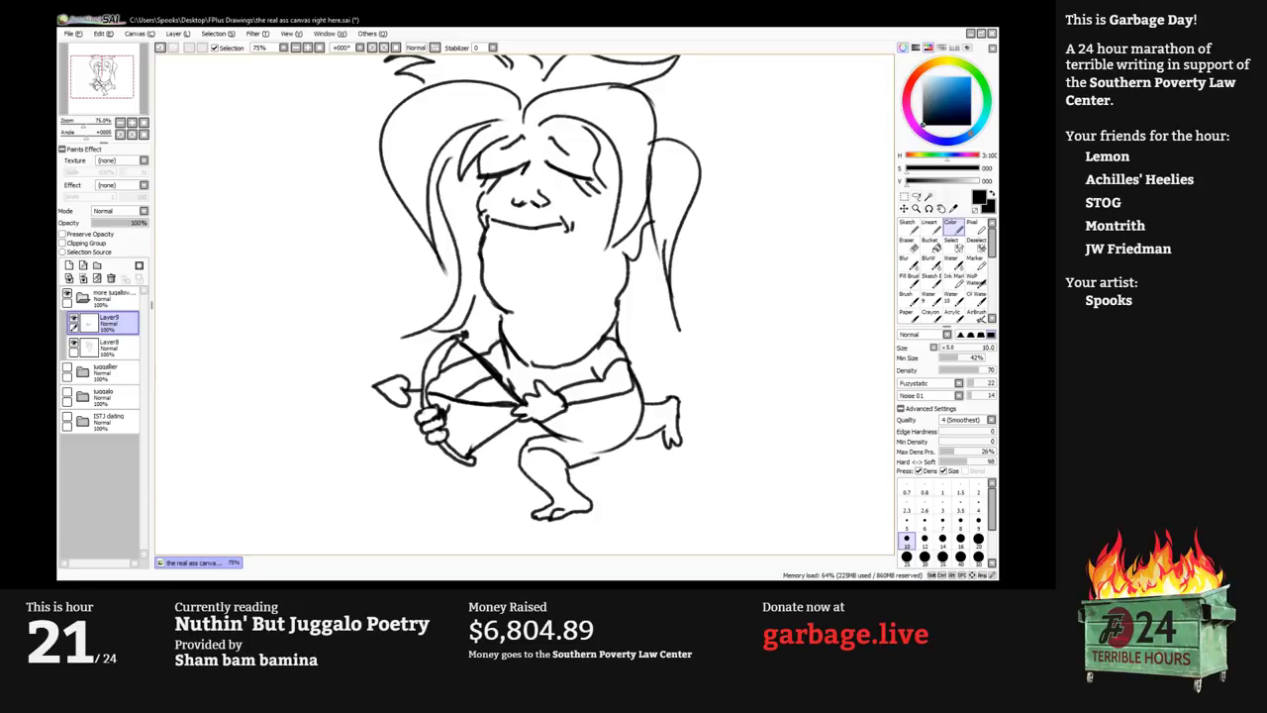
{"action": "mouse_move", "coordinate": [420, 394]}
{"action": "left_mouse_down"}
{"action": "mouse_move", "coordinate": [408, 420]}
{"action": "mouse_move", "coordinate": [429, 439]}
{"action": "mouse_move", "coordinate": [422, 412]}
{"action": "left_mouse_up"}
{"action": "scroll", "coordinate": [420, 383], "scroll_direction": "up", "scroll_amount": 1}
{"action": "key", "text": "e"}
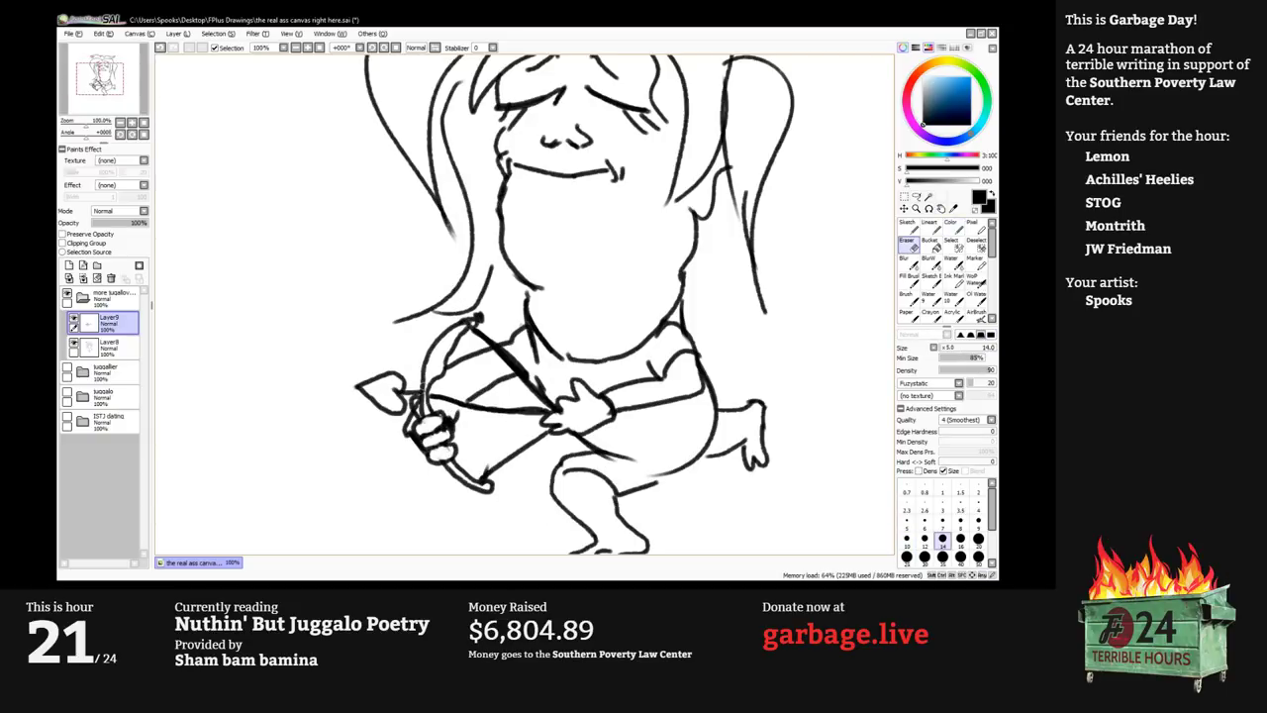
{"action": "key", "text": "bracketleft"}
{"action": "key", "text": "bracketleft"}
{"action": "key", "text": "bracketleft"}
{"action": "key", "text": "ctrl+minus"}
Draw a short line along the rear torso outline beneath the near arm, using the Color brush at size 10.
{"action": "key", "text": "b"}
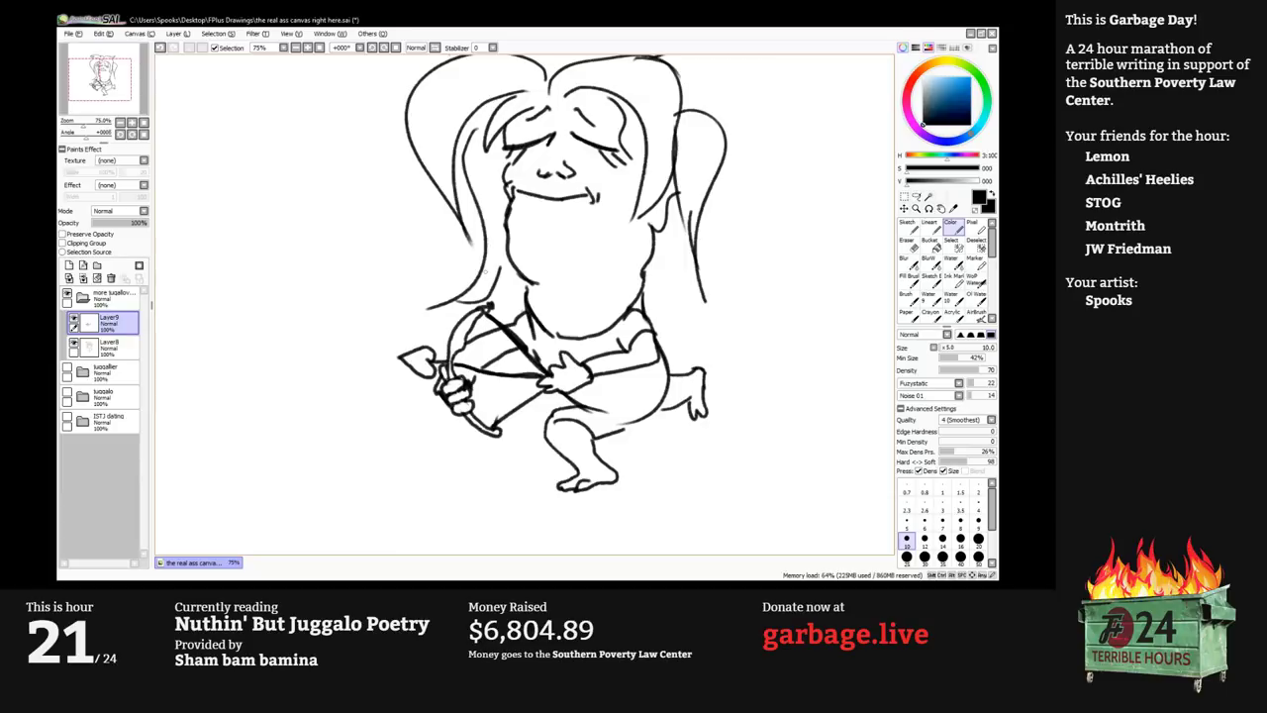
{"action": "left_click_drag", "start_coordinate": [535, 327], "coordinate": [478, 349]}
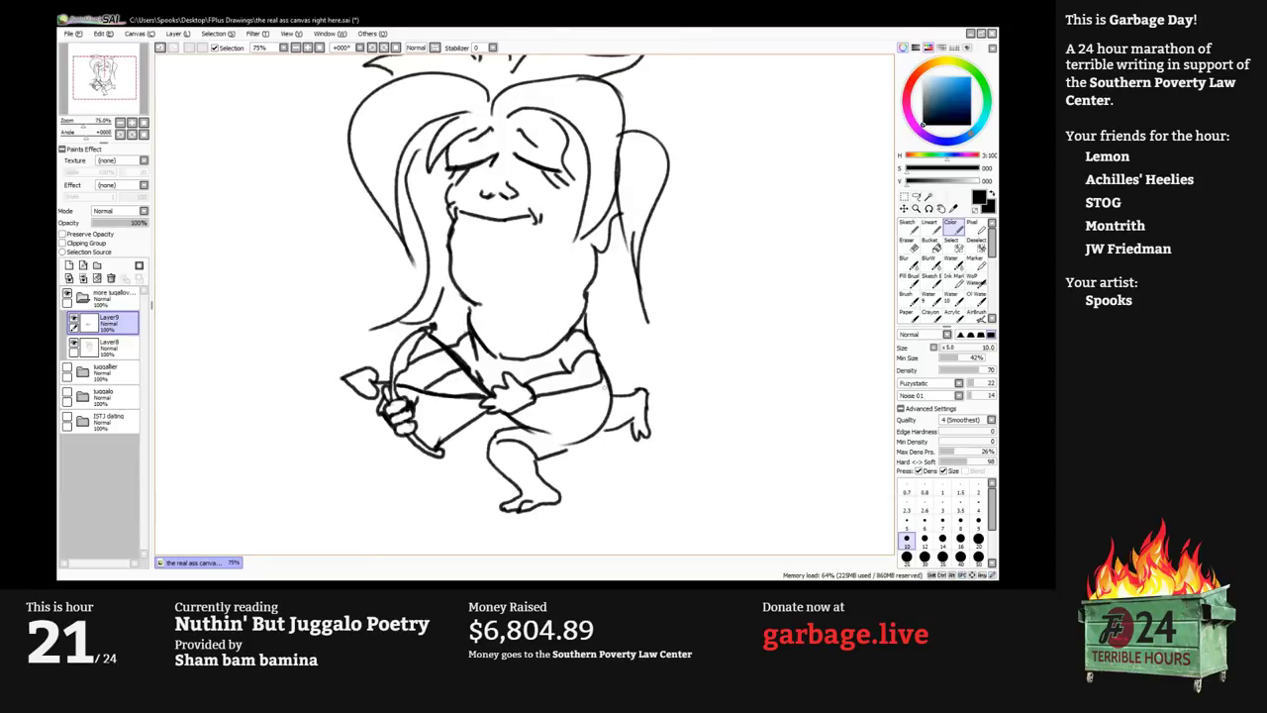
{"action": "mouse_move", "coordinate": [605, 377]}
{"action": "left_mouse_down"}
{"action": "mouse_move", "coordinate": [580, 421]}
{"action": "mouse_move", "coordinate": [594, 398]}
{"action": "left_mouse_up"}
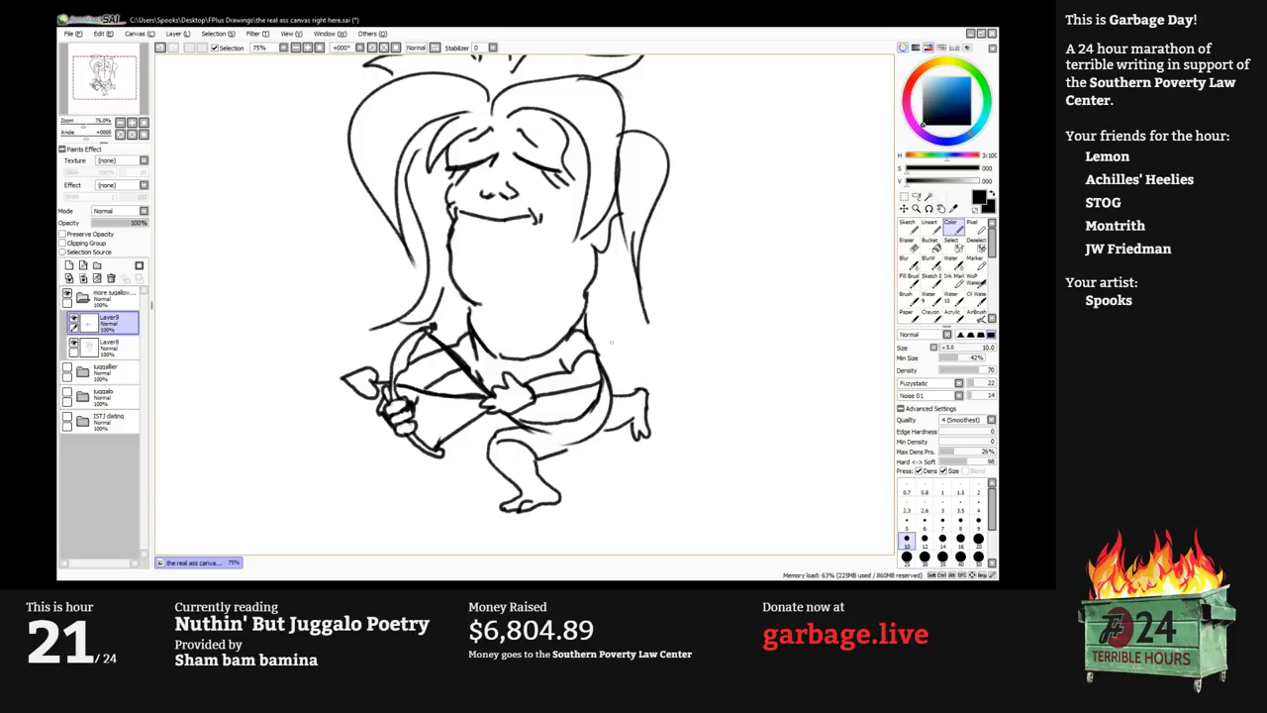
{"action": "left_click_drag", "start_coordinate": [669, 385], "coordinate": [639, 361]}
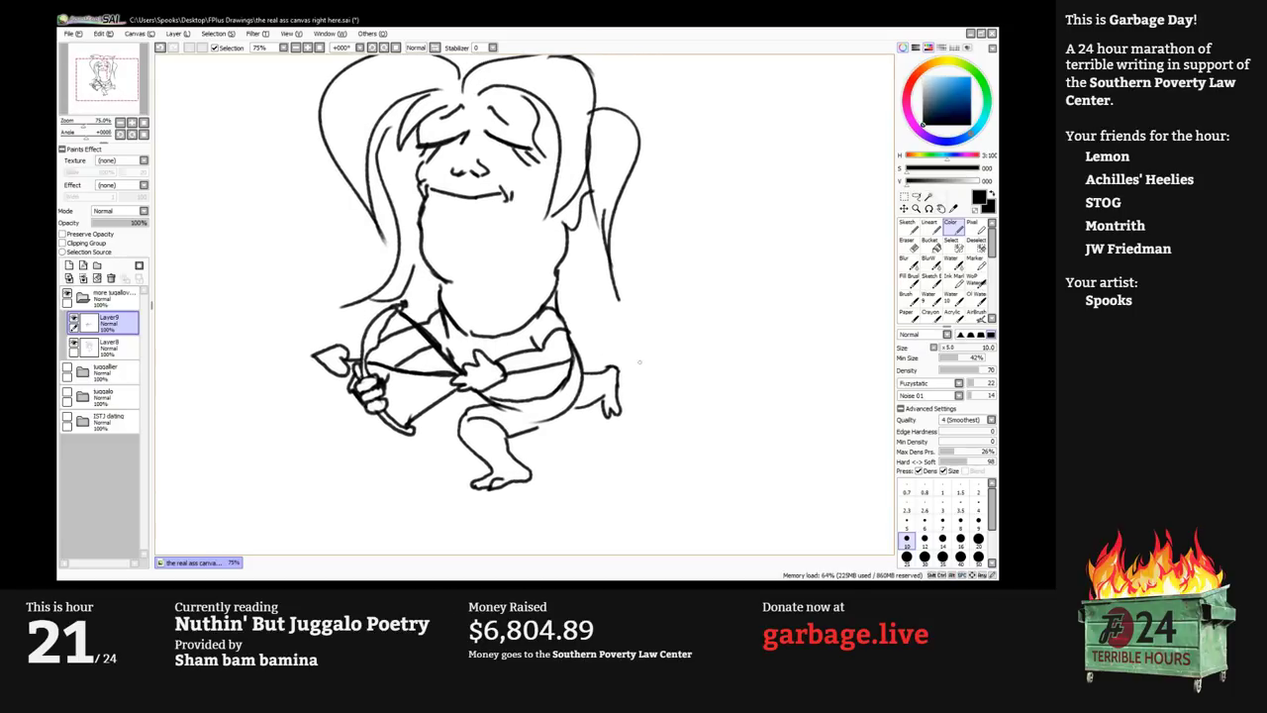
{"action": "left_click_drag", "start_coordinate": [603, 279], "coordinate": [619, 335]}
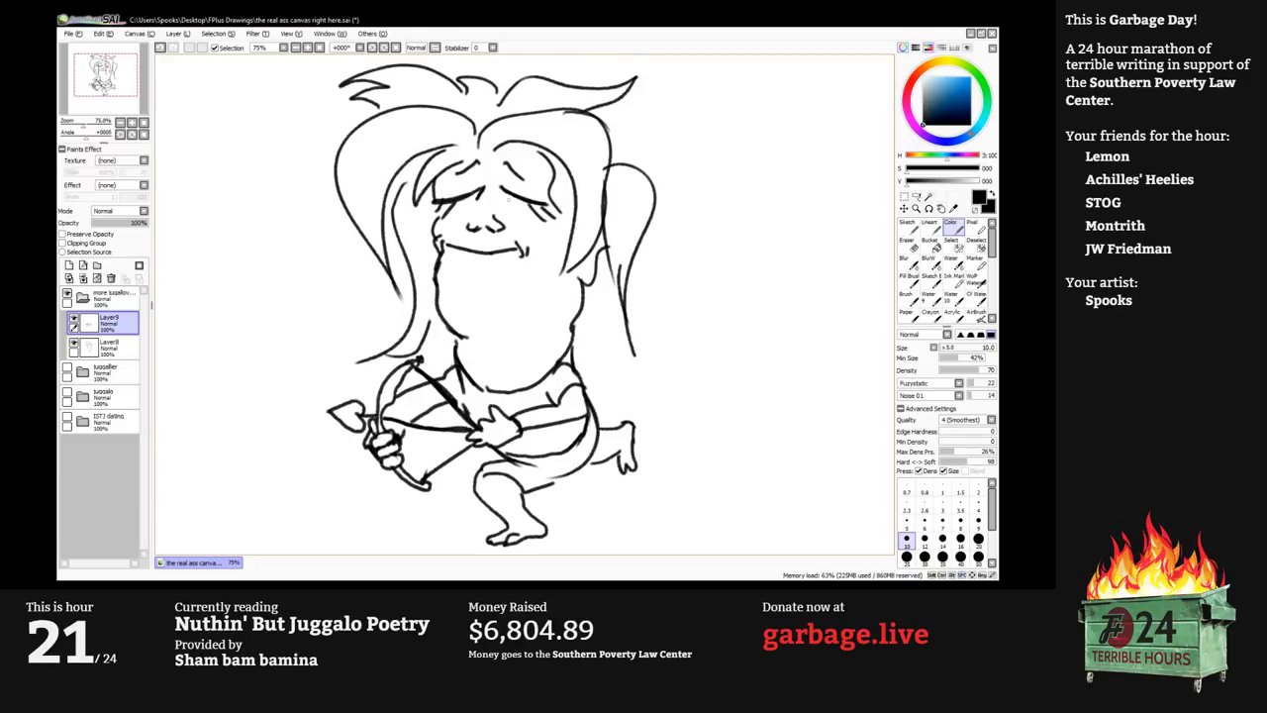
Draw a curved lower lip beneath the mouth and a short chin crease below it.
{"action": "left_click_drag", "start_coordinate": [478, 245], "coordinate": [506, 270]}
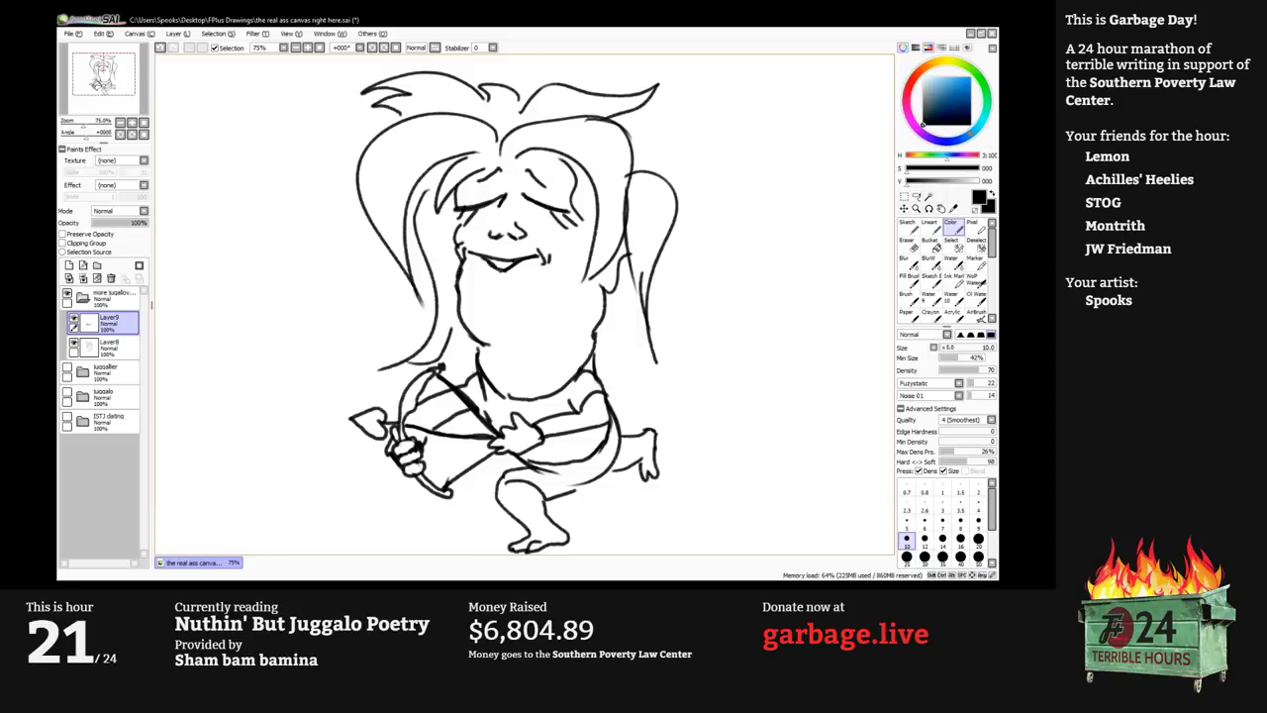
{"action": "scroll", "coordinate": [495, 257], "scroll_direction": "up", "scroll_amount": 1}
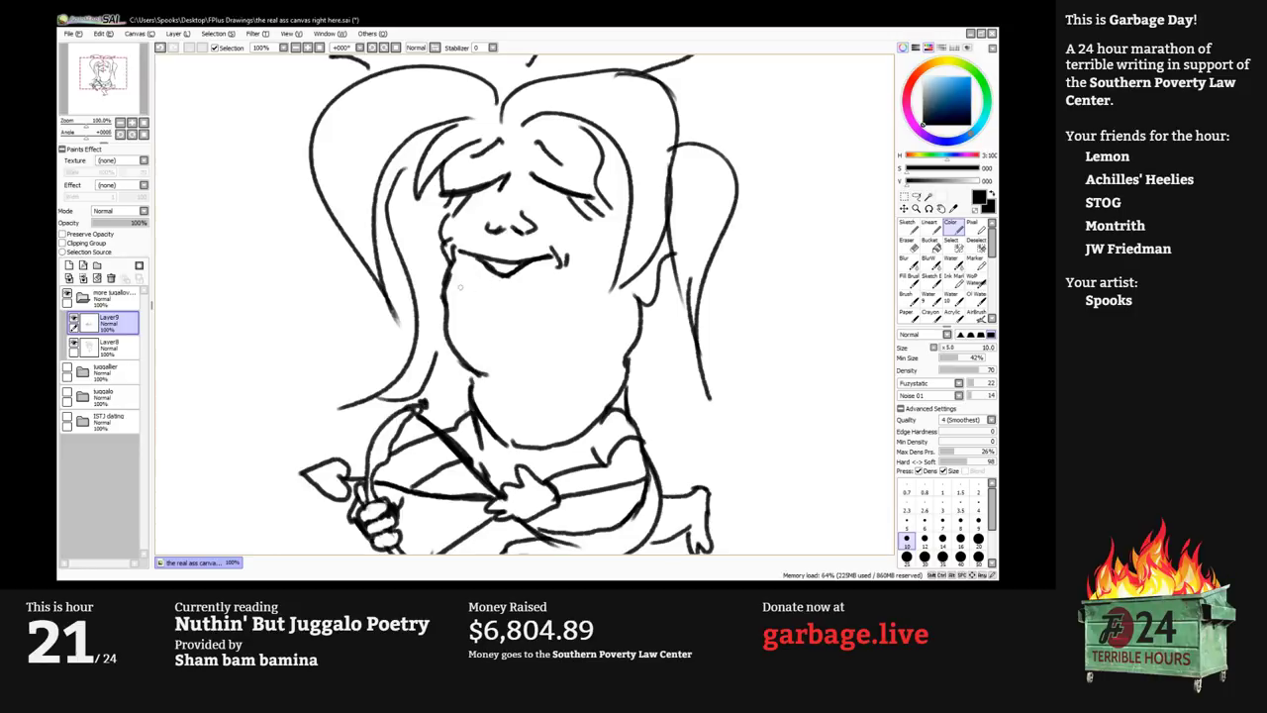
{"action": "left_click_drag", "start_coordinate": [465, 294], "coordinate": [491, 315]}
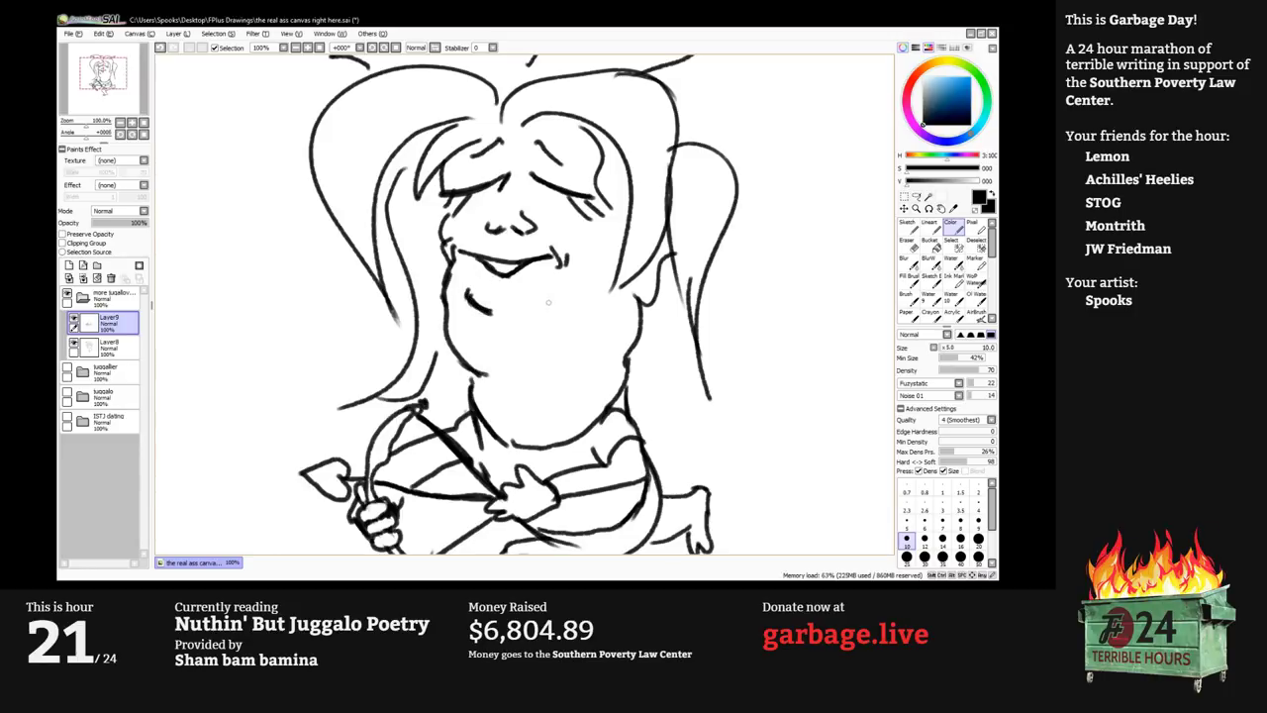
{"action": "scroll", "coordinate": [548, 303], "scroll_direction": "down", "scroll_amount": 2}
{"action": "scroll", "coordinate": [568, 294], "scroll_direction": "up", "scroll_amount": 1}
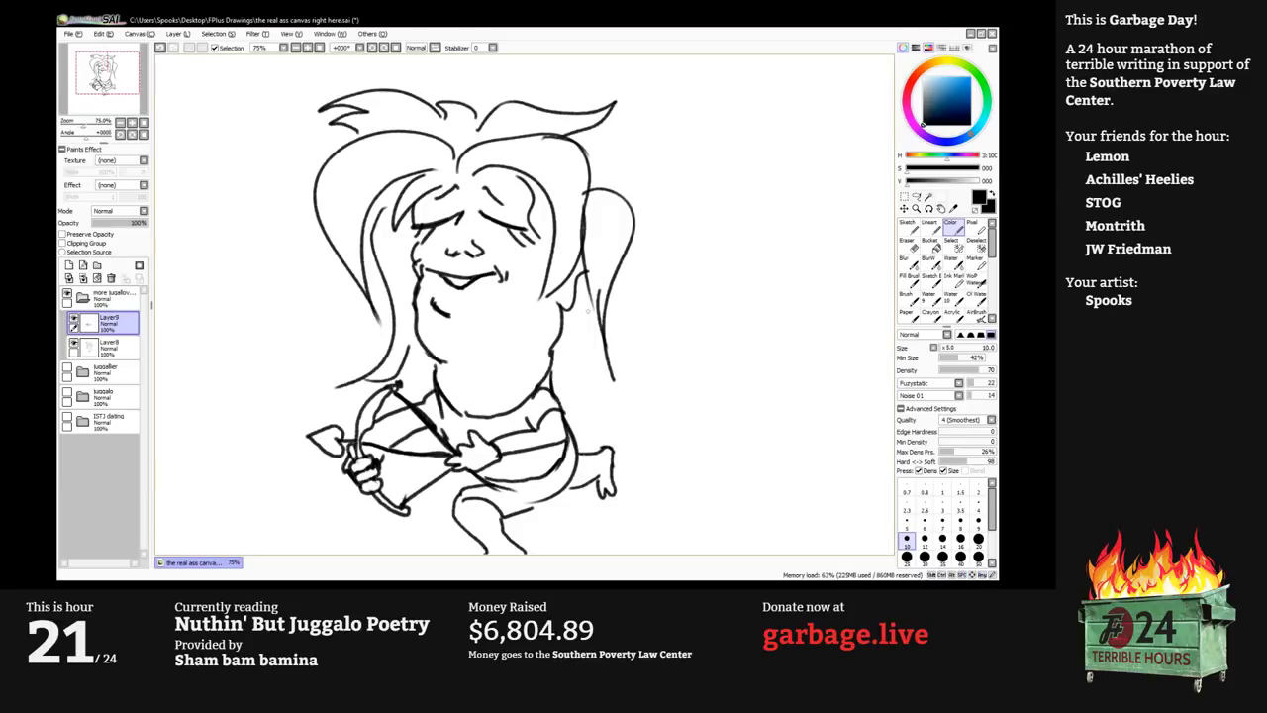
Draw jagged hair strands behind the neck, spiky wisps above the far ponytail and extra hair lines beside the cheek.
{"action": "mouse_move", "coordinate": [588, 307]}
{"action": "left_mouse_down"}
{"action": "mouse_move", "coordinate": [586, 357]}
{"action": "mouse_move", "coordinate": [557, 353]}
{"action": "left_mouse_up"}
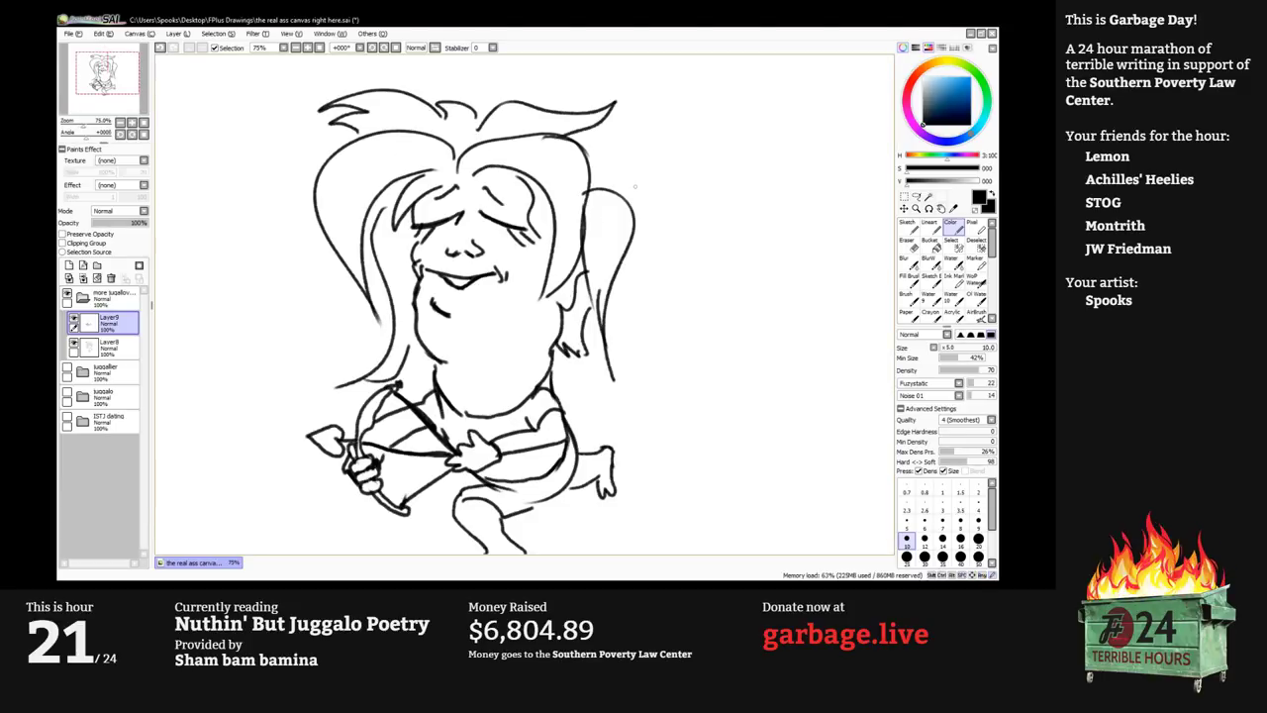
{"action": "mouse_move", "coordinate": [580, 129]}
{"action": "left_mouse_down"}
{"action": "mouse_move", "coordinate": [617, 153]}
{"action": "mouse_move", "coordinate": [614, 186]}
{"action": "mouse_move", "coordinate": [673, 172]}
{"action": "left_mouse_up"}
{"action": "mouse_move", "coordinate": [472, 206]}
{"action": "left_mouse_down"}
{"action": "mouse_move", "coordinate": [457, 245]}
{"action": "mouse_move", "coordinate": [468, 278]}
{"action": "mouse_move", "coordinate": [473, 245]}
{"action": "left_mouse_up"}
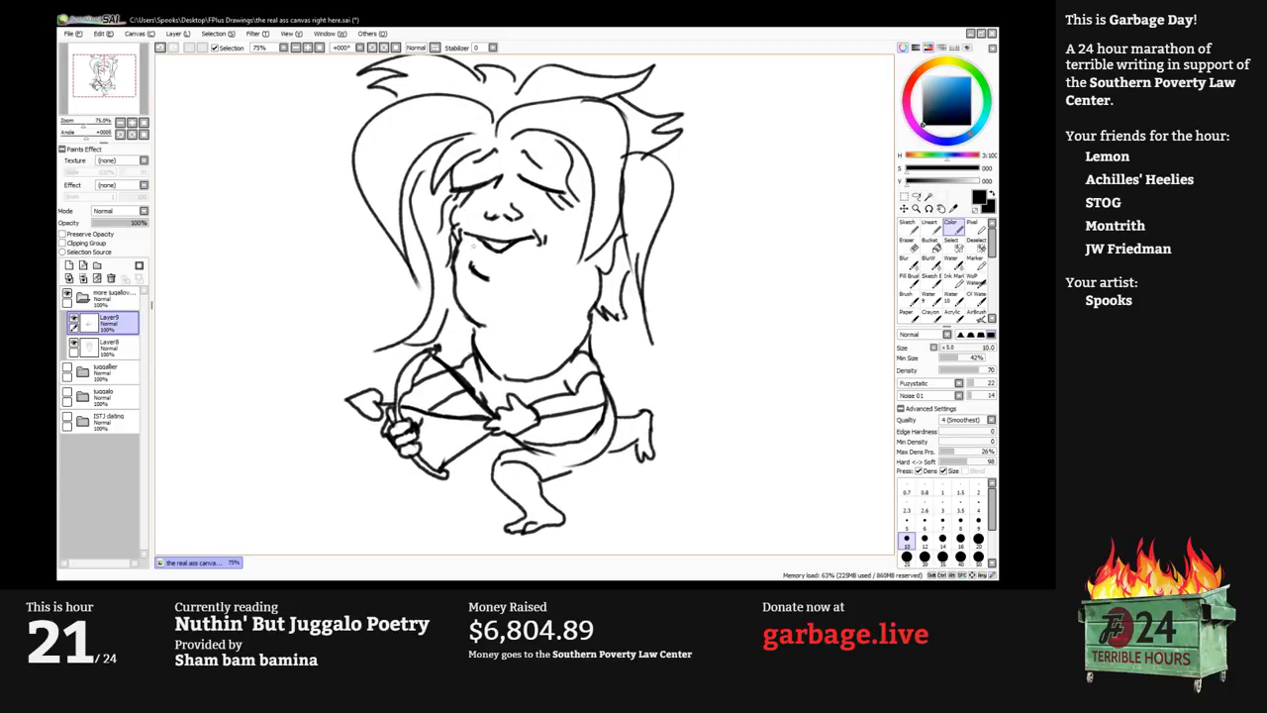
{"action": "left_click_drag", "start_coordinate": [430, 313], "coordinate": [429, 270]}
Merge Layer9 into the line art on Layer8 and add a new blank layer for color.
{"action": "key", "text": "Page_Up"}
{"action": "scroll", "coordinate": [429, 268], "scroll_direction": "down", "scroll_amount": 3}
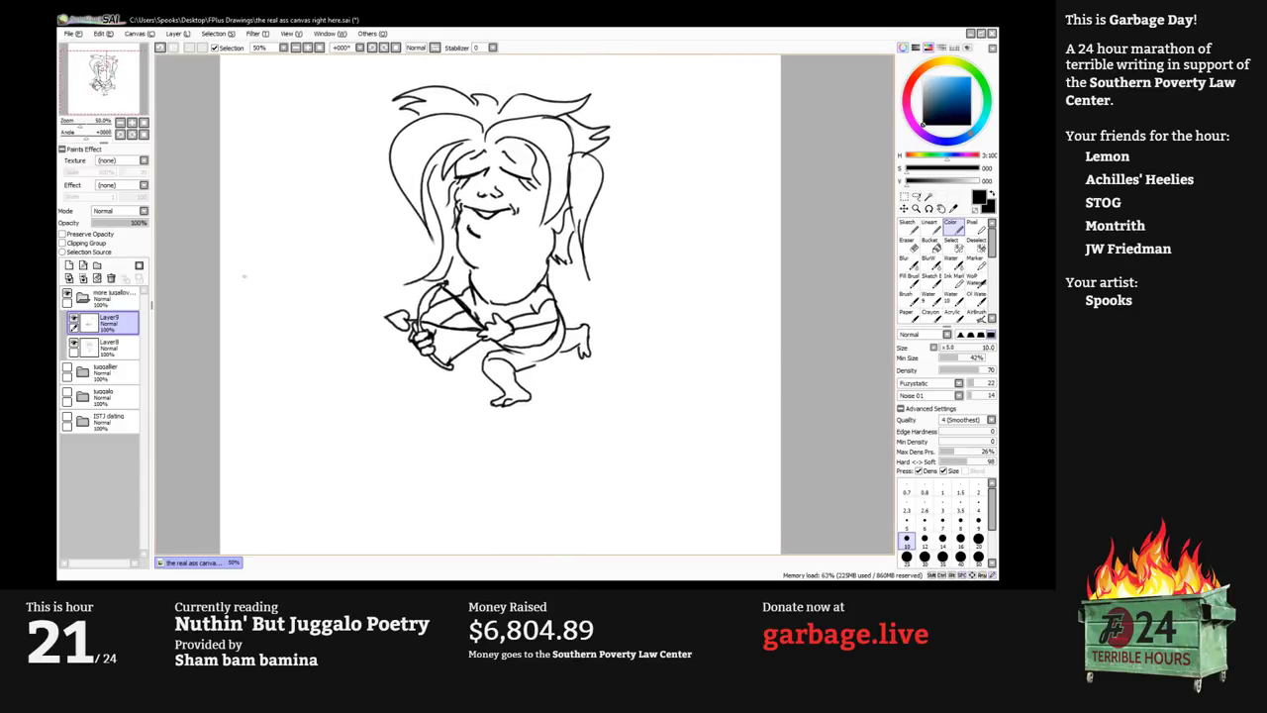
{"action": "key", "text": "ctrl+e"}
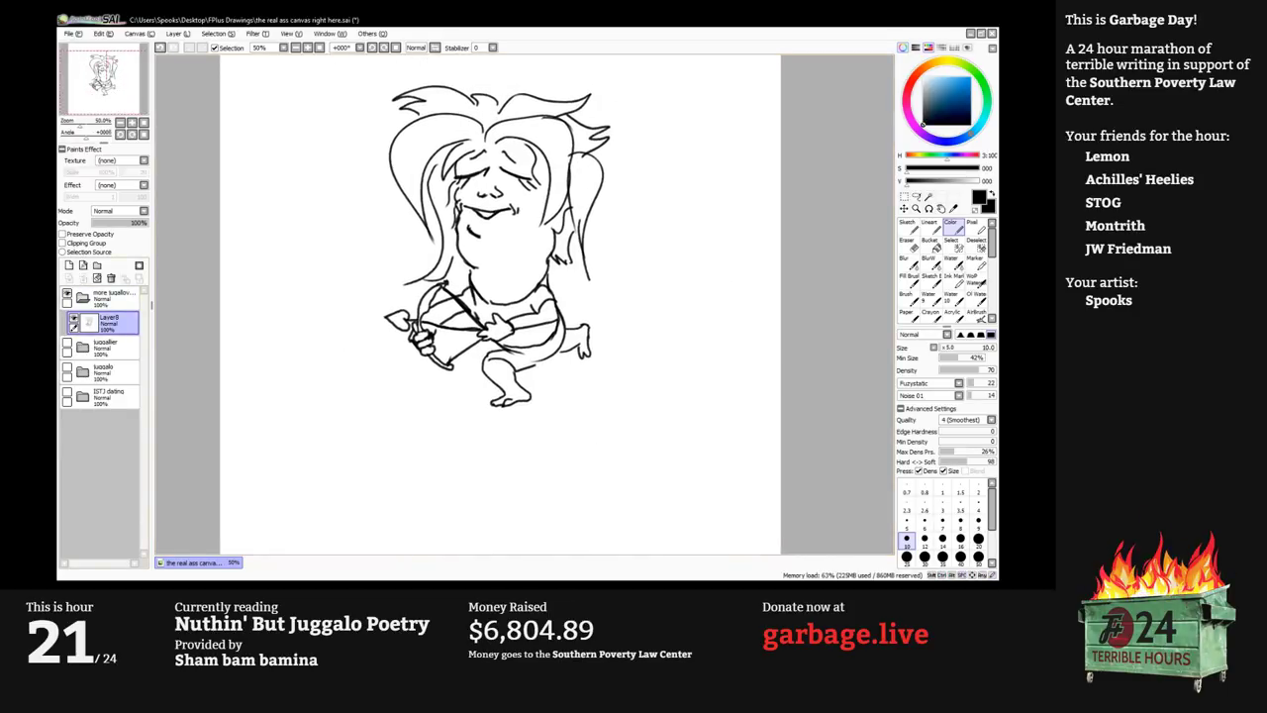
{"action": "left_click", "coordinate": [69, 265]}
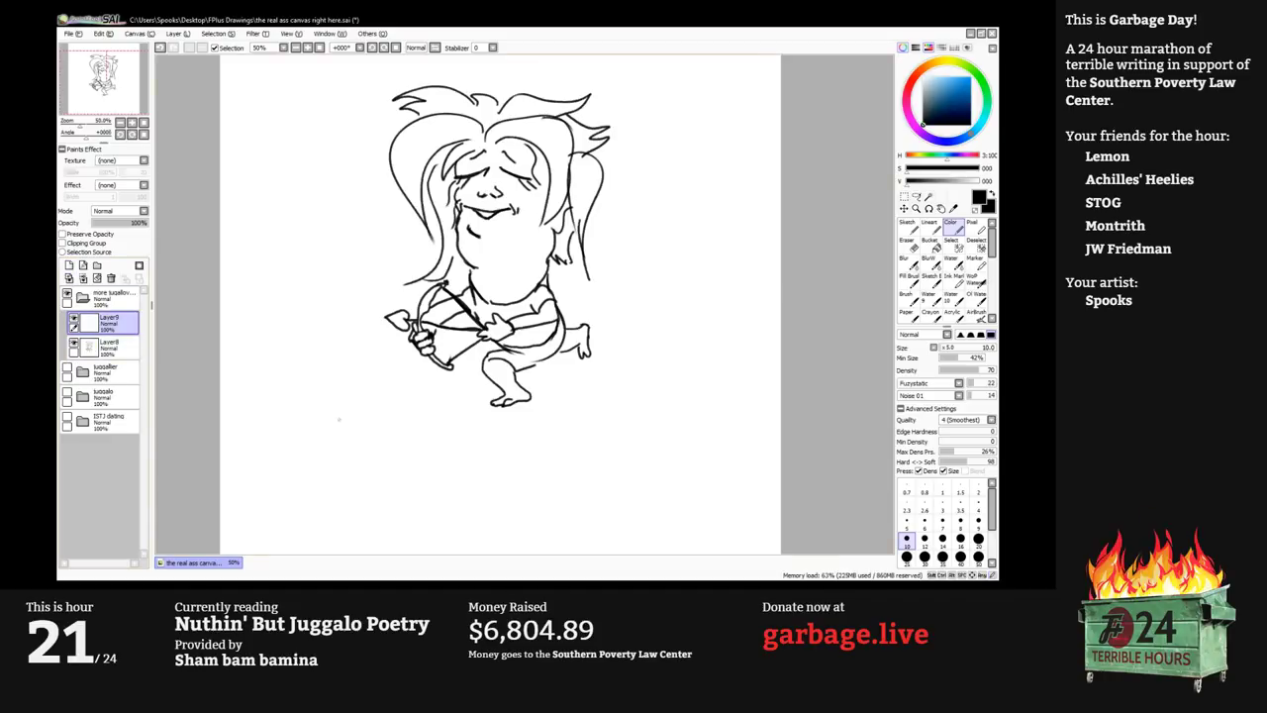
Paint a mid-gray ground shadow extending from the planted foot, with the Color brush enlarged to size 40.
{"action": "left_click_drag", "start_coordinate": [922, 123], "coordinate": [922, 96]}
{"action": "key", "text": "bracketright"}
{"action": "key", "text": "bracketright"}
{"action": "key", "text": "bracketright"}
{"action": "key", "text": "bracketright"}
{"action": "key", "text": "bracketright"}
{"action": "key", "text": "bracketright"}
{"action": "key", "text": "bracketright"}
{"action": "key", "text": "bracketright"}
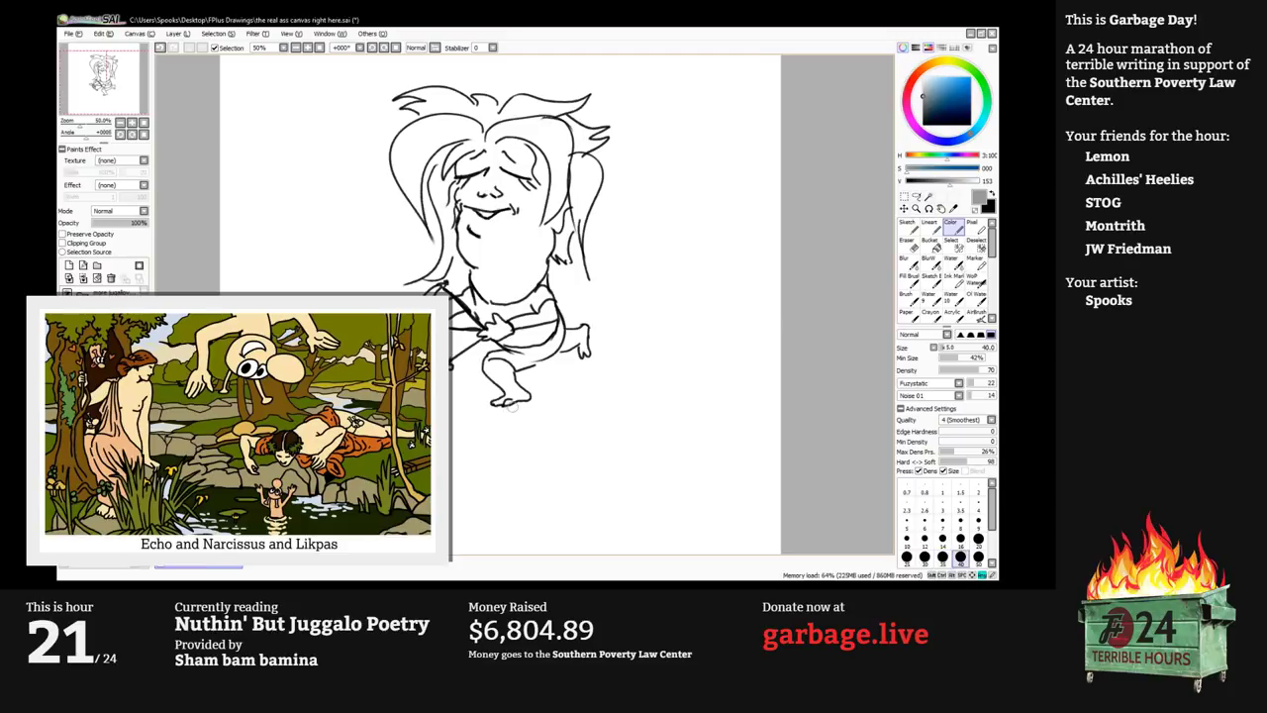
{"action": "mouse_move", "coordinate": [503, 408]}
{"action": "left_mouse_down"}
{"action": "mouse_move", "coordinate": [533, 410]}
{"action": "mouse_move", "coordinate": [526, 420]}
{"action": "mouse_move", "coordinate": [640, 407]}
{"action": "mouse_move", "coordinate": [587, 404]}
{"action": "mouse_move", "coordinate": [634, 416]}
{"action": "mouse_move", "coordinate": [608, 466]}
{"action": "mouse_move", "coordinate": [680, 419]}
{"action": "left_mouse_up"}
Broaden the gray ground shadow with the brush at size 100, lowering its density to 30.
{"action": "key", "text": "bracketright"}
{"action": "key", "text": "bracketright"}
{"action": "key", "text": "bracketright"}
{"action": "key", "text": "bracketleft"}
{"action": "key", "text": "bracketright"}
{"action": "key", "text": "bracketright"}
{"action": "key", "text": "bracketright"}
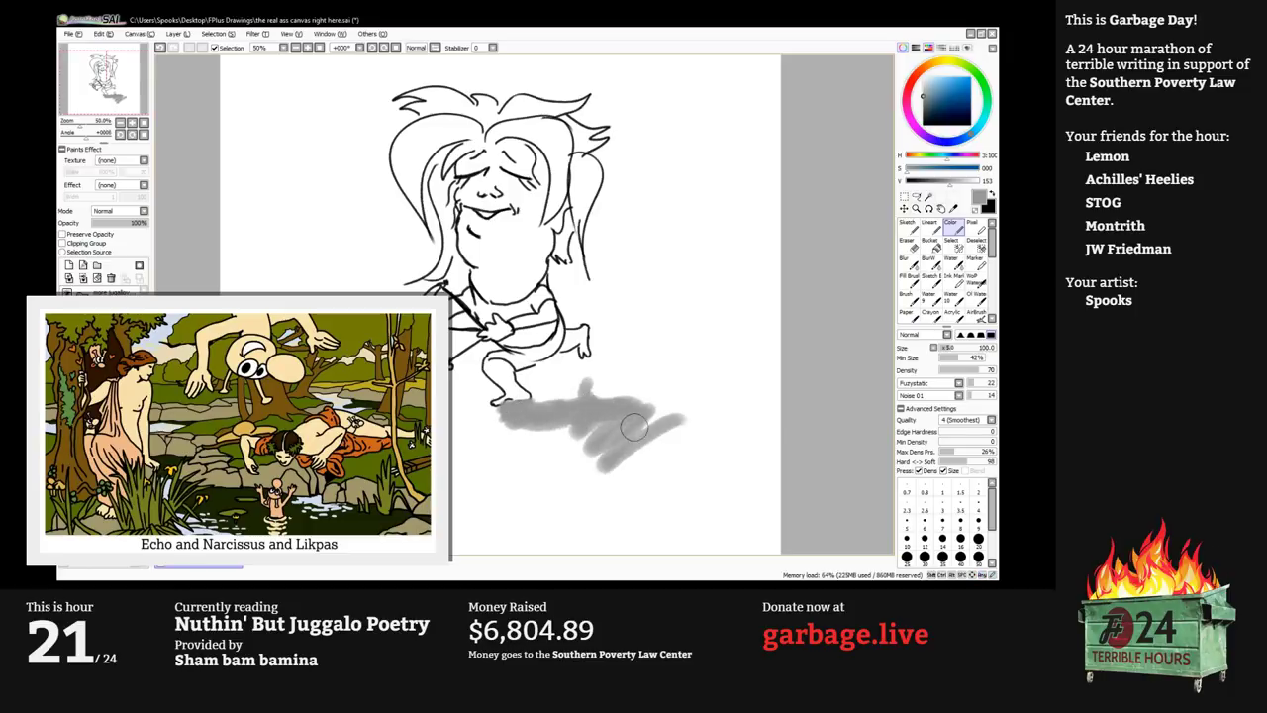
{"action": "key", "text": "3"}
{"action": "mouse_move", "coordinate": [589, 429]}
{"action": "left_mouse_down"}
{"action": "mouse_move", "coordinate": [595, 463]}
{"action": "mouse_move", "coordinate": [649, 459]}
{"action": "mouse_move", "coordinate": [666, 428]}
{"action": "mouse_move", "coordinate": [571, 435]}
{"action": "left_mouse_up"}
{"action": "scroll", "coordinate": [594, 452], "scroll_direction": "up", "scroll_amount": 1}
{"action": "left_click_drag", "start_coordinate": [527, 339], "coordinate": [556, 469]}
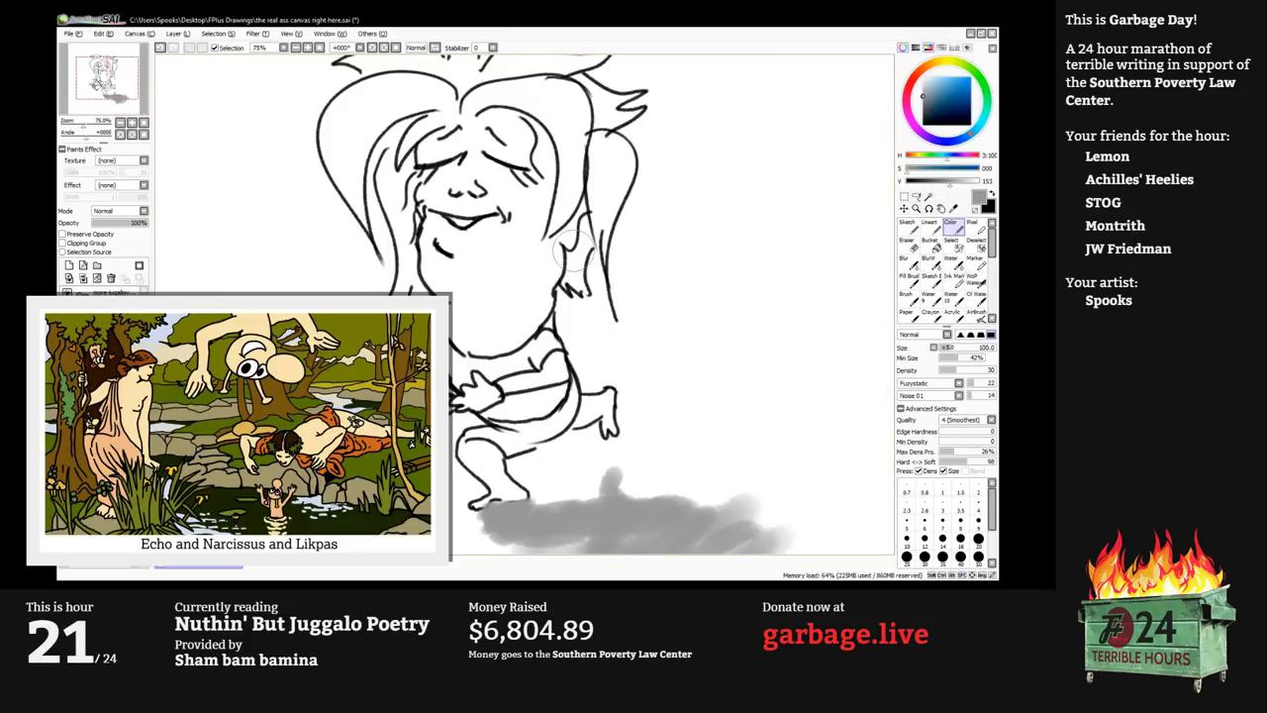
Choose a pale yellow and fill the face and neck with it, raising the brush density to 90.
{"action": "left_click", "coordinate": [943, 62]}
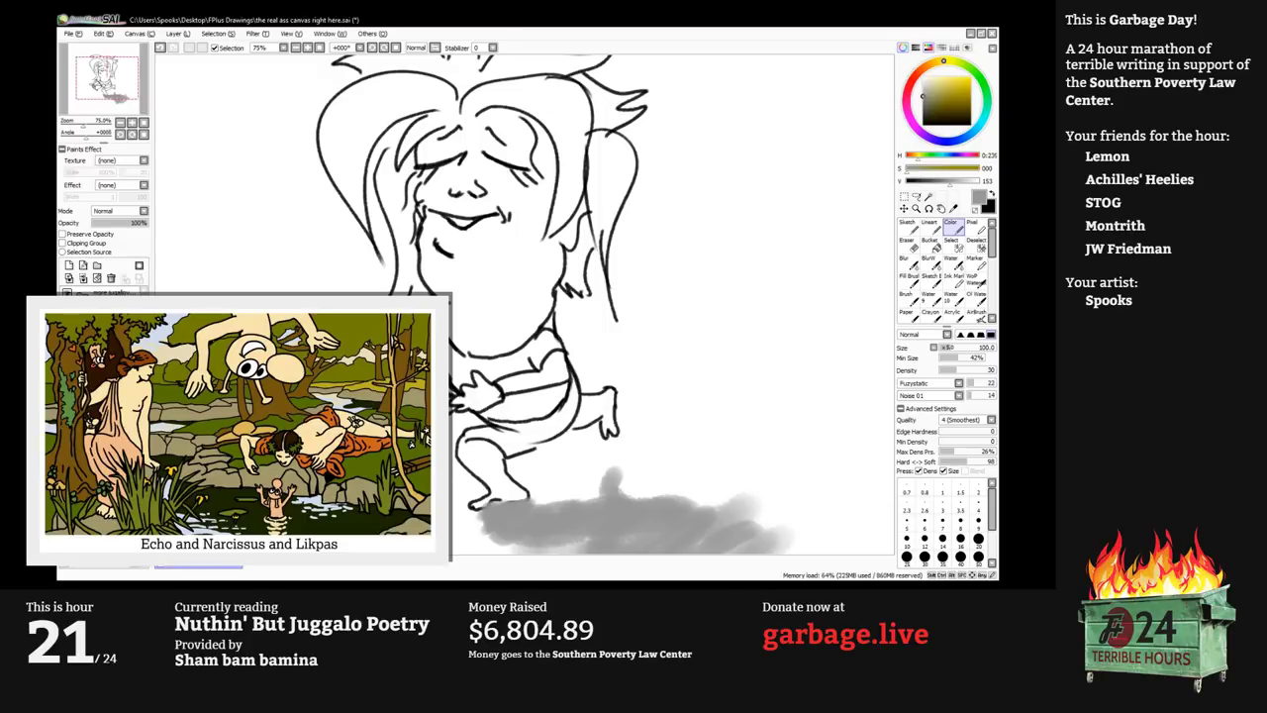
{"action": "left_click", "coordinate": [931, 77]}
{"action": "mouse_move", "coordinate": [487, 257]}
{"action": "left_mouse_down"}
{"action": "mouse_move", "coordinate": [490, 301]}
{"action": "mouse_move", "coordinate": [495, 228]}
{"action": "mouse_move", "coordinate": [492, 274]}
{"action": "left_mouse_up"}
{"action": "key", "text": "9"}
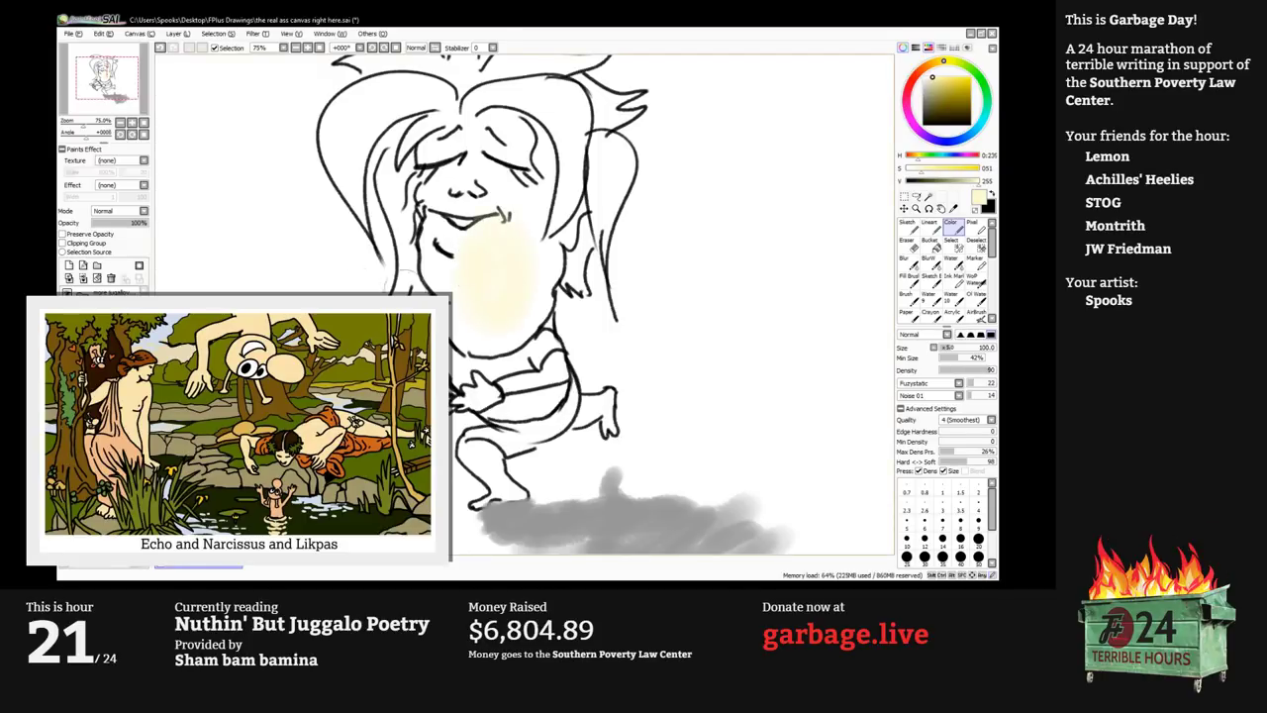
{"action": "mouse_move", "coordinate": [485, 213]}
{"action": "left_mouse_down"}
{"action": "mouse_move", "coordinate": [511, 243]}
{"action": "mouse_move", "coordinate": [504, 206]}
{"action": "mouse_move", "coordinate": [501, 260]}
{"action": "mouse_move", "coordinate": [507, 232]}
{"action": "mouse_move", "coordinate": [491, 243]}
{"action": "mouse_move", "coordinate": [506, 291]}
{"action": "mouse_move", "coordinate": [530, 144]}
{"action": "mouse_move", "coordinate": [540, 253]}
{"action": "mouse_move", "coordinate": [553, 234]}
{"action": "mouse_move", "coordinate": [545, 182]}
{"action": "mouse_move", "coordinate": [526, 309]}
{"action": "mouse_move", "coordinate": [482, 316]}
{"action": "mouse_move", "coordinate": [466, 310]}
{"action": "mouse_move", "coordinate": [446, 230]}
{"action": "mouse_move", "coordinate": [447, 247]}
{"action": "mouse_move", "coordinate": [454, 185]}
{"action": "mouse_move", "coordinate": [428, 163]}
{"action": "mouse_move", "coordinate": [460, 218]}
{"action": "left_mouse_up"}
Fill the big hair and ponytails with the same pale yellow, enlarging the brush to size 120.
{"action": "left_click_drag", "start_coordinate": [485, 148], "coordinate": [503, 251]}
{"action": "mouse_move", "coordinate": [486, 203]}
{"action": "left_mouse_down"}
{"action": "mouse_move", "coordinate": [582, 226]}
{"action": "mouse_move", "coordinate": [595, 265]}
{"action": "mouse_move", "coordinate": [533, 263]}
{"action": "mouse_move", "coordinate": [466, 201]}
{"action": "mouse_move", "coordinate": [423, 205]}
{"action": "mouse_move", "coordinate": [444, 188]}
{"action": "mouse_move", "coordinate": [374, 235]}
{"action": "mouse_move", "coordinate": [380, 205]}
{"action": "mouse_move", "coordinate": [377, 277]}
{"action": "mouse_move", "coordinate": [457, 173]}
{"action": "mouse_move", "coordinate": [415, 153]}
{"action": "mouse_move", "coordinate": [387, 159]}
{"action": "mouse_move", "coordinate": [453, 180]}
{"action": "mouse_move", "coordinate": [591, 164]}
{"action": "mouse_move", "coordinate": [634, 206]}
{"action": "mouse_move", "coordinate": [593, 205]}
{"action": "mouse_move", "coordinate": [586, 177]}
{"action": "mouse_move", "coordinate": [624, 276]}
{"action": "mouse_move", "coordinate": [603, 234]}
{"action": "mouse_move", "coordinate": [606, 332]}
{"action": "left_mouse_up"}
{"action": "key", "text": "["}
{"action": "key", "text": "["}
{"action": "key", "text": "["}
{"action": "key", "text": "bracketright"}
{"action": "key", "text": "bracketright"}
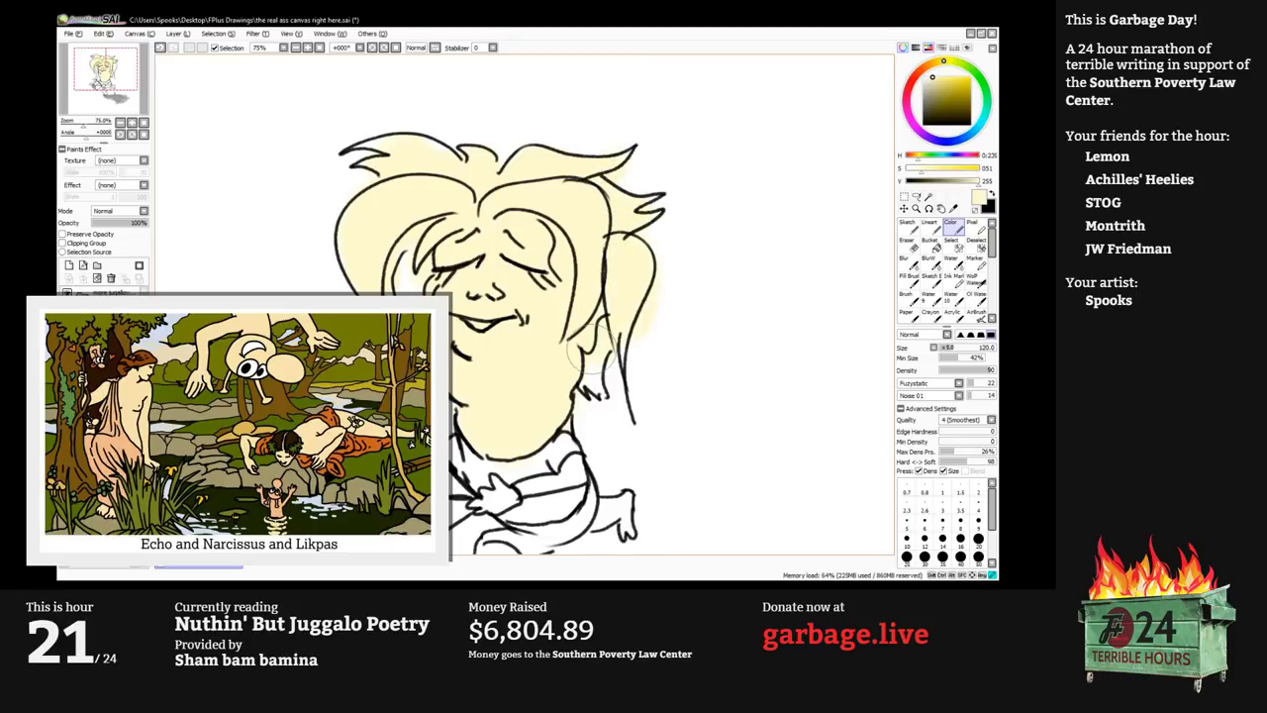
{"action": "left_click_drag", "start_coordinate": [517, 311], "coordinate": [550, 222]}
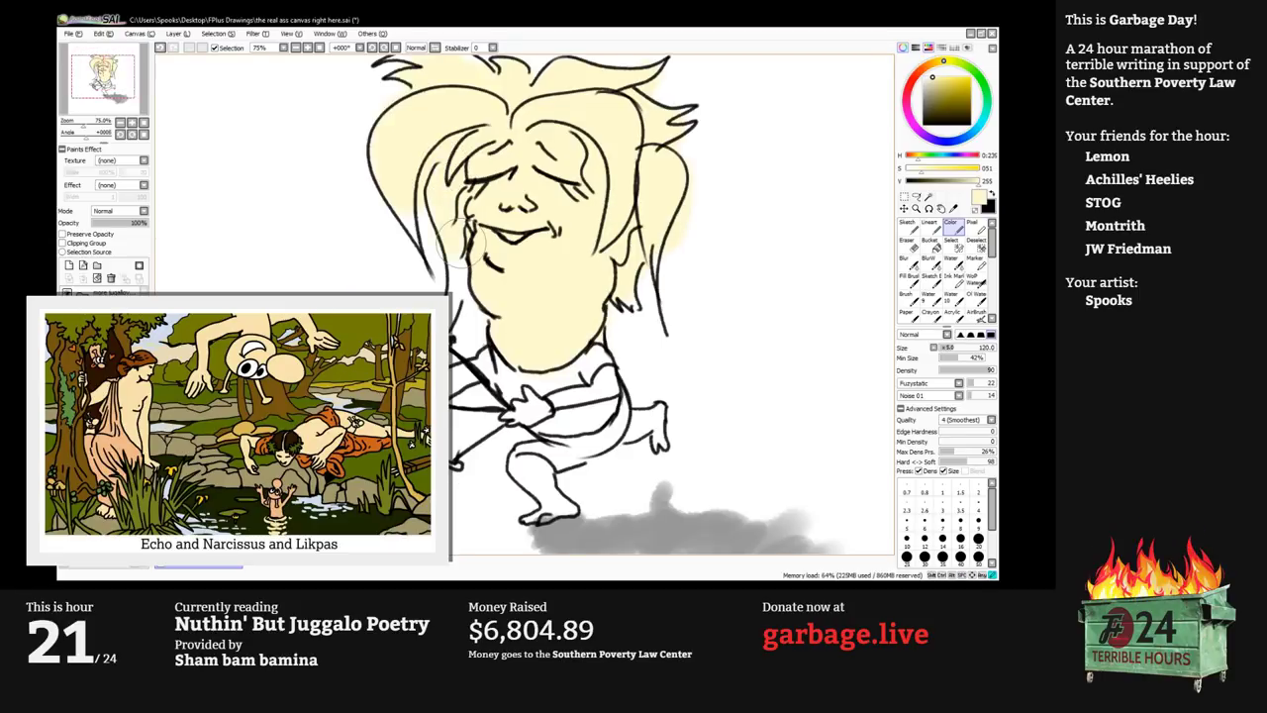
Paint the torso, arms and upper thigh light pink with the brush at size 80, reducing it to 70.
{"action": "key", "text": "bracketleft"}
{"action": "key", "text": "bracketleft"}
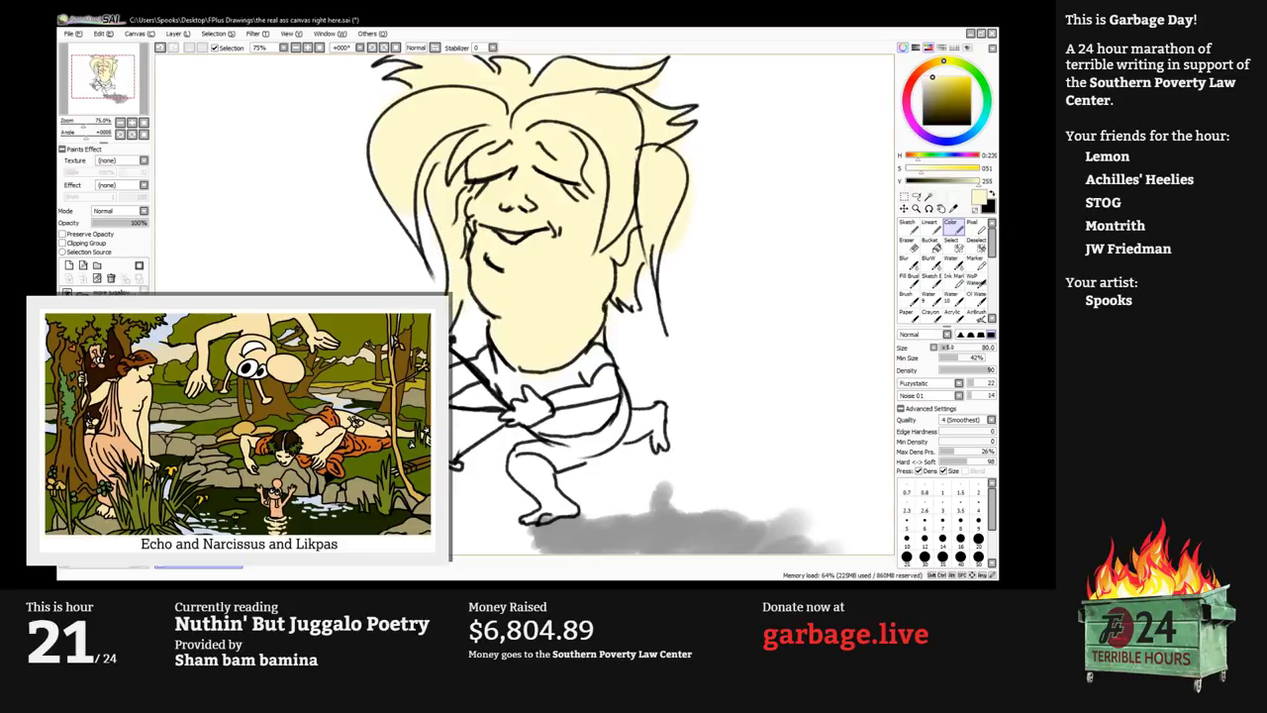
{"action": "left_click", "coordinate": [909, 116]}
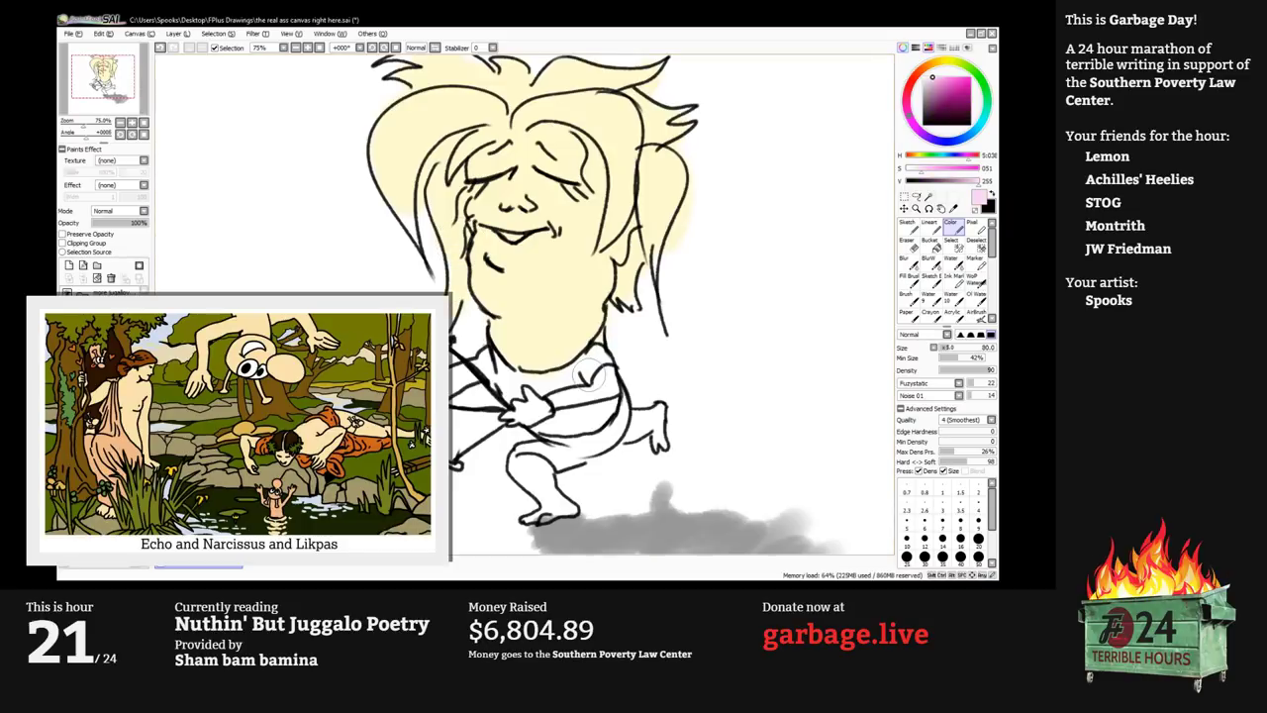
{"action": "mouse_move", "coordinate": [588, 374]}
{"action": "left_mouse_down"}
{"action": "mouse_move", "coordinate": [597, 362]}
{"action": "mouse_move", "coordinate": [515, 391]}
{"action": "mouse_move", "coordinate": [589, 386]}
{"action": "mouse_move", "coordinate": [618, 411]}
{"action": "mouse_move", "coordinate": [609, 436]}
{"action": "mouse_move", "coordinate": [570, 457]}
{"action": "mouse_move", "coordinate": [553, 458]}
{"action": "mouse_move", "coordinate": [634, 428]}
{"action": "mouse_move", "coordinate": [485, 366]}
{"action": "mouse_move", "coordinate": [463, 380]}
{"action": "left_mouse_up"}
{"action": "key", "text": "bracketleft"}
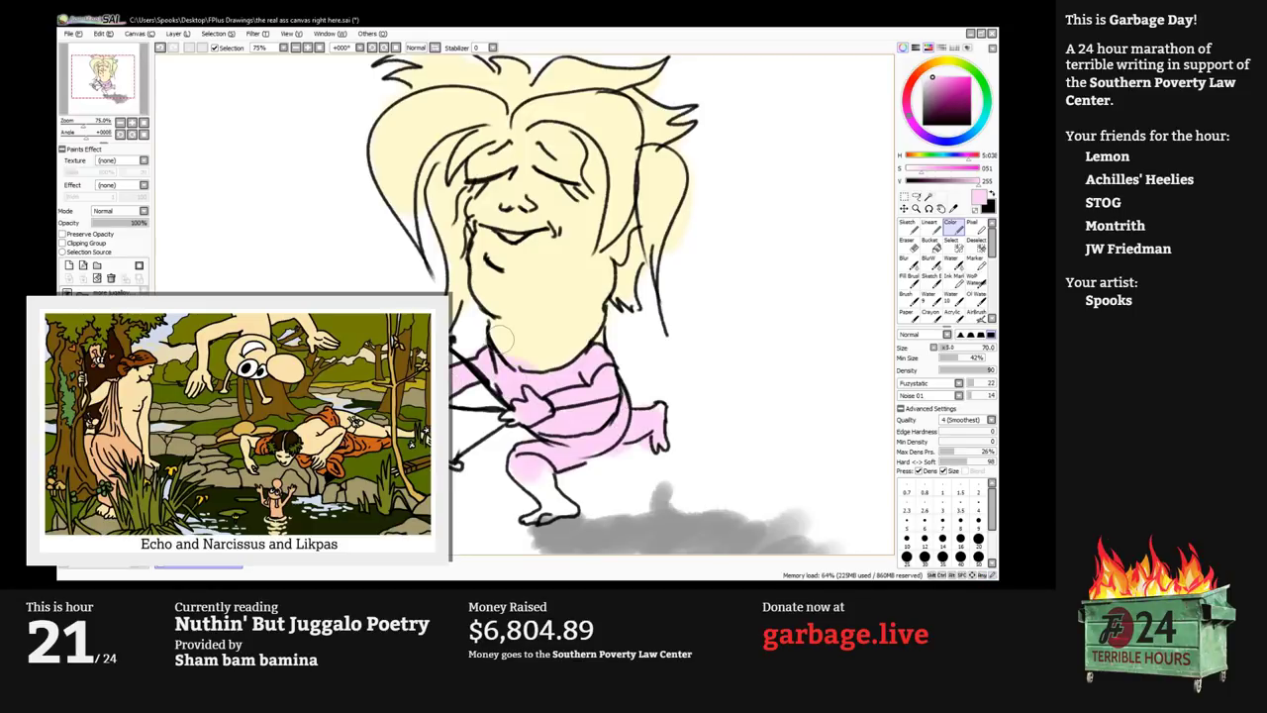
Sample the neck's pale yellow and paint both bare legs and feet, reducing the brush to size 50.
{"action": "right_click", "coordinate": [502, 340]}
{"action": "key", "text": "bracketleft"}
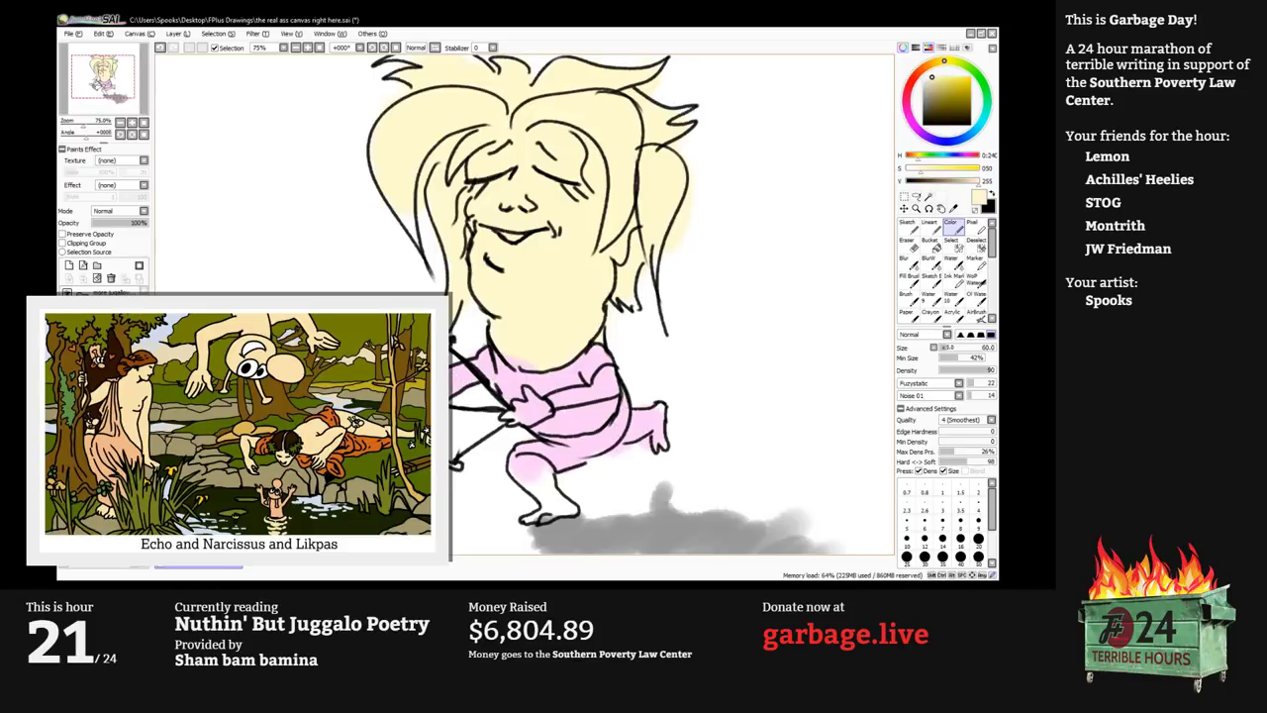
{"action": "mouse_move", "coordinate": [542, 475]}
{"action": "left_mouse_down"}
{"action": "mouse_move", "coordinate": [525, 465]}
{"action": "mouse_move", "coordinate": [535, 487]}
{"action": "left_mouse_up"}
{"action": "key", "text": "bracketleft"}
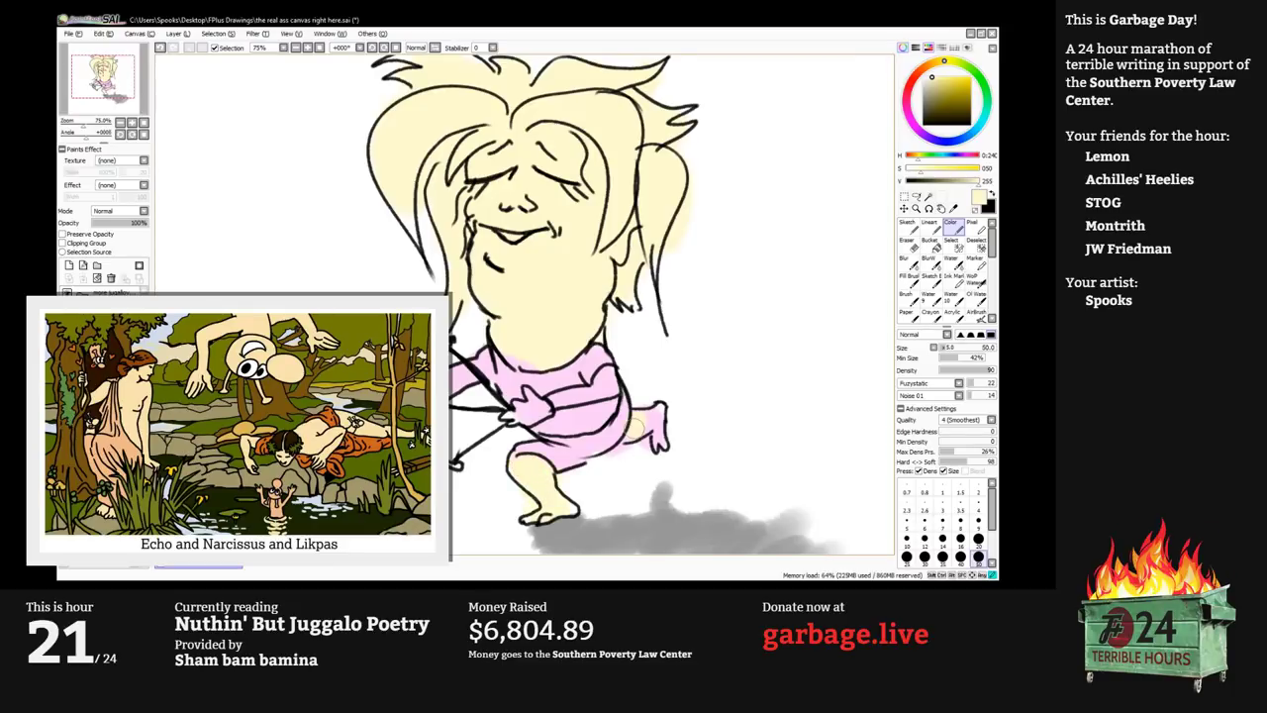
{"action": "left_click_drag", "start_coordinate": [632, 432], "coordinate": [677, 420]}
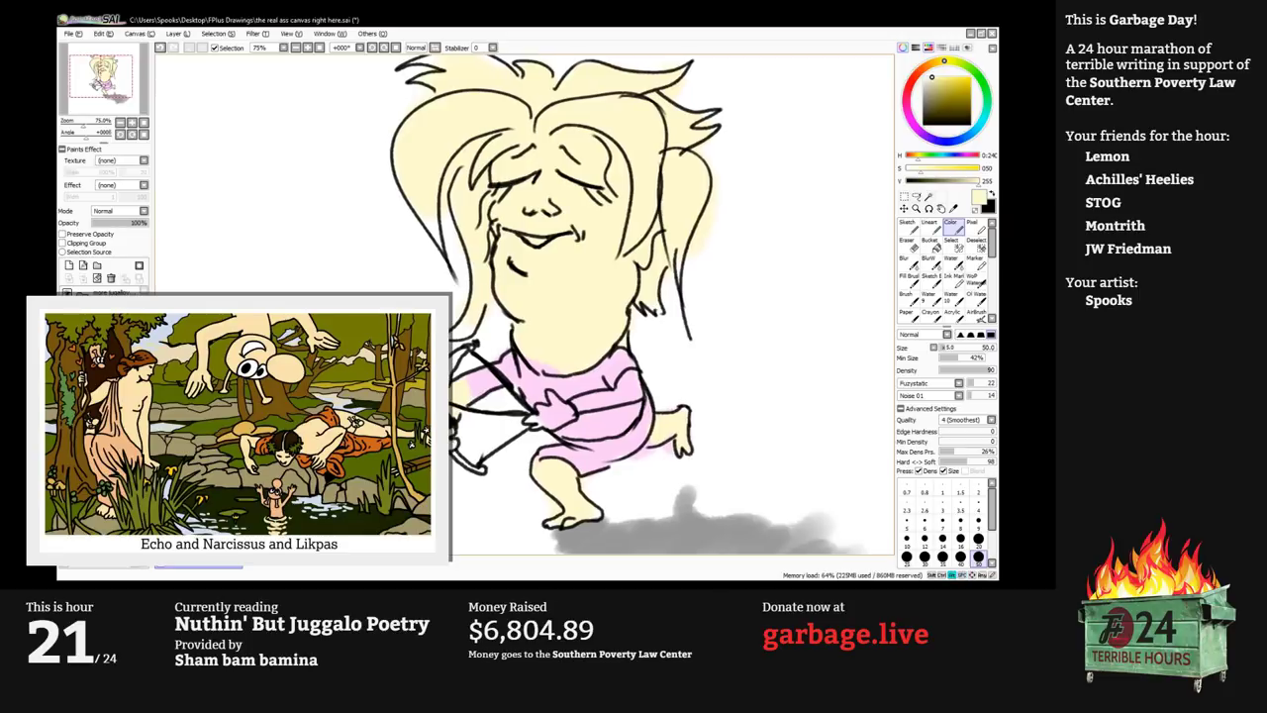
Paint the near arm and its hand pale yellow at size 35, sampling the outfit's pink for edge touch-ups.
{"action": "left_click", "coordinate": [616, 367], "text": "alt"}
{"action": "key", "text": "bracketleft"}
{"action": "key", "text": "bracketleft"}
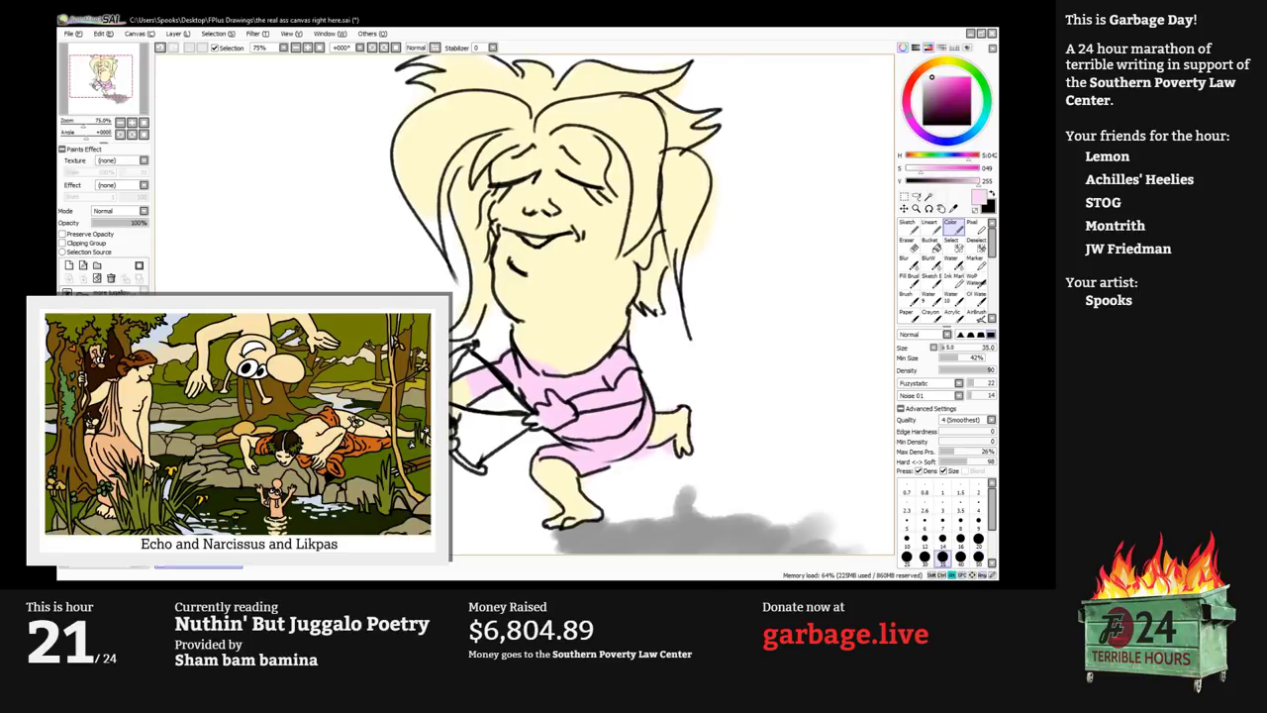
{"action": "left_click", "coordinate": [596, 349], "text": "alt"}
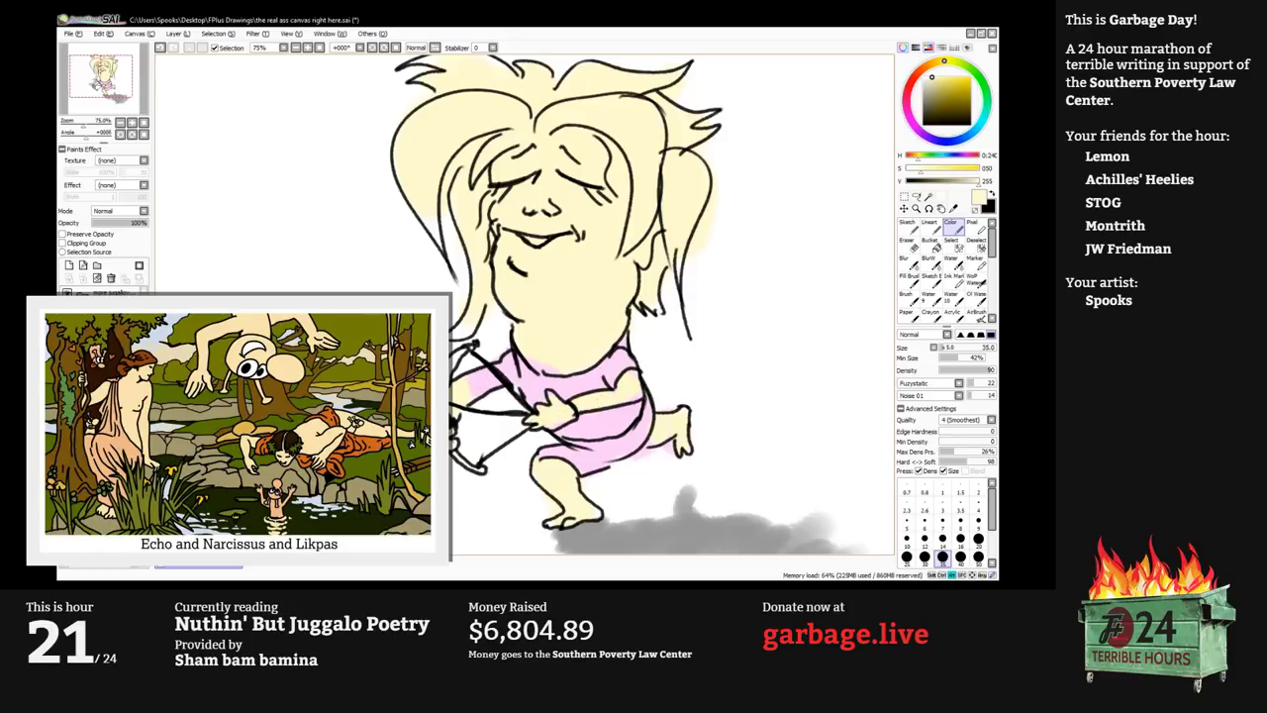
{"action": "left_click", "coordinate": [607, 417], "text": "alt"}
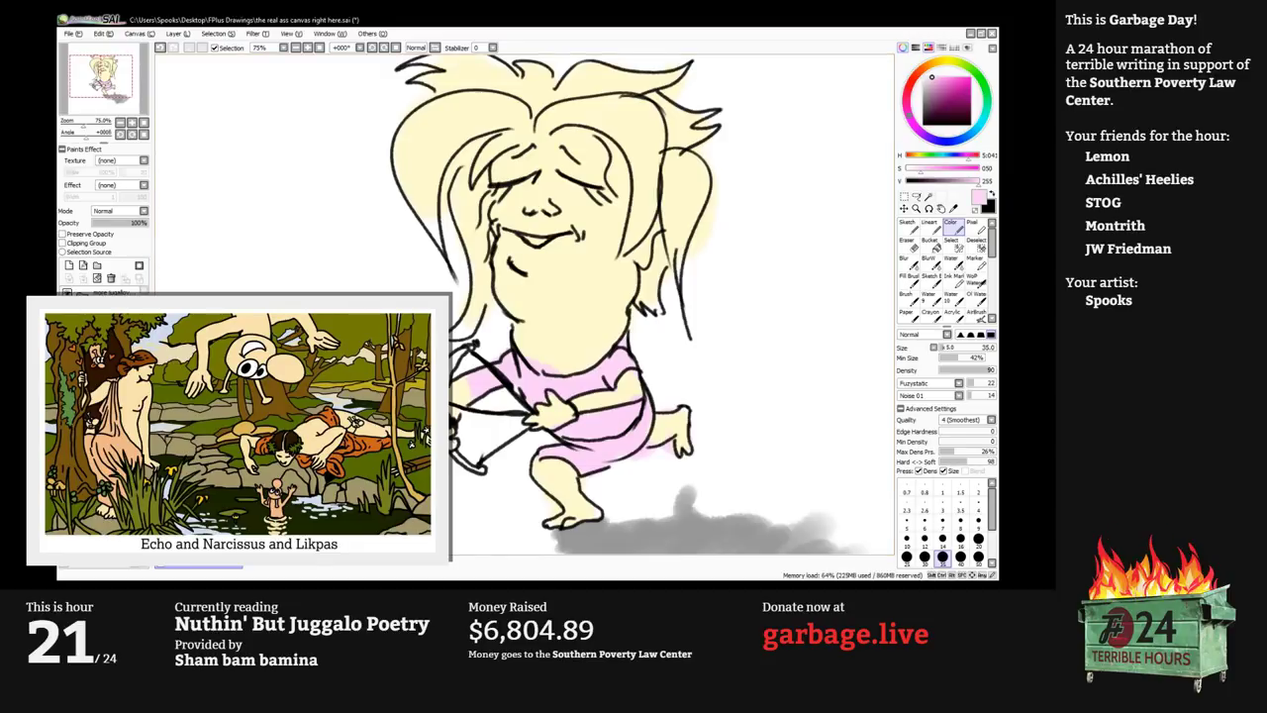
Choose a dark green and color the bow's upper and lower limbs with the brush at size 20.
{"action": "left_click", "coordinate": [987, 97]}
{"action": "left_click", "coordinate": [932, 103]}
{"action": "left_click", "coordinate": [929, 110]}
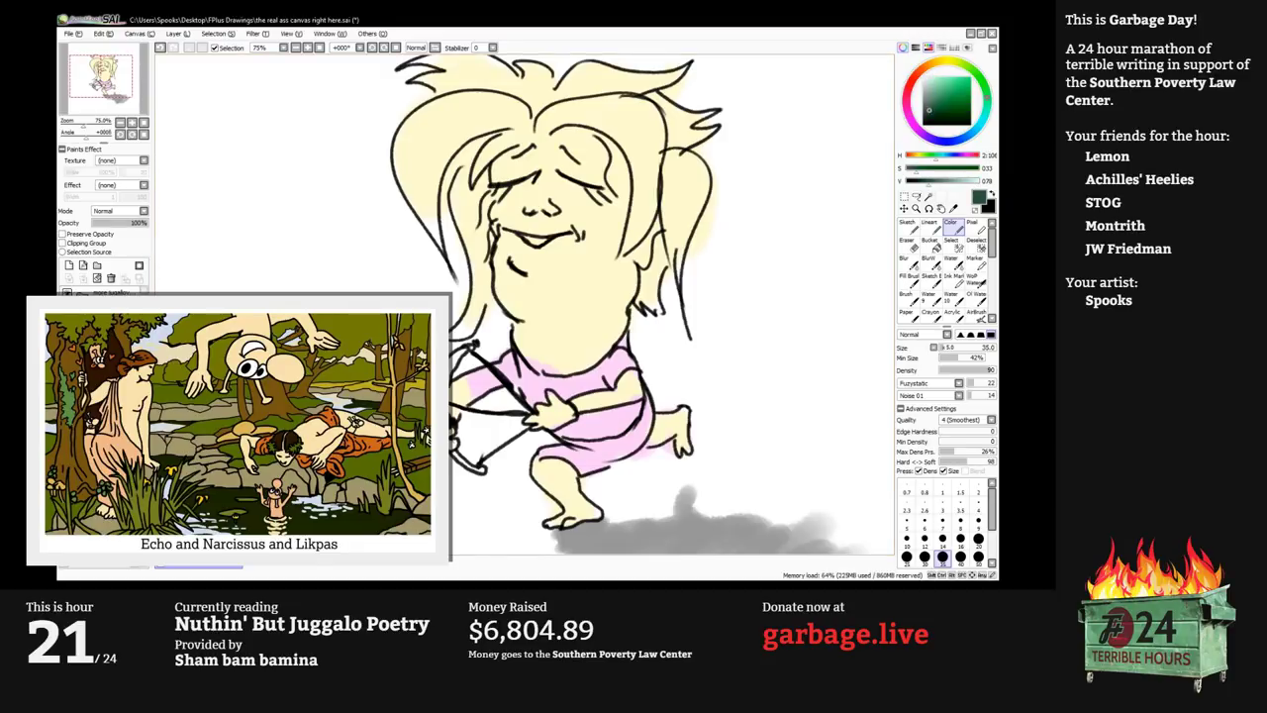
{"action": "key", "text": "bracketleft"}
{"action": "key", "text": "bracketleft"}
{"action": "key", "text": "bracketleft"}
{"action": "left_click_drag", "start_coordinate": [468, 349], "coordinate": [451, 374]}
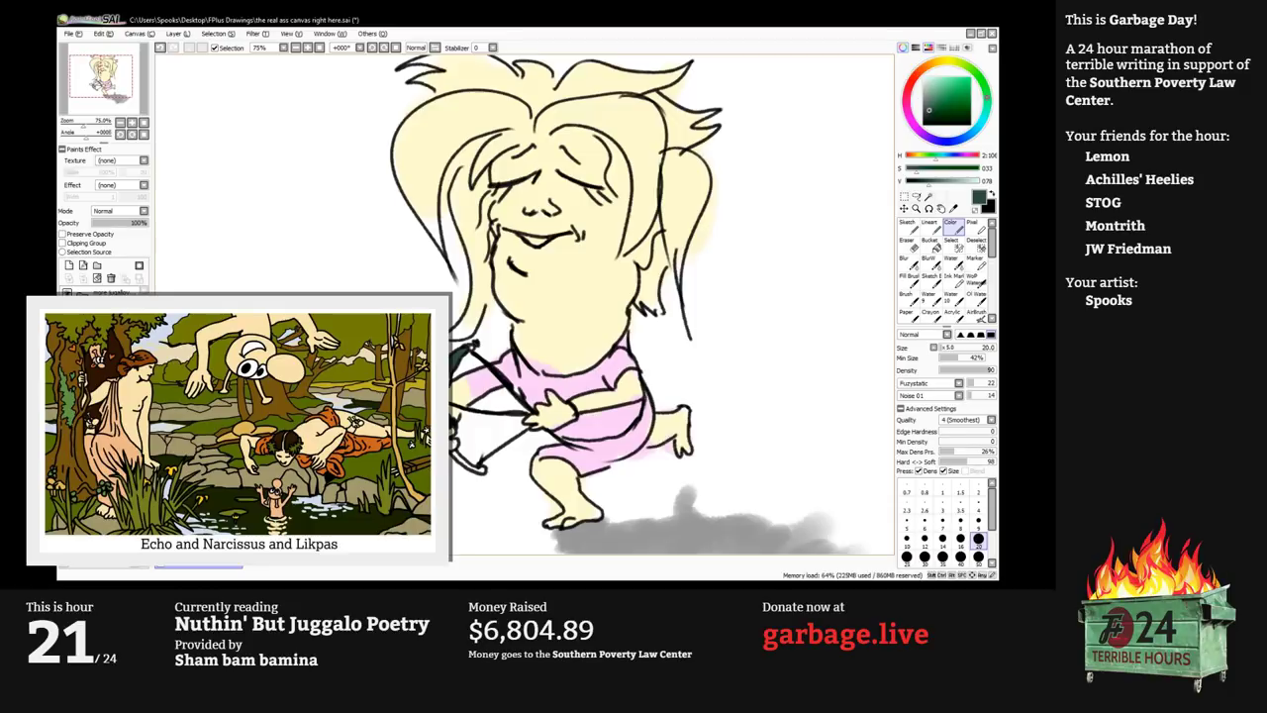
{"action": "key", "text": "bracketright"}
{"action": "key", "text": "bracketright"}
{"action": "left_click", "coordinate": [978, 538]}
{"action": "left_click_drag", "start_coordinate": [455, 449], "coordinate": [482, 469]}
Sample the hand's pale yellow with the brush at size 30, and resample the bow's dark green at size 25.
{"action": "left_click", "coordinate": [557, 408], "text": "alt"}
{"action": "left_click", "coordinate": [924, 557]}
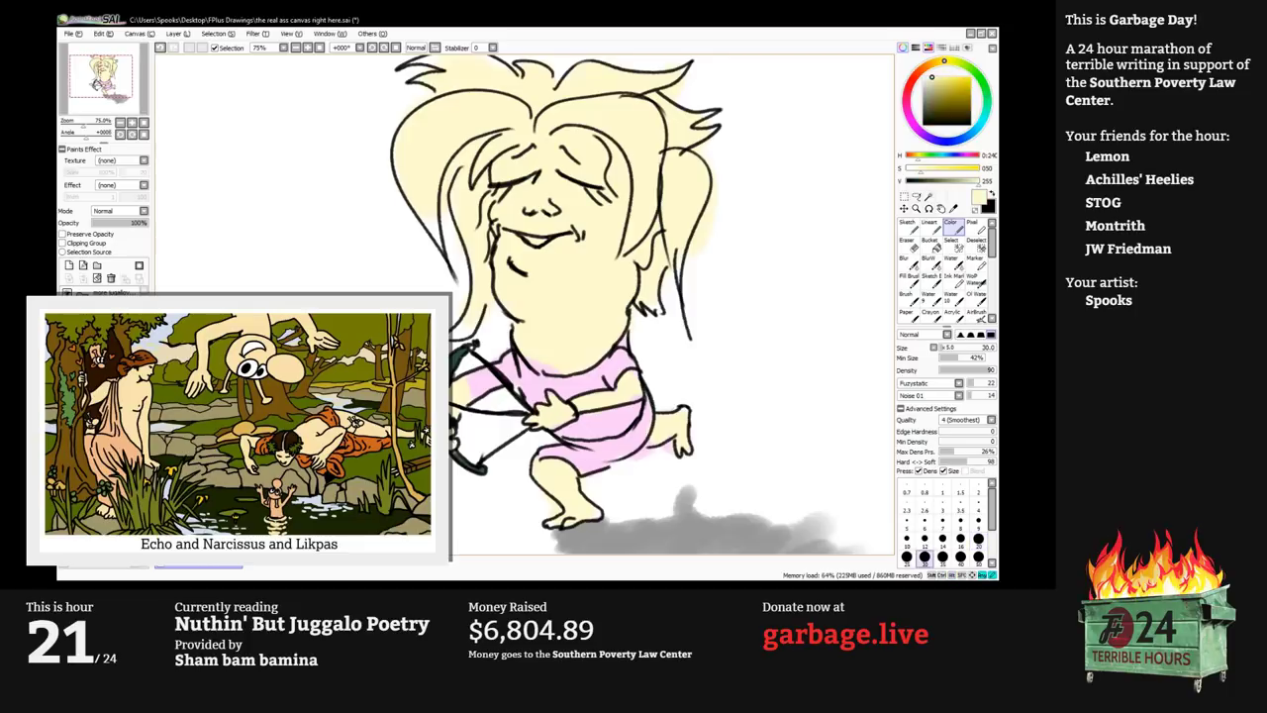
{"action": "left_click", "coordinate": [460, 453], "text": "alt"}
{"action": "key", "text": "bracketleft"}
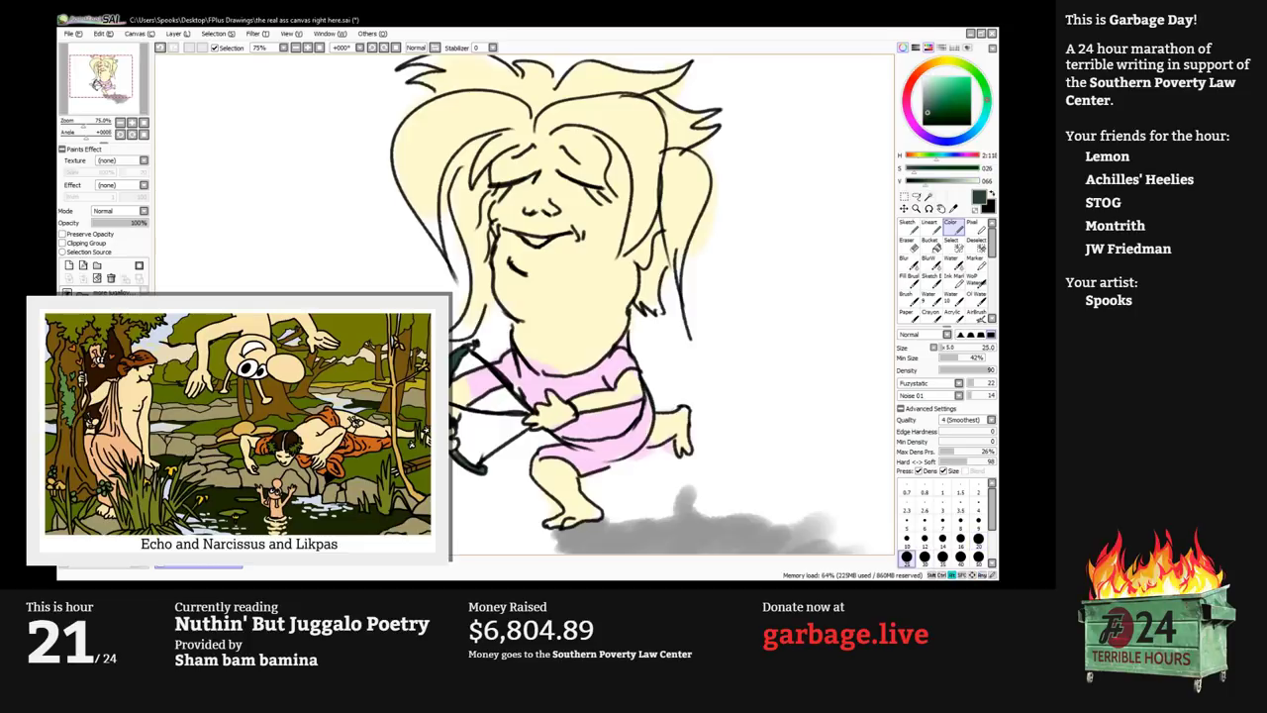
Choose a hot pink and color the arrow's heart-shaped tip, reducing the brush to size 20.
{"action": "left_click", "coordinate": [604, 363], "text": "alt"}
{"action": "left_click", "coordinate": [969, 169]}
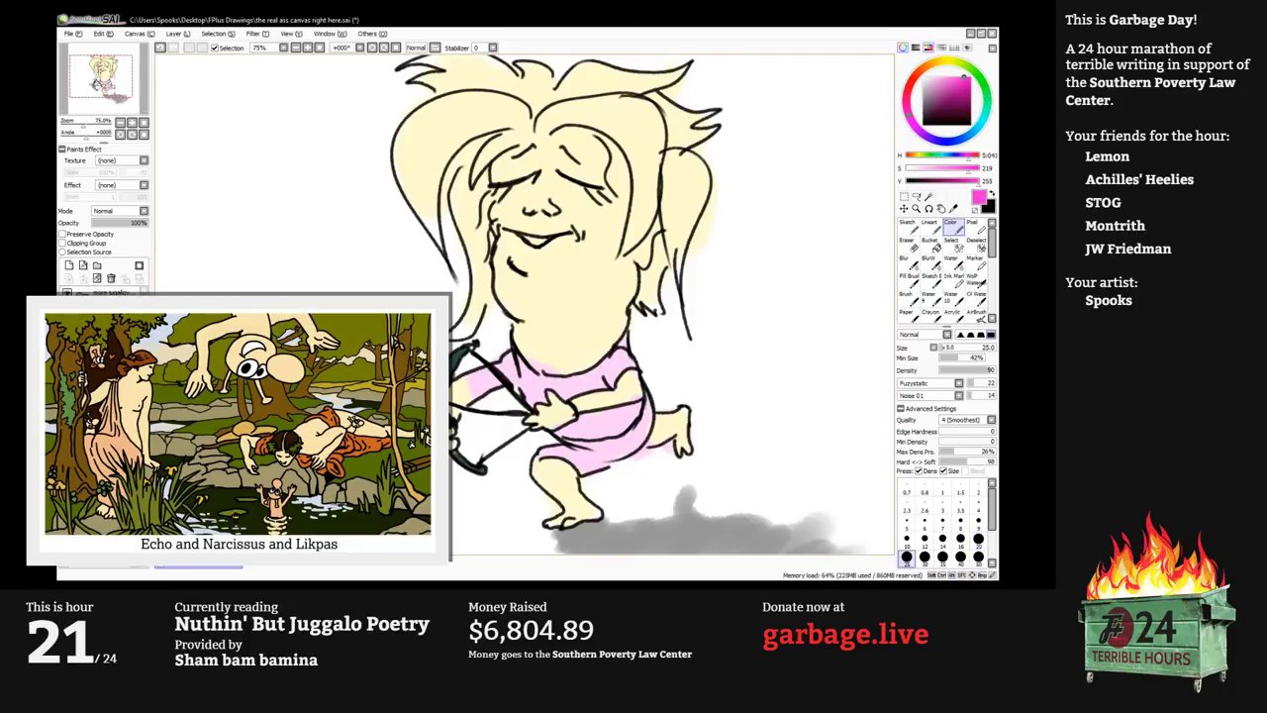
{"action": "key", "text": "bracketright"}
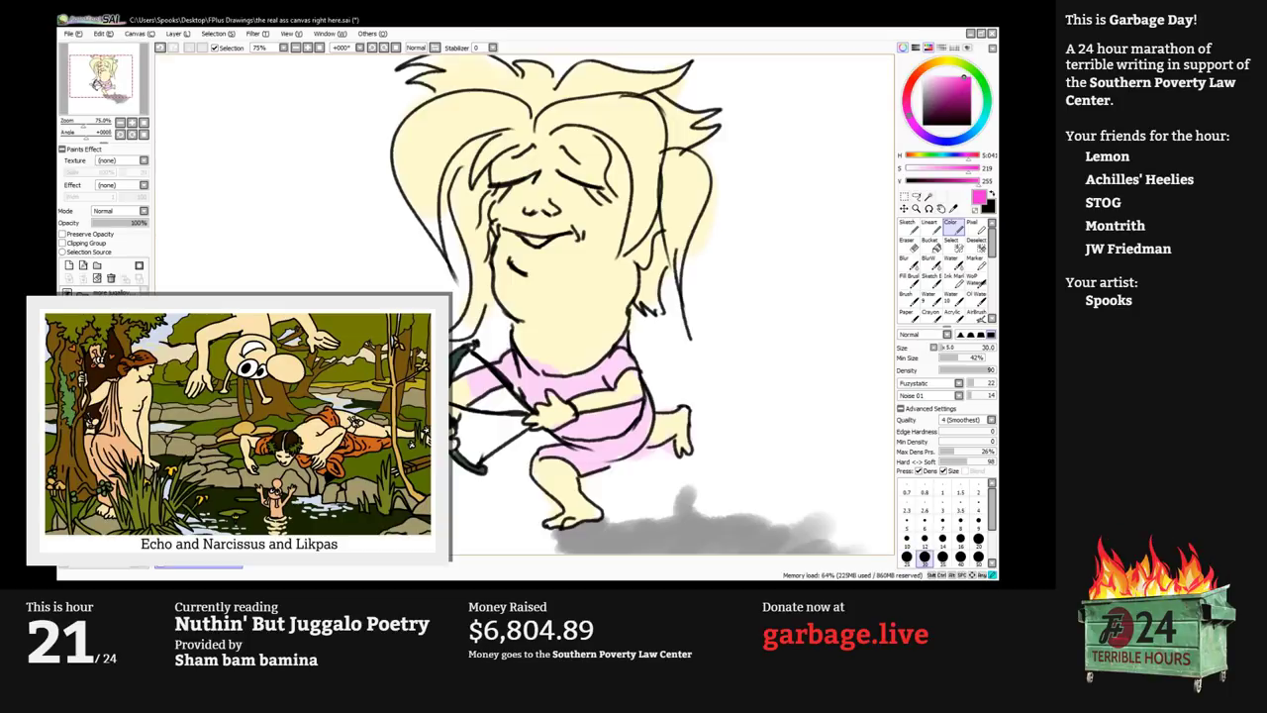
{"action": "key", "text": "bracketleft"}
{"action": "key", "text": "bracketleft"}
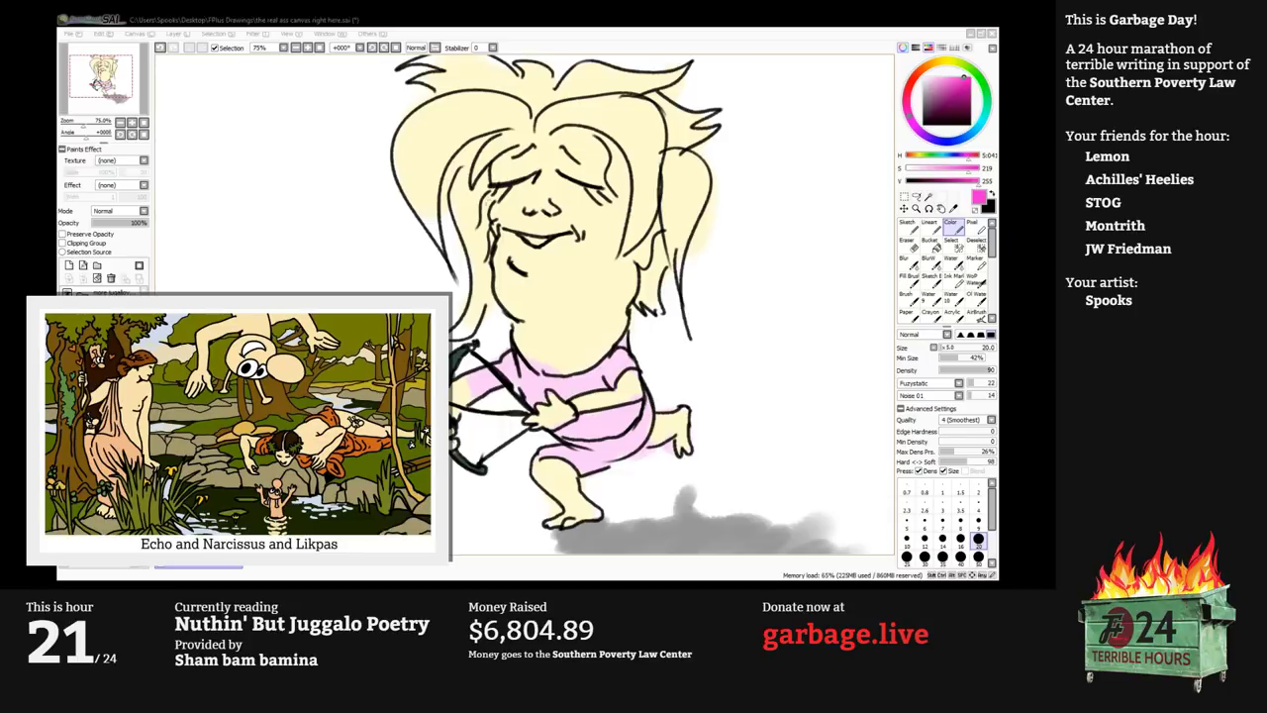
{"action": "left_click", "coordinate": [548, 19]}
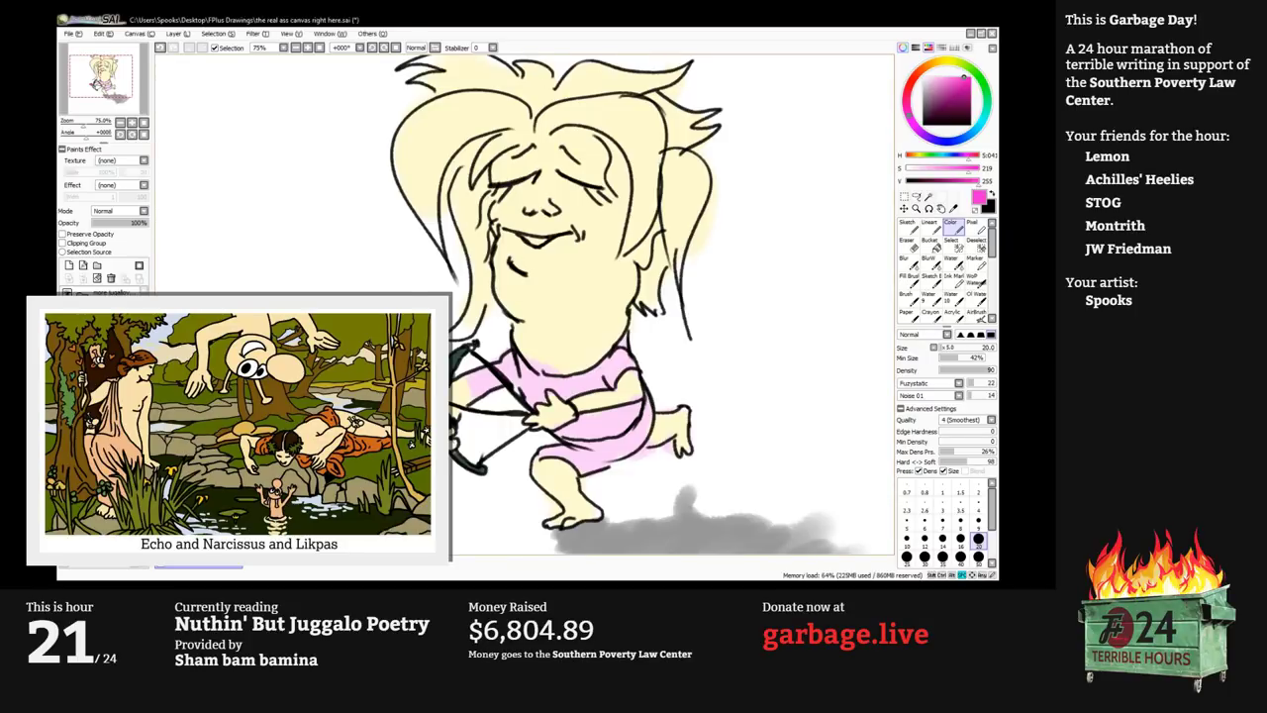
Sample the hair's pale yellow and fill the gaps in the hair with the brush at size 40.
{"action": "left_click_drag", "start_coordinate": [534, 256], "coordinate": [476, 286]}
{"action": "key", "text": "alt"}
{"action": "left_click", "coordinate": [626, 220], "text": "alt"}
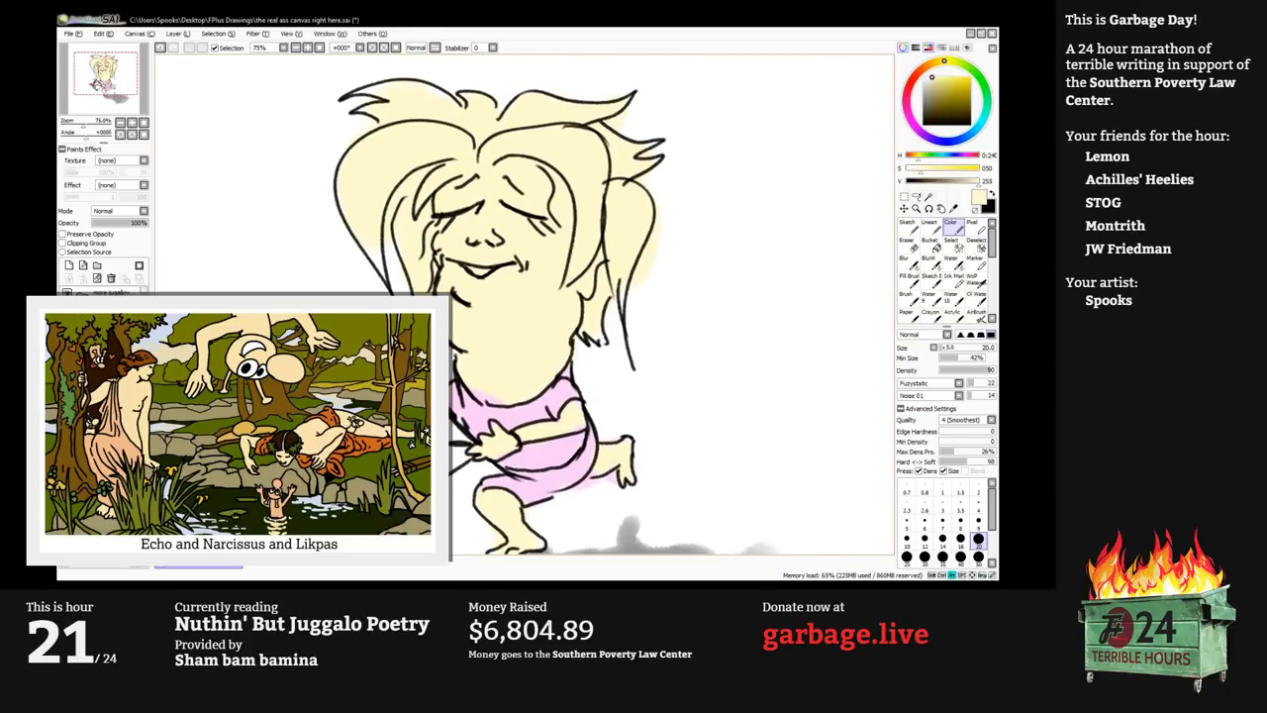
{"action": "key", "text": "bracketright"}
{"action": "key", "text": "bracketright"}
{"action": "key", "text": "bracketright"}
{"action": "key", "text": "bracketright"}
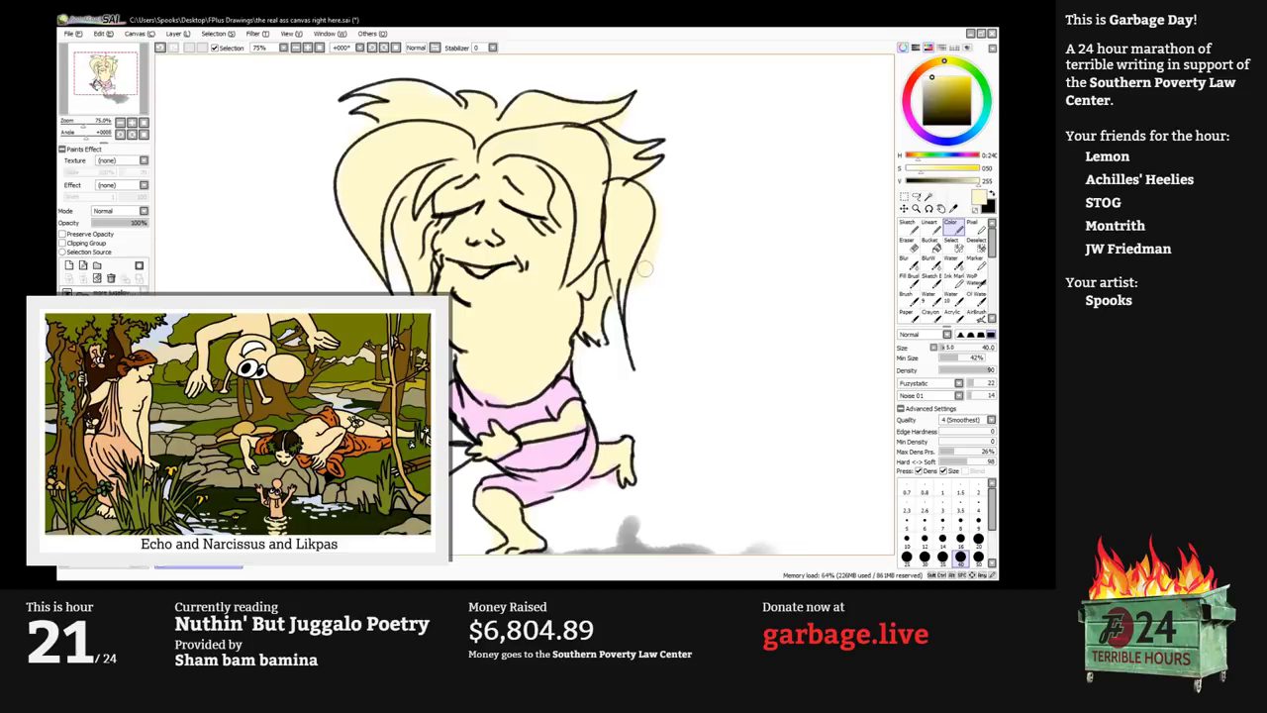
Choose a very pale cyan and fill the whole background with the Bucket tool.
{"action": "left_click", "coordinate": [983, 120]}
{"action": "left_click", "coordinate": [947, 78]}
{"action": "left_click", "coordinate": [930, 77]}
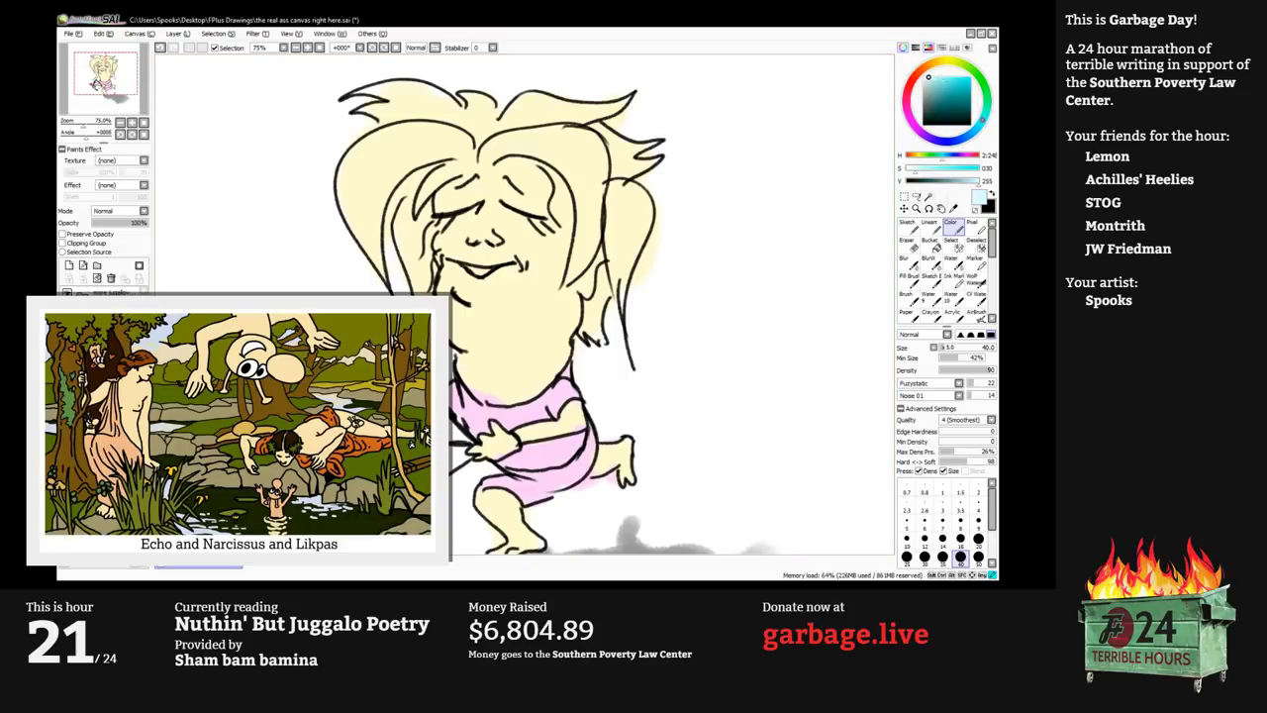
{"action": "left_click", "coordinate": [931, 244]}
{"action": "left_click", "coordinate": [772, 247]}
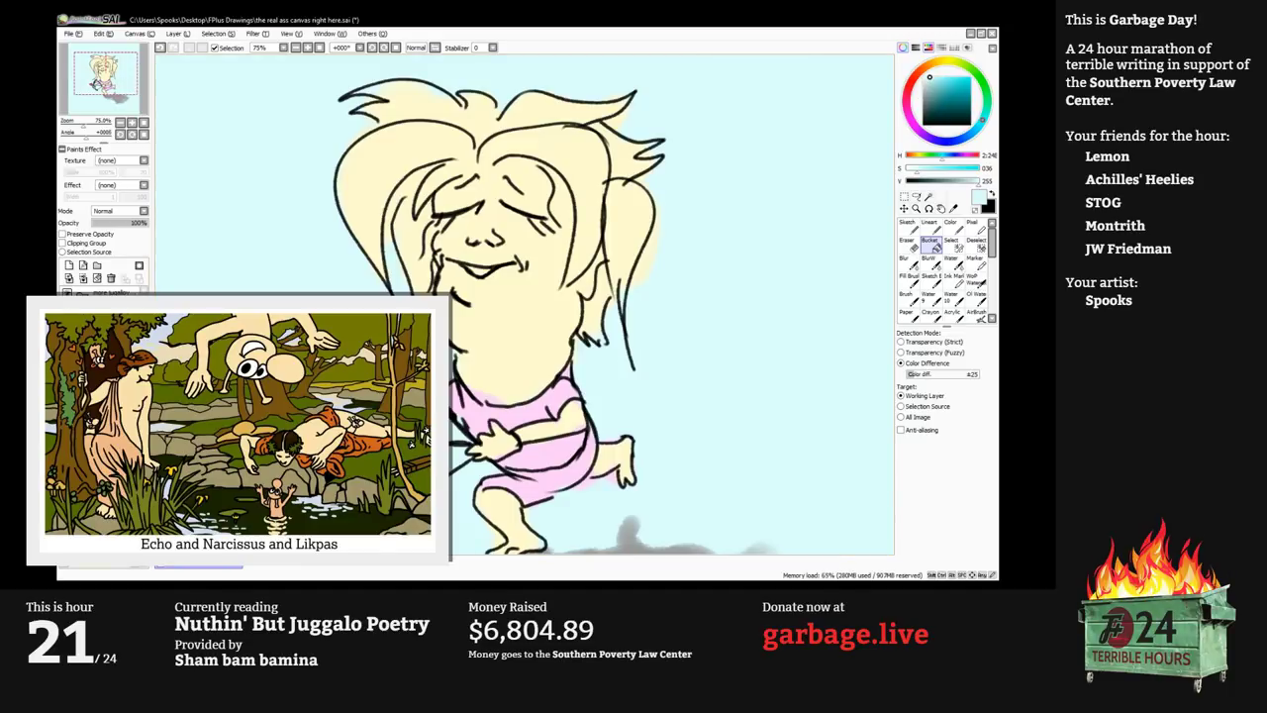
Touch up the upper hair with the sampled pale yellow at size 40, and trim stray color around the figure with the Eraser.
{"action": "left_click", "coordinate": [953, 227]}
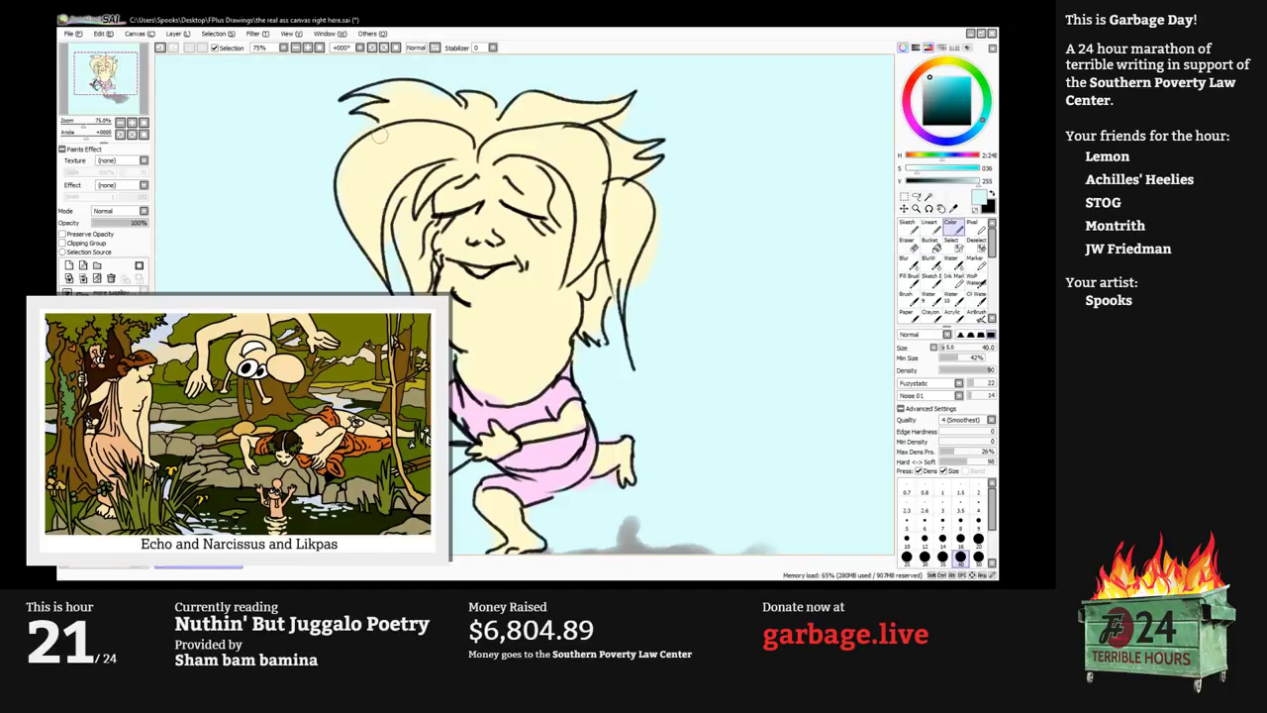
{"action": "right_click", "coordinate": [389, 119]}
{"action": "left_click_drag", "start_coordinate": [370, 89], "coordinate": [427, 91]}
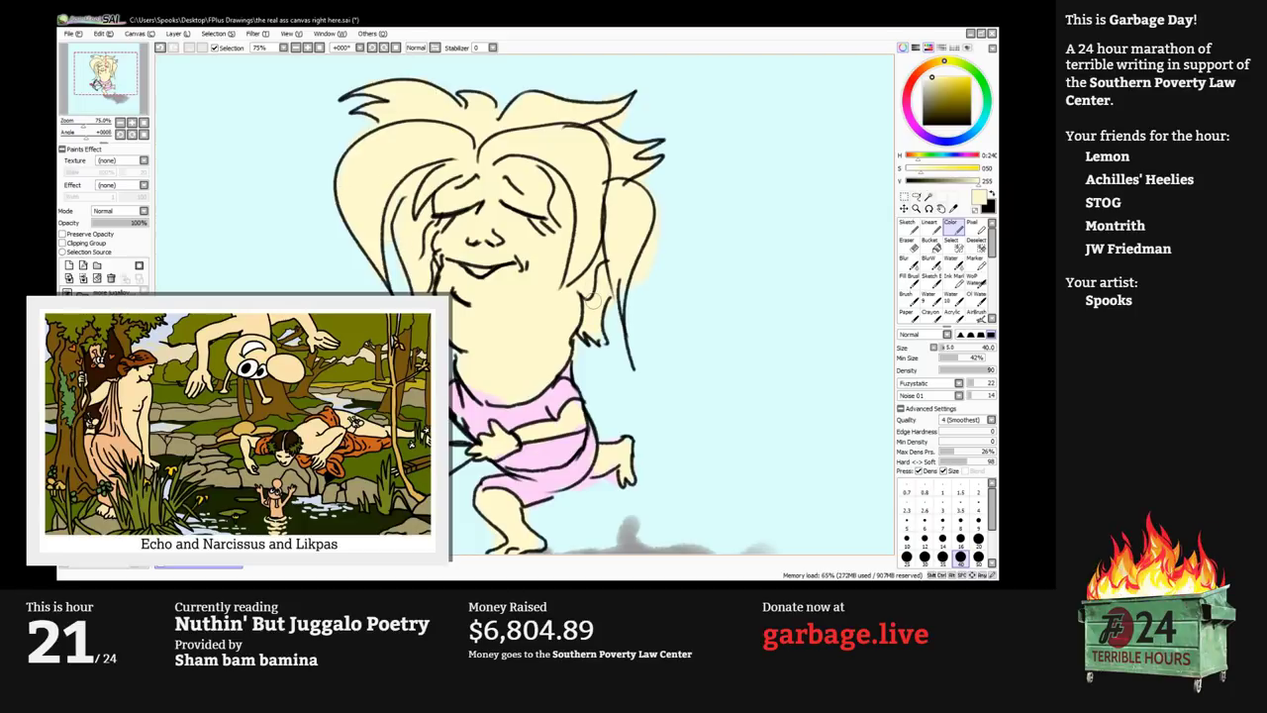
{"action": "key", "text": "Tab"}
{"action": "left_click_drag", "start_coordinate": [594, 347], "coordinate": [640, 292]}
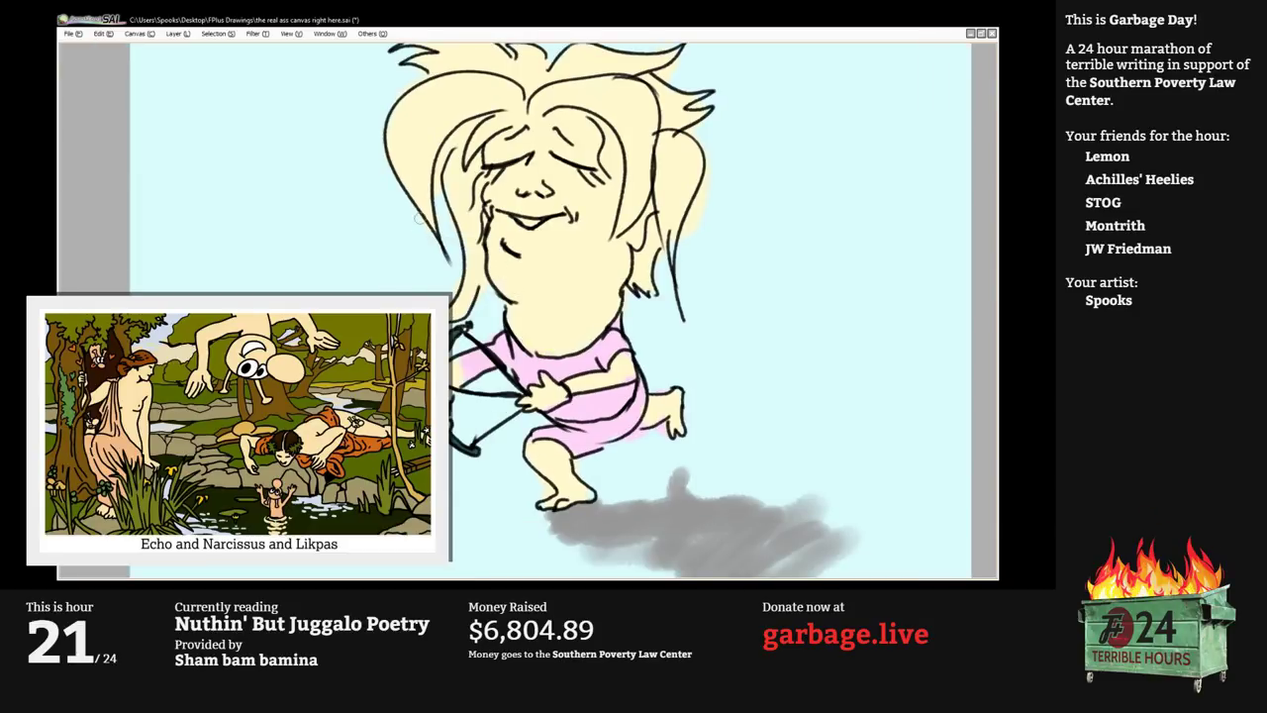
{"action": "left_click_drag", "start_coordinate": [506, 278], "coordinate": [484, 287]}
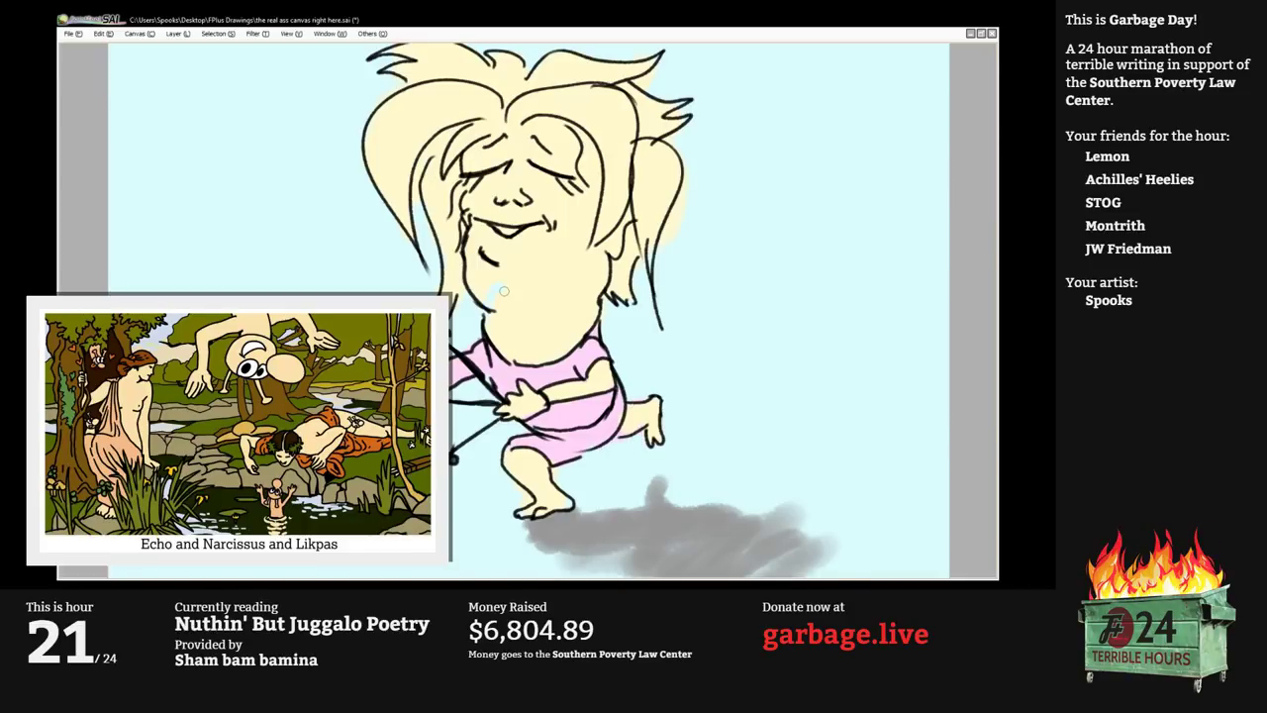
{"action": "key", "text": "Tab"}
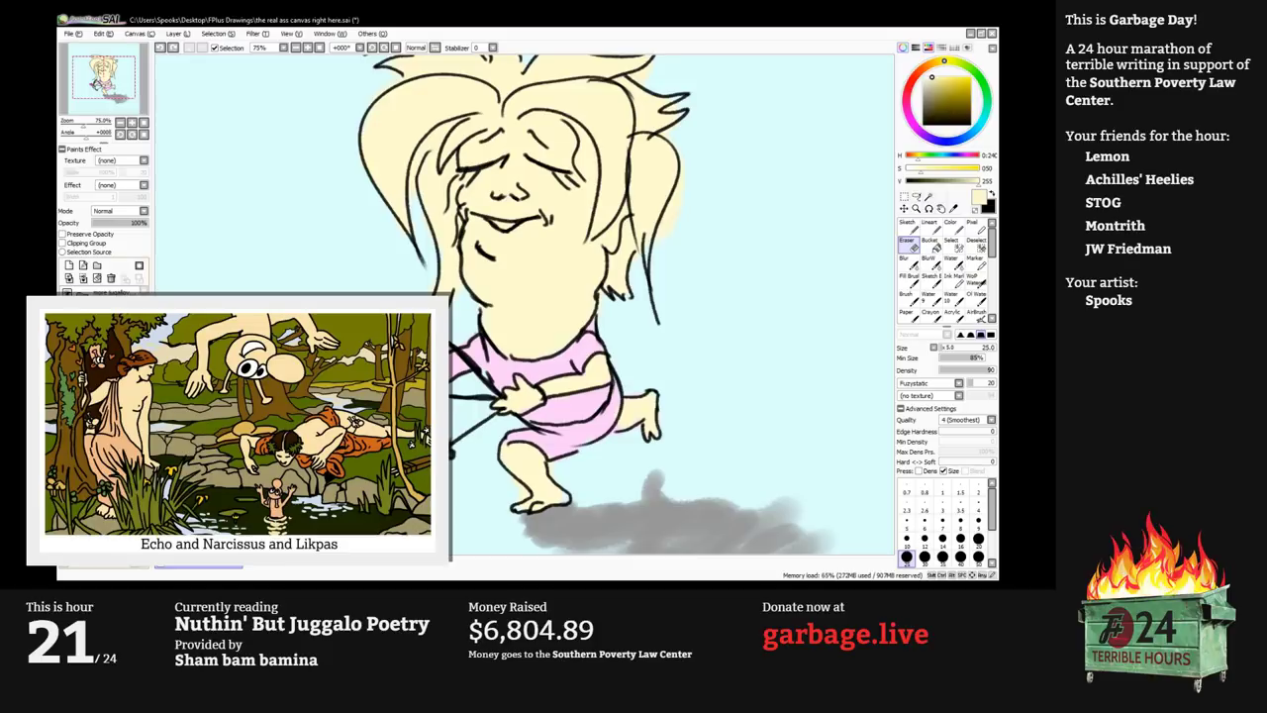
Sample black from the line art and hand-letter "Much" above the hair using the Color brush at size 16.
{"action": "left_click", "coordinate": [467, 318], "text": "alt"}
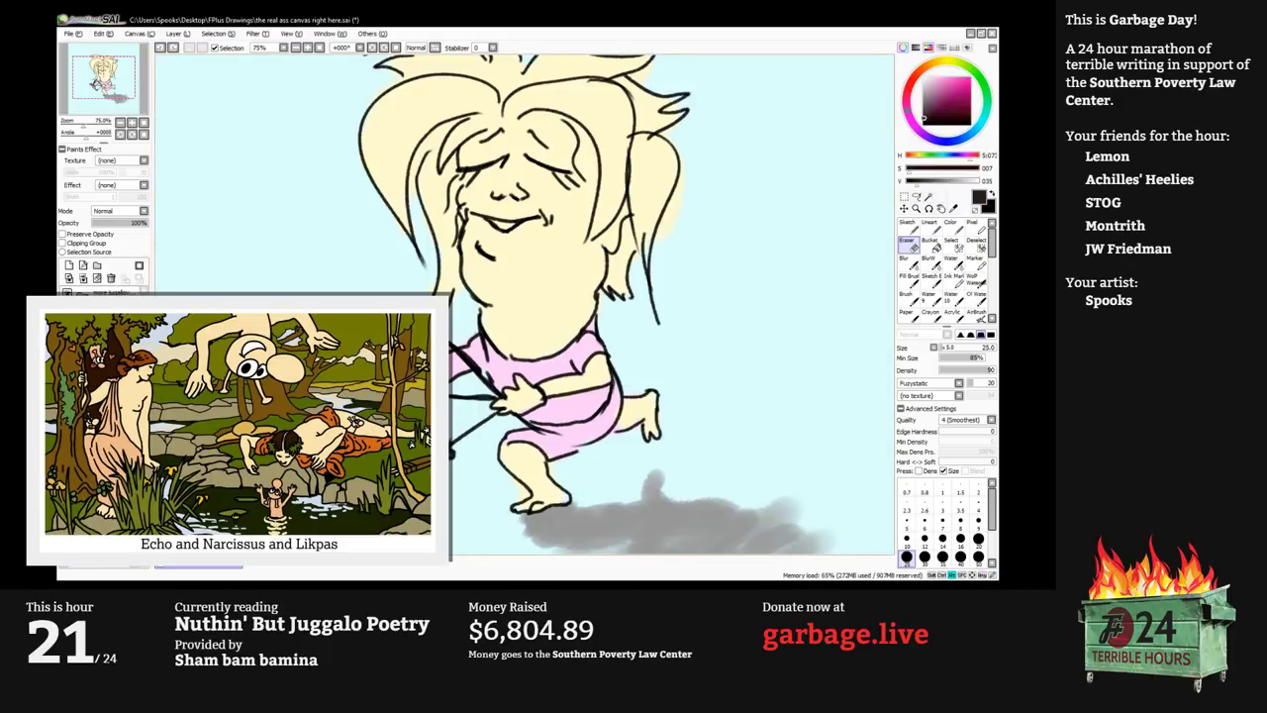
{"action": "left_click", "coordinate": [479, 314], "text": "alt"}
{"action": "mouse_move", "coordinate": [479, 315]}
{"action": "left_mouse_down"}
{"action": "mouse_move", "coordinate": [499, 404]}
{"action": "mouse_move", "coordinate": [532, 403]}
{"action": "mouse_move", "coordinate": [532, 469]}
{"action": "mouse_move", "coordinate": [518, 486]}
{"action": "left_mouse_up"}
{"action": "key", "text": "["}
{"action": "key", "text": "["}
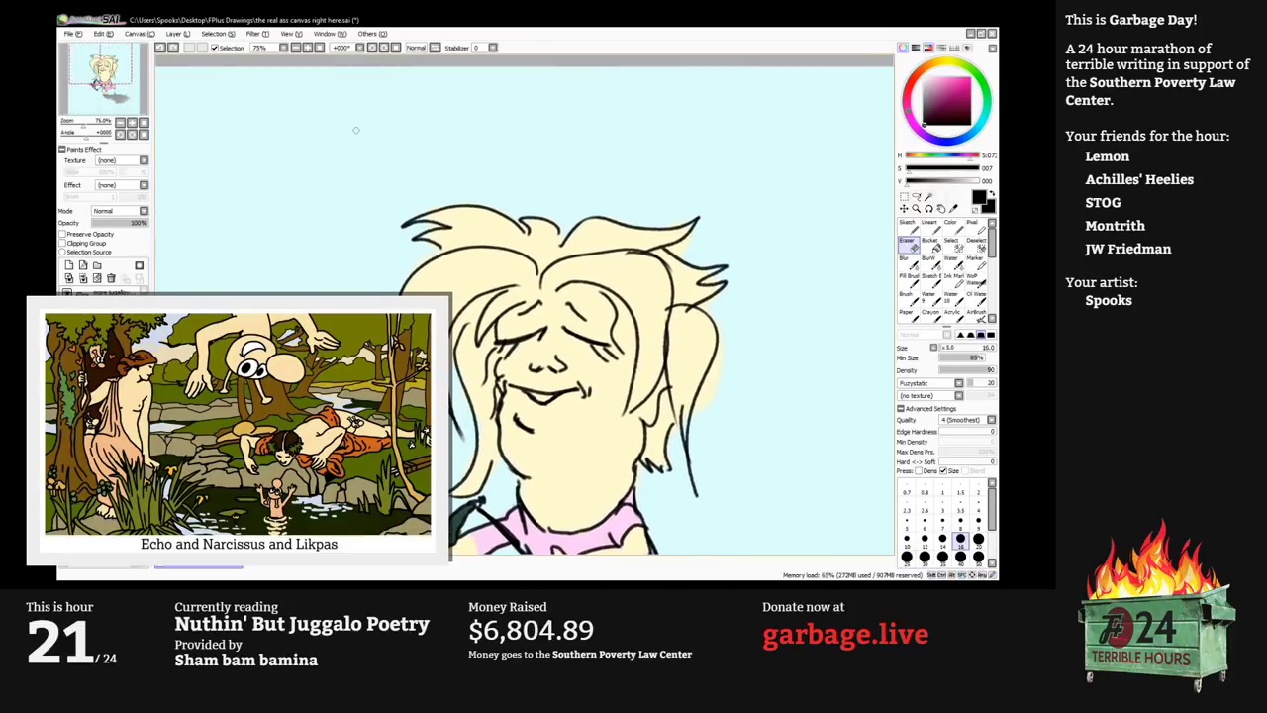
{"action": "left_click", "coordinate": [954, 227]}
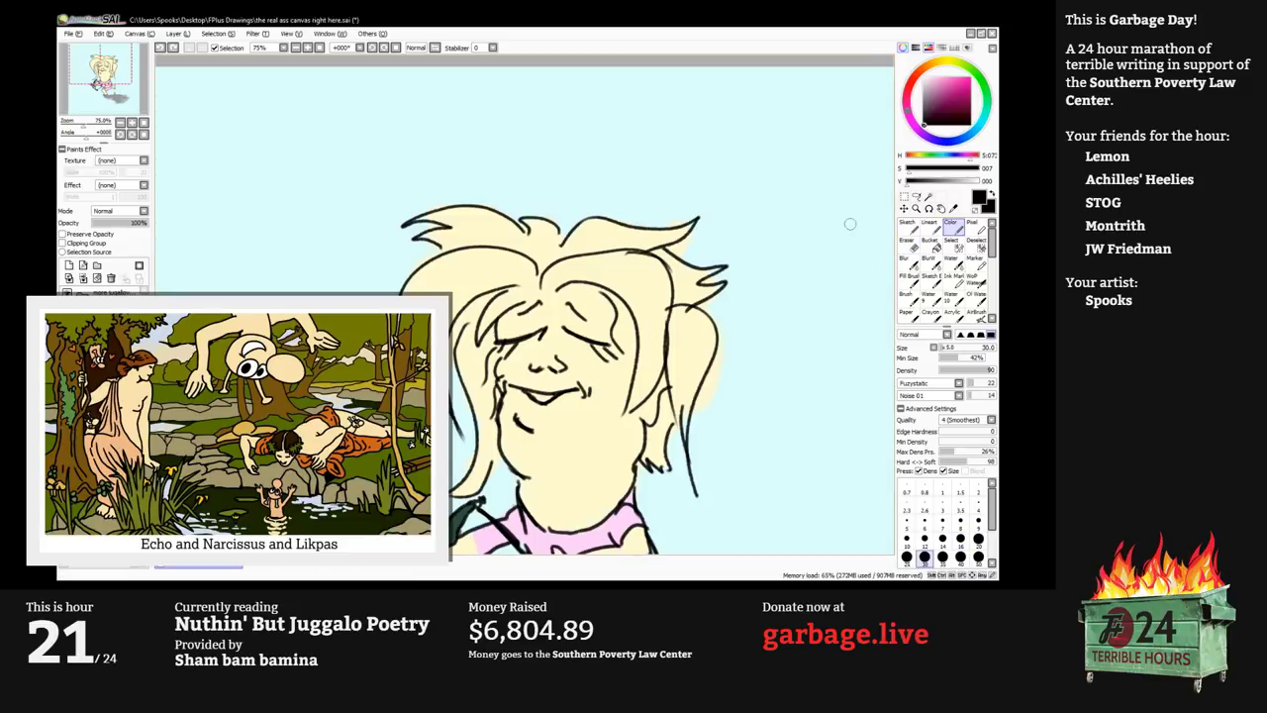
{"action": "key", "text": "["}
{"action": "key", "text": "["}
{"action": "key", "text": "bracketleft"}
{"action": "mouse_move", "coordinate": [310, 207]}
{"action": "left_mouse_down"}
{"action": "mouse_move", "coordinate": [336, 181]}
{"action": "mouse_move", "coordinate": [338, 155]}
{"action": "mouse_move", "coordinate": [363, 203]}
{"action": "mouse_move", "coordinate": [362, 166]}
{"action": "mouse_move", "coordinate": [396, 220]}
{"action": "left_mouse_up"}
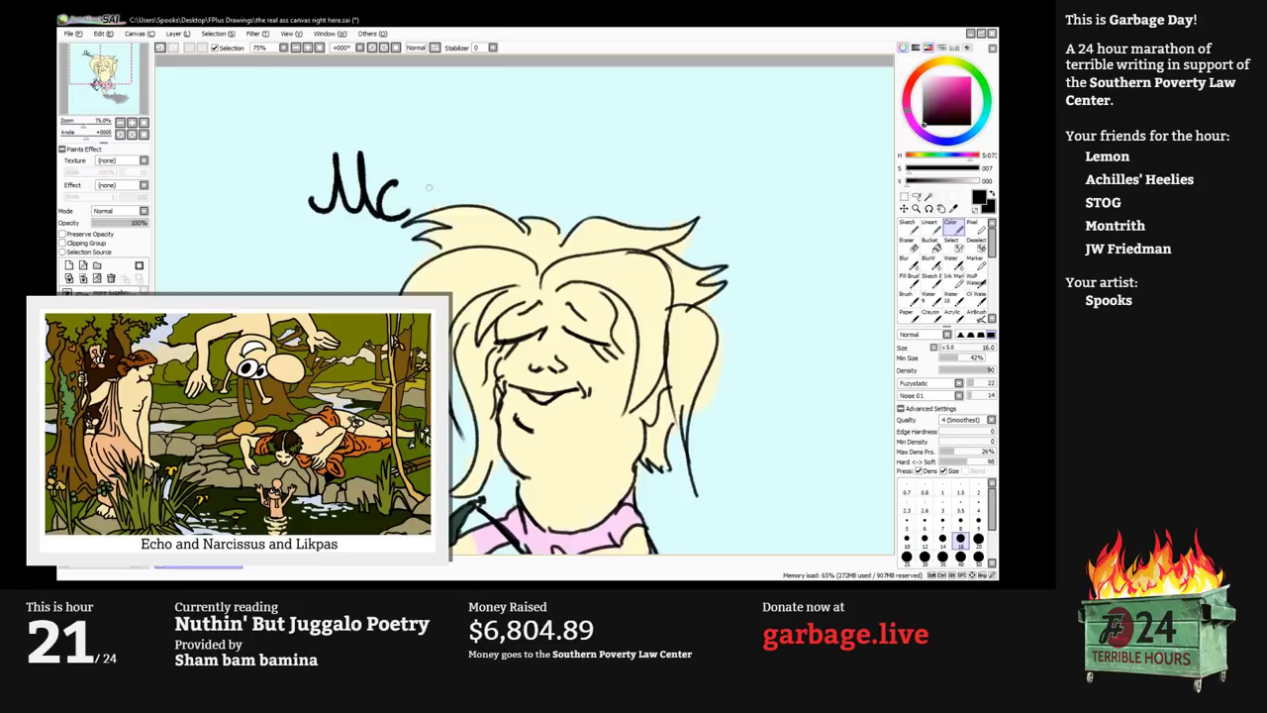
{"action": "key", "text": "ctrl+z"}
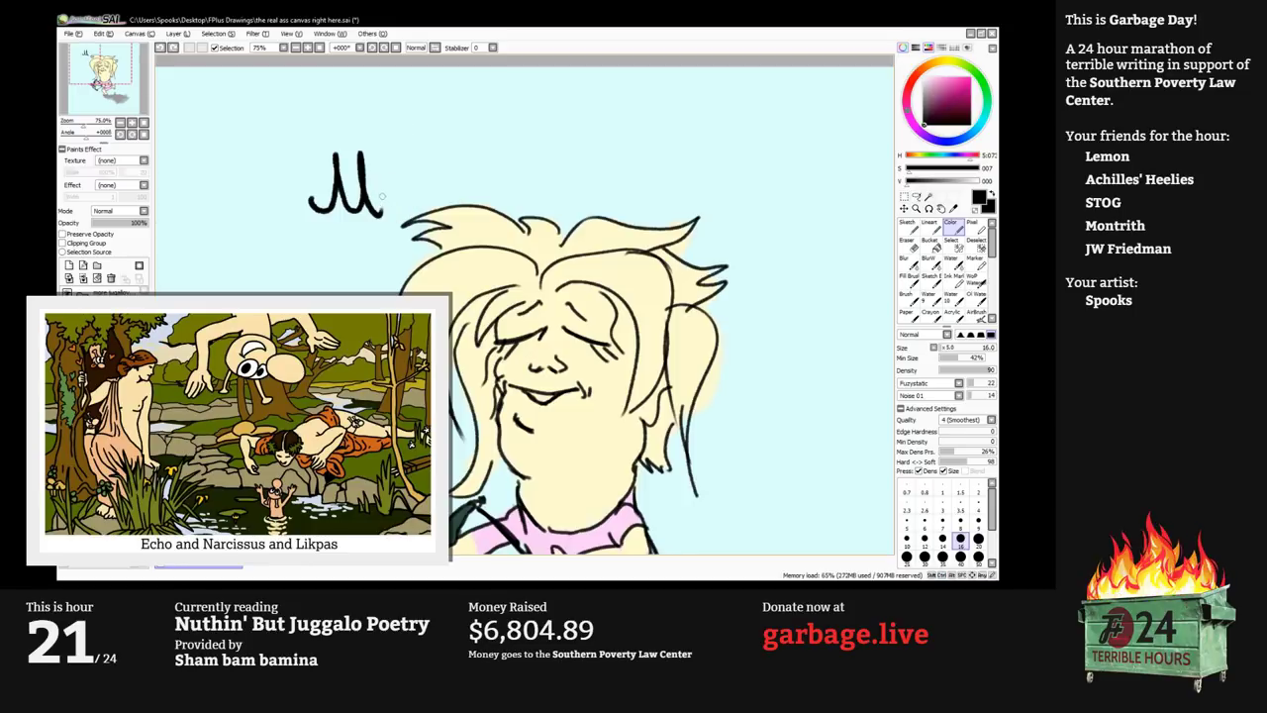
{"action": "mouse_move", "coordinate": [375, 178]}
{"action": "left_mouse_down"}
{"action": "mouse_move", "coordinate": [400, 179]}
{"action": "mouse_move", "coordinate": [408, 207]}
{"action": "mouse_move", "coordinate": [429, 202]}
{"action": "left_mouse_up"}
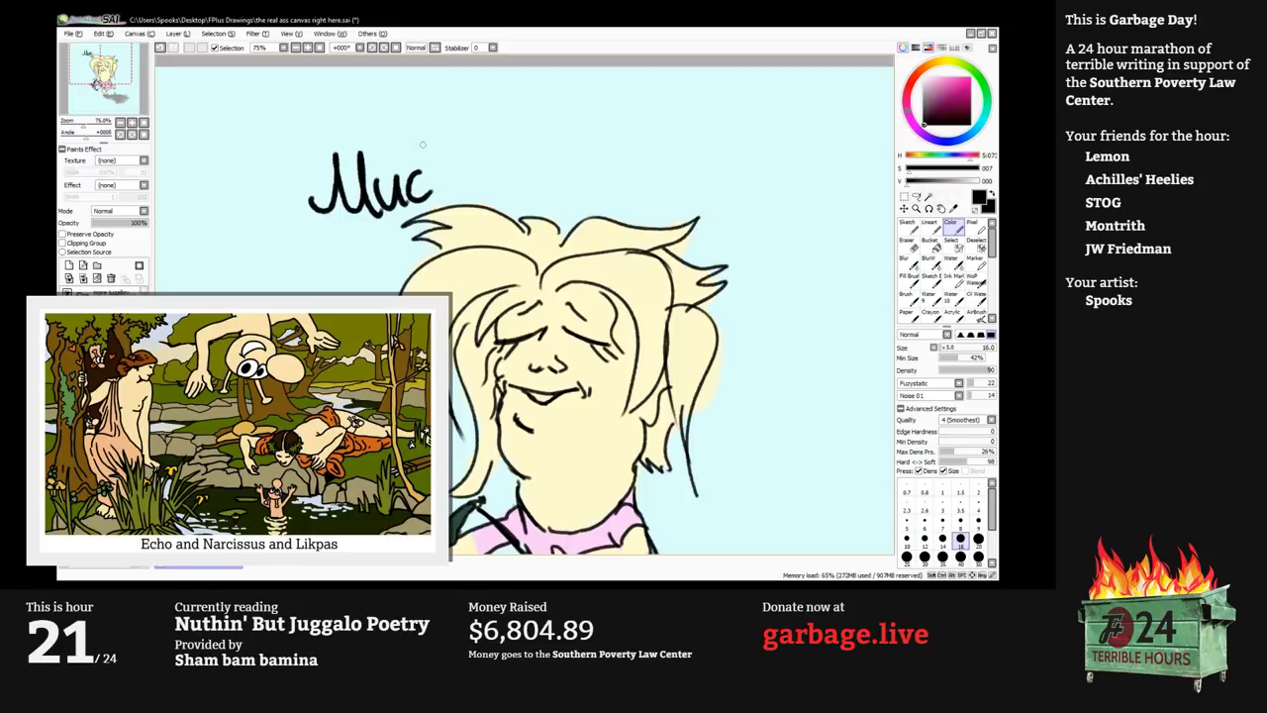
{"action": "mouse_move", "coordinate": [432, 143]}
{"action": "left_mouse_down"}
{"action": "mouse_move", "coordinate": [429, 200]}
{"action": "mouse_move", "coordinate": [511, 170]}
{"action": "mouse_move", "coordinate": [531, 192]}
{"action": "mouse_move", "coordinate": [558, 159]}
{"action": "mouse_move", "coordinate": [562, 196]}
{"action": "left_mouse_up"}
Complete the upper caption by hand-lettering "mutafuckin'" after "Much" in black.
{"action": "mouse_move", "coordinate": [580, 126]}
{"action": "left_mouse_down"}
{"action": "mouse_move", "coordinate": [576, 190]}
{"action": "mouse_move", "coordinate": [590, 170]}
{"action": "mouse_move", "coordinate": [628, 197]}
{"action": "left_mouse_up"}
{"action": "mouse_move", "coordinate": [656, 149]}
{"action": "left_mouse_down"}
{"action": "mouse_move", "coordinate": [636, 198]}
{"action": "mouse_move", "coordinate": [657, 174]}
{"action": "mouse_move", "coordinate": [688, 201]}
{"action": "mouse_move", "coordinate": [670, 156]}
{"action": "mouse_move", "coordinate": [661, 185]}
{"action": "left_mouse_up"}
{"action": "mouse_move", "coordinate": [689, 121]}
{"action": "left_mouse_down"}
{"action": "mouse_move", "coordinate": [669, 192]}
{"action": "mouse_move", "coordinate": [665, 181]}
{"action": "mouse_move", "coordinate": [699, 200]}
{"action": "left_mouse_up"}
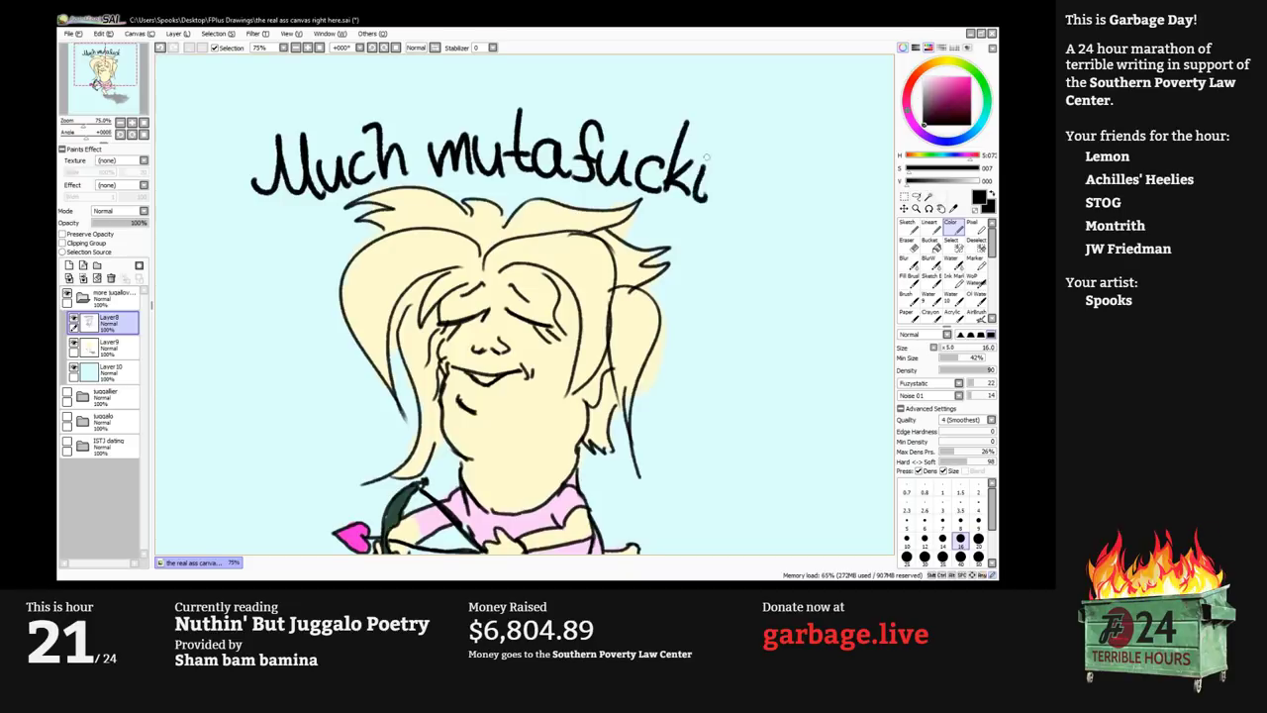
{"action": "left_click_drag", "start_coordinate": [709, 150], "coordinate": [732, 205]}
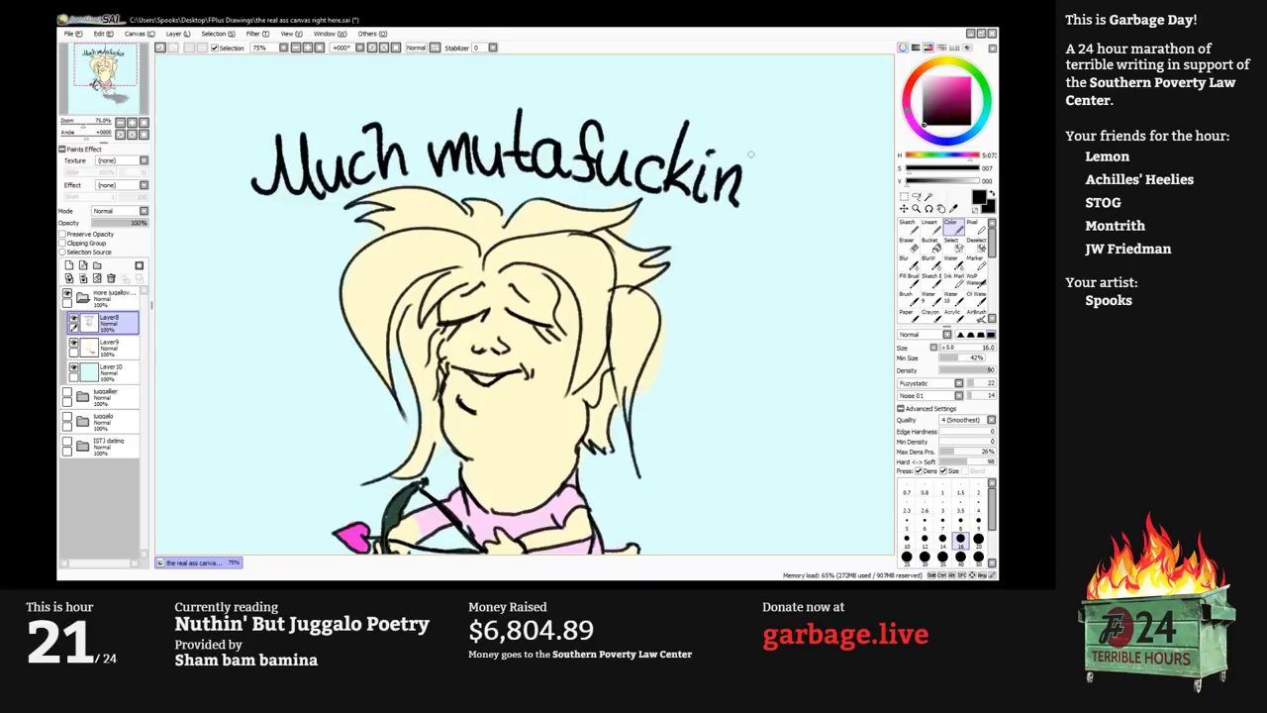
{"action": "left_click_drag", "start_coordinate": [753, 152], "coordinate": [749, 166]}
Hand-letter "clown love" in black beneath the figure's feet, running across the gray shadow.
{"action": "left_click_drag", "start_coordinate": [436, 287], "coordinate": [471, 214]}
{"action": "scroll", "coordinate": [471, 214], "scroll_direction": "down", "scroll_amount": 1}
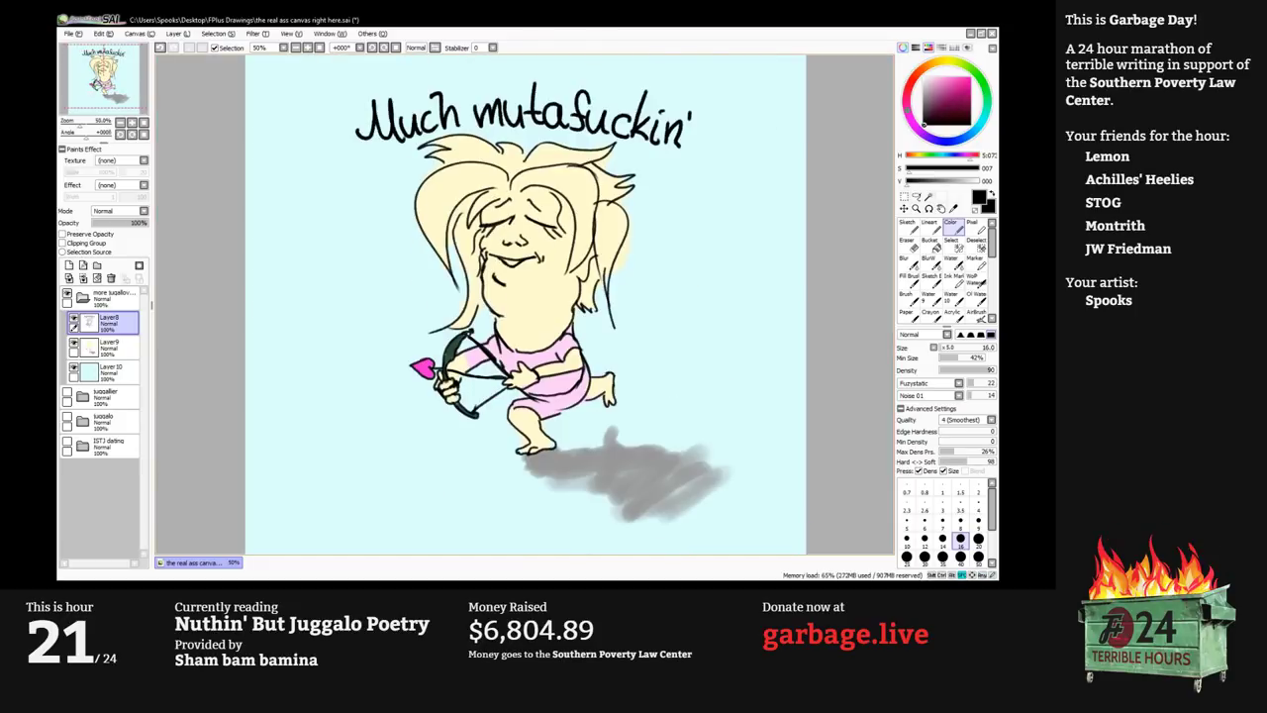
{"action": "mouse_move", "coordinate": [444, 445]}
{"action": "left_mouse_down"}
{"action": "mouse_move", "coordinate": [457, 338]}
{"action": "mouse_move", "coordinate": [436, 341]}
{"action": "mouse_move", "coordinate": [417, 368]}
{"action": "mouse_move", "coordinate": [450, 388]}
{"action": "left_mouse_up"}
{"action": "scroll", "coordinate": [461, 354], "scroll_direction": "up", "scroll_amount": 2}
{"action": "mouse_move", "coordinate": [451, 317]}
{"action": "left_mouse_down"}
{"action": "mouse_move", "coordinate": [480, 368]}
{"action": "mouse_move", "coordinate": [492, 349]}
{"action": "mouse_move", "coordinate": [515, 360]}
{"action": "mouse_move", "coordinate": [554, 346]}
{"action": "mouse_move", "coordinate": [604, 386]}
{"action": "left_mouse_up"}
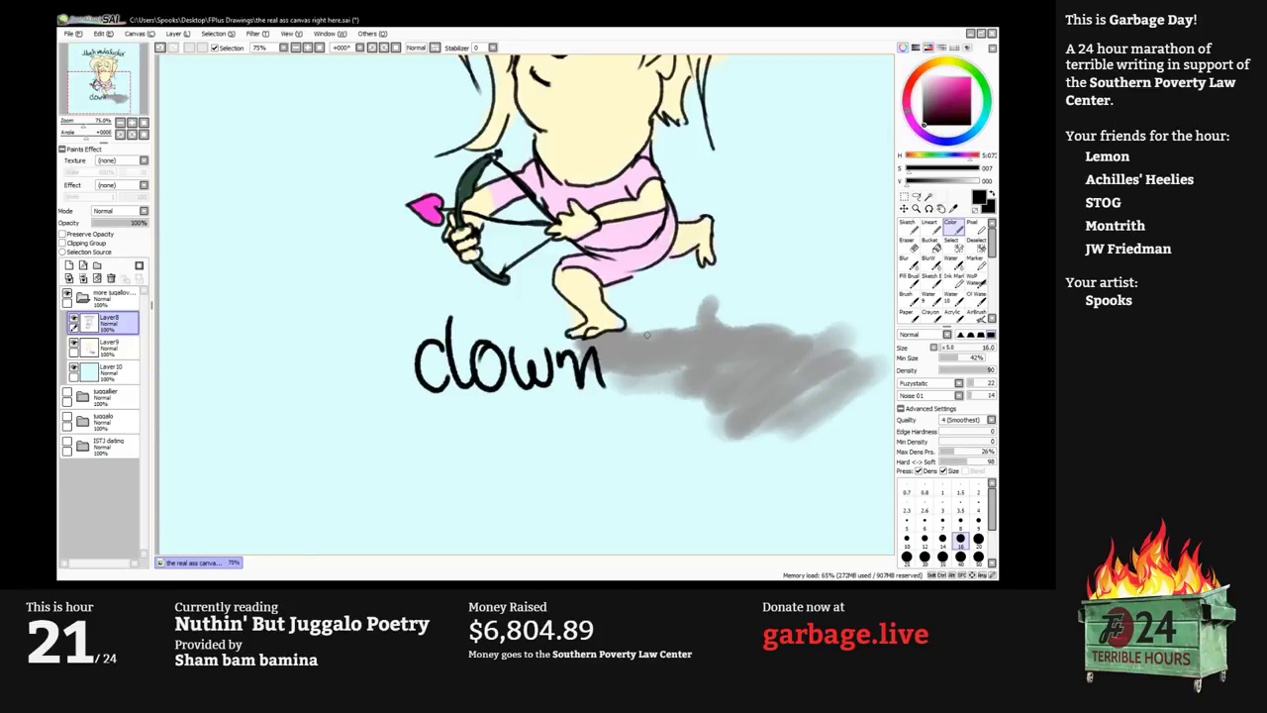
{"action": "left_click_drag", "start_coordinate": [645, 315], "coordinate": [649, 386]}
{"action": "mouse_move", "coordinate": [683, 334]}
{"action": "left_mouse_down"}
{"action": "mouse_move", "coordinate": [667, 372]}
{"action": "mouse_move", "coordinate": [703, 358]}
{"action": "mouse_move", "coordinate": [701, 339]}
{"action": "mouse_move", "coordinate": [750, 346]}
{"action": "mouse_move", "coordinate": [764, 372]}
{"action": "left_mouse_up"}
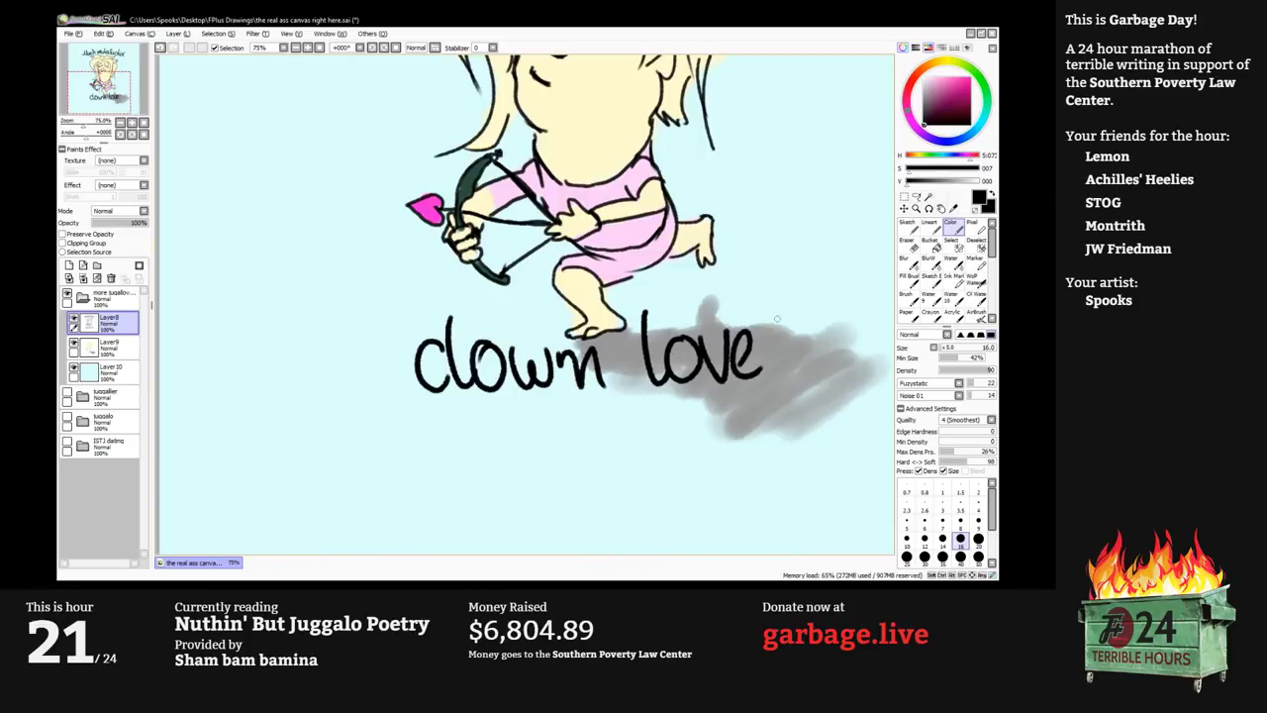
Add two exclamation marks with dots at the end of the lower caption.
{"action": "left_click_drag", "start_coordinate": [786, 289], "coordinate": [777, 343]}
{"action": "mouse_move", "coordinate": [783, 285]}
{"action": "left_mouse_down"}
{"action": "mouse_move", "coordinate": [780, 315]}
{"action": "mouse_move", "coordinate": [815, 336]}
{"action": "left_mouse_up"}
{"action": "left_click", "coordinate": [781, 365]}
{"action": "left_click_drag", "start_coordinate": [822, 288], "coordinate": [816, 332]}
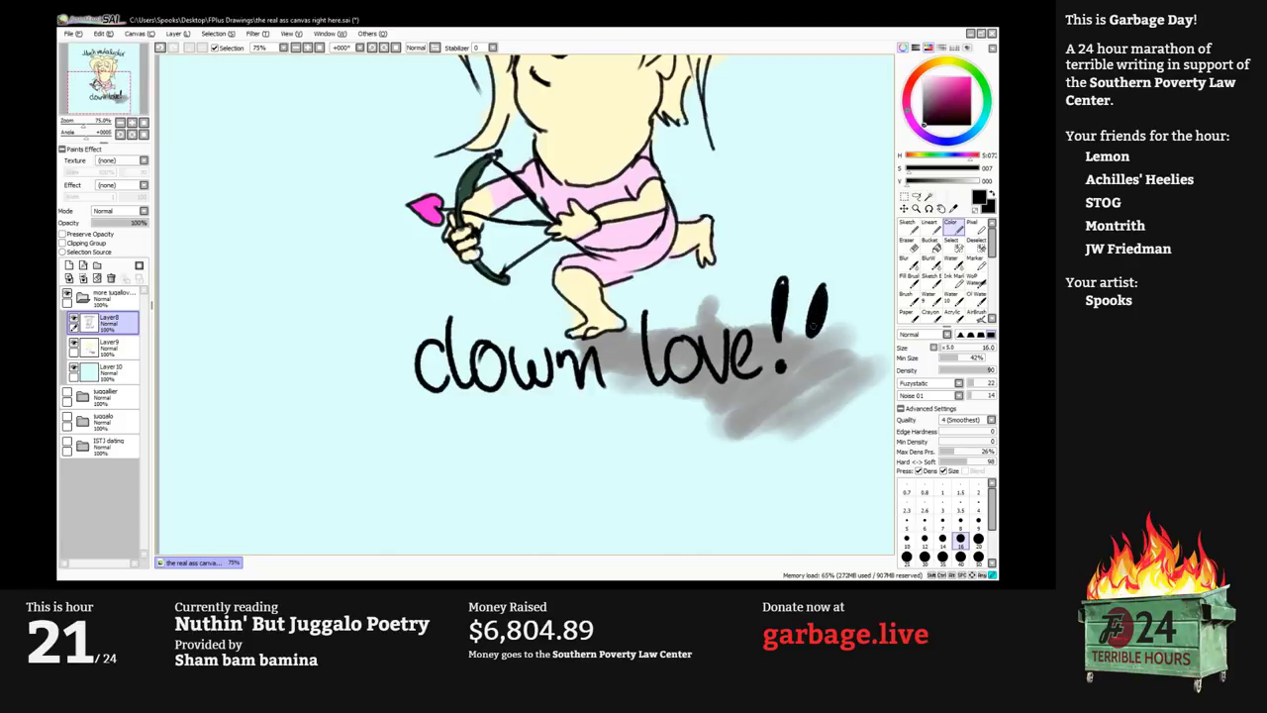
{"action": "left_click", "coordinate": [800, 363]}
On Layer9, choose white and paint over the face with the brush at size 100.
{"action": "scroll", "coordinate": [688, 356], "scroll_direction": "down", "scroll_amount": 1}
{"action": "scroll", "coordinate": [601, 254], "scroll_direction": "down", "scroll_amount": 1}
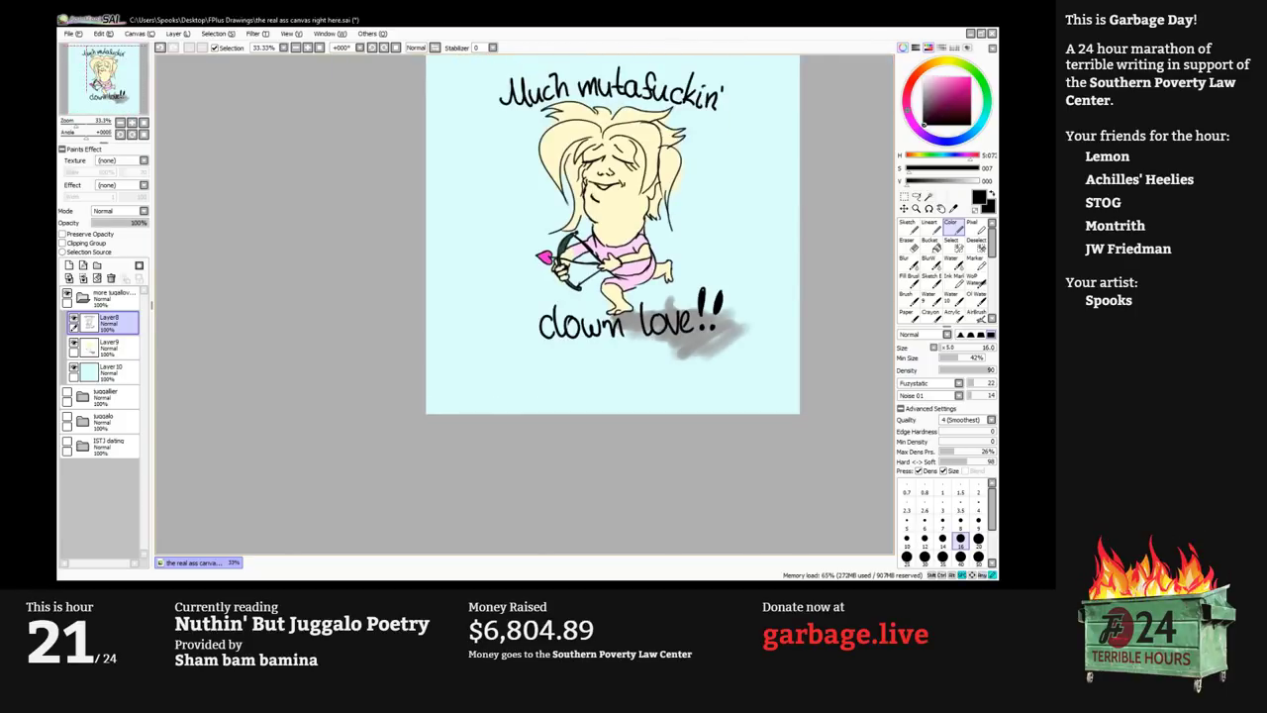
{"action": "scroll", "coordinate": [560, 306], "scroll_direction": "up", "scroll_amount": 1}
{"action": "left_click_drag", "start_coordinate": [602, 254], "coordinate": [534, 345]}
{"action": "left_click", "coordinate": [104, 346]}
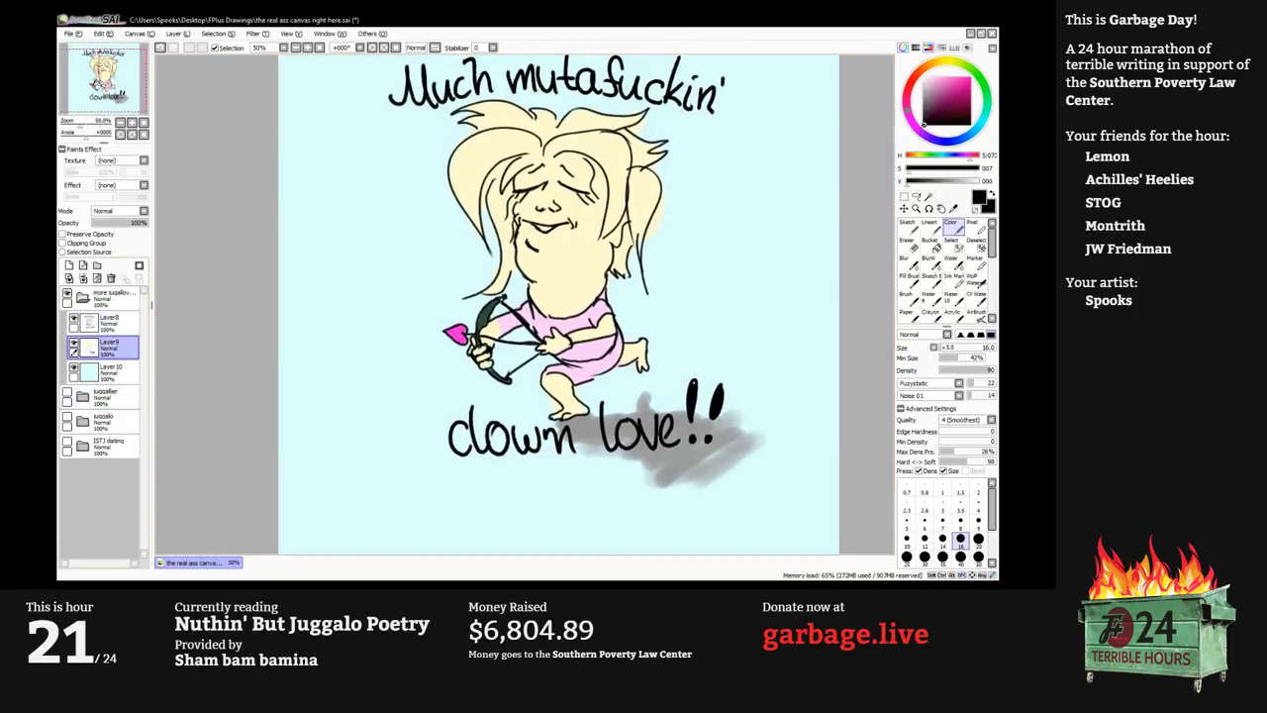
{"action": "left_click", "coordinate": [566, 243], "text": "alt"}
{"action": "scroll", "coordinate": [577, 229], "scroll_direction": "up", "scroll_amount": 2}
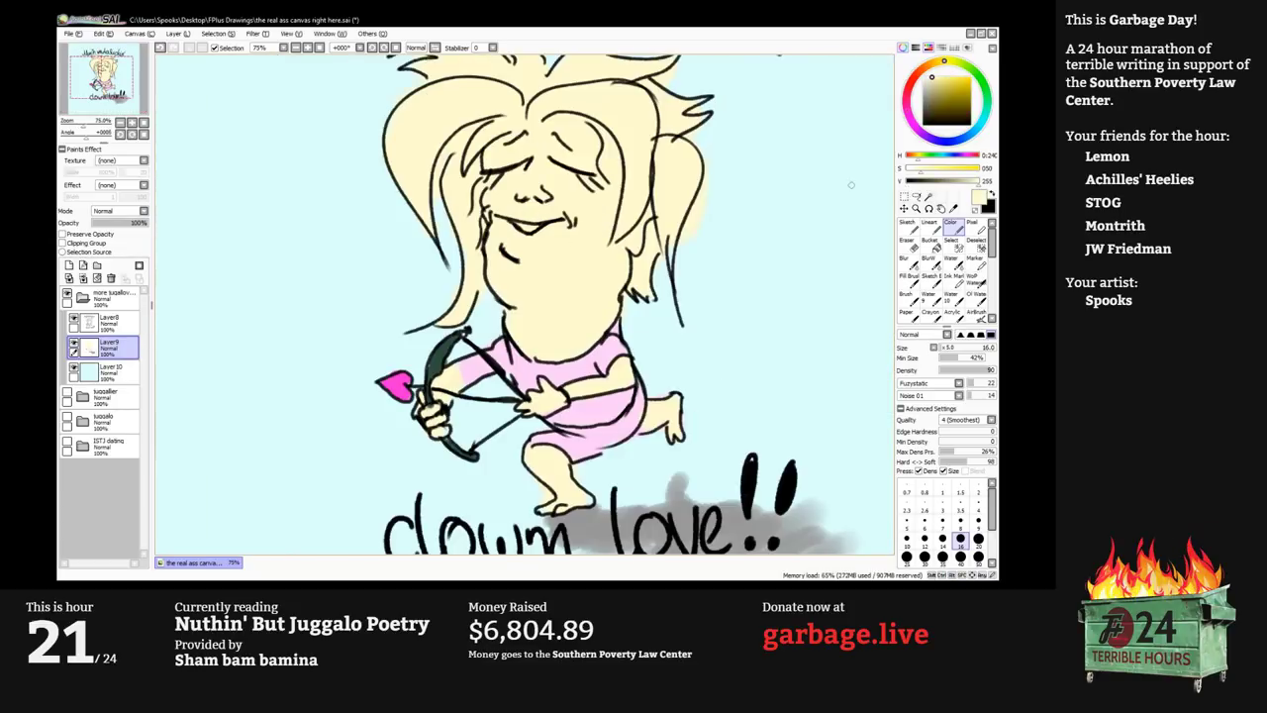
{"action": "left_click", "coordinate": [924, 77]}
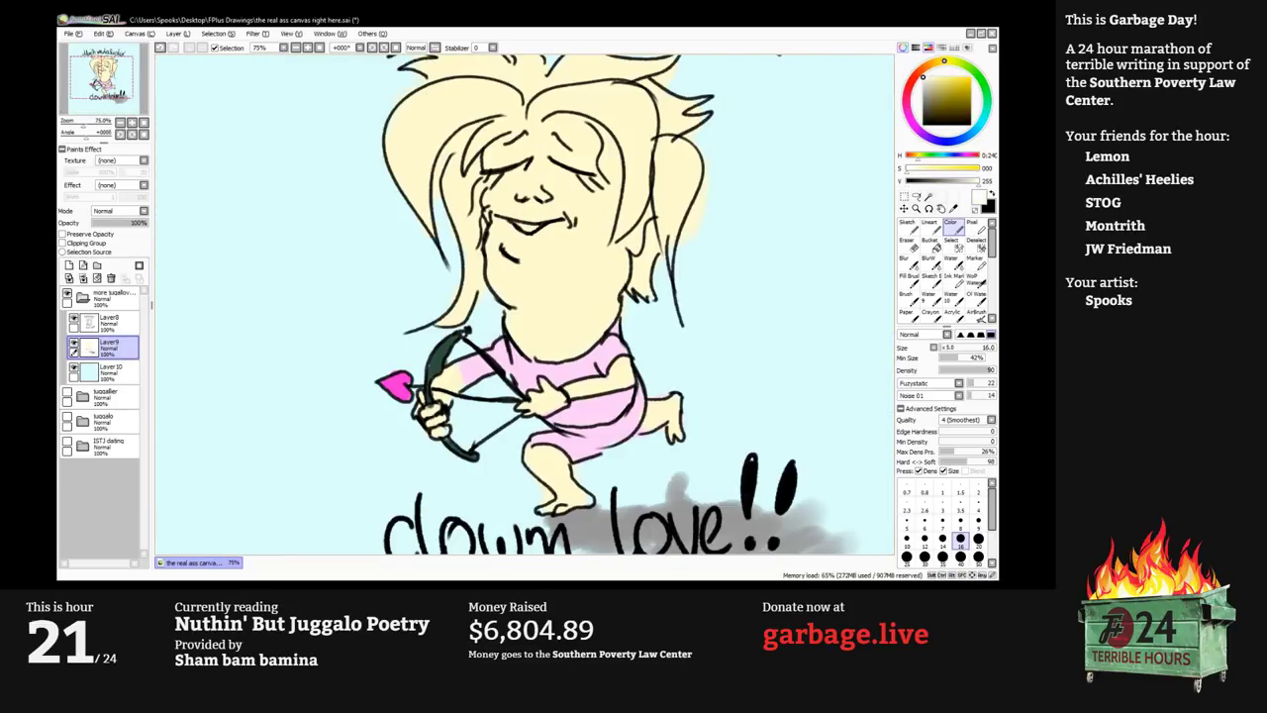
{"action": "key", "text": "bracketright"}
{"action": "key", "text": "bracketright"}
{"action": "key", "text": "bracketright"}
{"action": "key", "text": "bracketright"}
{"action": "key", "text": "bracketright"}
{"action": "key", "text": "bracketright"}
{"action": "key", "text": "bracketright"}
{"action": "key", "text": "bracketright"}
{"action": "key", "text": "bracketright"}
{"action": "key", "text": "bracketright"}
{"action": "mouse_move", "coordinate": [507, 271]}
{"action": "left_mouse_down"}
{"action": "mouse_move", "coordinate": [549, 268]}
{"action": "mouse_move", "coordinate": [550, 254]}
{"action": "mouse_move", "coordinate": [540, 275]}
{"action": "mouse_move", "coordinate": [592, 158]}
{"action": "mouse_move", "coordinate": [588, 182]}
{"action": "mouse_move", "coordinate": [605, 185]}
{"action": "mouse_move", "coordinate": [566, 136]}
{"action": "mouse_move", "coordinate": [556, 177]}
{"action": "mouse_move", "coordinate": [556, 148]}
{"action": "mouse_move", "coordinate": [522, 225]}
{"action": "mouse_move", "coordinate": [503, 233]}
{"action": "mouse_move", "coordinate": [498, 151]}
{"action": "left_mouse_up"}
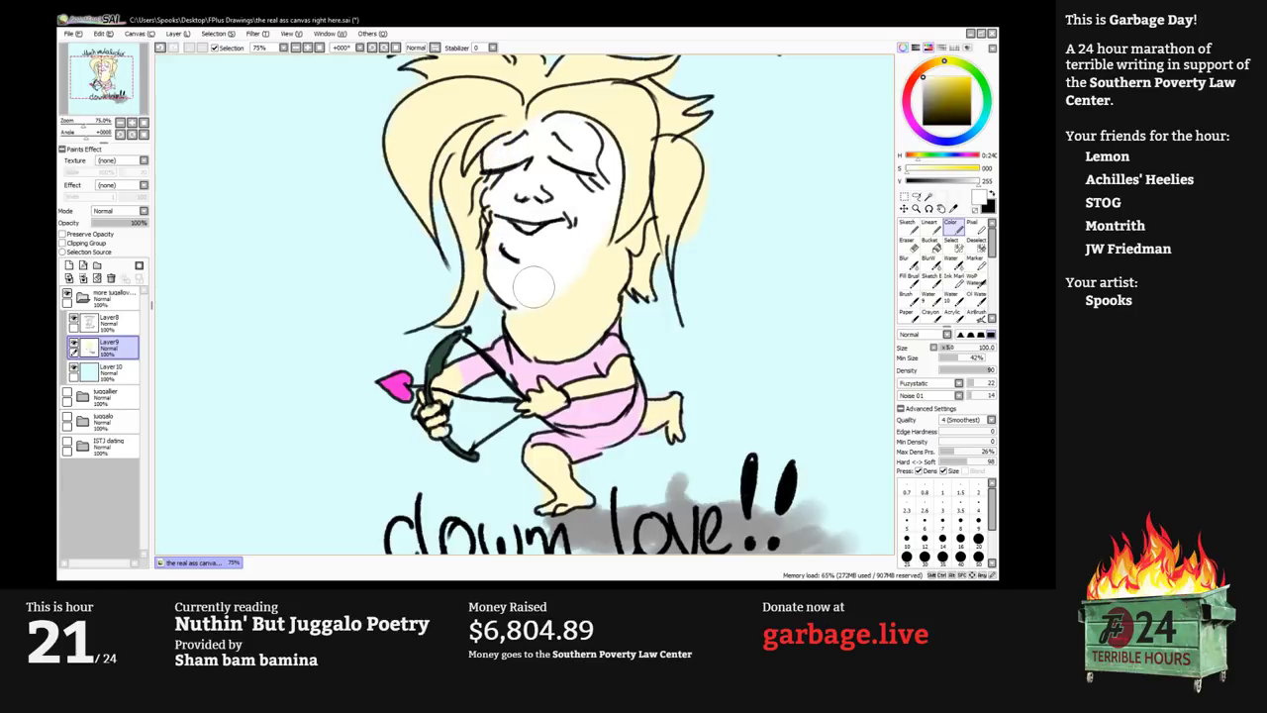
Lower the brush density to 30, enlarge the brush to size 160, and softly blend white over the chin and neck.
{"action": "key", "text": "3"}
{"action": "key", "text": "]"}
{"action": "key", "text": "]"}
{"action": "mouse_move", "coordinate": [536, 301]}
{"action": "left_mouse_down"}
{"action": "mouse_move", "coordinate": [582, 256]}
{"action": "mouse_move", "coordinate": [559, 282]}
{"action": "mouse_move", "coordinate": [568, 323]}
{"action": "mouse_move", "coordinate": [607, 276]}
{"action": "mouse_move", "coordinate": [607, 245]}
{"action": "left_mouse_up"}
Sample the hair's pale yellow, set the brush to density 90 and size 35, and touch up the hand gripping the bow.
{"action": "left_click", "coordinate": [479, 243], "text": "alt"}
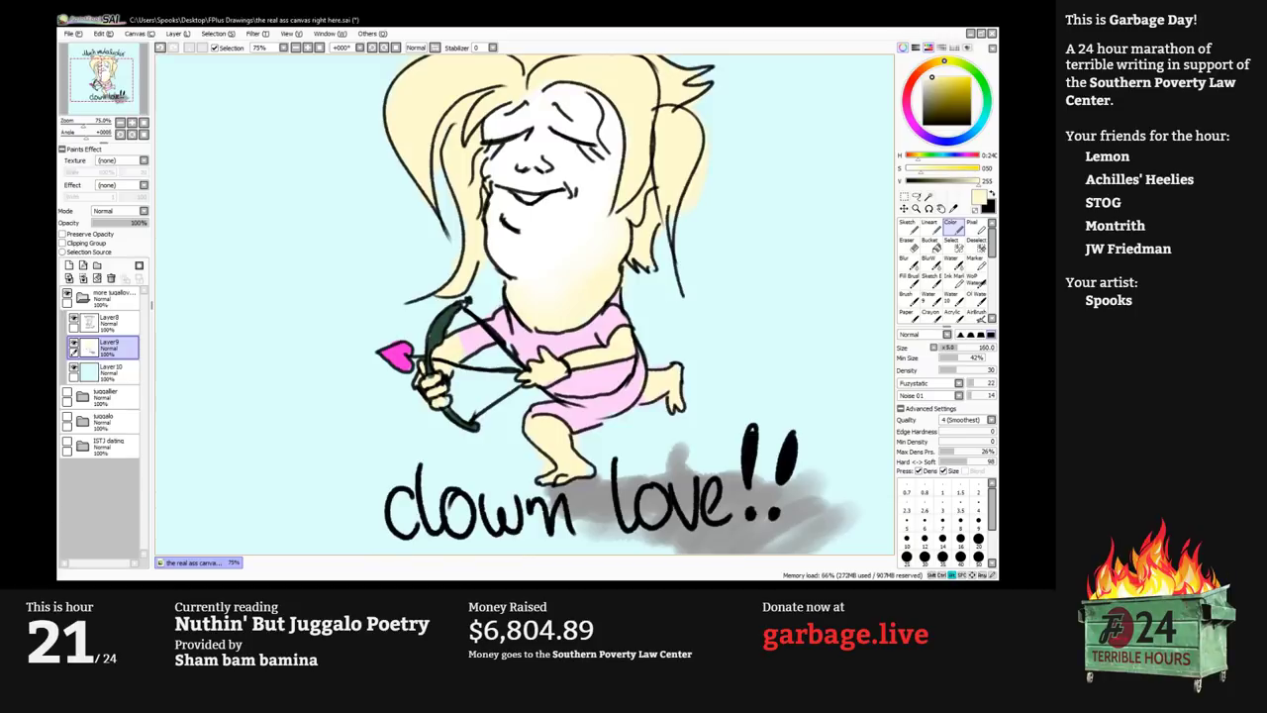
{"action": "key", "text": "9"}
{"action": "key", "text": "bracketleft"}
{"action": "key", "text": "bracketleft"}
{"action": "key", "text": "bracketleft"}
{"action": "key", "text": "bracketleft"}
{"action": "key", "text": "bracketleft"}
{"action": "key", "text": "bracketleft"}
{"action": "key", "text": "bracketleft"}
{"action": "key", "text": "bracketleft"}
{"action": "left_click_drag", "start_coordinate": [442, 401], "coordinate": [433, 381]}
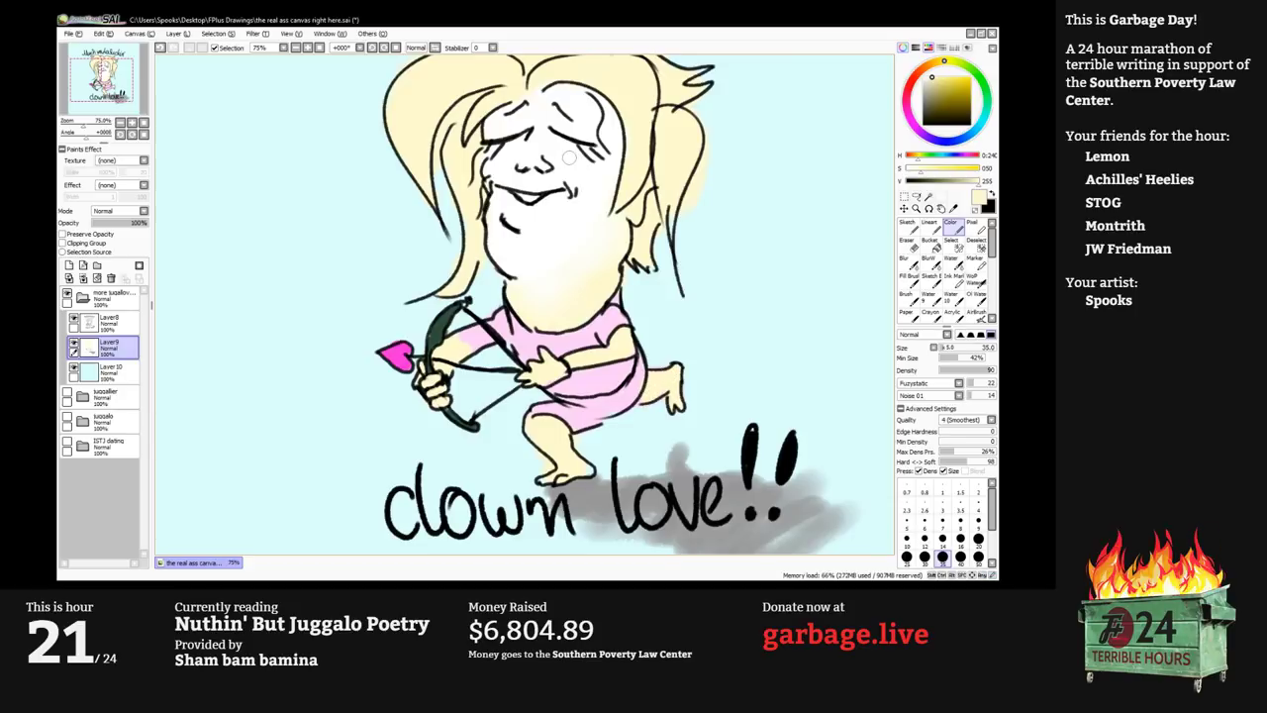
Choose a muted reddish brown, set the brush size to 20, and fill in the inside of the open mouth.
{"action": "left_click", "coordinate": [399, 356], "text": "alt"}
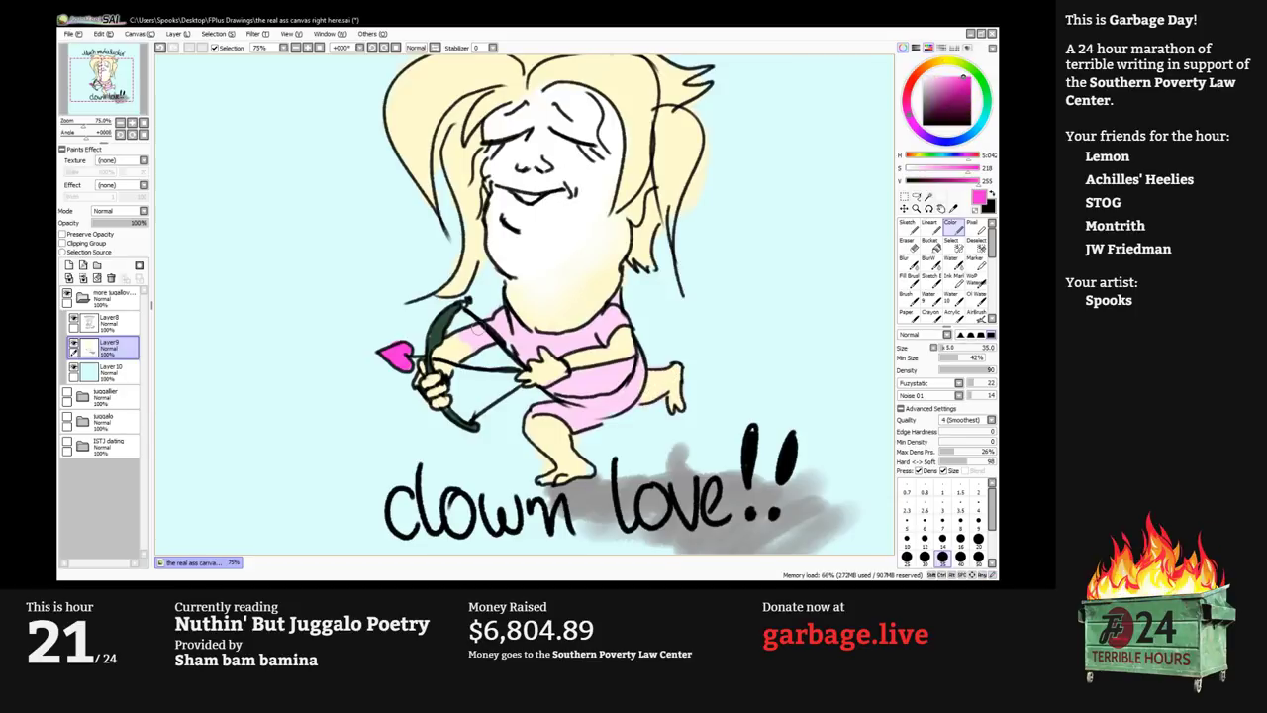
{"action": "left_click", "coordinate": [914, 77]}
{"action": "left_click", "coordinate": [936, 96]}
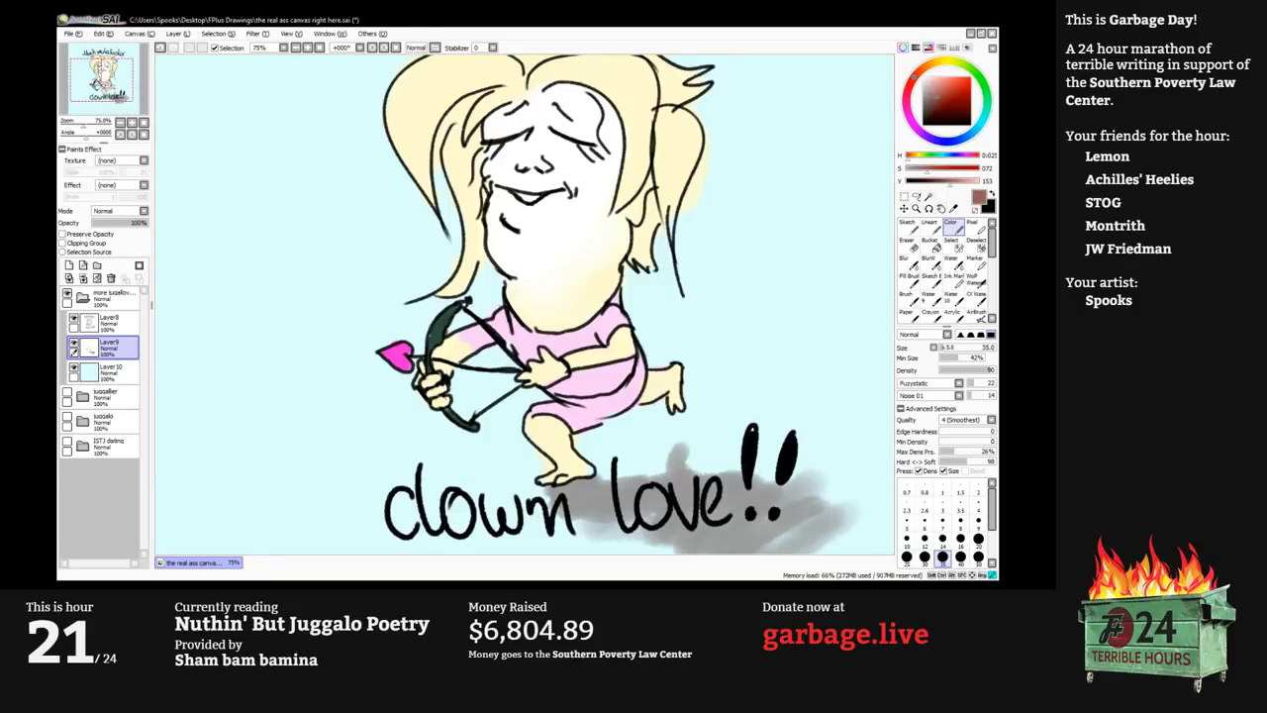
{"action": "scroll", "coordinate": [527, 182], "scroll_direction": "up", "scroll_amount": 1}
{"action": "key", "text": "["}
{"action": "key", "text": "["}
{"action": "key", "text": "["}
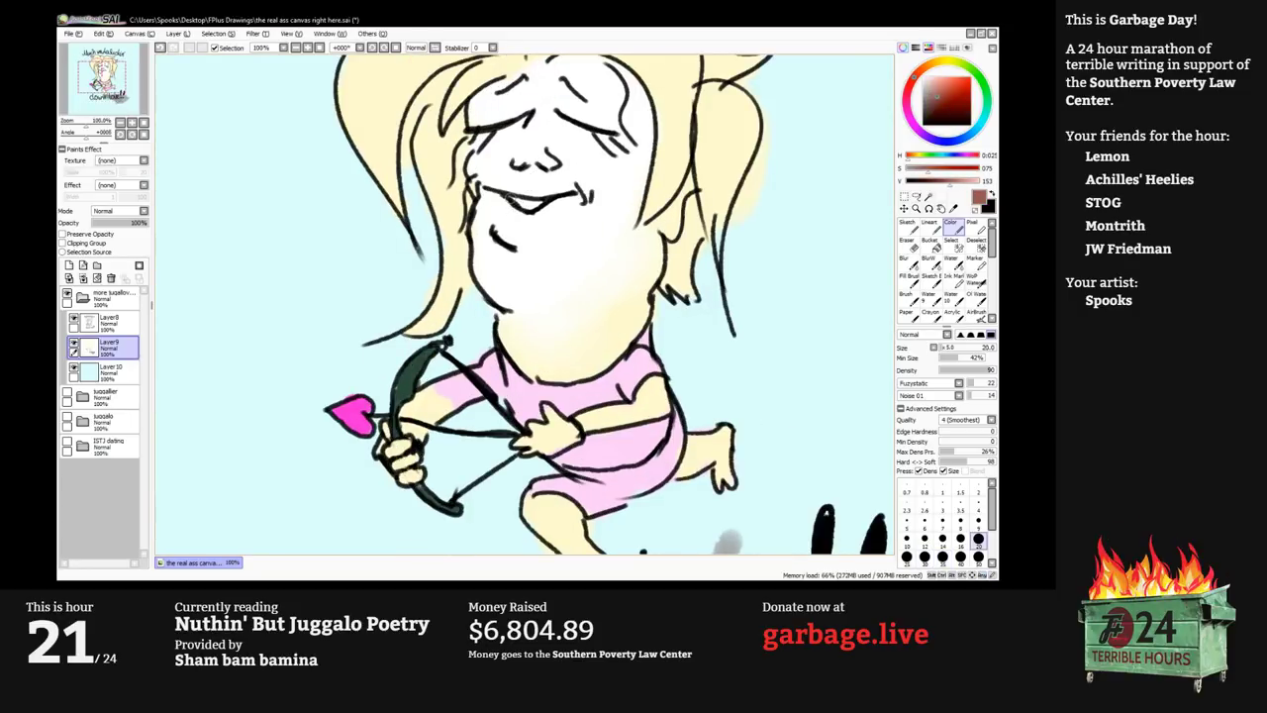
{"action": "mouse_move", "coordinate": [512, 198]}
{"action": "left_mouse_down"}
{"action": "mouse_move", "coordinate": [541, 205]}
{"action": "mouse_move", "coordinate": [549, 240]}
{"action": "left_mouse_up"}
{"action": "scroll", "coordinate": [573, 216], "scroll_direction": "down", "scroll_amount": 2}
{"action": "scroll", "coordinate": [543, 214], "scroll_direction": "up", "scroll_amount": 1}
Choose dark gray, set the brush size to 25, and paint clown markings above both eyes.
{"action": "left_click", "coordinate": [534, 208], "text": "alt"}
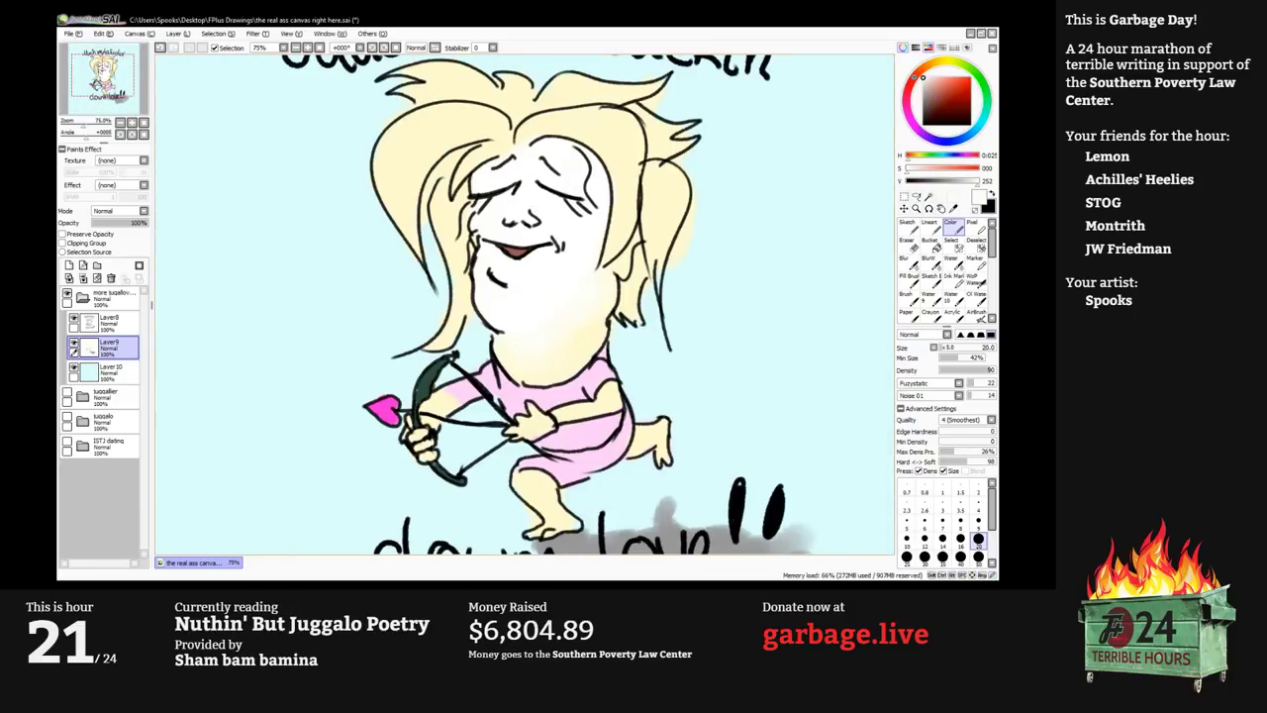
{"action": "left_click", "coordinate": [923, 102]}
{"action": "left_click_drag", "start_coordinate": [922, 102], "coordinate": [923, 105]}
{"action": "key", "text": "bracketright"}
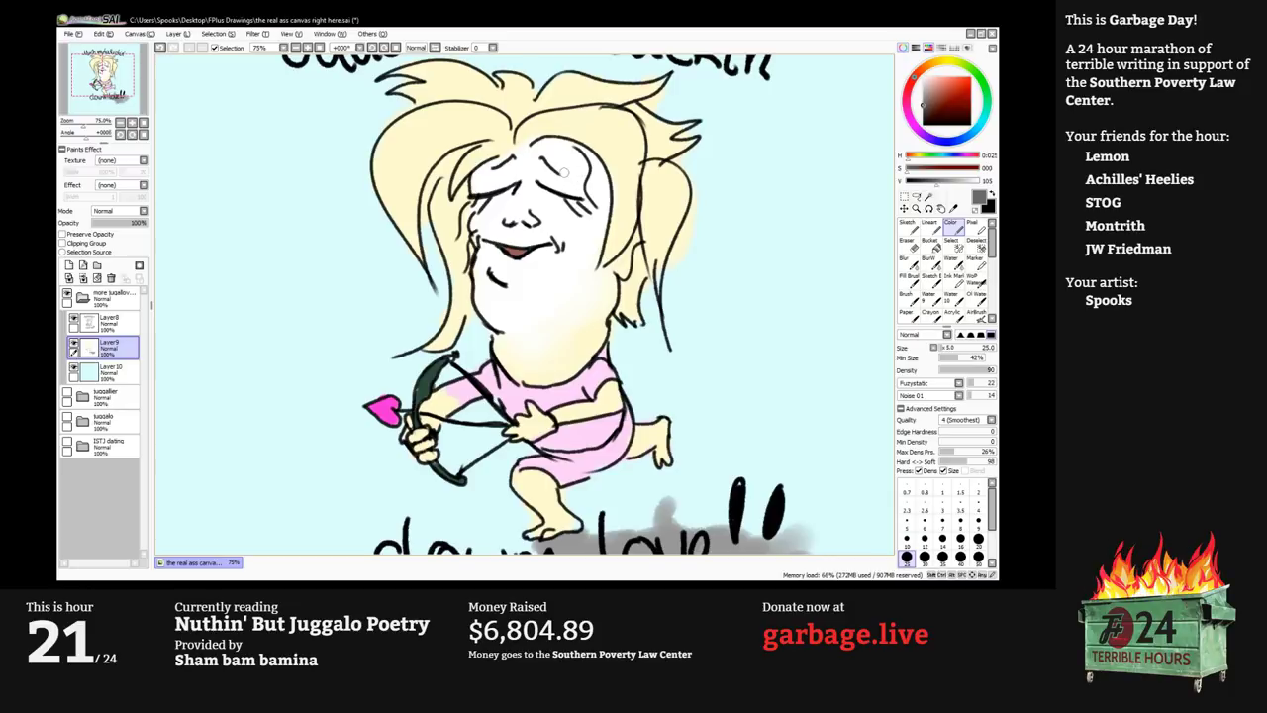
{"action": "mouse_move", "coordinate": [565, 182]}
{"action": "left_mouse_down"}
{"action": "mouse_move", "coordinate": [553, 151]}
{"action": "mouse_move", "coordinate": [562, 182]}
{"action": "mouse_move", "coordinate": [497, 184]}
{"action": "mouse_move", "coordinate": [490, 160]}
{"action": "mouse_move", "coordinate": [491, 175]}
{"action": "left_mouse_up"}
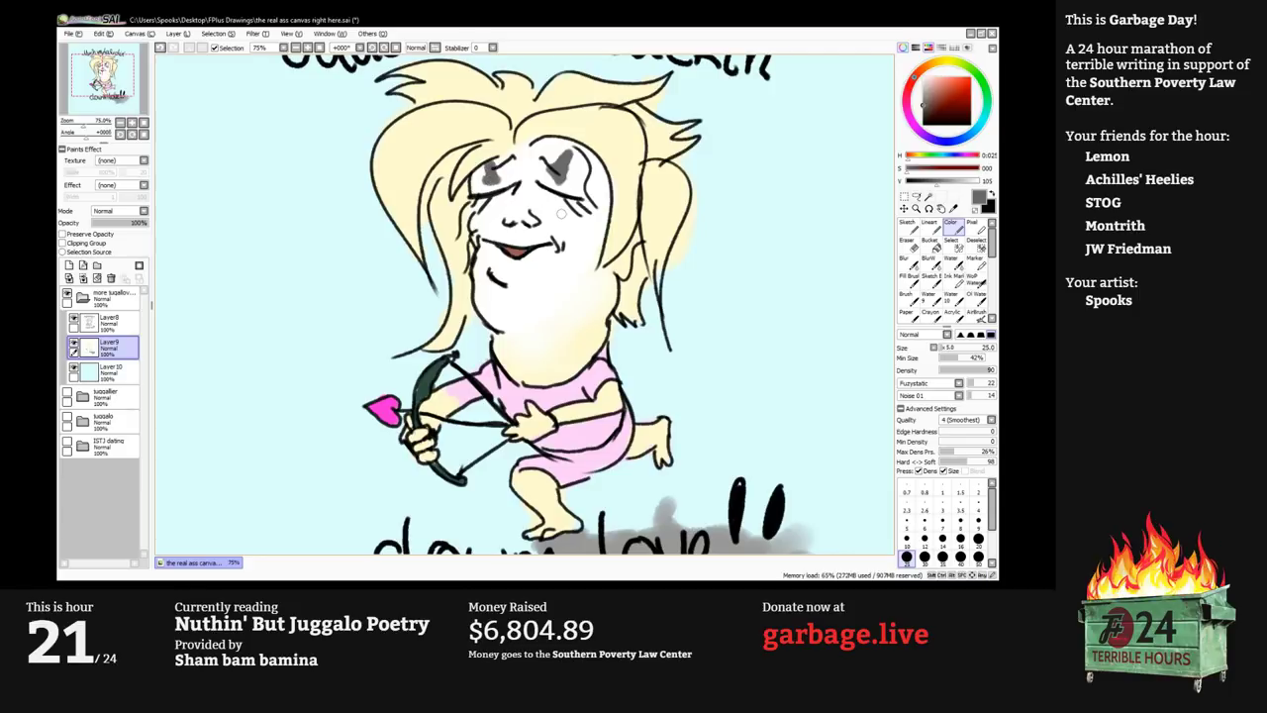
Reduce the brush size and paint dark gray clown marks beneath both eyes.
{"action": "key", "text": "bracketleft"}
{"action": "key", "text": "bracketleft"}
{"action": "key", "text": "bracketleft"}
{"action": "left_click_drag", "start_coordinate": [553, 203], "coordinate": [564, 221]}
{"action": "mouse_move", "coordinate": [485, 205]}
{"action": "left_mouse_down"}
{"action": "mouse_move", "coordinate": [496, 206]}
{"action": "mouse_move", "coordinate": [481, 223]}
{"action": "mouse_move", "coordinate": [505, 279]}
{"action": "mouse_move", "coordinate": [530, 275]}
{"action": "mouse_move", "coordinate": [540, 255]}
{"action": "mouse_move", "coordinate": [513, 269]}
{"action": "mouse_move", "coordinate": [485, 242]}
{"action": "mouse_move", "coordinate": [569, 243]}
{"action": "mouse_move", "coordinate": [576, 259]}
{"action": "mouse_move", "coordinate": [555, 252]}
{"action": "mouse_move", "coordinate": [555, 235]}
{"action": "left_mouse_up"}
Fill the area around the mouth and upper chin with dark gray, finishing the upper lip at brush size 14.
{"action": "key", "text": "bracketright"}
{"action": "key", "text": "bracketright"}
{"action": "key", "text": "bracketright"}
{"action": "key", "text": "bracketright"}
{"action": "key", "text": "bracketright"}
{"action": "key", "text": "bracketleft"}
{"action": "key", "text": "bracketleft"}
{"action": "key", "text": "bracketleft"}
{"action": "key", "text": "bracketleft"}
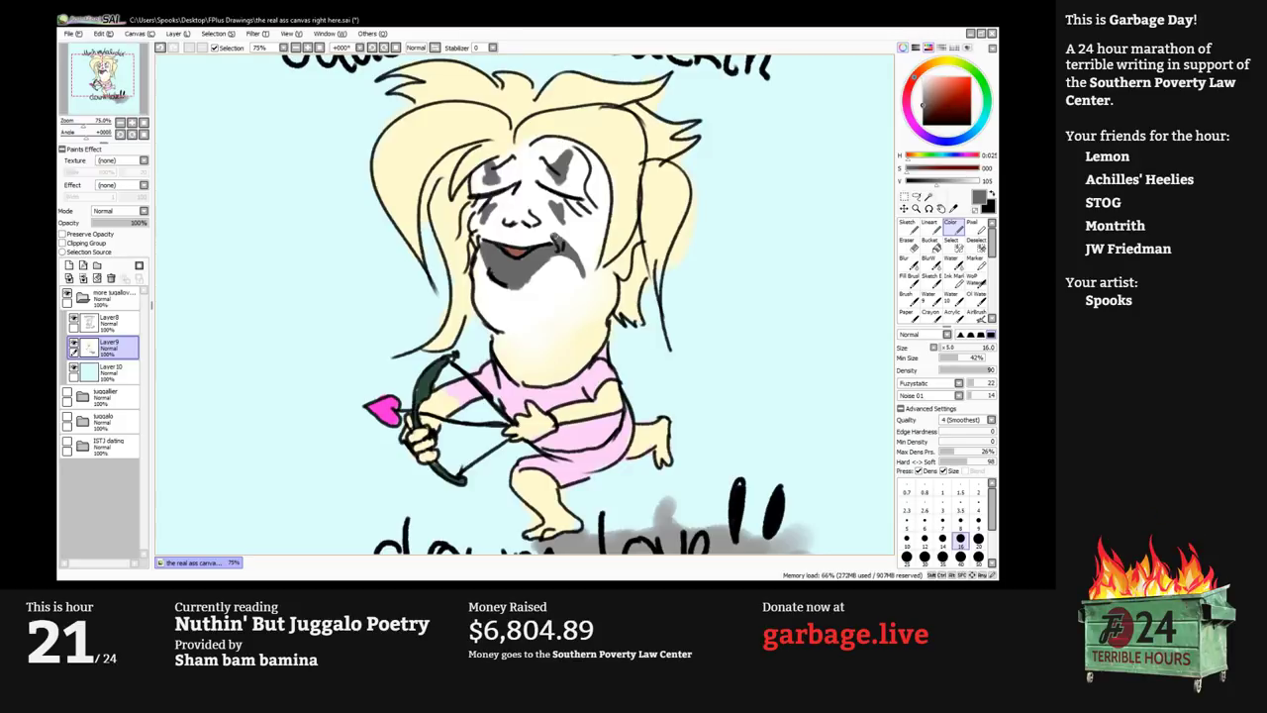
{"action": "key", "text": "bracketleft"}
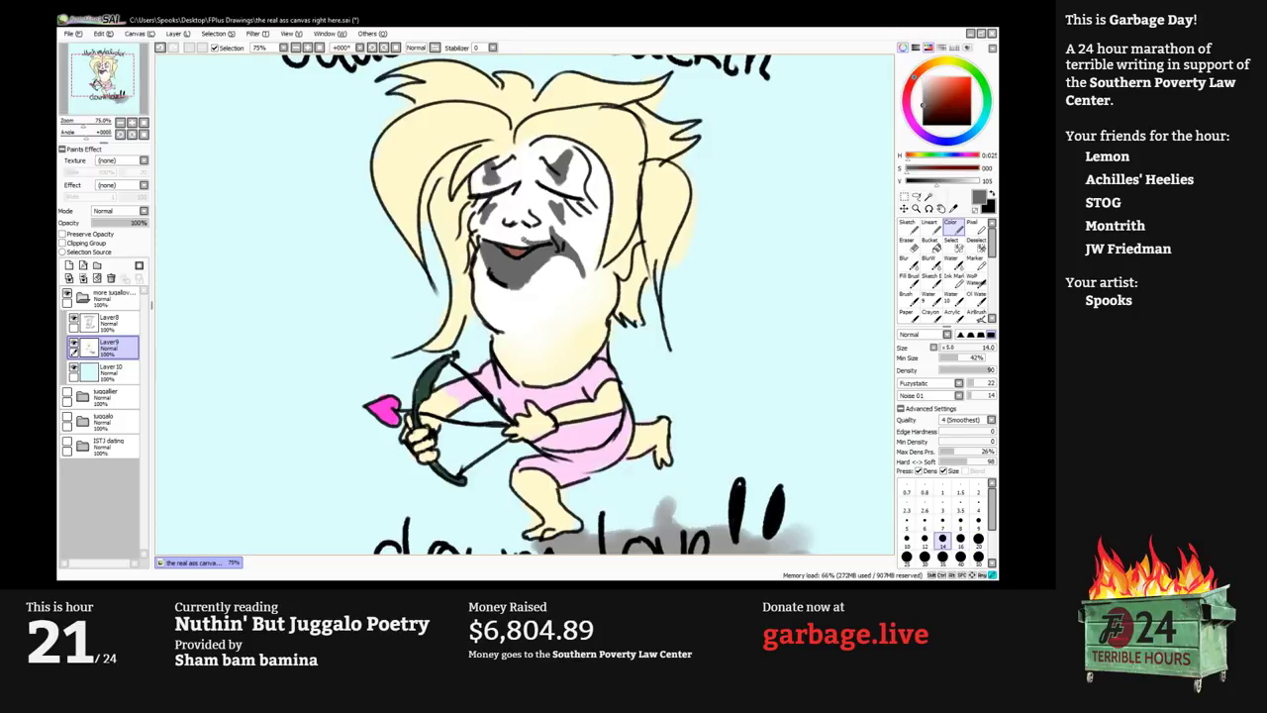
{"action": "left_click_drag", "start_coordinate": [503, 242], "coordinate": [529, 239]}
Extend the gray mouth paint at the corner of the lips and add a small gray patch on the lower chin.
{"action": "key", "text": "Tab"}
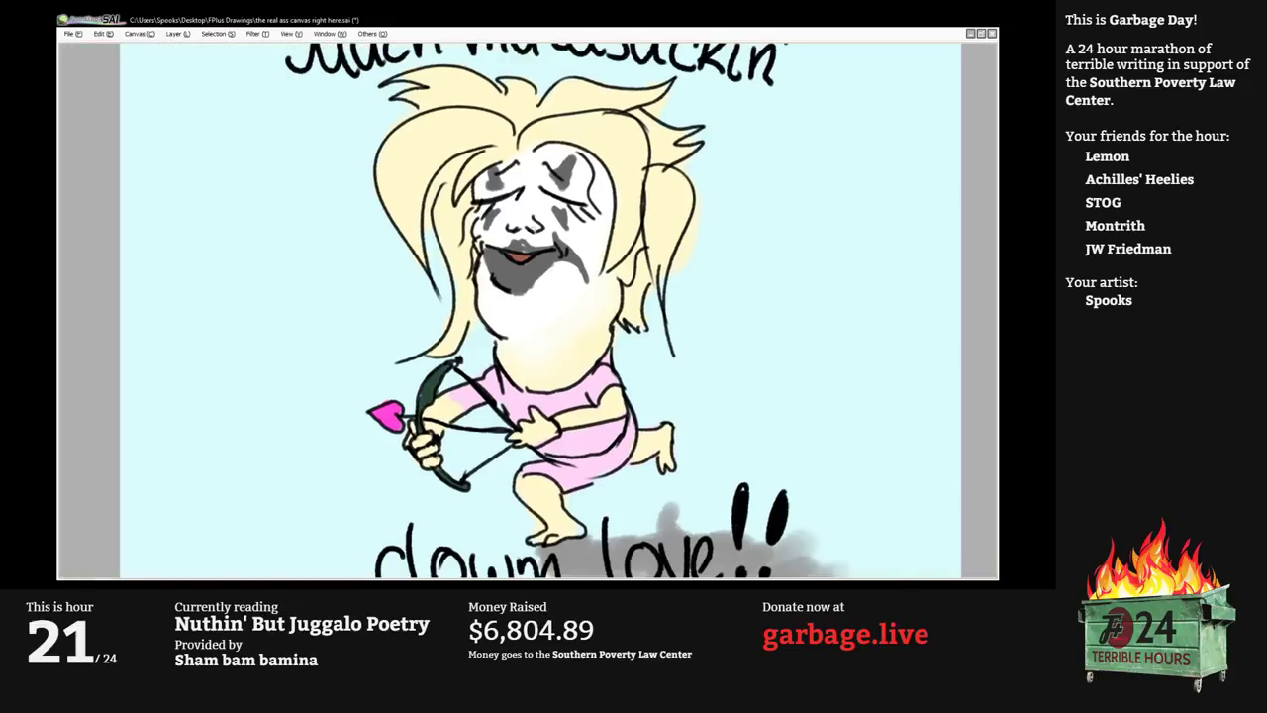
{"action": "scroll", "coordinate": [522, 243], "scroll_direction": "up", "scroll_amount": 2}
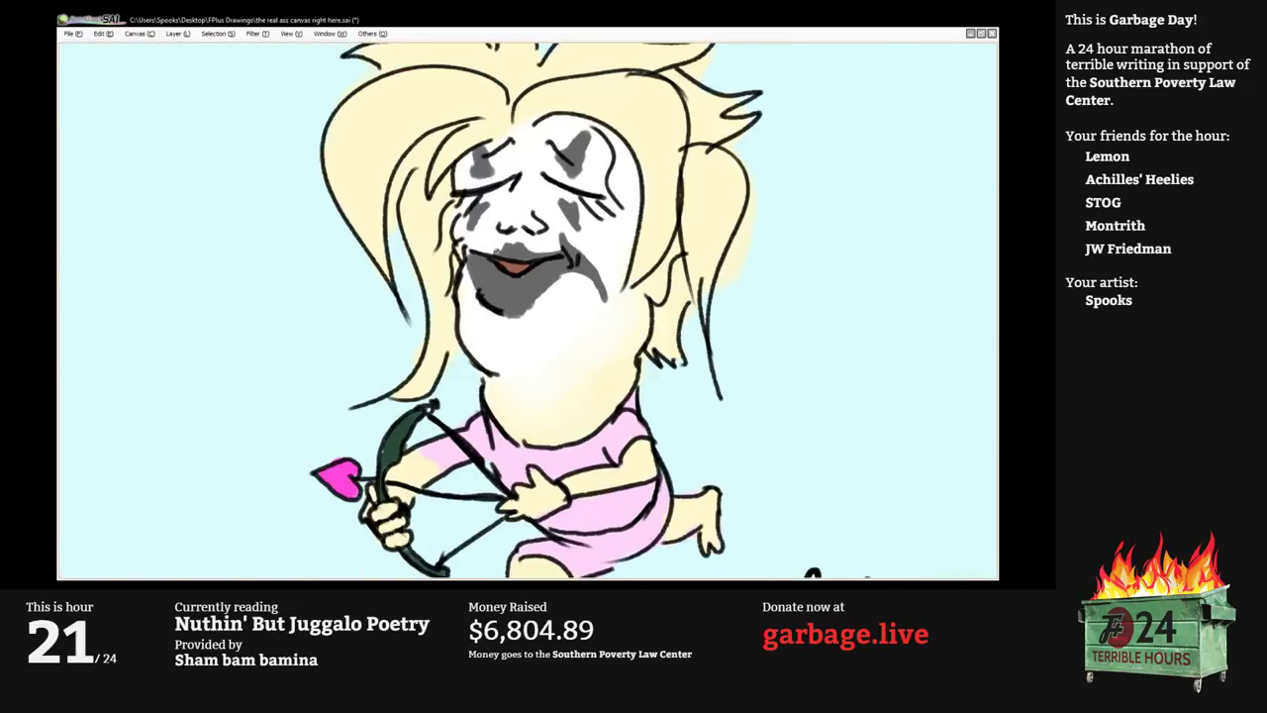
{"action": "mouse_move", "coordinate": [497, 251]}
{"action": "left_mouse_down"}
{"action": "mouse_move", "coordinate": [462, 251]}
{"action": "mouse_move", "coordinate": [470, 238]}
{"action": "left_mouse_up"}
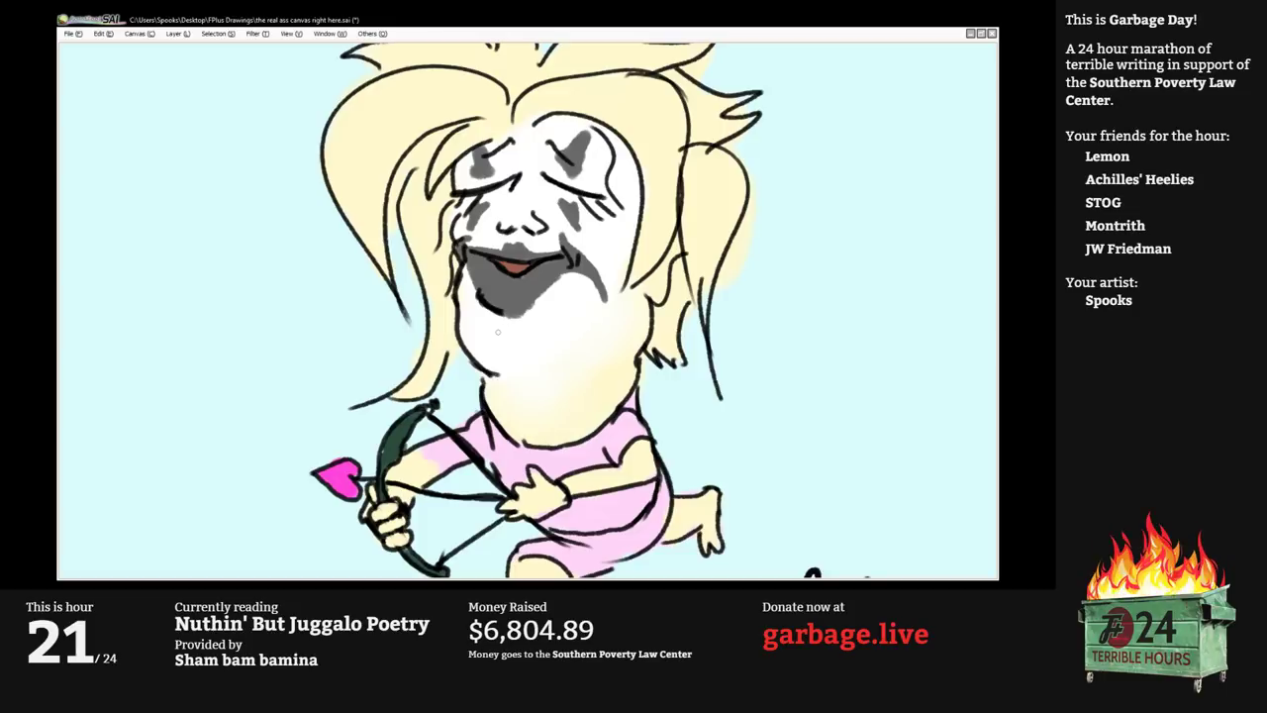
{"action": "mouse_move", "coordinate": [495, 341]}
{"action": "left_mouse_down"}
{"action": "mouse_move", "coordinate": [511, 356]}
{"action": "mouse_move", "coordinate": [499, 375]}
{"action": "left_mouse_up"}
{"action": "scroll", "coordinate": [517, 341], "scroll_direction": "down", "scroll_amount": 2}
{"action": "scroll", "coordinate": [517, 341], "scroll_direction": "up", "scroll_amount": 1}
{"action": "key", "text": "Tab"}
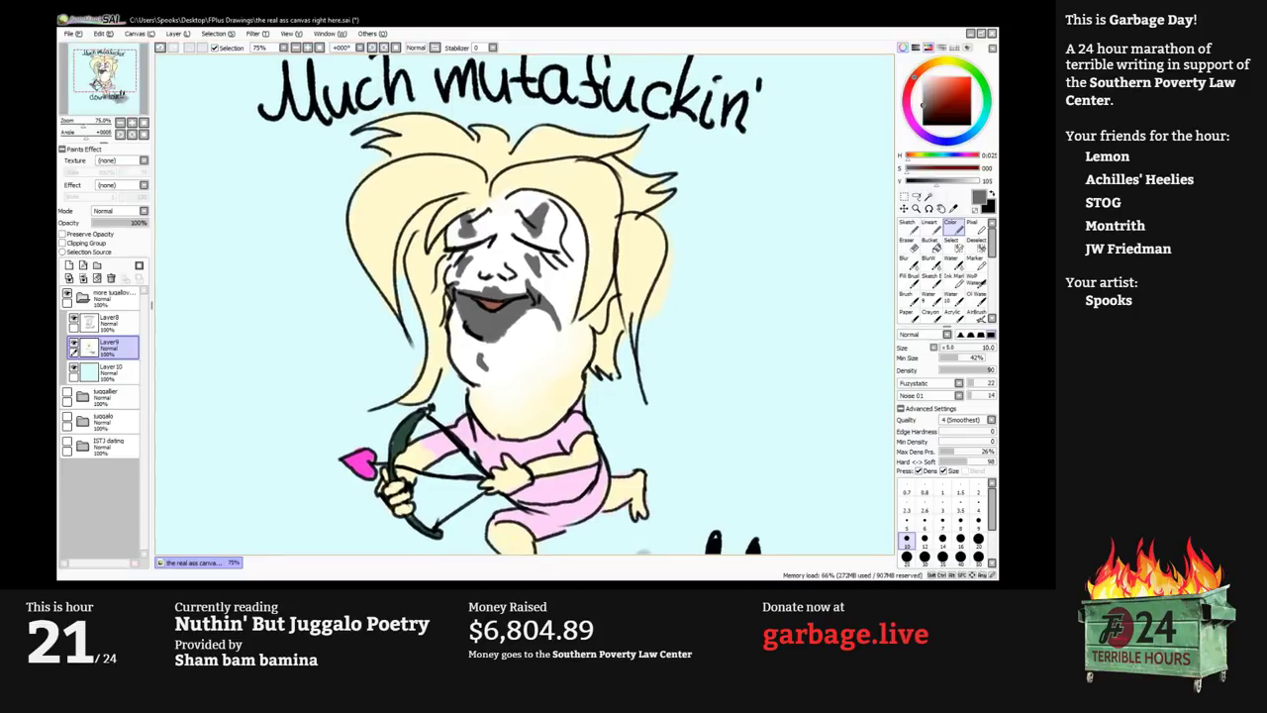
{"action": "left_click_drag", "start_coordinate": [525, 327], "coordinate": [491, 304]}
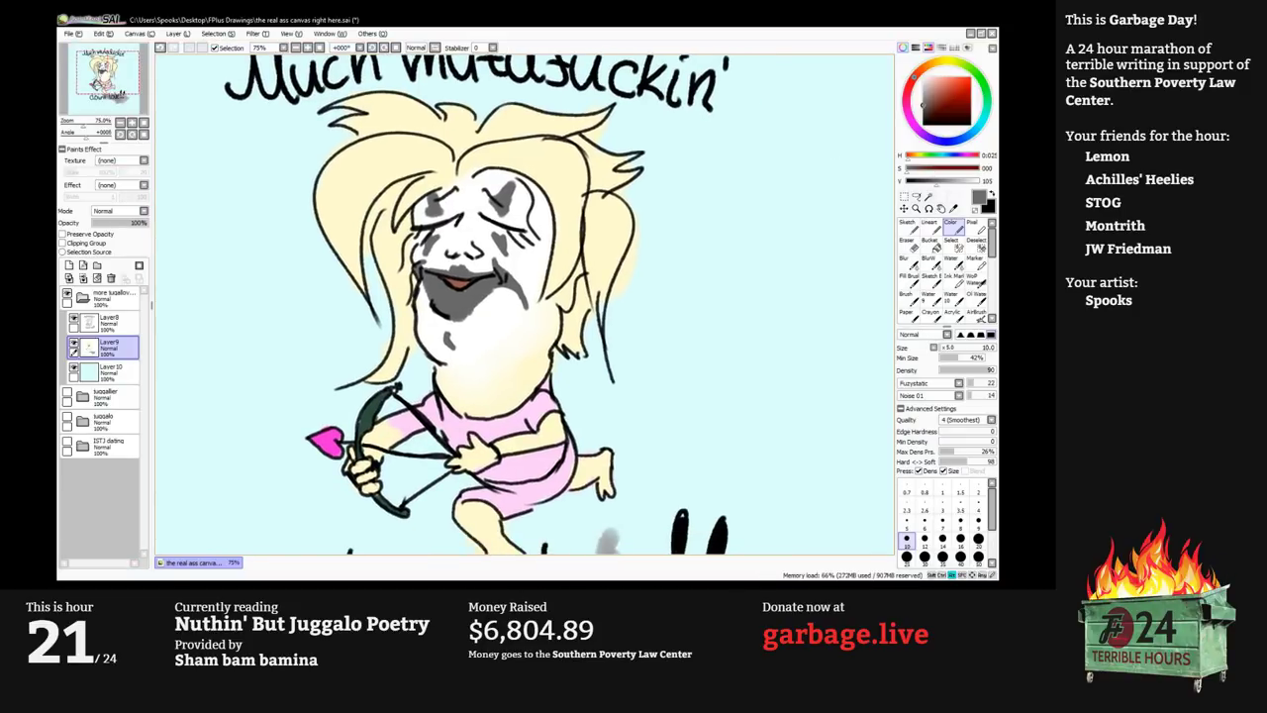
Choose a medium brown and paint over the blond hair sweeping across the top of the forehead.
{"action": "left_click", "coordinate": [612, 164], "text": "alt"}
{"action": "left_click", "coordinate": [928, 66]}
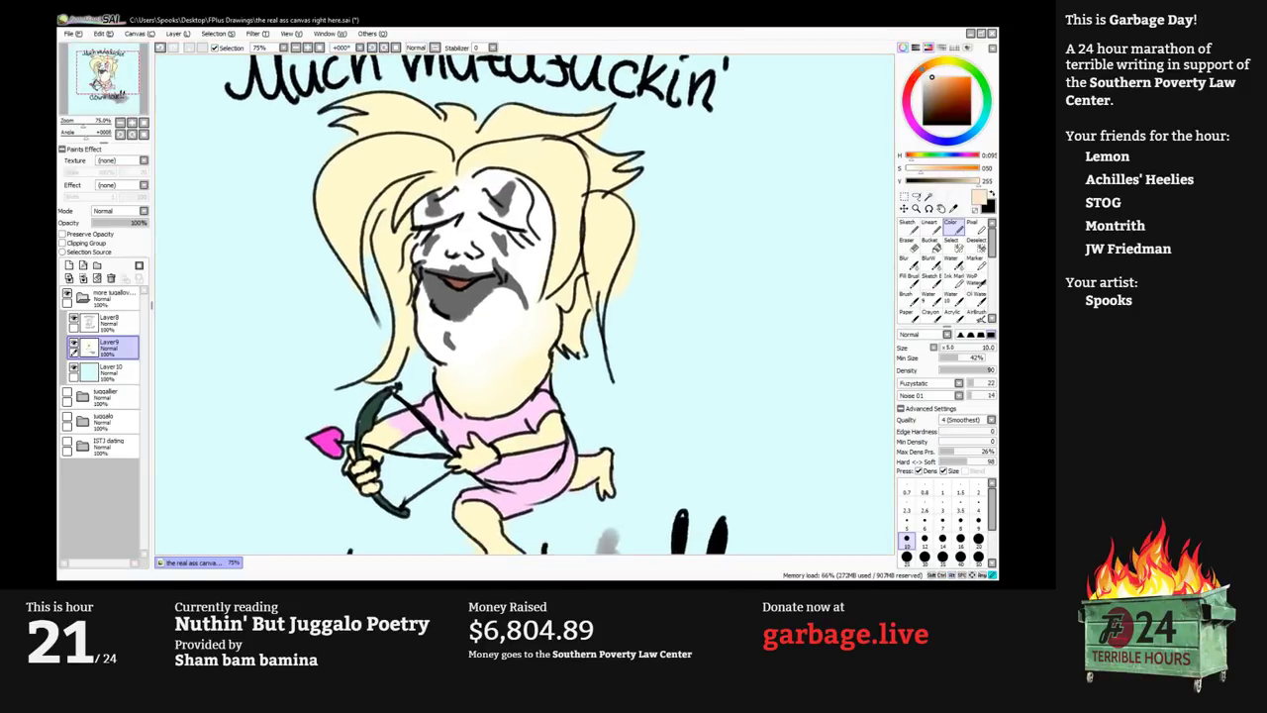
{"action": "left_click", "coordinate": [928, 94]}
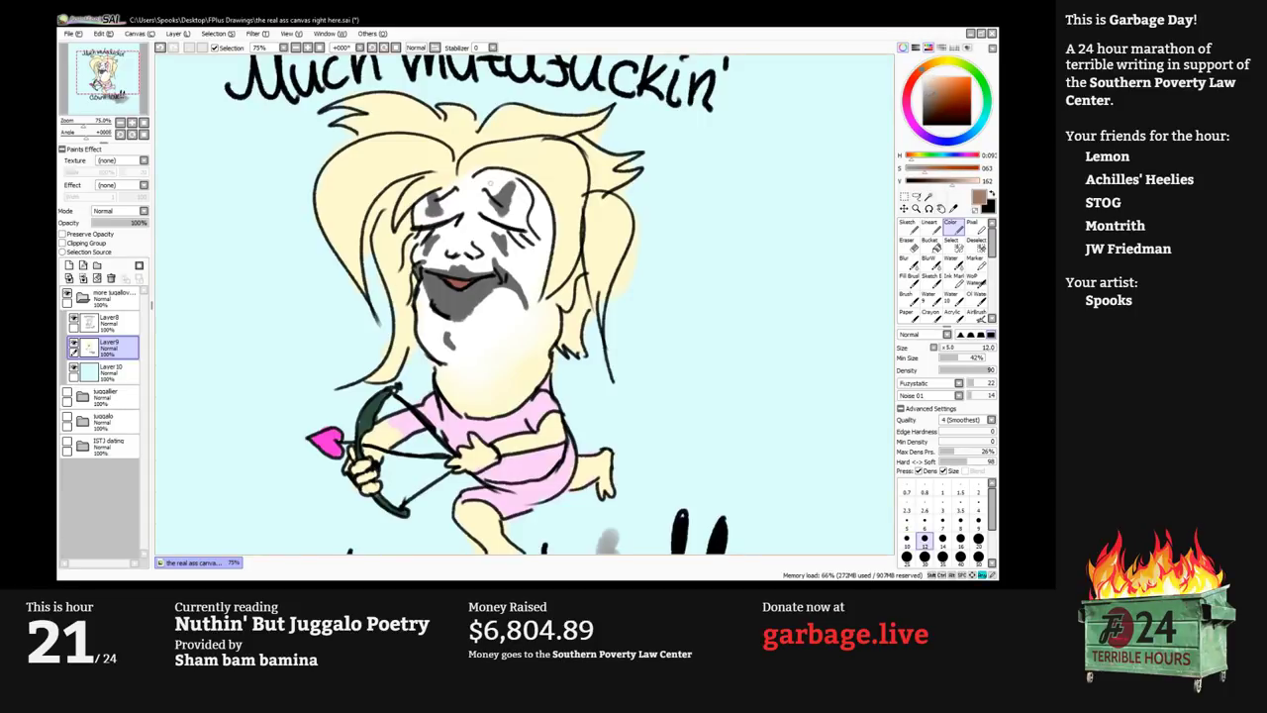
{"action": "left_click", "coordinate": [924, 556]}
{"action": "mouse_move", "coordinate": [467, 169]}
{"action": "left_mouse_down"}
{"action": "mouse_move", "coordinate": [536, 153]}
{"action": "mouse_move", "coordinate": [517, 144]}
{"action": "mouse_move", "coordinate": [571, 155]}
{"action": "mouse_move", "coordinate": [582, 200]}
{"action": "mouse_move", "coordinate": [501, 164]}
{"action": "mouse_move", "coordinate": [561, 192]}
{"action": "mouse_move", "coordinate": [526, 174]}
{"action": "mouse_move", "coordinate": [569, 226]}
{"action": "mouse_move", "coordinate": [566, 260]}
{"action": "left_mouse_up"}
Continue the brown down the hair beside the face to the ear, using brush sizes 50 and 30.
{"action": "key", "text": "bracketright"}
{"action": "key", "text": "bracketright"}
{"action": "key", "text": "bracketright"}
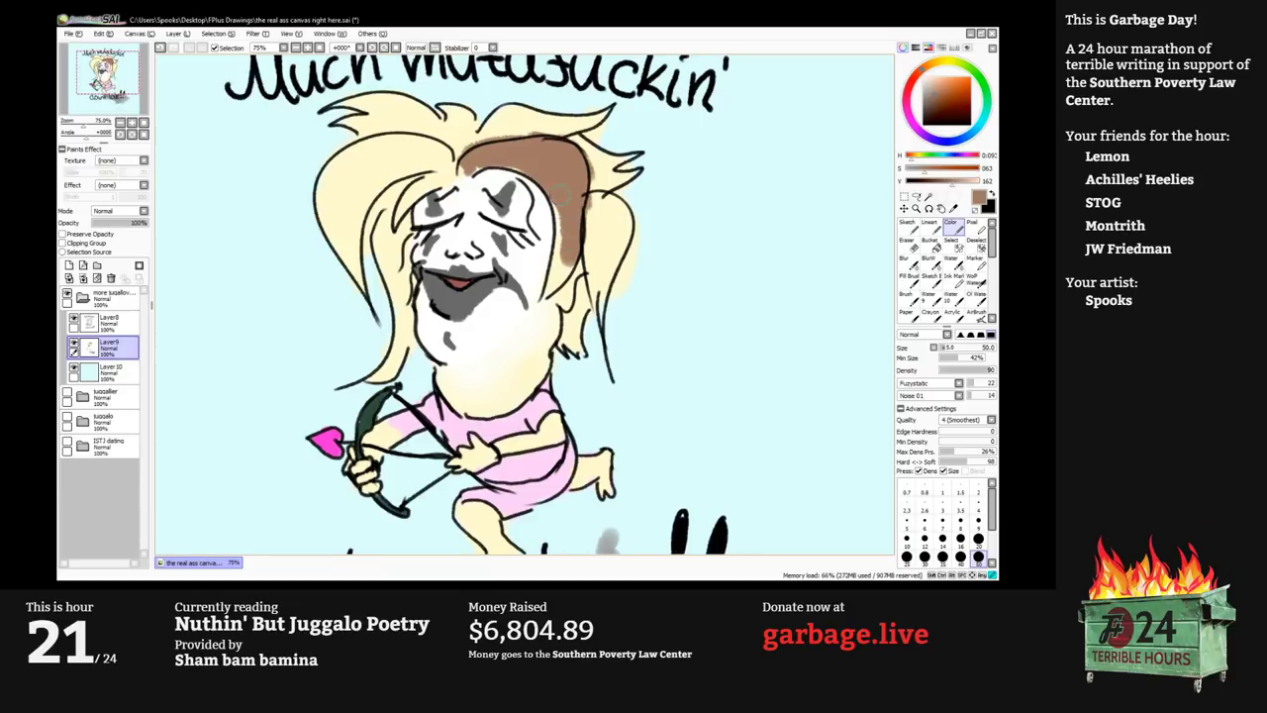
{"action": "mouse_move", "coordinate": [558, 204]}
{"action": "left_mouse_down"}
{"action": "mouse_move", "coordinate": [560, 291]}
{"action": "mouse_move", "coordinate": [549, 296]}
{"action": "left_mouse_up"}
{"action": "key", "text": "bracketleft"}
{"action": "key", "text": "bracketleft"}
{"action": "key", "text": "bracketleft"}
{"action": "left_click_drag", "start_coordinate": [553, 230], "coordinate": [554, 263]}
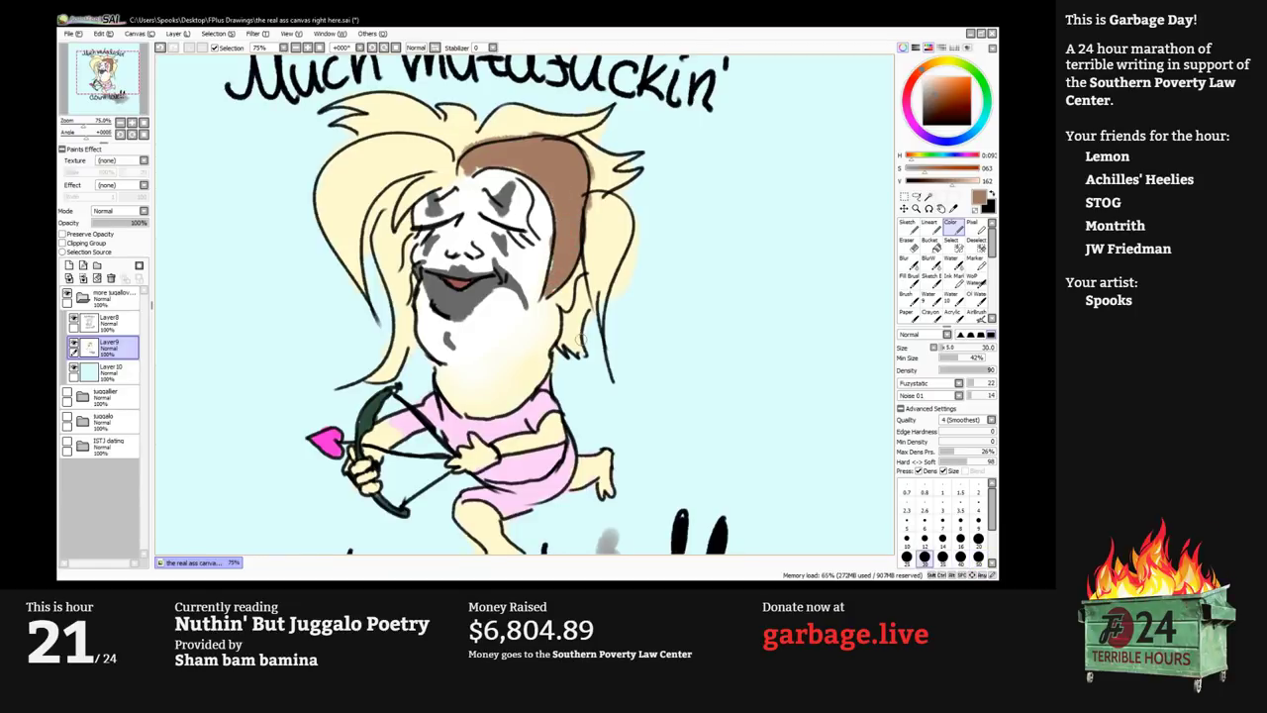
Paint the short pointed hair strands below the ear brown.
{"action": "mouse_move", "coordinate": [568, 311]}
{"action": "left_mouse_down"}
{"action": "mouse_move", "coordinate": [560, 353]}
{"action": "mouse_move", "coordinate": [585, 282]}
{"action": "mouse_move", "coordinate": [598, 329]}
{"action": "left_mouse_up"}
{"action": "key", "text": "bracketright"}
{"action": "key", "text": "bracketright"}
{"action": "key", "text": "bracketleft"}
{"action": "key", "text": "bracketleft"}
{"action": "key", "text": "bracketleft"}
{"action": "key", "text": "bracketleft"}
{"action": "key", "text": "bracketleft"}
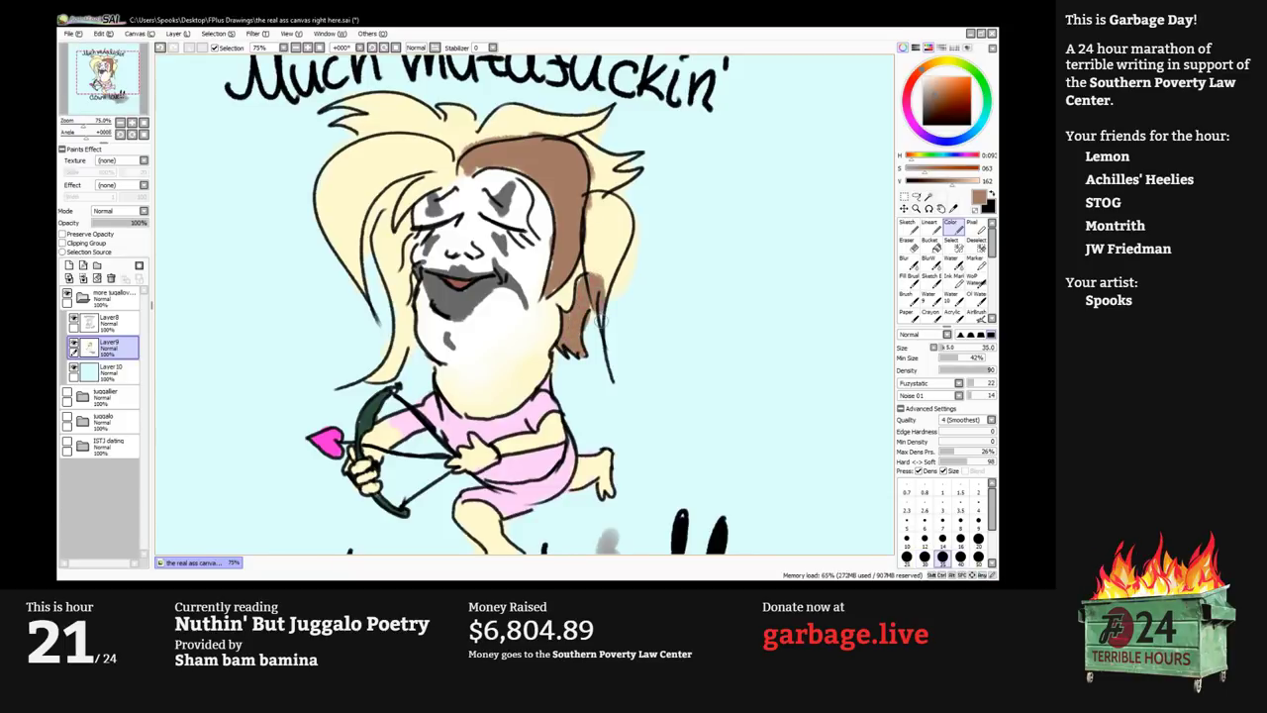
Enlarge the brush to size 60 and paint the ponytail and the spiky tufts above it brown.
{"action": "key", "text": "bracketright"}
{"action": "key", "text": "bracketright"}
{"action": "key", "text": "bracketright"}
{"action": "key", "text": "bracketright"}
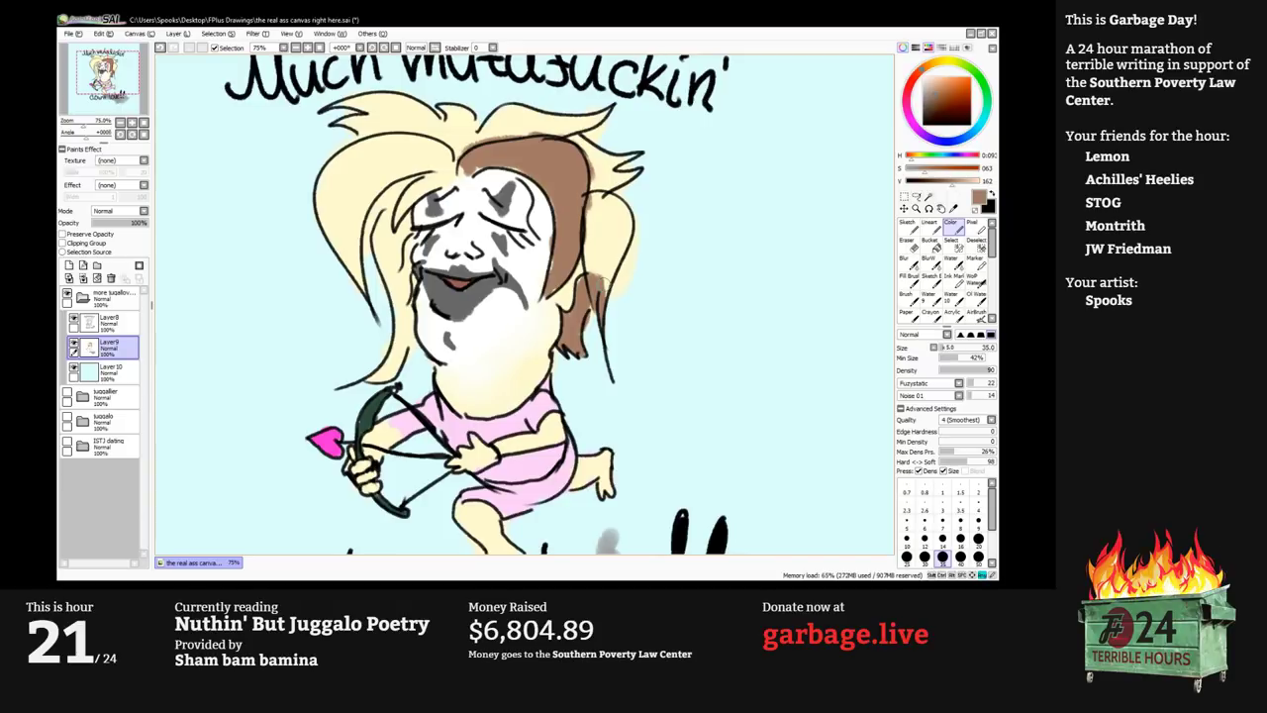
{"action": "key", "text": "bracketright"}
{"action": "mouse_move", "coordinate": [612, 230]}
{"action": "left_mouse_down"}
{"action": "mouse_move", "coordinate": [604, 285]}
{"action": "mouse_move", "coordinate": [594, 270]}
{"action": "left_mouse_up"}
{"action": "key", "text": "bracketright"}
{"action": "key", "text": "bracketright"}
{"action": "left_click_drag", "start_coordinate": [594, 186], "coordinate": [588, 276]}
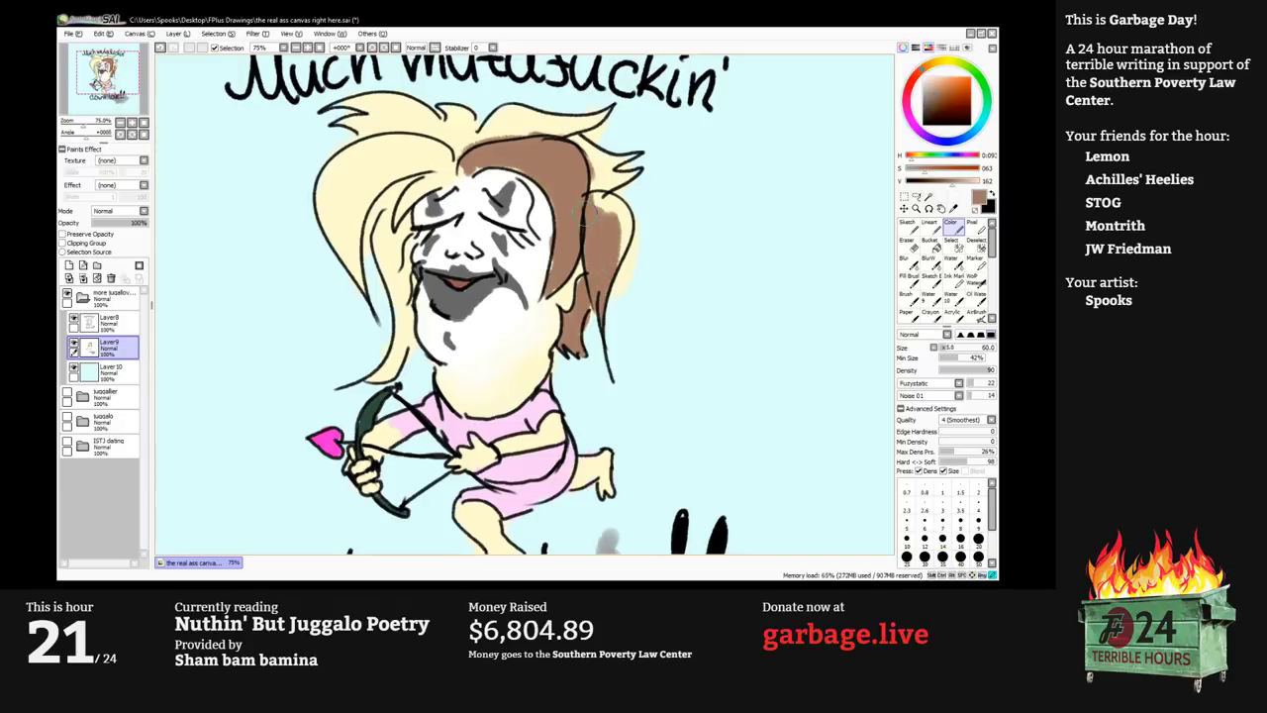
{"action": "mouse_move", "coordinate": [594, 210]}
{"action": "left_mouse_down"}
{"action": "mouse_move", "coordinate": [616, 236]}
{"action": "mouse_move", "coordinate": [578, 150]}
{"action": "mouse_move", "coordinate": [606, 190]}
{"action": "mouse_move", "coordinate": [617, 184]}
{"action": "mouse_move", "coordinate": [608, 160]}
{"action": "left_mouse_up"}
{"action": "key", "text": "bracketleft"}
{"action": "key", "text": "bracketleft"}
{"action": "key", "text": "bracketleft"}
{"action": "key", "text": "bracketleft"}
{"action": "key", "text": "bracketleft"}
{"action": "key", "text": "bracketleft"}
Enlarge the brush to size 100 and paint brown over the large swept lock on the figure's left-hand side of the picture.
{"action": "left_click_drag", "start_coordinate": [368, 155], "coordinate": [459, 188]}
{"action": "key", "text": "bracketright"}
{"action": "key", "text": "bracketright"}
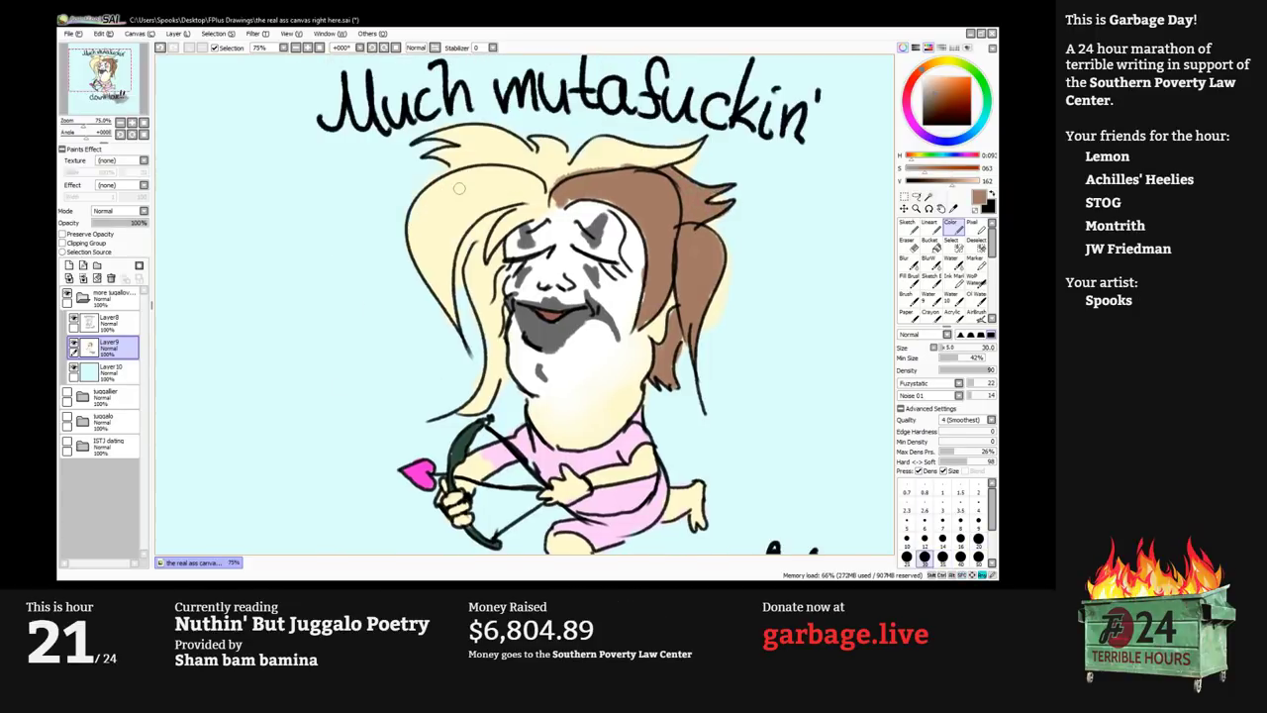
{"action": "key", "text": "bracketright"}
{"action": "key", "text": "bracketright"}
{"action": "key", "text": "bracketright"}
{"action": "key", "text": "bracketright"}
{"action": "key", "text": "bracketright"}
{"action": "key", "text": "bracketright"}
{"action": "key", "text": "bracketright"}
{"action": "mouse_move", "coordinate": [437, 230]}
{"action": "left_mouse_down"}
{"action": "mouse_move", "coordinate": [449, 193]}
{"action": "mouse_move", "coordinate": [513, 186]}
{"action": "mouse_move", "coordinate": [495, 205]}
{"action": "left_mouse_up"}
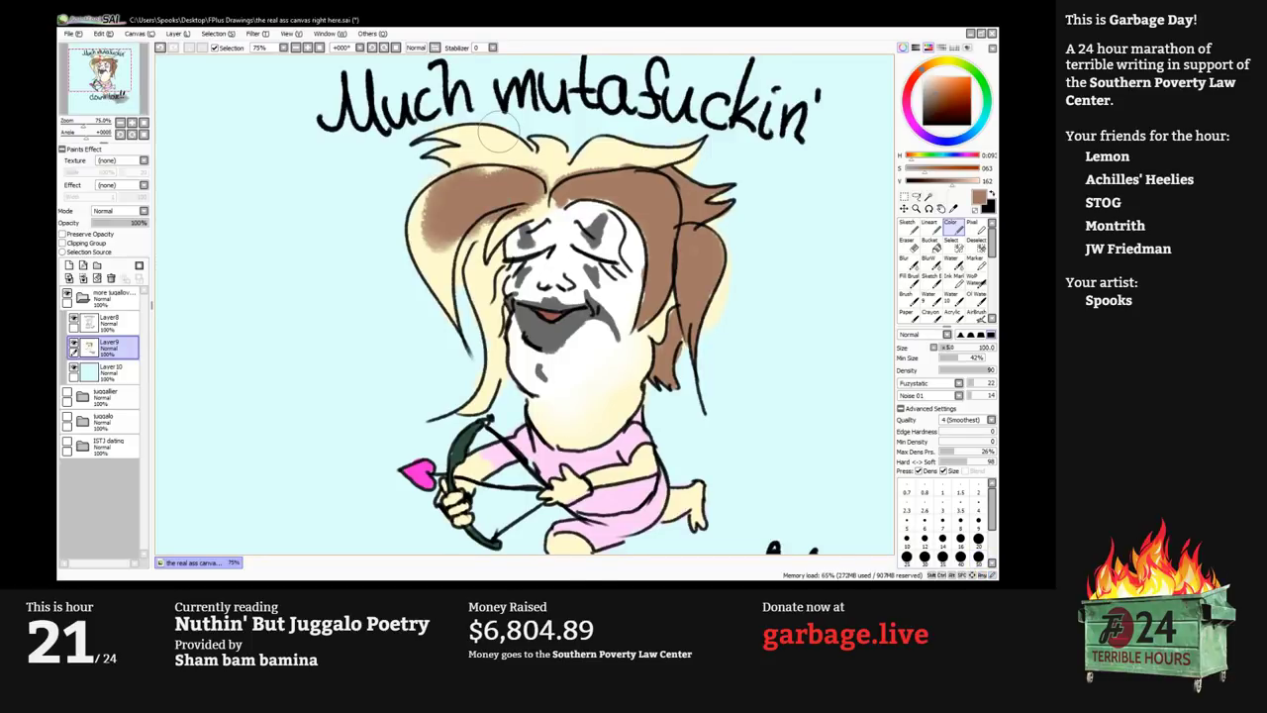
{"action": "key", "text": "Tab"}
{"action": "left_click_drag", "start_coordinate": [490, 248], "coordinate": [436, 230]}
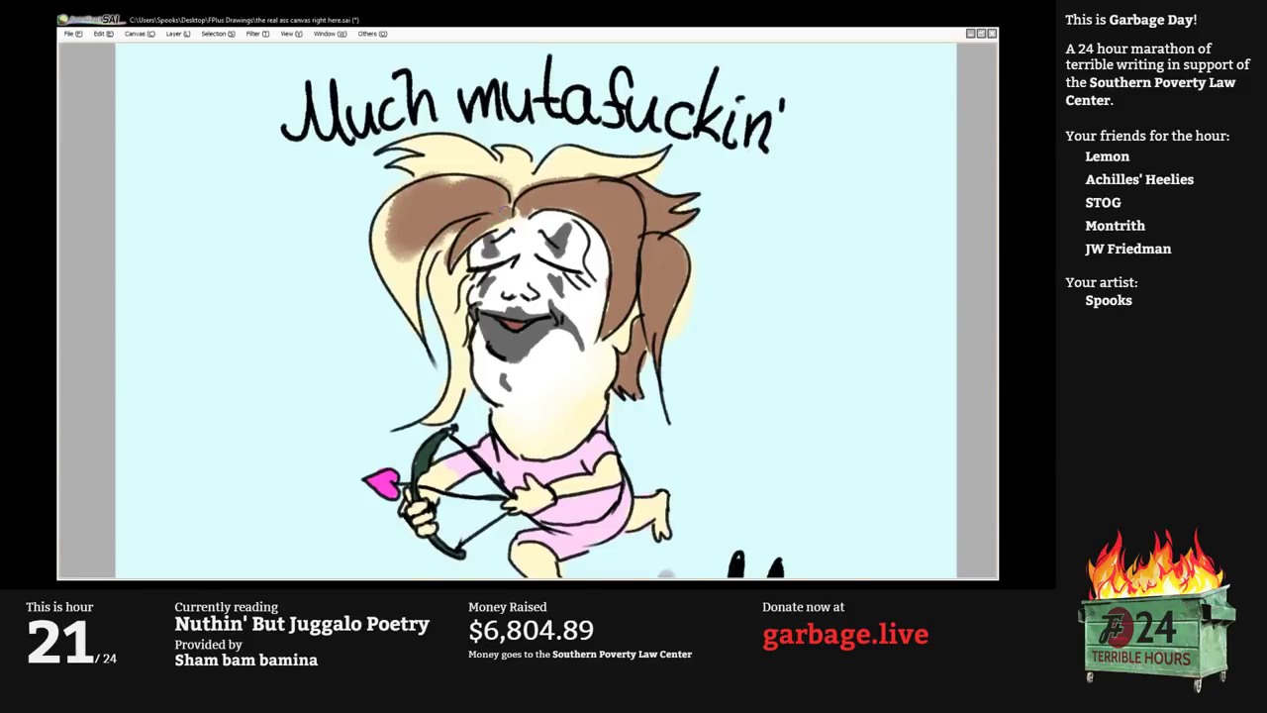
Paint the central tuft and both swept tufts on top of the head brown.
{"action": "mouse_move", "coordinate": [504, 179]}
{"action": "left_mouse_down"}
{"action": "mouse_move", "coordinate": [513, 154]}
{"action": "mouse_move", "coordinate": [526, 193]}
{"action": "mouse_move", "coordinate": [549, 178]}
{"action": "left_mouse_up"}
{"action": "key", "text": "alt+Tab"}
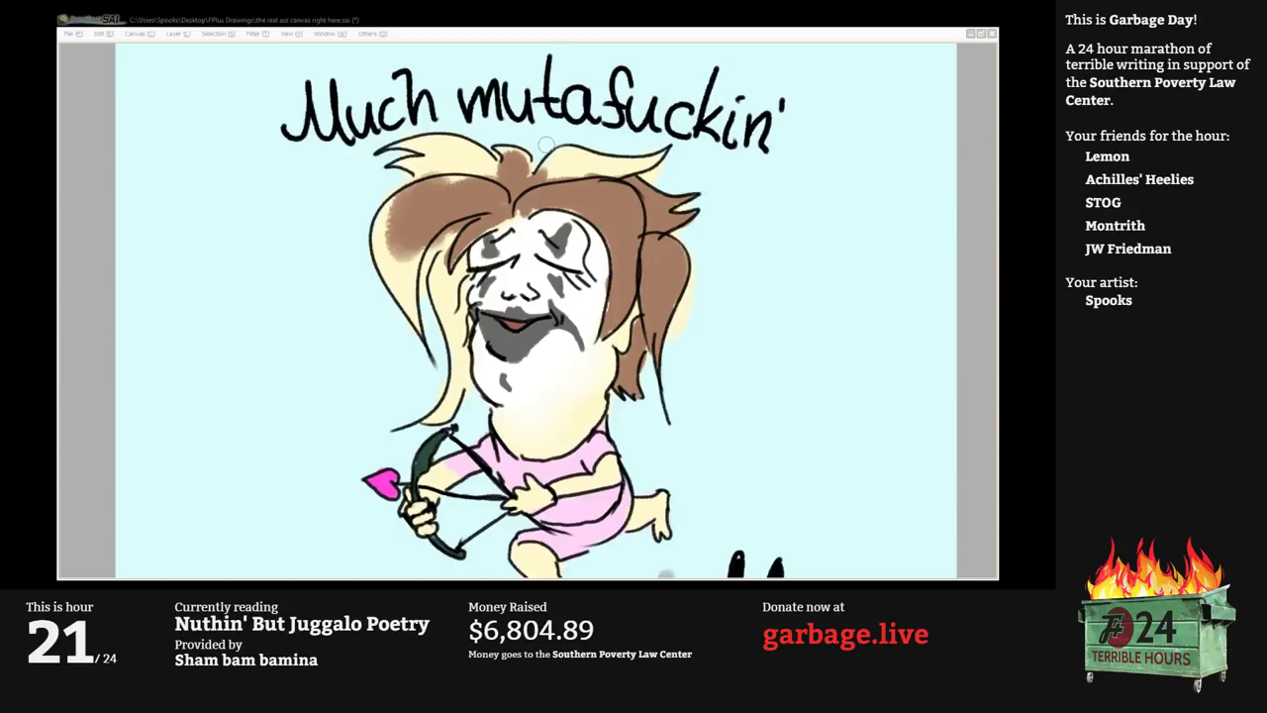
{"action": "left_click", "coordinate": [546, 145]}
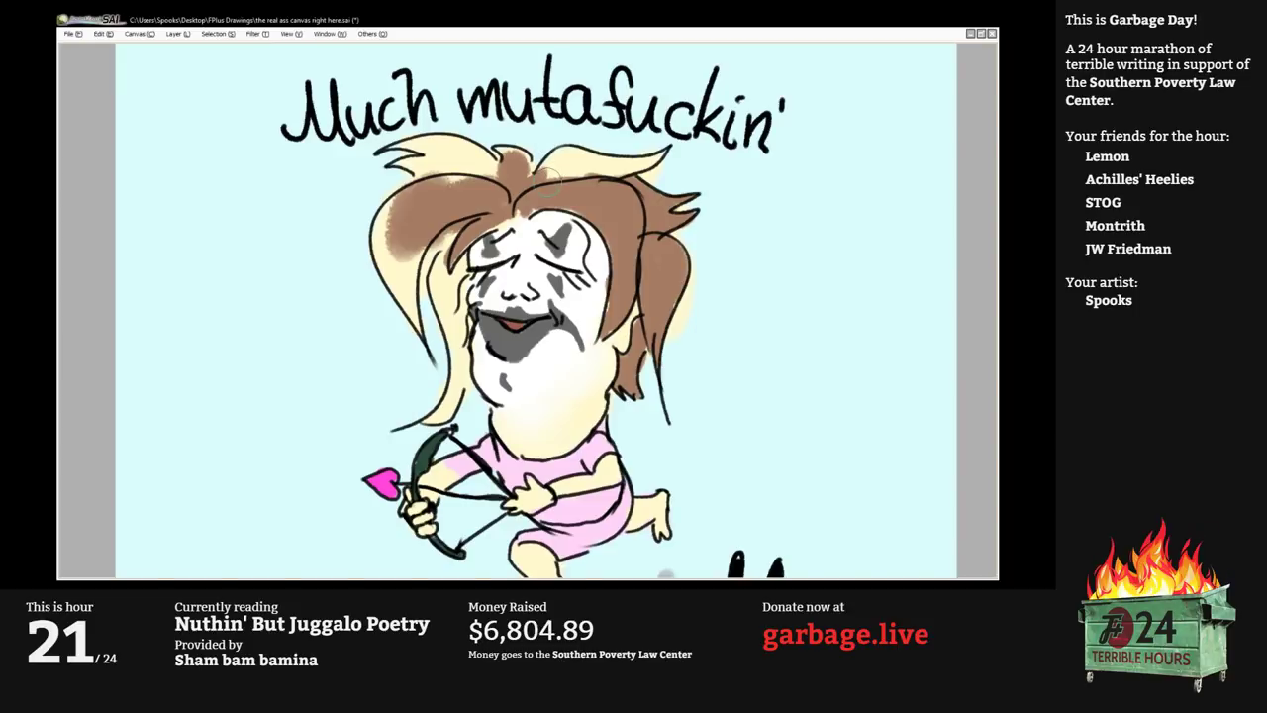
{"action": "mouse_move", "coordinate": [549, 182]}
{"action": "left_mouse_down"}
{"action": "mouse_move", "coordinate": [590, 159]}
{"action": "mouse_move", "coordinate": [630, 174]}
{"action": "mouse_move", "coordinate": [656, 158]}
{"action": "mouse_move", "coordinate": [625, 161]}
{"action": "left_mouse_up"}
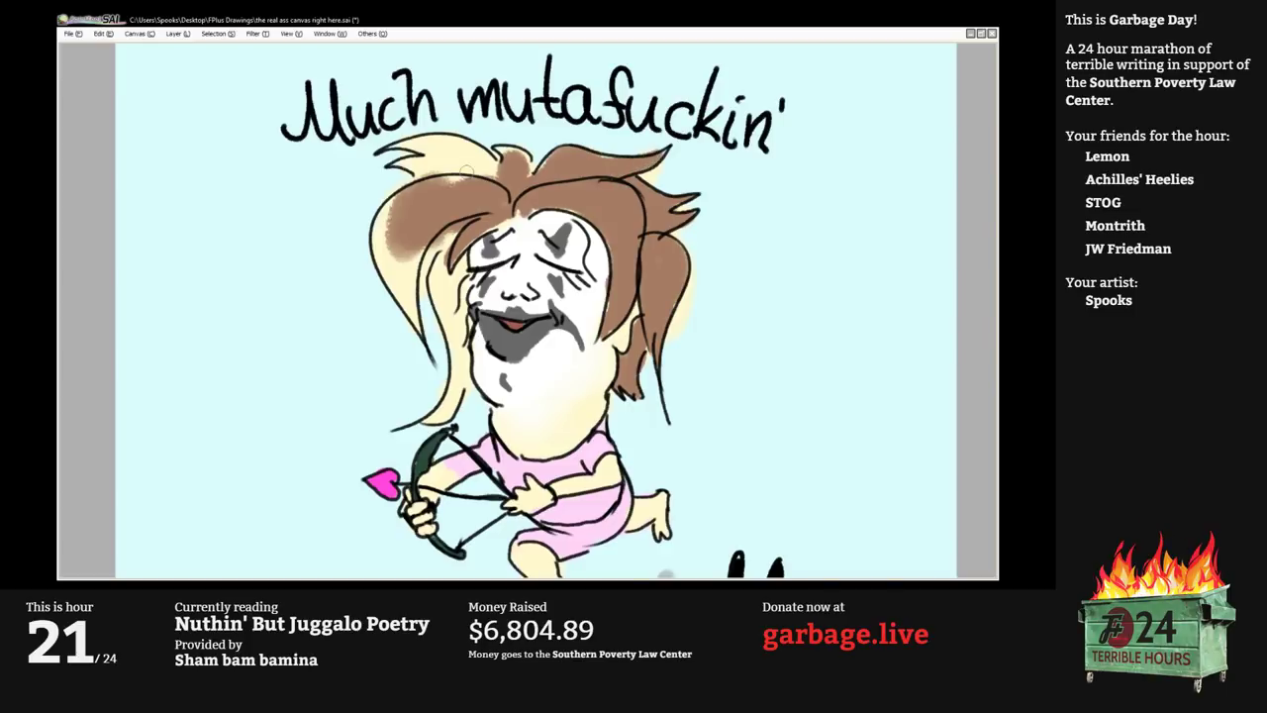
{"action": "mouse_move", "coordinate": [441, 198]}
{"action": "left_mouse_down"}
{"action": "mouse_move", "coordinate": [467, 156]}
{"action": "mouse_move", "coordinate": [404, 166]}
{"action": "mouse_move", "coordinate": [465, 131]}
{"action": "left_mouse_up"}
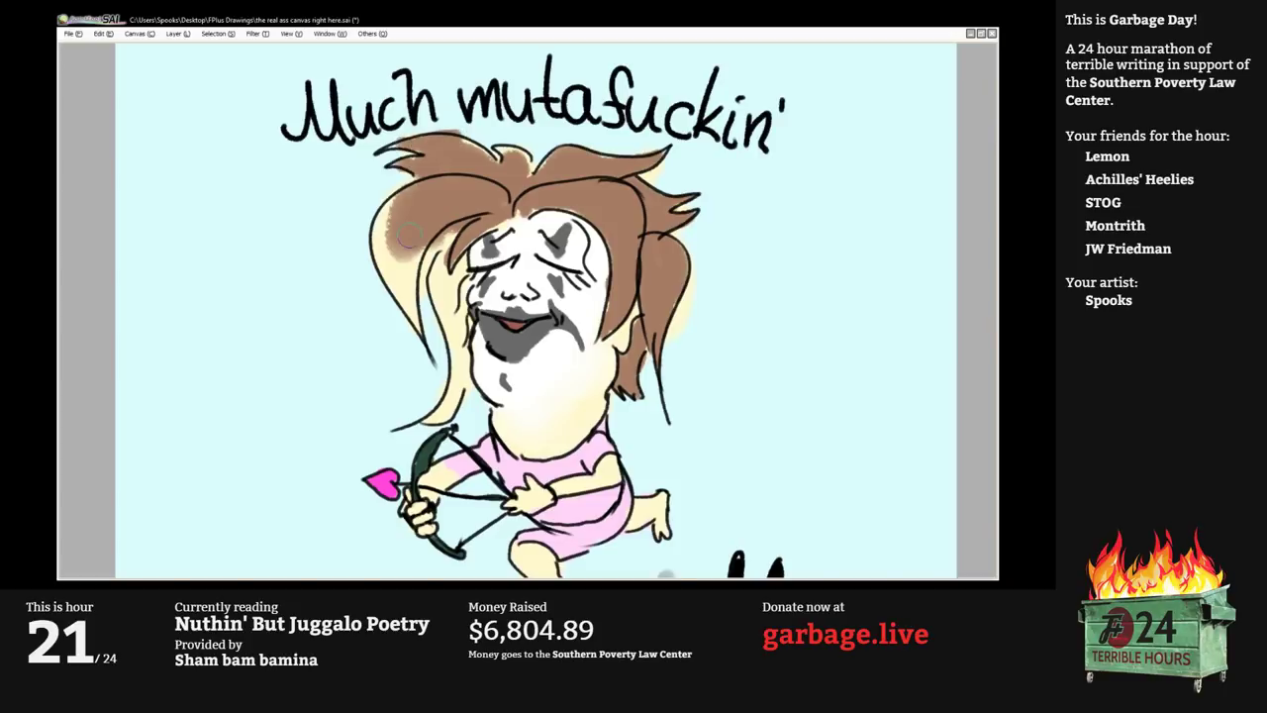
Paint the long hanging locks near the bow brown and cover the pale yellow spill outside the ponytail with background blue.
{"action": "mouse_move", "coordinate": [408, 240]}
{"action": "left_mouse_down"}
{"action": "mouse_move", "coordinate": [400, 295]}
{"action": "mouse_move", "coordinate": [392, 192]}
{"action": "left_mouse_up"}
{"action": "left_click_drag", "start_coordinate": [378, 260], "coordinate": [391, 192]}
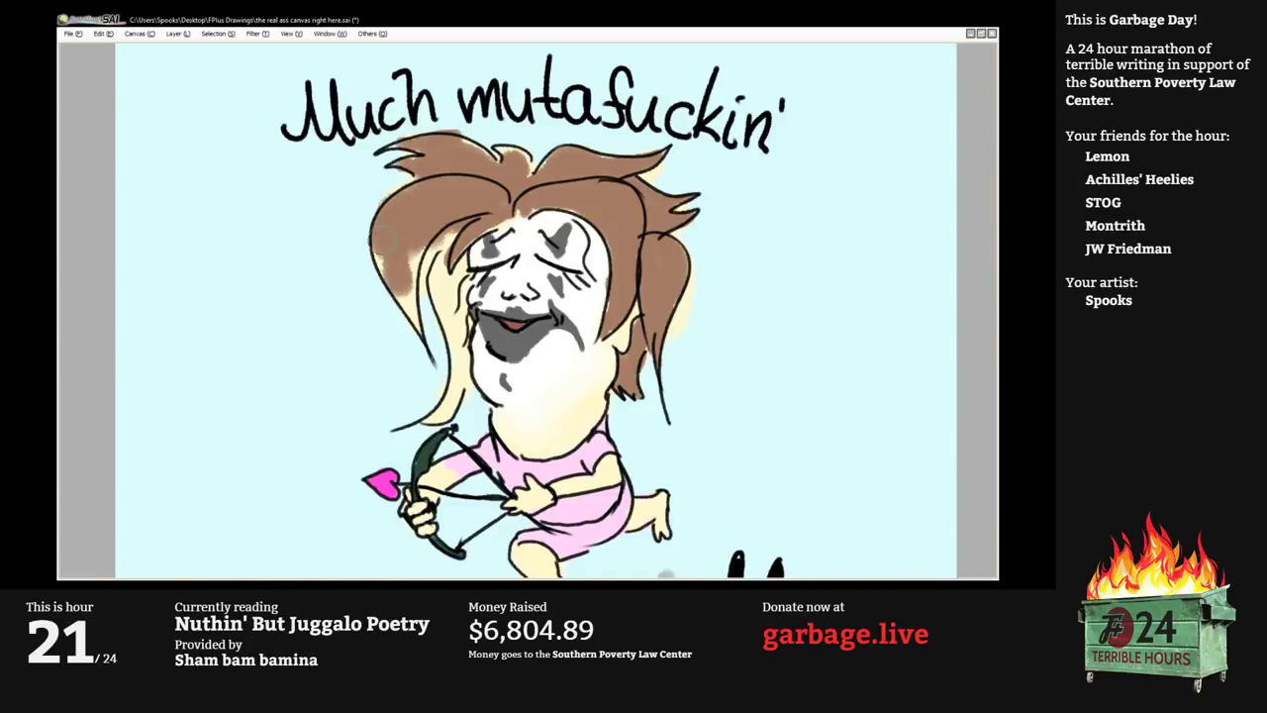
{"action": "mouse_move", "coordinate": [375, 237]}
{"action": "left_mouse_down"}
{"action": "mouse_move", "coordinate": [406, 259]}
{"action": "mouse_move", "coordinate": [426, 333]}
{"action": "left_mouse_up"}
{"action": "mouse_move", "coordinate": [422, 254]}
{"action": "left_mouse_down"}
{"action": "mouse_move", "coordinate": [455, 226]}
{"action": "mouse_move", "coordinate": [469, 312]}
{"action": "left_mouse_up"}
{"action": "mouse_move", "coordinate": [485, 228]}
{"action": "left_mouse_down"}
{"action": "mouse_move", "coordinate": [529, 213]}
{"action": "mouse_move", "coordinate": [555, 139]}
{"action": "left_mouse_up"}
{"action": "mouse_move", "coordinate": [448, 171]}
{"action": "left_mouse_down"}
{"action": "mouse_move", "coordinate": [447, 155]}
{"action": "mouse_move", "coordinate": [483, 230]}
{"action": "mouse_move", "coordinate": [475, 285]}
{"action": "left_mouse_up"}
{"action": "mouse_move", "coordinate": [475, 234]}
{"action": "left_mouse_down"}
{"action": "mouse_move", "coordinate": [467, 303]}
{"action": "mouse_move", "coordinate": [443, 327]}
{"action": "left_mouse_up"}
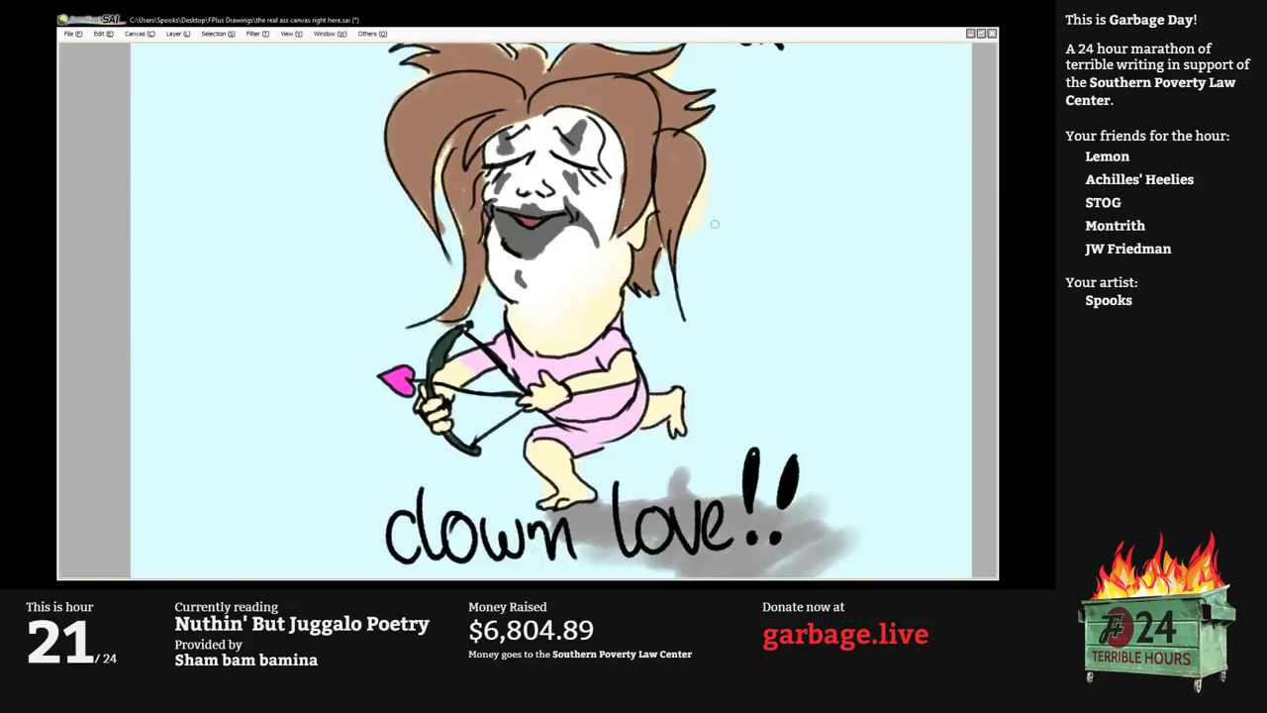
{"action": "left_click_drag", "start_coordinate": [700, 67], "coordinate": [704, 184]}
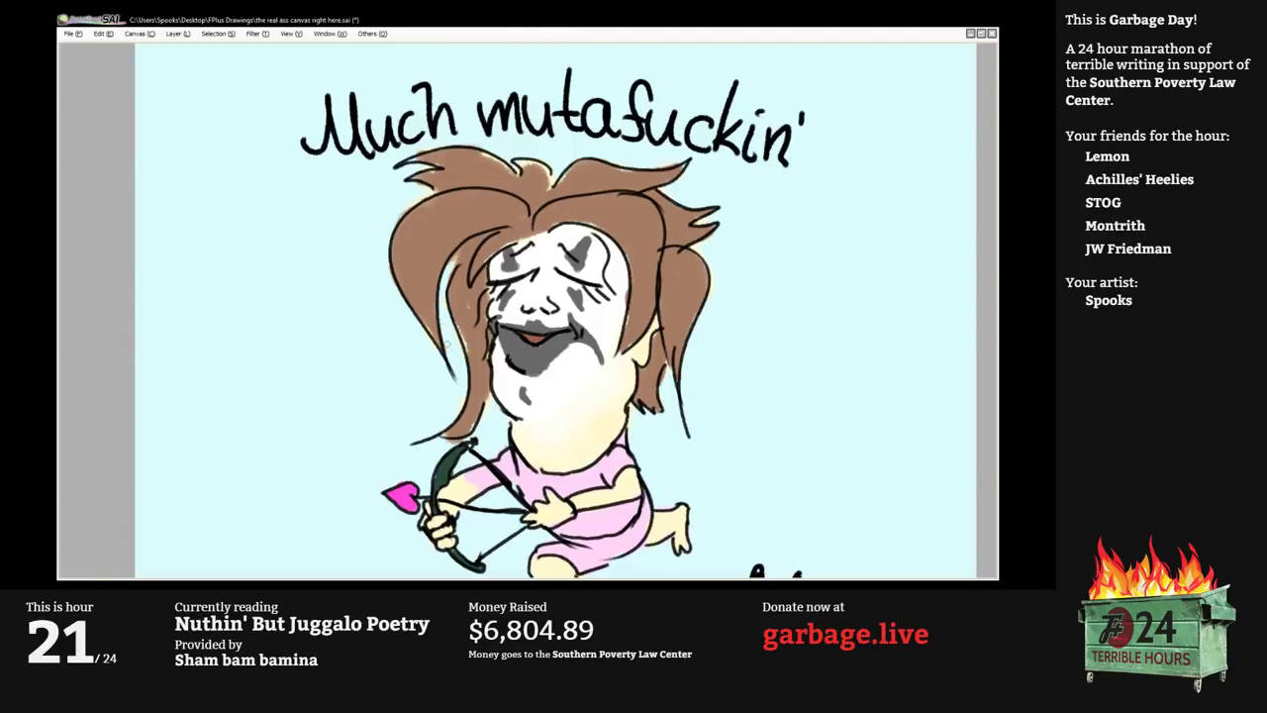
{"action": "left_click_drag", "start_coordinate": [445, 442], "coordinate": [449, 369]}
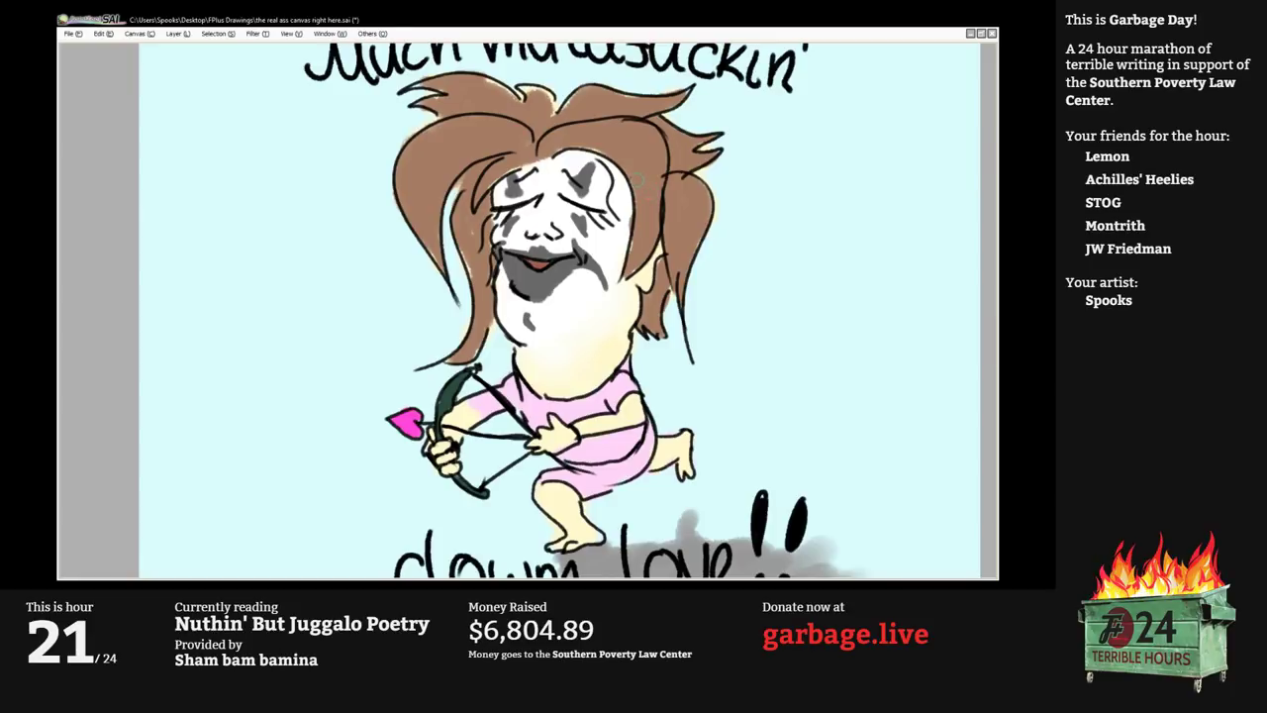
Softly blend lighter highlights and darker shading through the brown hair with the brush at density 50 and size 50.
{"action": "left_click_drag", "start_coordinate": [653, 184], "coordinate": [636, 248]}
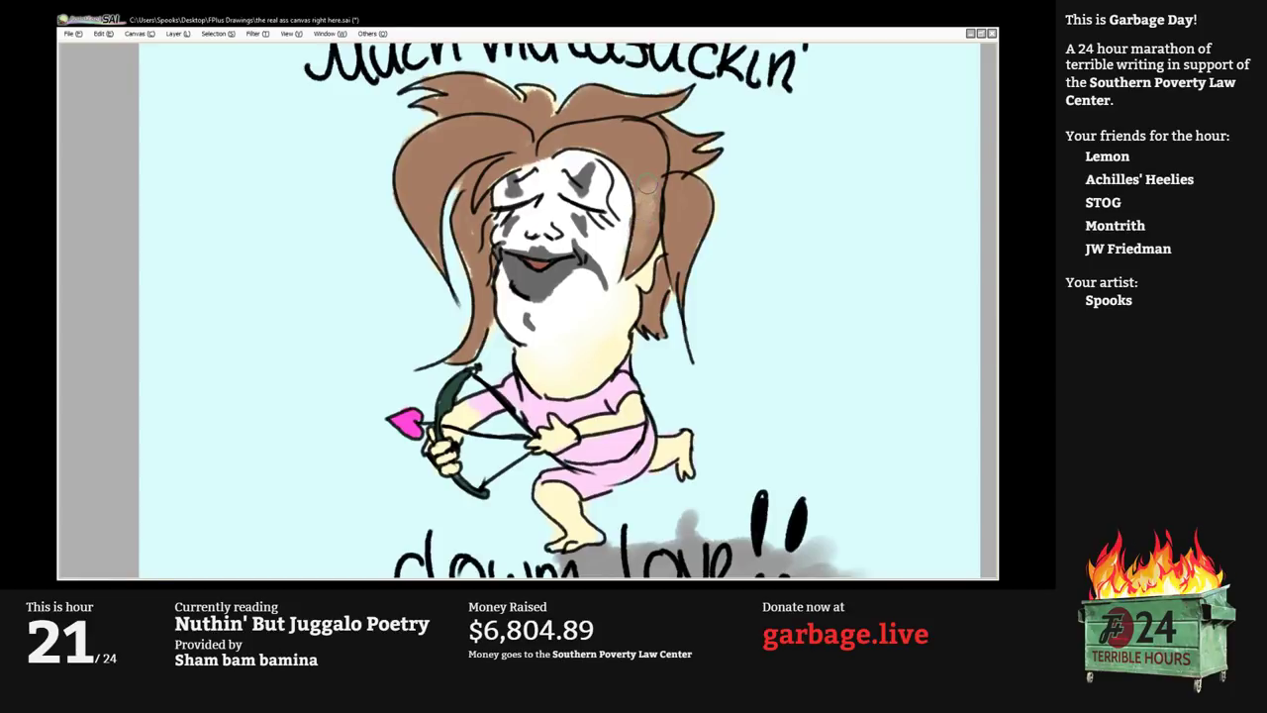
{"action": "mouse_move", "coordinate": [648, 191]}
{"action": "left_mouse_down"}
{"action": "mouse_move", "coordinate": [644, 174]}
{"action": "mouse_move", "coordinate": [676, 226]}
{"action": "mouse_move", "coordinate": [679, 200]}
{"action": "mouse_move", "coordinate": [675, 225]}
{"action": "mouse_move", "coordinate": [683, 199]}
{"action": "mouse_move", "coordinate": [670, 223]}
{"action": "left_mouse_up"}
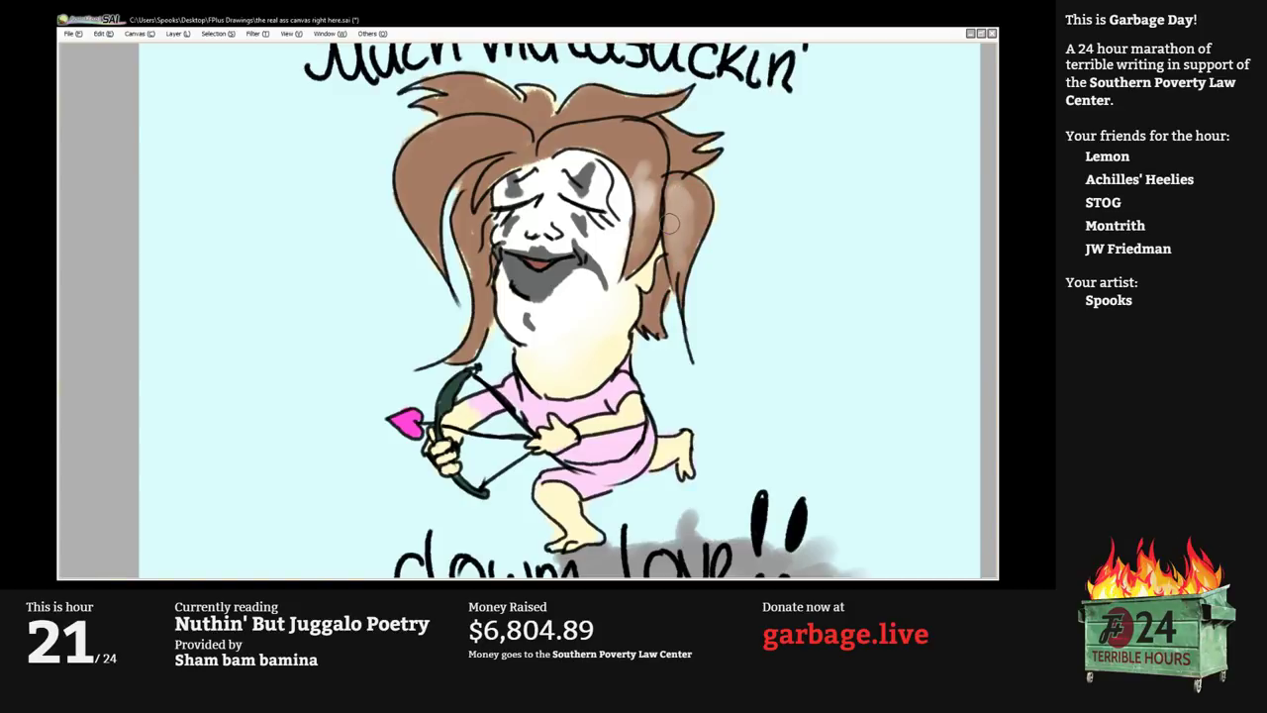
{"action": "left_click_drag", "start_coordinate": [554, 203], "coordinate": [606, 228]}
{"action": "mouse_move", "coordinate": [453, 209]}
{"action": "left_mouse_down"}
{"action": "mouse_move", "coordinate": [461, 174]}
{"action": "mouse_move", "coordinate": [473, 220]}
{"action": "mouse_move", "coordinate": [500, 196]}
{"action": "mouse_move", "coordinate": [481, 230]}
{"action": "mouse_move", "coordinate": [516, 256]}
{"action": "mouse_move", "coordinate": [515, 208]}
{"action": "mouse_move", "coordinate": [524, 270]}
{"action": "left_mouse_up"}
{"action": "mouse_move", "coordinate": [520, 191]}
{"action": "left_mouse_down"}
{"action": "mouse_move", "coordinate": [577, 212]}
{"action": "mouse_move", "coordinate": [732, 224]}
{"action": "mouse_move", "coordinate": [695, 241]}
{"action": "mouse_move", "coordinate": [701, 226]}
{"action": "mouse_move", "coordinate": [691, 259]}
{"action": "mouse_move", "coordinate": [685, 243]}
{"action": "mouse_move", "coordinate": [705, 228]}
{"action": "mouse_move", "coordinate": [703, 342]}
{"action": "left_mouse_up"}
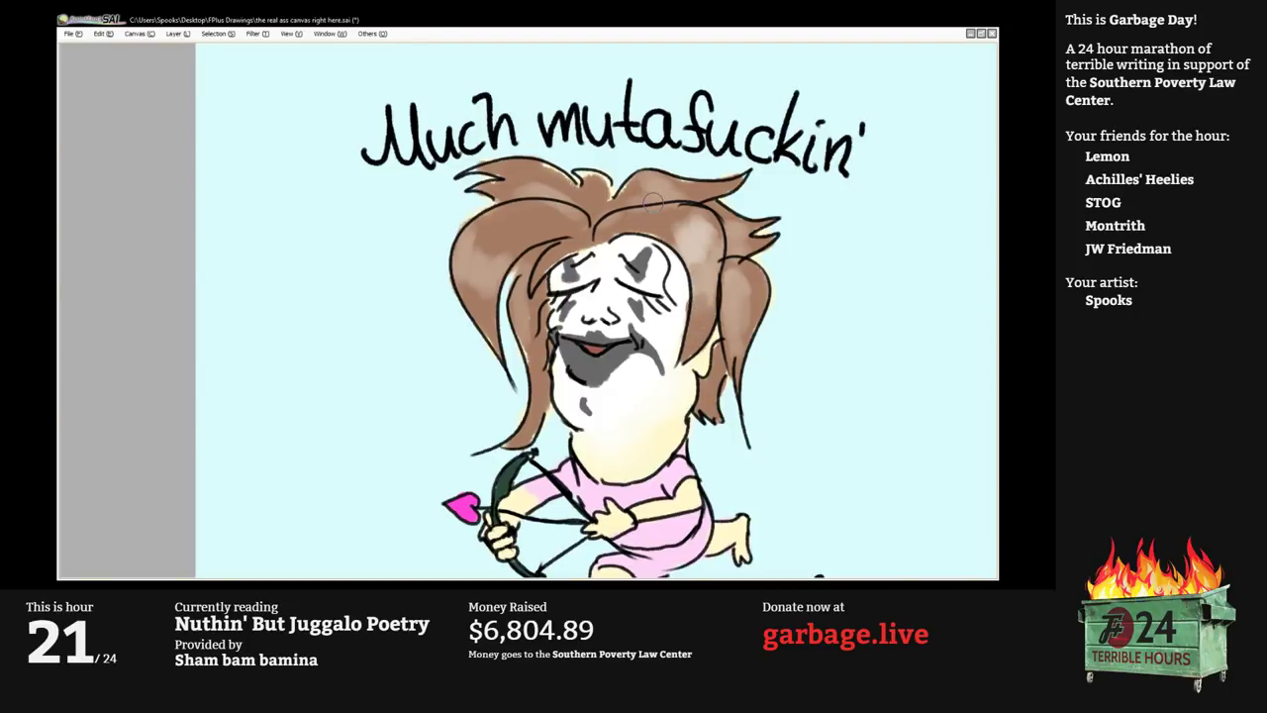
{"action": "key", "text": "Tab"}
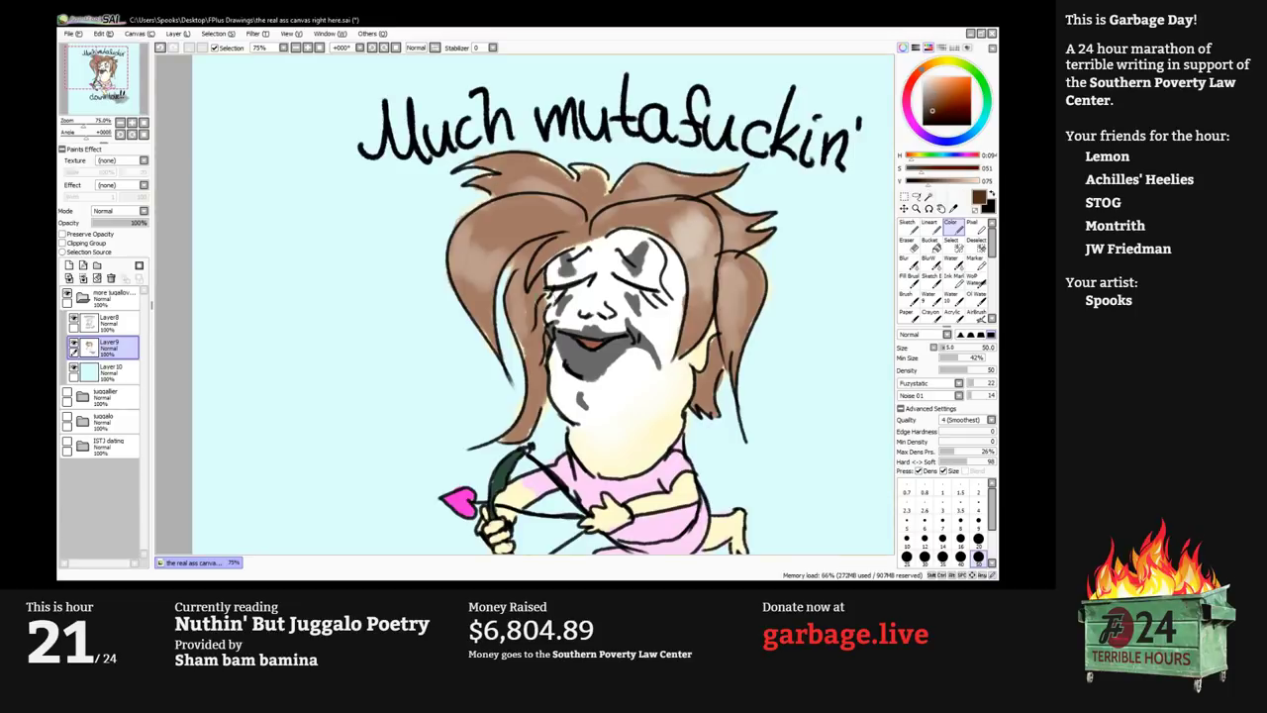
Shade the inner hair lock beside the face with dark brown and blend in a sampled gray-brown.
{"action": "left_click", "coordinate": [927, 107]}
{"action": "left_click_drag", "start_coordinate": [543, 284], "coordinate": [534, 408]}
{"action": "left_click", "coordinate": [536, 357], "text": "alt"}
{"action": "left_click_drag", "start_coordinate": [530, 321], "coordinate": [529, 299]}
{"action": "key", "text": "bracketleft"}
{"action": "key", "text": "bracketleft"}
{"action": "key", "text": "bracketleft"}
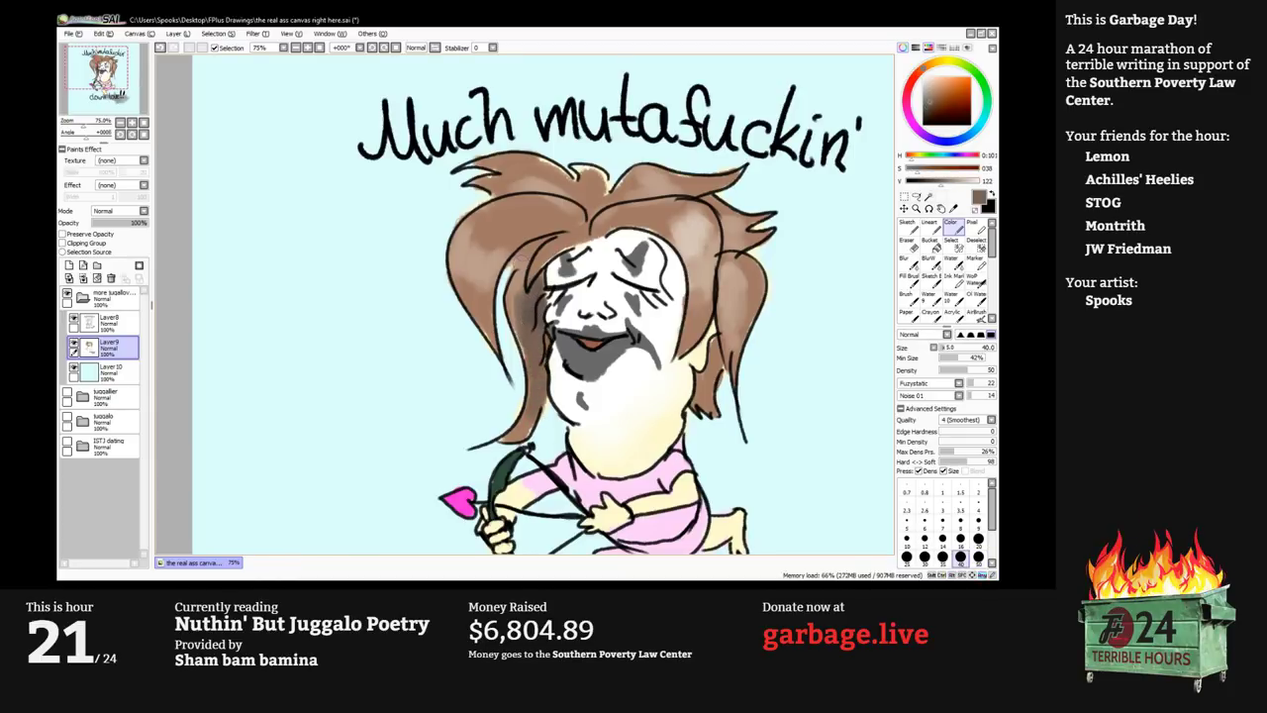
Deepen the gray-brown shading at the hair's central parting, the lower ponytail and the lock beside the face.
{"action": "key", "text": "bracketright"}
{"action": "key", "text": "bracketright"}
{"action": "key", "text": "bracketright"}
{"action": "left_click_drag", "start_coordinate": [574, 198], "coordinate": [608, 199]}
{"action": "key", "text": "bracketleft"}
{"action": "mouse_move", "coordinate": [713, 350]}
{"action": "left_mouse_down"}
{"action": "mouse_move", "coordinate": [708, 387]}
{"action": "mouse_move", "coordinate": [699, 380]}
{"action": "left_mouse_up"}
{"action": "left_click_drag", "start_coordinate": [538, 290], "coordinate": [535, 315]}
{"action": "key", "text": "Page_Down"}
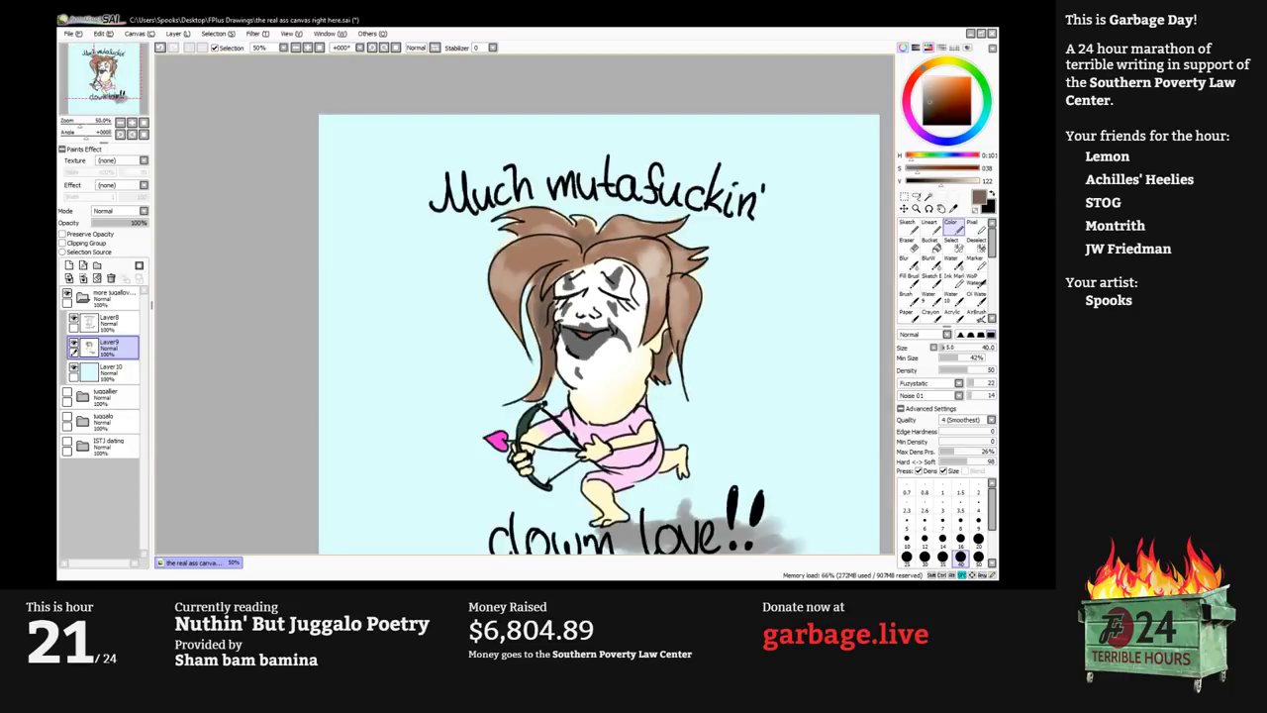
Shade the lower part of the pink shirt with a darker pink using the brush at size 50.
{"action": "left_click_drag", "start_coordinate": [584, 386], "coordinate": [540, 311]}
{"action": "key", "text": "Page_Up"}
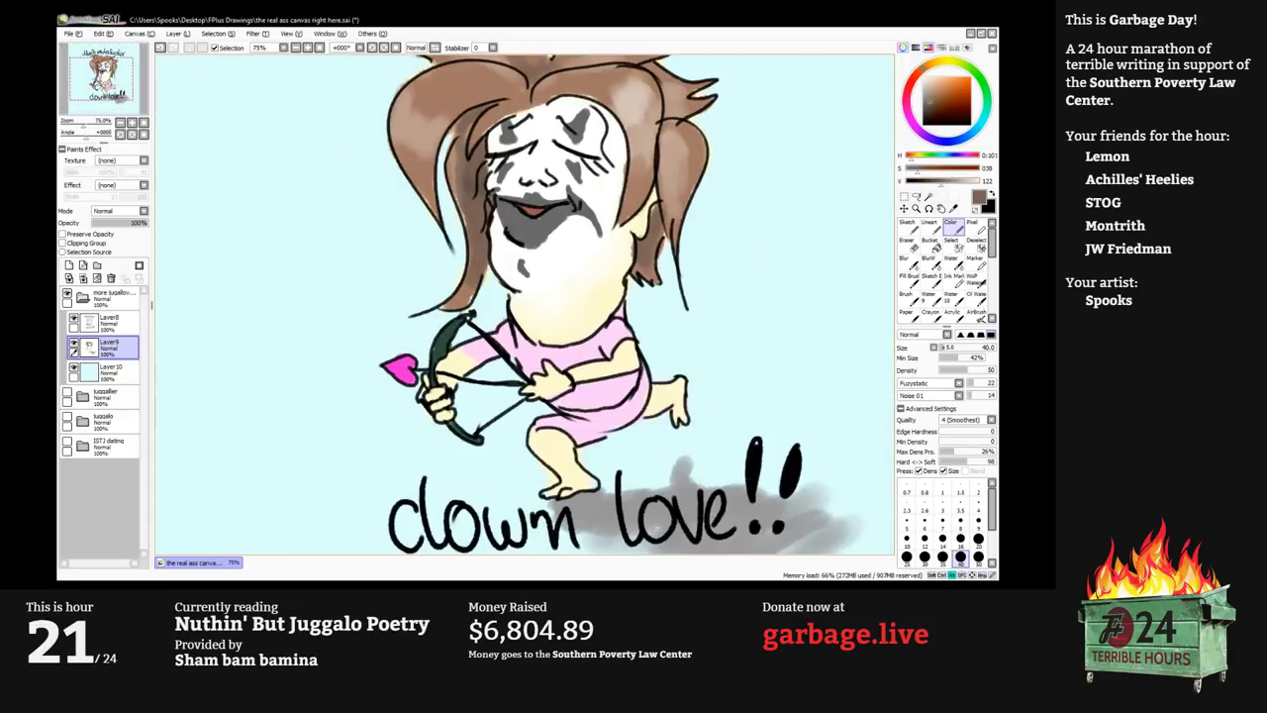
{"action": "left_click", "coordinate": [586, 355], "text": "alt"}
{"action": "left_click_drag", "start_coordinate": [586, 354], "coordinate": [548, 322]}
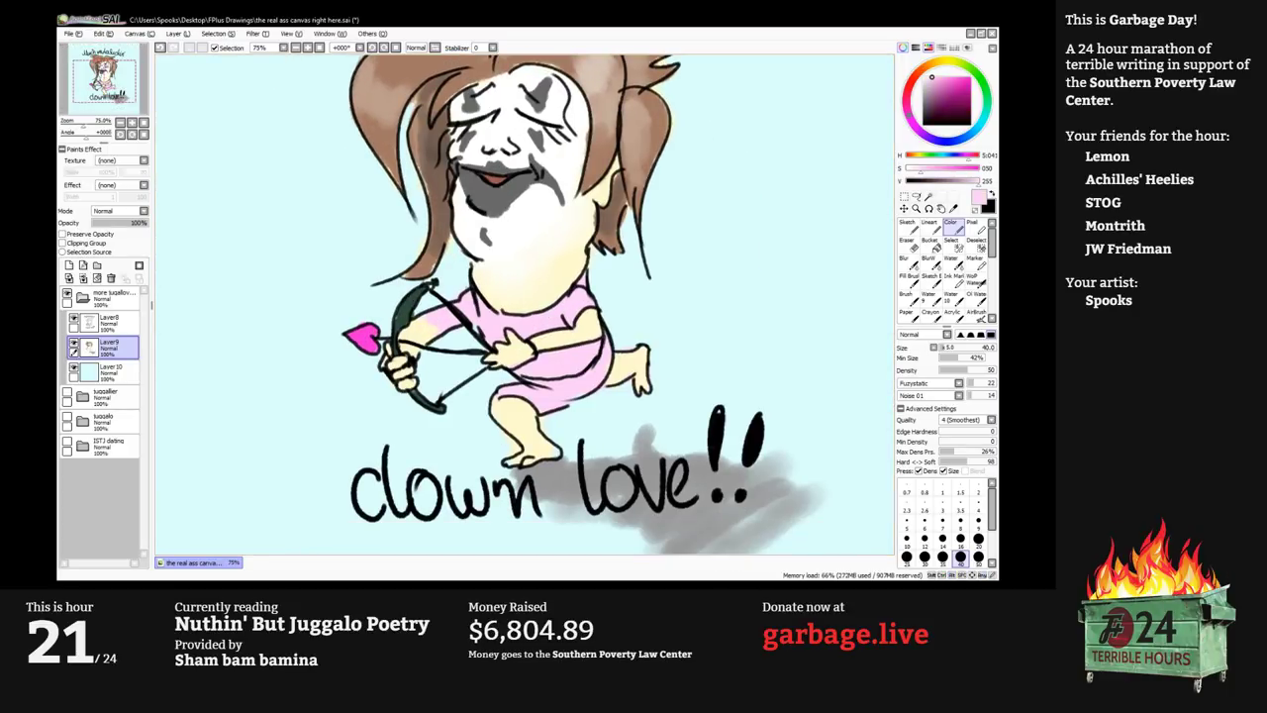
{"action": "left_click", "coordinate": [541, 367], "text": "alt"}
{"action": "key", "text": "bracketright"}
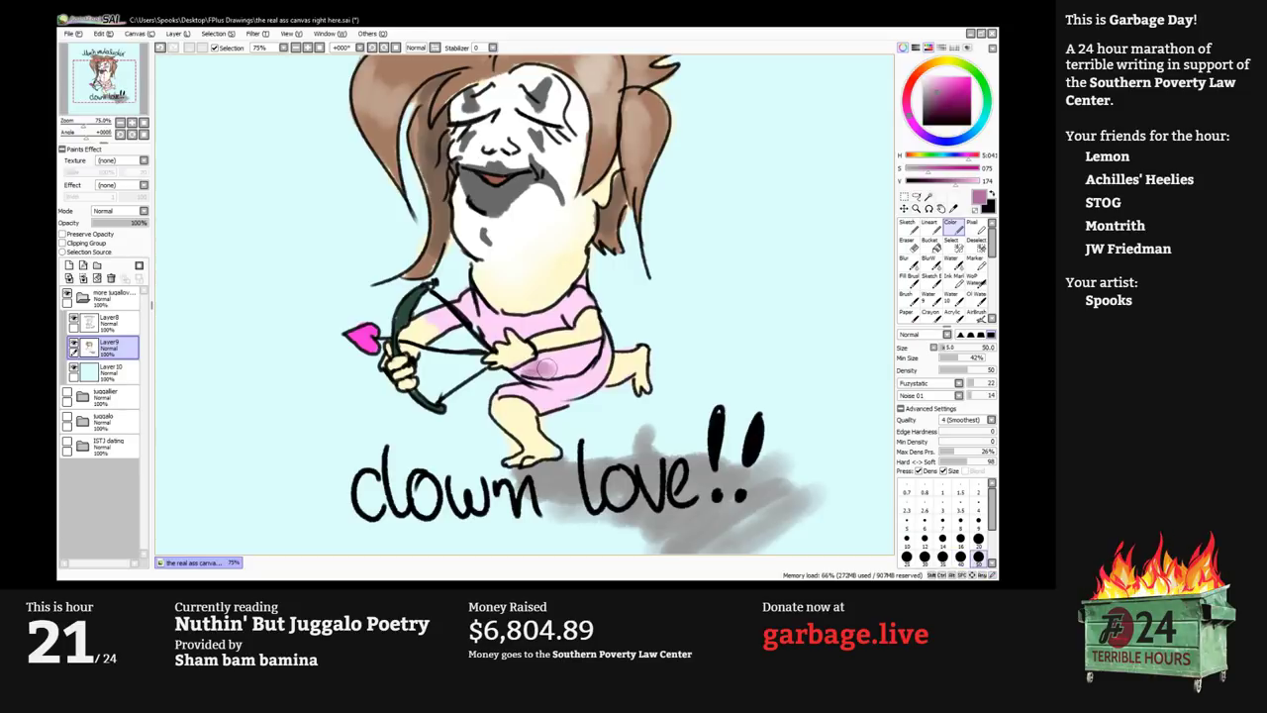
{"action": "left_click", "coordinate": [544, 368], "text": "alt"}
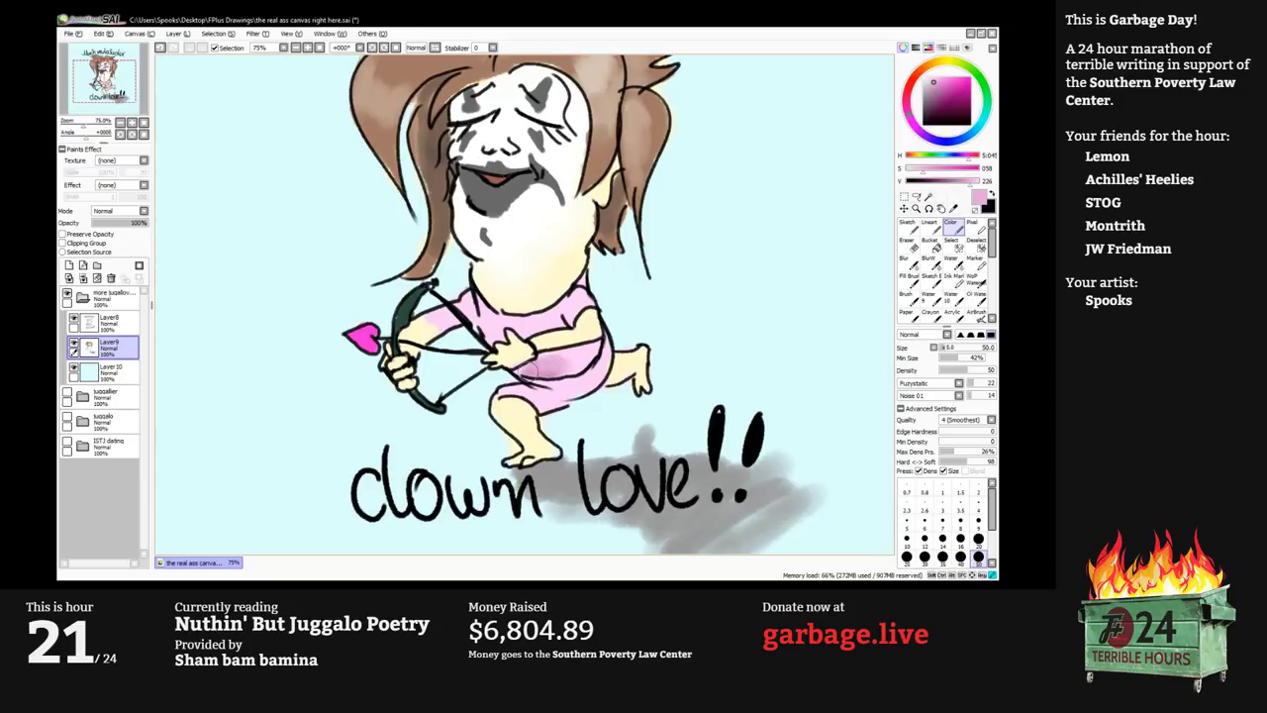
{"action": "left_click_drag", "start_coordinate": [539, 367], "coordinate": [600, 349]}
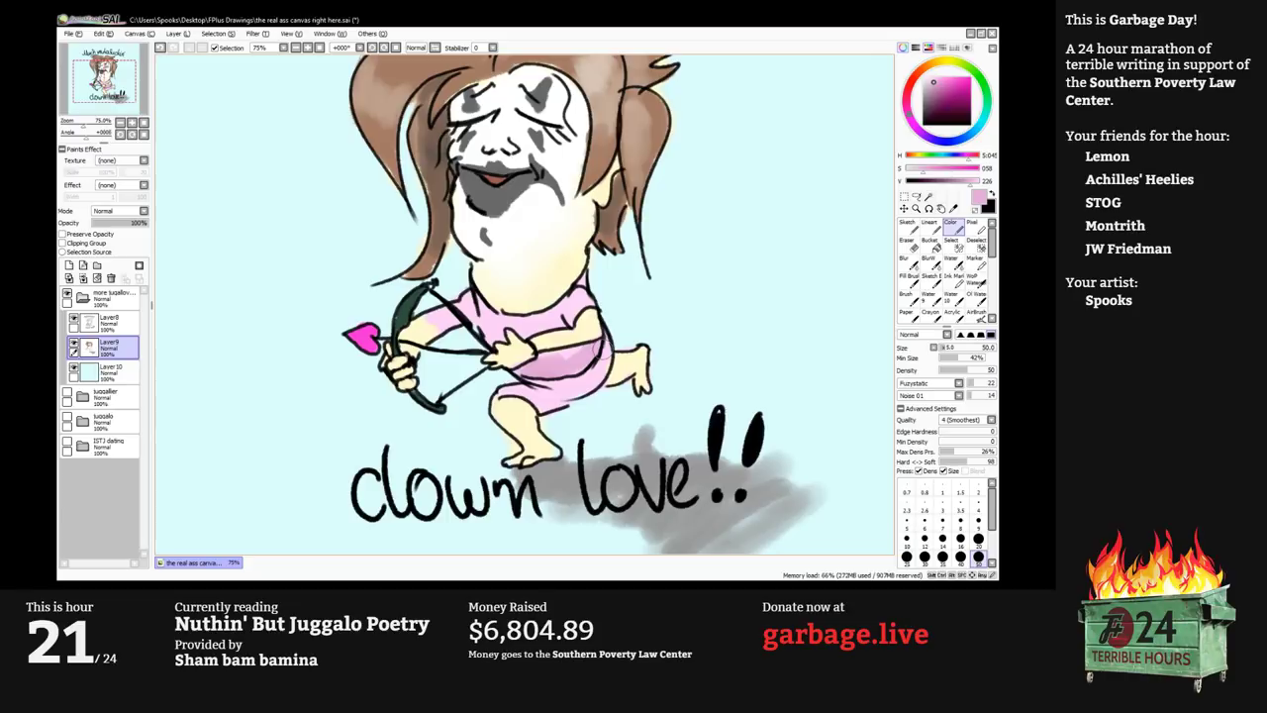
Paint the shorts periwinkle blue with the brush at size 40.
{"action": "left_click_drag", "start_coordinate": [935, 139], "coordinate": [949, 141]}
{"action": "left_click", "coordinate": [938, 83]}
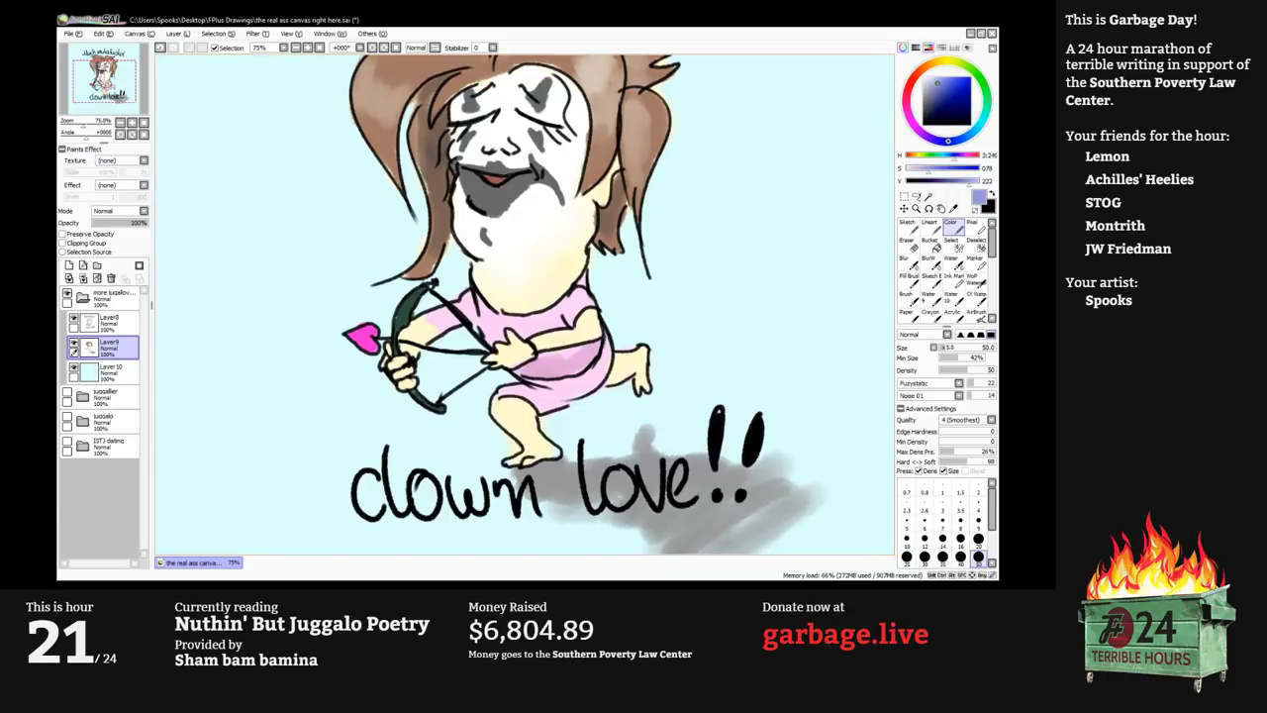
{"action": "key", "text": "bracketleft"}
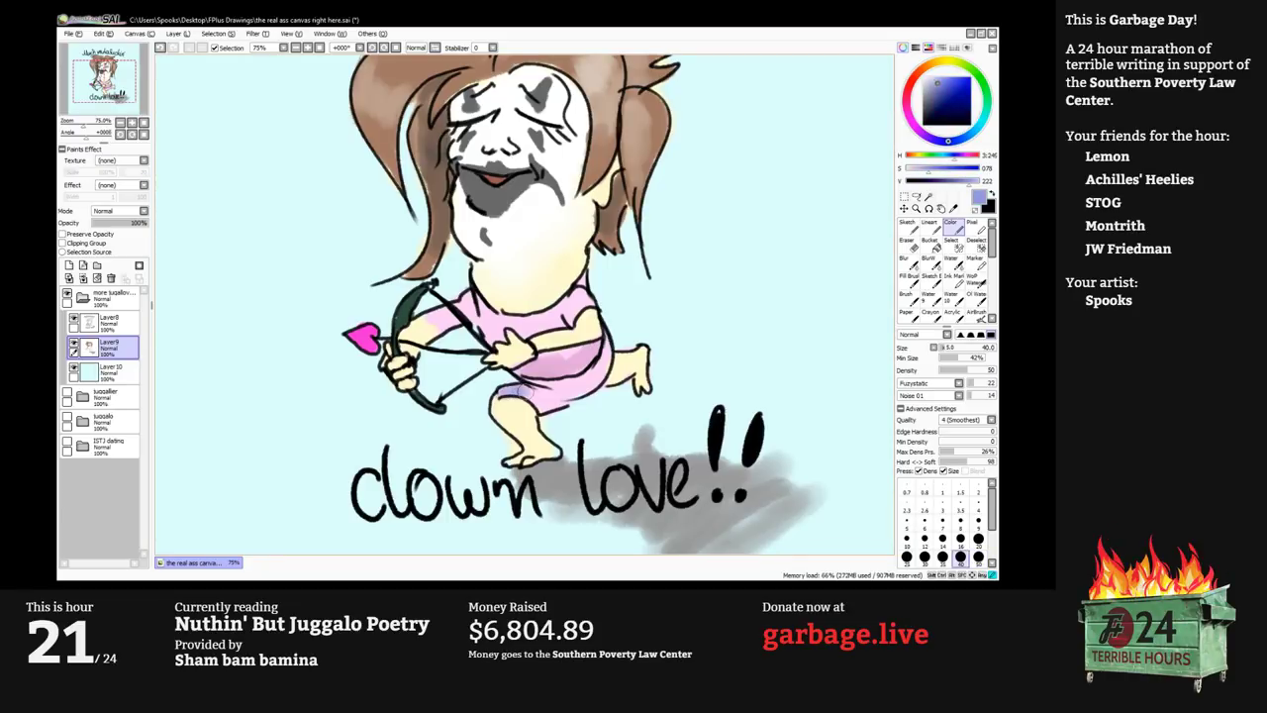
{"action": "mouse_move", "coordinate": [522, 393]}
{"action": "left_mouse_down"}
{"action": "mouse_move", "coordinate": [579, 394]}
{"action": "mouse_move", "coordinate": [543, 393]}
{"action": "mouse_move", "coordinate": [582, 389]}
{"action": "mouse_move", "coordinate": [606, 359]}
{"action": "mouse_move", "coordinate": [558, 390]}
{"action": "left_mouse_up"}
Blend a pale yellow highlight onto the back edge of the shorts at density 20 and size 35.
{"action": "left_click", "coordinate": [952, 61]}
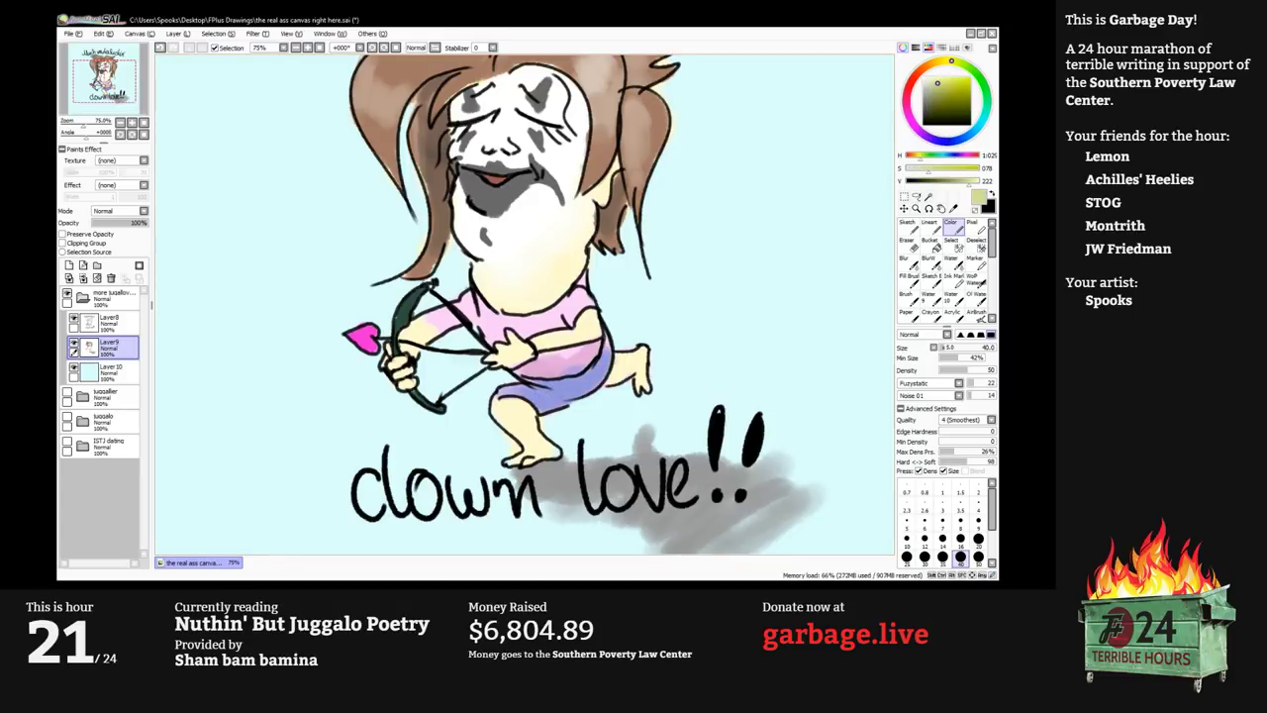
{"action": "left_click", "coordinate": [937, 77]}
{"action": "key", "text": "2"}
{"action": "key", "text": "bracketleft"}
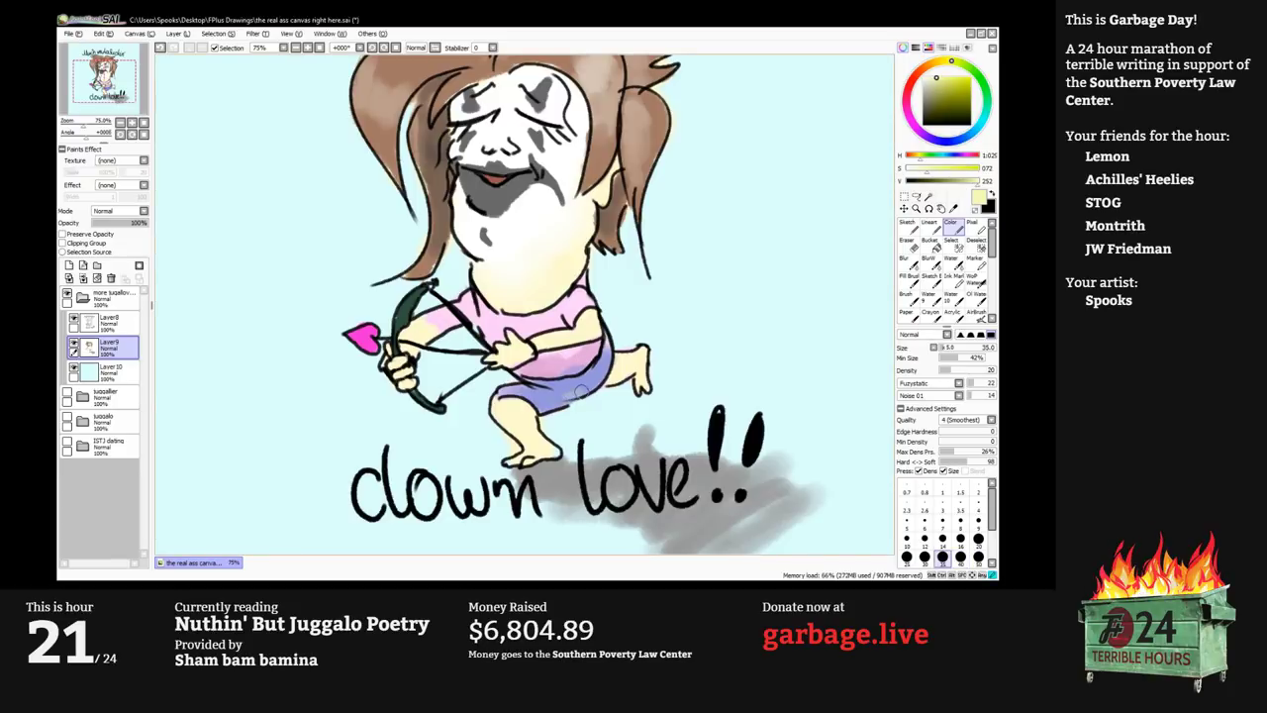
{"action": "left_click_drag", "start_coordinate": [581, 391], "coordinate": [595, 381]}
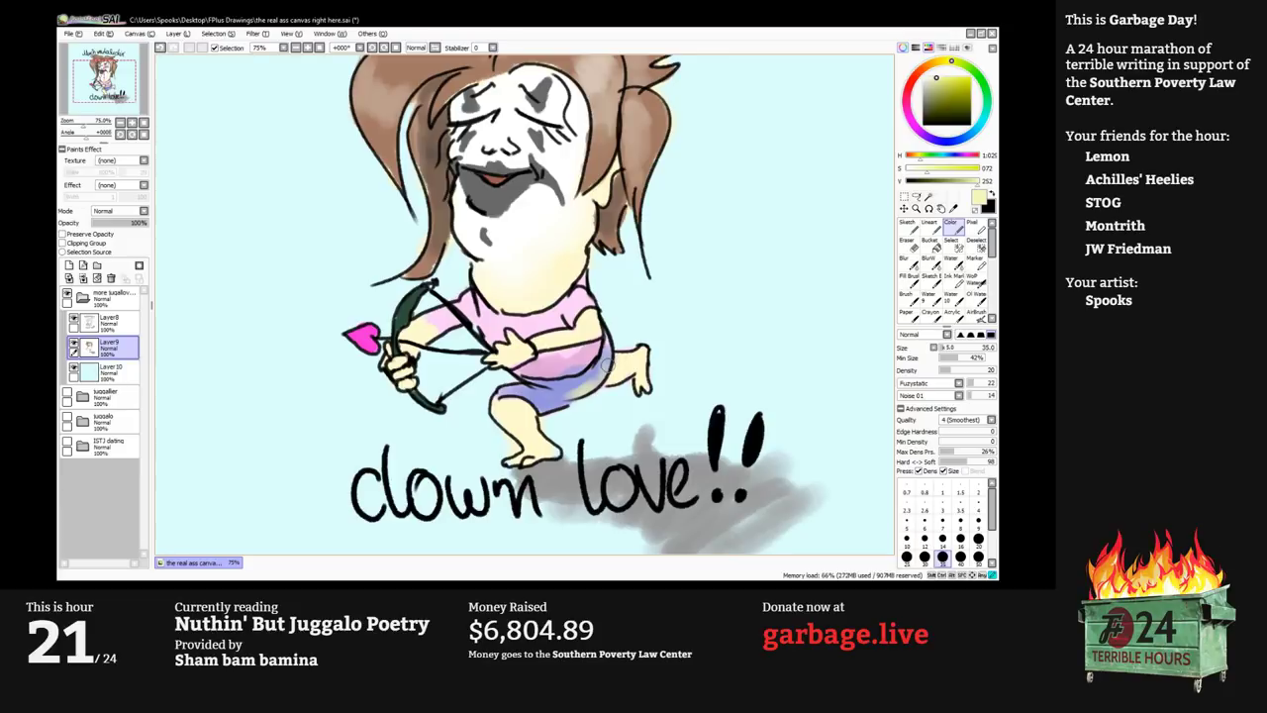
{"action": "left_click", "coordinate": [594, 379], "text": "alt"}
{"action": "left_click", "coordinate": [594, 377], "text": "alt"}
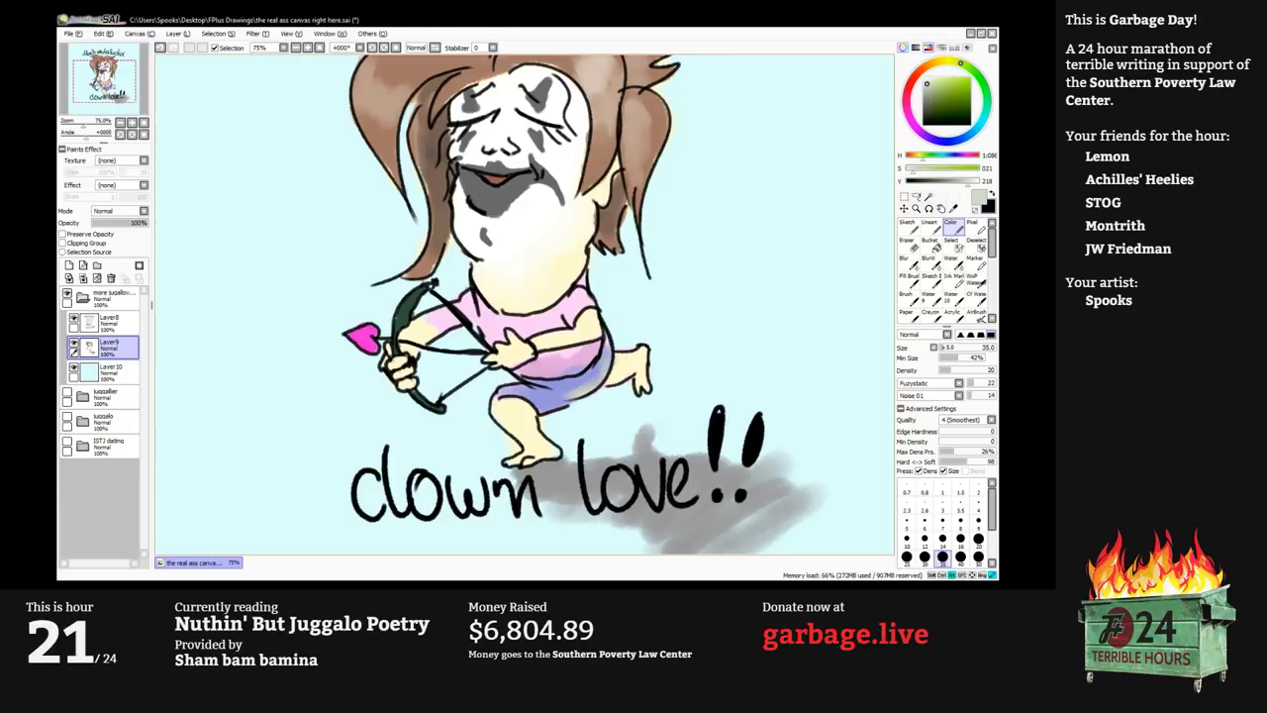
Paint a pale gray-green strip along the back edge of the shorts at size 16 and density 80.
{"action": "key", "text": "bracketleft"}
{"action": "key", "text": "bracketleft"}
{"action": "key", "text": "bracketleft"}
{"action": "key", "text": "bracketleft"}
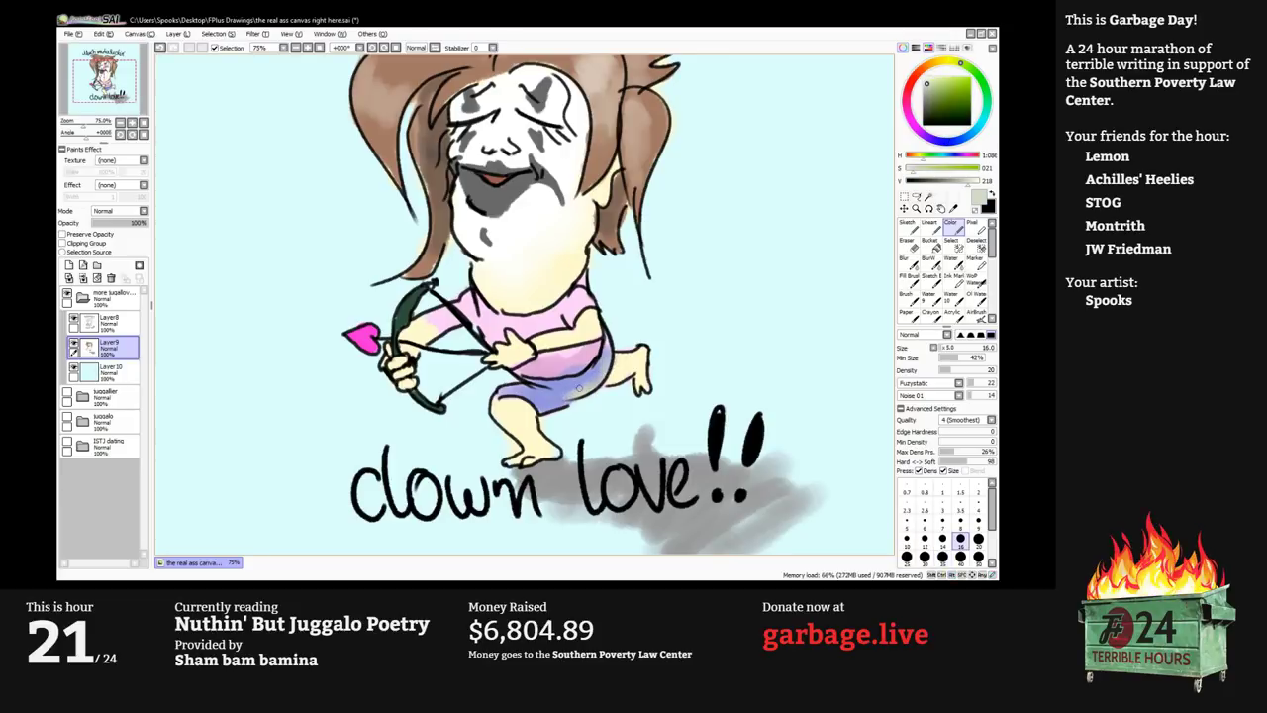
{"action": "key", "text": "8"}
{"action": "left_click_drag", "start_coordinate": [568, 396], "coordinate": [604, 371]}
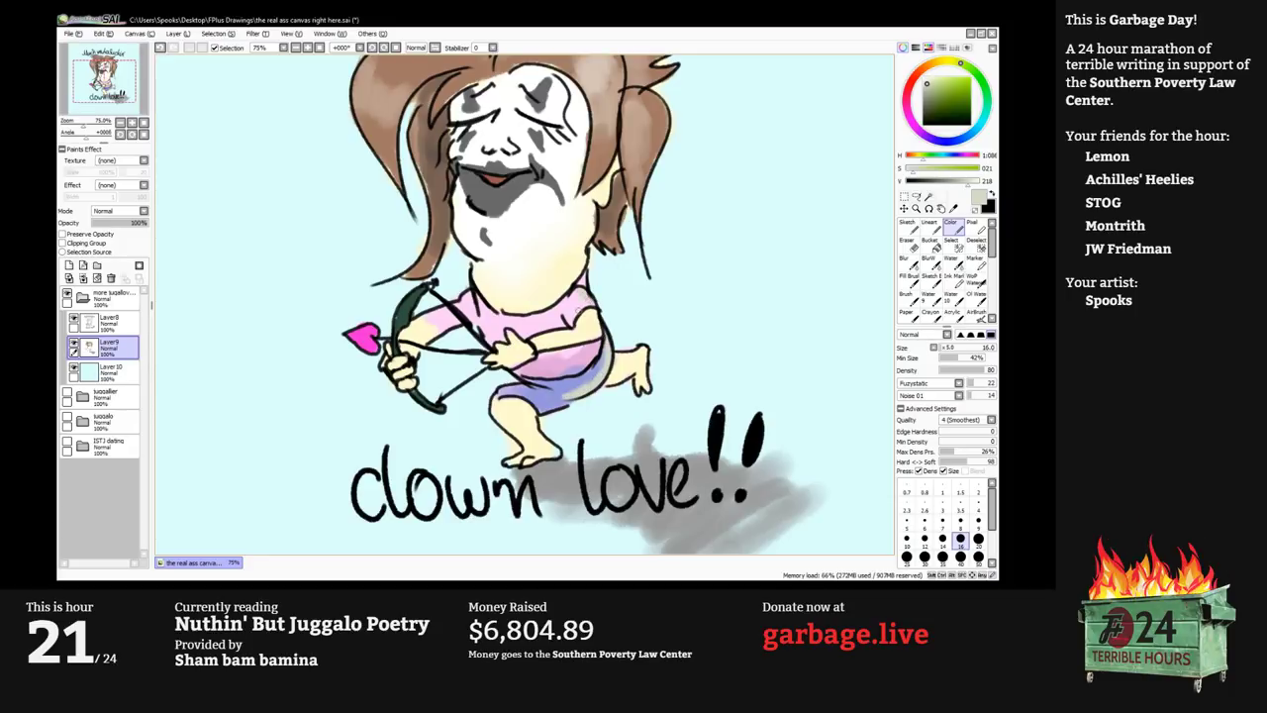
Touch up the arms and sleeve edges with cream skin color and the hem of the shorts with pale gray-green.
{"action": "left_click", "coordinate": [600, 288], "text": "alt"}
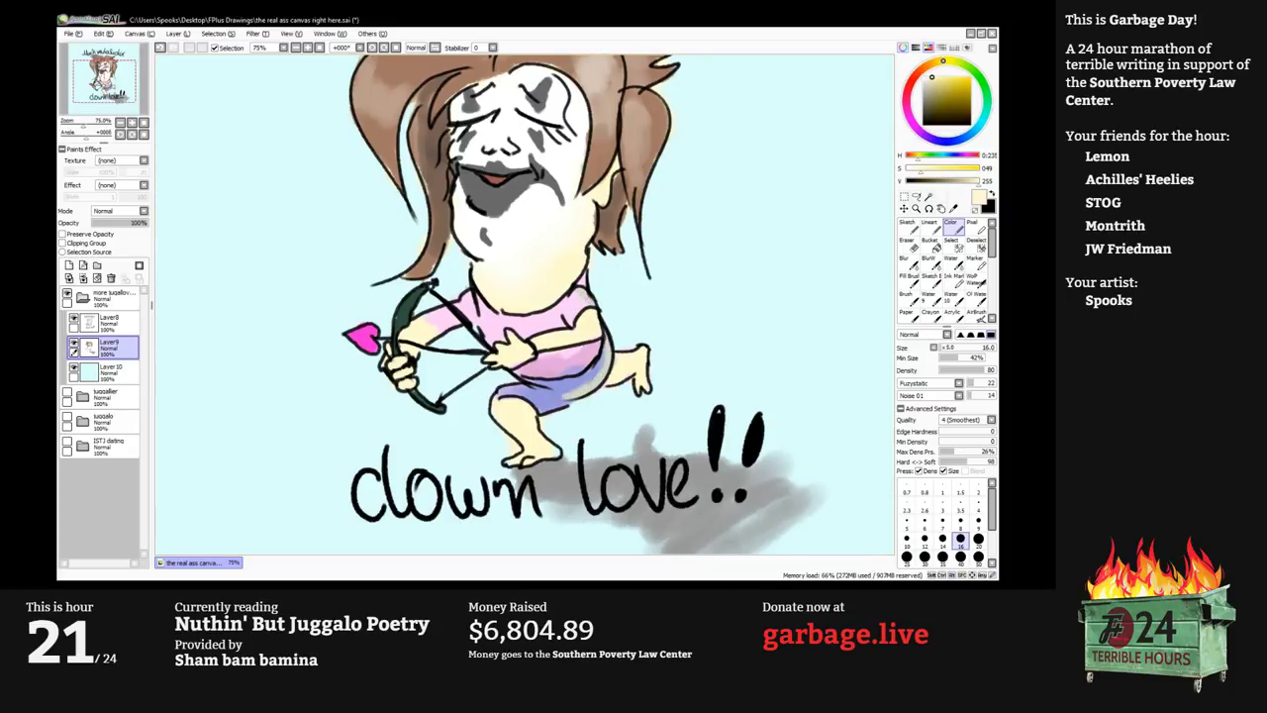
{"action": "left_click_drag", "start_coordinate": [583, 302], "coordinate": [584, 272]}
{"action": "mouse_move", "coordinate": [431, 322]}
{"action": "left_mouse_down"}
{"action": "mouse_move", "coordinate": [442, 309]}
{"action": "mouse_move", "coordinate": [449, 325]}
{"action": "mouse_move", "coordinate": [477, 298]}
{"action": "mouse_move", "coordinate": [492, 342]}
{"action": "left_mouse_up"}
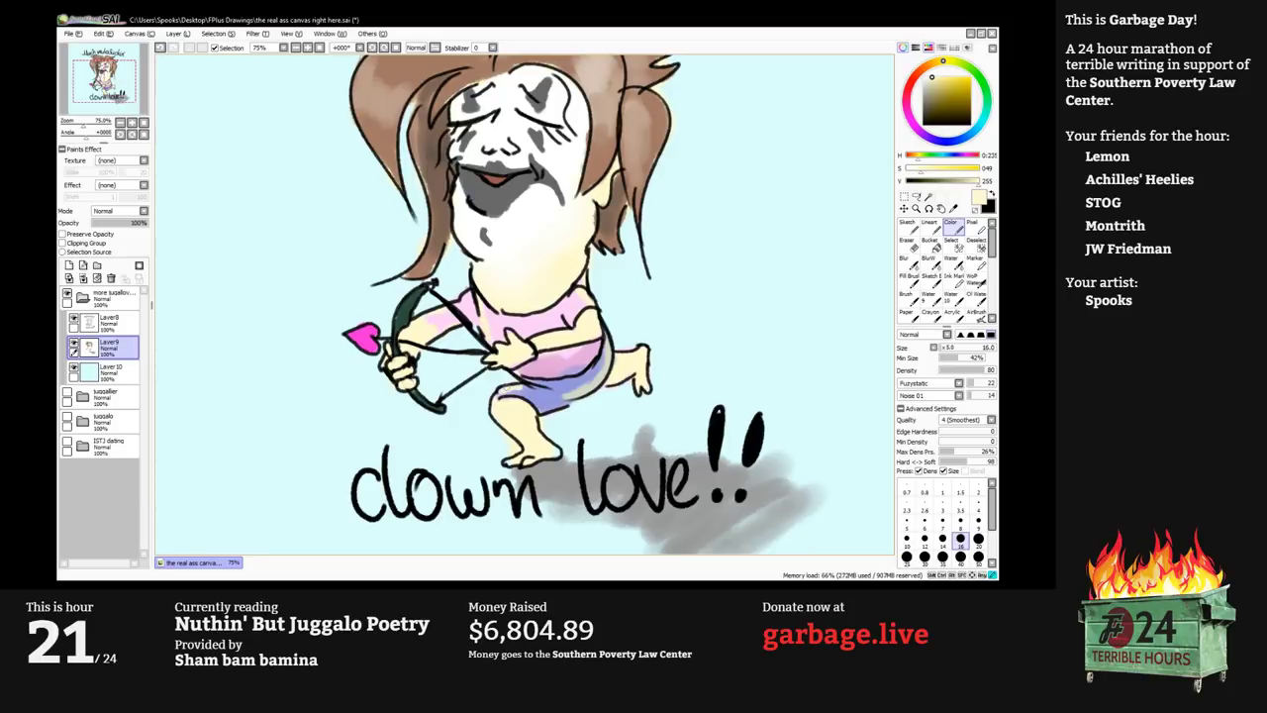
{"action": "left_click", "coordinate": [506, 389], "text": "alt"}
{"action": "left_click_drag", "start_coordinate": [570, 404], "coordinate": [554, 409]}
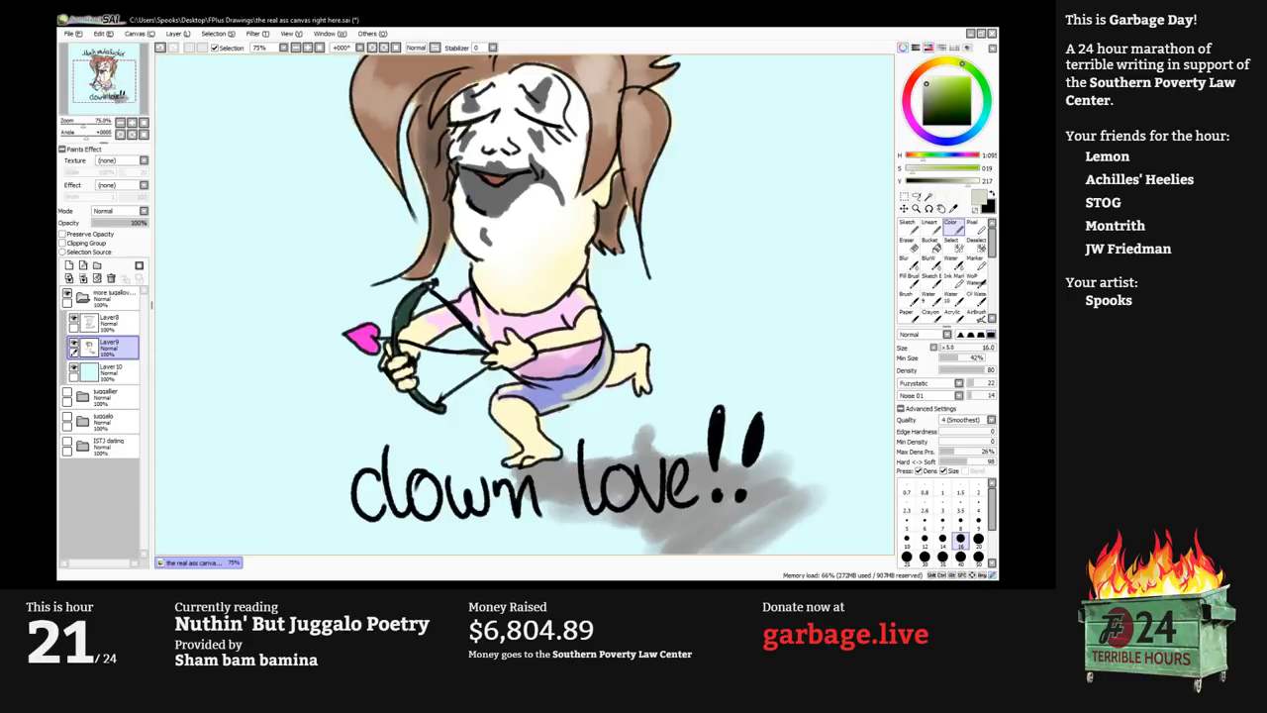
{"action": "scroll", "coordinate": [505, 371], "scroll_direction": "down", "scroll_amount": 2}
{"action": "left_click_drag", "start_coordinate": [495, 361], "coordinate": [508, 346]}
{"action": "scroll", "coordinate": [495, 342], "scroll_direction": "up", "scroll_amount": 1}
{"action": "scroll", "coordinate": [541, 322], "scroll_direction": "up", "scroll_amount": 1}
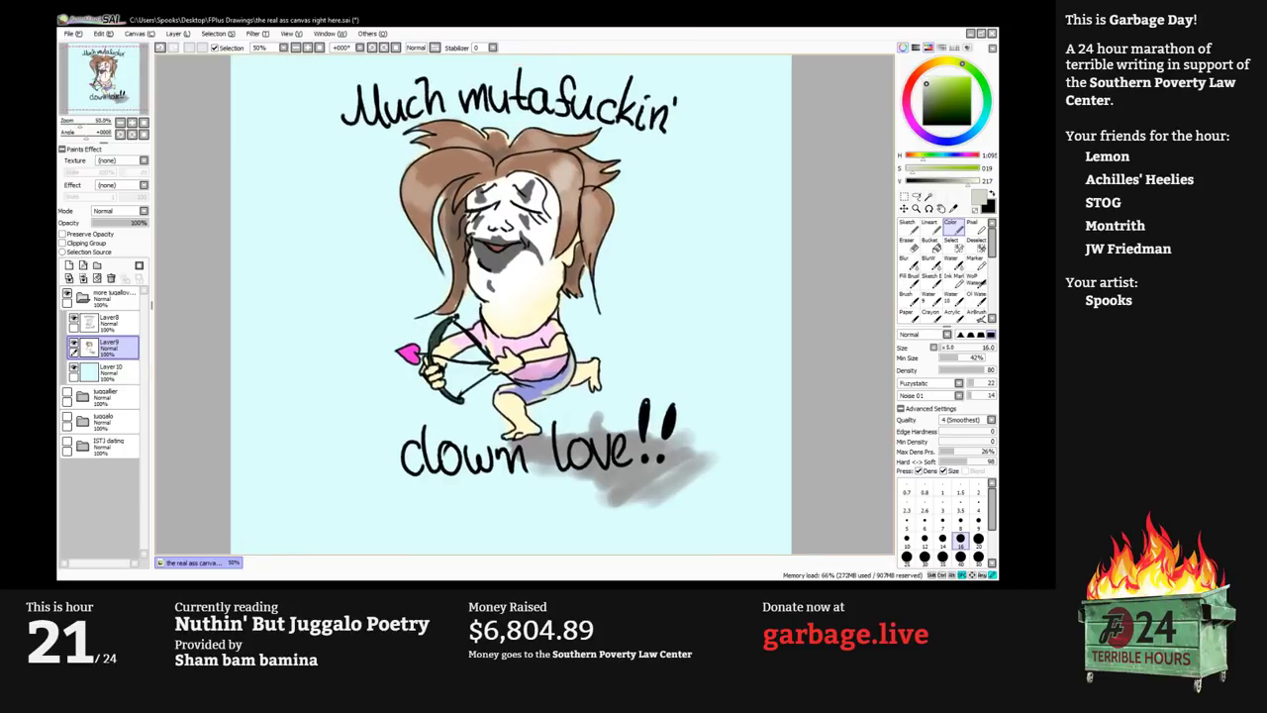
{"action": "scroll", "coordinate": [540, 322], "scroll_direction": "up", "scroll_amount": 1}
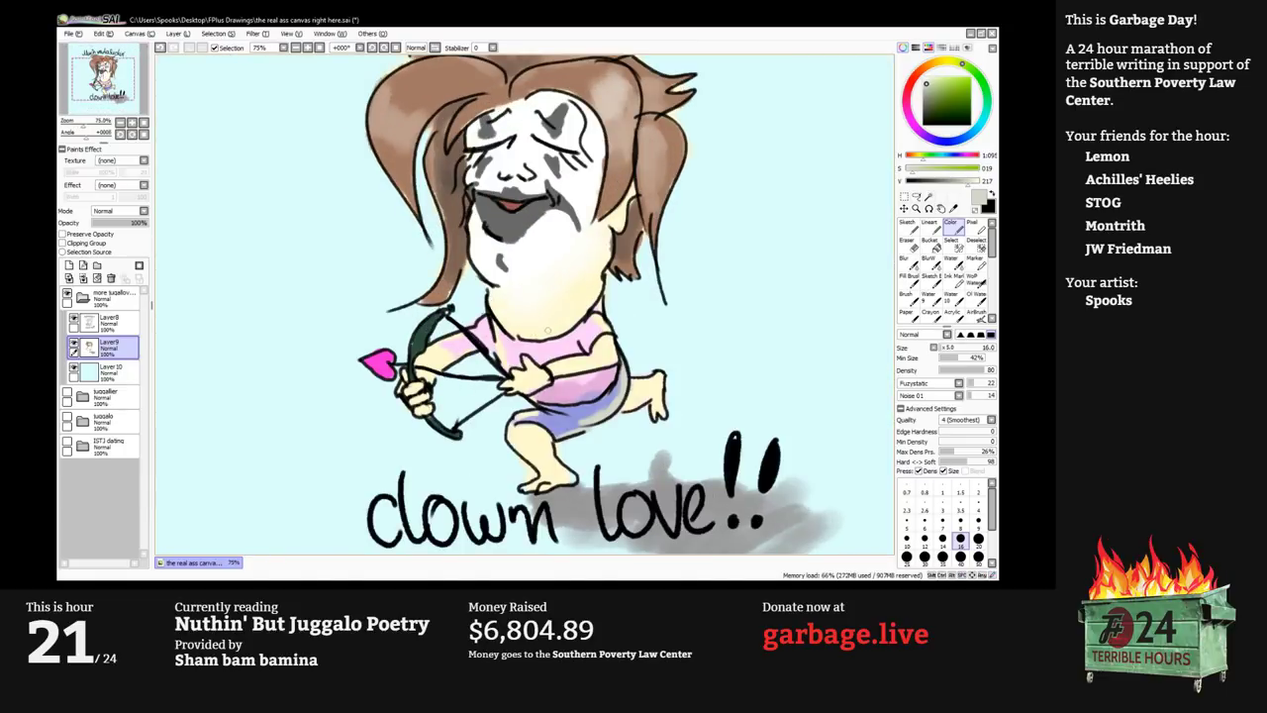
Cover the spill between the face and ponytail with background blue at size 25 and touch up the neck edge with white.
{"action": "left_click", "coordinate": [817, 182], "text": "alt"}
{"action": "key", "text": "bracketright"}
{"action": "key", "text": "bracketright"}
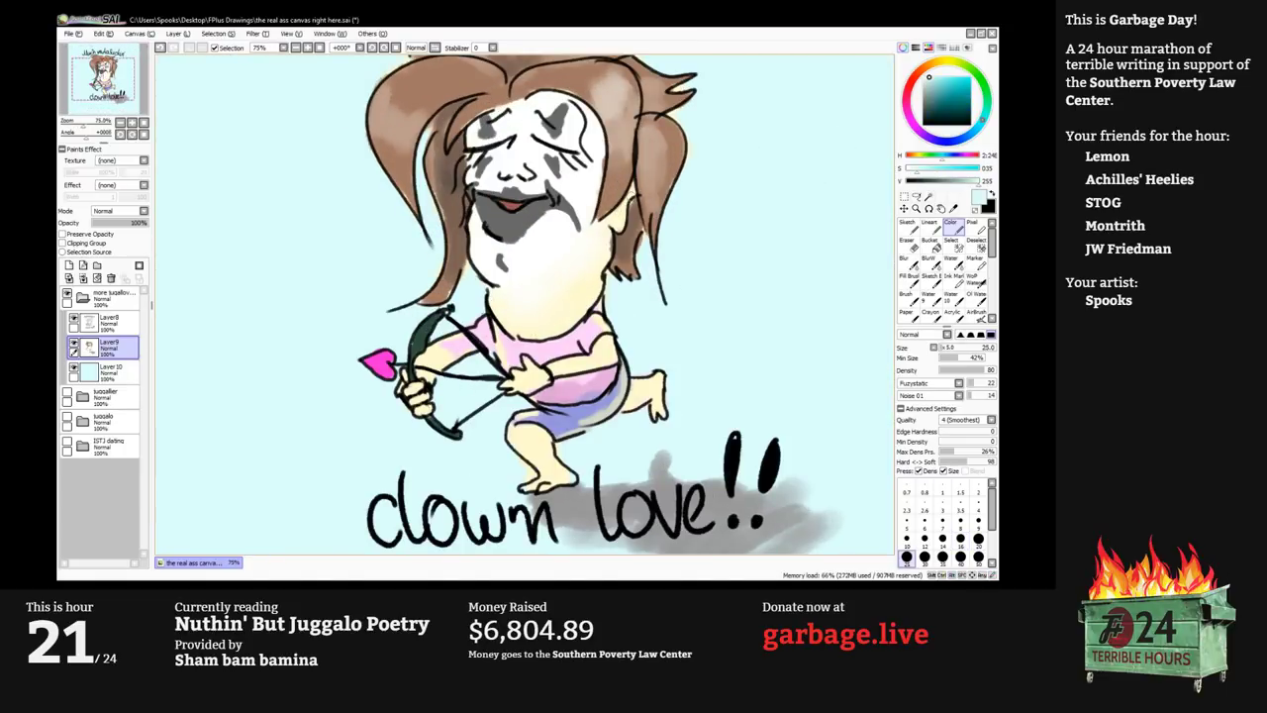
{"action": "left_click_drag", "start_coordinate": [634, 193], "coordinate": [600, 285]}
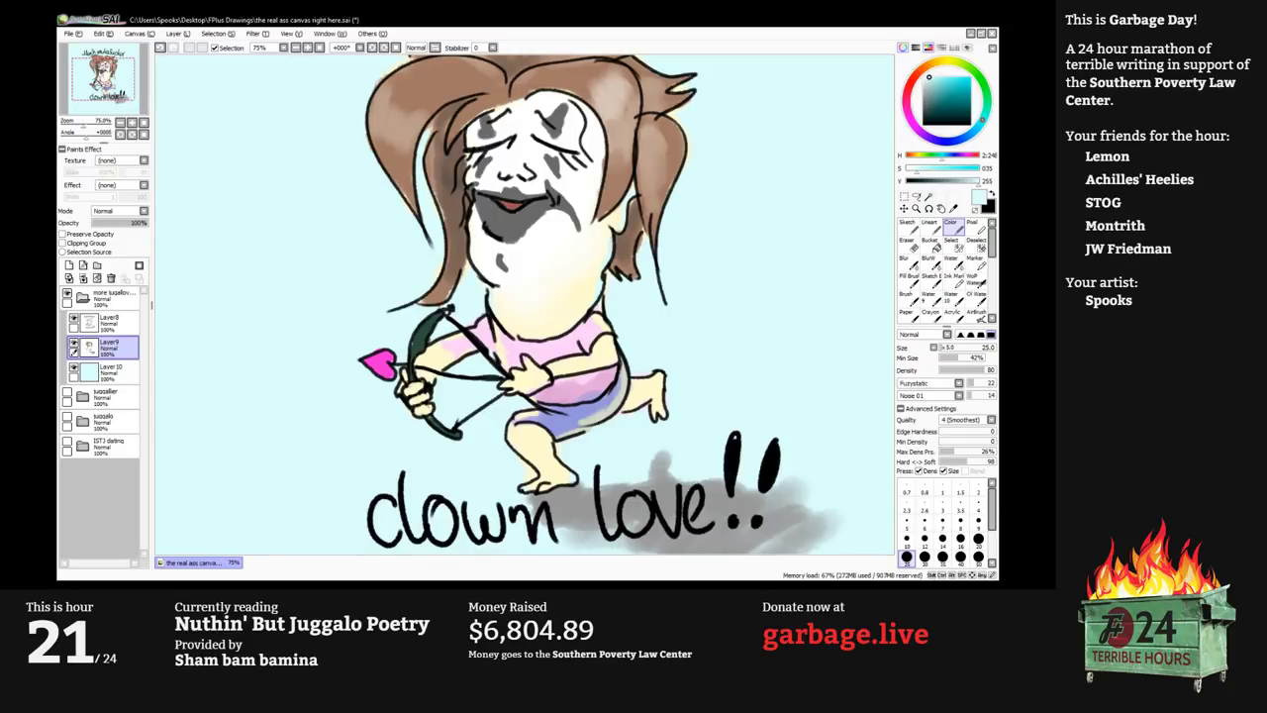
{"action": "left_click", "coordinate": [923, 77]}
{"action": "left_click_drag", "start_coordinate": [596, 303], "coordinate": [597, 294]}
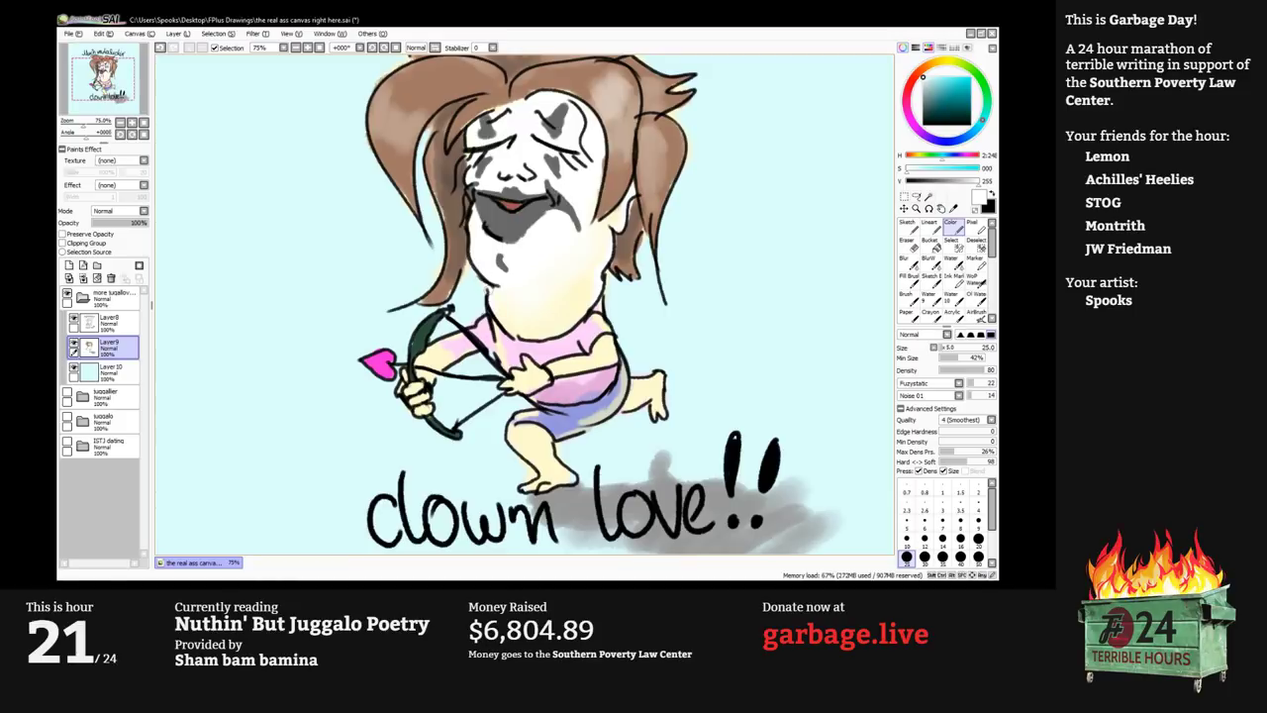
Shade the underside of the chin near the bow with yellow and set the brush to size 35, density 50, in sampled cream.
{"action": "left_click", "coordinate": [584, 303], "text": "alt"}
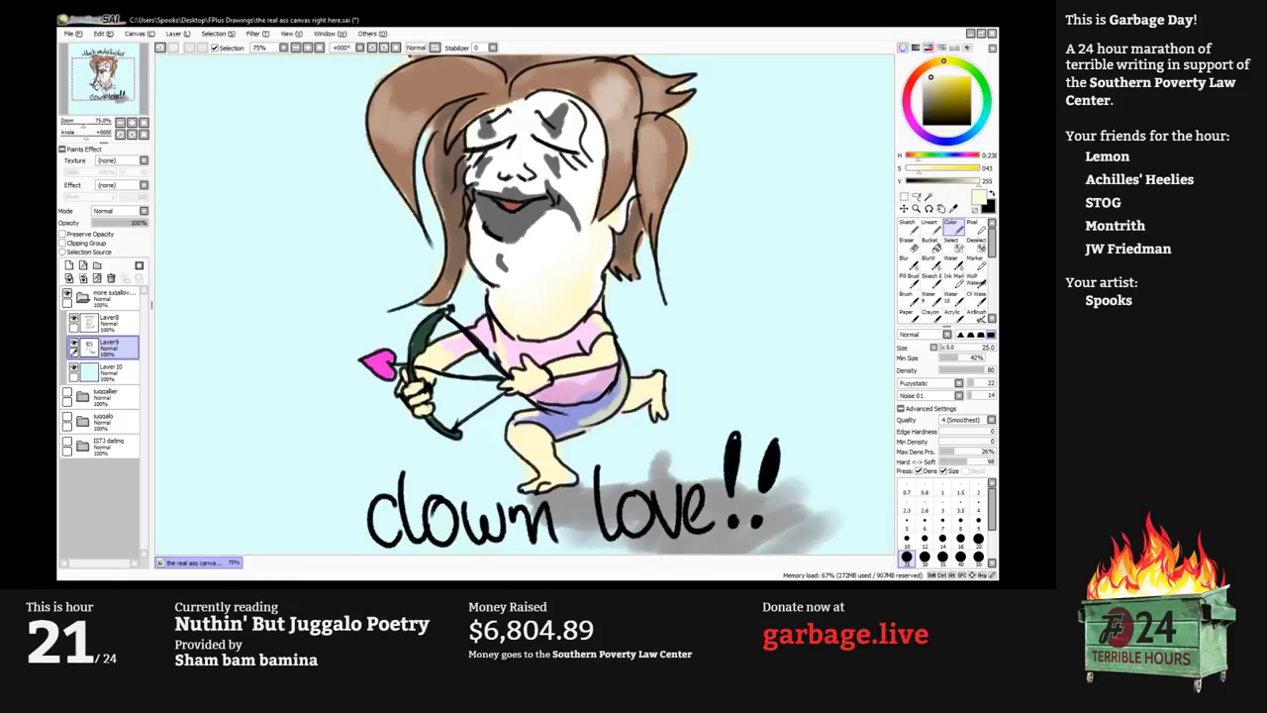
{"action": "left_click", "coordinate": [931, 96]}
{"action": "mouse_move", "coordinate": [503, 321]}
{"action": "left_mouse_down"}
{"action": "mouse_move", "coordinate": [521, 338]}
{"action": "mouse_move", "coordinate": [571, 325]}
{"action": "mouse_move", "coordinate": [592, 302]}
{"action": "mouse_move", "coordinate": [546, 329]}
{"action": "mouse_move", "coordinate": [507, 319]}
{"action": "left_mouse_up"}
{"action": "left_click", "coordinate": [571, 306], "text": "alt"}
{"action": "key", "text": "bracketright"}
{"action": "key", "text": "bracketright"}
{"action": "key", "text": "5"}
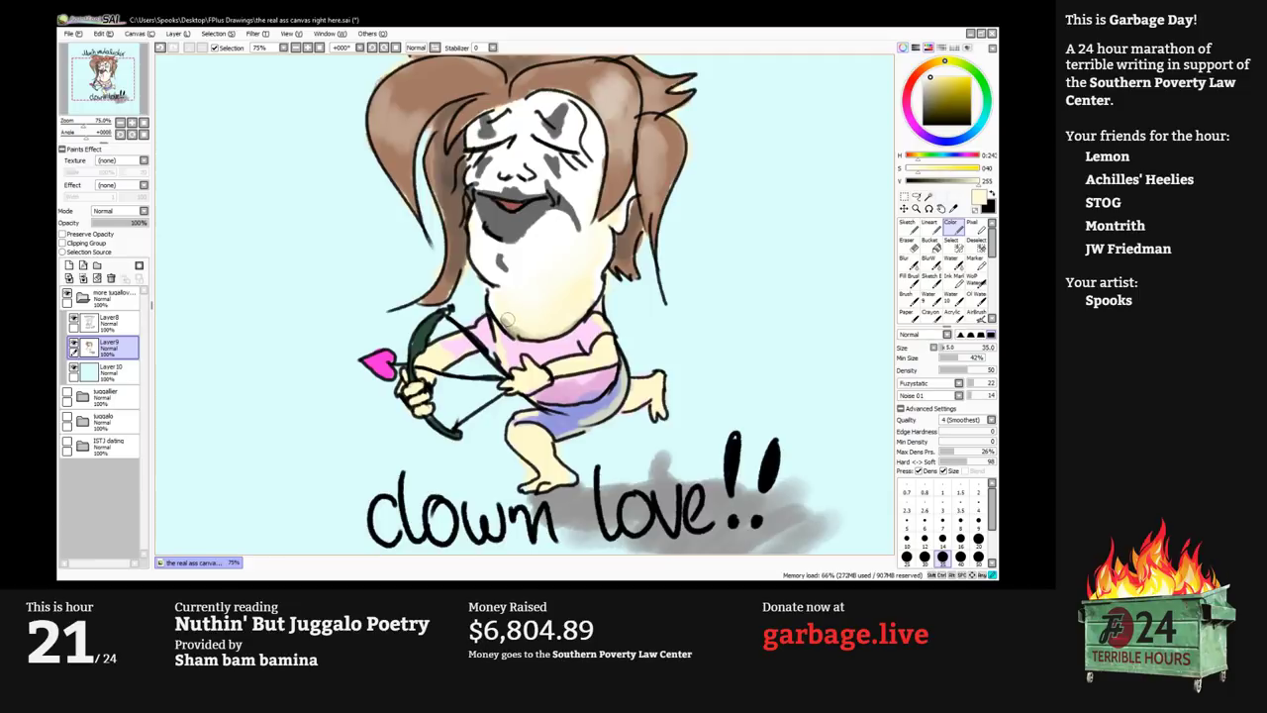
Paint sampled brown over the hair edge beside the forehead with the brush at size 30.
{"action": "scroll", "coordinate": [505, 323], "scroll_direction": "down", "scroll_amount": 1}
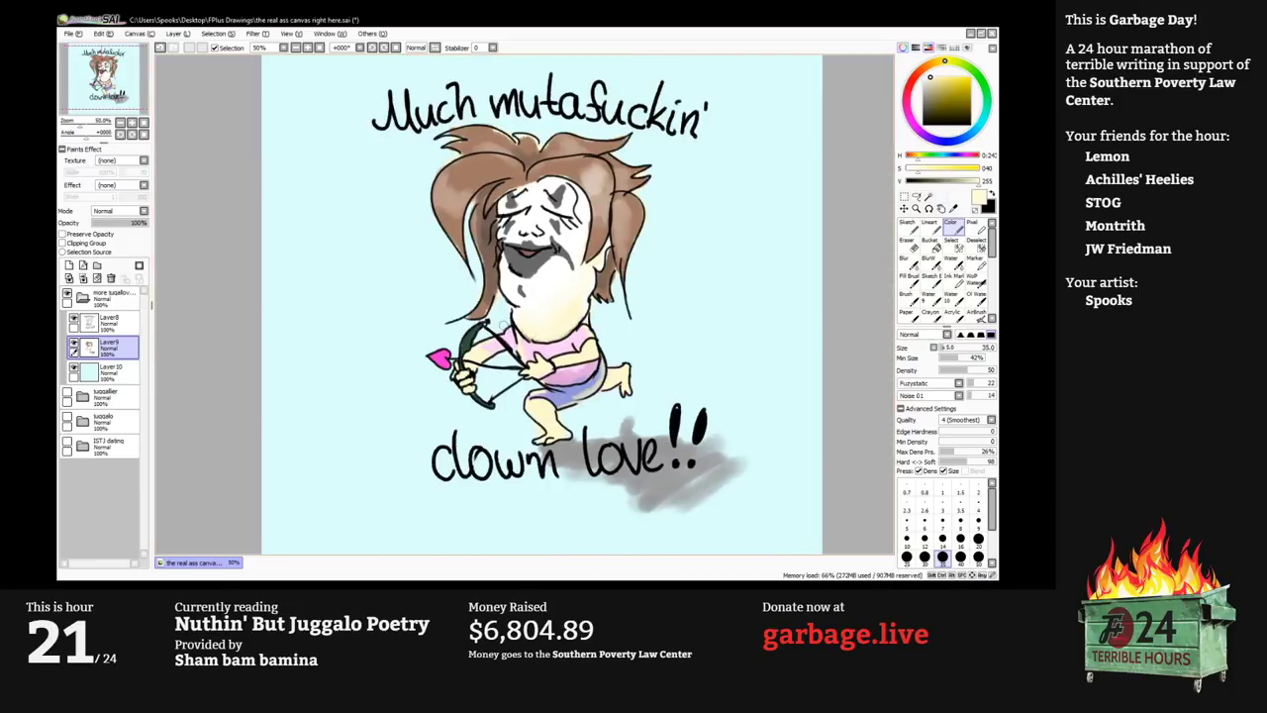
{"action": "left_click_drag", "start_coordinate": [416, 318], "coordinate": [439, 325]}
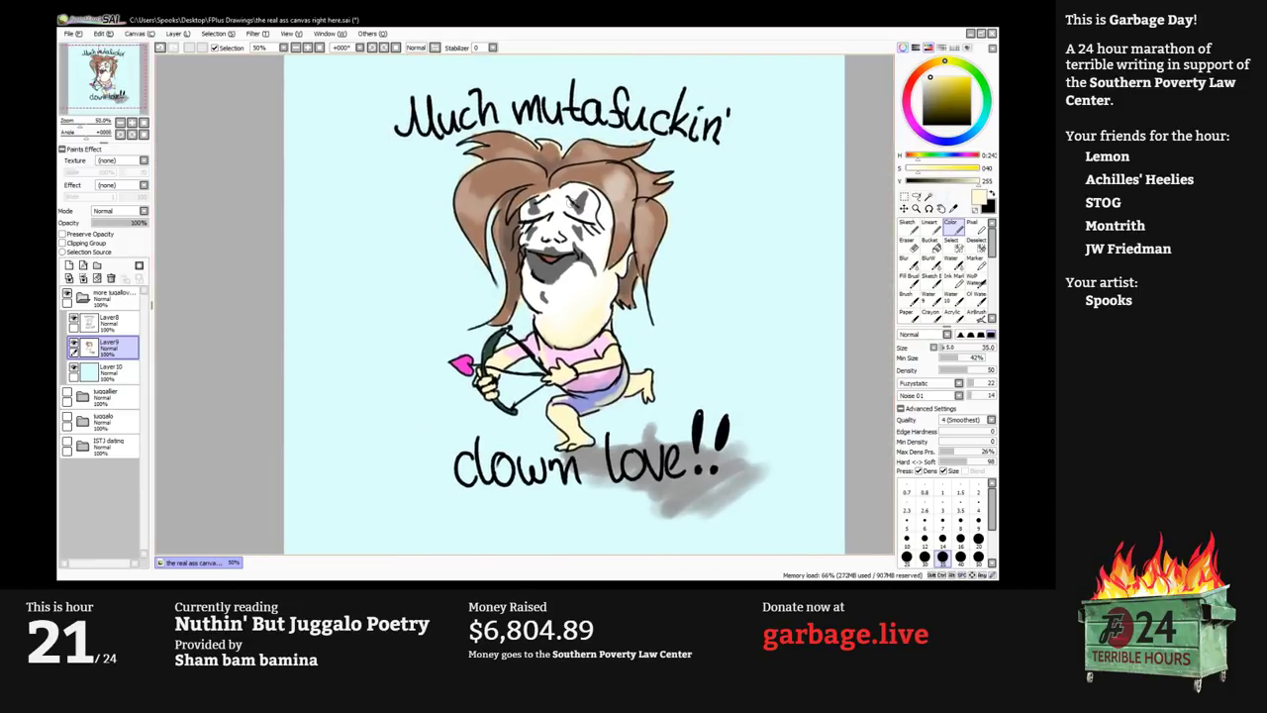
{"action": "left_click", "coordinate": [594, 190], "text": "alt"}
{"action": "key", "text": "bracketleft"}
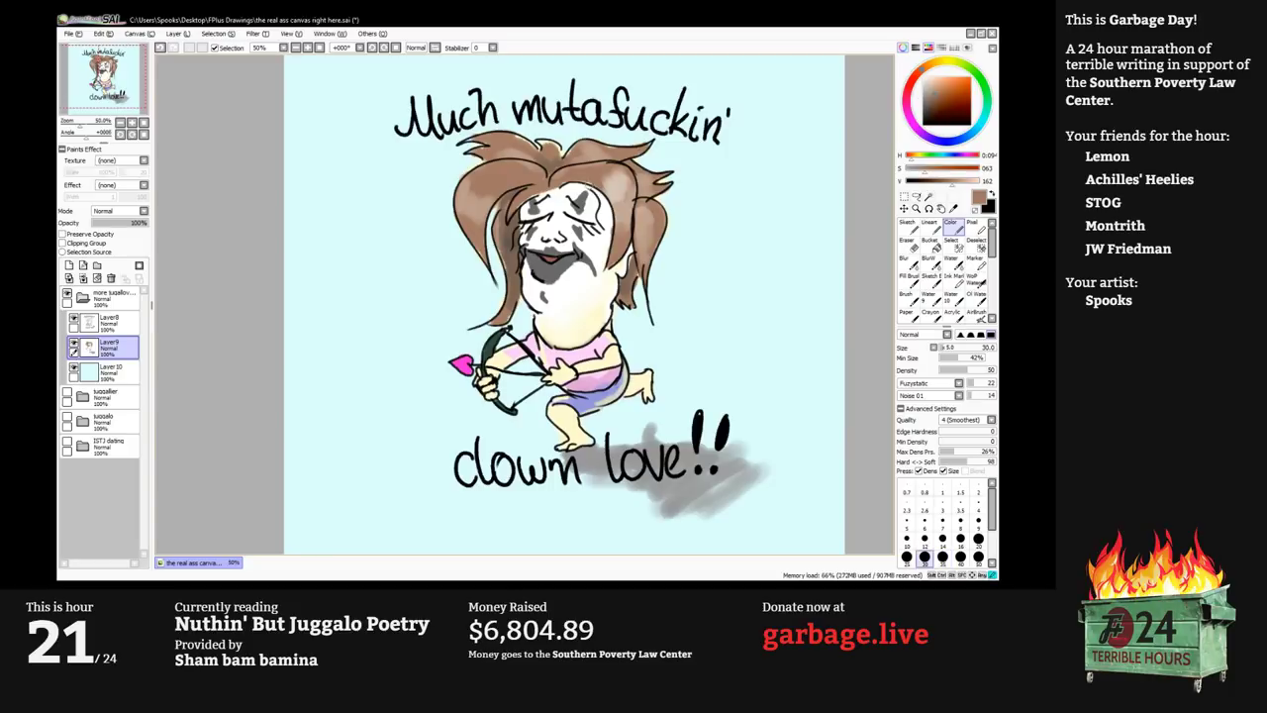
{"action": "left_click_drag", "start_coordinate": [594, 187], "coordinate": [602, 227]}
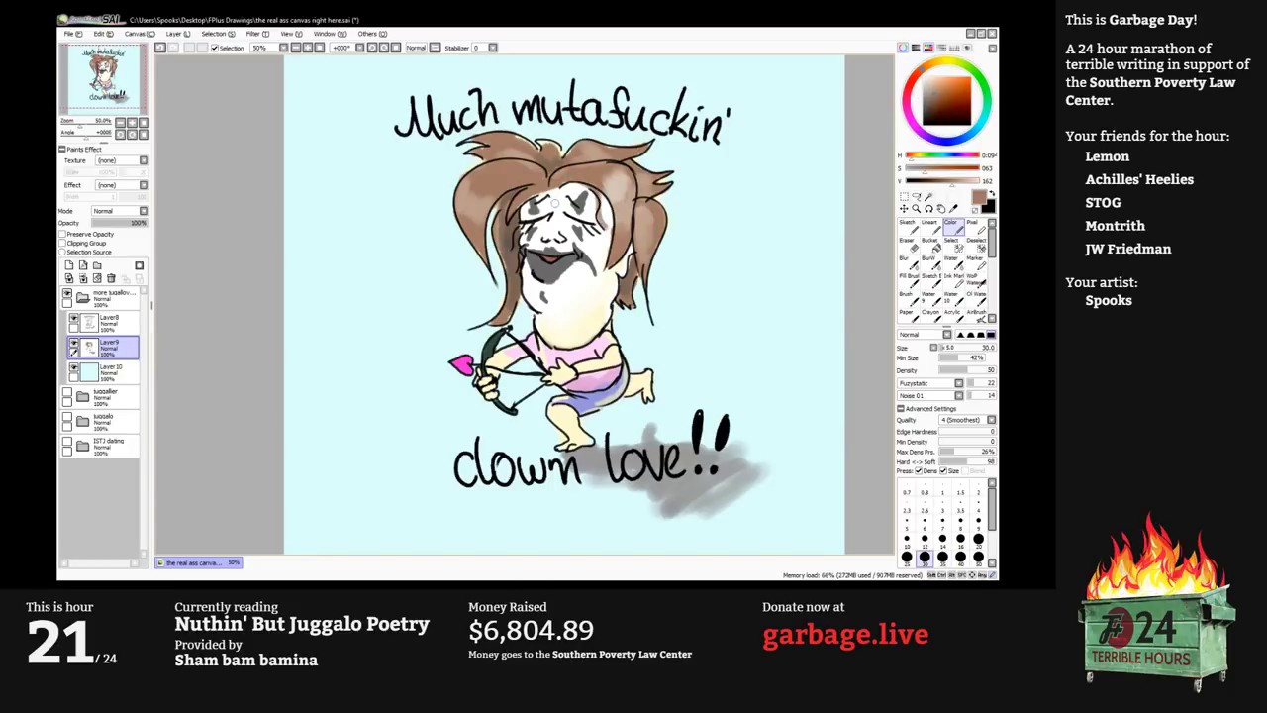
{"action": "key", "text": "bracketleft"}
{"action": "key", "text": "bracketleft"}
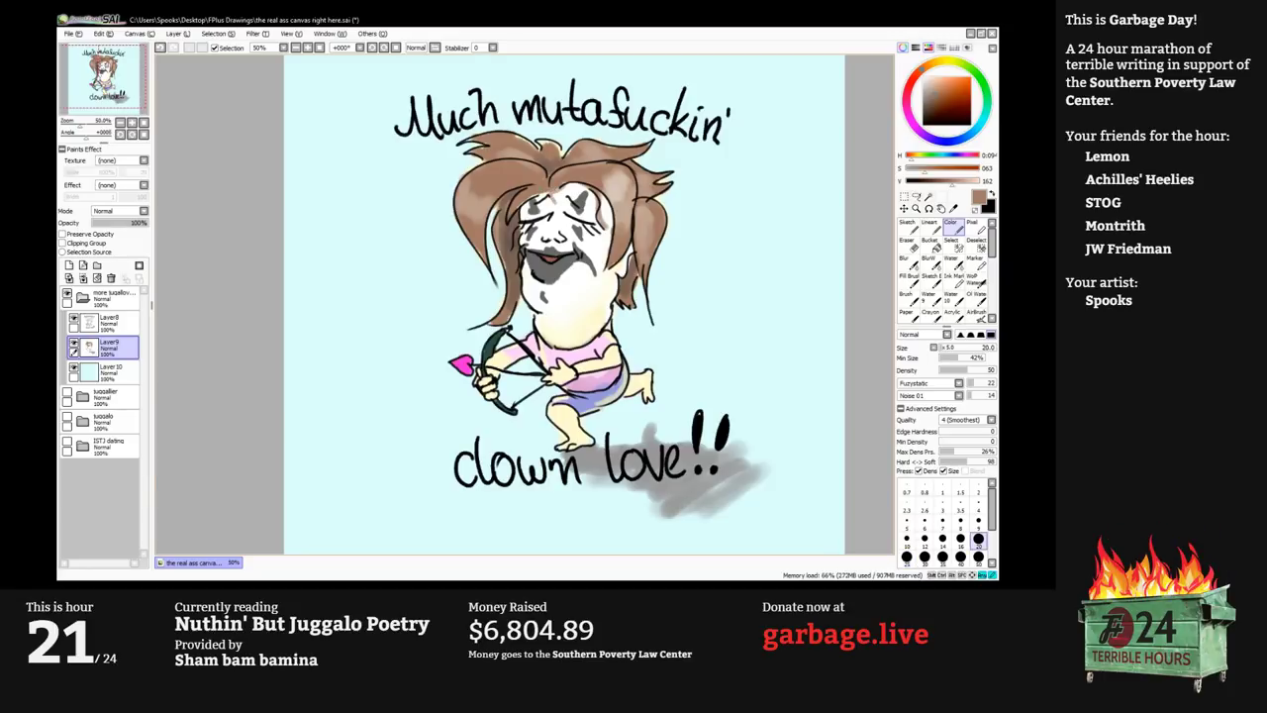
{"action": "left_click_drag", "start_coordinate": [486, 202], "coordinate": [443, 207]}
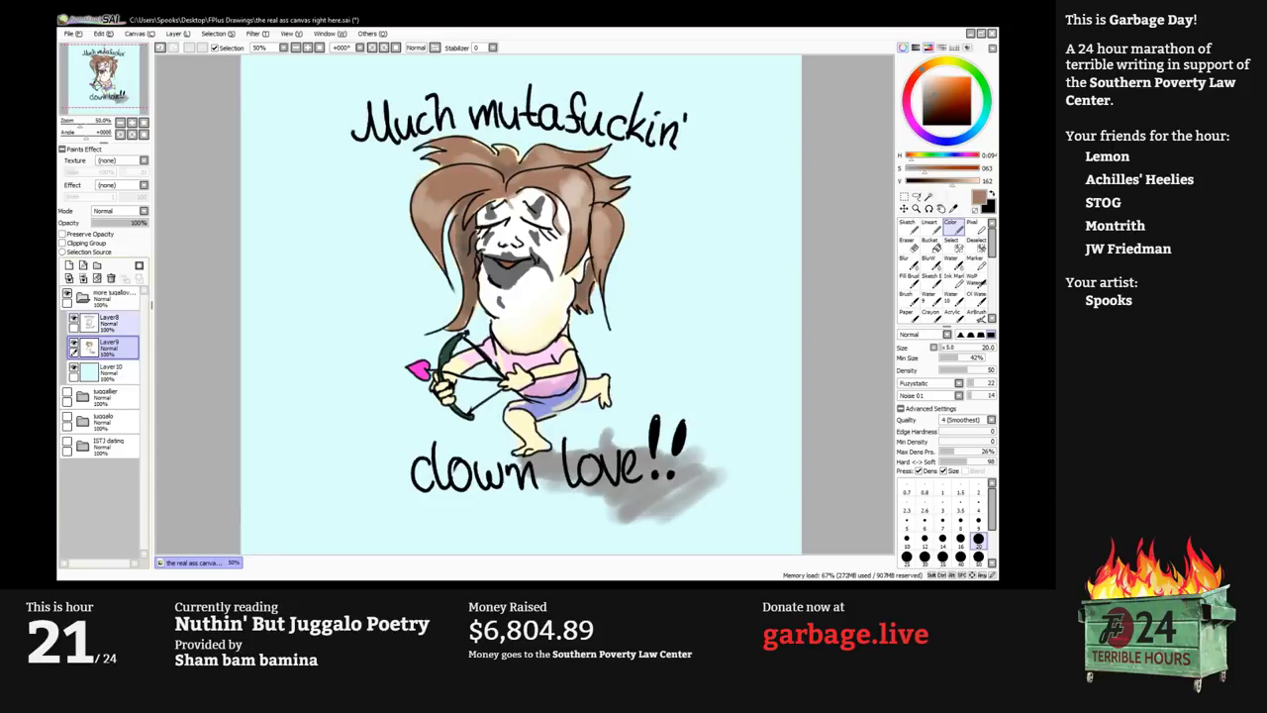
{"action": "key", "text": "alt+Tab"}
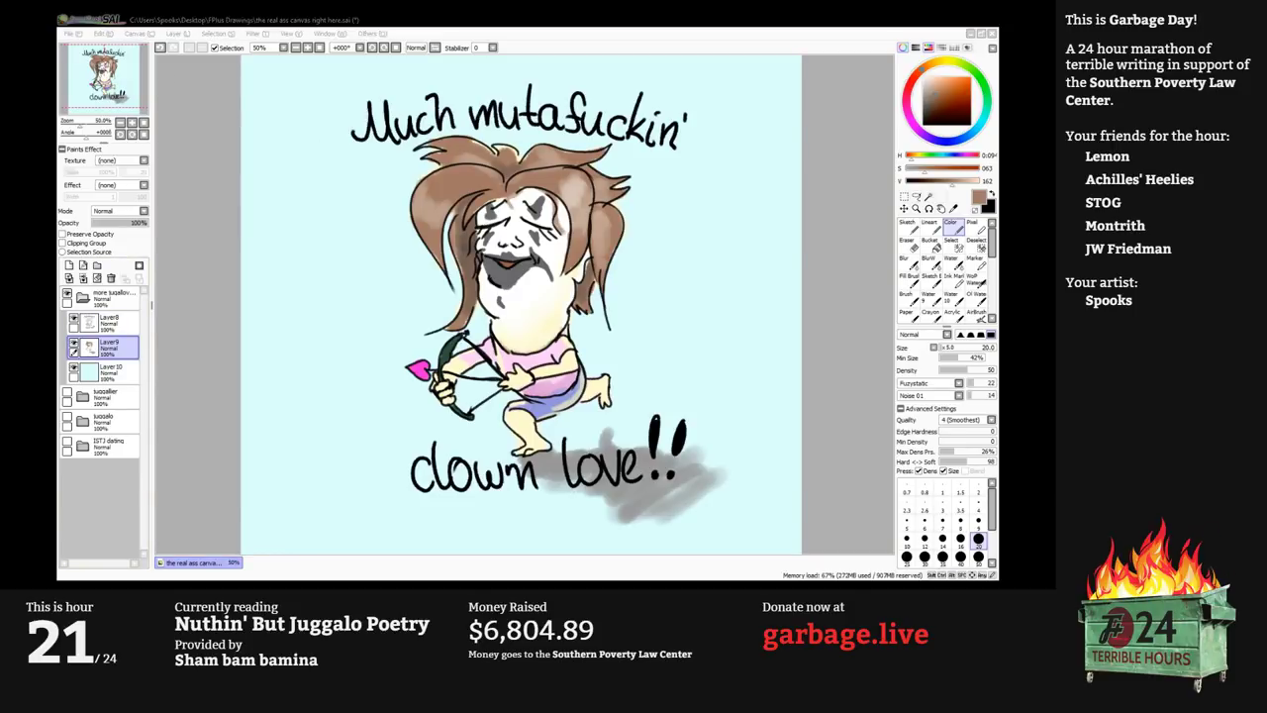
{"action": "key", "text": "alt+Tab"}
{"action": "left_click", "coordinate": [73, 33]}
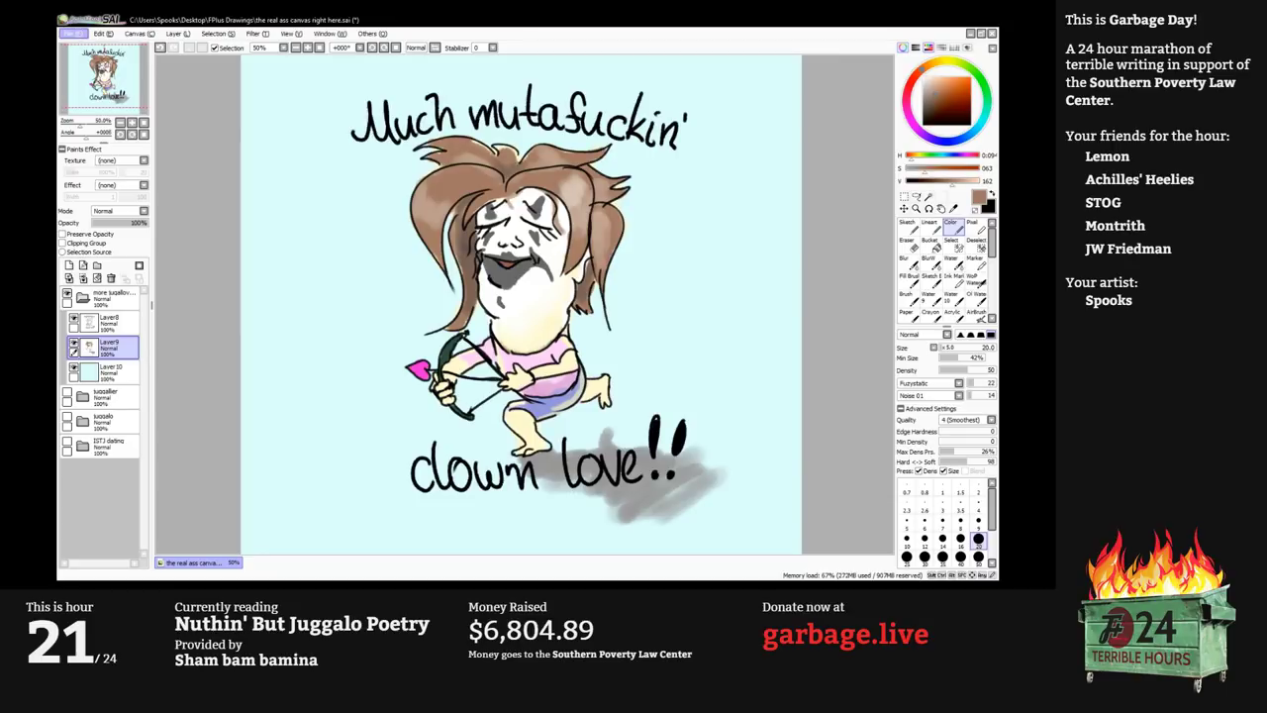
{"action": "key", "text": "alt+Tab"}
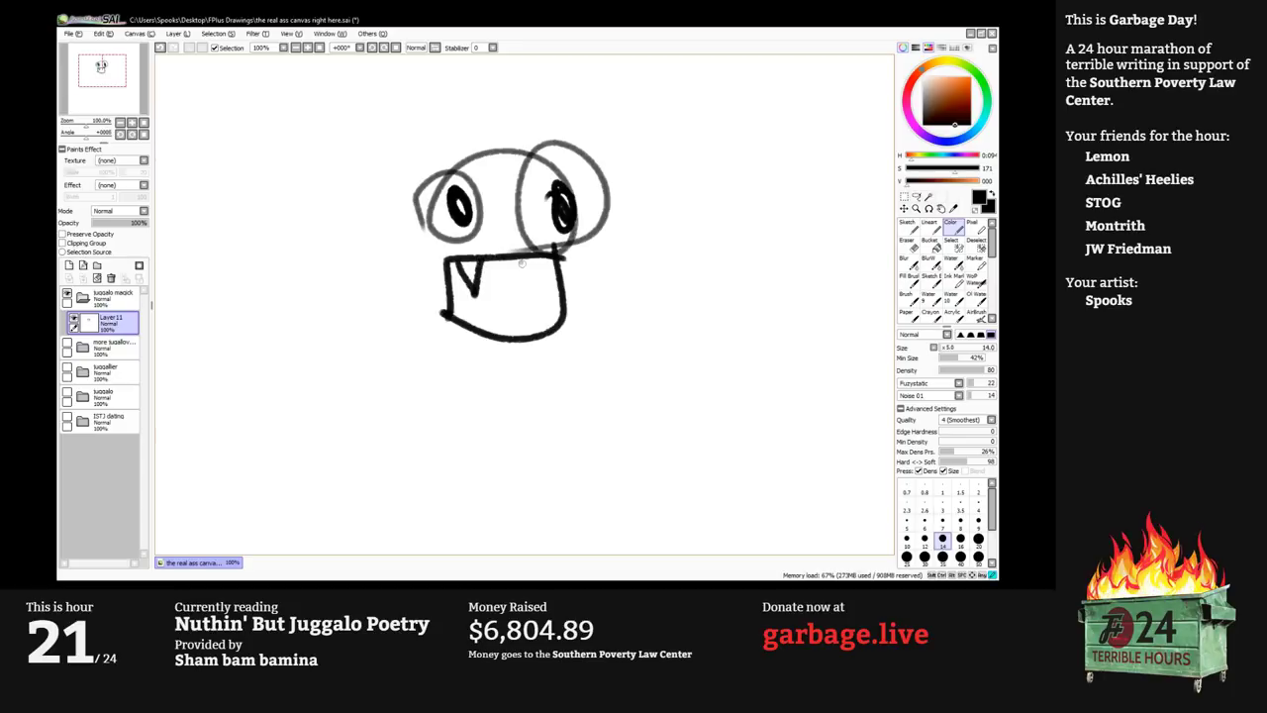
Draw the remaining fangs along the new character's upper jaw, fill the gaps around them black, and switch to the Eraser.
{"action": "mouse_move", "coordinate": [521, 263]}
{"action": "left_mouse_down"}
{"action": "mouse_move", "coordinate": [552, 260]}
{"action": "mouse_move", "coordinate": [454, 301]}
{"action": "mouse_move", "coordinate": [486, 267]}
{"action": "mouse_move", "coordinate": [521, 265]}
{"action": "mouse_move", "coordinate": [545, 283]}
{"action": "mouse_move", "coordinate": [550, 267]}
{"action": "mouse_move", "coordinate": [554, 289]}
{"action": "left_mouse_up"}
{"action": "key", "text": "]"}
{"action": "key", "text": "]"}
{"action": "key", "text": "bracketright"}
{"action": "key", "text": "e"}
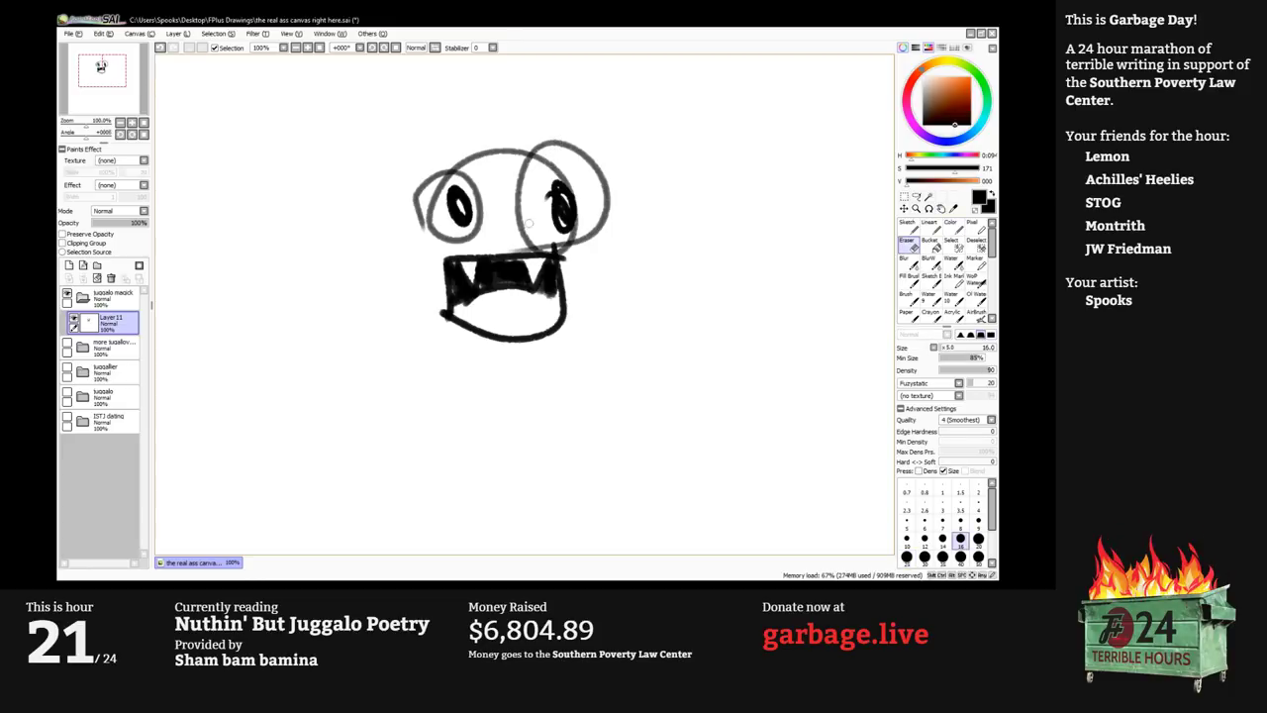
Erase the overlapping sketch lines around the character's eye circles with the Eraser at size 35.
{"action": "key", "text": "bracketright"}
{"action": "key", "text": "bracketright"}
{"action": "key", "text": "bracketright"}
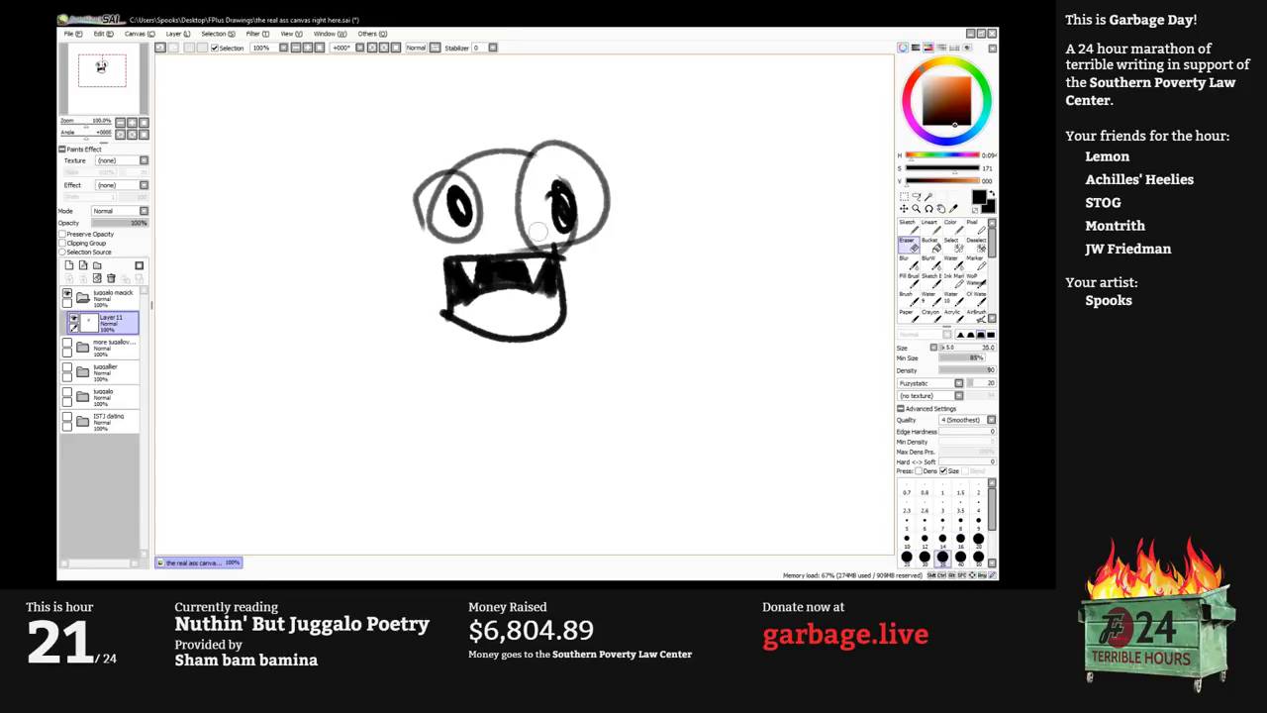
{"action": "mouse_move", "coordinate": [428, 204]}
{"action": "left_mouse_down"}
{"action": "mouse_move", "coordinate": [503, 159]}
{"action": "mouse_move", "coordinate": [459, 259]}
{"action": "mouse_move", "coordinate": [507, 179]}
{"action": "left_mouse_up"}
Draw a pointed widow's-peak hairline above the eyes in black and fill the hair solid with a larger brush.
{"action": "key", "text": "b"}
{"action": "key", "text": "bracketleft"}
{"action": "key", "text": "bracketleft"}
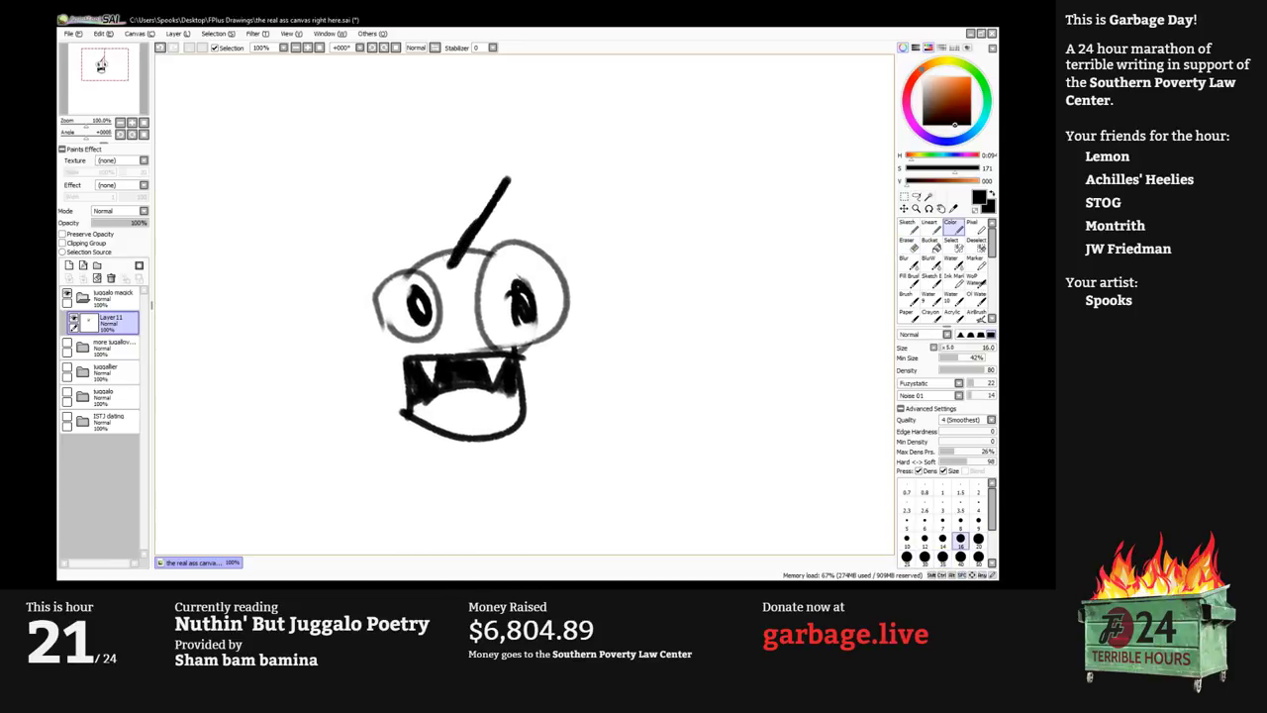
{"action": "left_click_drag", "start_coordinate": [450, 267], "coordinate": [407, 177]}
{"action": "mouse_move", "coordinate": [511, 179]}
{"action": "left_mouse_down"}
{"action": "mouse_move", "coordinate": [542, 203]}
{"action": "mouse_move", "coordinate": [545, 248]}
{"action": "mouse_move", "coordinate": [540, 164]}
{"action": "mouse_move", "coordinate": [455, 136]}
{"action": "mouse_move", "coordinate": [396, 165]}
{"action": "mouse_move", "coordinate": [460, 230]}
{"action": "mouse_move", "coordinate": [488, 181]}
{"action": "mouse_move", "coordinate": [438, 158]}
{"action": "mouse_move", "coordinate": [447, 191]}
{"action": "mouse_move", "coordinate": [438, 155]}
{"action": "mouse_move", "coordinate": [470, 175]}
{"action": "mouse_move", "coordinate": [457, 195]}
{"action": "mouse_move", "coordinate": [460, 157]}
{"action": "mouse_move", "coordinate": [505, 178]}
{"action": "left_mouse_up"}
{"action": "key", "text": "bracketright"}
{"action": "key", "text": "bracketright"}
{"action": "key", "text": "bracketright"}
{"action": "key", "text": "bracketright"}
{"action": "key", "text": "bracketright"}
{"action": "key", "text": "bracketright"}
{"action": "key", "text": "bracketleft"}
{"action": "key", "text": "bracketleft"}
Outline the sides of the forehead and paint a spiked brow mark over the larger eye, returning the brush to size 16.
{"action": "mouse_move", "coordinate": [400, 165]}
{"action": "left_mouse_down"}
{"action": "mouse_move", "coordinate": [386, 178]}
{"action": "mouse_move", "coordinate": [379, 290]}
{"action": "left_mouse_up"}
{"action": "key", "text": "bracketleft"}
{"action": "key", "text": "bracketleft"}
{"action": "mouse_move", "coordinate": [517, 203]}
{"action": "left_mouse_down"}
{"action": "mouse_move", "coordinate": [507, 252]}
{"action": "mouse_move", "coordinate": [542, 253]}
{"action": "mouse_move", "coordinate": [480, 278]}
{"action": "mouse_move", "coordinate": [474, 297]}
{"action": "left_mouse_up"}
{"action": "key", "text": "bracketleft"}
{"action": "key", "text": "bracketleft"}
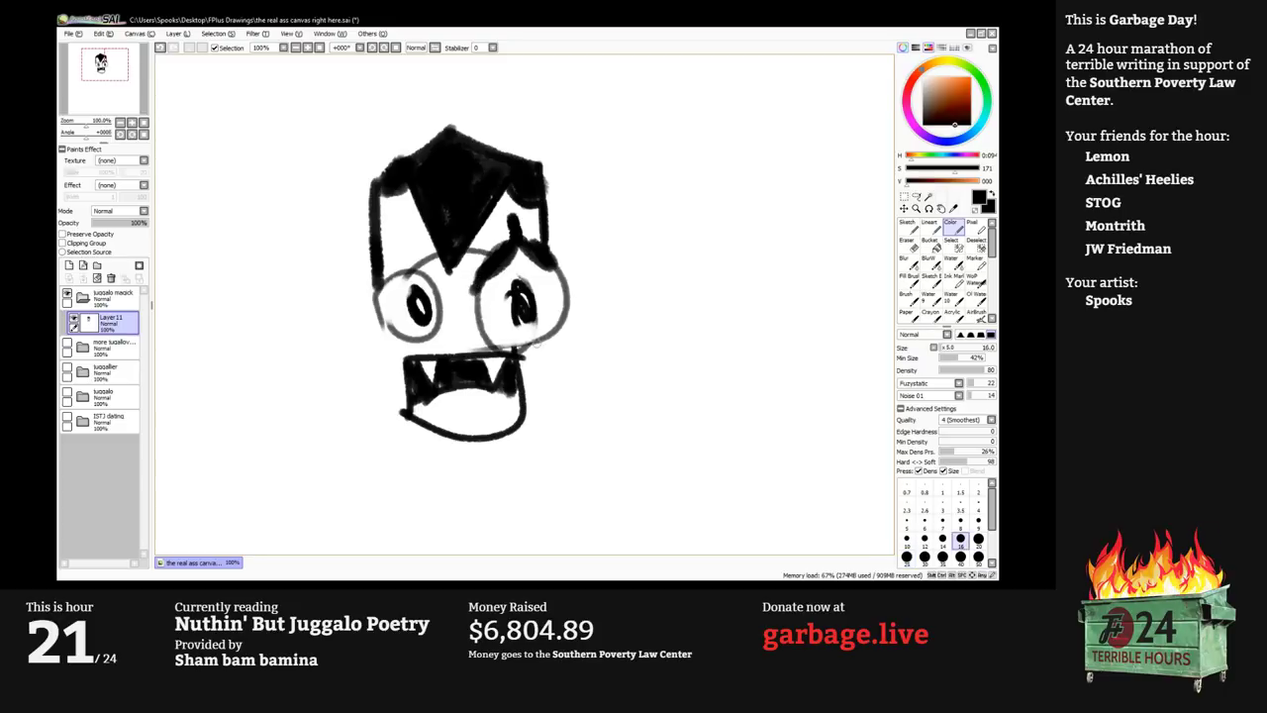
Draw the cheek and jaw contours down both sides of the face and extend the corners of the mouth.
{"action": "mouse_move", "coordinate": [537, 344]}
{"action": "left_mouse_down"}
{"action": "mouse_move", "coordinate": [575, 435]}
{"action": "mouse_move", "coordinate": [569, 478]}
{"action": "left_mouse_up"}
{"action": "mouse_move", "coordinate": [529, 430]}
{"action": "left_mouse_down"}
{"action": "mouse_move", "coordinate": [568, 376]}
{"action": "mouse_move", "coordinate": [544, 453]}
{"action": "left_mouse_up"}
{"action": "left_click_drag", "start_coordinate": [406, 233], "coordinate": [436, 446]}
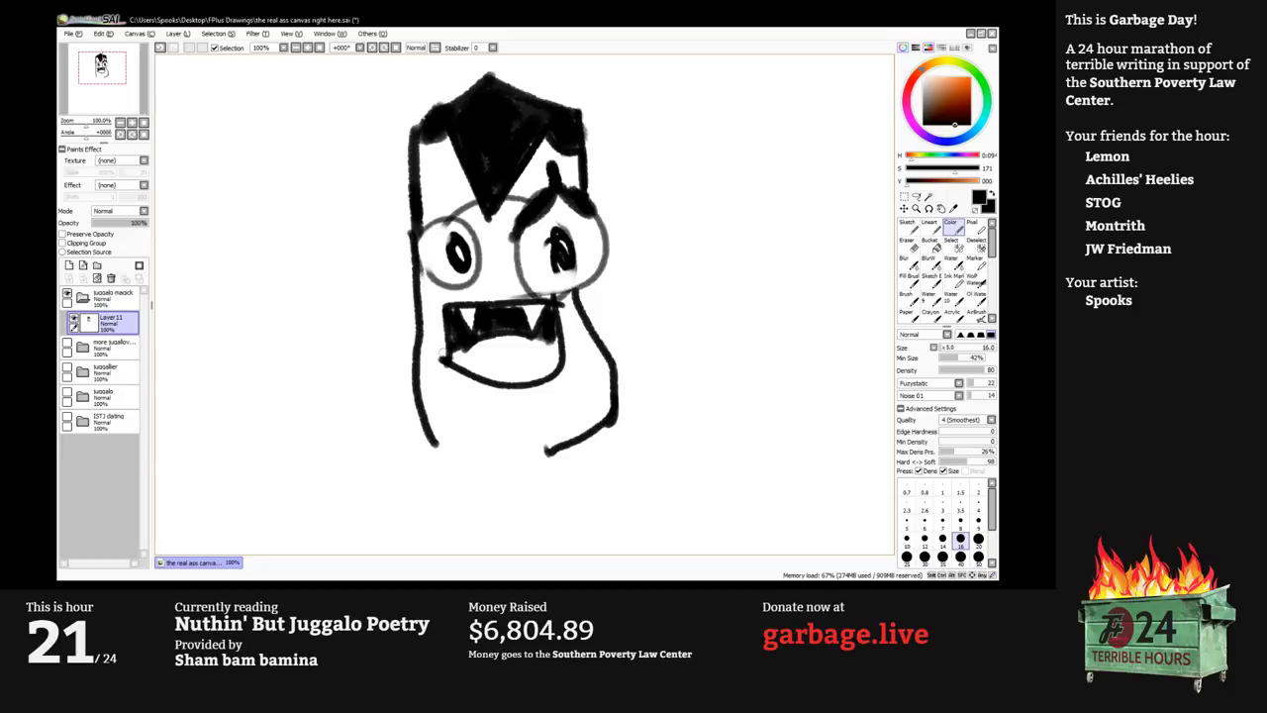
{"action": "left_click_drag", "start_coordinate": [444, 359], "coordinate": [428, 297]}
{"action": "mouse_move", "coordinate": [527, 285]}
{"action": "left_mouse_down"}
{"action": "mouse_move", "coordinate": [582, 291]}
{"action": "mouse_move", "coordinate": [556, 290]}
{"action": "mouse_move", "coordinate": [568, 294]}
{"action": "mouse_move", "coordinate": [604, 238]}
{"action": "mouse_move", "coordinate": [590, 204]}
{"action": "mouse_move", "coordinate": [563, 262]}
{"action": "left_mouse_up"}
Erase both round eyes and the sketch arc across the face with the Eraser at density 100, finishing at size 35.
{"action": "key", "text": "e"}
{"action": "key", "text": "bracketright"}
{"action": "key", "text": "bracketright"}
{"action": "key", "text": "bracketright"}
{"action": "mouse_move", "coordinate": [453, 257]}
{"action": "left_mouse_down"}
{"action": "mouse_move", "coordinate": [456, 240]}
{"action": "mouse_move", "coordinate": [460, 267]}
{"action": "mouse_move", "coordinate": [440, 223]}
{"action": "mouse_move", "coordinate": [456, 221]}
{"action": "mouse_move", "coordinate": [458, 236]}
{"action": "left_mouse_up"}
{"action": "key", "text": "bracketright"}
{"action": "key", "text": "bracketright"}
{"action": "key", "text": "0"}
{"action": "key", "text": "bracketleft"}
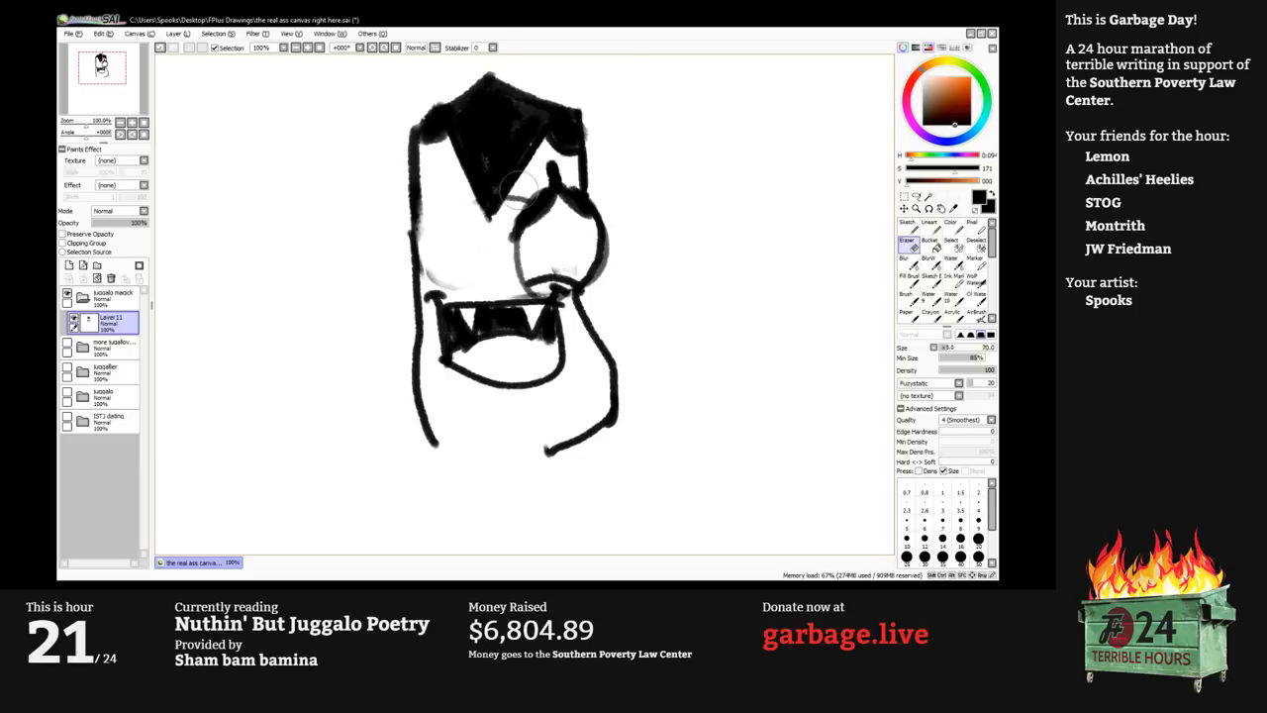
{"action": "left_click", "coordinate": [941, 556]}
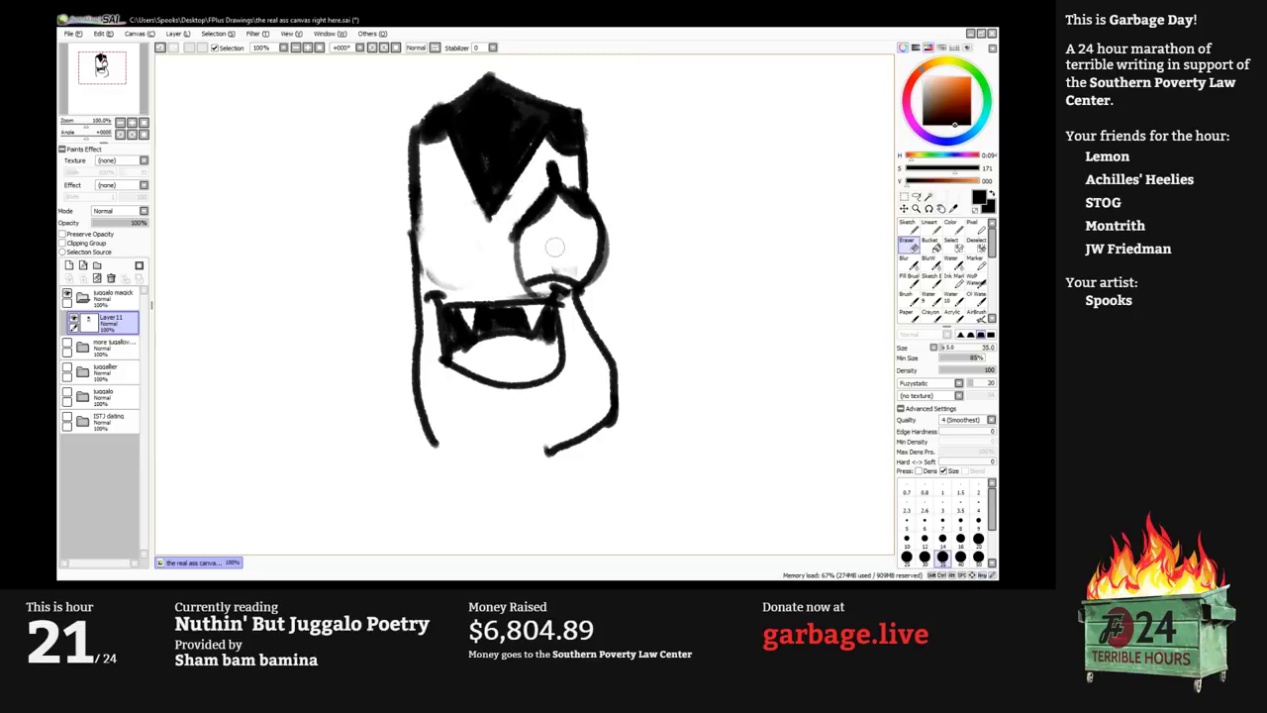
{"action": "mouse_move", "coordinate": [525, 264]}
{"action": "left_mouse_down"}
{"action": "mouse_move", "coordinate": [515, 269]}
{"action": "mouse_move", "coordinate": [559, 270]}
{"action": "mouse_move", "coordinate": [544, 272]}
{"action": "mouse_move", "coordinate": [526, 245]}
{"action": "left_mouse_up"}
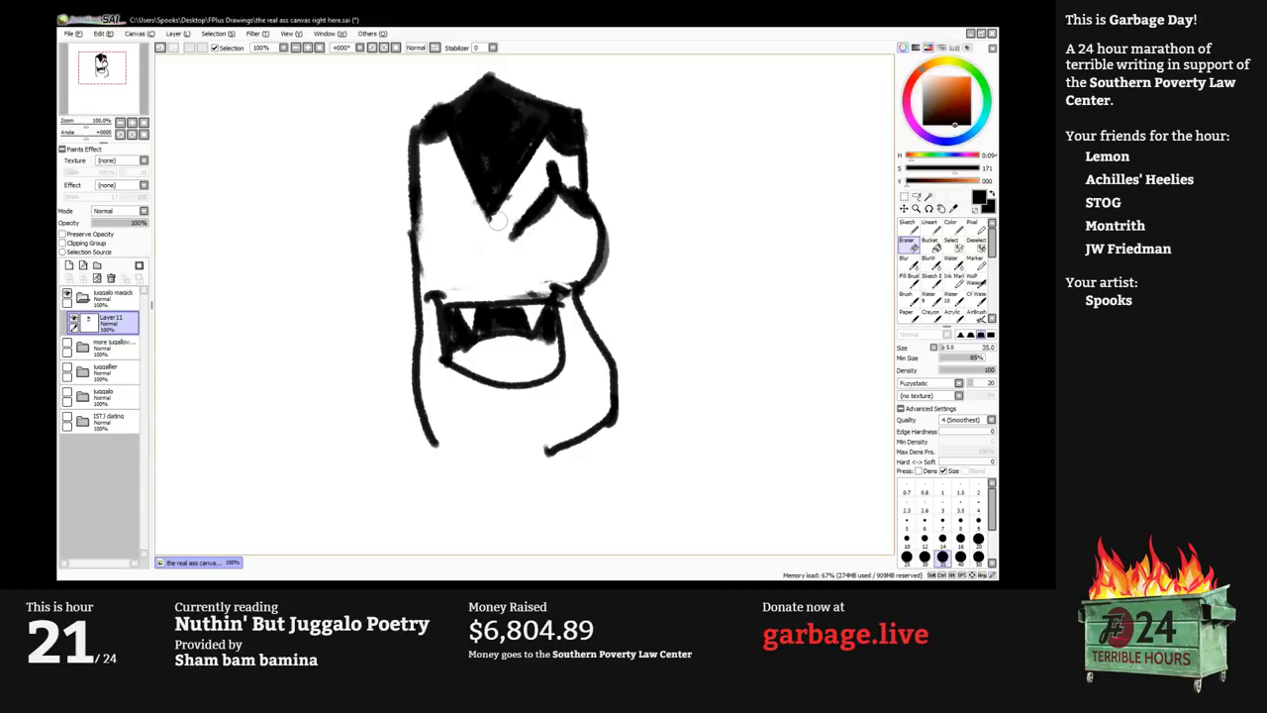
Paint black clown makeup around the mouth with pointed cheek spikes and a chin tuft, filling it in at brush size 20.
{"action": "key", "text": "n"}
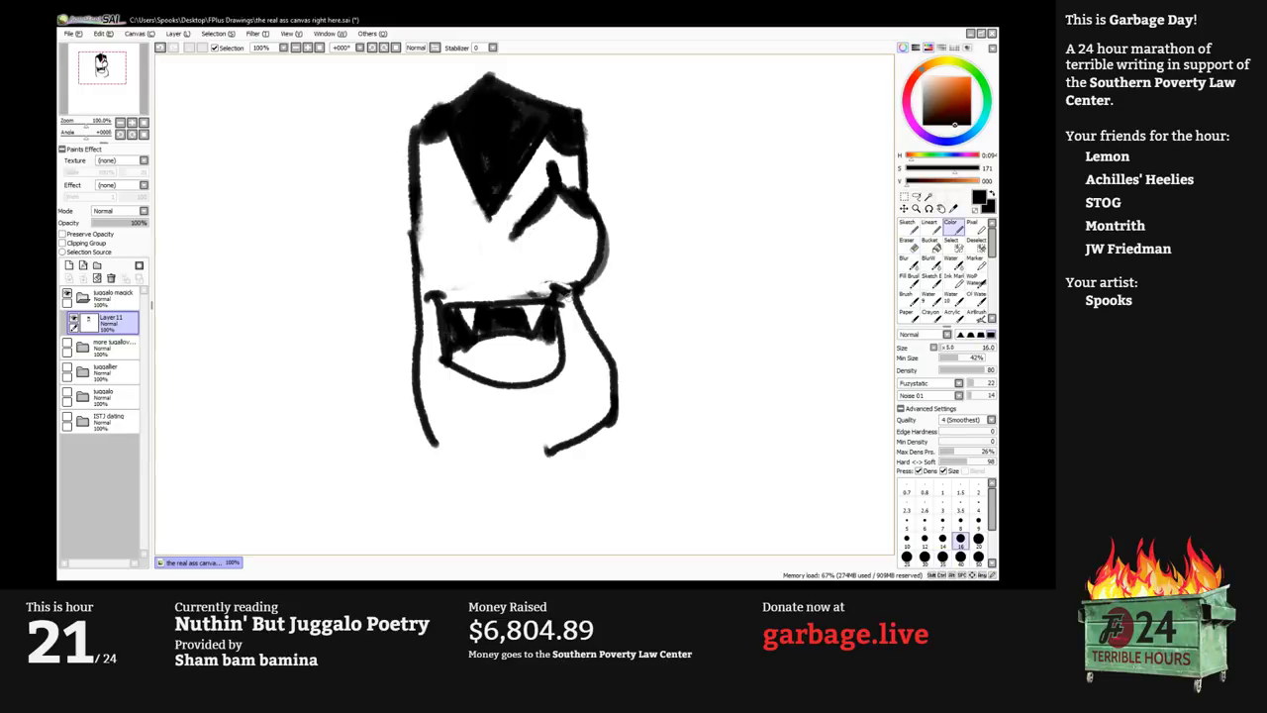
{"action": "mouse_move", "coordinate": [568, 301]}
{"action": "left_mouse_down"}
{"action": "mouse_move", "coordinate": [567, 344]}
{"action": "mouse_move", "coordinate": [594, 380]}
{"action": "mouse_move", "coordinate": [562, 363]}
{"action": "mouse_move", "coordinate": [532, 416]}
{"action": "mouse_move", "coordinate": [512, 421]}
{"action": "mouse_move", "coordinate": [513, 400]}
{"action": "mouse_move", "coordinate": [465, 392]}
{"action": "mouse_move", "coordinate": [447, 364]}
{"action": "mouse_move", "coordinate": [466, 396]}
{"action": "mouse_move", "coordinate": [515, 381]}
{"action": "mouse_move", "coordinate": [524, 408]}
{"action": "mouse_move", "coordinate": [532, 392]}
{"action": "left_mouse_up"}
{"action": "key", "text": "bracketright"}
{"action": "key", "text": "bracketright"}
{"action": "left_click", "coordinate": [942, 556]}
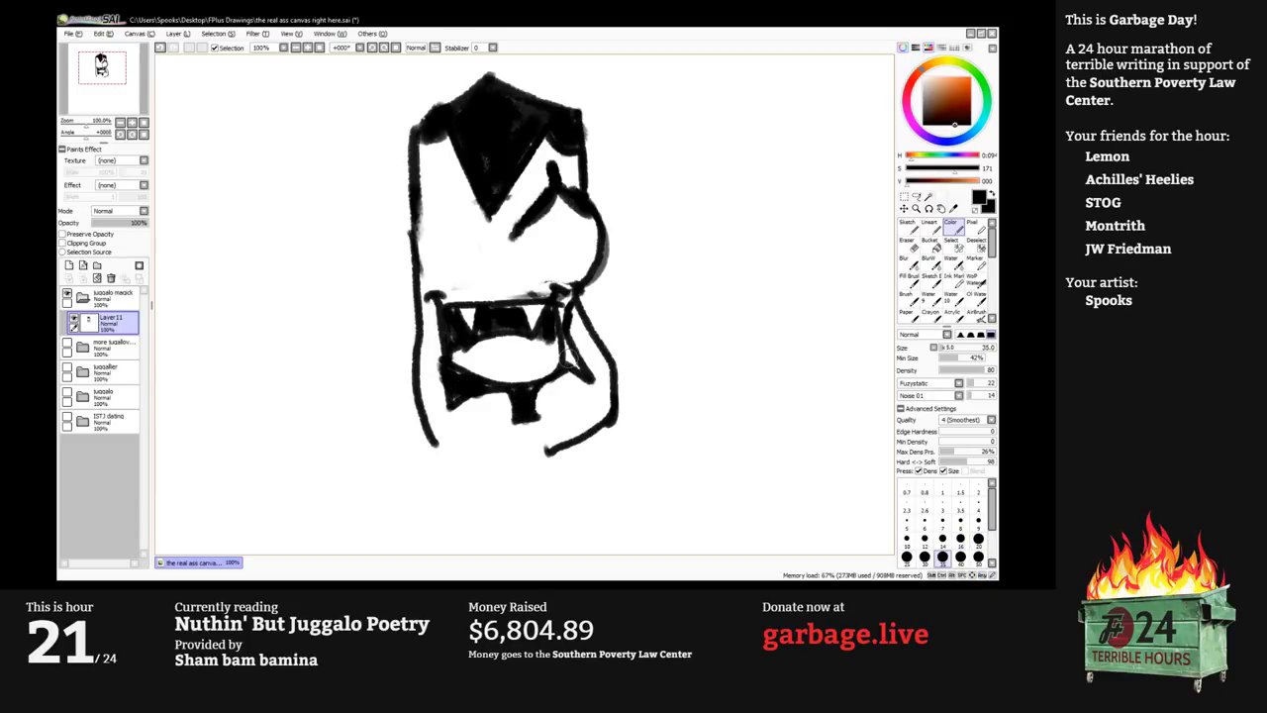
{"action": "left_click", "coordinate": [978, 539]}
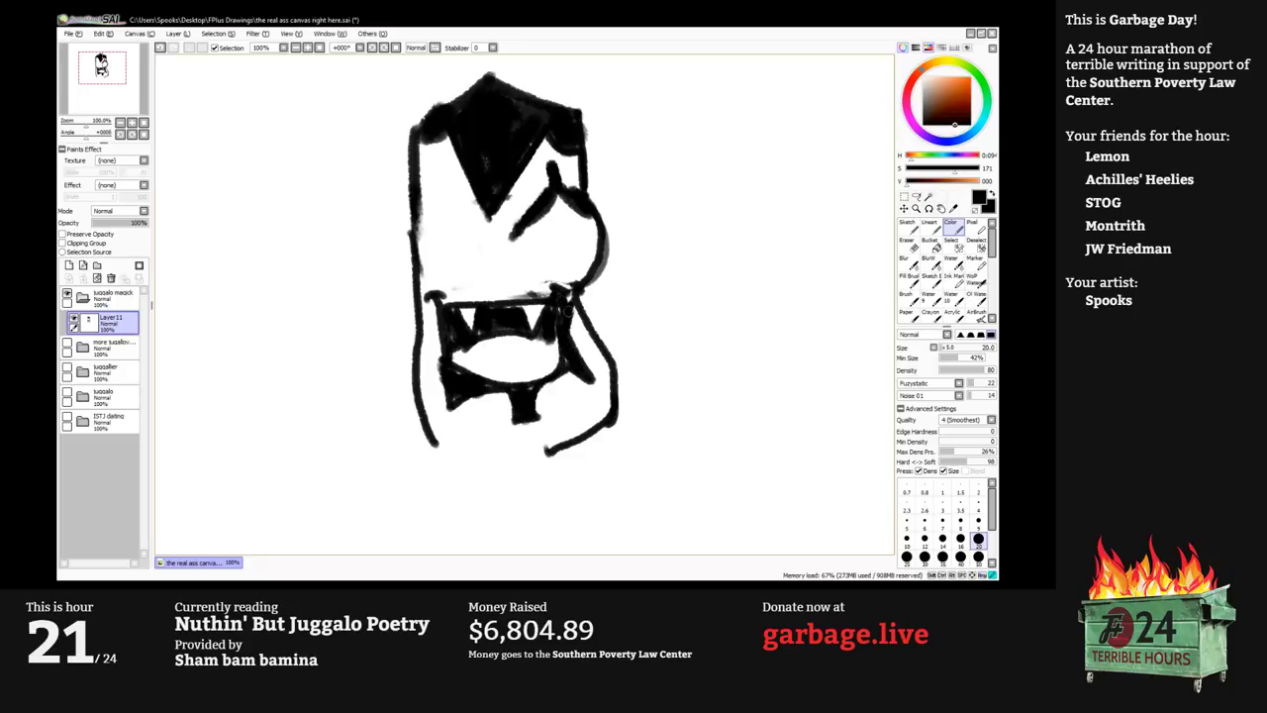
{"action": "mouse_move", "coordinate": [573, 287]}
{"action": "left_mouse_down"}
{"action": "mouse_move", "coordinate": [532, 267]}
{"action": "mouse_move", "coordinate": [547, 291]}
{"action": "left_mouse_up"}
{"action": "mouse_move", "coordinate": [442, 369]}
{"action": "left_mouse_down"}
{"action": "mouse_move", "coordinate": [435, 299]}
{"action": "mouse_move", "coordinate": [418, 289]}
{"action": "mouse_move", "coordinate": [449, 265]}
{"action": "left_mouse_up"}
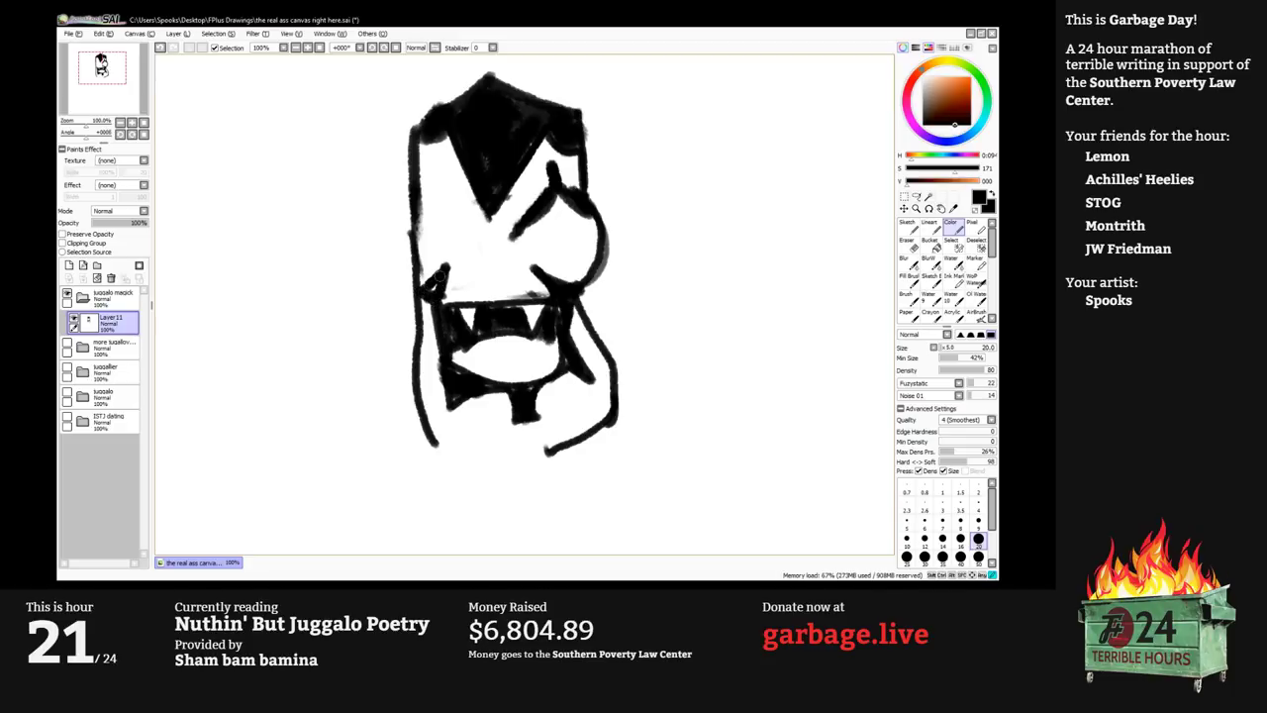
Draw a small round nose with nostrils above the mouth using the brush at size 14.
{"action": "key", "text": "bracketleft"}
{"action": "key", "text": "bracketleft"}
{"action": "key", "text": "bracketleft"}
{"action": "key", "text": "bracketright"}
{"action": "mouse_move", "coordinate": [508, 275]}
{"action": "left_mouse_down"}
{"action": "mouse_move", "coordinate": [485, 298]}
{"action": "mouse_move", "coordinate": [507, 268]}
{"action": "mouse_move", "coordinate": [500, 289]}
{"action": "left_mouse_up"}
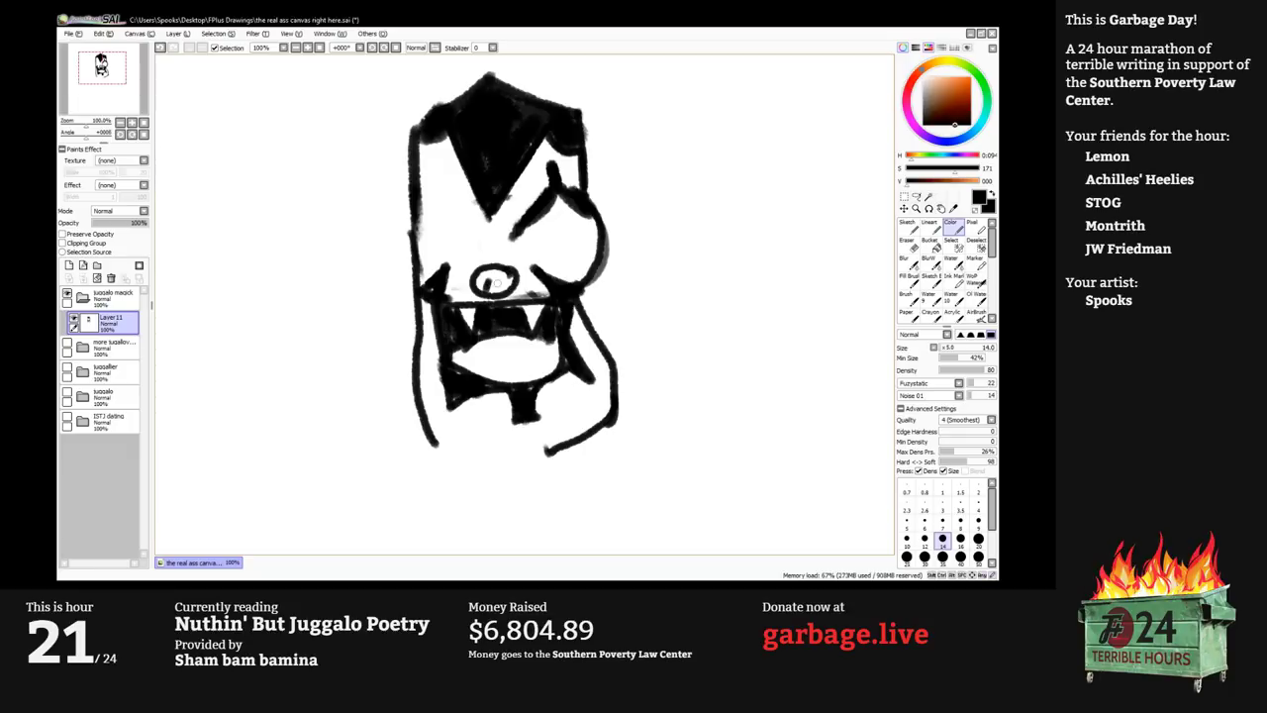
{"action": "key", "text": "Page_Down"}
{"action": "key", "text": "Page_Up"}
Draw two half-lidded eyes, adding a spiked brow mark over the smaller eye and a short line on the nose bridge.
{"action": "mouse_move", "coordinate": [532, 240]}
{"action": "left_mouse_down"}
{"action": "mouse_move", "coordinate": [535, 272]}
{"action": "mouse_move", "coordinate": [592, 270]}
{"action": "mouse_move", "coordinate": [598, 281]}
{"action": "left_mouse_up"}
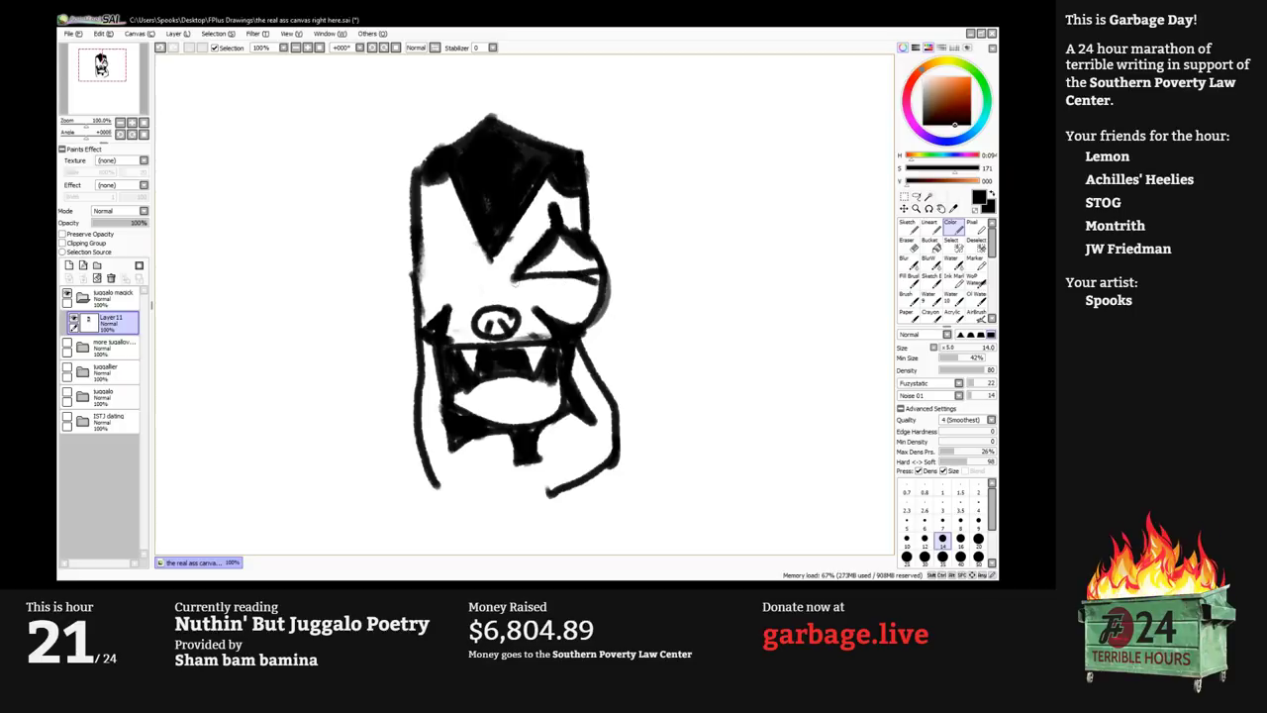
{"action": "left_click_drag", "start_coordinate": [513, 284], "coordinate": [597, 283]}
{"action": "left_click_drag", "start_coordinate": [542, 275], "coordinate": [562, 281]}
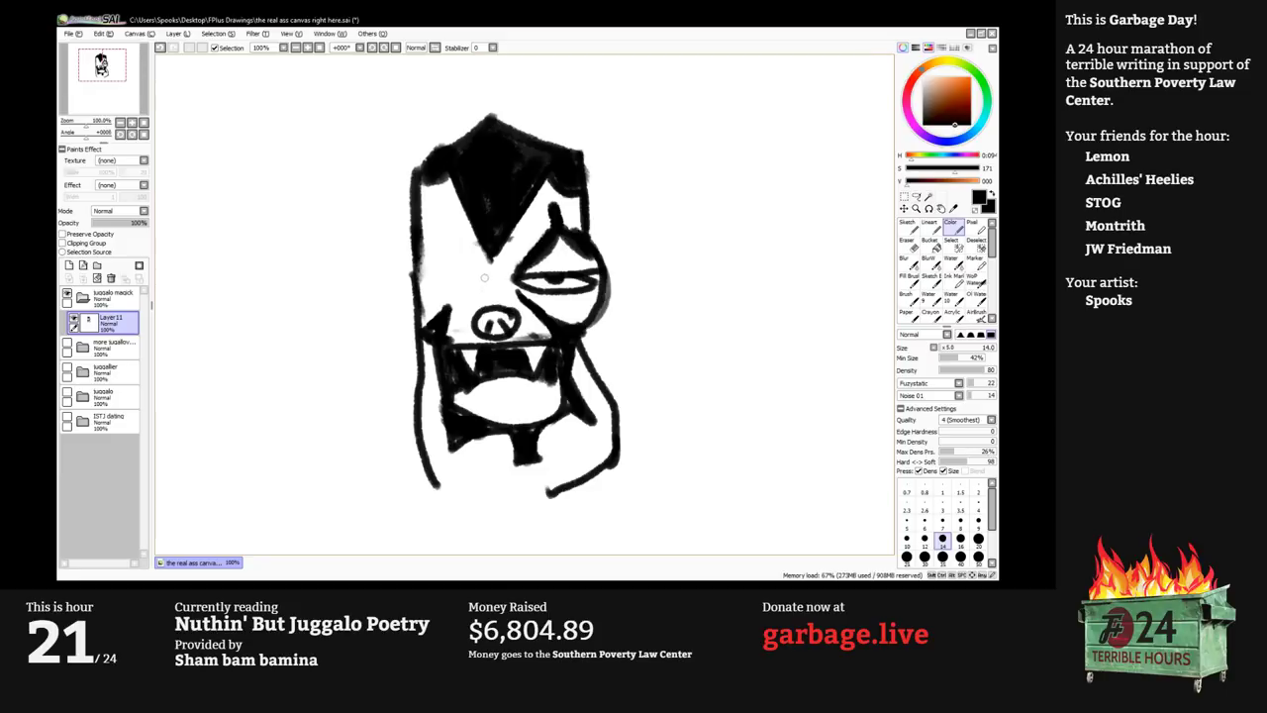
{"action": "mouse_move", "coordinate": [484, 278]}
{"action": "left_mouse_down"}
{"action": "mouse_move", "coordinate": [454, 255]}
{"action": "mouse_move", "coordinate": [444, 215]}
{"action": "mouse_move", "coordinate": [447, 238]}
{"action": "mouse_move", "coordinate": [424, 275]}
{"action": "mouse_move", "coordinate": [460, 264]}
{"action": "mouse_move", "coordinate": [487, 276]}
{"action": "mouse_move", "coordinate": [466, 292]}
{"action": "mouse_move", "coordinate": [426, 283]}
{"action": "mouse_move", "coordinate": [457, 279]}
{"action": "mouse_move", "coordinate": [441, 280]}
{"action": "left_mouse_up"}
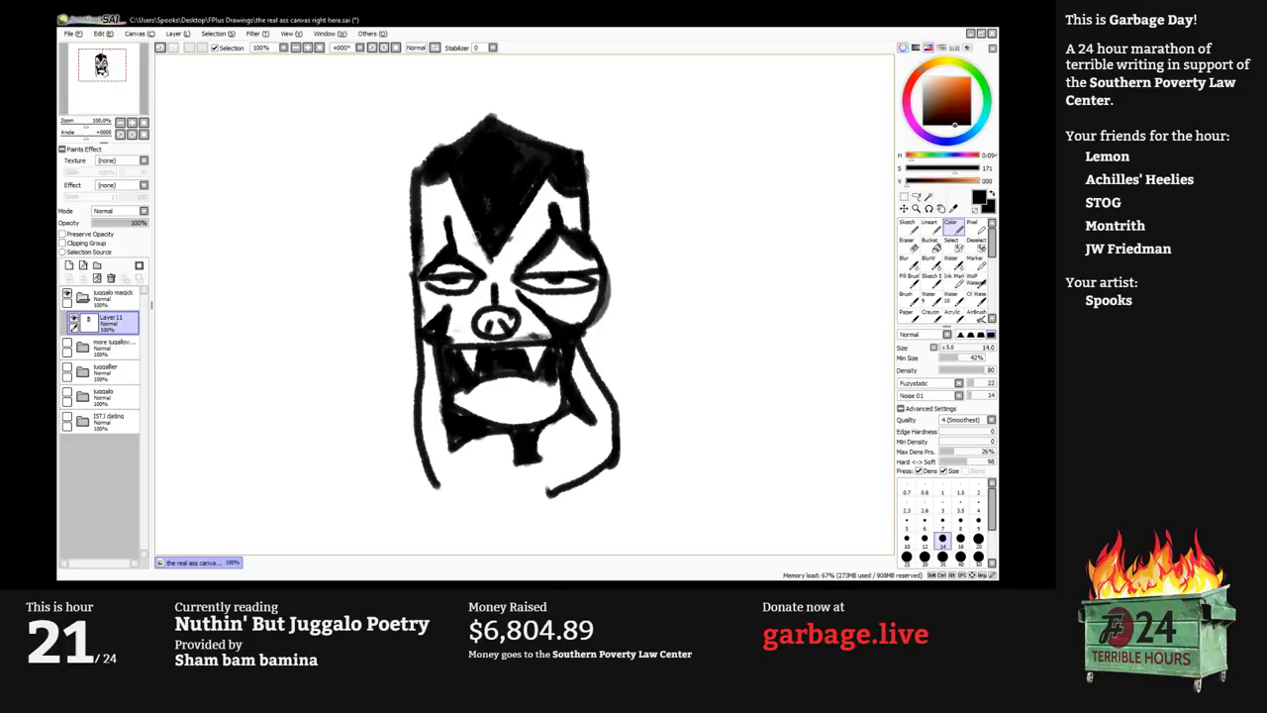
Extend the black hair outward and down the side of the head beside the smaller eye with a thicker brush.
{"action": "key", "text": "bracketright"}
{"action": "key", "text": "bracketright"}
{"action": "mouse_move", "coordinate": [462, 211]}
{"action": "left_mouse_down"}
{"action": "mouse_move", "coordinate": [466, 222]}
{"action": "mouse_move", "coordinate": [453, 184]}
{"action": "mouse_move", "coordinate": [461, 199]}
{"action": "left_mouse_up"}
{"action": "mouse_move", "coordinate": [440, 178]}
{"action": "left_mouse_down"}
{"action": "mouse_move", "coordinate": [421, 194]}
{"action": "mouse_move", "coordinate": [411, 183]}
{"action": "left_mouse_up"}
{"action": "left_click_drag", "start_coordinate": [481, 133], "coordinate": [393, 176]}
{"action": "mouse_move", "coordinate": [410, 287]}
{"action": "left_mouse_down"}
{"action": "mouse_move", "coordinate": [381, 184]}
{"action": "mouse_move", "coordinate": [404, 176]}
{"action": "mouse_move", "coordinate": [394, 226]}
{"action": "mouse_move", "coordinate": [406, 274]}
{"action": "mouse_move", "coordinate": [424, 285]}
{"action": "mouse_move", "coordinate": [468, 252]}
{"action": "left_mouse_up"}
{"action": "key", "text": "bracketright"}
{"action": "key", "text": "bracketright"}
{"action": "key", "text": "bracketleft"}
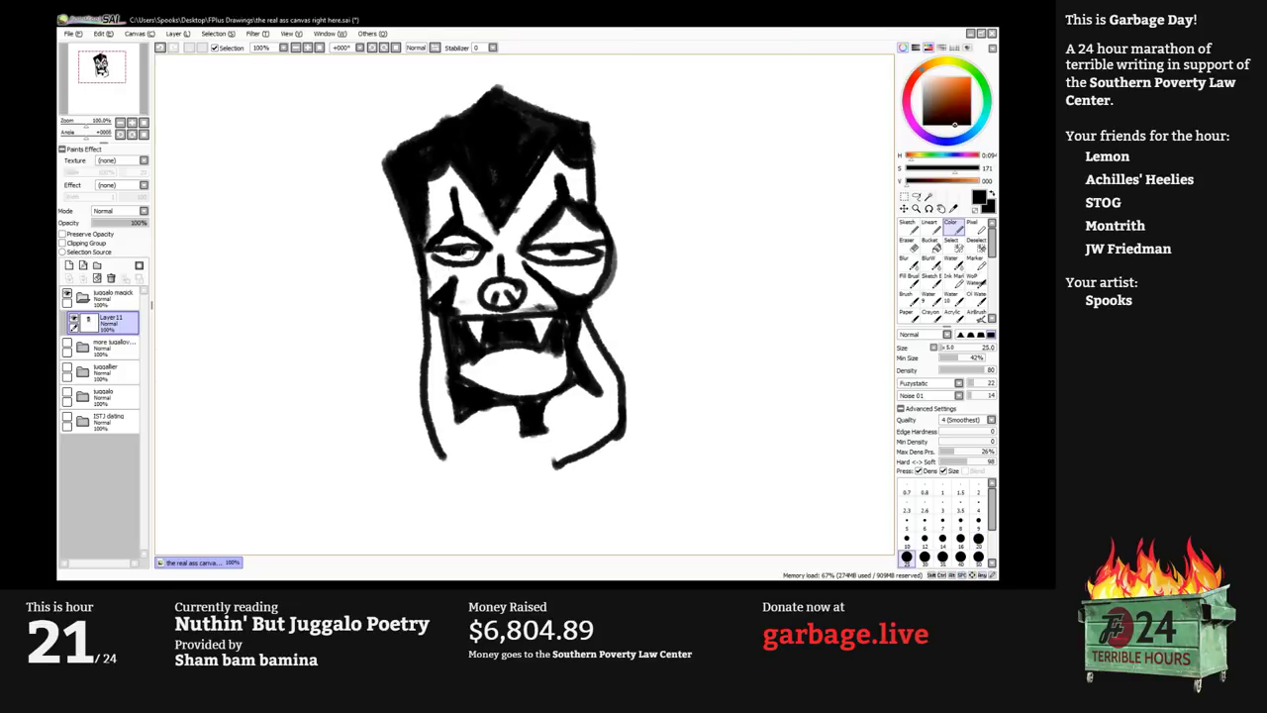
Erase the bulging edge beside the larger eye and redraw the cheek contour with the brush at size 12.
{"action": "key", "text": "e"}
{"action": "key", "text": "bracketright"}
{"action": "key", "text": "bracketright"}
{"action": "mouse_move", "coordinate": [627, 283]}
{"action": "left_mouse_down"}
{"action": "mouse_move", "coordinate": [614, 280]}
{"action": "mouse_move", "coordinate": [609, 298]}
{"action": "mouse_move", "coordinate": [608, 216]}
{"action": "mouse_move", "coordinate": [622, 261]}
{"action": "mouse_move", "coordinate": [600, 246]}
{"action": "mouse_move", "coordinate": [532, 248]}
{"action": "mouse_move", "coordinate": [581, 241]}
{"action": "mouse_move", "coordinate": [576, 256]}
{"action": "left_mouse_up"}
{"action": "key", "text": "b"}
{"action": "key", "text": "bracketleft"}
{"action": "key", "text": "bracketleft"}
{"action": "key", "text": "bracketleft"}
{"action": "key", "text": "bracketleft"}
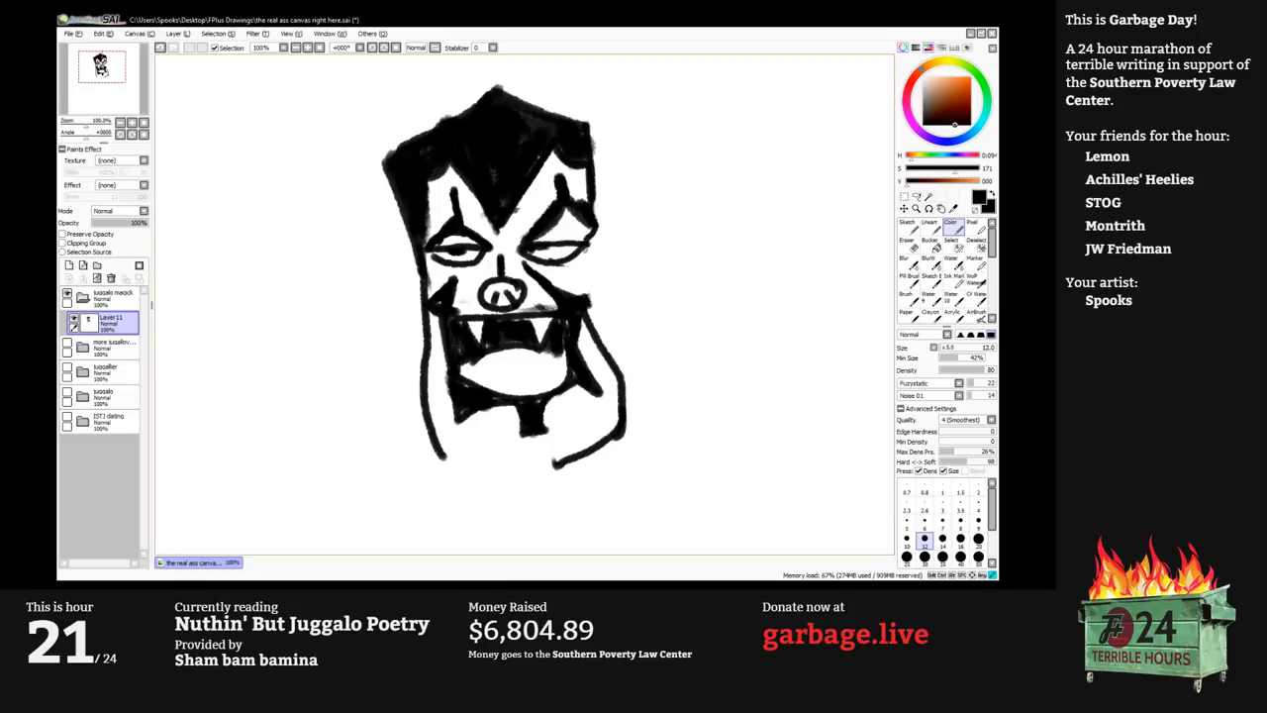
{"action": "left_click_drag", "start_coordinate": [594, 270], "coordinate": [589, 300]}
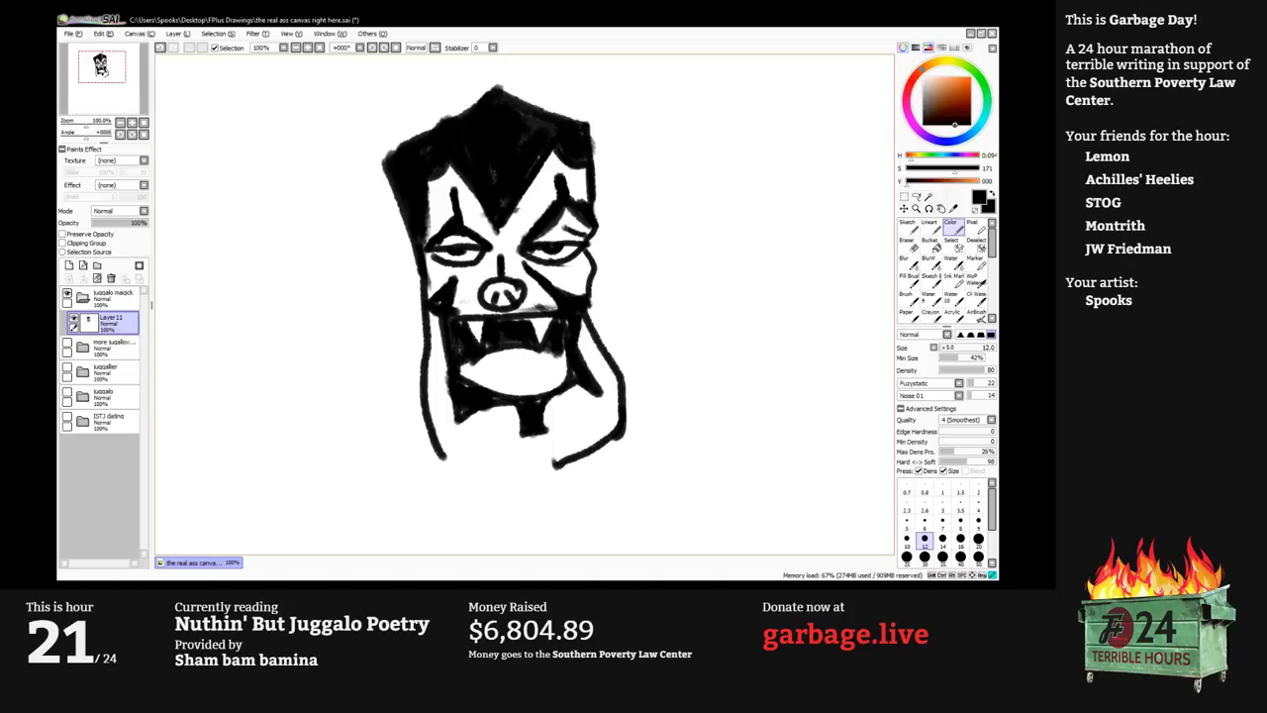
Replace the round nose with a long hooked nose and draw a creased tongue inside the open mouth.
{"action": "mouse_move", "coordinate": [570, 226]}
{"action": "left_mouse_down"}
{"action": "mouse_move", "coordinate": [536, 233]}
{"action": "mouse_move", "coordinate": [517, 195]}
{"action": "left_mouse_up"}
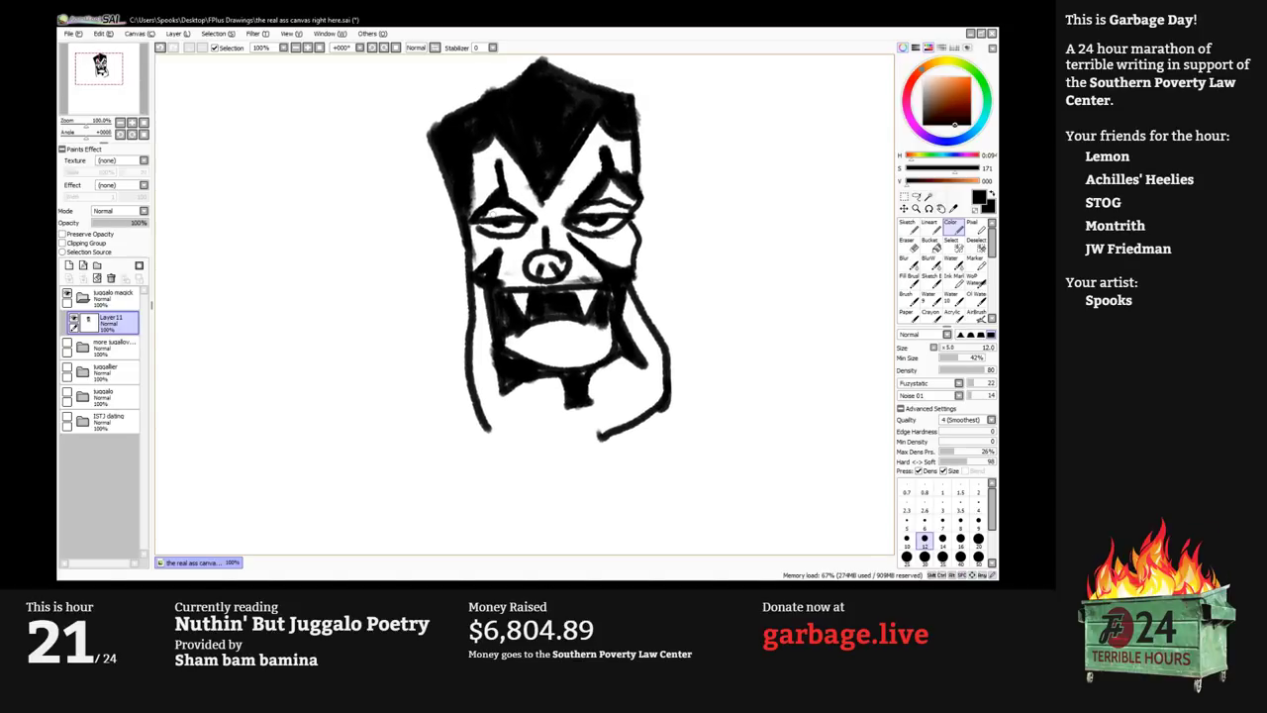
{"action": "mouse_move", "coordinate": [564, 240]}
{"action": "left_mouse_down"}
{"action": "mouse_move", "coordinate": [584, 240]}
{"action": "mouse_move", "coordinate": [572, 273]}
{"action": "mouse_move", "coordinate": [550, 275]}
{"action": "mouse_move", "coordinate": [560, 245]}
{"action": "mouse_move", "coordinate": [588, 261]}
{"action": "left_mouse_up"}
{"action": "key", "text": "e"}
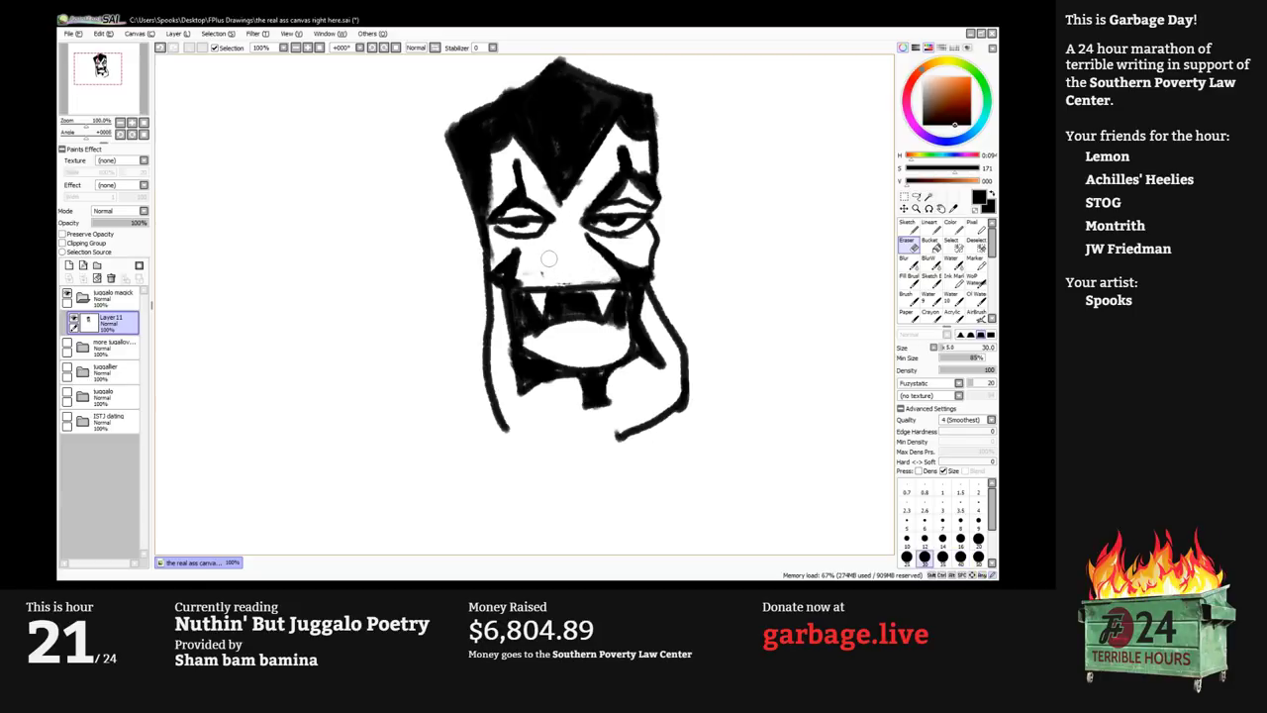
{"action": "key", "text": "n"}
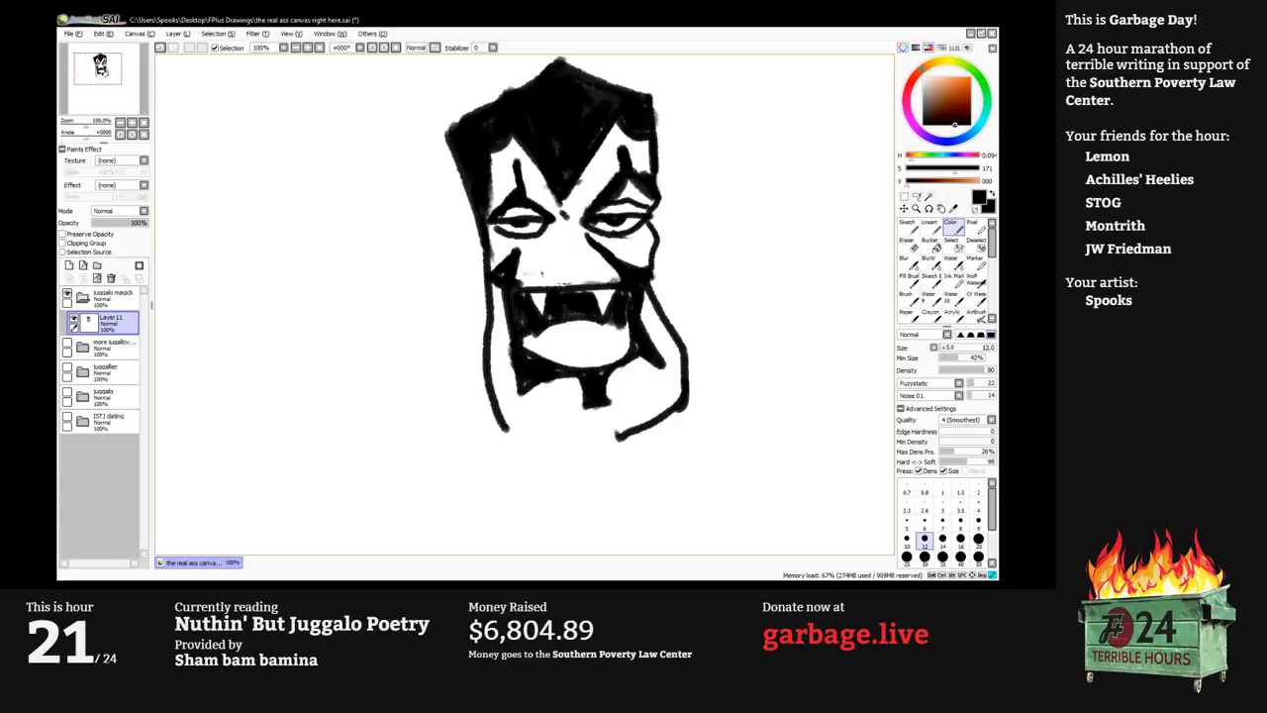
{"action": "mouse_move", "coordinate": [565, 214]}
{"action": "left_mouse_down"}
{"action": "mouse_move", "coordinate": [575, 281]}
{"action": "mouse_move", "coordinate": [557, 242]}
{"action": "left_mouse_up"}
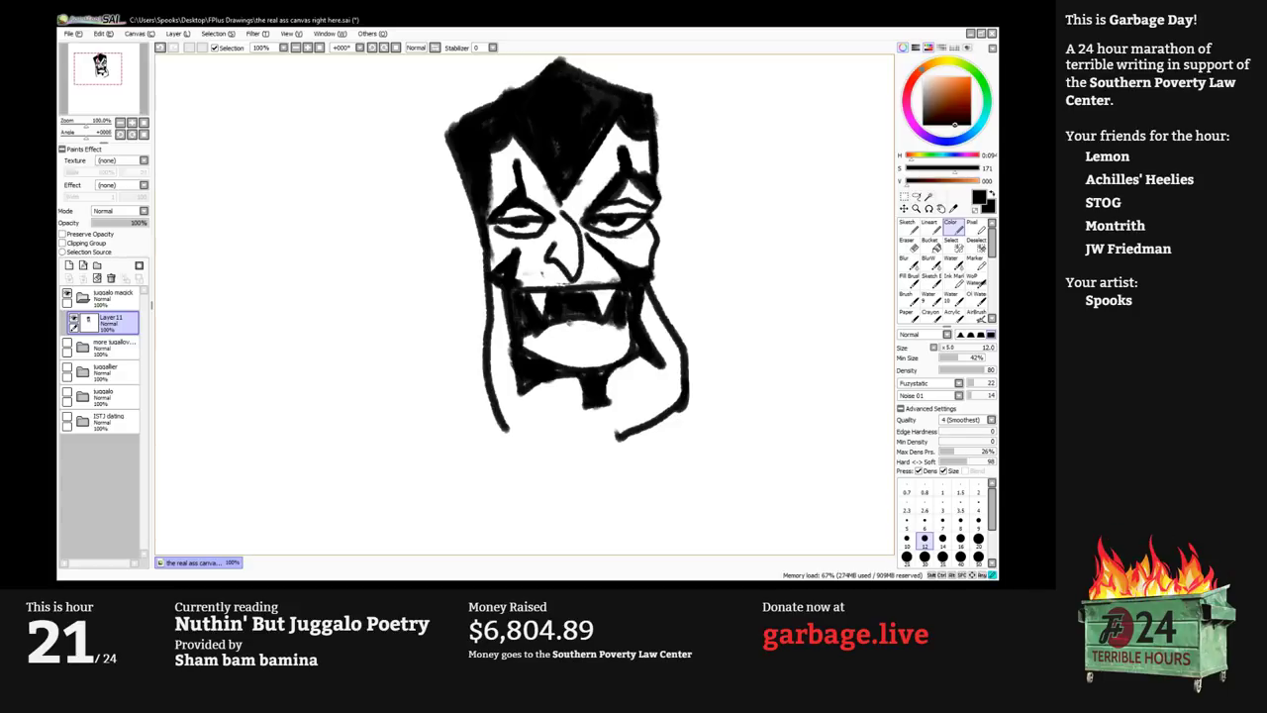
{"action": "mouse_move", "coordinate": [571, 320]}
{"action": "left_mouse_down"}
{"action": "mouse_move", "coordinate": [586, 349]}
{"action": "mouse_move", "coordinate": [525, 346]}
{"action": "mouse_move", "coordinate": [556, 355]}
{"action": "mouse_move", "coordinate": [627, 339]}
{"action": "mouse_move", "coordinate": [608, 352]}
{"action": "left_mouse_up"}
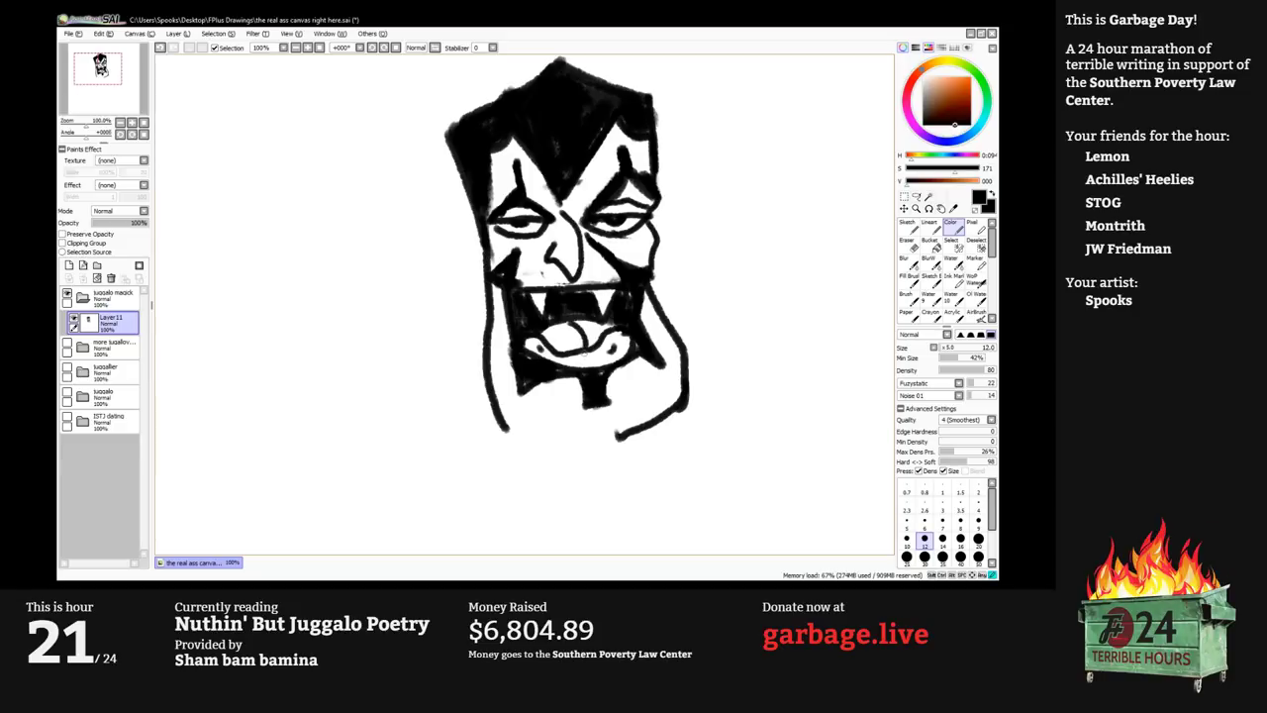
{"action": "mouse_move", "coordinate": [586, 349]}
{"action": "left_mouse_down"}
{"action": "mouse_move", "coordinate": [583, 370]}
{"action": "mouse_move", "coordinate": [606, 362]}
{"action": "left_mouse_up"}
Draw the chin crease, the neck and a knotted neckerchief with two loose ends below the head at brush size 14.
{"action": "scroll", "coordinate": [603, 364], "scroll_direction": "down", "scroll_amount": 2}
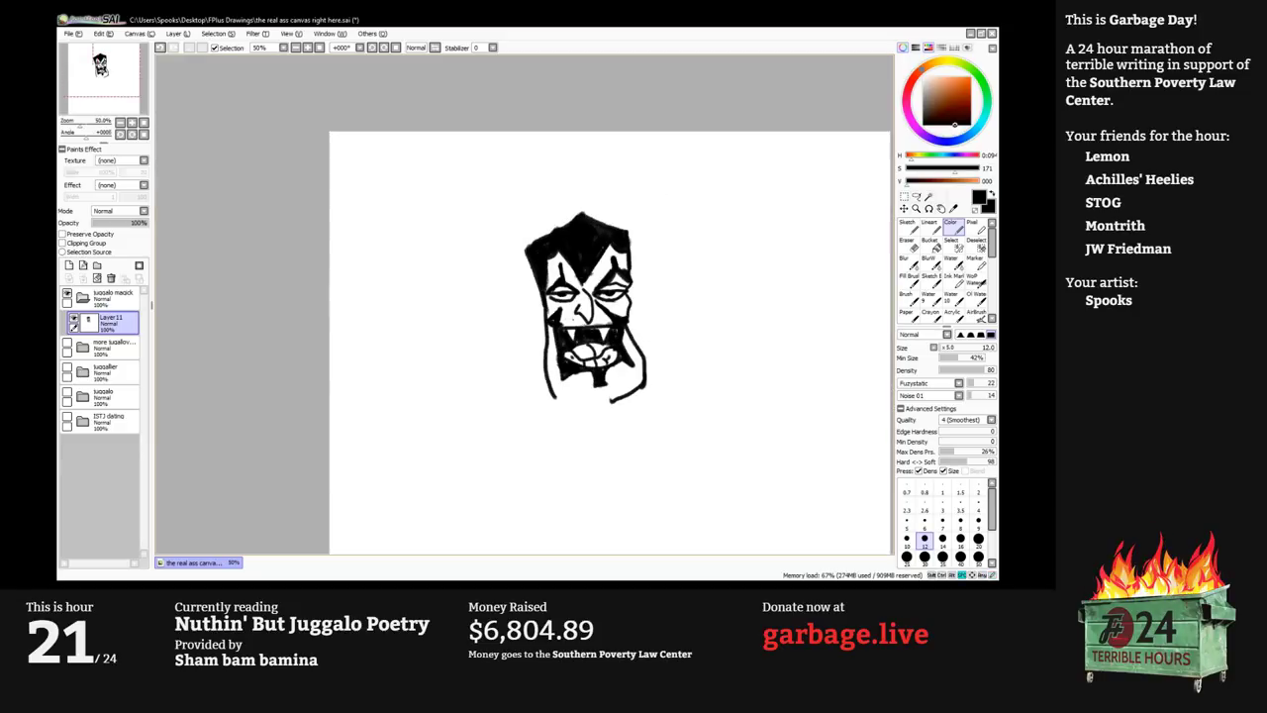
{"action": "left_click_drag", "start_coordinate": [608, 284], "coordinate": [568, 249]}
{"action": "scroll", "coordinate": [568, 248], "scroll_direction": "up", "scroll_amount": 1}
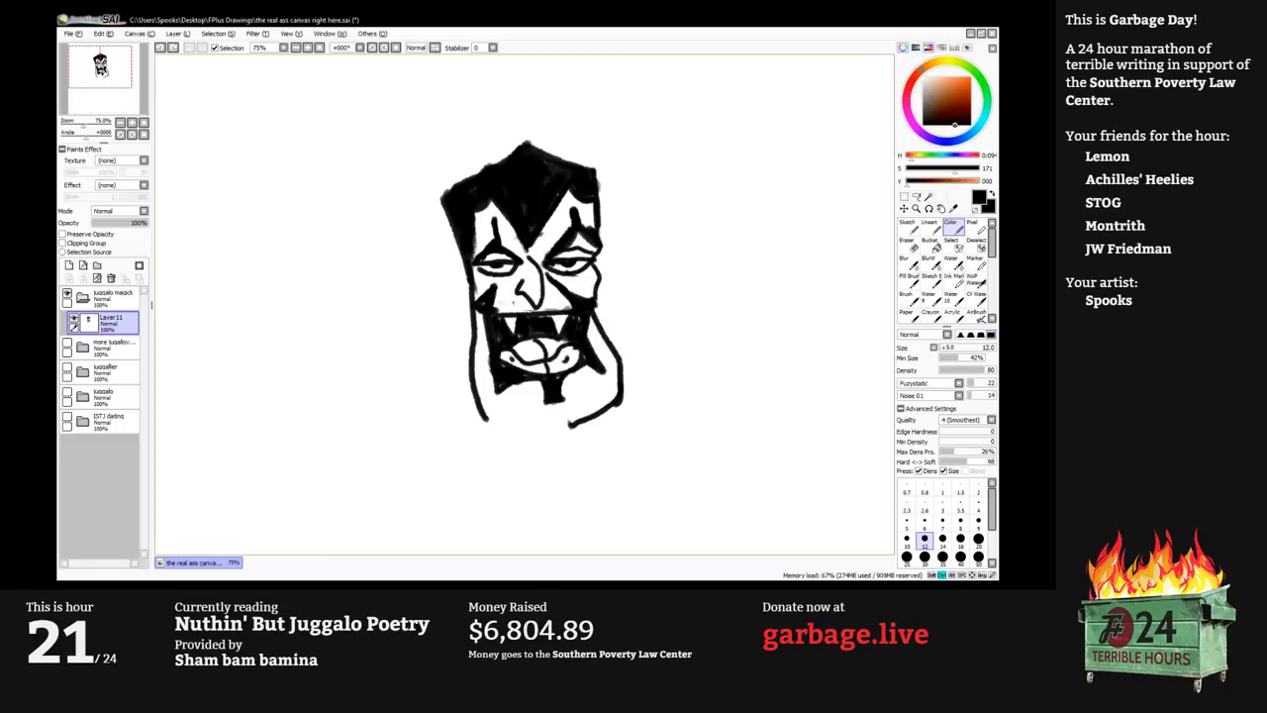
{"action": "left_click_drag", "start_coordinate": [460, 218], "coordinate": [467, 167]}
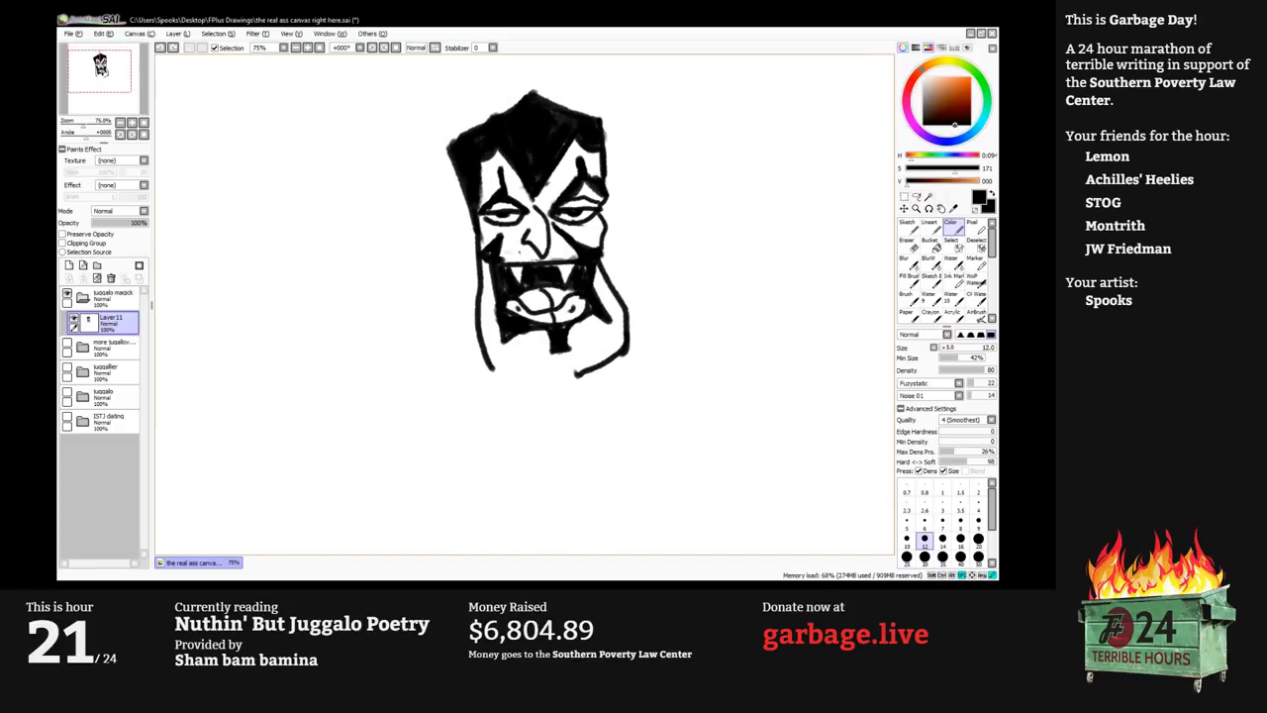
{"action": "left_click_drag", "start_coordinate": [535, 257], "coordinate": [546, 248]}
{"action": "mouse_move", "coordinate": [507, 359]}
{"action": "left_mouse_down"}
{"action": "mouse_move", "coordinate": [540, 378]}
{"action": "mouse_move", "coordinate": [586, 366]}
{"action": "mouse_move", "coordinate": [600, 380]}
{"action": "mouse_move", "coordinate": [586, 392]}
{"action": "left_mouse_up"}
{"action": "key", "text": "bracketright"}
{"action": "mouse_move", "coordinate": [493, 345]}
{"action": "left_mouse_down"}
{"action": "mouse_move", "coordinate": [509, 401]}
{"action": "mouse_move", "coordinate": [553, 420]}
{"action": "mouse_move", "coordinate": [578, 406]}
{"action": "mouse_move", "coordinate": [528, 444]}
{"action": "mouse_move", "coordinate": [540, 468]}
{"action": "mouse_move", "coordinate": [569, 418]}
{"action": "mouse_move", "coordinate": [622, 408]}
{"action": "mouse_move", "coordinate": [648, 437]}
{"action": "mouse_move", "coordinate": [556, 396]}
{"action": "left_mouse_up"}
{"action": "left_click_drag", "start_coordinate": [594, 367], "coordinate": [575, 389]}
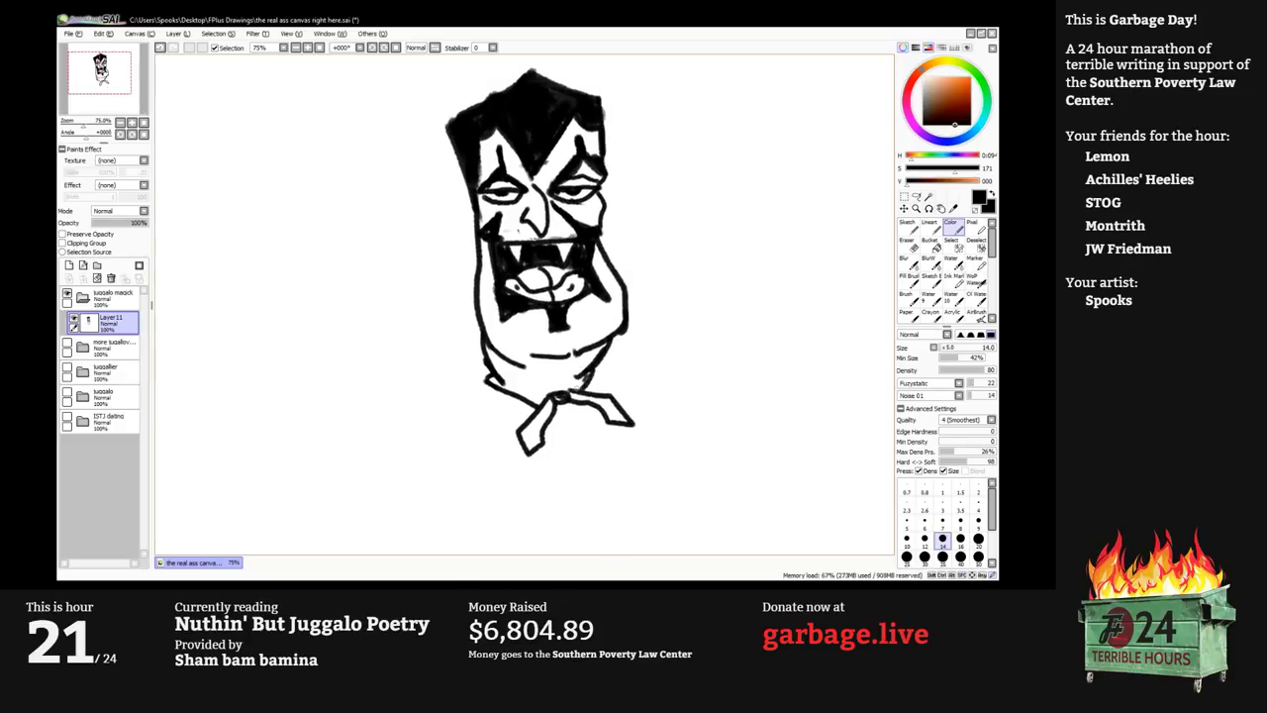
{"action": "mouse_move", "coordinate": [484, 377]}
{"action": "left_mouse_down"}
{"action": "mouse_move", "coordinate": [534, 409]}
{"action": "mouse_move", "coordinate": [579, 414]}
{"action": "mouse_move", "coordinate": [561, 409]}
{"action": "mouse_move", "coordinate": [588, 394]}
{"action": "left_mouse_up"}
Draw a pointed ear on each side of the head.
{"action": "key", "text": "space"}
{"action": "left_click_drag", "start_coordinate": [452, 294], "coordinate": [476, 318]}
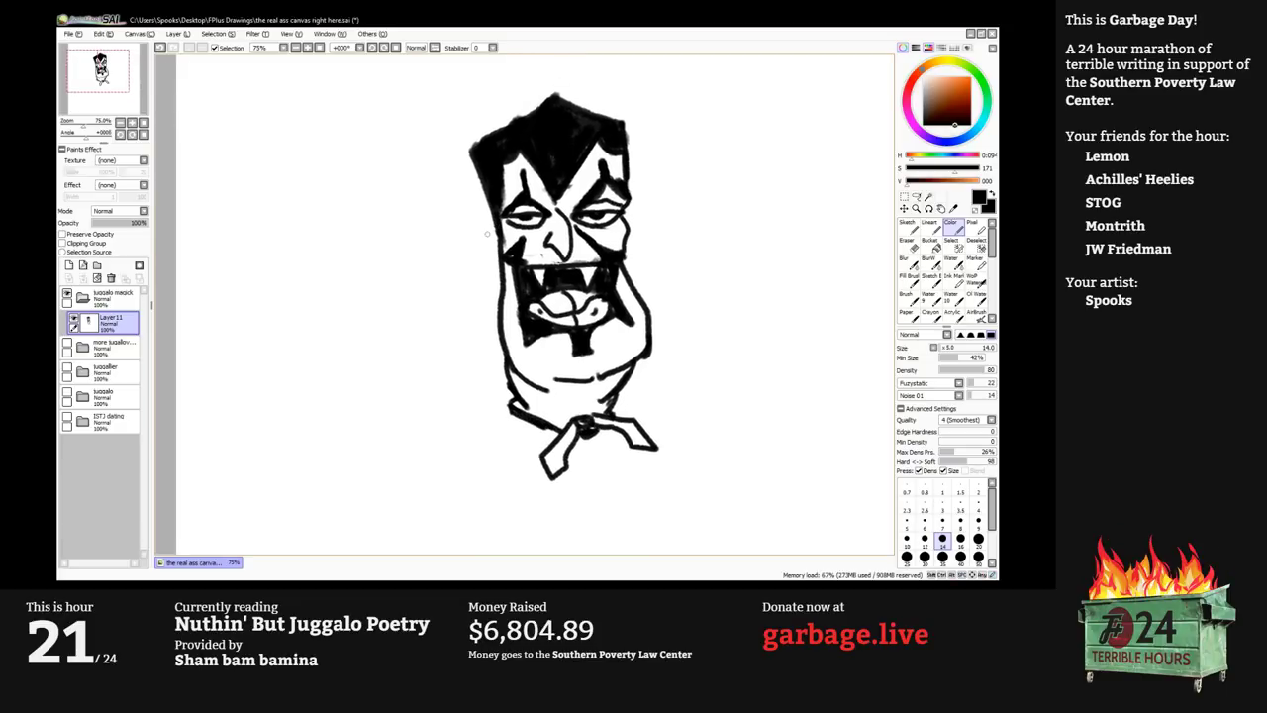
{"action": "mouse_move", "coordinate": [497, 242]}
{"action": "left_mouse_down"}
{"action": "mouse_move", "coordinate": [472, 204]}
{"action": "mouse_move", "coordinate": [505, 287]}
{"action": "left_mouse_up"}
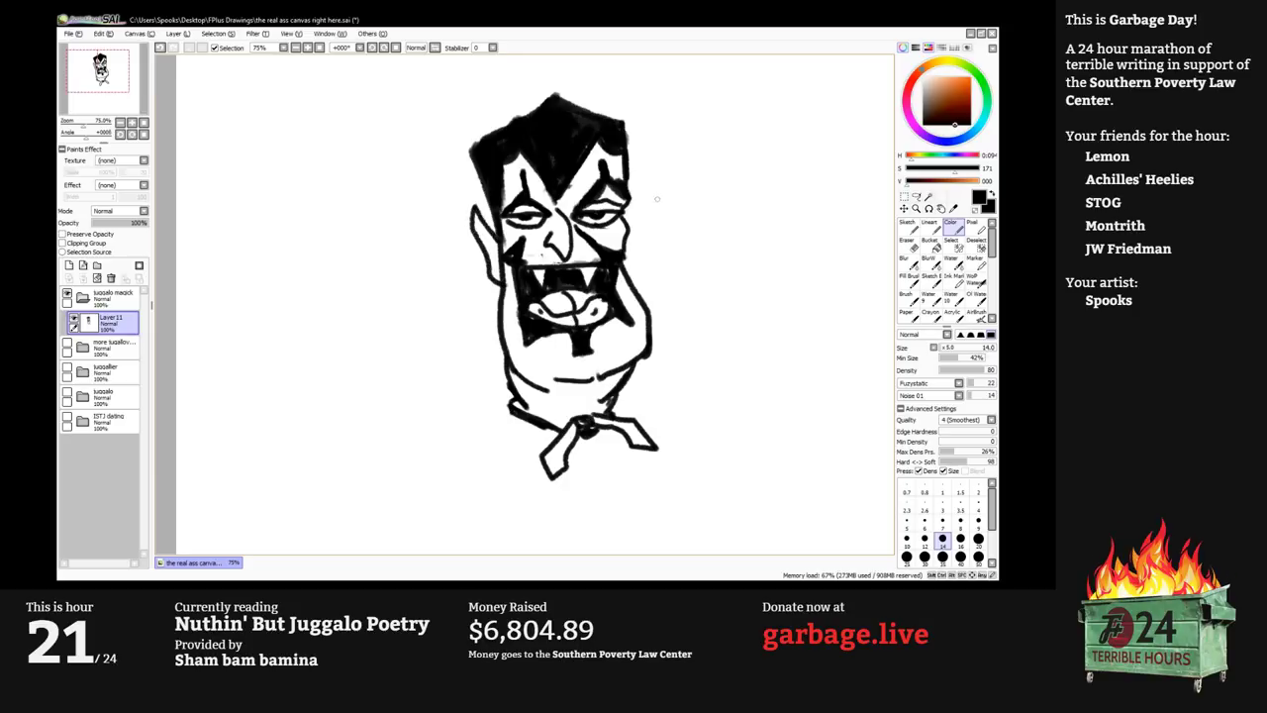
{"action": "mouse_move", "coordinate": [628, 212]}
{"action": "left_mouse_down"}
{"action": "mouse_move", "coordinate": [640, 263]}
{"action": "mouse_move", "coordinate": [628, 277]}
{"action": "left_mouse_up"}
{"action": "left_click_drag", "start_coordinate": [498, 271], "coordinate": [498, 264]}
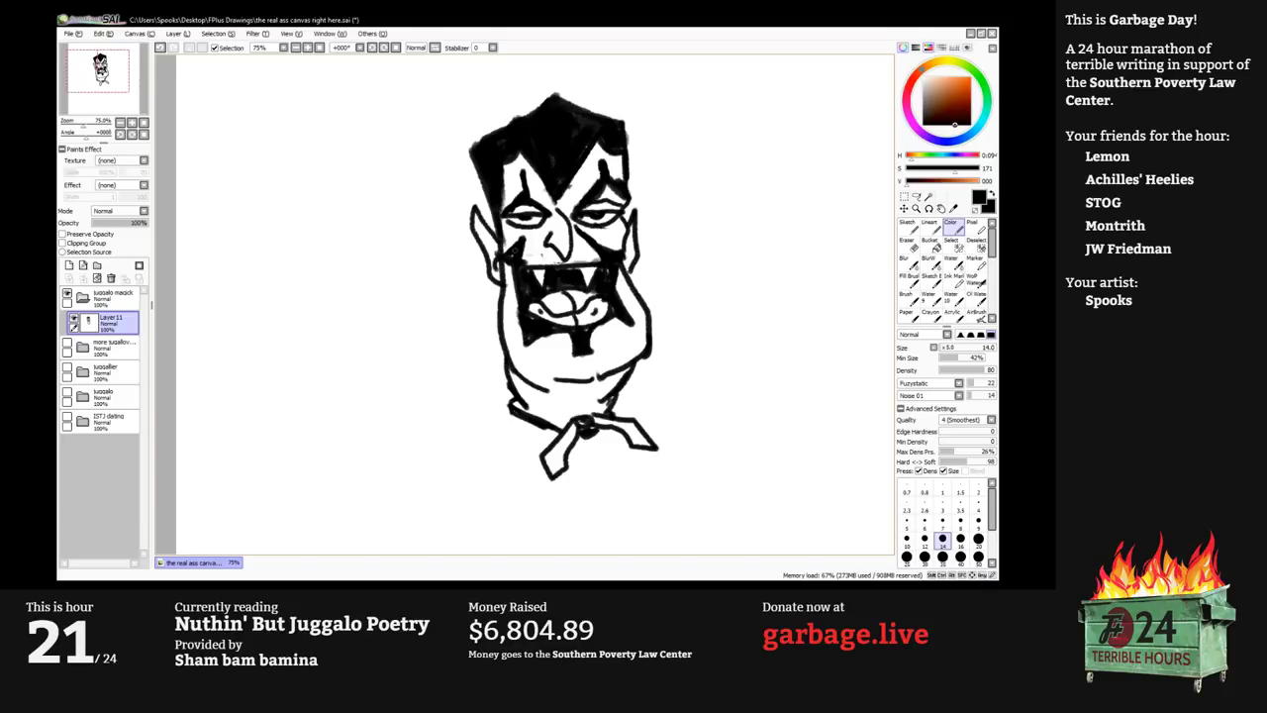
Paint a solid black running-figure pendant with spiky hair below the neckerchief, thickening it with the brush at size 20.
{"action": "left_click_drag", "start_coordinate": [581, 374], "coordinate": [560, 293]}
{"action": "mouse_move", "coordinate": [582, 359]}
{"action": "left_mouse_down"}
{"action": "mouse_move", "coordinate": [584, 400]}
{"action": "mouse_move", "coordinate": [580, 388]}
{"action": "mouse_move", "coordinate": [567, 406]}
{"action": "mouse_move", "coordinate": [591, 432]}
{"action": "mouse_move", "coordinate": [548, 414]}
{"action": "mouse_move", "coordinate": [545, 428]}
{"action": "left_mouse_up"}
{"action": "key", "text": "bracketright"}
{"action": "key", "text": "bracketright"}
{"action": "key", "text": "bracketright"}
{"action": "key", "text": "bracketleft"}
{"action": "key", "text": "bracketleft"}
{"action": "scroll", "coordinate": [569, 396], "scroll_direction": "down", "scroll_amount": 1}
{"action": "key", "text": "bracketright"}
{"action": "key", "text": "bracketright"}
{"action": "key", "text": "bracketright"}
{"action": "key", "text": "bracketleft"}
{"action": "key", "text": "bracketleft"}
{"action": "mouse_move", "coordinate": [573, 384]}
{"action": "left_mouse_down"}
{"action": "mouse_move", "coordinate": [604, 400]}
{"action": "mouse_move", "coordinate": [552, 390]}
{"action": "mouse_move", "coordinate": [535, 365]}
{"action": "mouse_move", "coordinate": [548, 425]}
{"action": "mouse_move", "coordinate": [602, 433]}
{"action": "mouse_move", "coordinate": [586, 437]}
{"action": "left_mouse_up"}
{"action": "key", "text": "bracketleft"}
{"action": "key", "text": "bracketleft"}
{"action": "key", "text": "bracketright"}
{"action": "key", "text": "bracketright"}
{"action": "left_click_drag", "start_coordinate": [571, 383], "coordinate": [597, 395]}
Draw a dashed necklace chain from the collar to the running-figure pendant with the brush at size 16.
{"action": "key", "text": "space"}
{"action": "left_click_drag", "start_coordinate": [611, 302], "coordinate": [619, 331]}
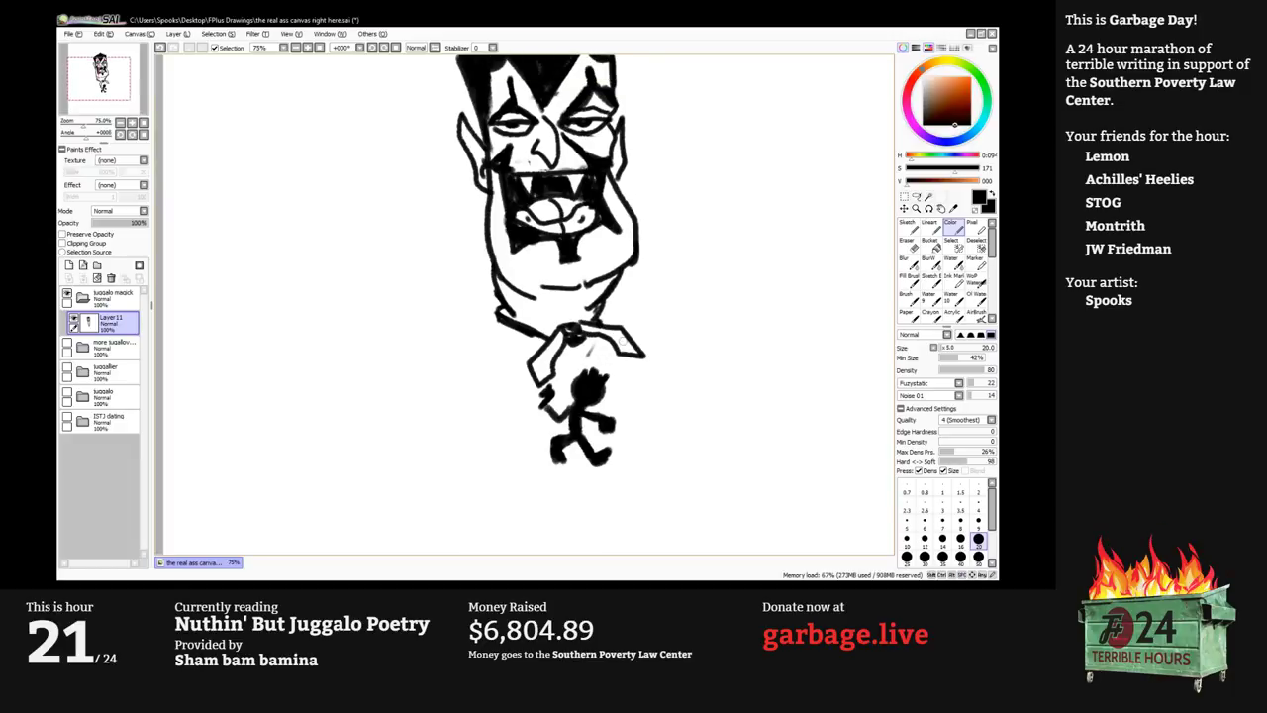
{"action": "key", "text": "e"}
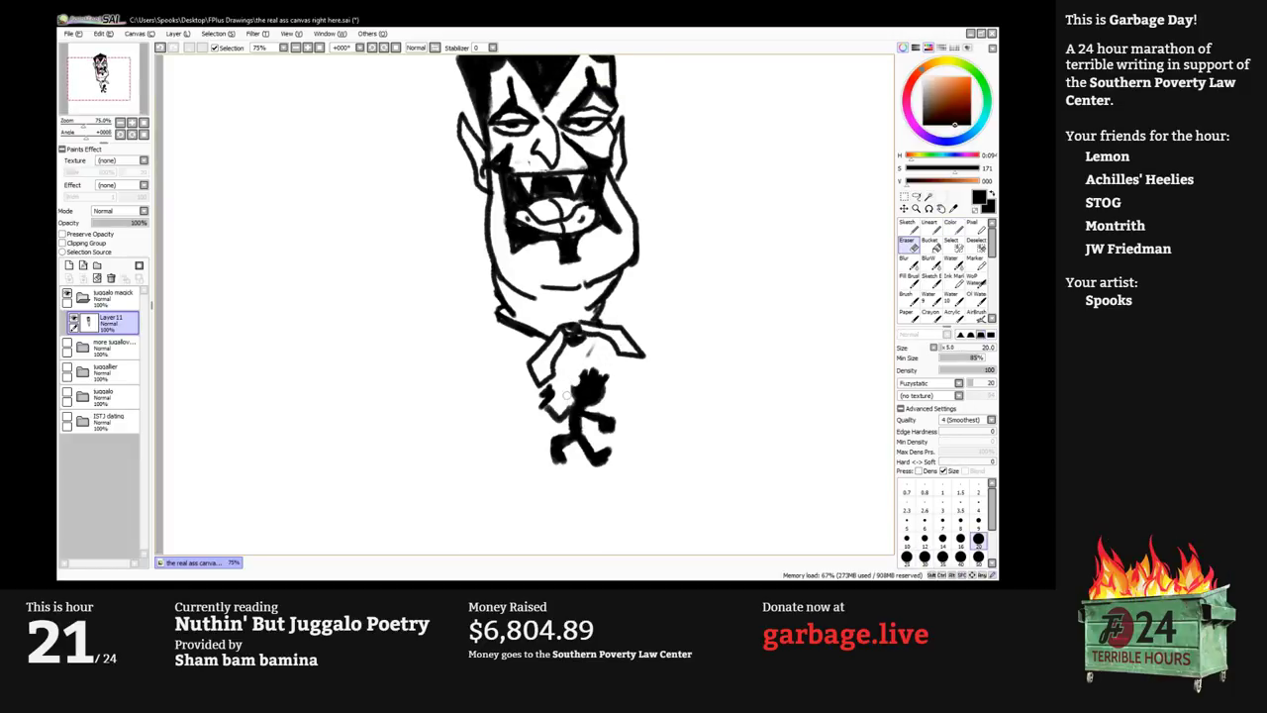
{"action": "key", "text": "e"}
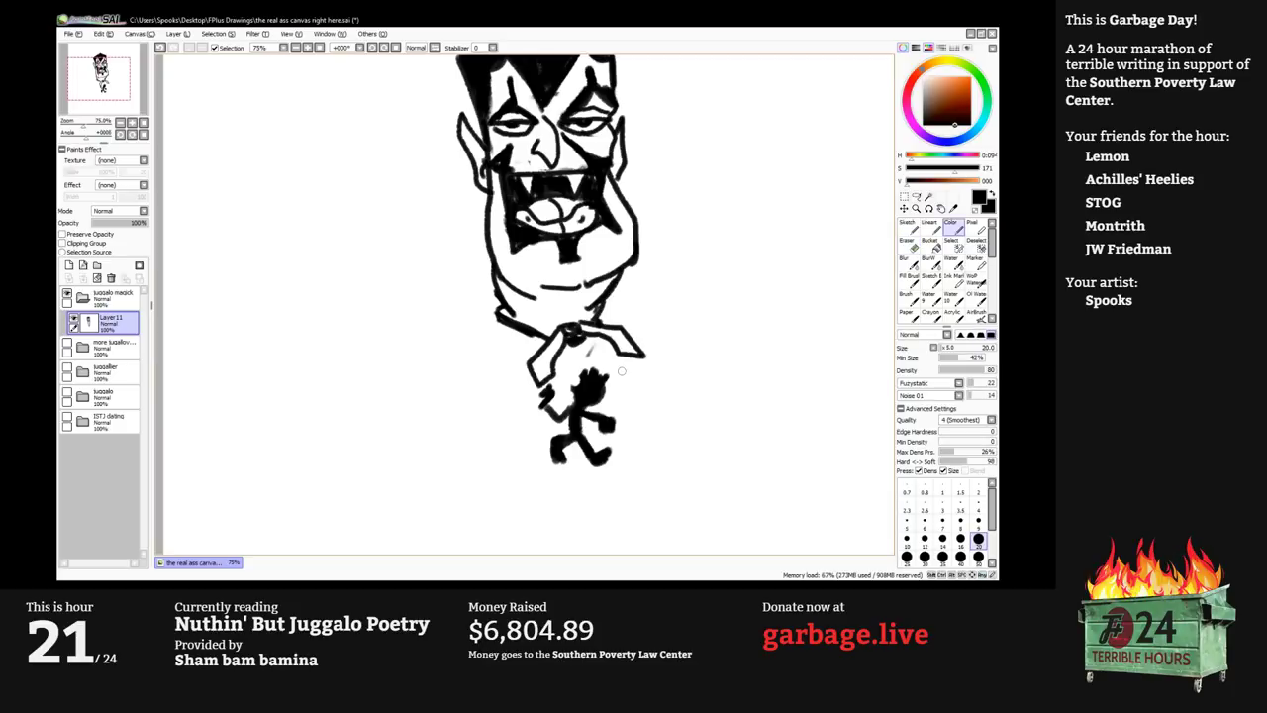
{"action": "scroll", "coordinate": [624, 371], "scroll_direction": "down", "scroll_amount": 1}
{"action": "scroll", "coordinate": [566, 314], "scroll_direction": "up", "scroll_amount": 1}
{"action": "mouse_move", "coordinate": [632, 384]}
{"action": "left_mouse_down"}
{"action": "mouse_move", "coordinate": [566, 314]}
{"action": "mouse_move", "coordinate": [540, 336]}
{"action": "mouse_move", "coordinate": [558, 358]}
{"action": "mouse_move", "coordinate": [577, 331]}
{"action": "left_mouse_up"}
{"action": "key", "text": "["}
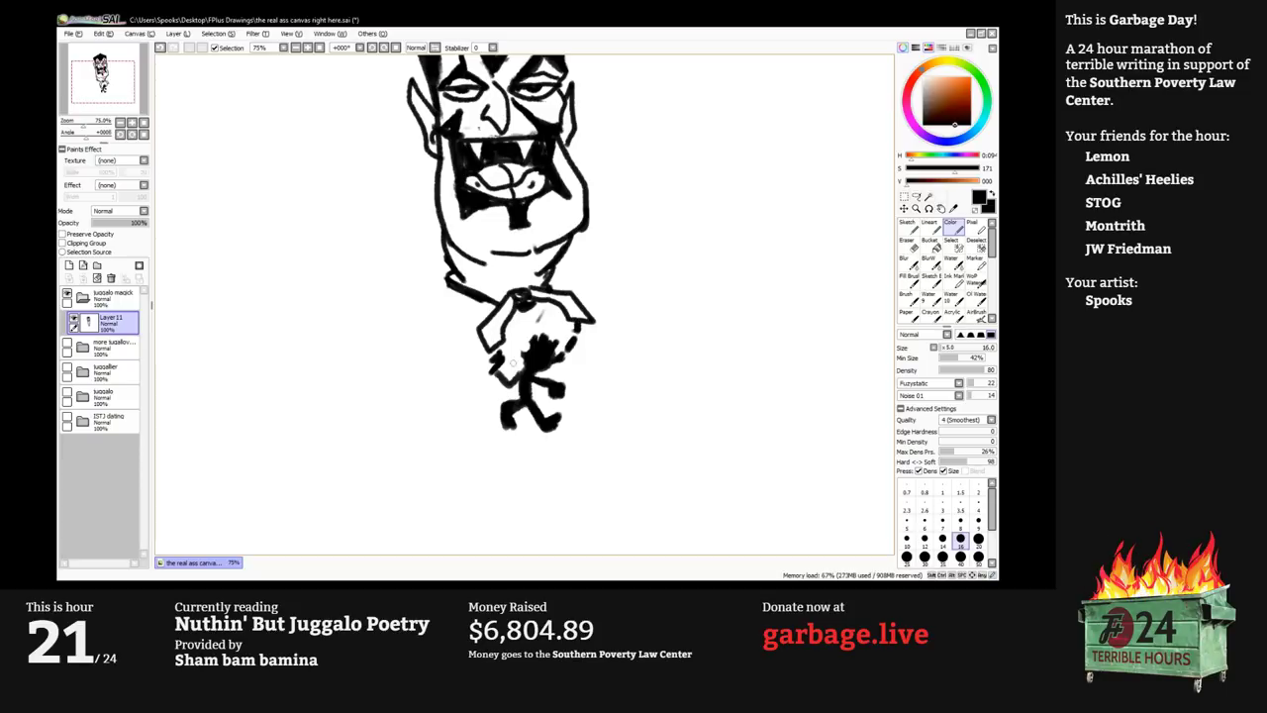
{"action": "mouse_move", "coordinate": [513, 363]}
{"action": "left_mouse_down"}
{"action": "mouse_move", "coordinate": [473, 346]}
{"action": "mouse_move", "coordinate": [445, 309]}
{"action": "left_mouse_up"}
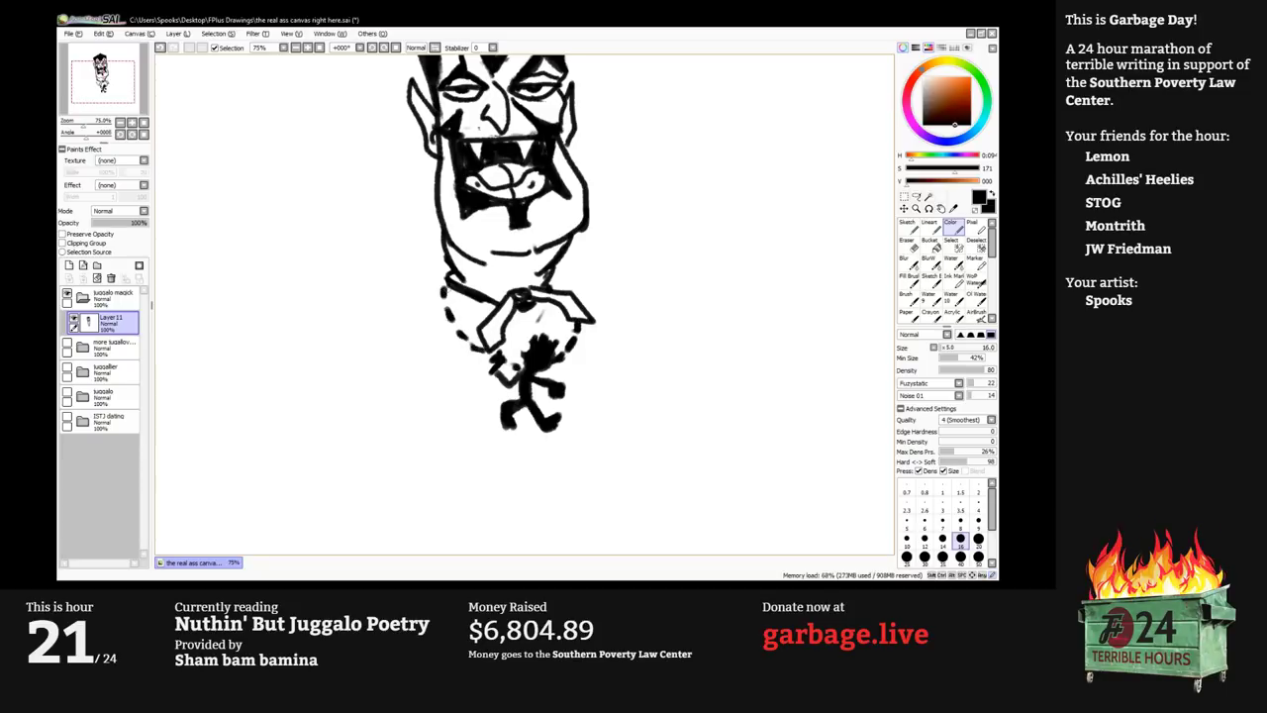
Sketch the near shoulder curve, the two chest folds and the torso's side line below the collar.
{"action": "scroll", "coordinate": [442, 293], "scroll_direction": "down", "scroll_amount": 2}
{"action": "scroll", "coordinate": [560, 297], "scroll_direction": "up", "scroll_amount": 1}
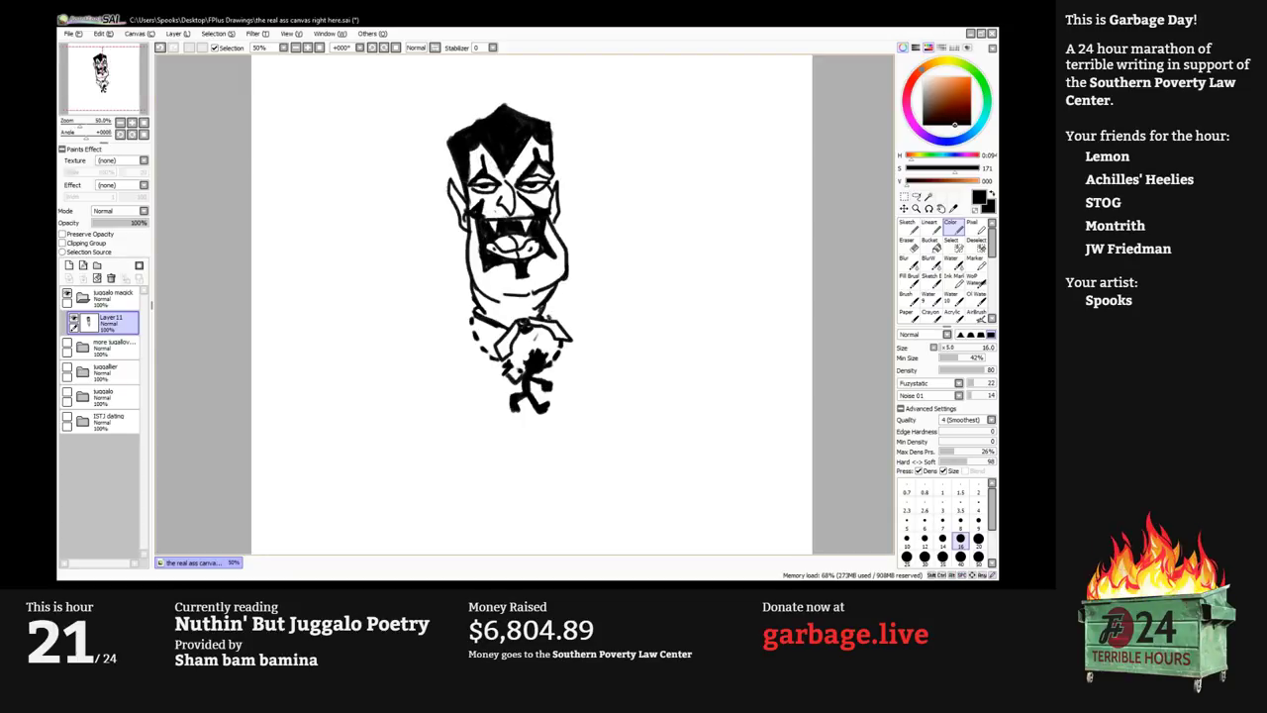
{"action": "mouse_move", "coordinate": [455, 319]}
{"action": "left_mouse_down"}
{"action": "mouse_move", "coordinate": [481, 327]}
{"action": "mouse_move", "coordinate": [463, 319]}
{"action": "mouse_move", "coordinate": [436, 359]}
{"action": "left_mouse_up"}
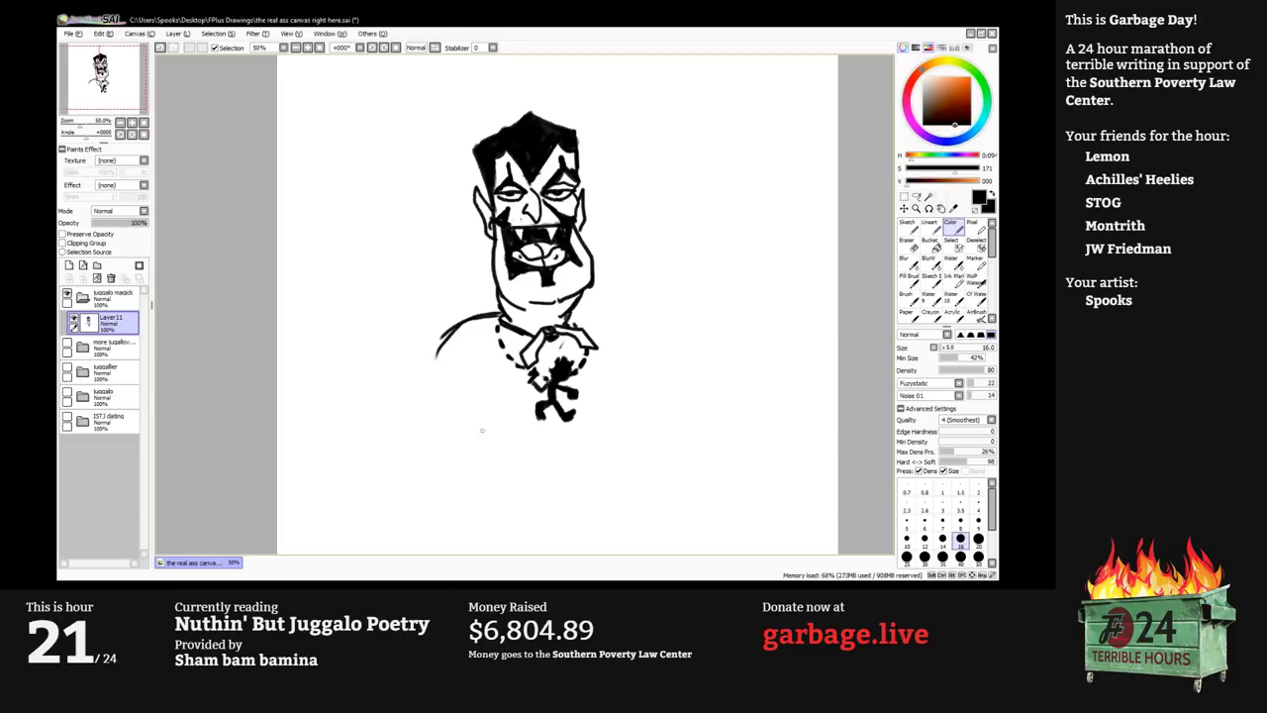
{"action": "mouse_move", "coordinate": [523, 410]}
{"action": "left_mouse_down"}
{"action": "mouse_move", "coordinate": [500, 428]}
{"action": "mouse_move", "coordinate": [465, 428]}
{"action": "left_mouse_up"}
{"action": "mouse_move", "coordinate": [551, 433]}
{"action": "left_mouse_down"}
{"action": "mouse_move", "coordinate": [585, 434]}
{"action": "mouse_move", "coordinate": [603, 392]}
{"action": "left_mouse_up"}
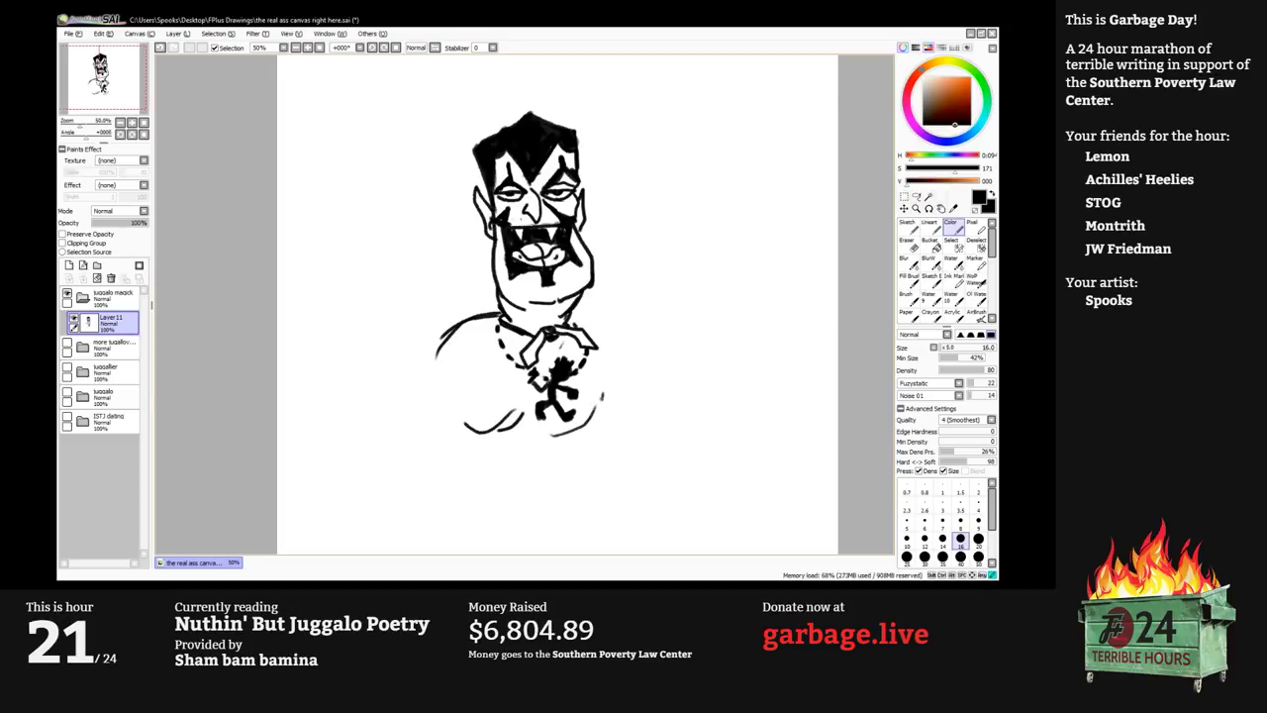
{"action": "left_click_drag", "start_coordinate": [551, 434], "coordinate": [603, 495]}
{"action": "scroll", "coordinate": [458, 304], "scroll_direction": "down", "scroll_amount": 2}
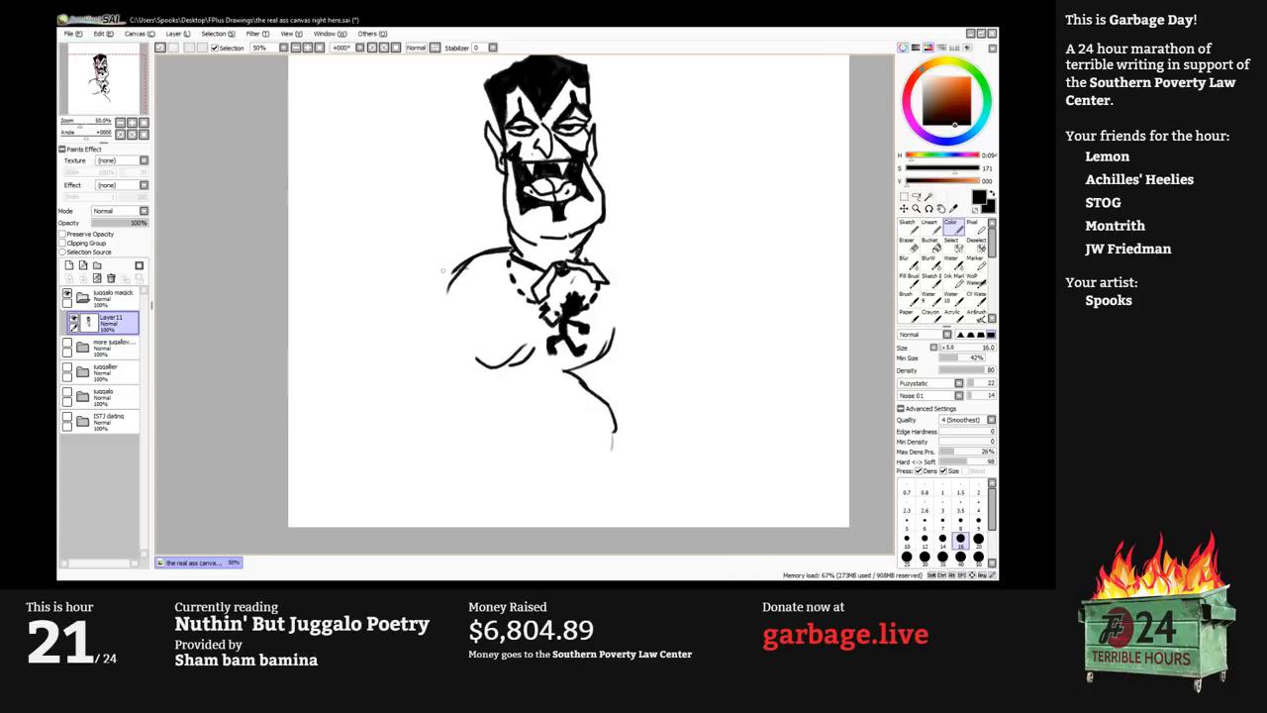
Draw both arms hanging beside the torso, then the pointed hem of a cropped shirt with a bare belly and navel.
{"action": "mouse_move", "coordinate": [455, 263]}
{"action": "left_mouse_down"}
{"action": "mouse_move", "coordinate": [417, 341]}
{"action": "mouse_move", "coordinate": [443, 474]}
{"action": "left_mouse_up"}
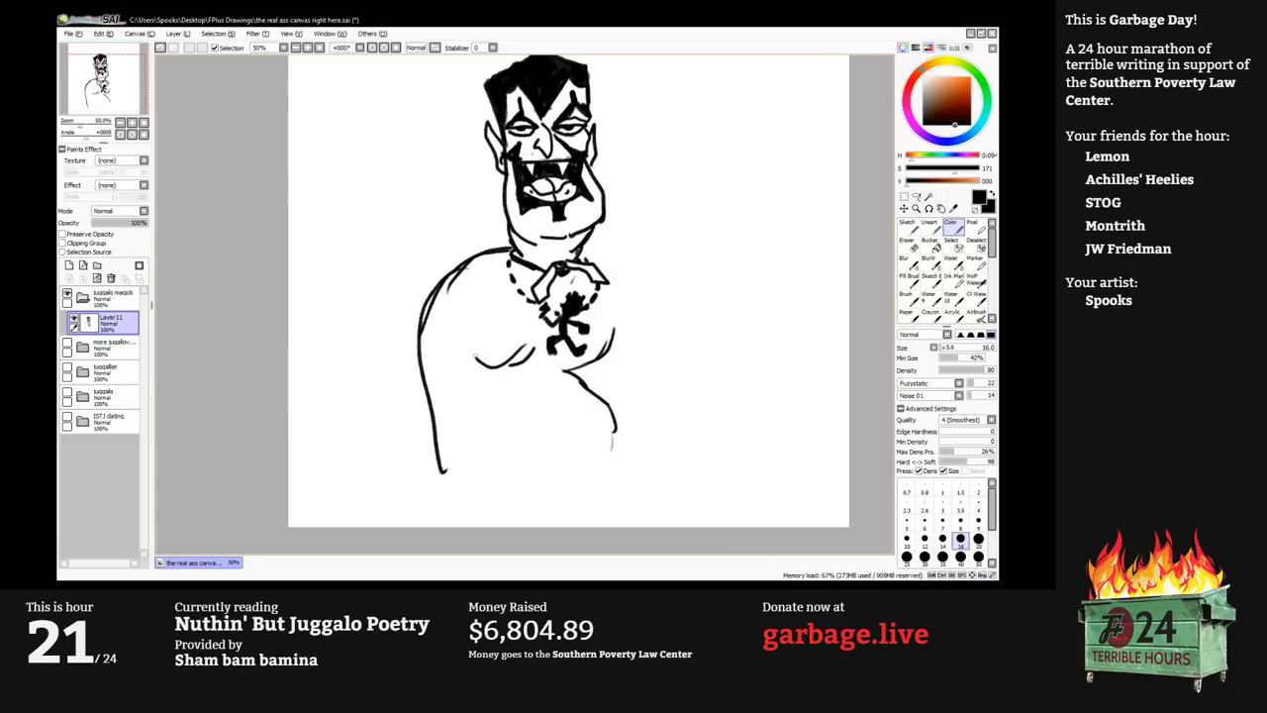
{"action": "mouse_move", "coordinate": [491, 313]}
{"action": "left_mouse_down"}
{"action": "mouse_move", "coordinate": [477, 364]}
{"action": "mouse_move", "coordinate": [501, 465]}
{"action": "left_mouse_up"}
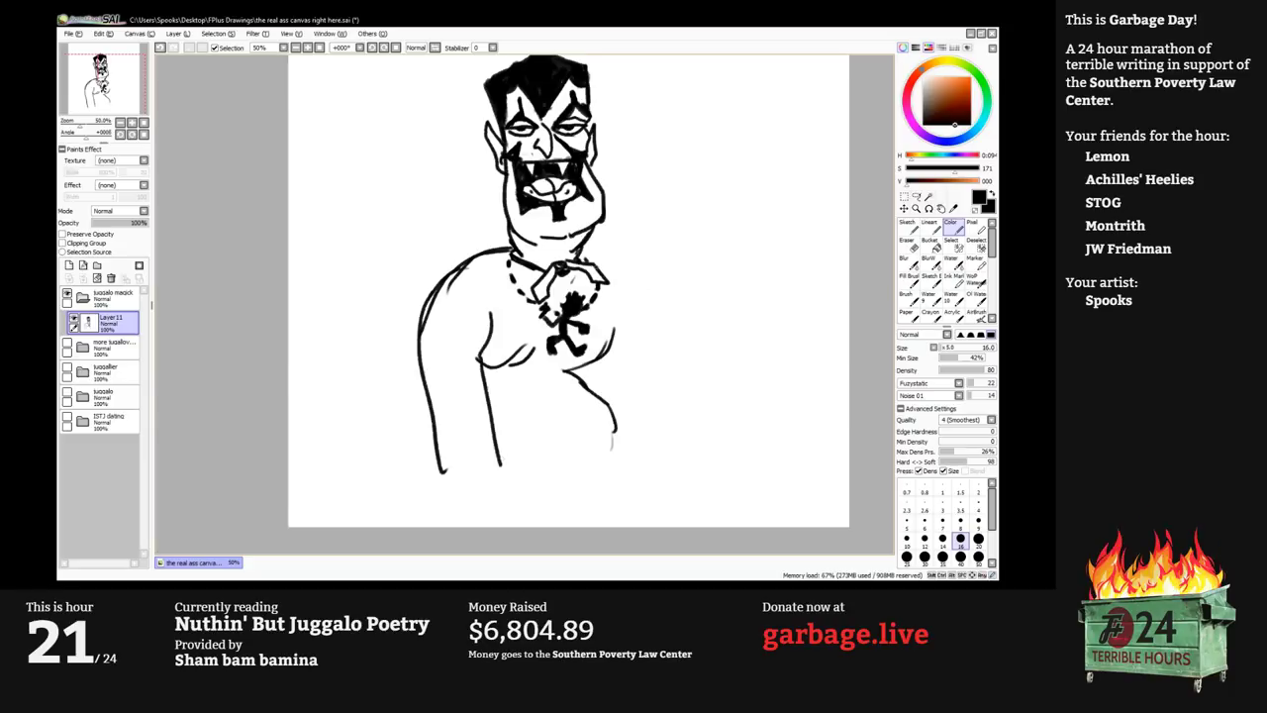
{"action": "mouse_move", "coordinate": [594, 262]}
{"action": "left_mouse_down"}
{"action": "mouse_move", "coordinate": [616, 273]}
{"action": "mouse_move", "coordinate": [641, 448]}
{"action": "left_mouse_up"}
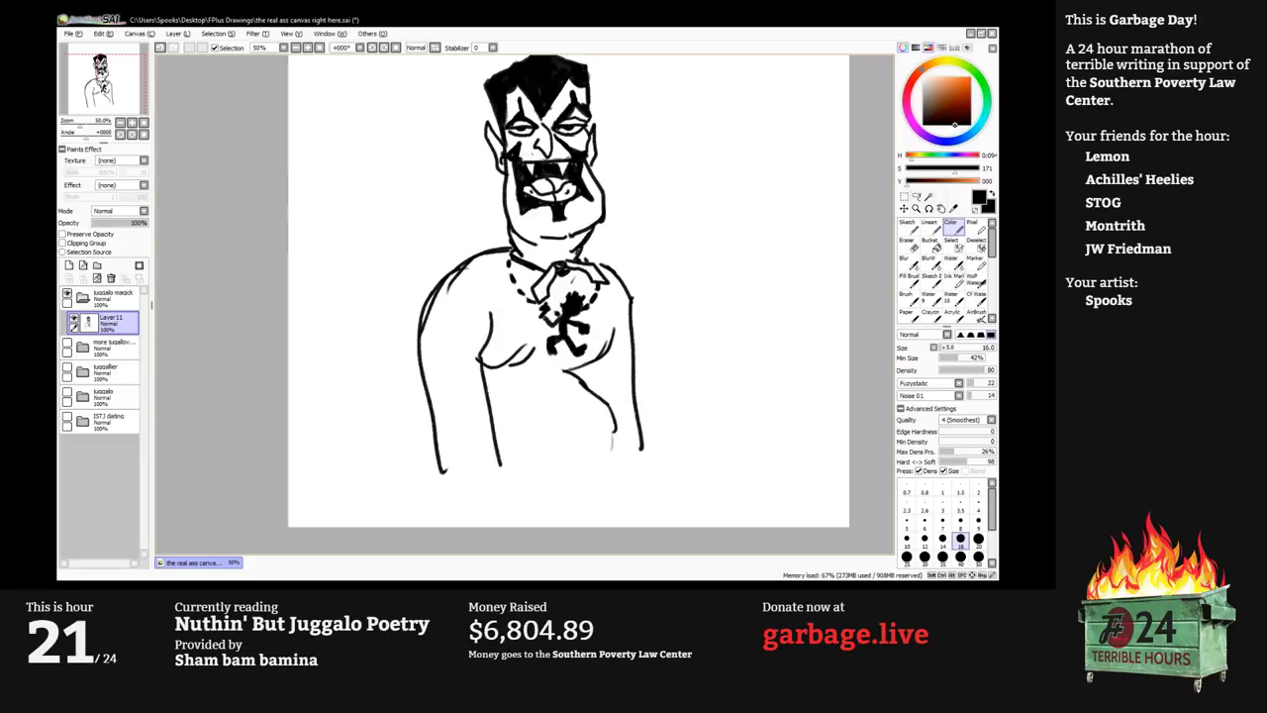
{"action": "mouse_move", "coordinate": [572, 376]}
{"action": "left_mouse_down"}
{"action": "mouse_move", "coordinate": [615, 420]}
{"action": "mouse_move", "coordinate": [626, 479]}
{"action": "mouse_move", "coordinate": [554, 416]}
{"action": "mouse_move", "coordinate": [513, 485]}
{"action": "left_mouse_up"}
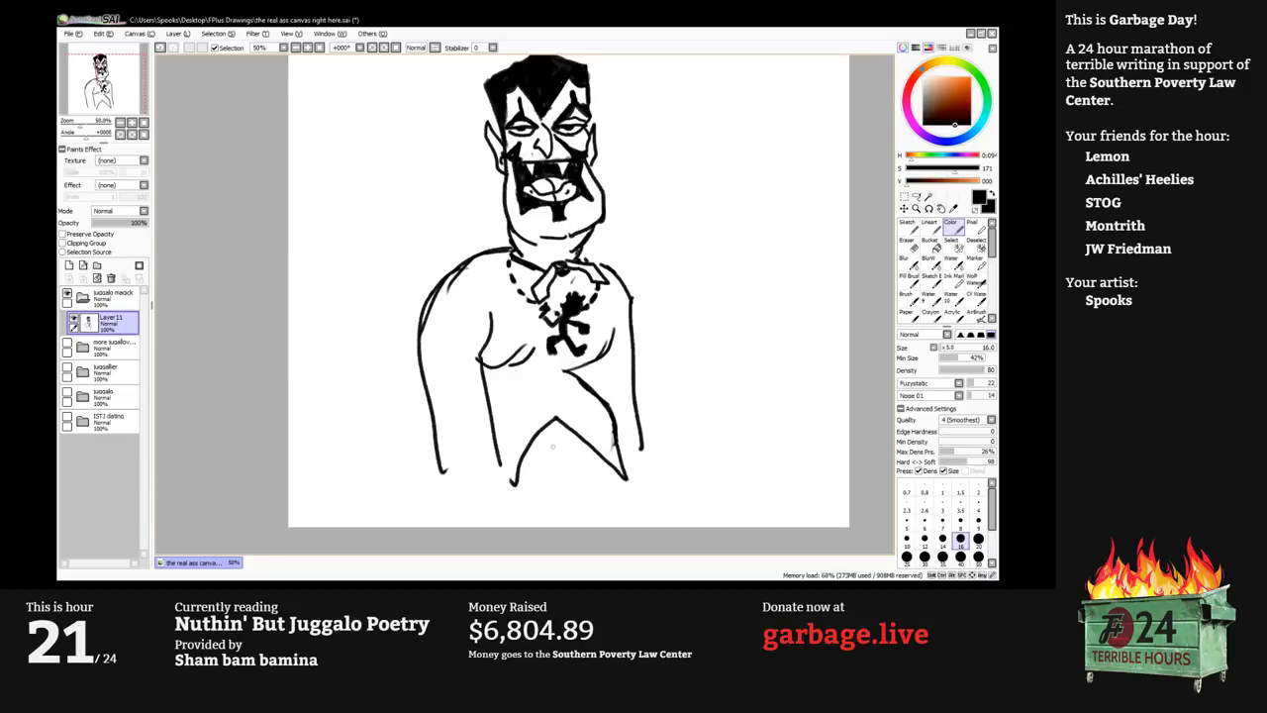
{"action": "mouse_move", "coordinate": [551, 442]}
{"action": "left_mouse_down"}
{"action": "mouse_move", "coordinate": [557, 432]}
{"action": "mouse_move", "coordinate": [581, 468]}
{"action": "mouse_move", "coordinate": [525, 476]}
{"action": "left_mouse_up"}
{"action": "mouse_move", "coordinate": [545, 334]}
{"action": "left_mouse_down"}
{"action": "mouse_move", "coordinate": [546, 319]}
{"action": "mouse_move", "coordinate": [548, 350]}
{"action": "left_mouse_up"}
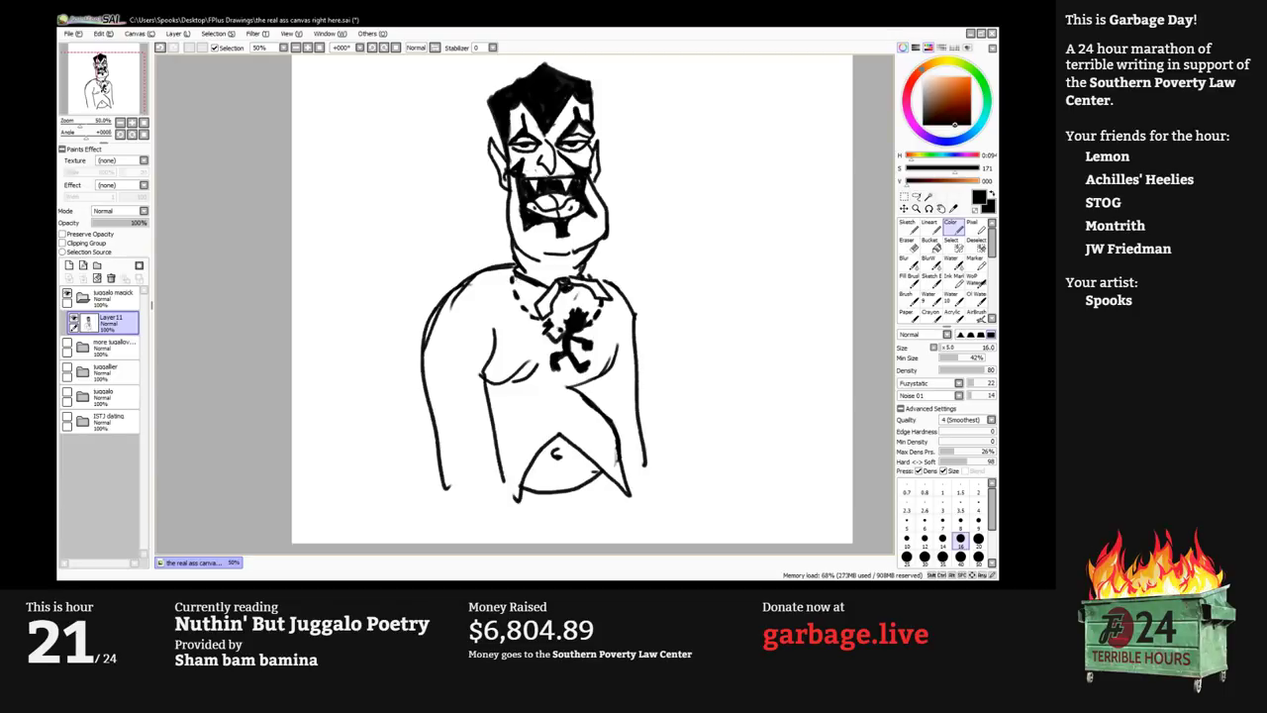
Paint a solid black choker band across the neck over the neckerchief, with the brush enlarged to size 20.
{"action": "mouse_move", "coordinate": [515, 276]}
{"action": "left_mouse_down"}
{"action": "mouse_move", "coordinate": [564, 309]}
{"action": "mouse_move", "coordinate": [582, 302]}
{"action": "mouse_move", "coordinate": [563, 307]}
{"action": "left_mouse_up"}
{"action": "left_click_drag", "start_coordinate": [581, 288], "coordinate": [565, 326]}
{"action": "key", "text": "ctrl+z"}
{"action": "key", "text": "ctrl+z"}
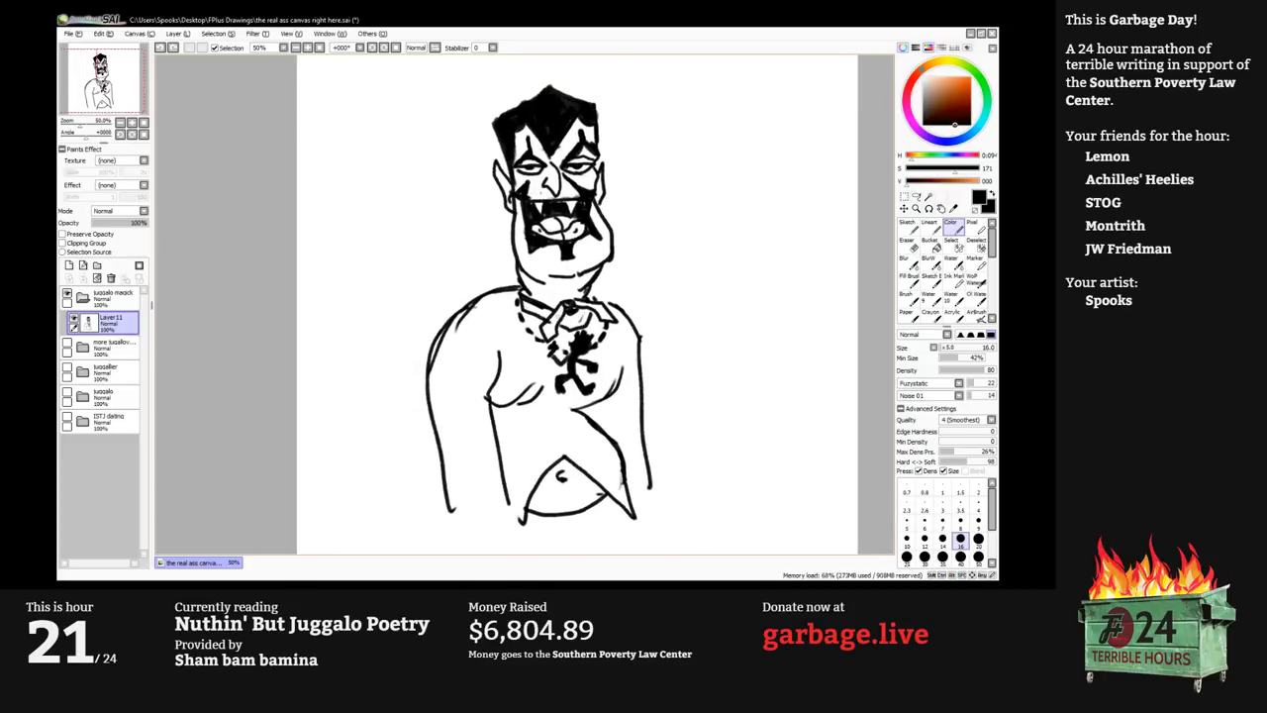
{"action": "scroll", "coordinate": [560, 314], "scroll_direction": "up", "scroll_amount": 1}
{"action": "mouse_move", "coordinate": [575, 322]}
{"action": "left_mouse_down"}
{"action": "mouse_move", "coordinate": [565, 329]}
{"action": "mouse_move", "coordinate": [592, 328]}
{"action": "mouse_move", "coordinate": [606, 305]}
{"action": "mouse_move", "coordinate": [515, 302]}
{"action": "mouse_move", "coordinate": [497, 271]}
{"action": "left_mouse_up"}
{"action": "key", "text": "]"}
{"action": "key", "text": "]"}
{"action": "mouse_move", "coordinate": [584, 317]}
{"action": "left_mouse_down"}
{"action": "mouse_move", "coordinate": [603, 306]}
{"action": "mouse_move", "coordinate": [585, 321]}
{"action": "mouse_move", "coordinate": [579, 288]}
{"action": "left_mouse_up"}
{"action": "key", "text": "["}
{"action": "key", "text": "]"}
Erase the neckerchief's loose ends around the choker with the eraser at size 40.
{"action": "key", "text": "e"}
{"action": "key", "text": "bracketright"}
{"action": "key", "text": "bracketright"}
{"action": "key", "text": "bracketright"}
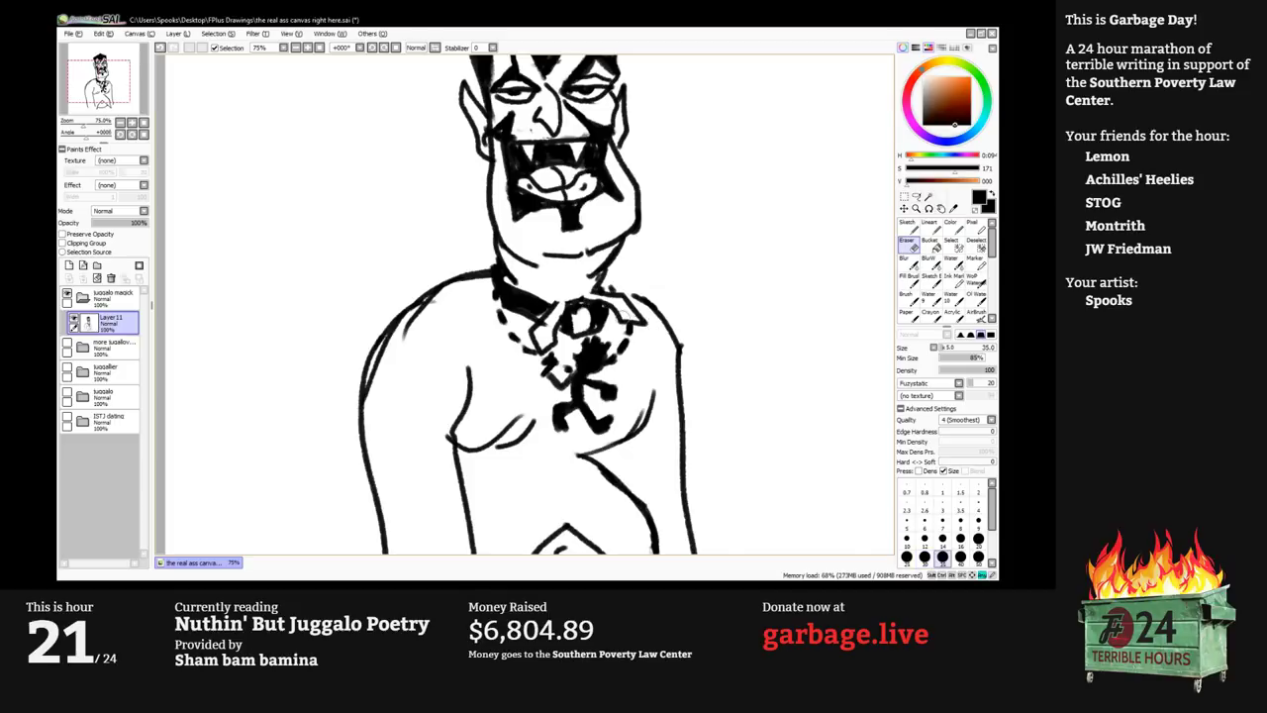
{"action": "key", "text": "bracketright"}
{"action": "mouse_move", "coordinate": [623, 325]}
{"action": "left_mouse_down"}
{"action": "mouse_move", "coordinate": [634, 305]}
{"action": "mouse_move", "coordinate": [590, 286]}
{"action": "mouse_move", "coordinate": [553, 313]}
{"action": "mouse_move", "coordinate": [539, 346]}
{"action": "mouse_move", "coordinate": [548, 309]}
{"action": "mouse_move", "coordinate": [530, 297]}
{"action": "mouse_move", "coordinate": [550, 321]}
{"action": "mouse_move", "coordinate": [616, 276]}
{"action": "mouse_move", "coordinate": [592, 301]}
{"action": "left_mouse_up"}
Finish the black choker at the far side of the neck and join the shoulder line to it at brush size 16.
{"action": "key", "text": "b"}
{"action": "key", "text": "bracketleft"}
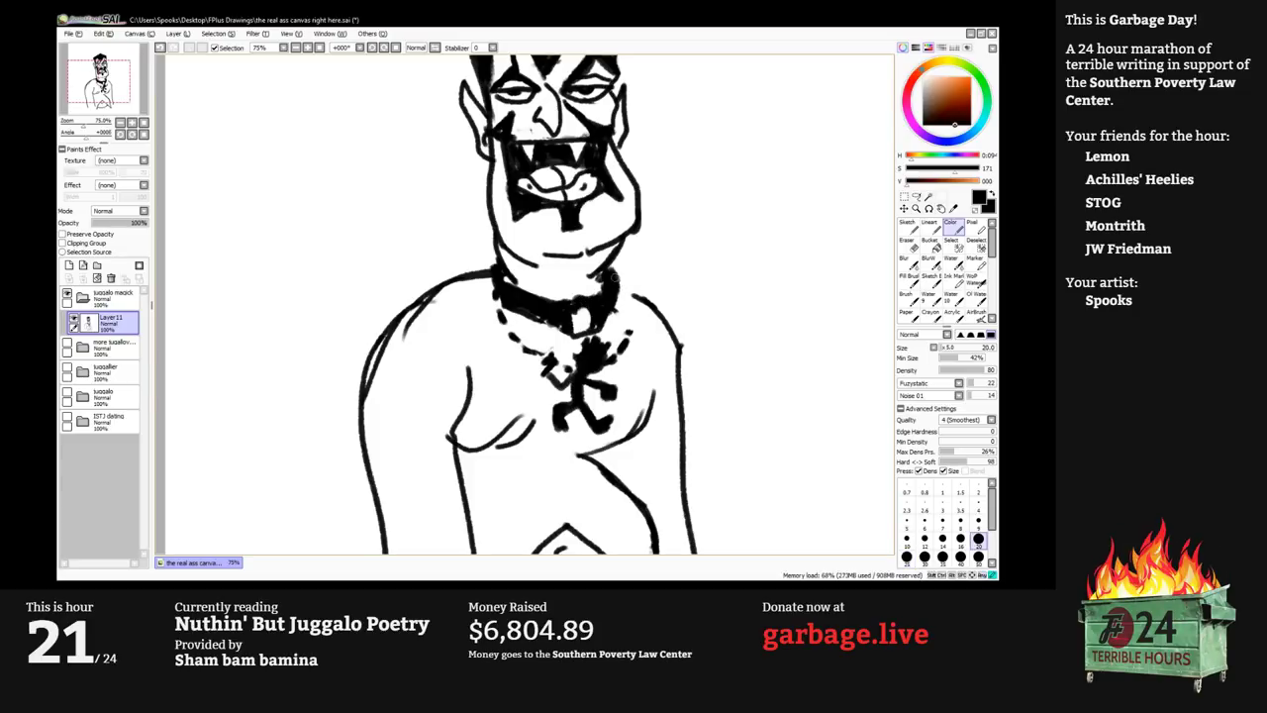
{"action": "key", "text": "bracketleft"}
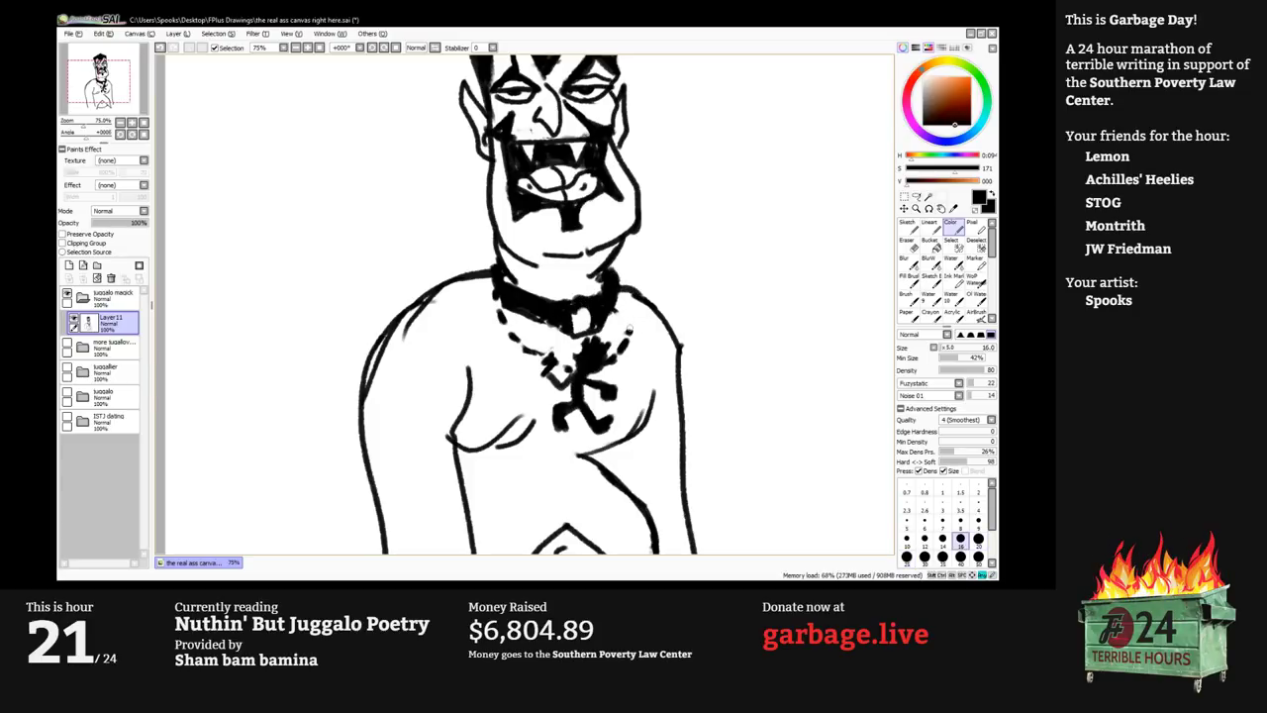
{"action": "left_click_drag", "start_coordinate": [633, 310], "coordinate": [623, 289]}
Draw the shirt's front closure with two small oval buttons above the hem at brush size 12.
{"action": "key", "text": "Page_Down"}
{"action": "key", "text": "Page_Down"}
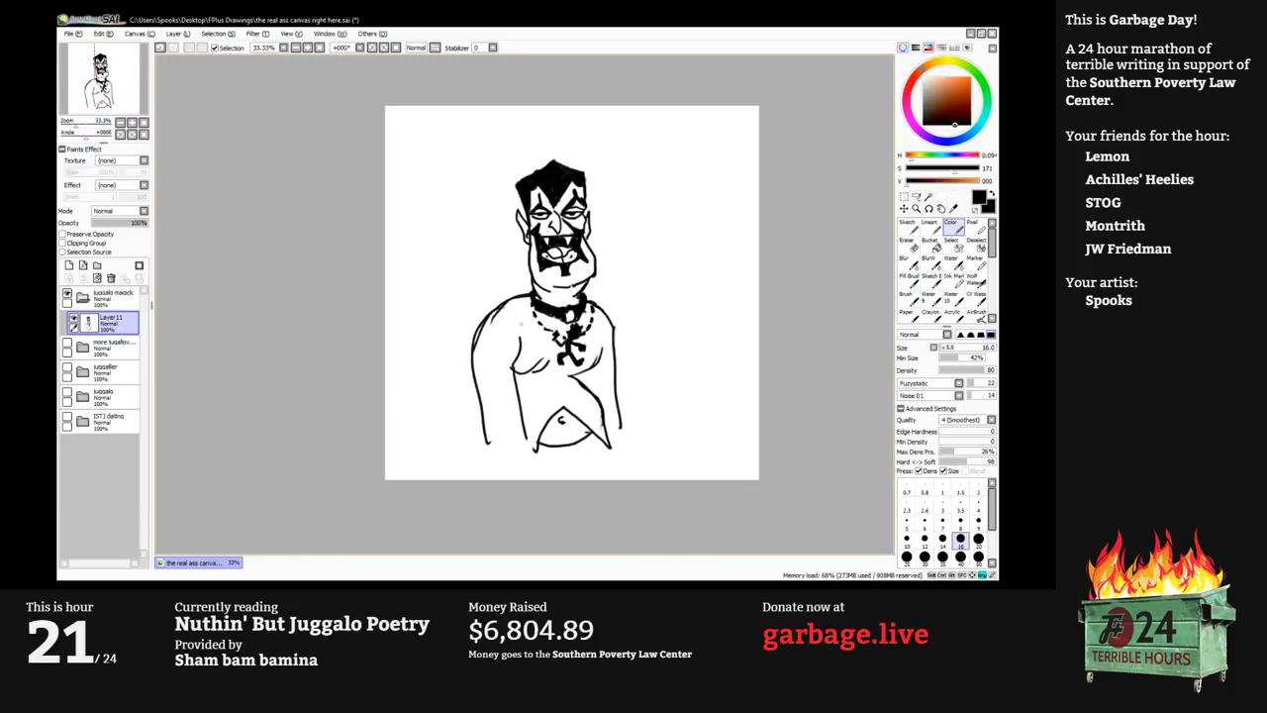
{"action": "mouse_move", "coordinate": [530, 342]}
{"action": "left_mouse_down"}
{"action": "mouse_move", "coordinate": [511, 318]}
{"action": "mouse_move", "coordinate": [532, 328]}
{"action": "left_mouse_up"}
{"action": "key", "text": "Page_Up"}
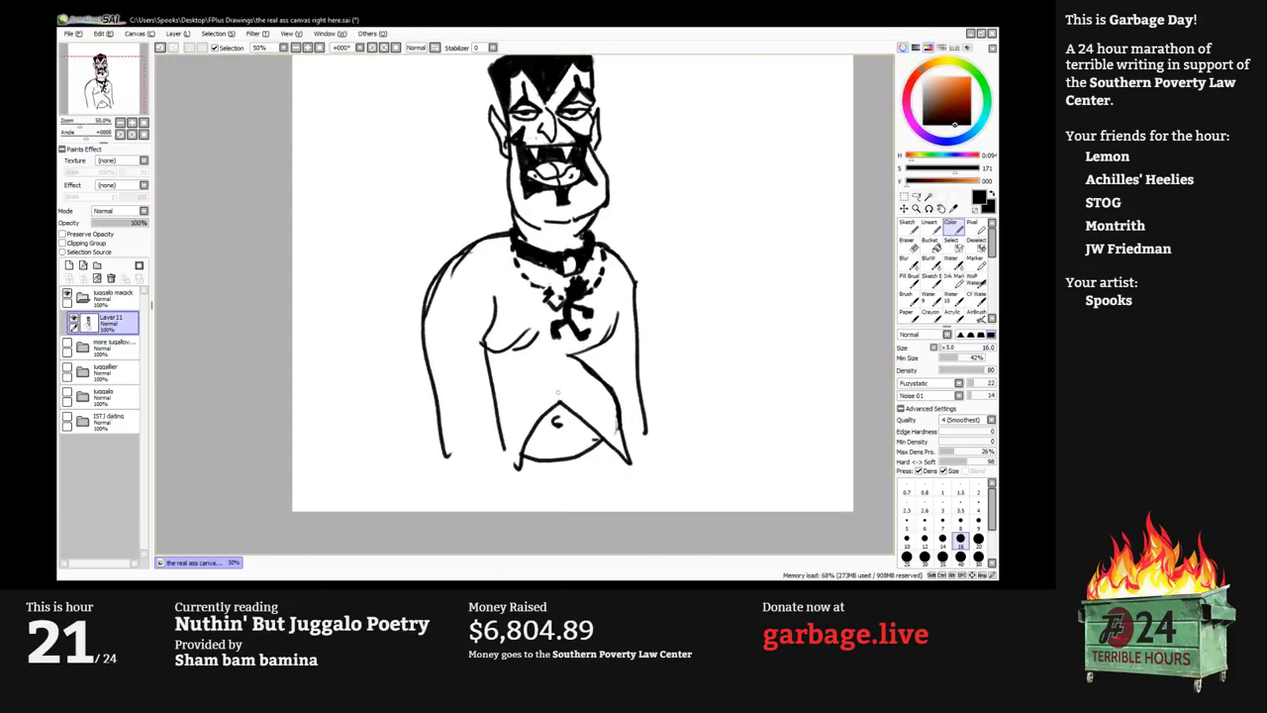
{"action": "key", "text": "bracketleft"}
{"action": "key", "text": "bracketleft"}
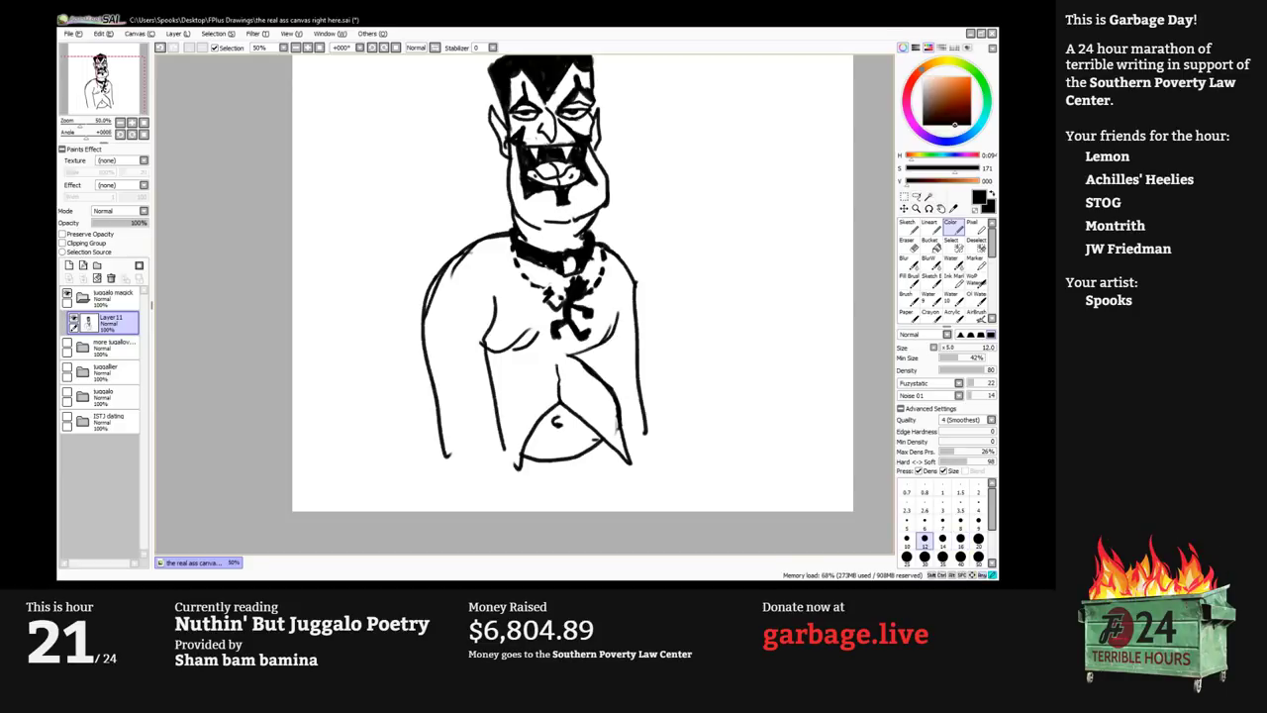
{"action": "mouse_move", "coordinate": [567, 386]}
{"action": "left_mouse_down"}
{"action": "mouse_move", "coordinate": [567, 397]}
{"action": "mouse_move", "coordinate": [562, 373]}
{"action": "left_mouse_up"}
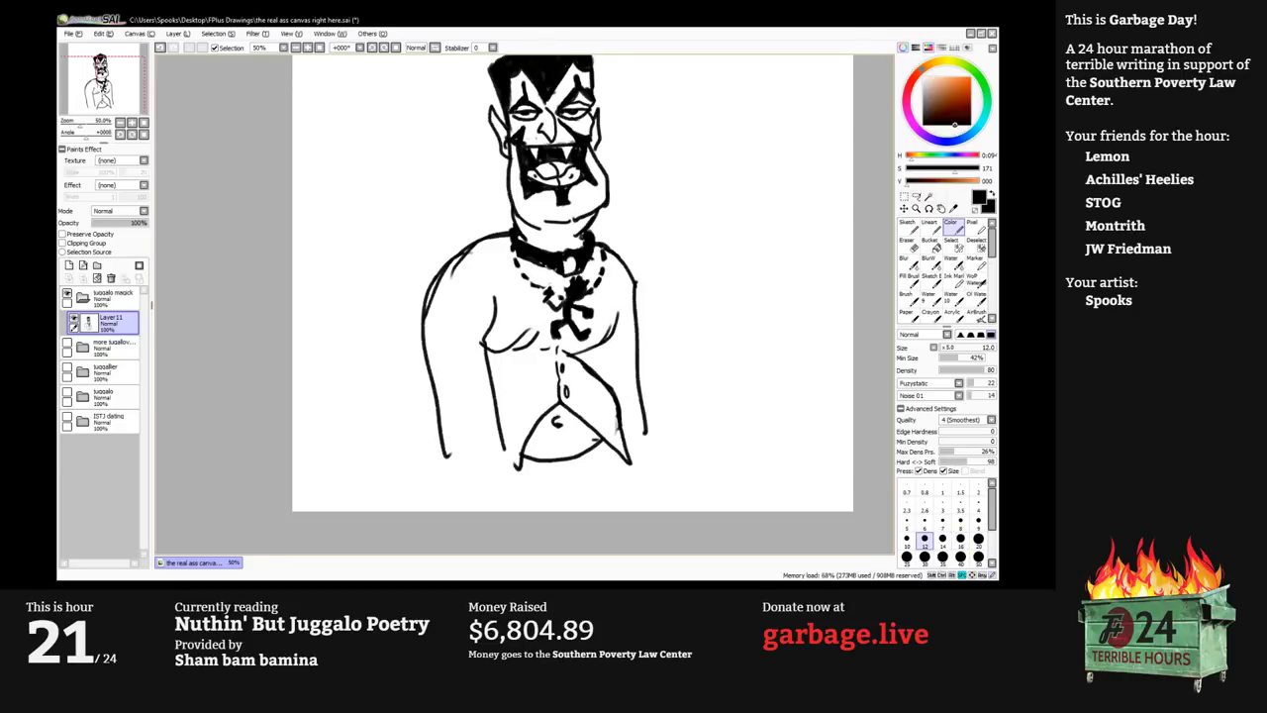
Draw a large scalloped wing behind the near shoulder with the brush at size 14.
{"action": "left_click_drag", "start_coordinate": [534, 136], "coordinate": [518, 186]}
{"action": "key", "text": "bracketright"}
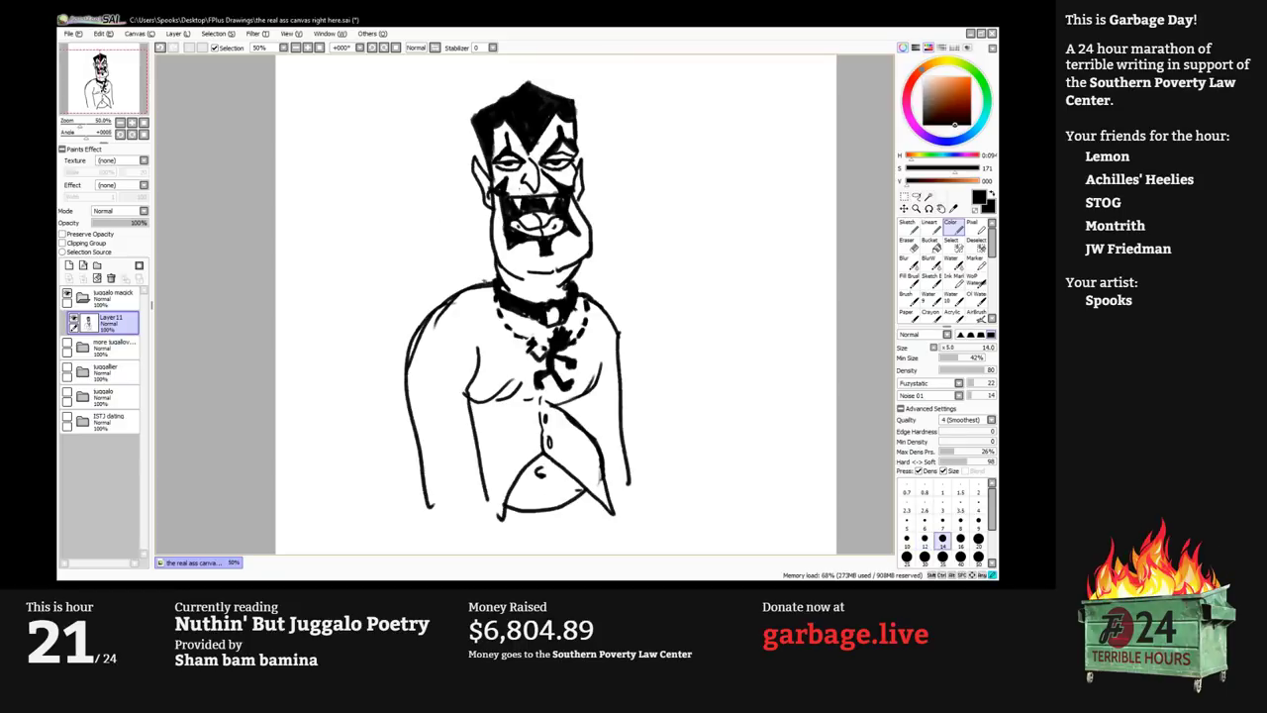
{"action": "mouse_move", "coordinate": [471, 278]}
{"action": "left_mouse_down"}
{"action": "mouse_move", "coordinate": [488, 282]}
{"action": "mouse_move", "coordinate": [375, 207]}
{"action": "mouse_move", "coordinate": [350, 214]}
{"action": "mouse_move", "coordinate": [358, 301]}
{"action": "left_mouse_up"}
{"action": "mouse_move", "coordinate": [354, 231]}
{"action": "left_mouse_down"}
{"action": "mouse_move", "coordinate": [365, 303]}
{"action": "mouse_move", "coordinate": [382, 261]}
{"action": "mouse_move", "coordinate": [415, 285]}
{"action": "mouse_move", "coordinate": [424, 260]}
{"action": "mouse_move", "coordinate": [444, 287]}
{"action": "mouse_move", "coordinate": [451, 264]}
{"action": "mouse_move", "coordinate": [470, 281]}
{"action": "left_mouse_up"}
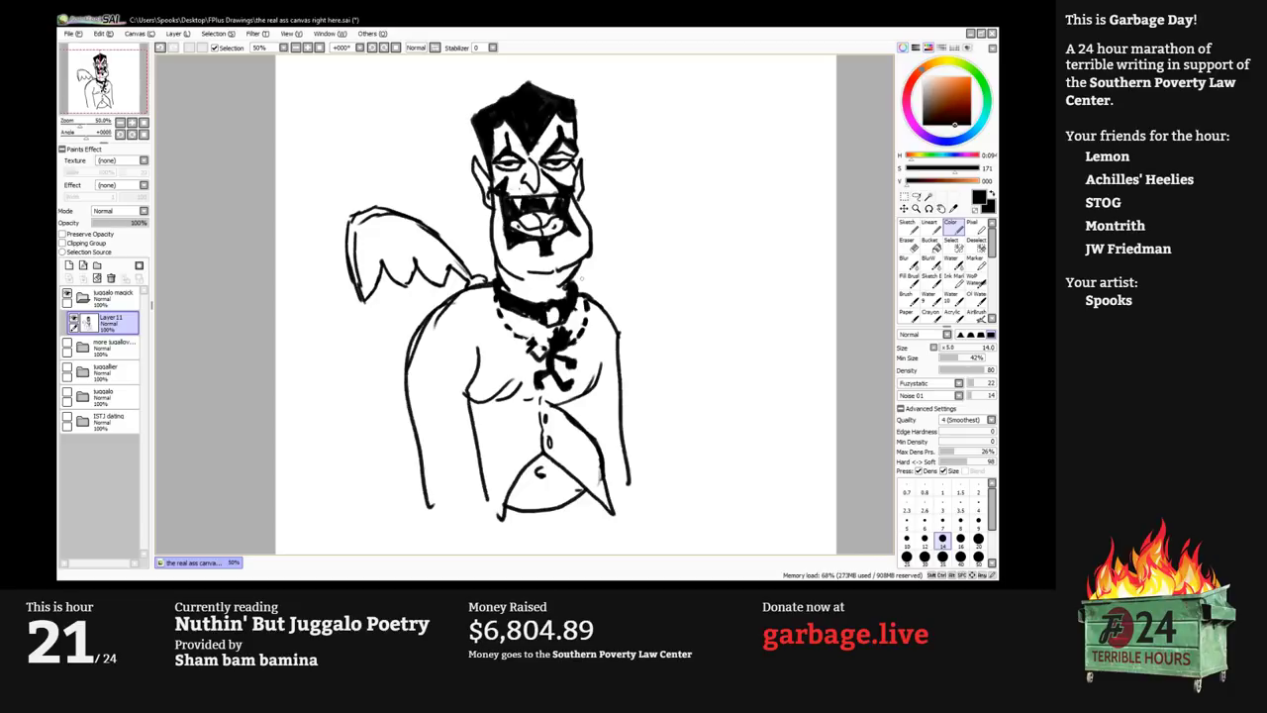
Draw a smaller scalloped wing behind the other shoulder and thicken its upper edge at brush size 20.
{"action": "mouse_move", "coordinate": [587, 288]}
{"action": "left_mouse_down"}
{"action": "mouse_move", "coordinate": [647, 233]}
{"action": "mouse_move", "coordinate": [663, 239]}
{"action": "left_mouse_up"}
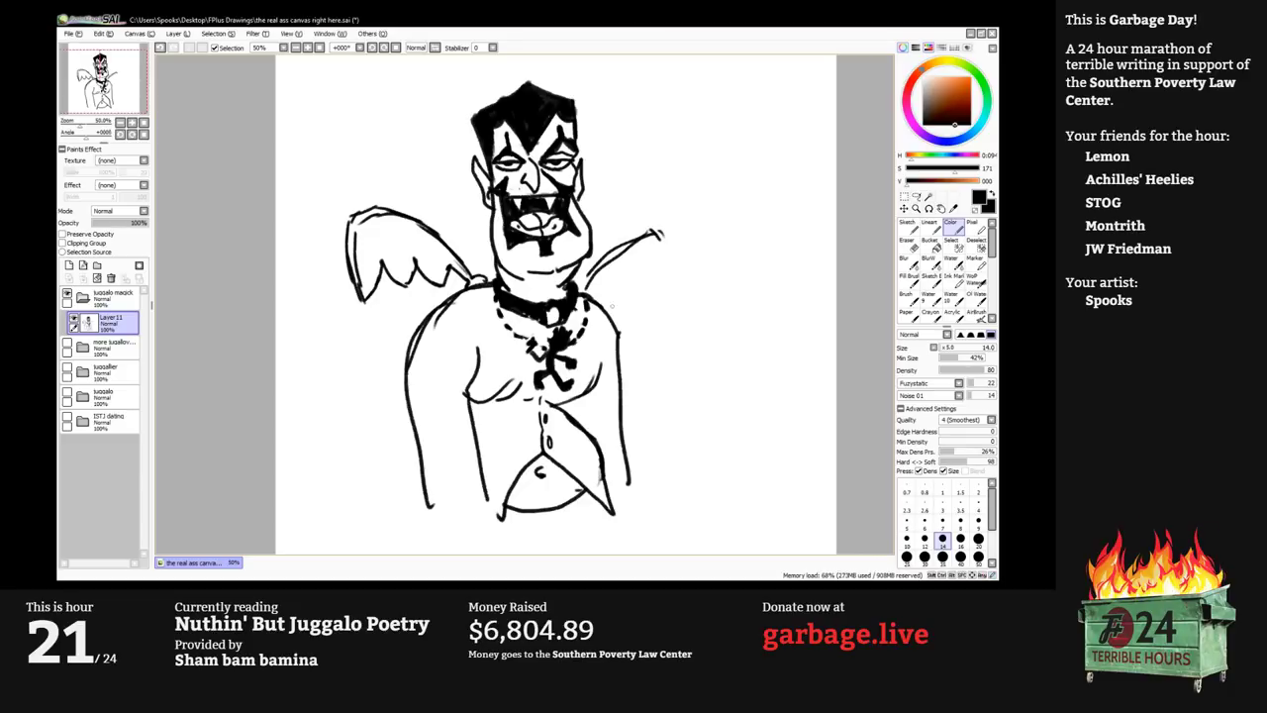
{"action": "mouse_move", "coordinate": [590, 295]}
{"action": "left_mouse_down"}
{"action": "mouse_move", "coordinate": [627, 295]}
{"action": "mouse_move", "coordinate": [629, 269]}
{"action": "mouse_move", "coordinate": [649, 254]}
{"action": "mouse_move", "coordinate": [638, 285]}
{"action": "mouse_move", "coordinate": [668, 248]}
{"action": "left_mouse_up"}
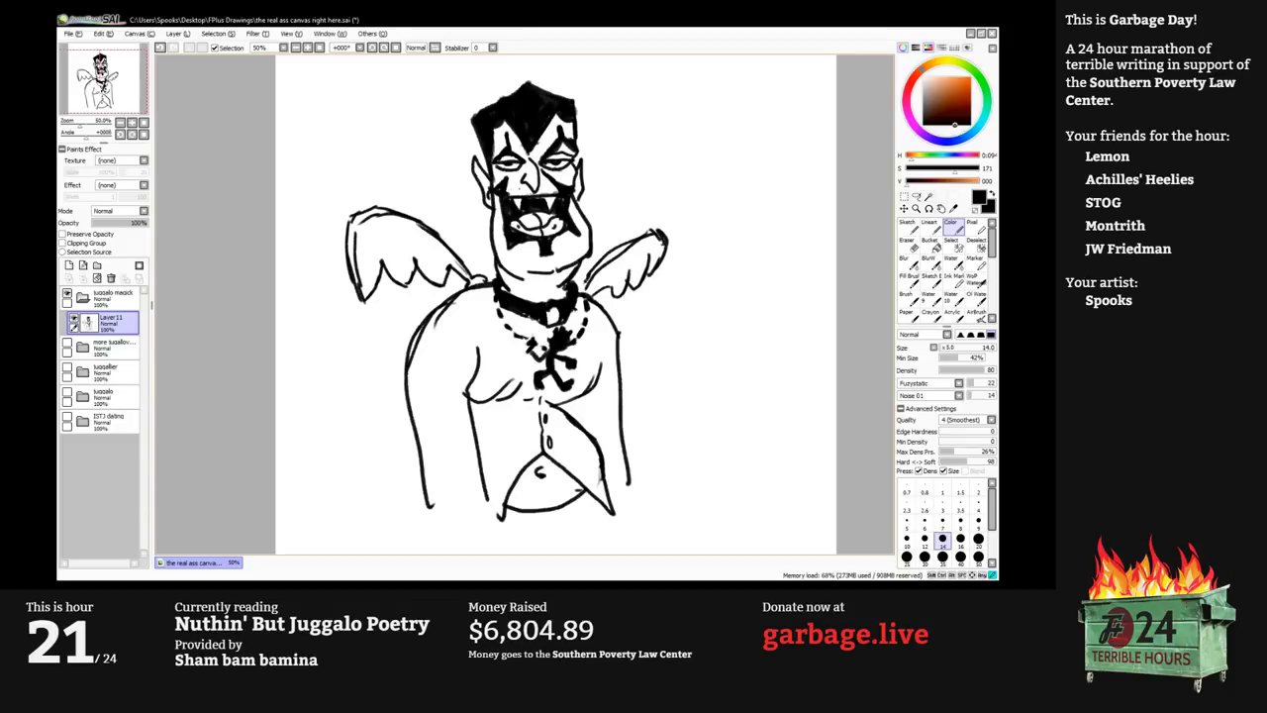
{"action": "left_click", "coordinate": [978, 538]}
{"action": "mouse_move", "coordinate": [584, 283]}
{"action": "left_mouse_down"}
{"action": "mouse_move", "coordinate": [643, 233]}
{"action": "mouse_move", "coordinate": [660, 238]}
{"action": "mouse_move", "coordinate": [663, 260]}
{"action": "mouse_move", "coordinate": [632, 269]}
{"action": "mouse_move", "coordinate": [623, 246]}
{"action": "left_mouse_up"}
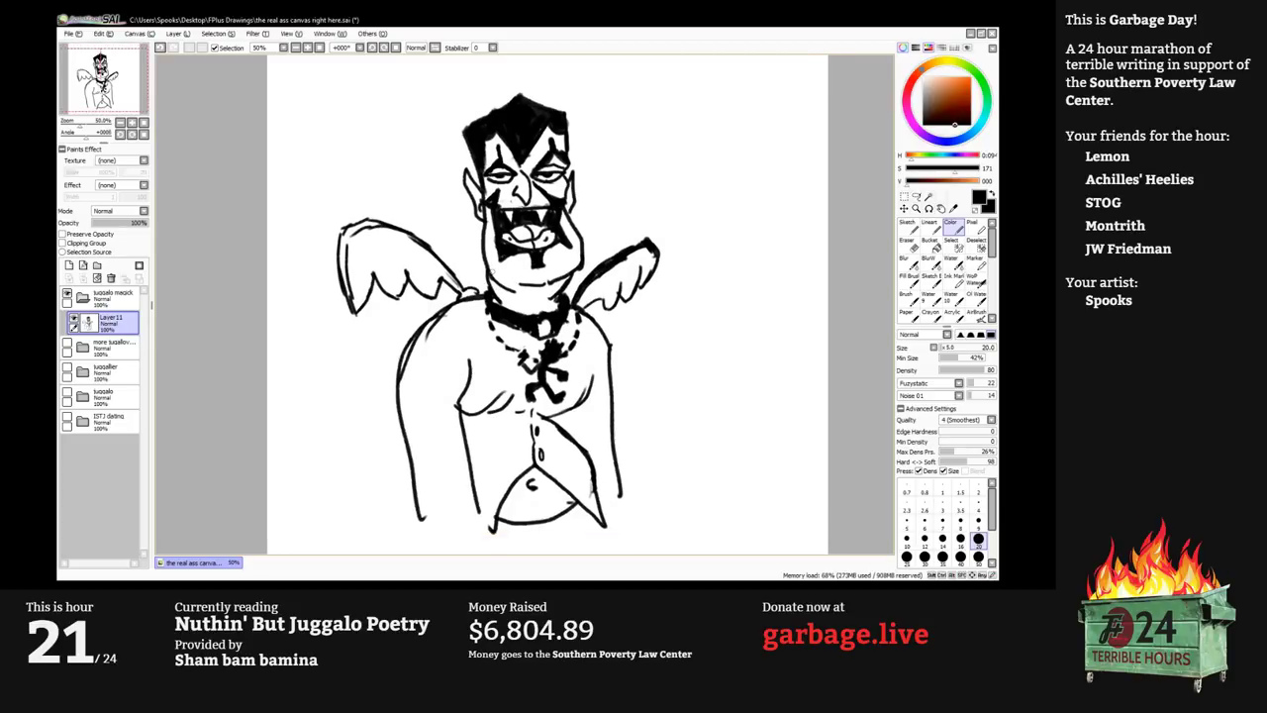
Add under-eye creases, the nose bridge line and brow furrows to the face with the brush at size 10.
{"action": "left_click_drag", "start_coordinate": [492, 272], "coordinate": [484, 276]}
{"action": "scroll", "coordinate": [508, 173], "scroll_direction": "up", "scroll_amount": 2}
{"action": "key", "text": "bracketleft"}
{"action": "key", "text": "bracketleft"}
{"action": "key", "text": "bracketleft"}
{"action": "key", "text": "bracketleft"}
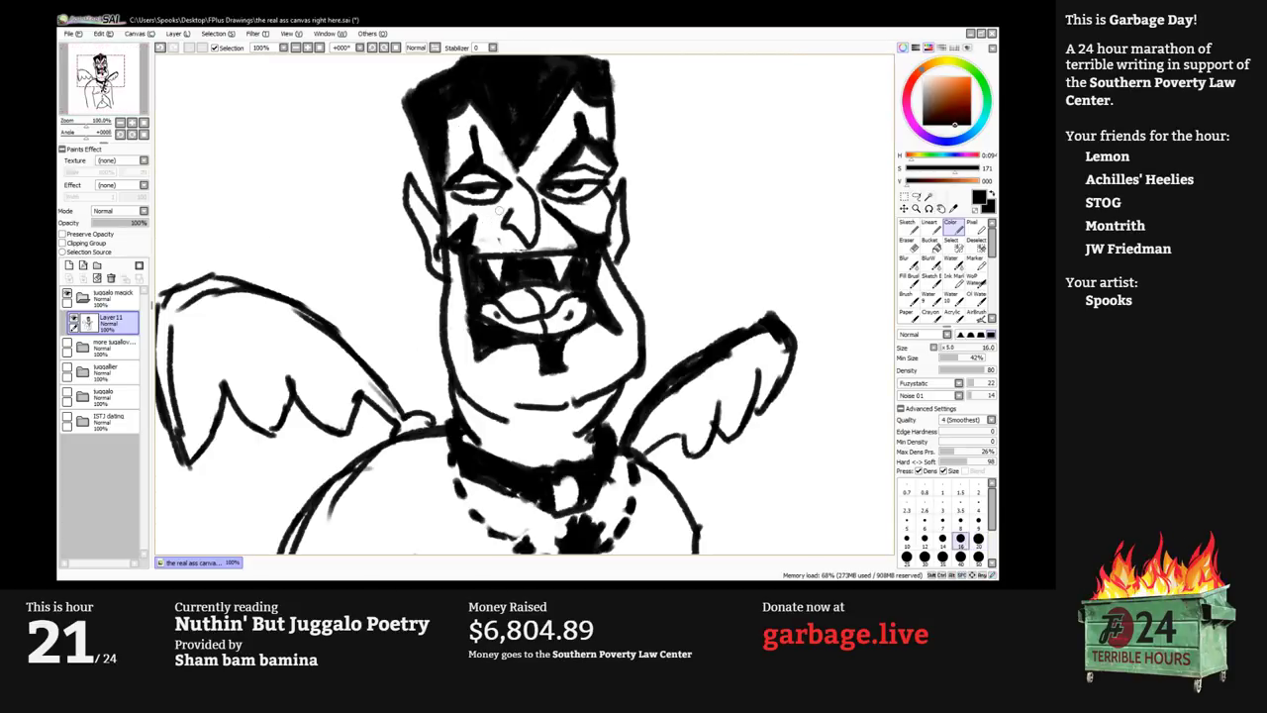
{"action": "mouse_move", "coordinate": [503, 192]}
{"action": "left_mouse_down"}
{"action": "mouse_move", "coordinate": [493, 220]}
{"action": "mouse_move", "coordinate": [604, 205]}
{"action": "left_mouse_up"}
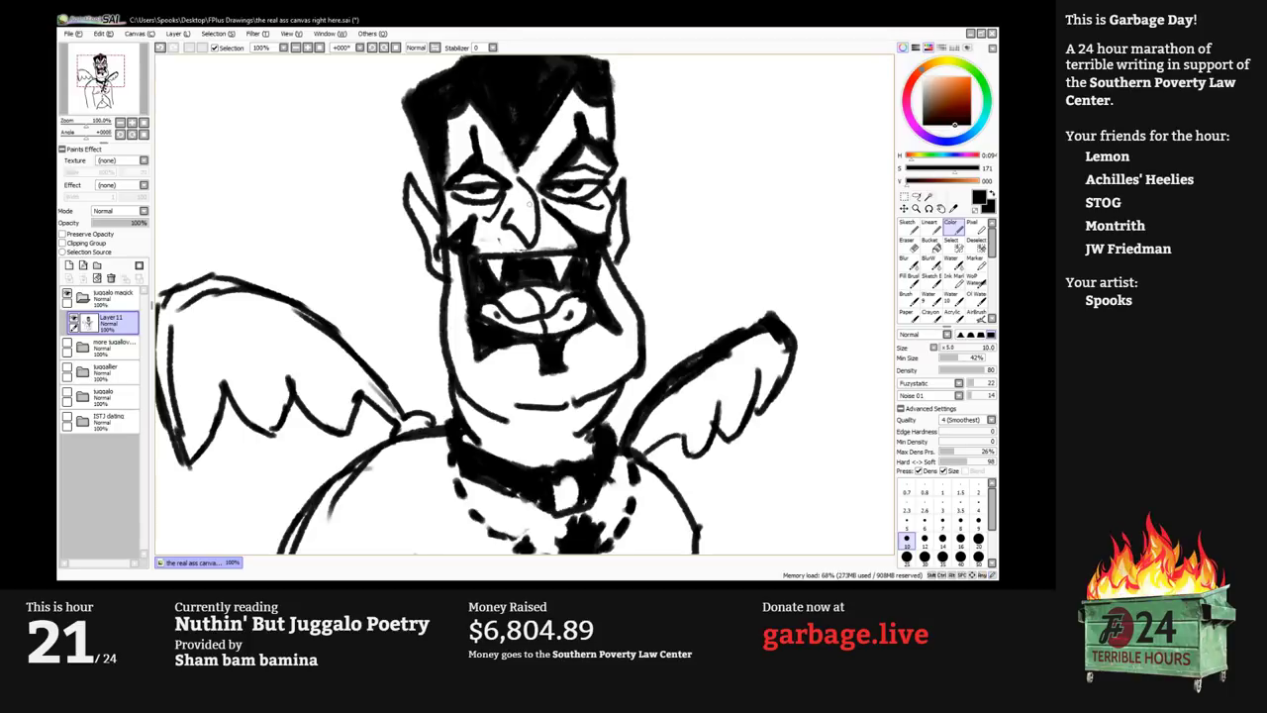
{"action": "mouse_move", "coordinate": [532, 162]}
{"action": "left_mouse_down"}
{"action": "mouse_move", "coordinate": [542, 177]}
{"action": "mouse_move", "coordinate": [516, 181]}
{"action": "mouse_move", "coordinate": [510, 348]}
{"action": "left_mouse_up"}
Erase the hair's pointed widow's peak above the nose with the eraser at size 30, refining the hairline at size 16.
{"action": "key", "text": "e"}
{"action": "scroll", "coordinate": [515, 272], "scroll_direction": "up", "scroll_amount": 1}
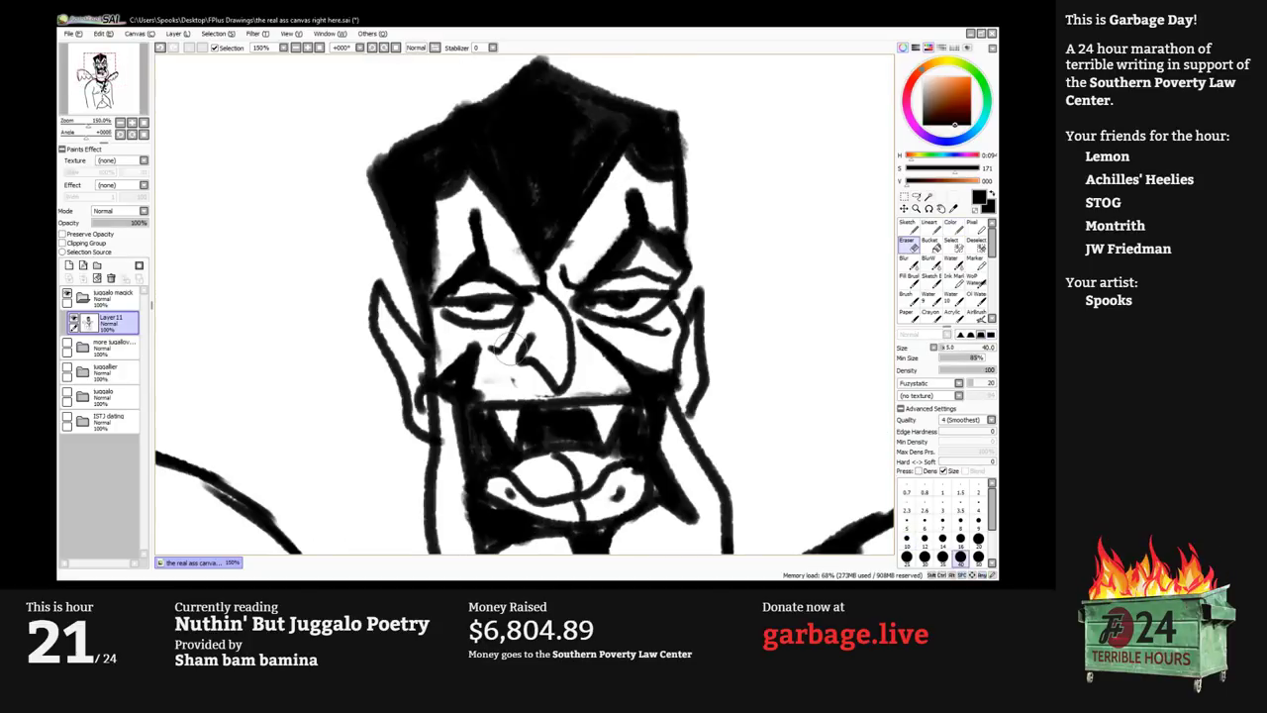
{"action": "scroll", "coordinate": [511, 347], "scroll_direction": "down", "scroll_amount": 2}
{"action": "key", "text": "bracketleft"}
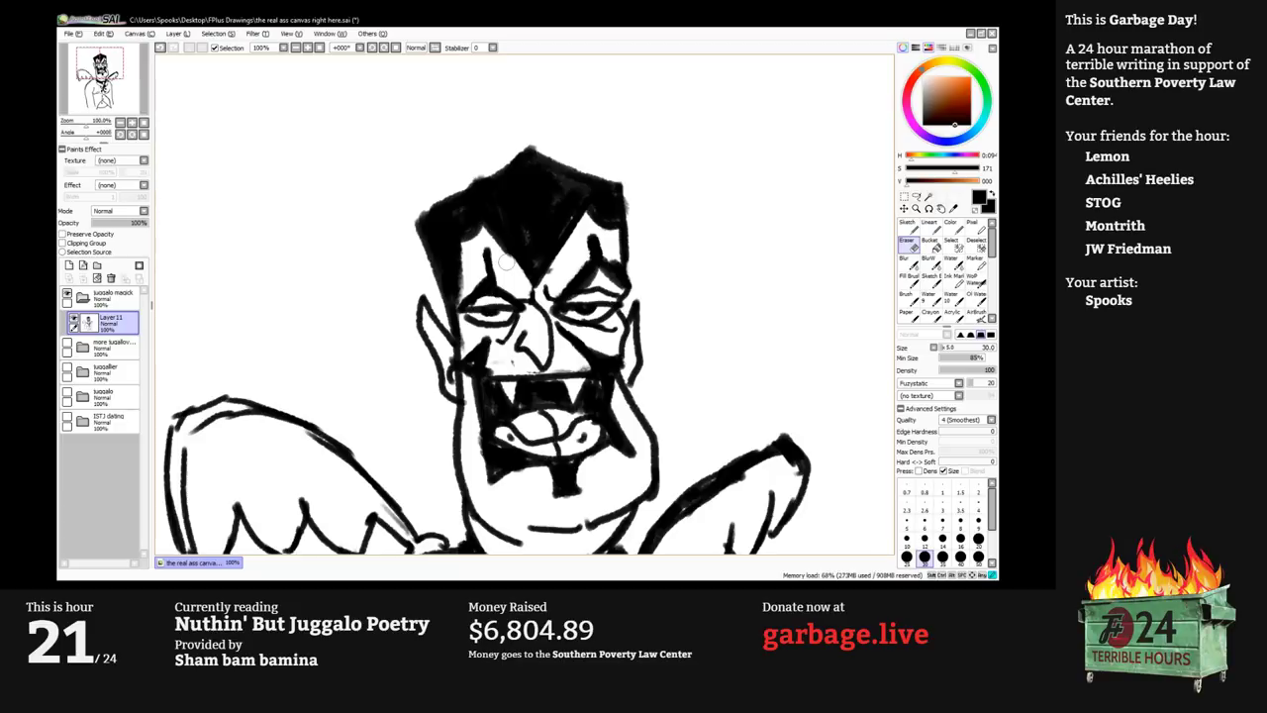
{"action": "left_click_drag", "start_coordinate": [525, 267], "coordinate": [525, 260]}
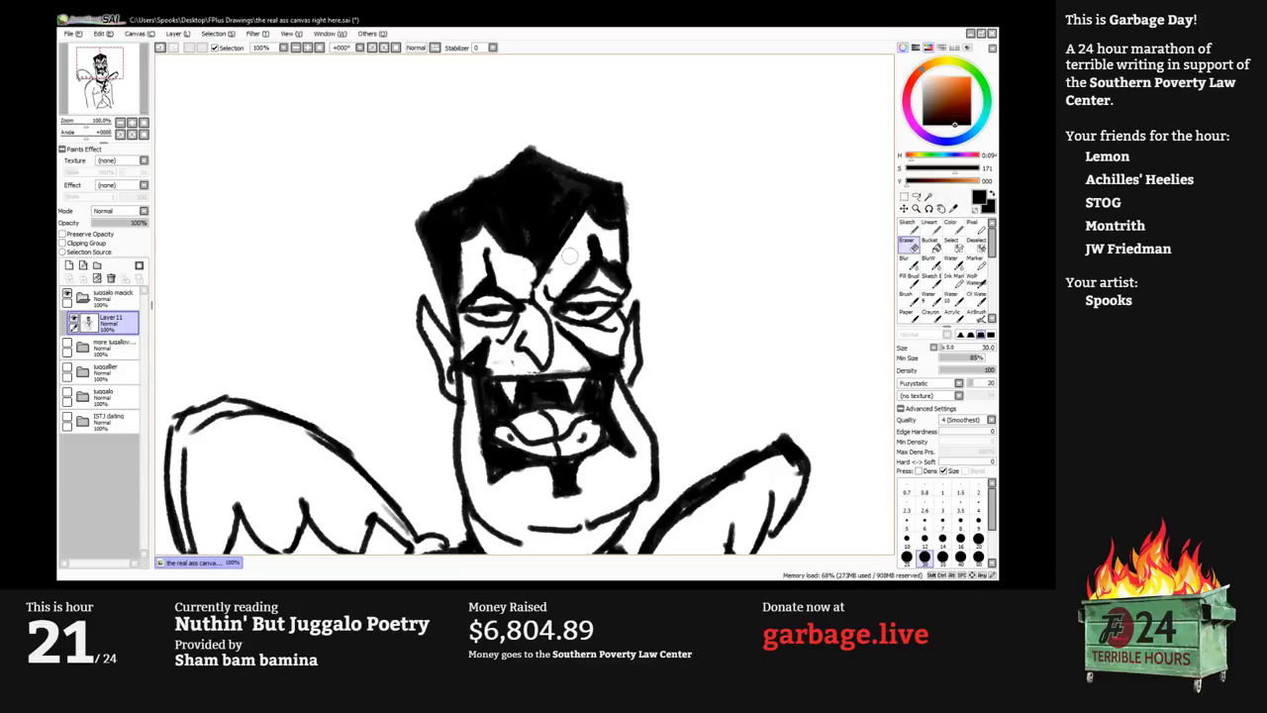
{"action": "key", "text": "bracketleft"}
{"action": "key", "text": "bracketleft"}
{"action": "key", "text": "bracketleft"}
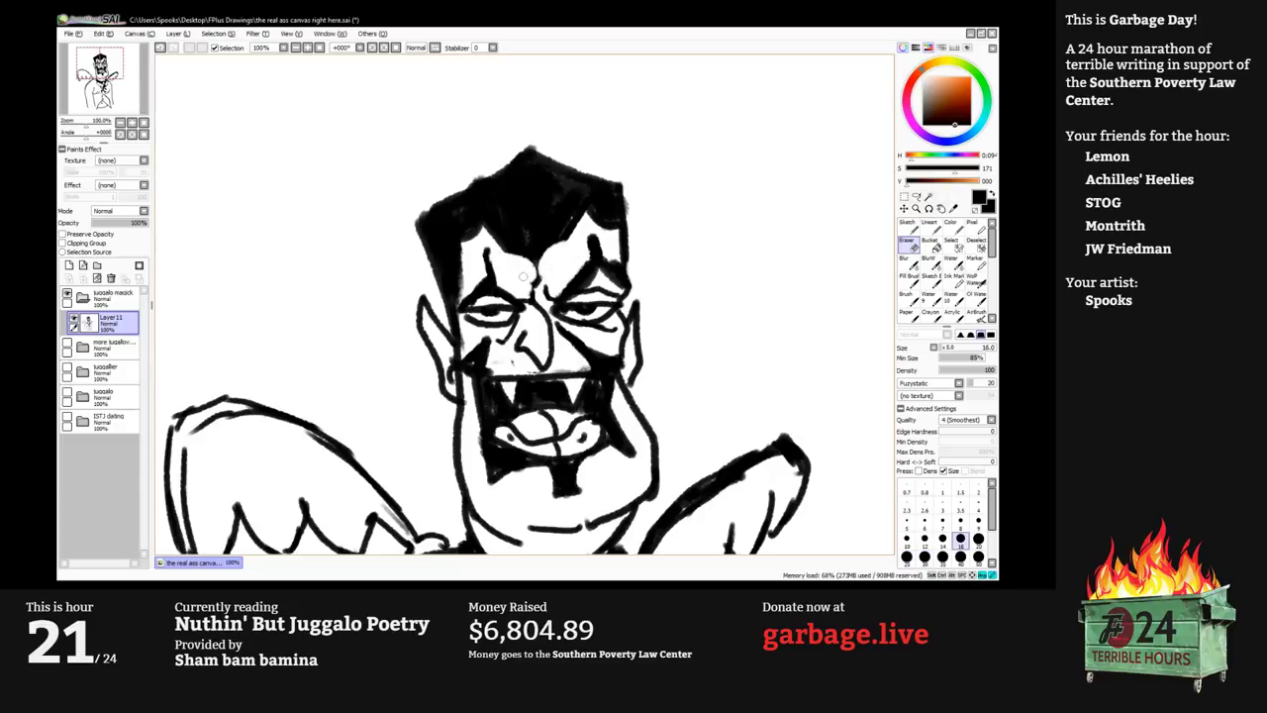
{"action": "left_click_drag", "start_coordinate": [505, 259], "coordinate": [530, 265]}
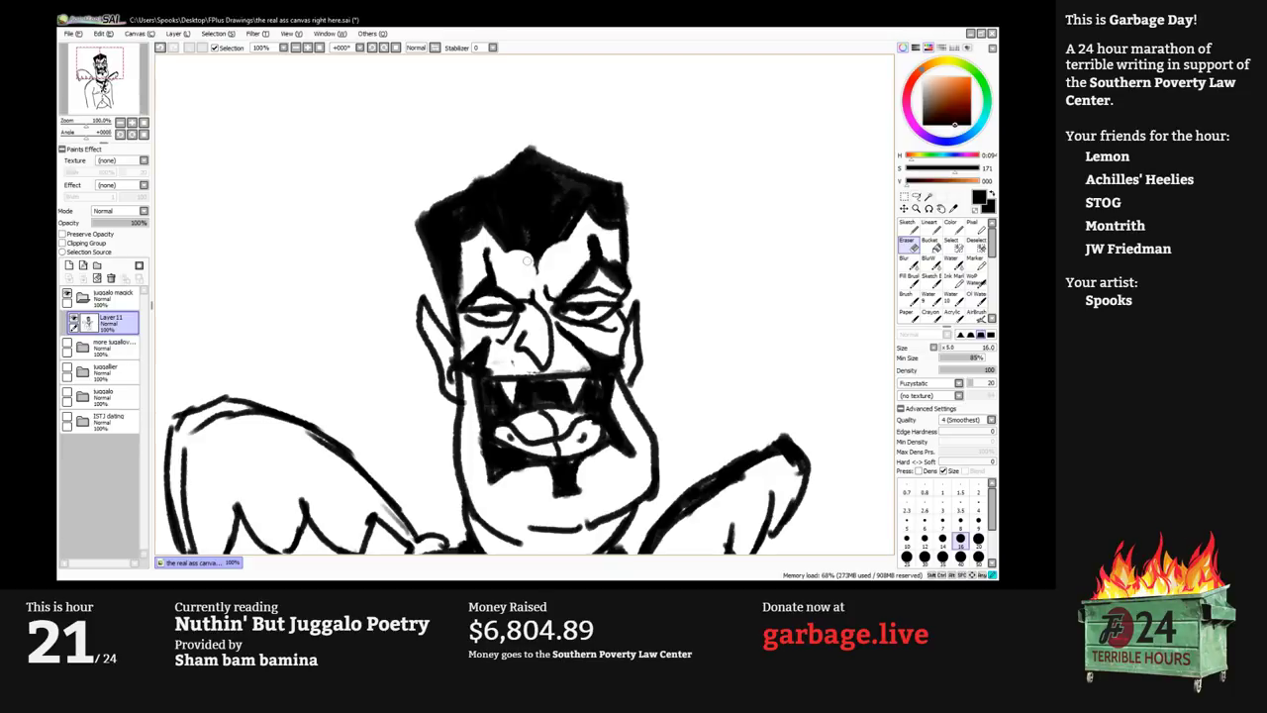
Draw the briefs' curved outline and a thigh line below the bare belly at brush size 10.
{"action": "scroll", "coordinate": [527, 261], "scroll_direction": "down", "scroll_amount": 1}
{"action": "key", "text": "n"}
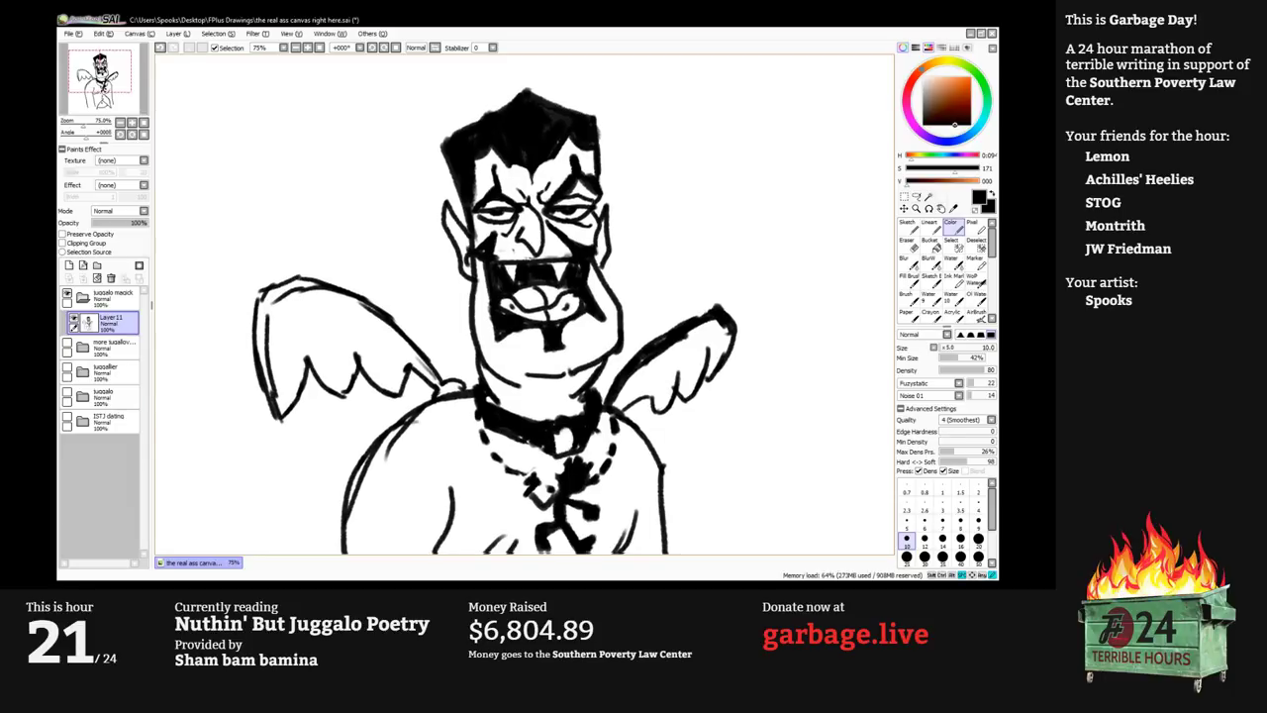
{"action": "scroll", "coordinate": [478, 204], "scroll_direction": "down", "scroll_amount": 1}
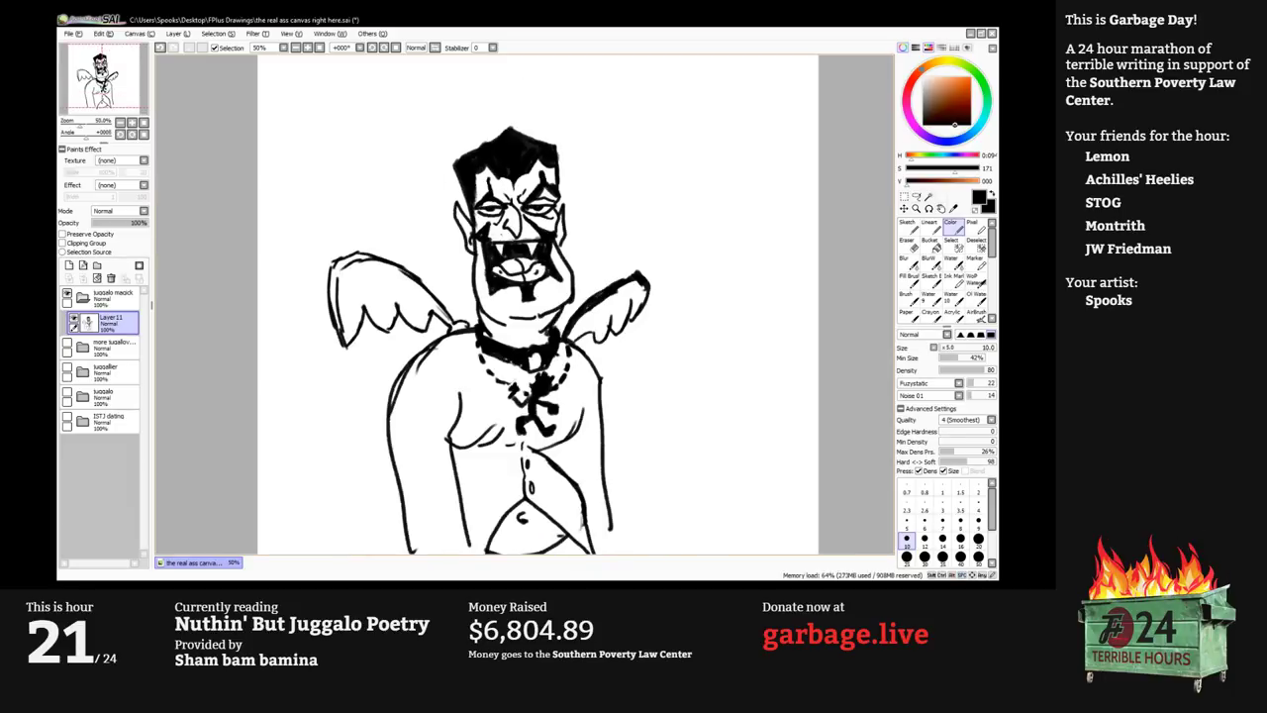
{"action": "key", "text": "space"}
{"action": "left_click_drag", "start_coordinate": [525, 327], "coordinate": [540, 278]}
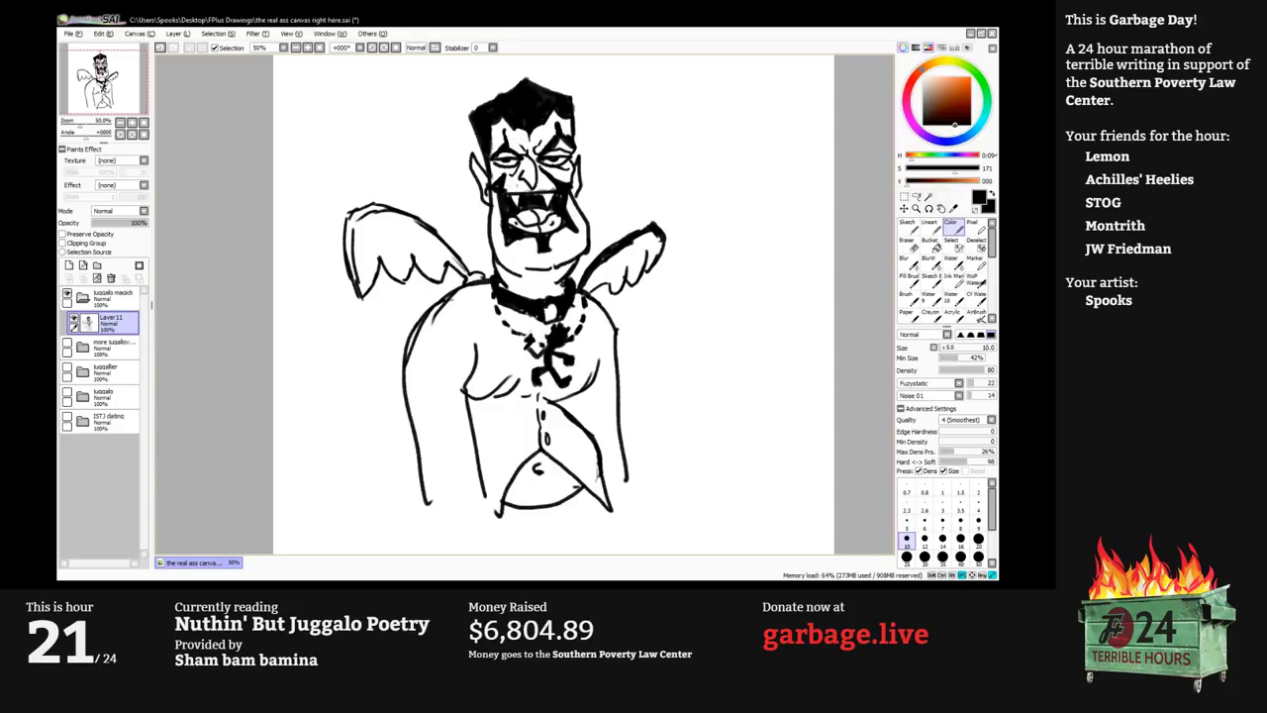
{"action": "scroll", "coordinate": [554, 304], "scroll_direction": "down", "scroll_amount": 2}
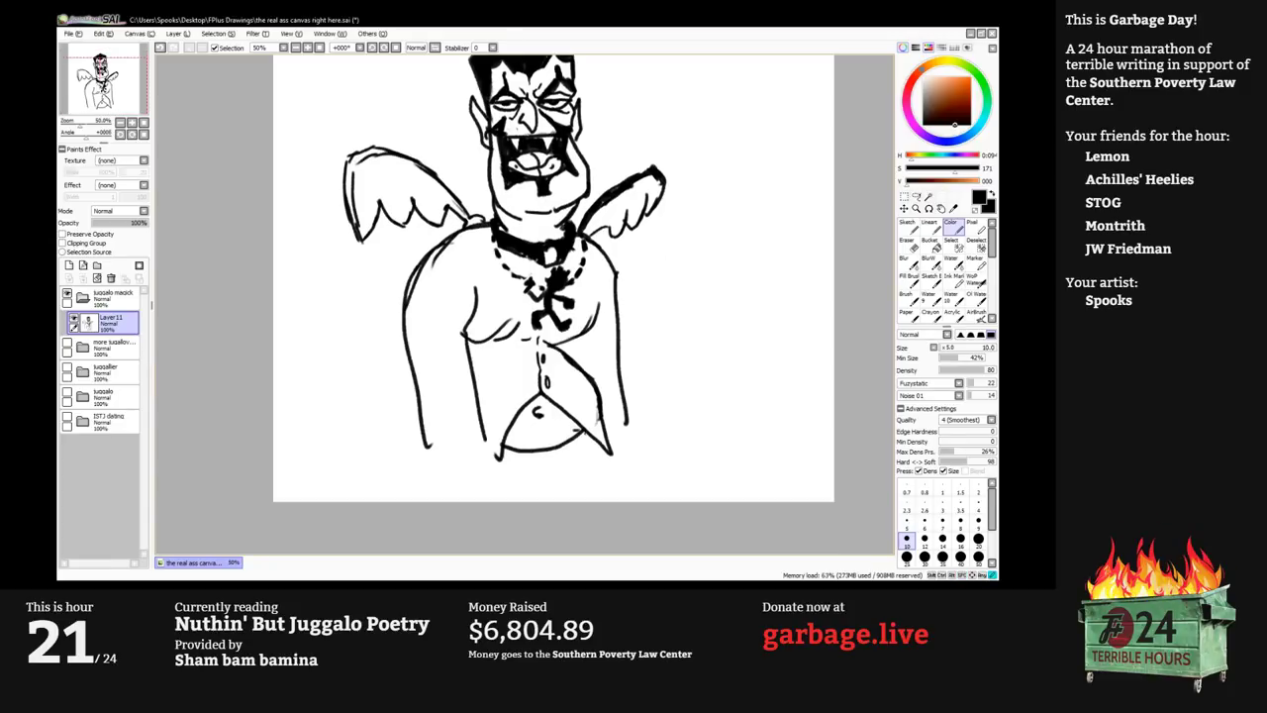
{"action": "mouse_move", "coordinate": [590, 432]}
{"action": "left_mouse_down"}
{"action": "mouse_move", "coordinate": [543, 482]}
{"action": "mouse_move", "coordinate": [498, 477]}
{"action": "left_mouse_up"}
{"action": "left_click_drag", "start_coordinate": [591, 438], "coordinate": [613, 495]}
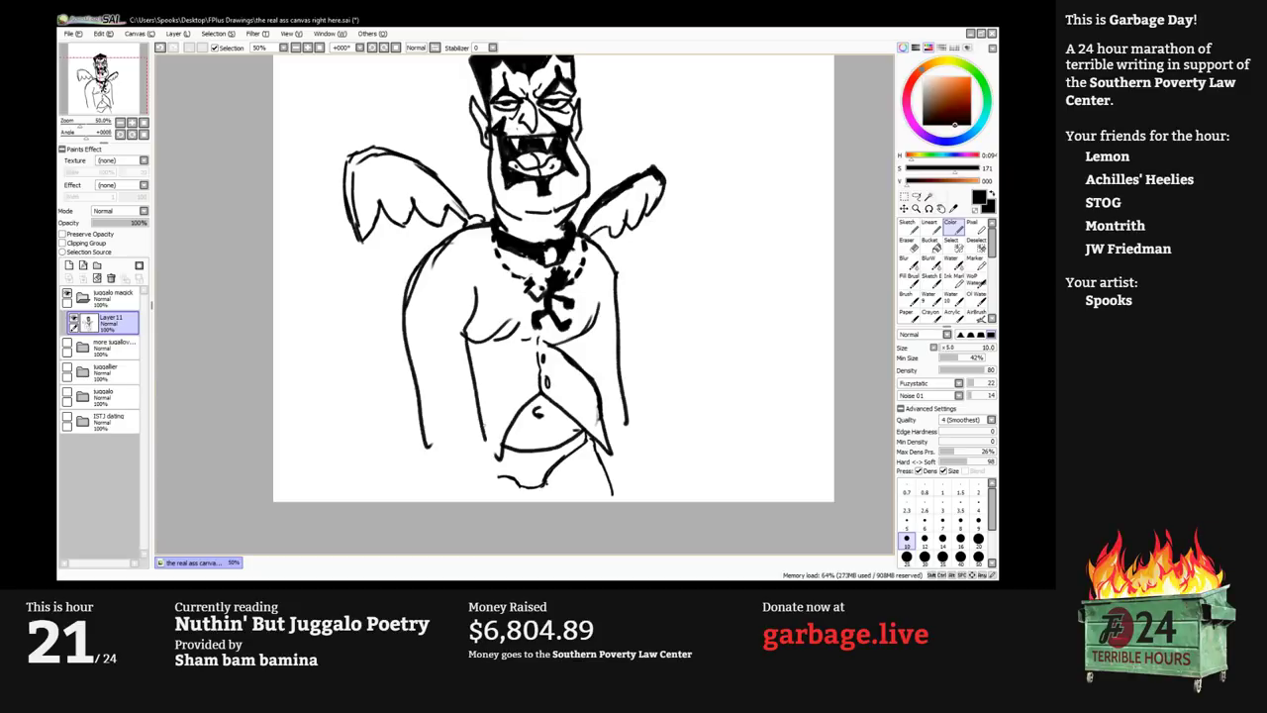
Extend the arms with a pointed, flared sleeve cuff at brush size 20 and draw the hands at size 16.
{"action": "left_click", "coordinate": [978, 541]}
{"action": "mouse_move", "coordinate": [473, 380]}
{"action": "left_mouse_down"}
{"action": "mouse_move", "coordinate": [485, 438]}
{"action": "mouse_move", "coordinate": [452, 489]}
{"action": "left_mouse_up"}
{"action": "mouse_move", "coordinate": [626, 423]}
{"action": "left_mouse_down"}
{"action": "mouse_move", "coordinate": [619, 434]}
{"action": "mouse_move", "coordinate": [645, 487]}
{"action": "left_mouse_up"}
{"action": "key", "text": "bracketleft"}
{"action": "mouse_move", "coordinate": [478, 448]}
{"action": "left_mouse_down"}
{"action": "mouse_move", "coordinate": [486, 477]}
{"action": "mouse_move", "coordinate": [474, 497]}
{"action": "mouse_move", "coordinate": [507, 472]}
{"action": "left_mouse_up"}
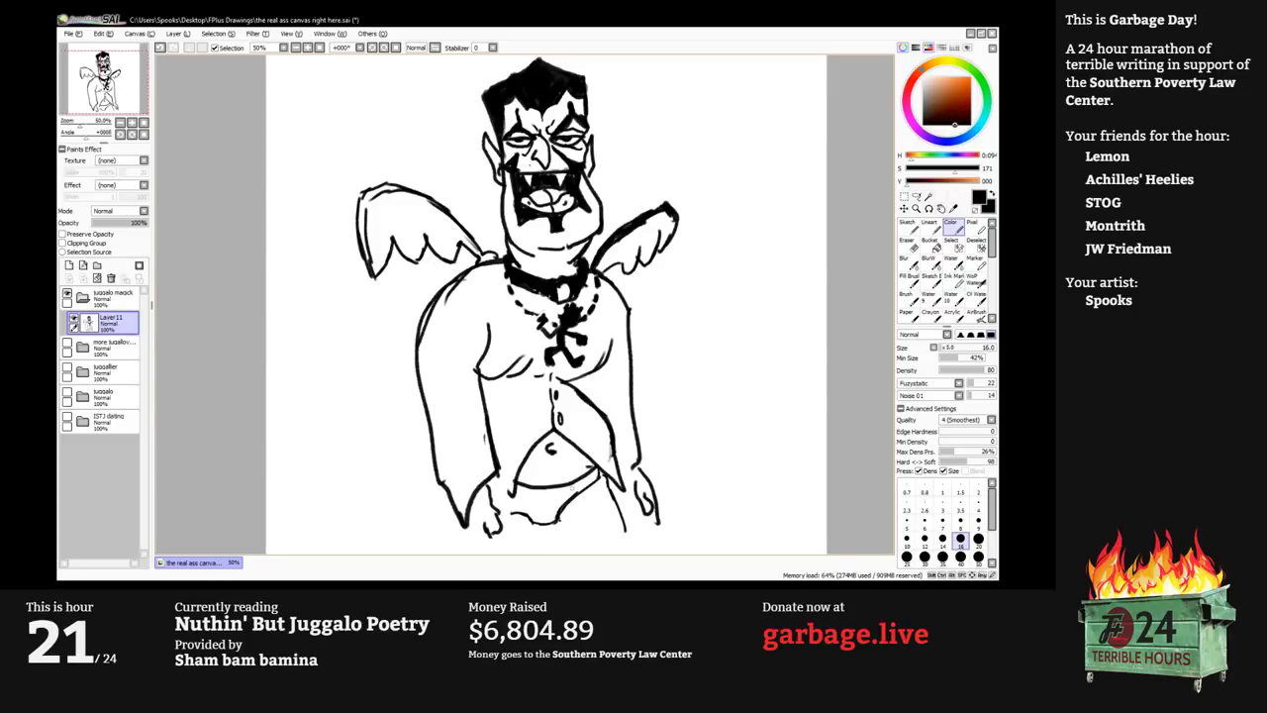
Draw the thigh lines below the briefs and the shirt's armhole seams and upper chest lines with the brush at size 16.
{"action": "mouse_move", "coordinate": [544, 527]}
{"action": "left_mouse_down"}
{"action": "mouse_move", "coordinate": [557, 553]}
{"action": "mouse_move", "coordinate": [536, 553]}
{"action": "left_mouse_up"}
{"action": "mouse_move", "coordinate": [612, 491]}
{"action": "left_mouse_down"}
{"action": "mouse_move", "coordinate": [627, 553]}
{"action": "mouse_move", "coordinate": [648, 477]}
{"action": "left_mouse_up"}
{"action": "left_click_drag", "start_coordinate": [481, 460], "coordinate": [486, 483]}
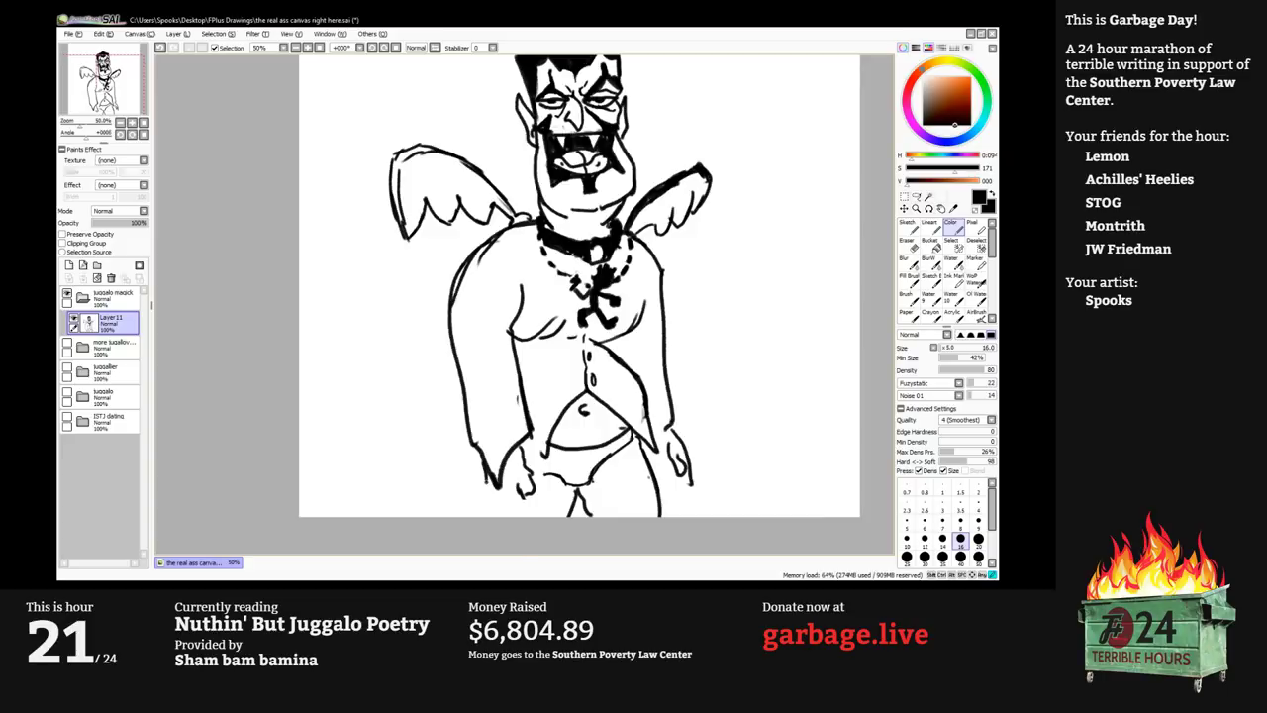
{"action": "left_click_drag", "start_coordinate": [625, 289], "coordinate": [590, 369]}
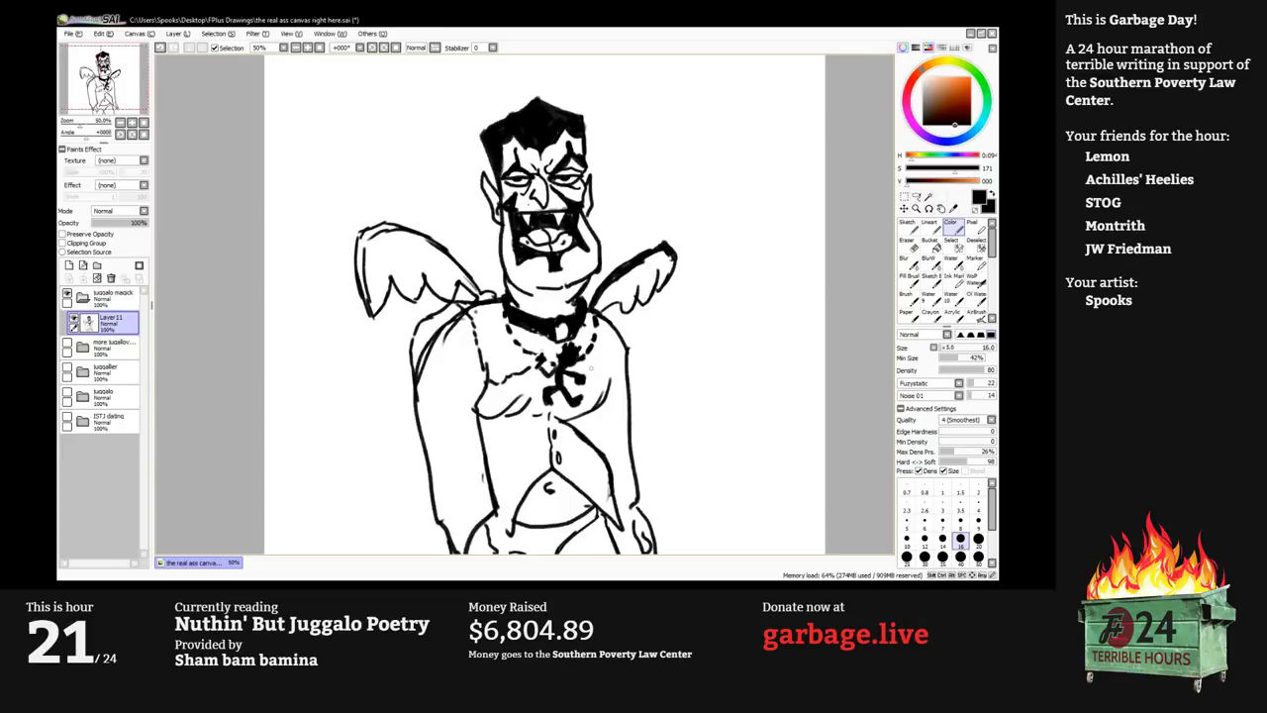
Erase the overlapping arm and shoulder lines with the eraser at size 40, refining smaller spots at sizes down to 25.
{"action": "key", "text": "e"}
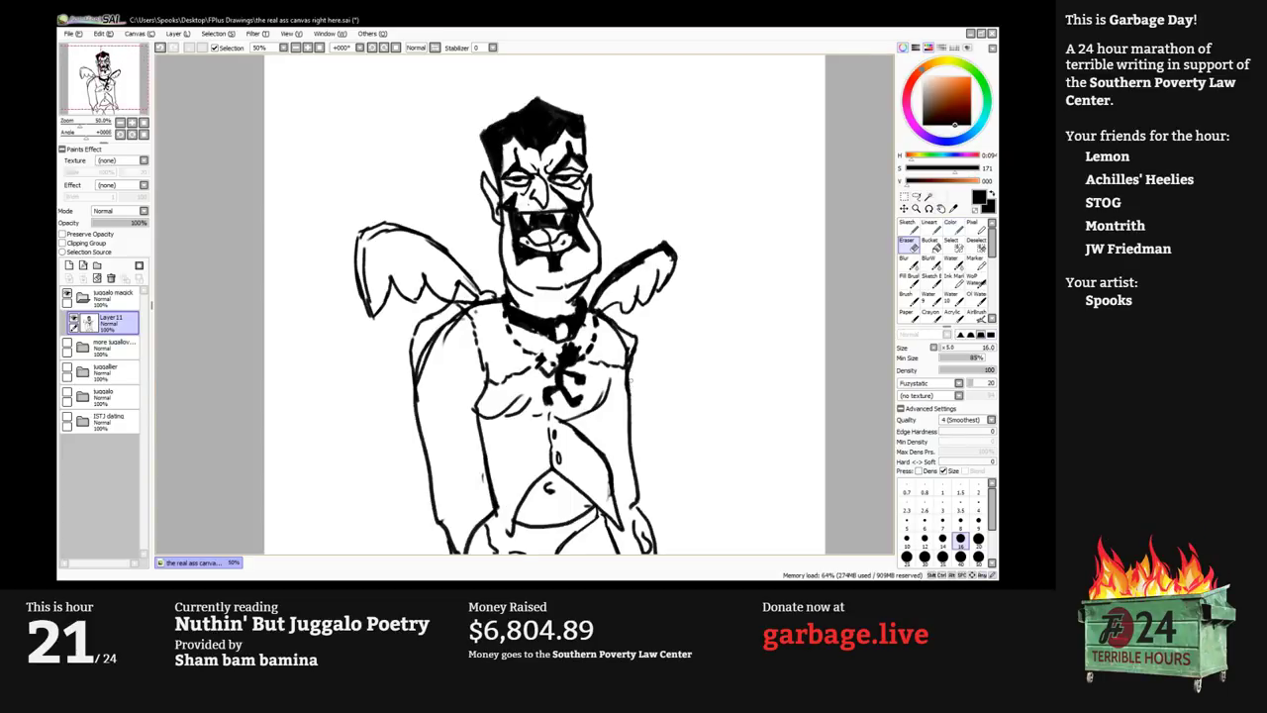
{"action": "left_click", "coordinate": [960, 556]}
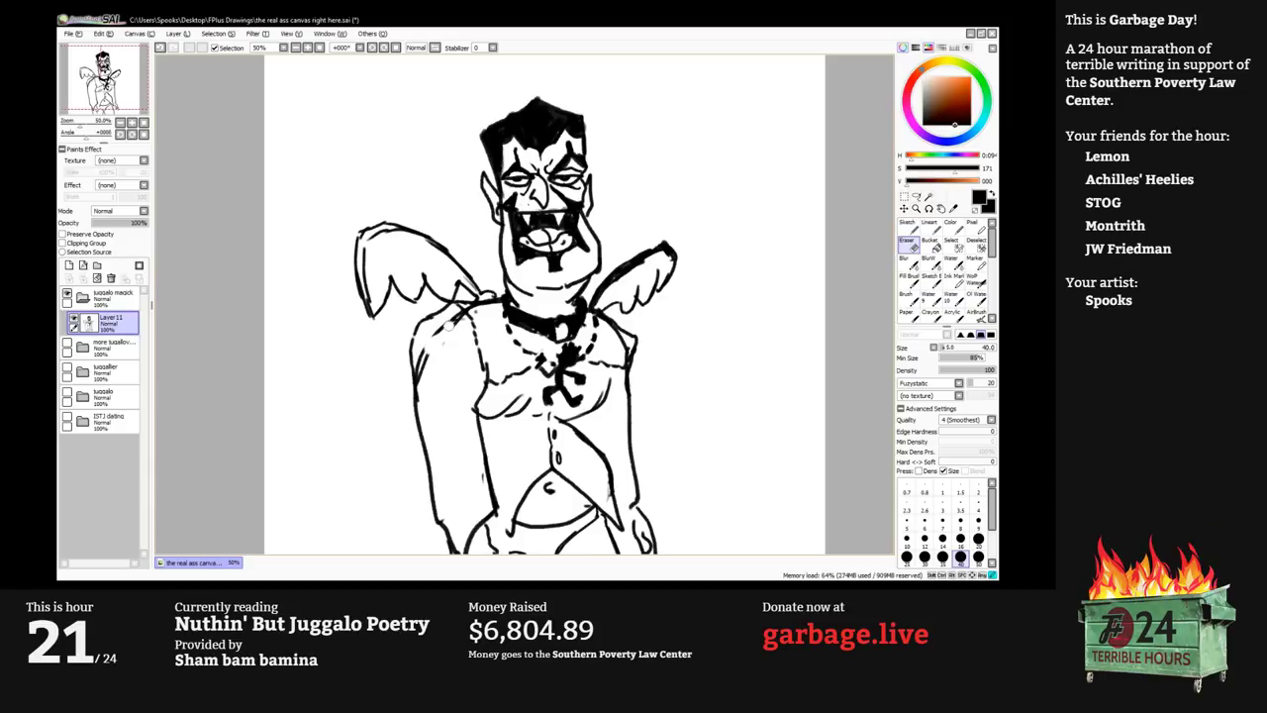
{"action": "left_click_drag", "start_coordinate": [447, 324], "coordinate": [423, 360]}
{"action": "key", "text": "bracketleft"}
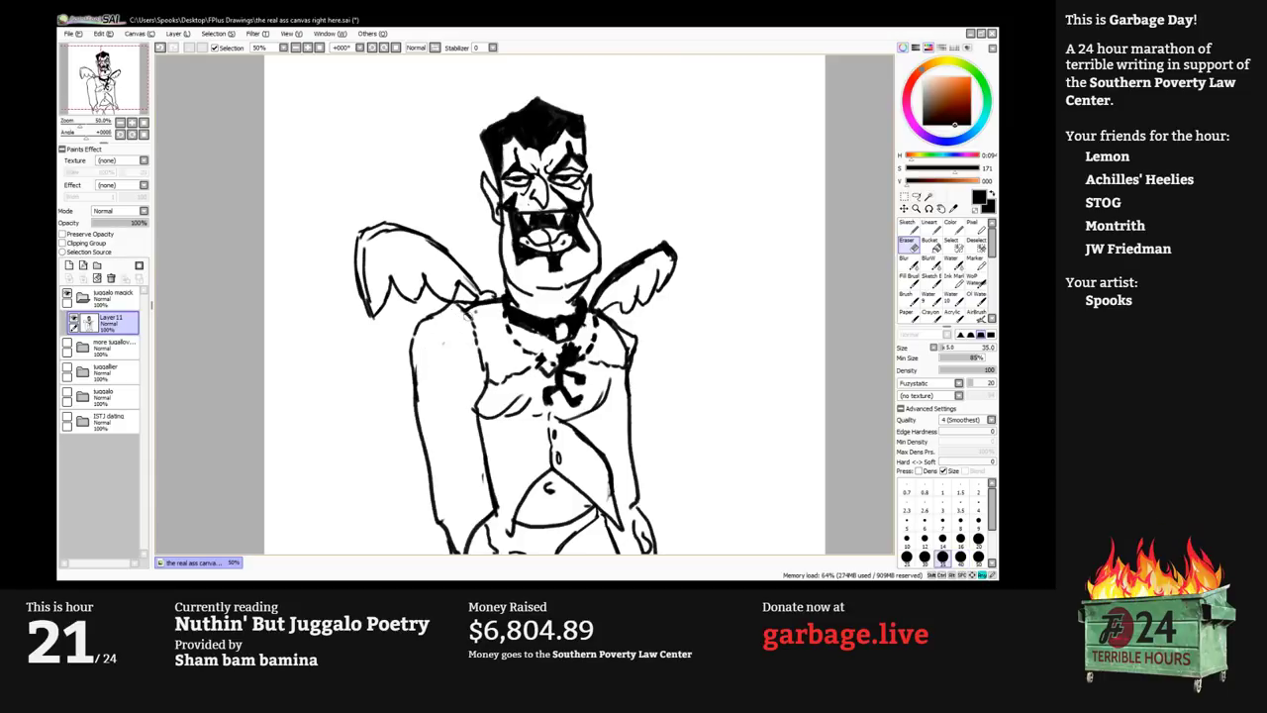
{"action": "key", "text": "bracketleft"}
{"action": "key", "text": "bracketleft"}
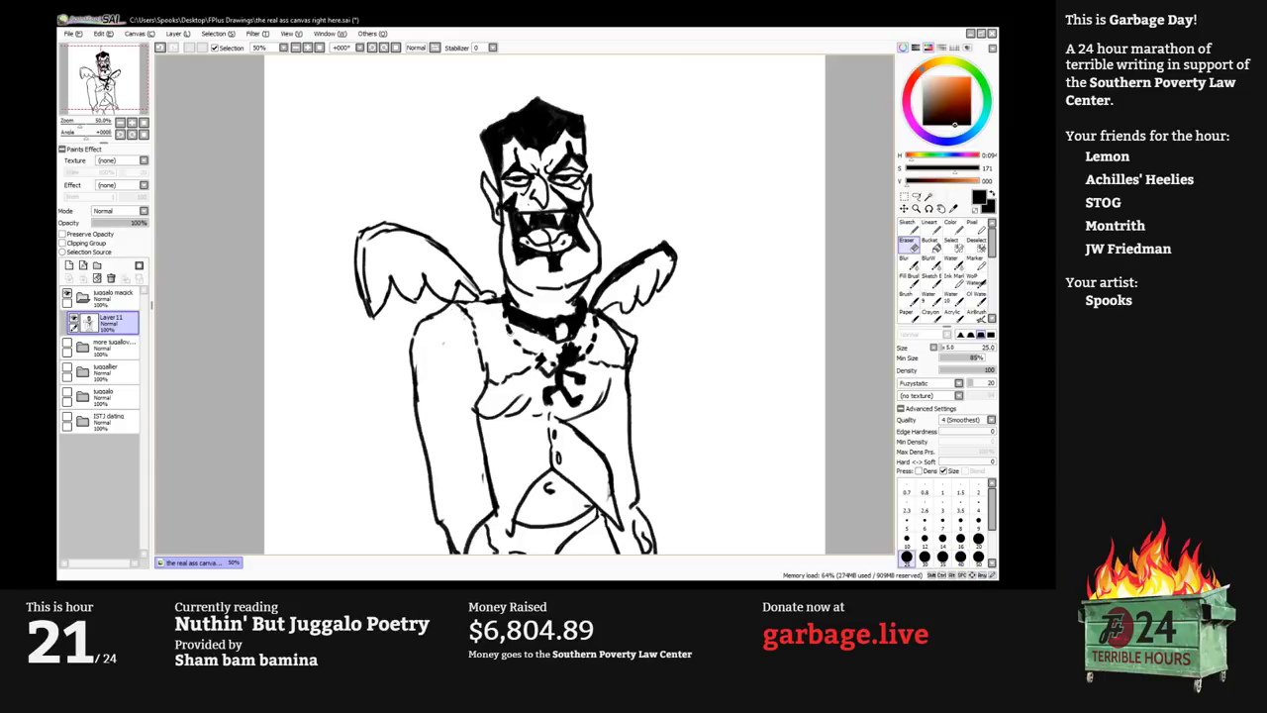
{"action": "key", "text": "bracketright"}
{"action": "key", "text": "space"}
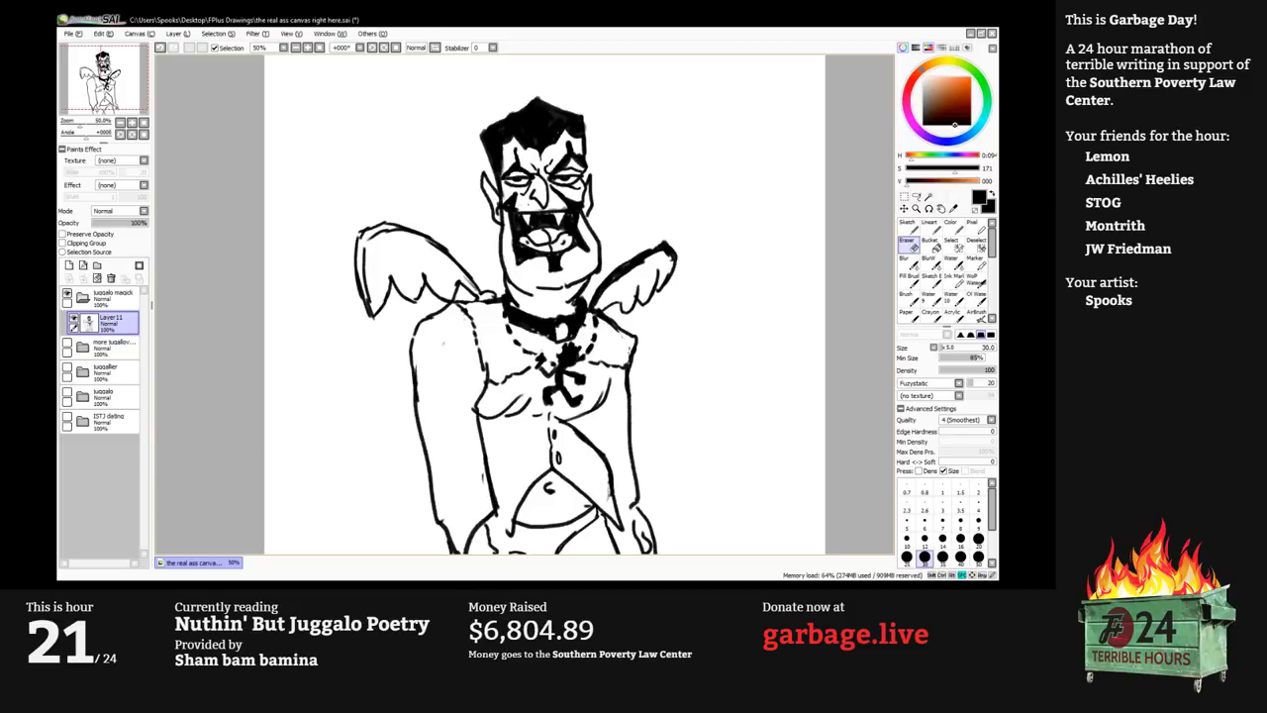
{"action": "left_click_drag", "start_coordinate": [496, 342], "coordinate": [499, 302]}
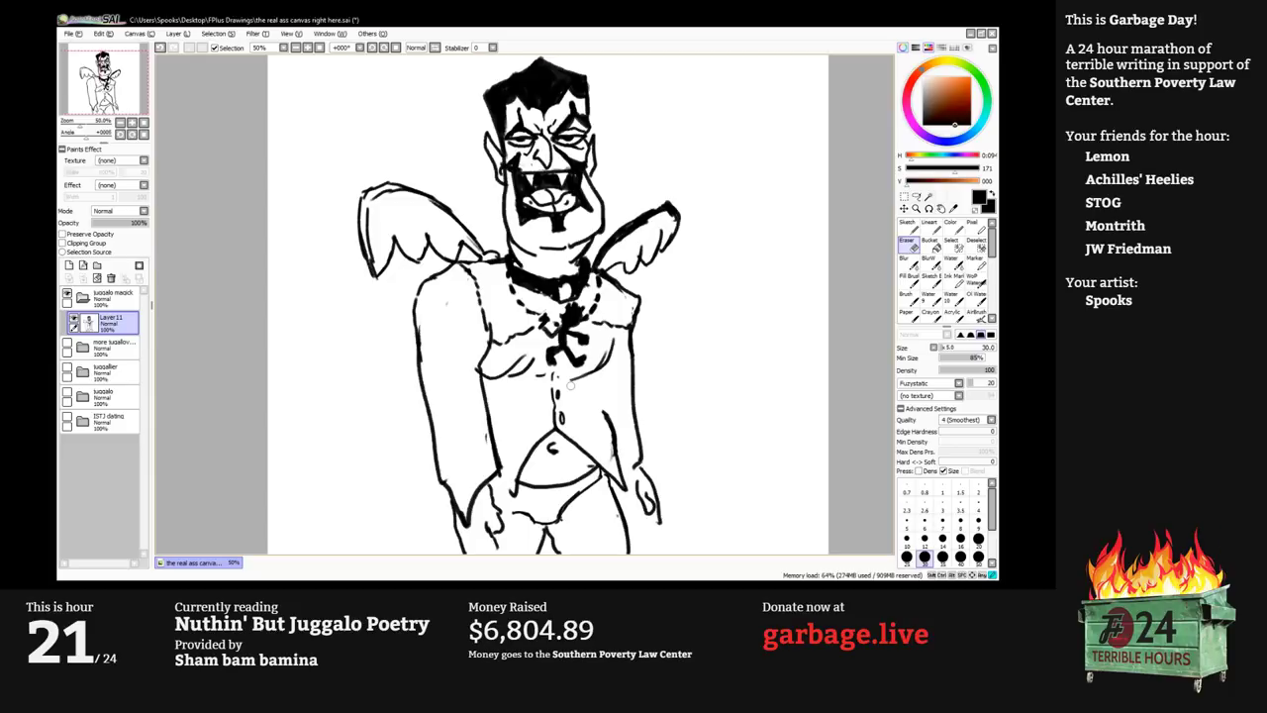
Redraw the shirt's inward waist curve and add fold lines beside the button line at brush size 16.
{"action": "key", "text": "b"}
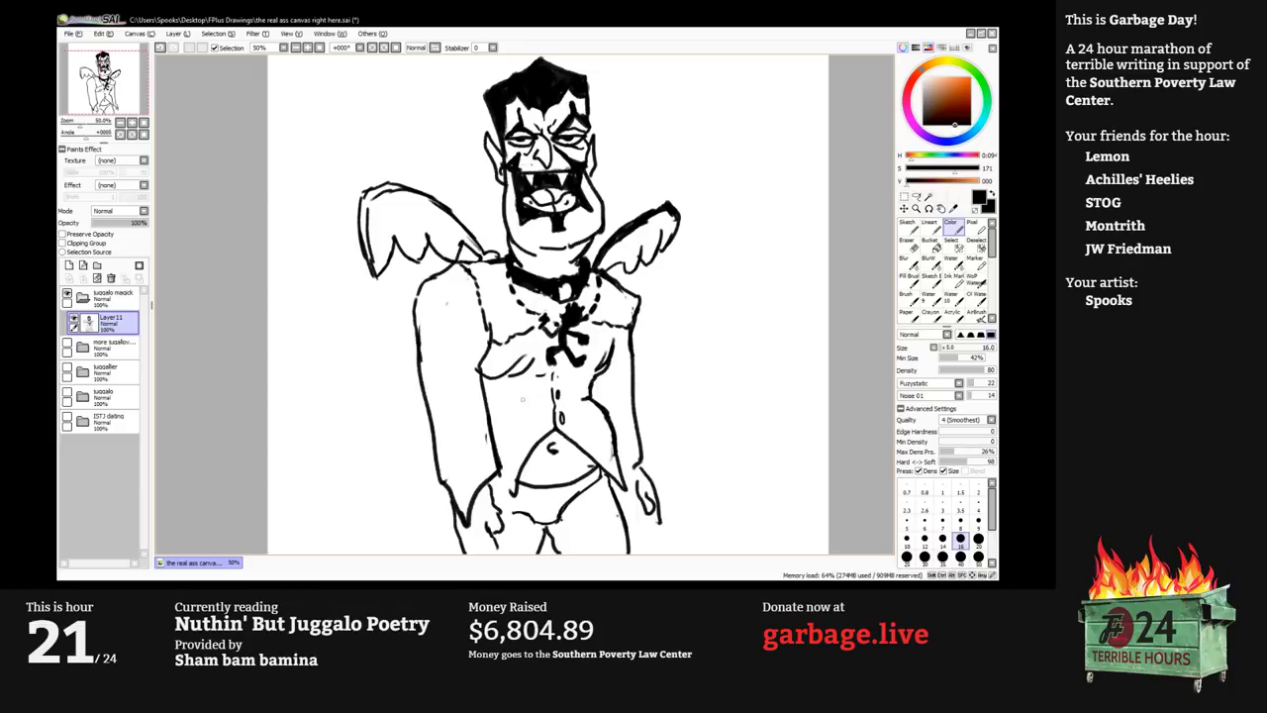
{"action": "mouse_move", "coordinate": [529, 400]}
{"action": "left_mouse_down"}
{"action": "mouse_move", "coordinate": [506, 404]}
{"action": "mouse_move", "coordinate": [522, 410]}
{"action": "mouse_move", "coordinate": [500, 424]}
{"action": "left_mouse_up"}
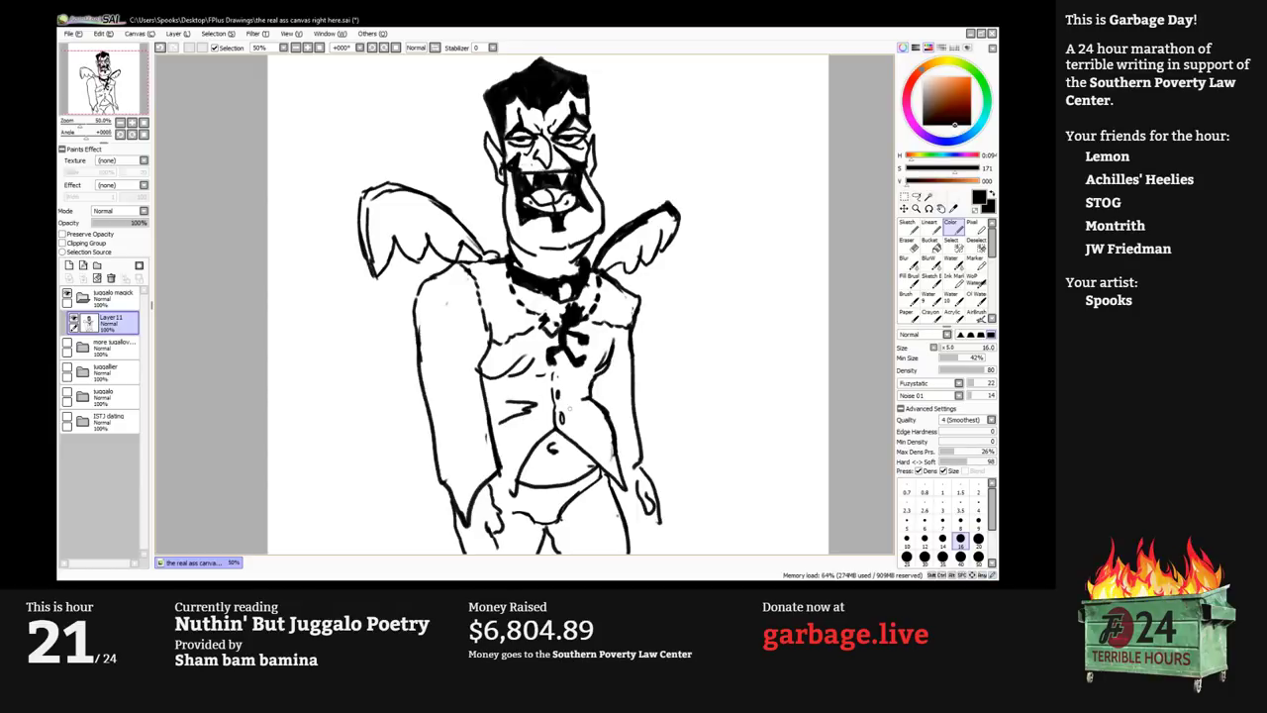
{"action": "left_click_drag", "start_coordinate": [555, 271], "coordinate": [568, 309]}
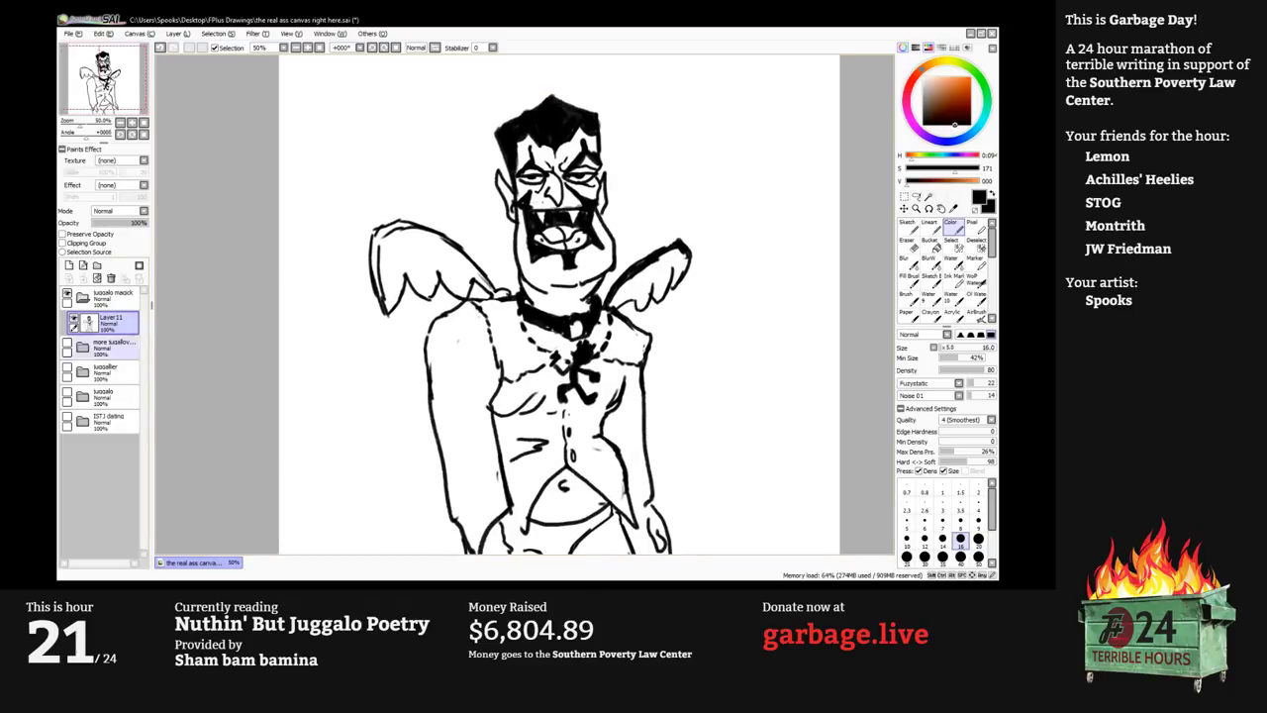
Add a new layer above the line art and pick a light grey with saturation 0 and value 201.
{"action": "left_click", "coordinate": [69, 265]}
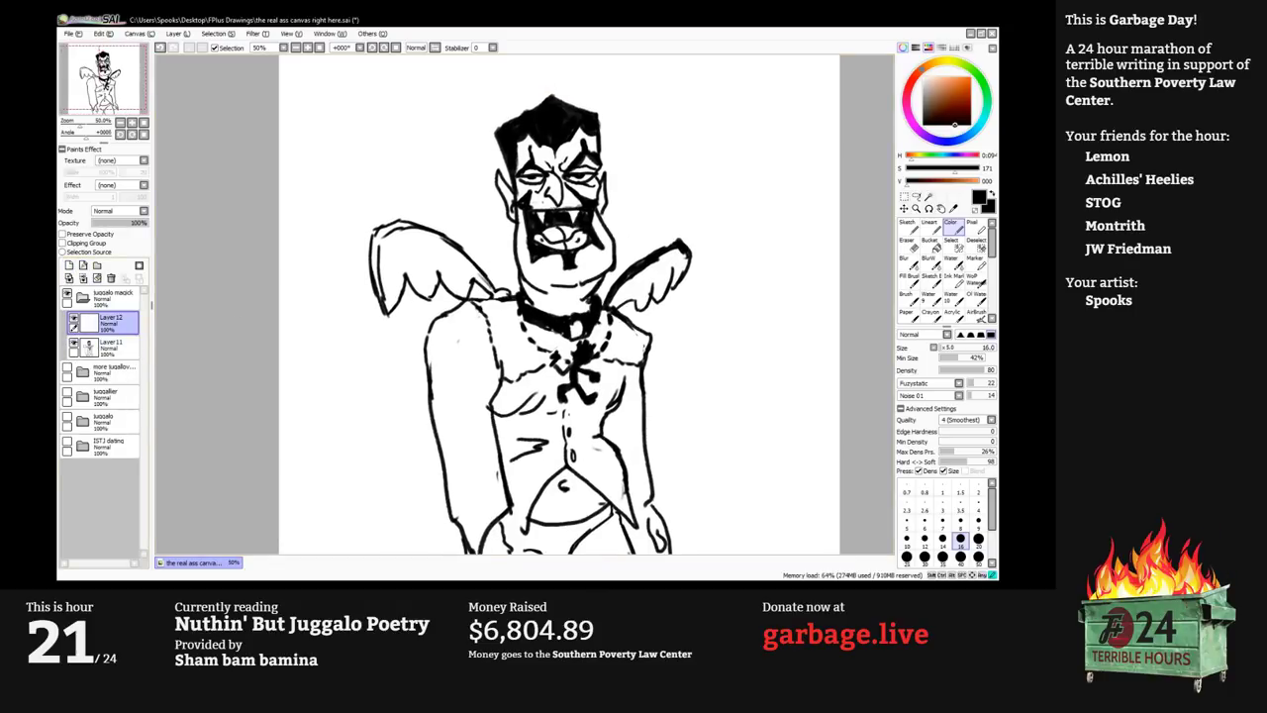
{"action": "key", "text": "x"}
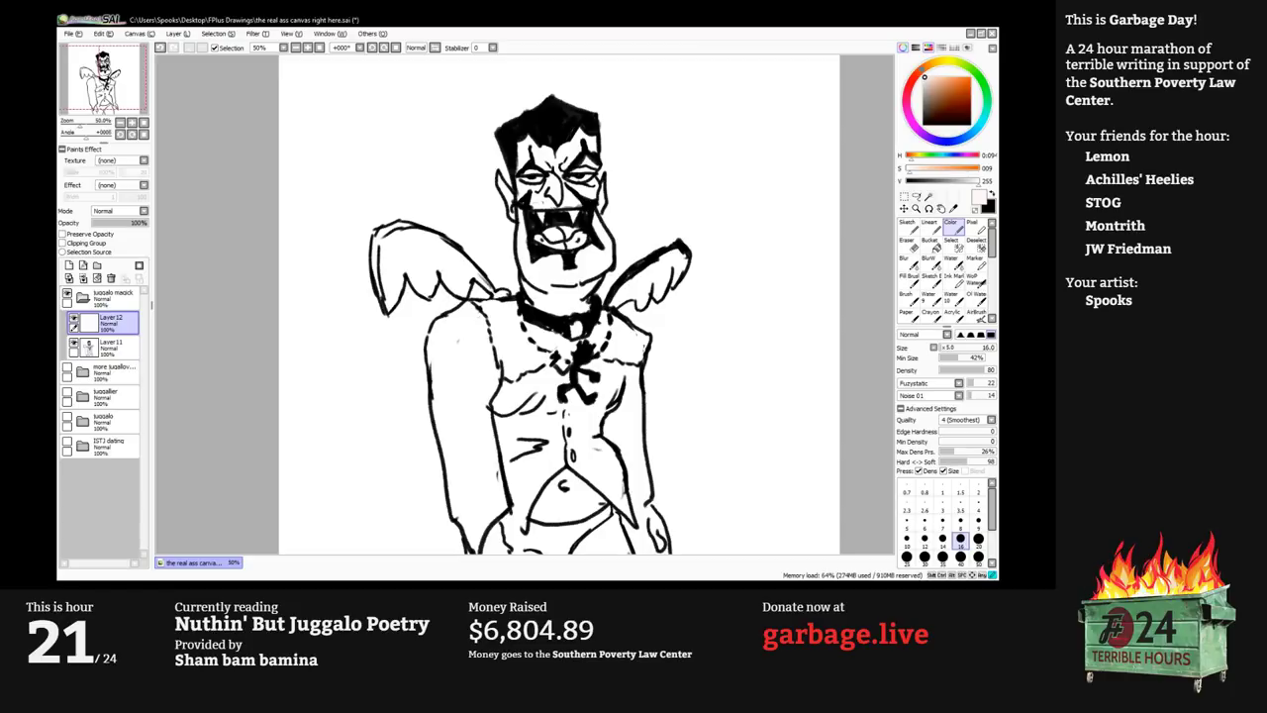
{"action": "left_click_drag", "start_coordinate": [924, 77], "coordinate": [926, 77]}
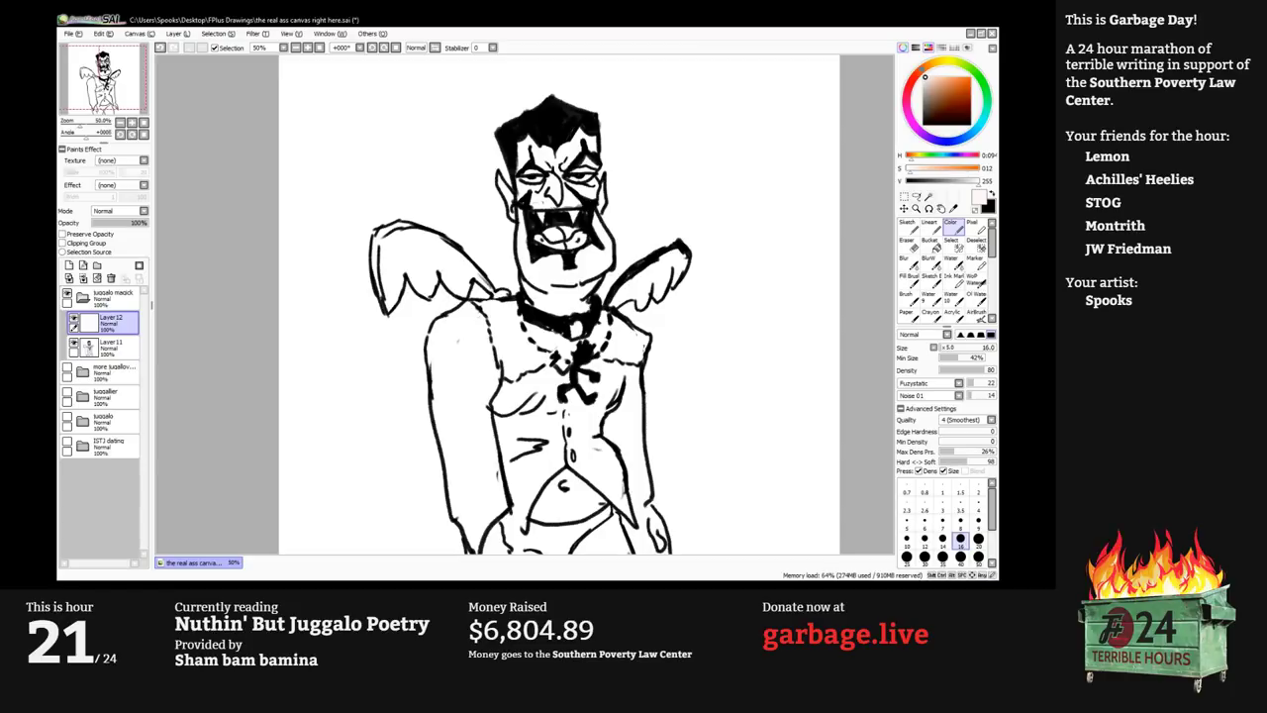
{"action": "left_click_drag", "start_coordinate": [926, 78], "coordinate": [923, 87]}
Paint over the whole face from forehead to chin in light grey, starting at brush size 80.
{"action": "key", "text": "]"}
{"action": "key", "text": "]"}
{"action": "key", "text": "]"}
{"action": "key", "text": "]"}
{"action": "key", "text": "]"}
{"action": "key", "text": "]"}
{"action": "key", "text": "]"}
{"action": "key", "text": "]"}
{"action": "key", "text": "]"}
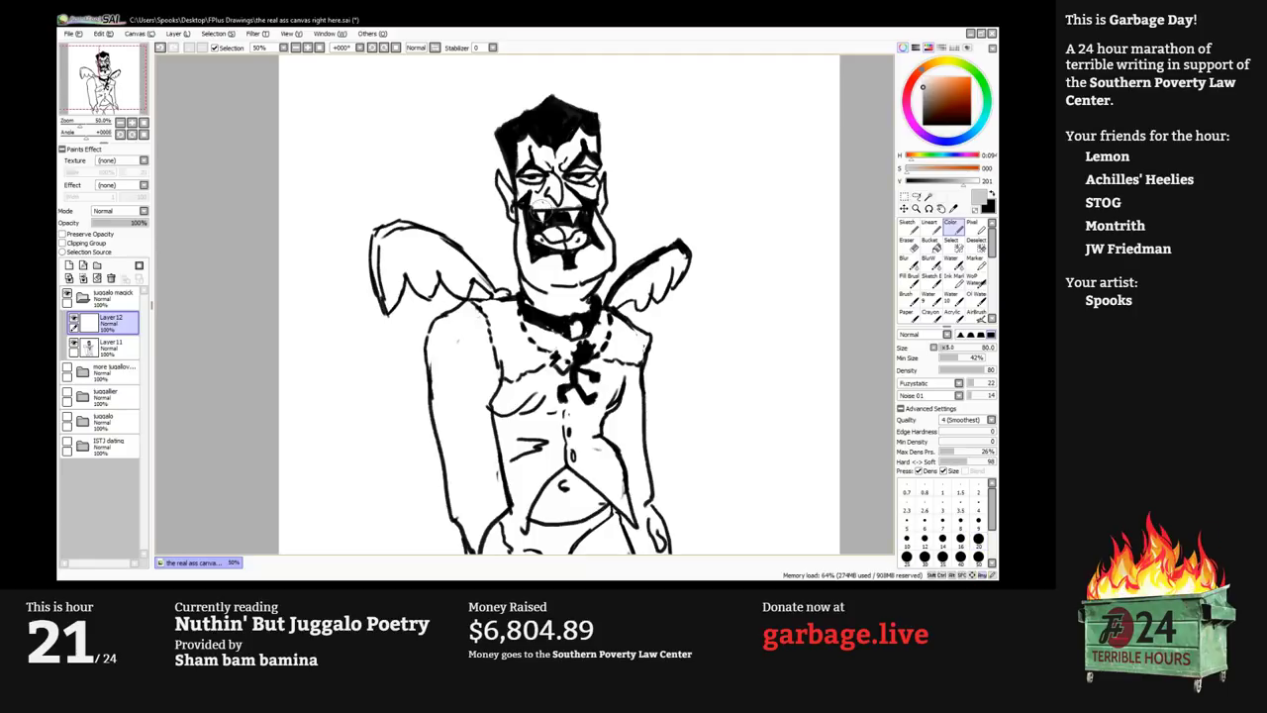
{"action": "mouse_move", "coordinate": [539, 204]}
{"action": "left_mouse_down"}
{"action": "mouse_move", "coordinate": [536, 174]}
{"action": "mouse_move", "coordinate": [552, 183]}
{"action": "mouse_move", "coordinate": [532, 137]}
{"action": "mouse_move", "coordinate": [523, 148]}
{"action": "mouse_move", "coordinate": [527, 129]}
{"action": "mouse_move", "coordinate": [539, 149]}
{"action": "mouse_move", "coordinate": [557, 131]}
{"action": "mouse_move", "coordinate": [583, 146]}
{"action": "mouse_move", "coordinate": [577, 130]}
{"action": "mouse_move", "coordinate": [557, 214]}
{"action": "mouse_move", "coordinate": [562, 164]}
{"action": "mouse_move", "coordinate": [559, 220]}
{"action": "mouse_move", "coordinate": [570, 155]}
{"action": "mouse_move", "coordinate": [583, 160]}
{"action": "mouse_move", "coordinate": [582, 248]}
{"action": "mouse_move", "coordinate": [587, 215]}
{"action": "mouse_move", "coordinate": [604, 245]}
{"action": "mouse_move", "coordinate": [595, 264]}
{"action": "mouse_move", "coordinate": [575, 253]}
{"action": "mouse_move", "coordinate": [582, 265]}
{"action": "mouse_move", "coordinate": [546, 210]}
{"action": "mouse_move", "coordinate": [547, 242]}
{"action": "mouse_move", "coordinate": [524, 179]}
{"action": "mouse_move", "coordinate": [532, 265]}
{"action": "mouse_move", "coordinate": [567, 287]}
{"action": "left_mouse_up"}
{"action": "key", "text": "]"}
{"action": "key", "text": "]"}
{"action": "key", "text": "["}
{"action": "key", "text": "["}
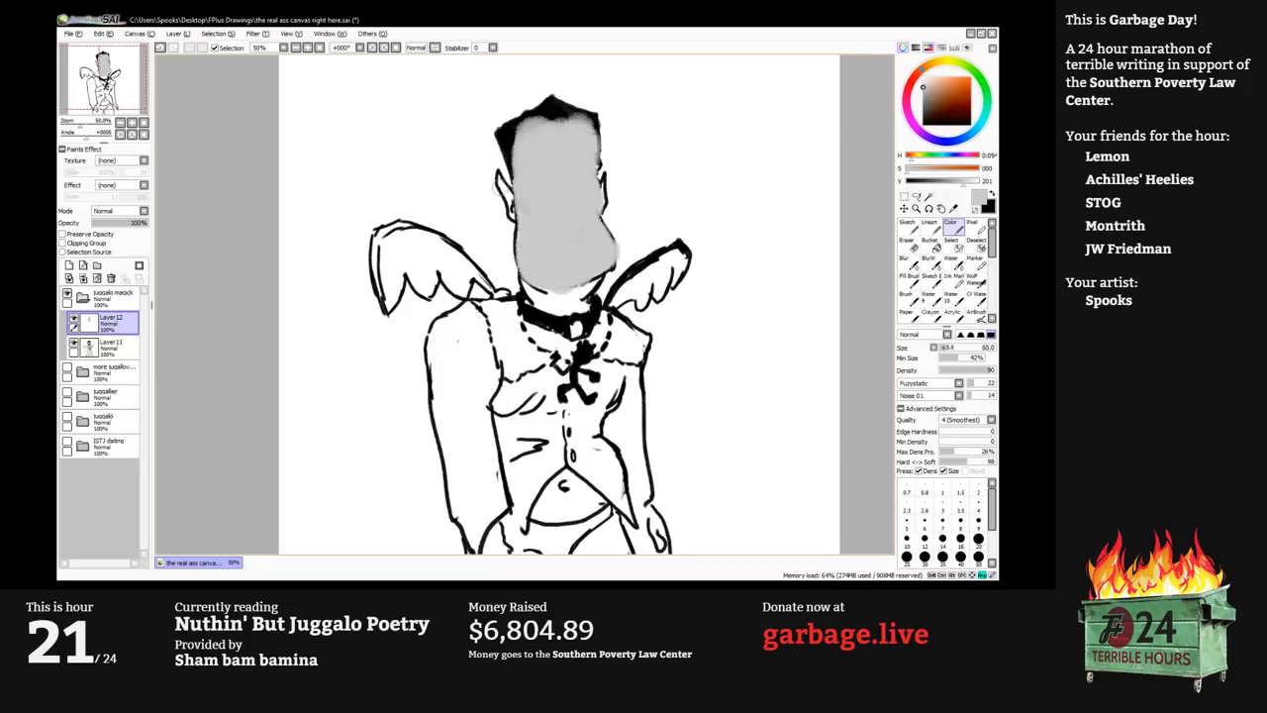
Paint the pointed ear grey at brush size 35 and move the grey layer beneath the line art layer.
{"action": "key", "text": "bracketleft"}
{"action": "key", "text": "bracketleft"}
{"action": "key", "text": "bracketleft"}
{"action": "left_click_drag", "start_coordinate": [514, 210], "coordinate": [501, 184]}
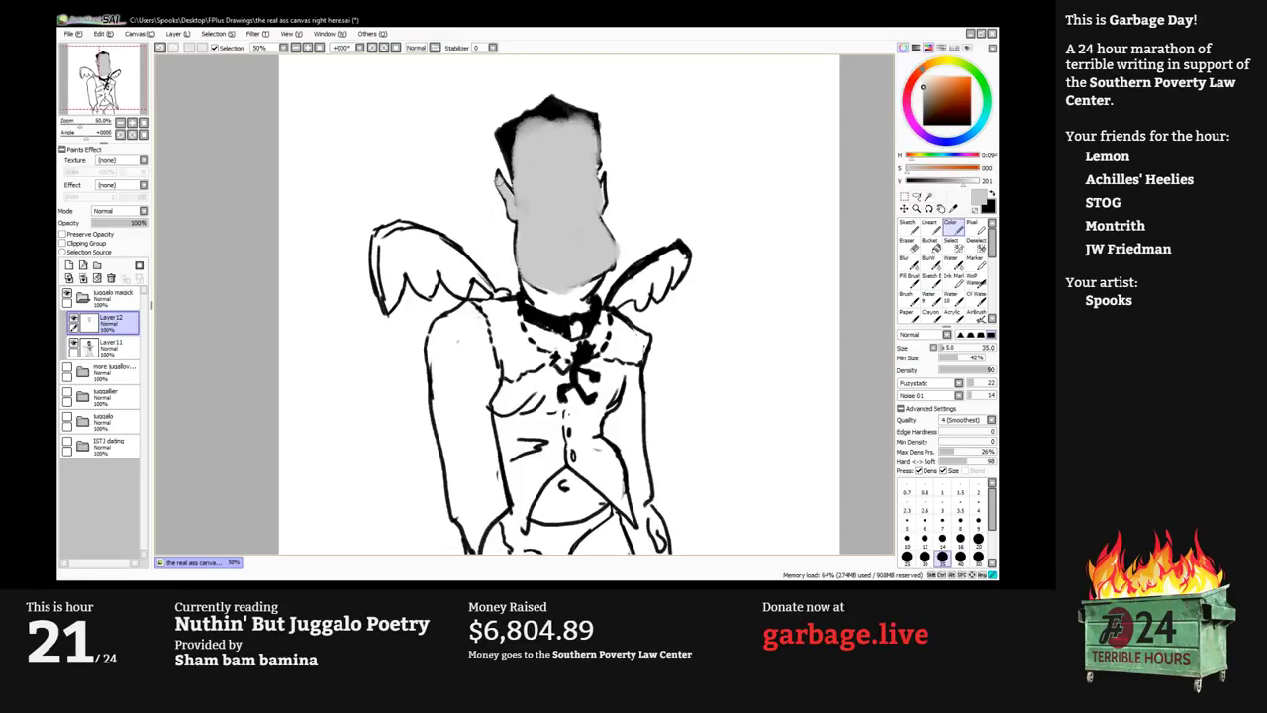
{"action": "left_click_drag", "start_coordinate": [109, 322], "coordinate": [109, 354]}
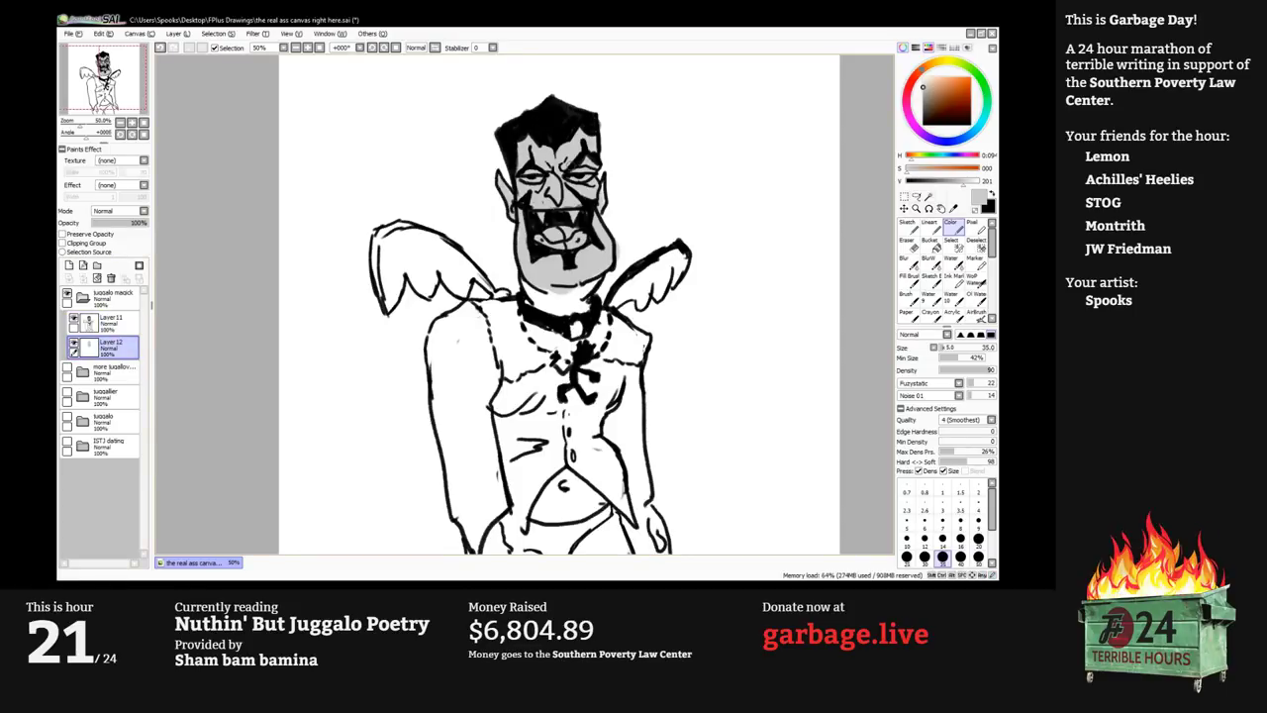
Colour both eyes pinkish red, with saturation 186 and value 237, at brush size 35.
{"action": "key", "text": "bracketright"}
{"action": "key", "text": "bracketright"}
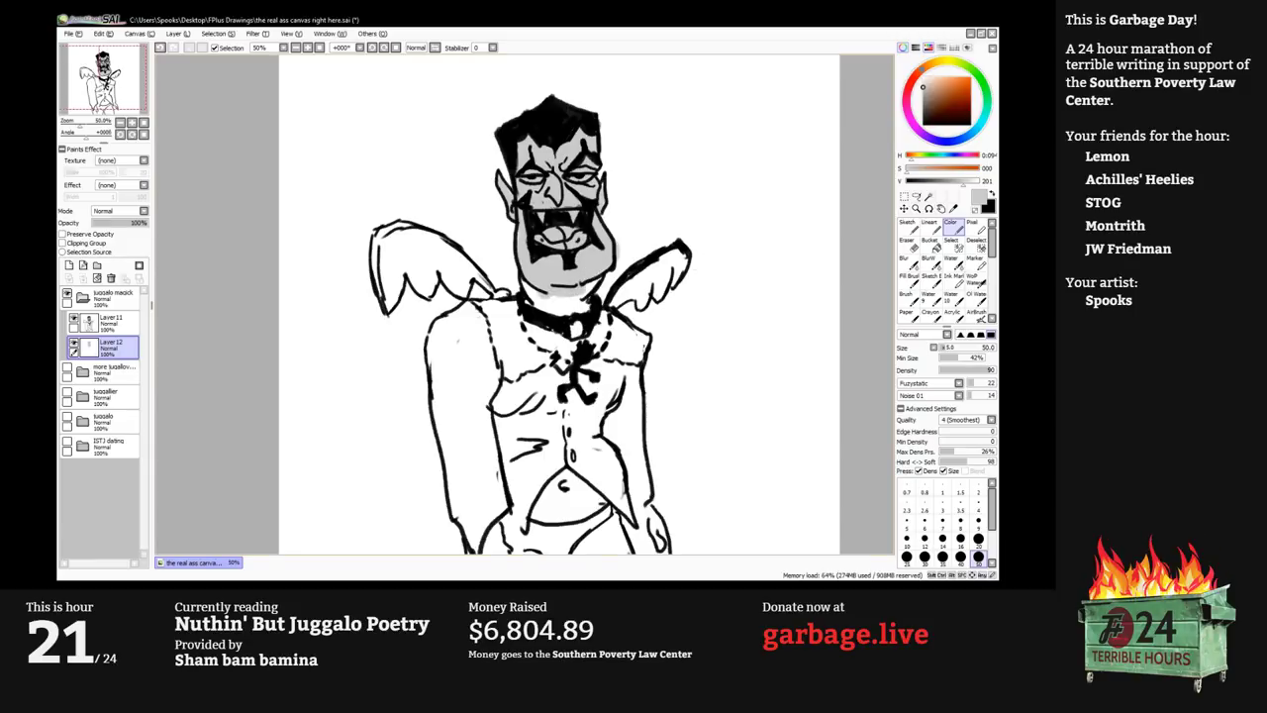
{"action": "left_click", "coordinate": [913, 76]}
{"action": "left_click", "coordinate": [958, 80]}
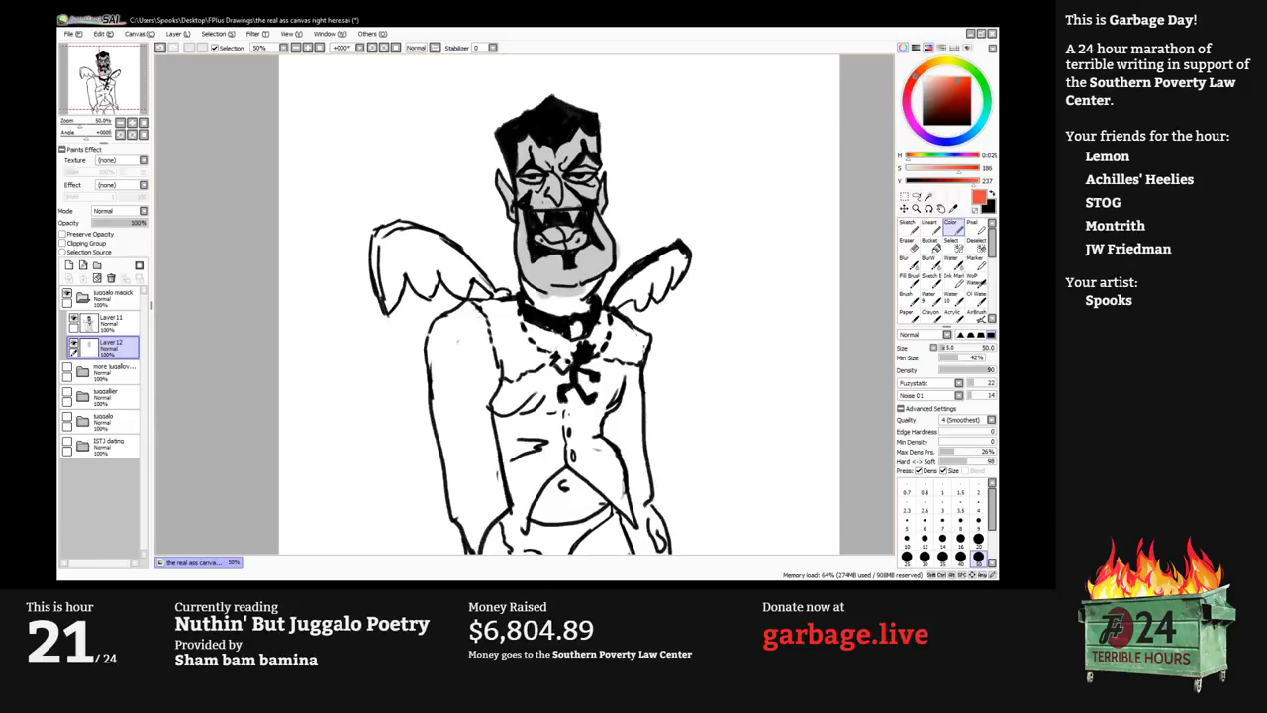
{"action": "key", "text": "bracketleft"}
{"action": "key", "text": "bracketleft"}
{"action": "mouse_move", "coordinate": [567, 178]}
{"action": "left_mouse_down"}
{"action": "mouse_move", "coordinate": [596, 179]}
{"action": "mouse_move", "coordinate": [551, 181]}
{"action": "left_mouse_up"}
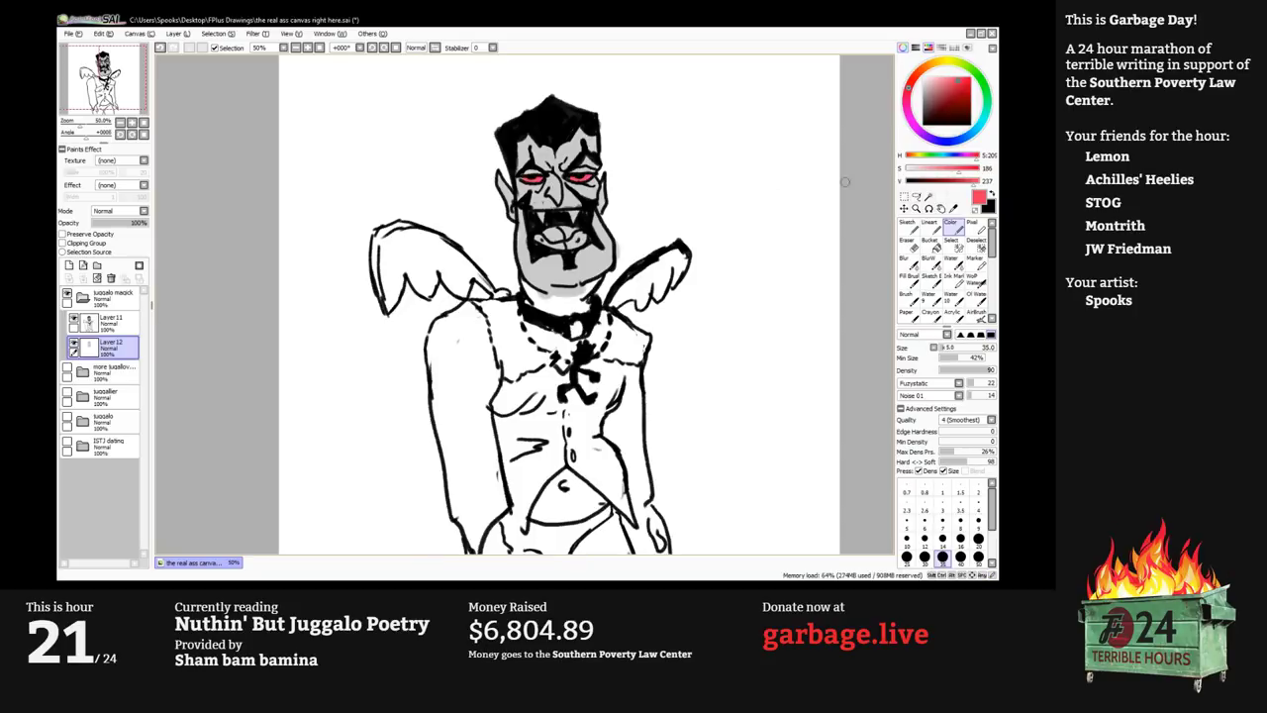
Letter "That's" in black on the line art layer beside the top of the head at brush size 25.
{"action": "key", "text": "x"}
{"action": "left_click", "coordinate": [117, 324]}
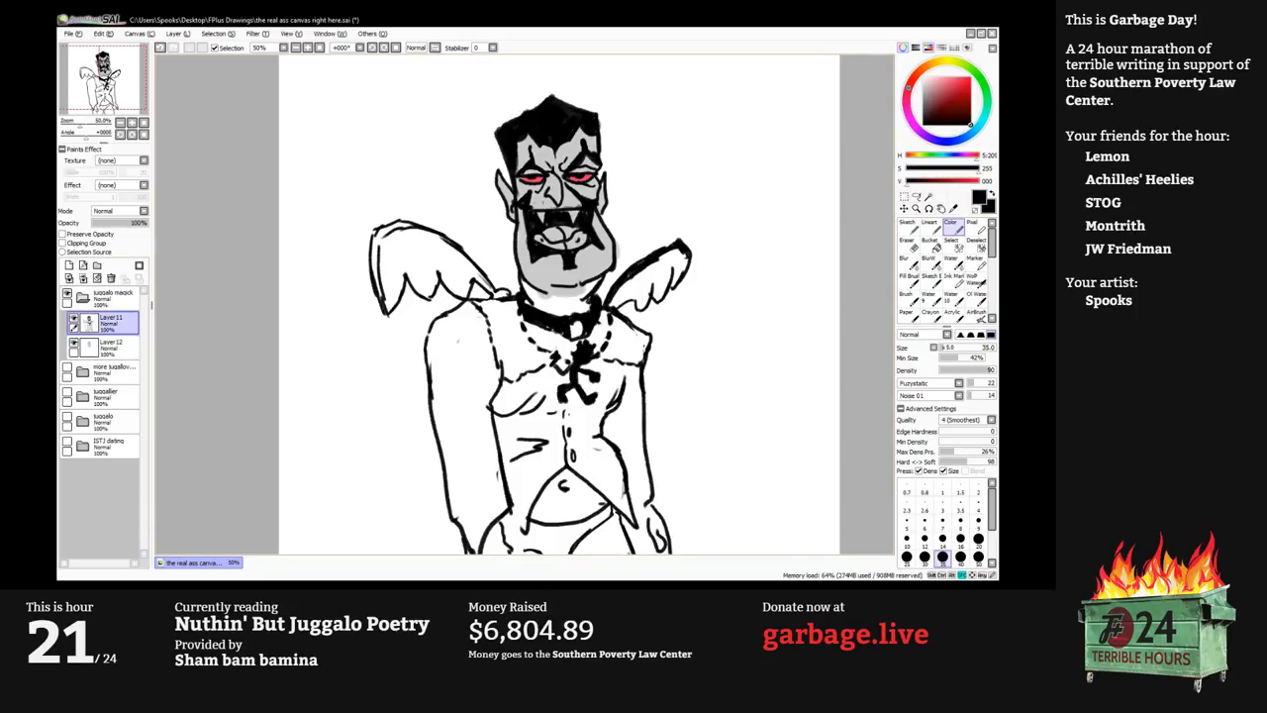
{"action": "left_click_drag", "start_coordinate": [425, 122], "coordinate": [425, 193]}
{"action": "key", "text": "bracketleft"}
{"action": "key", "text": "bracketleft"}
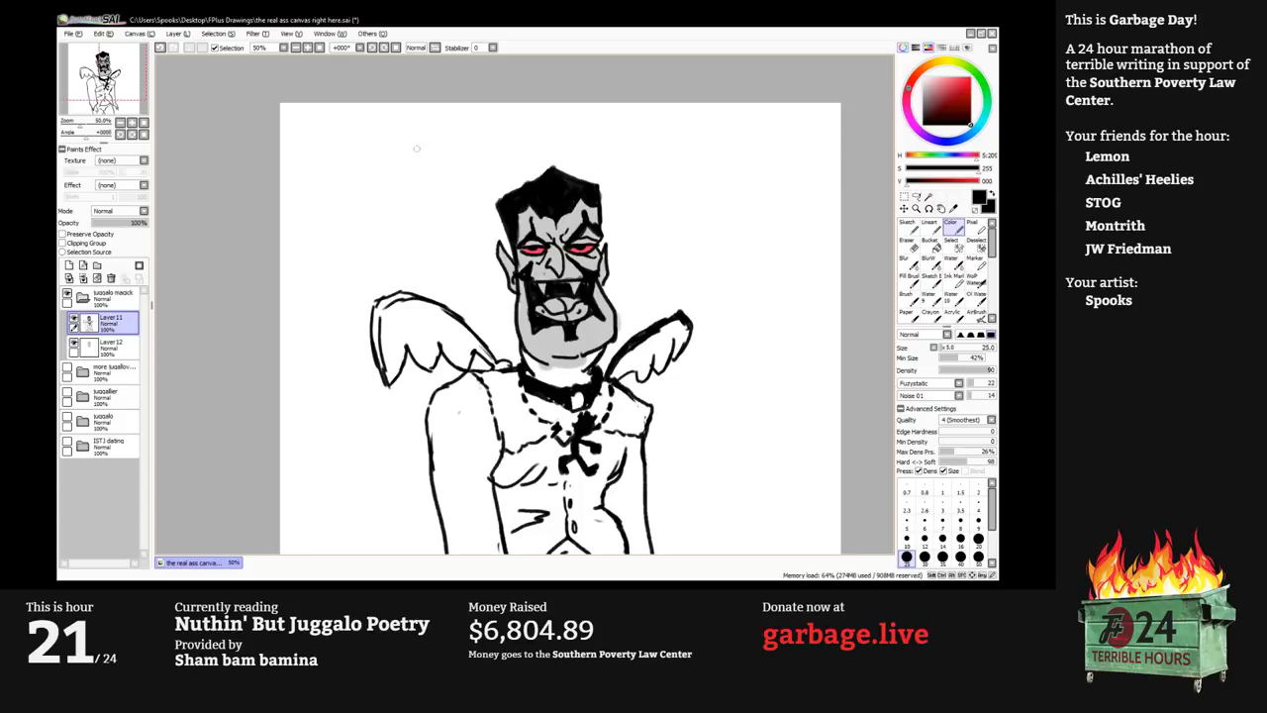
{"action": "left_click_drag", "start_coordinate": [386, 150], "coordinate": [440, 146]}
{"action": "mouse_move", "coordinate": [414, 150]}
{"action": "left_mouse_down"}
{"action": "mouse_move", "coordinate": [411, 181]}
{"action": "mouse_move", "coordinate": [426, 158]}
{"action": "mouse_move", "coordinate": [458, 188]}
{"action": "left_mouse_up"}
{"action": "left_click_drag", "start_coordinate": [471, 171], "coordinate": [471, 182]}
{"action": "left_click_drag", "start_coordinate": [462, 165], "coordinate": [483, 157]}
{"action": "left_click_drag", "start_coordinate": [509, 152], "coordinate": [494, 176]}
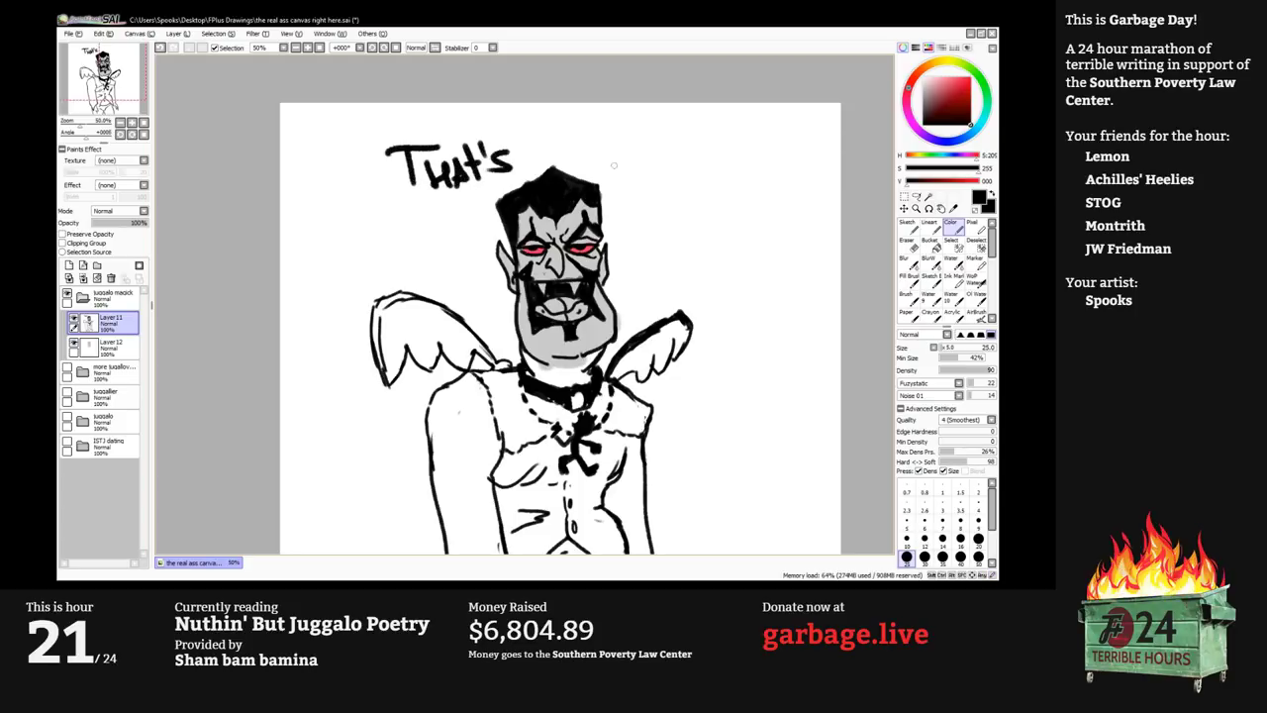
Letter "all," on the other side of the head, level with "That's".
{"action": "mouse_move", "coordinate": [608, 178]}
{"action": "left_mouse_down"}
{"action": "mouse_move", "coordinate": [616, 142]}
{"action": "mouse_move", "coordinate": [626, 178]}
{"action": "left_mouse_up"}
{"action": "left_click_drag", "start_coordinate": [611, 165], "coordinate": [648, 176]}
{"action": "mouse_move", "coordinate": [661, 126]}
{"action": "left_mouse_down"}
{"action": "mouse_move", "coordinate": [659, 159]}
{"action": "mouse_move", "coordinate": [673, 169]}
{"action": "left_mouse_up"}
{"action": "left_click_drag", "start_coordinate": [686, 168], "coordinate": [678, 188]}
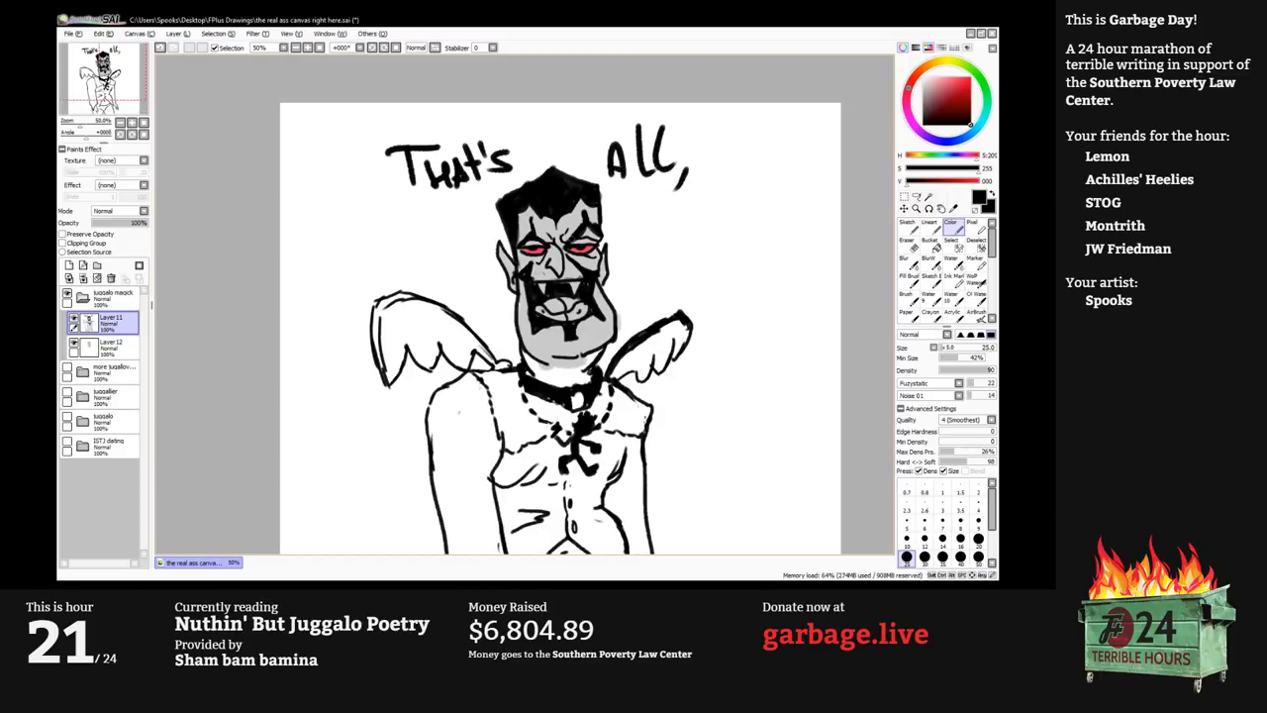
Letter "foc" and "olks!!" on either side of the face, below the first line of text.
{"action": "mouse_move", "coordinate": [424, 238]}
{"action": "left_mouse_down"}
{"action": "mouse_move", "coordinate": [410, 272]}
{"action": "mouse_move", "coordinate": [428, 260]}
{"action": "left_mouse_up"}
{"action": "mouse_move", "coordinate": [454, 246]}
{"action": "left_mouse_down"}
{"action": "mouse_move", "coordinate": [437, 263]}
{"action": "mouse_move", "coordinate": [458, 248]}
{"action": "mouse_move", "coordinate": [491, 279]}
{"action": "left_mouse_up"}
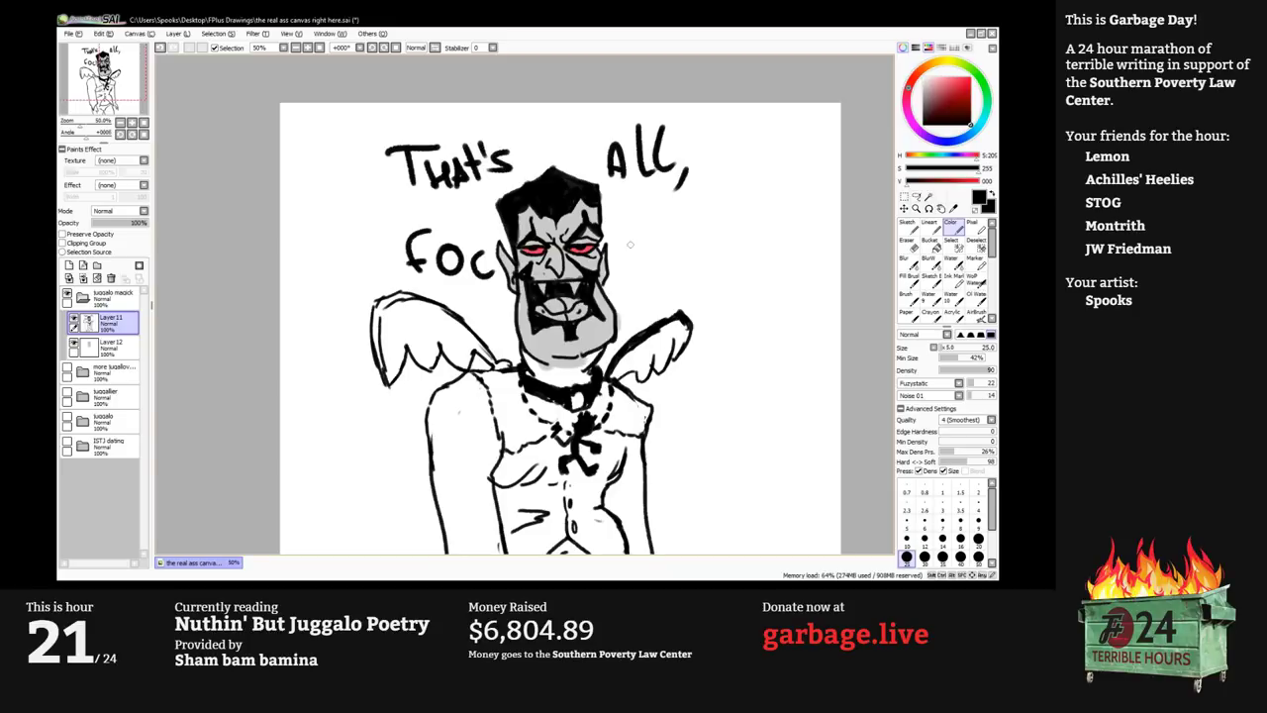
{"action": "mouse_move", "coordinate": [634, 243]}
{"action": "left_mouse_down"}
{"action": "mouse_move", "coordinate": [665, 265]}
{"action": "mouse_move", "coordinate": [675, 249]}
{"action": "left_mouse_up"}
{"action": "left_click_drag", "start_coordinate": [675, 249], "coordinate": [691, 263]}
{"action": "left_click", "coordinate": [720, 260]}
{"action": "mouse_move", "coordinate": [736, 206]}
{"action": "left_mouse_down"}
{"action": "mouse_move", "coordinate": [727, 247]}
{"action": "mouse_move", "coordinate": [742, 260]}
{"action": "left_mouse_up"}
{"action": "left_click", "coordinate": [736, 267]}
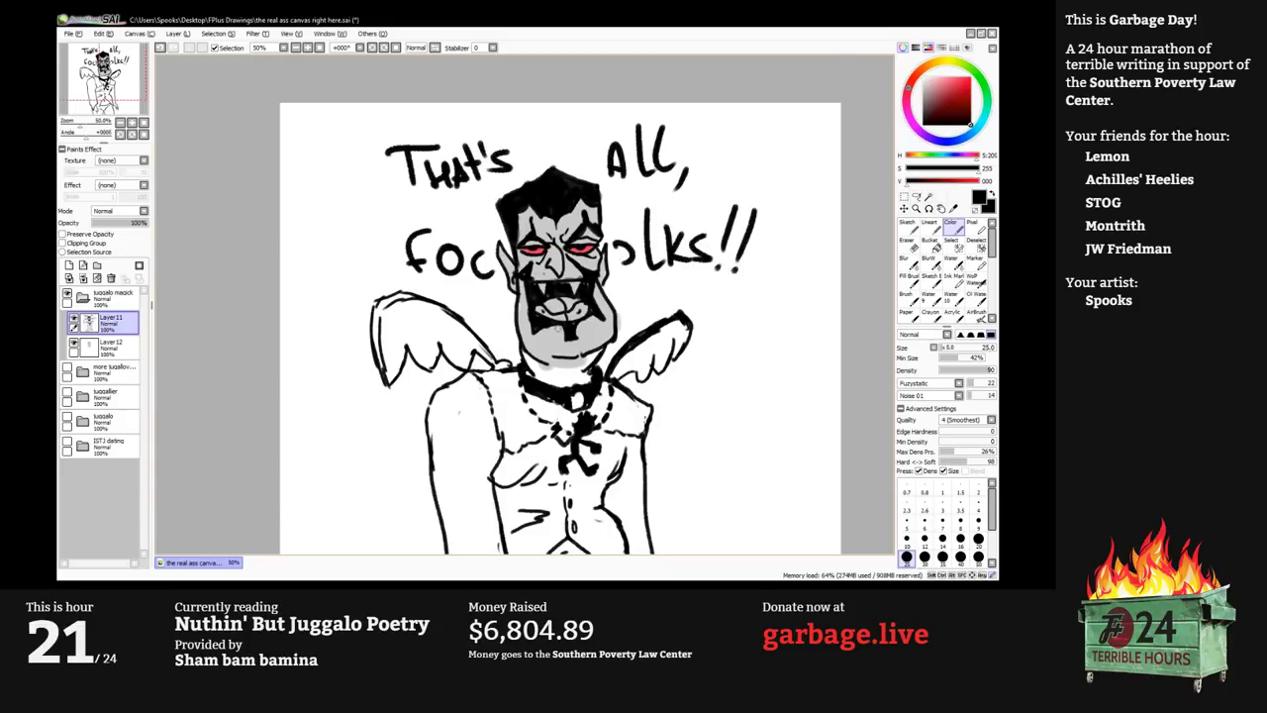
Hide the interface panels to view the lettered drawing on its own.
{"action": "scroll", "coordinate": [594, 297], "scroll_direction": "down", "scroll_amount": 2}
{"action": "key", "text": "Tab"}
{"action": "left_click_drag", "start_coordinate": [471, 308], "coordinate": [446, 291]}
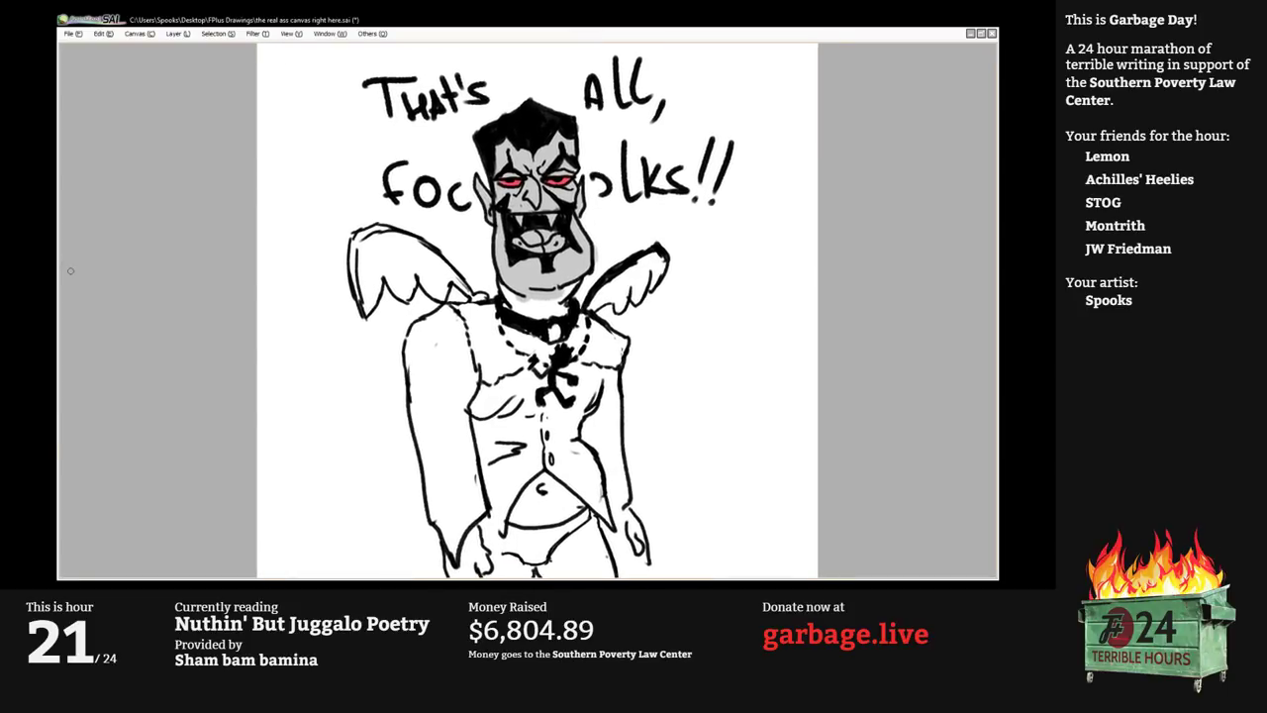
{"action": "key", "text": "alt+Tab"}
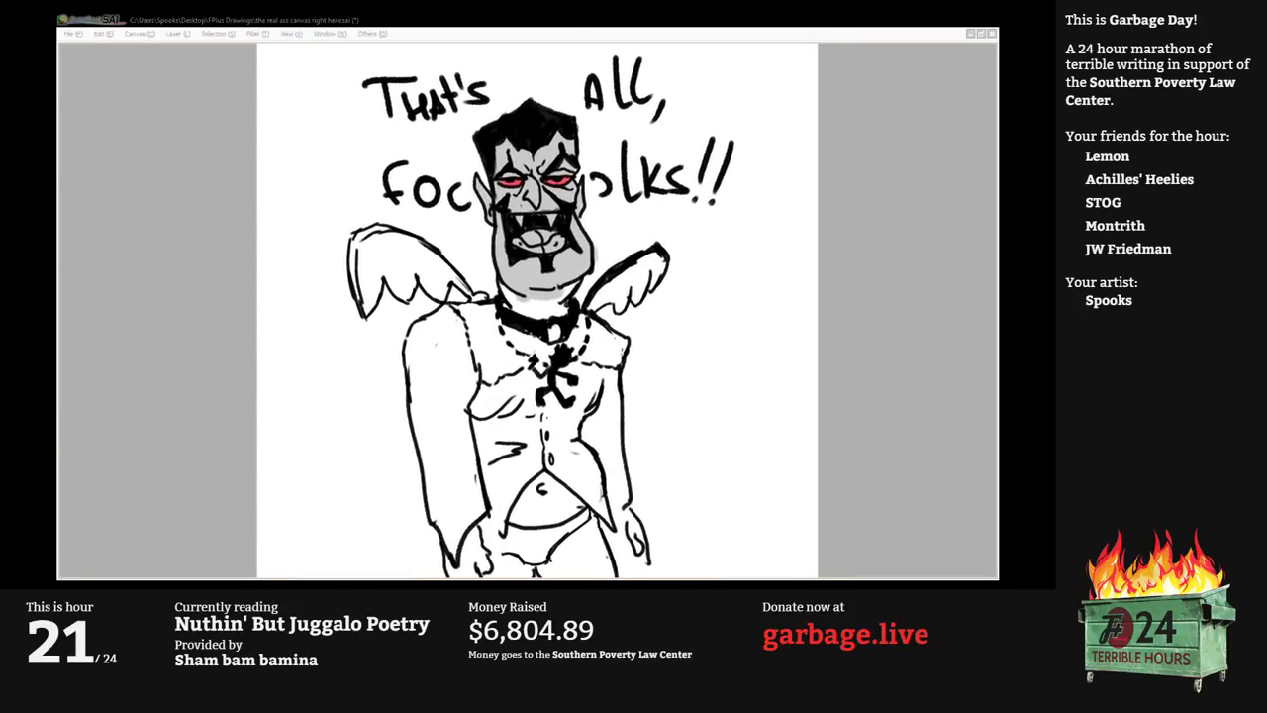
{"action": "key", "text": "alt+Tab"}
{"action": "key", "text": "alt+Tab"}
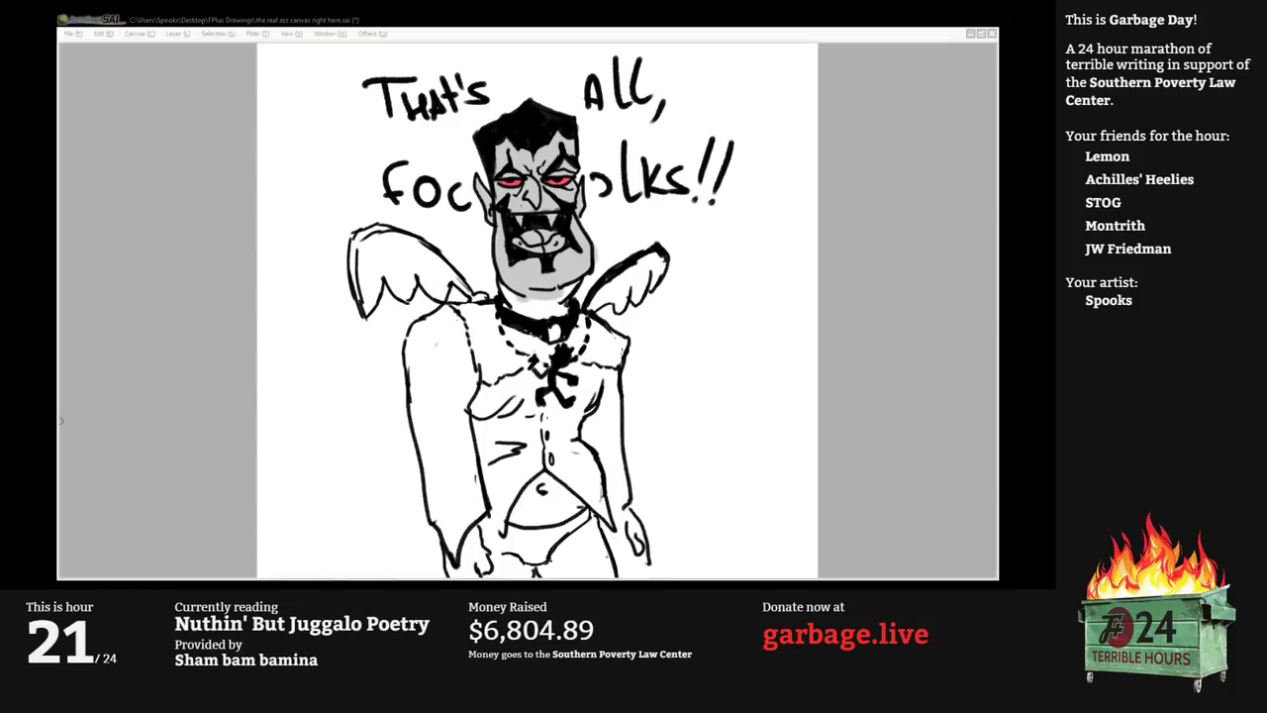